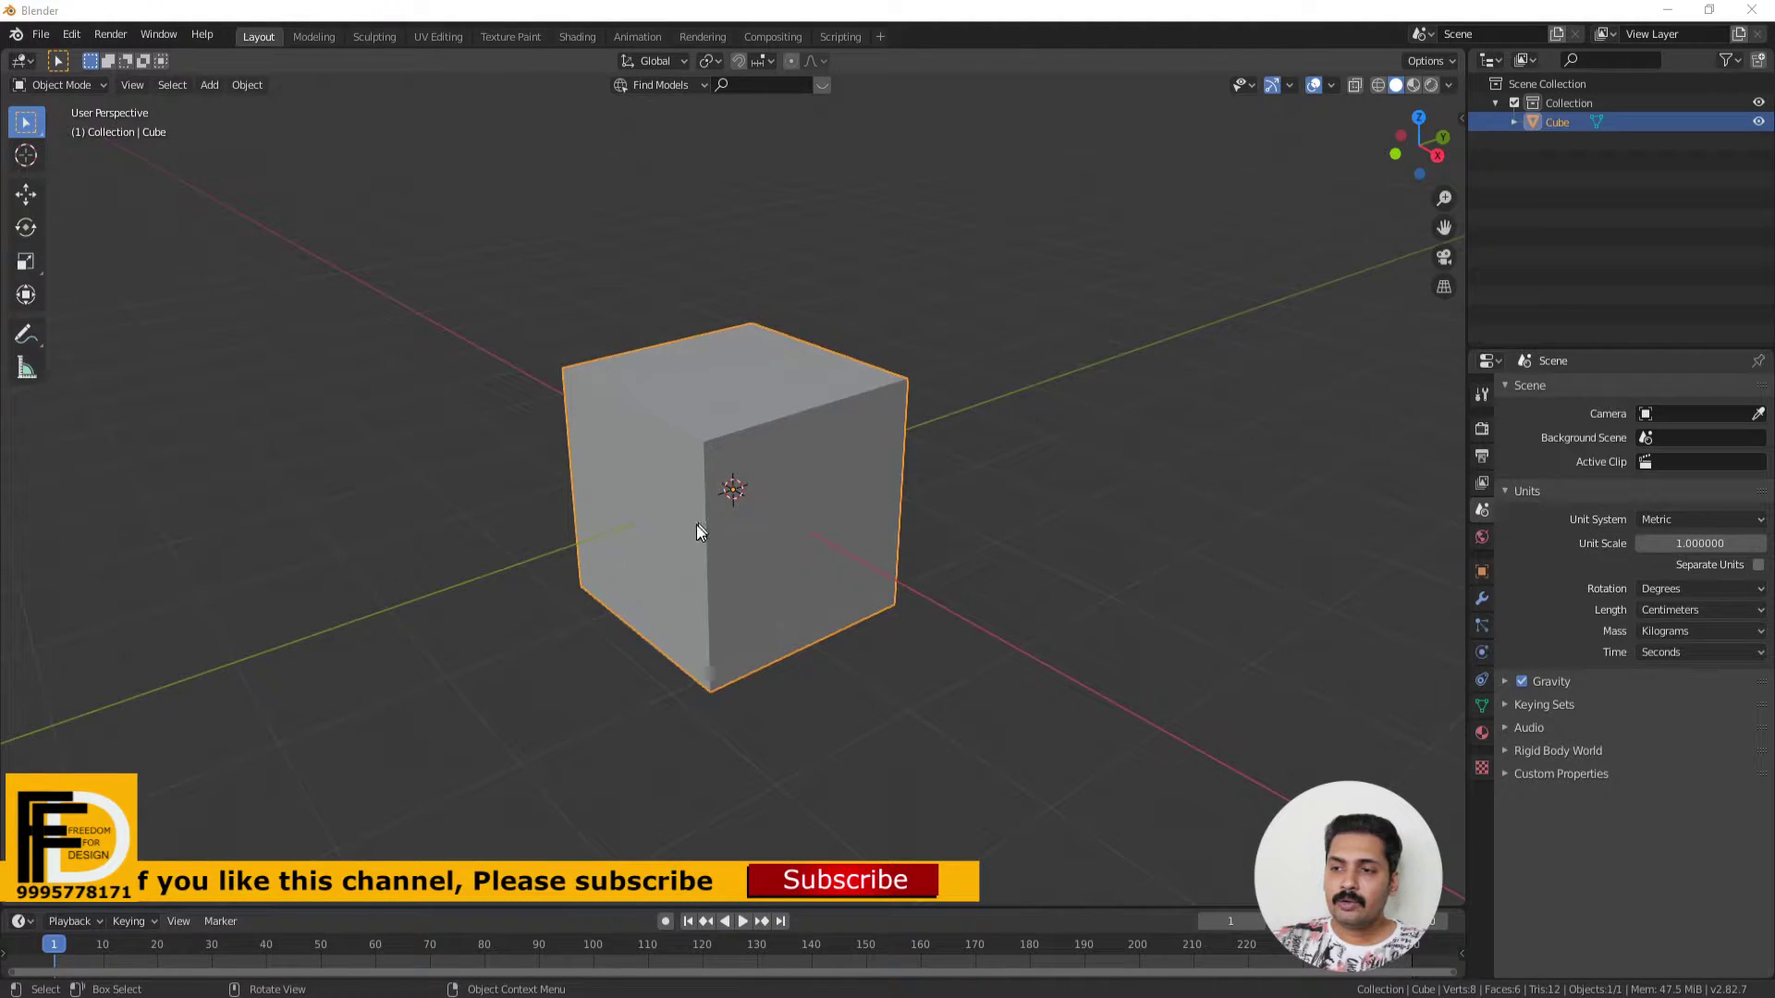
Duplicate the cube and place the copy, Cube.001, up and to the right.
scroll(696, 525, up, 2)
mouse_move(684, 562)
middle_down()
mouse_move(730, 579)
mouse_move(701, 579)
middle_up()
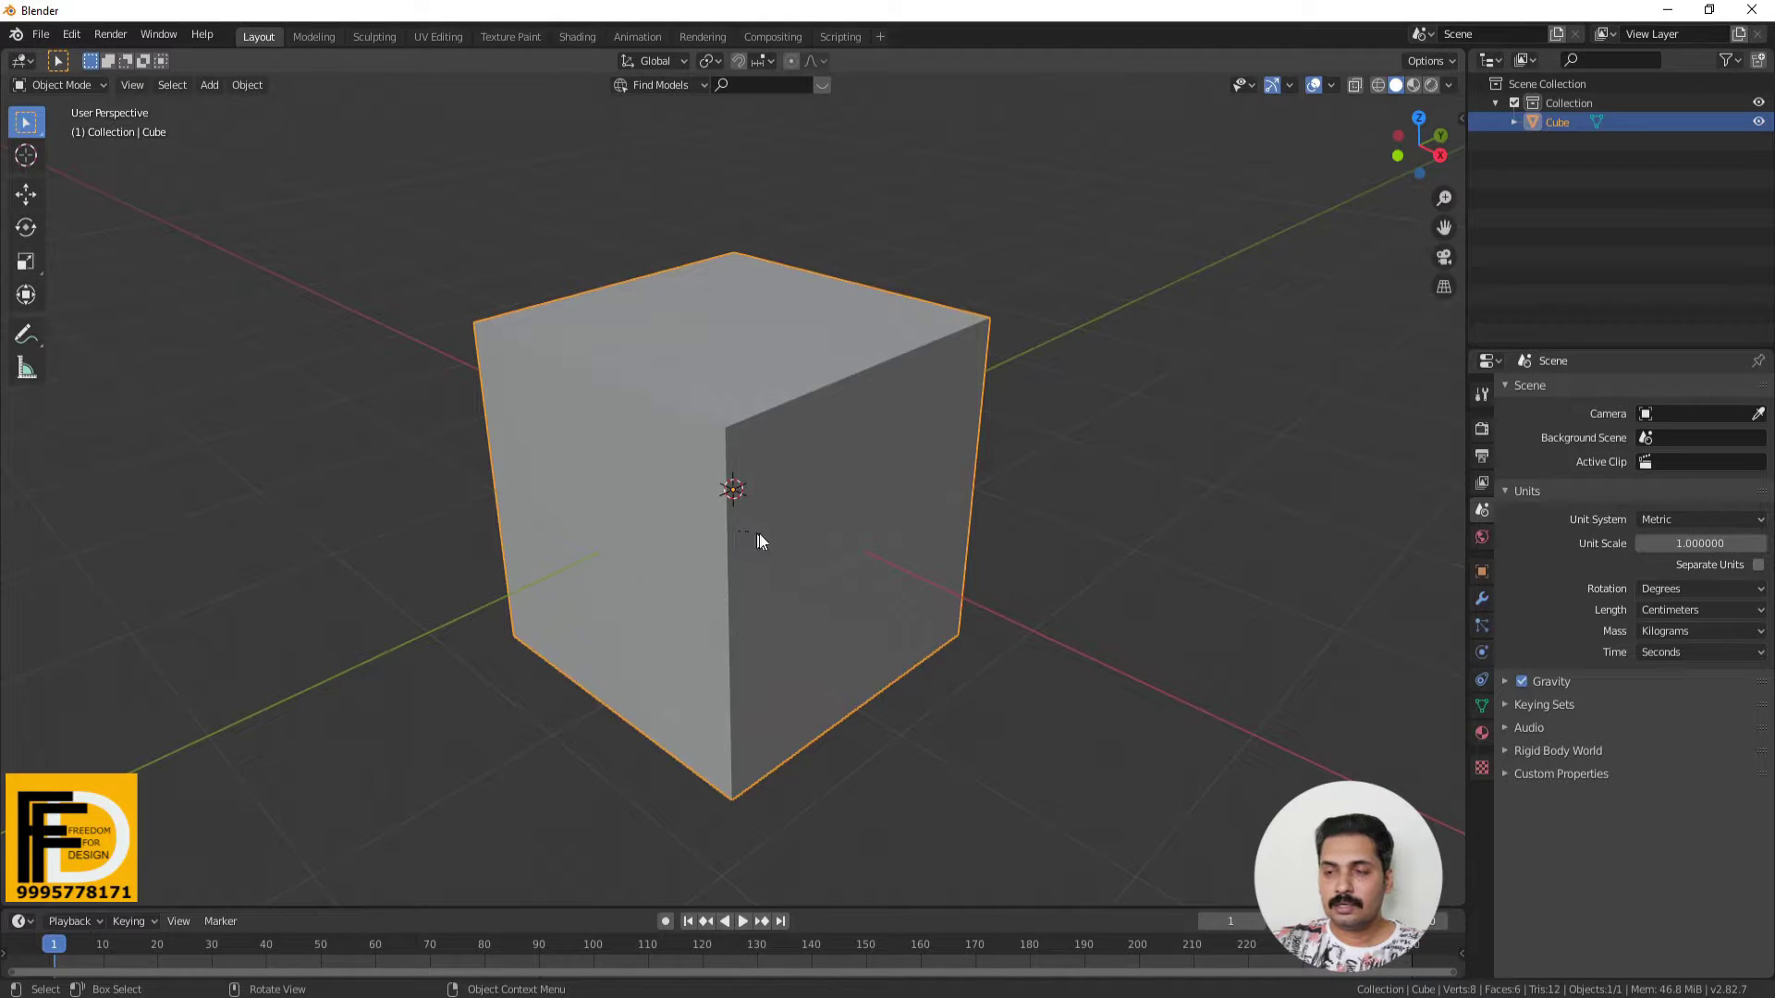
scroll(675, 604, down, 2)
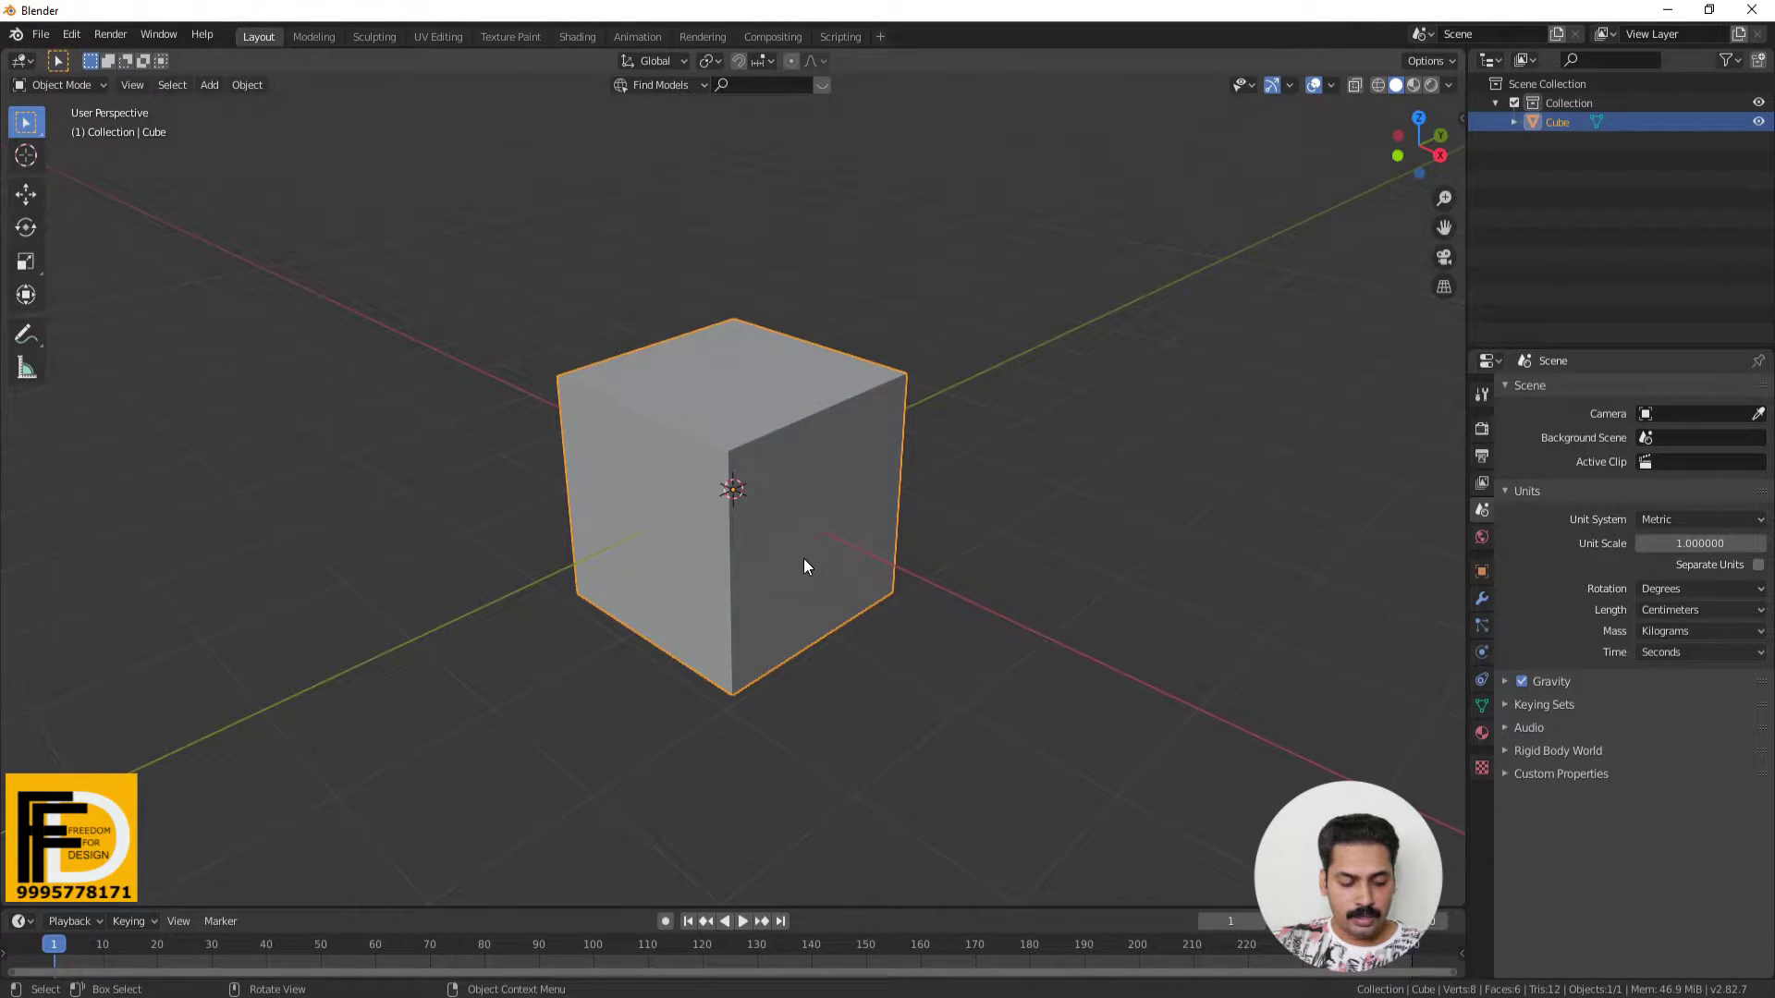
key(shift+d)
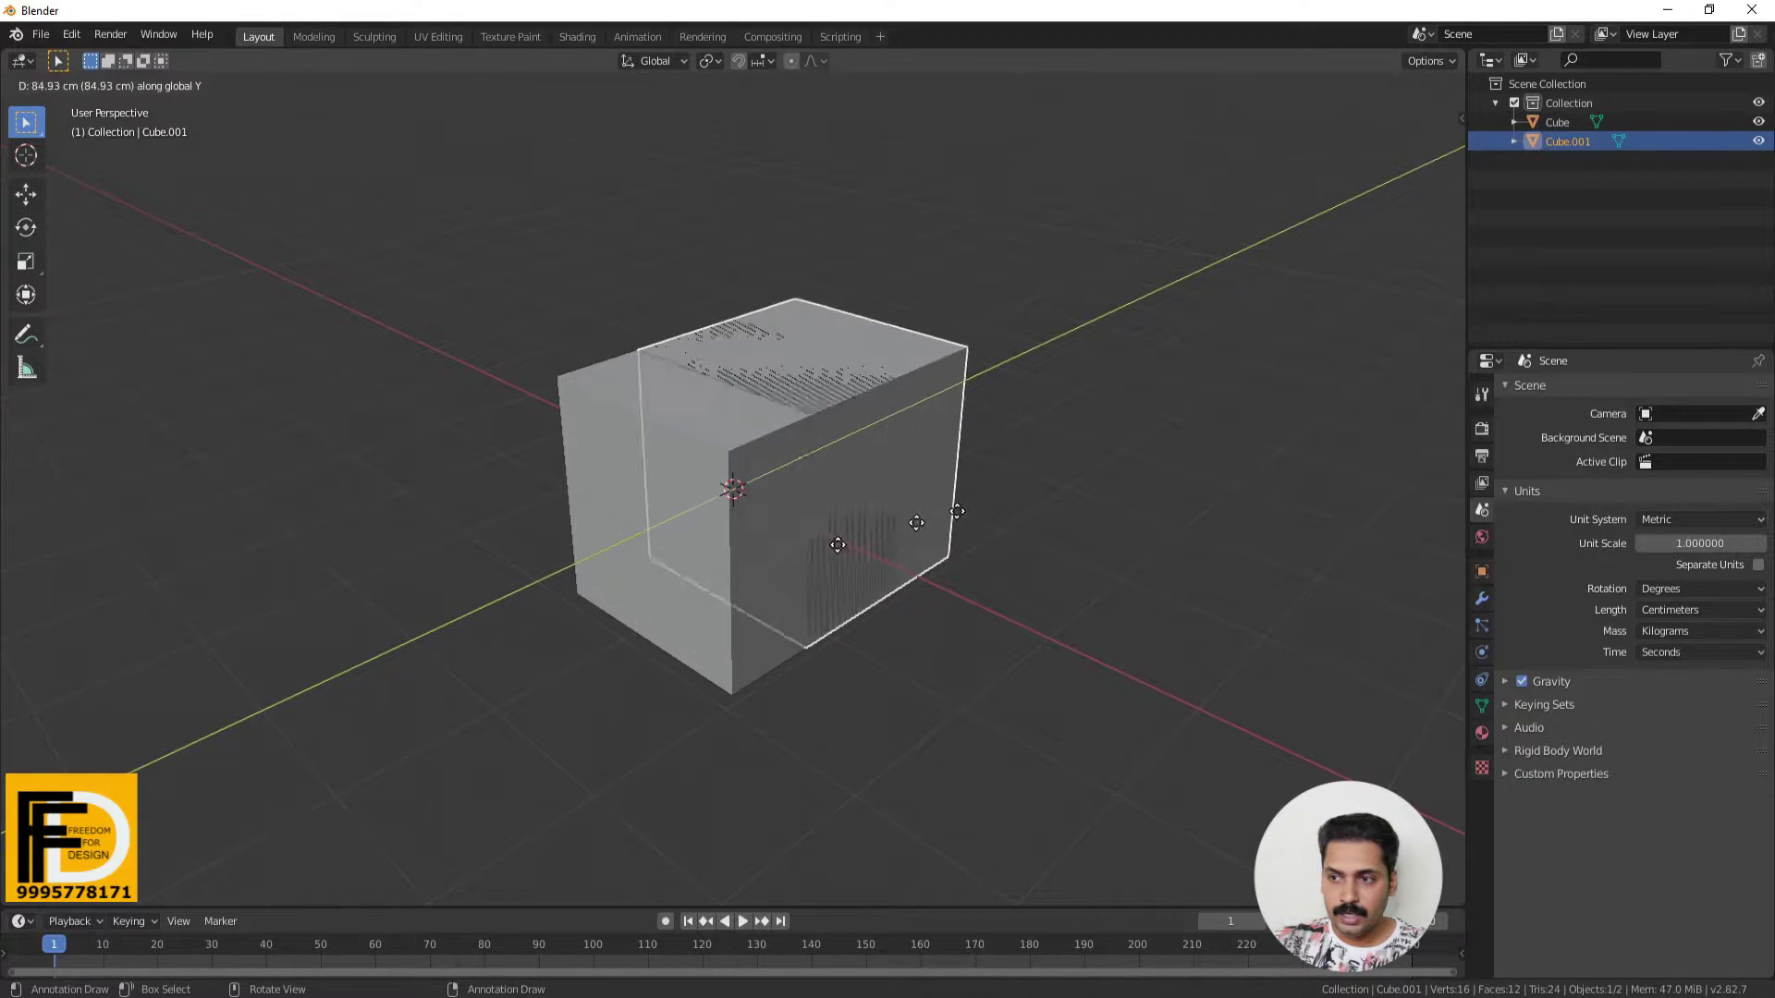
click(1137, 456)
Reselect the original front cube and orbit to view both cubes.
click(1059, 589)
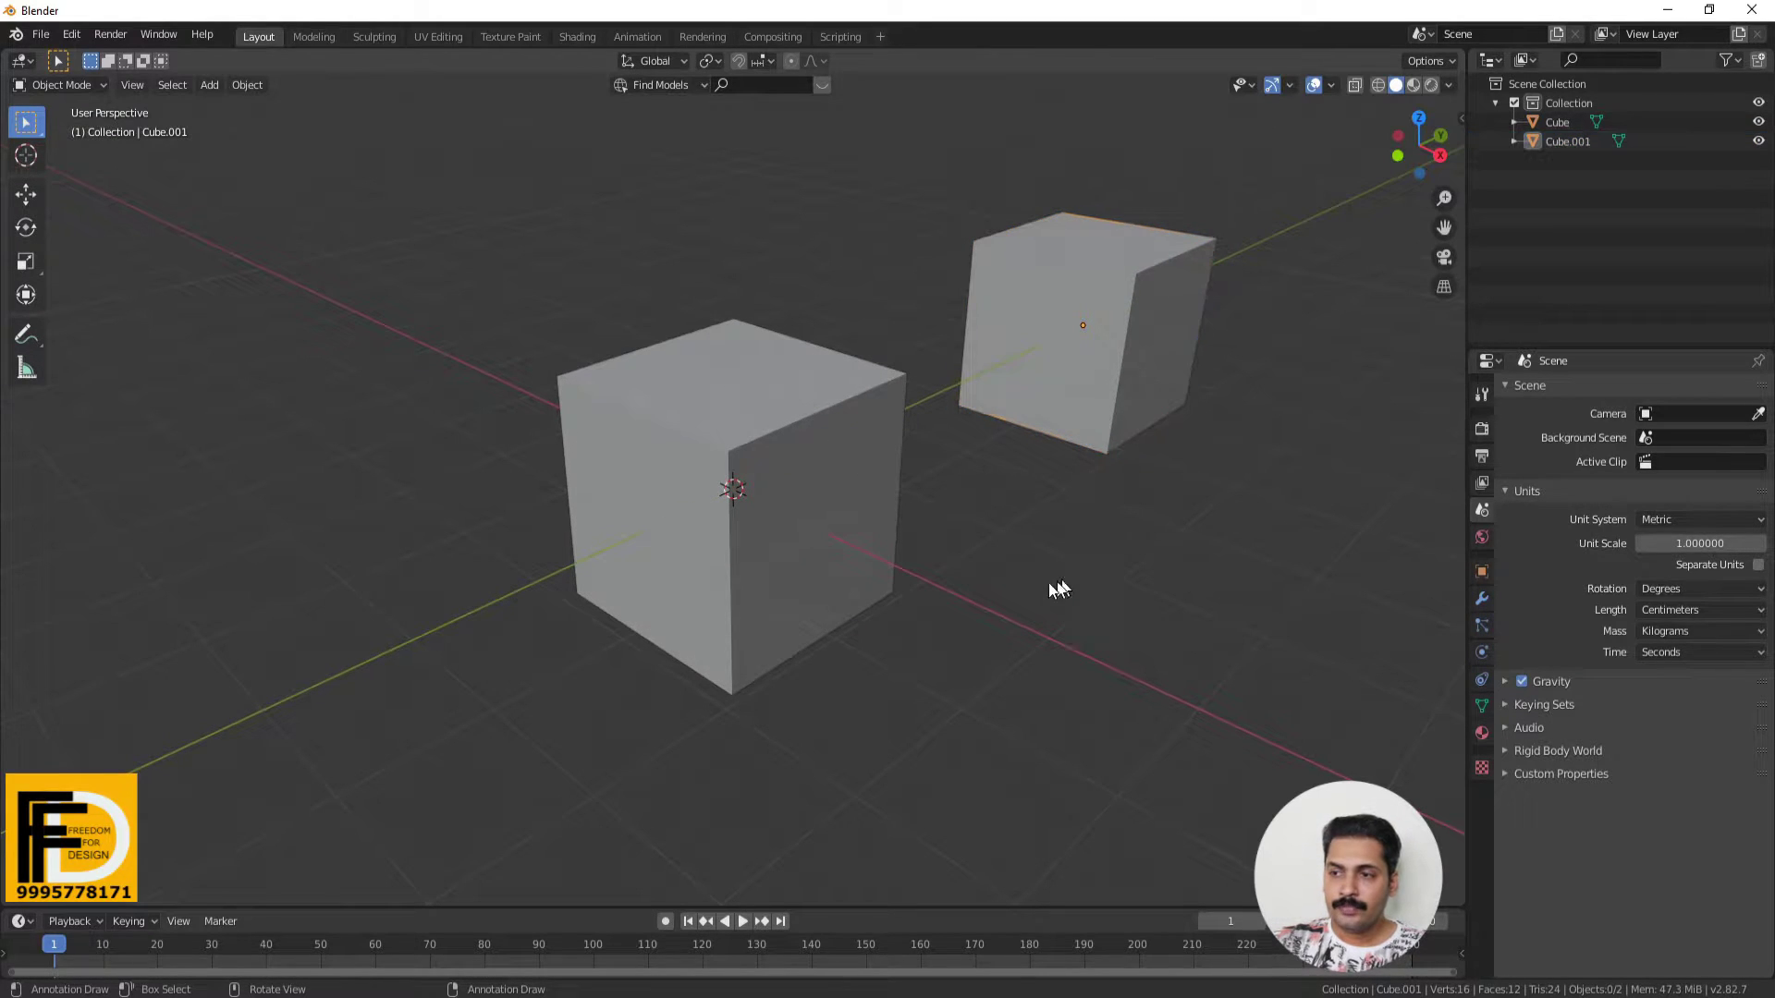
click(769, 442)
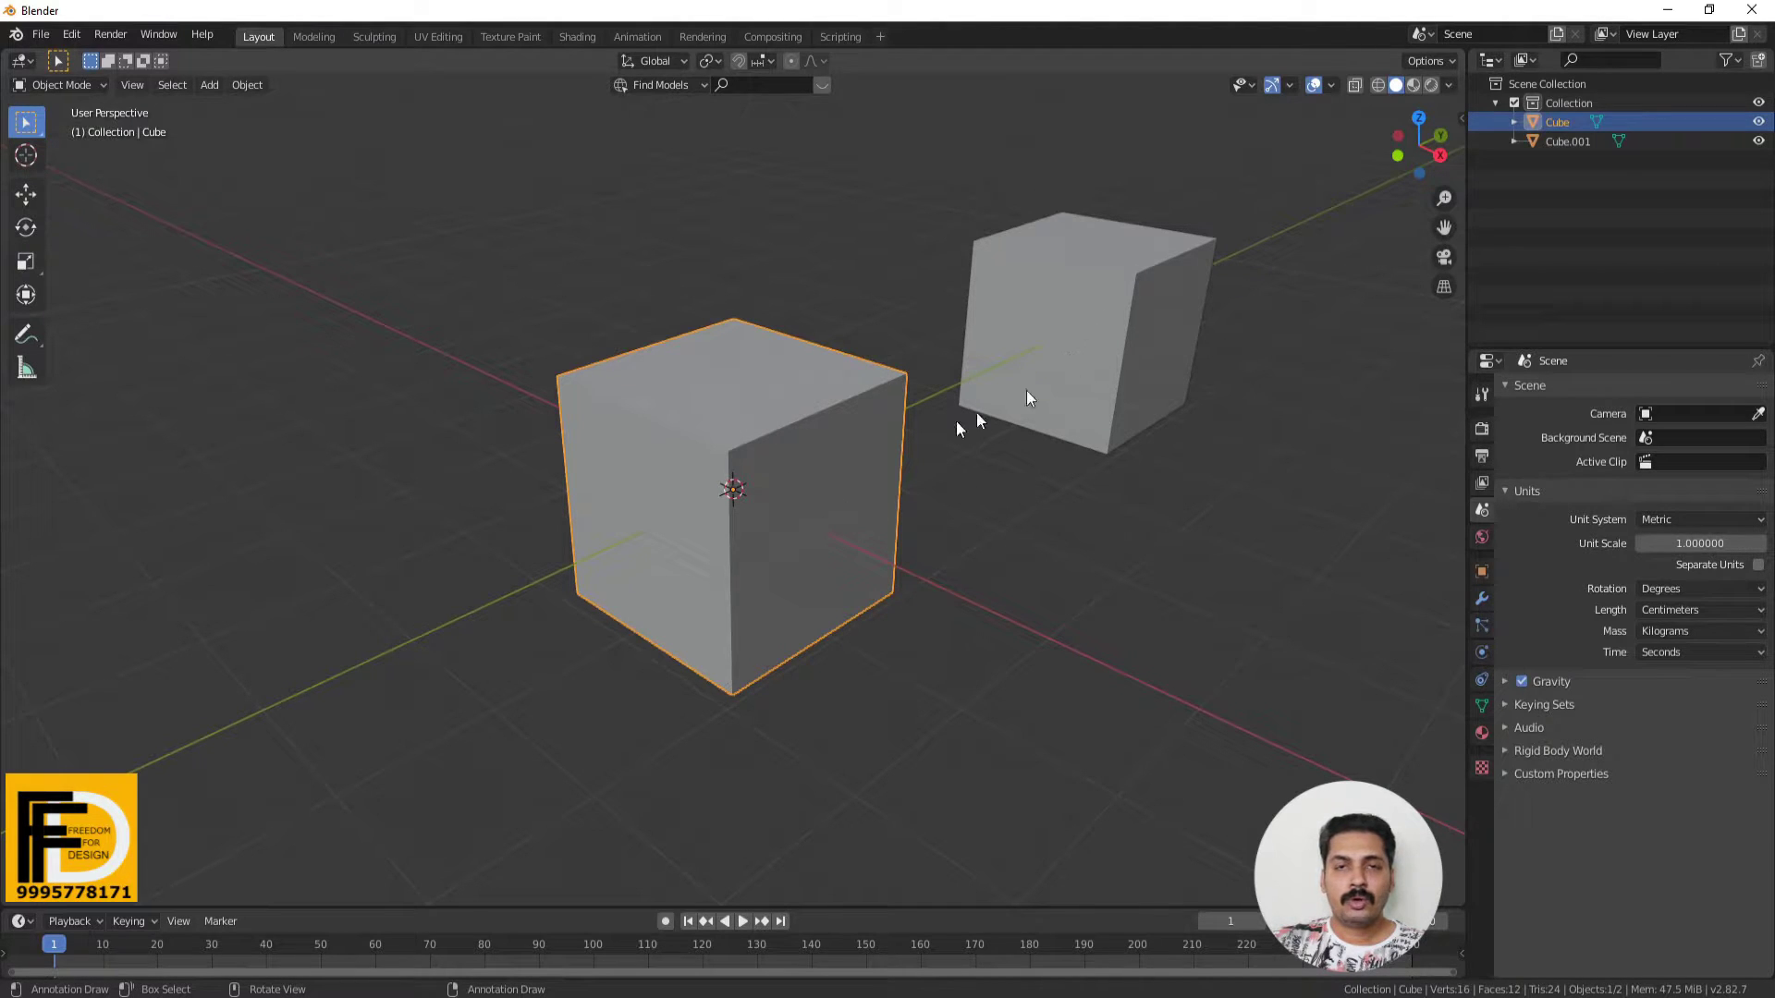
middle_drag(1040, 542, 907, 598)
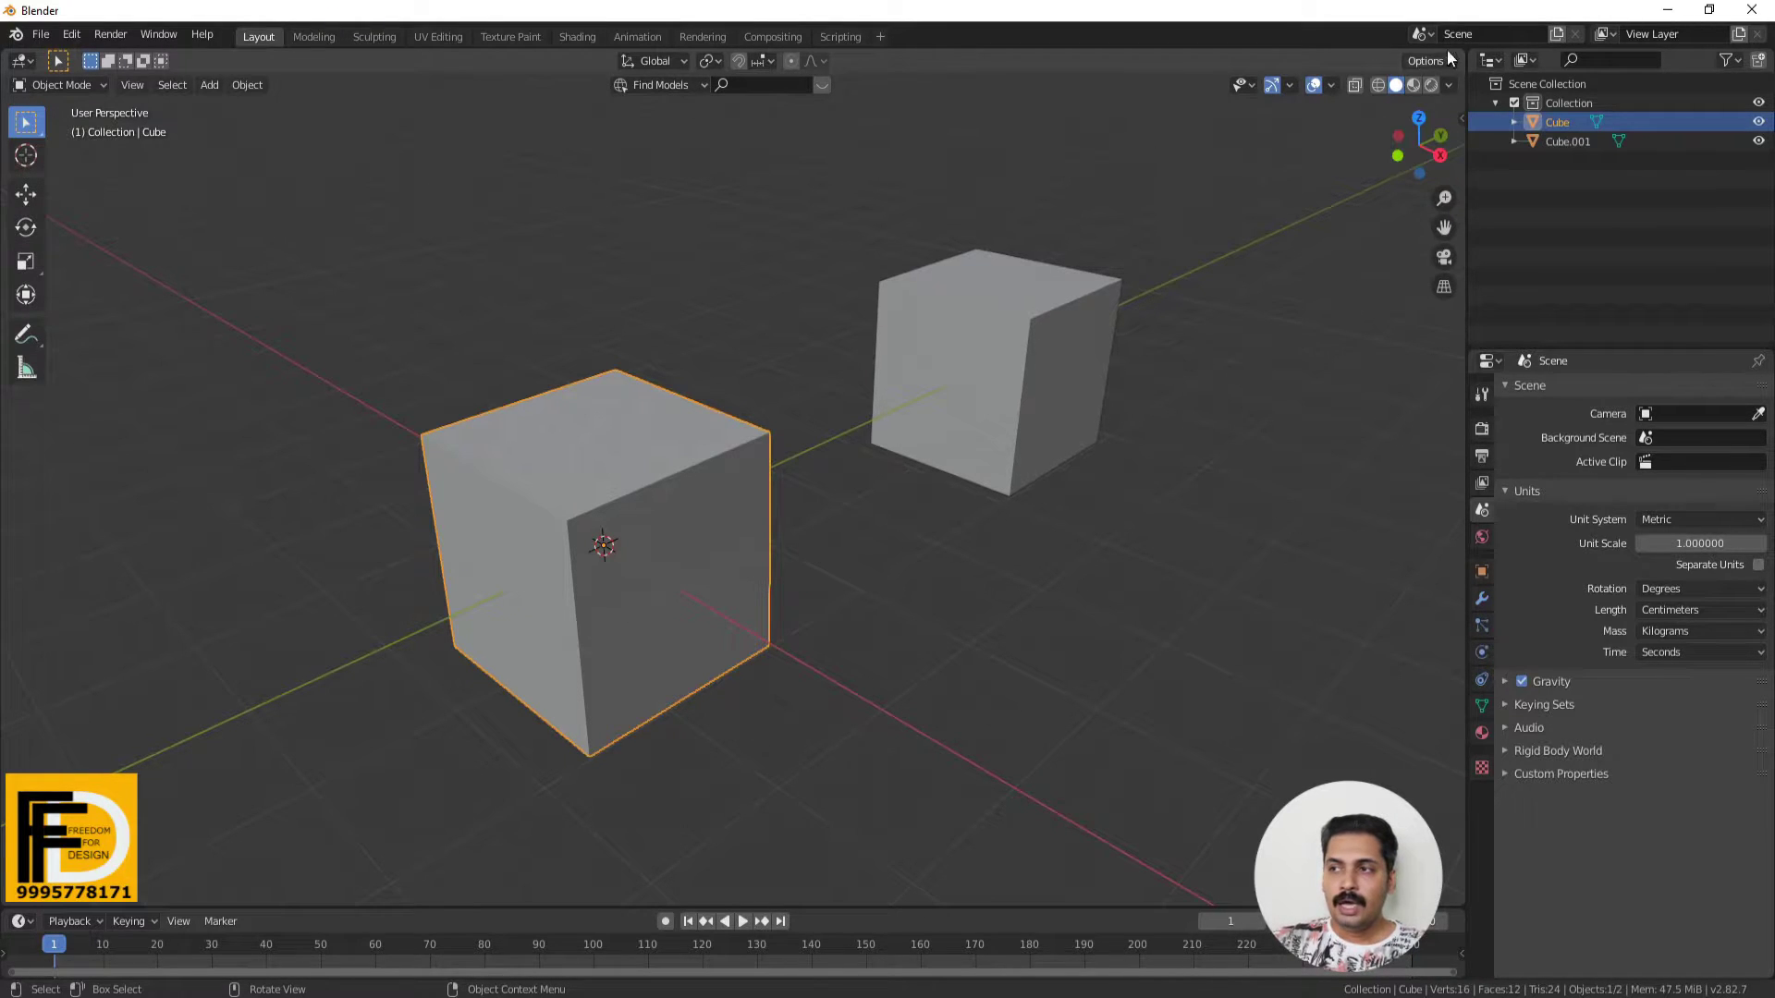
click(1358, 87)
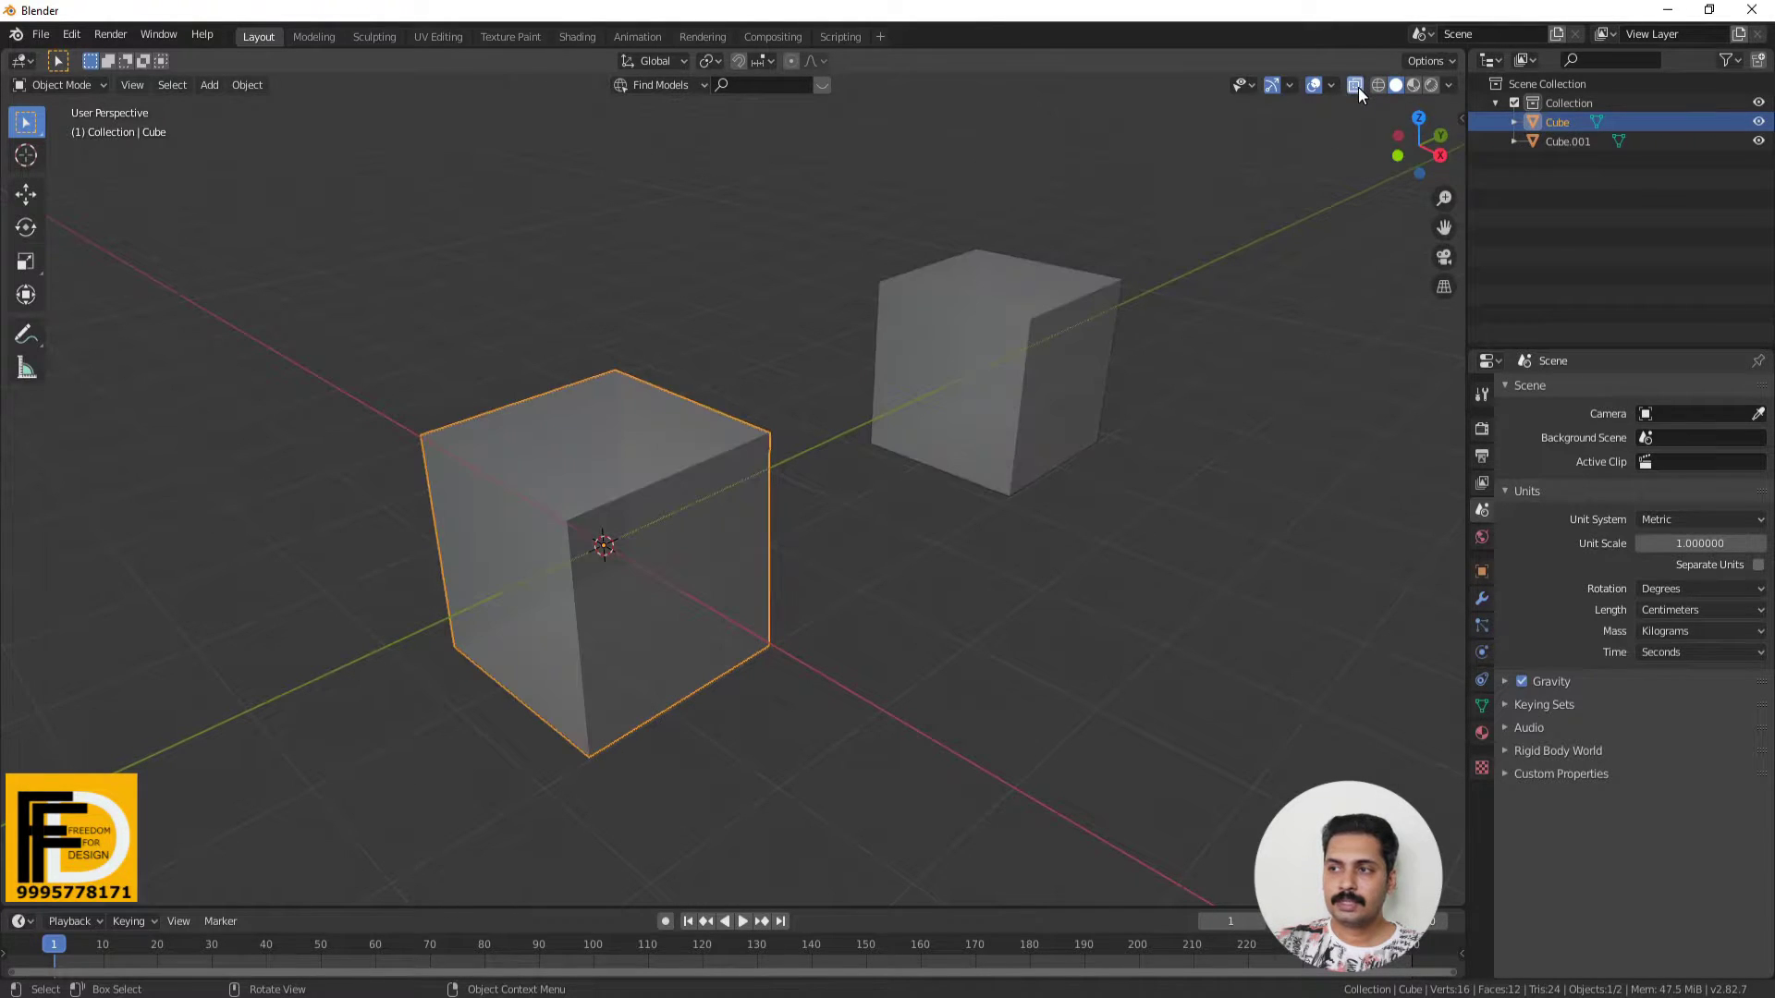
click(618, 326)
scroll(639, 512, up, 3)
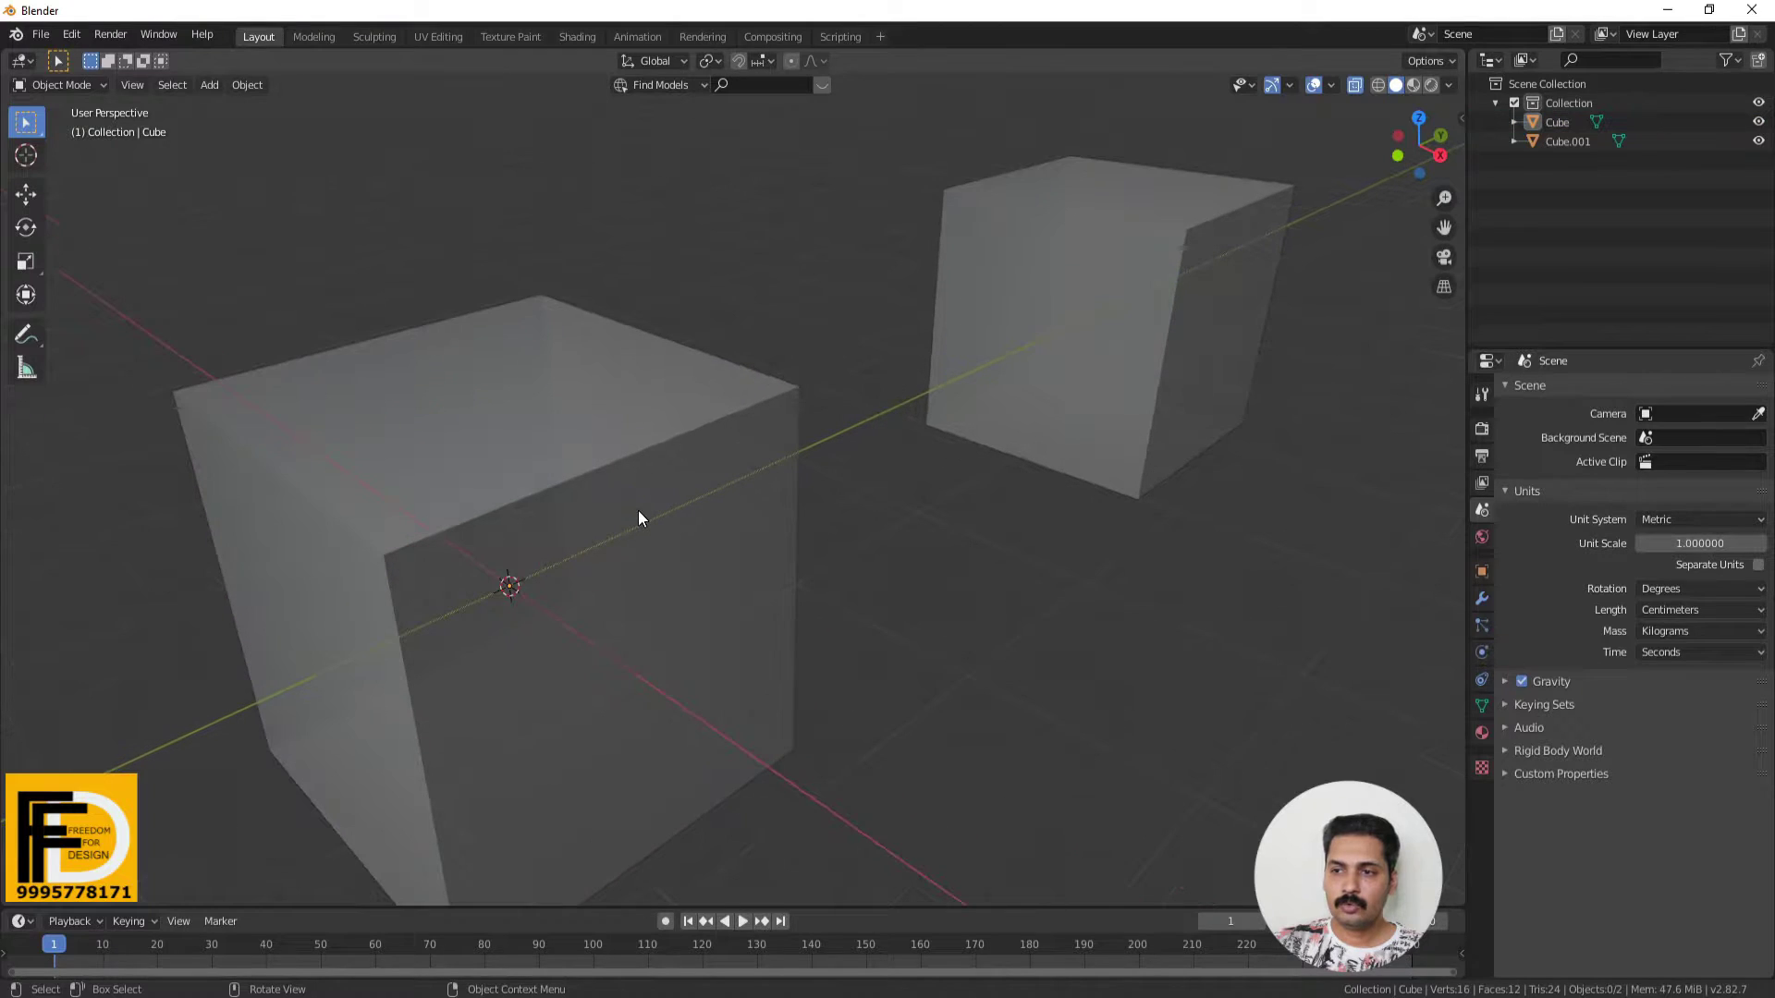
key(Tab)
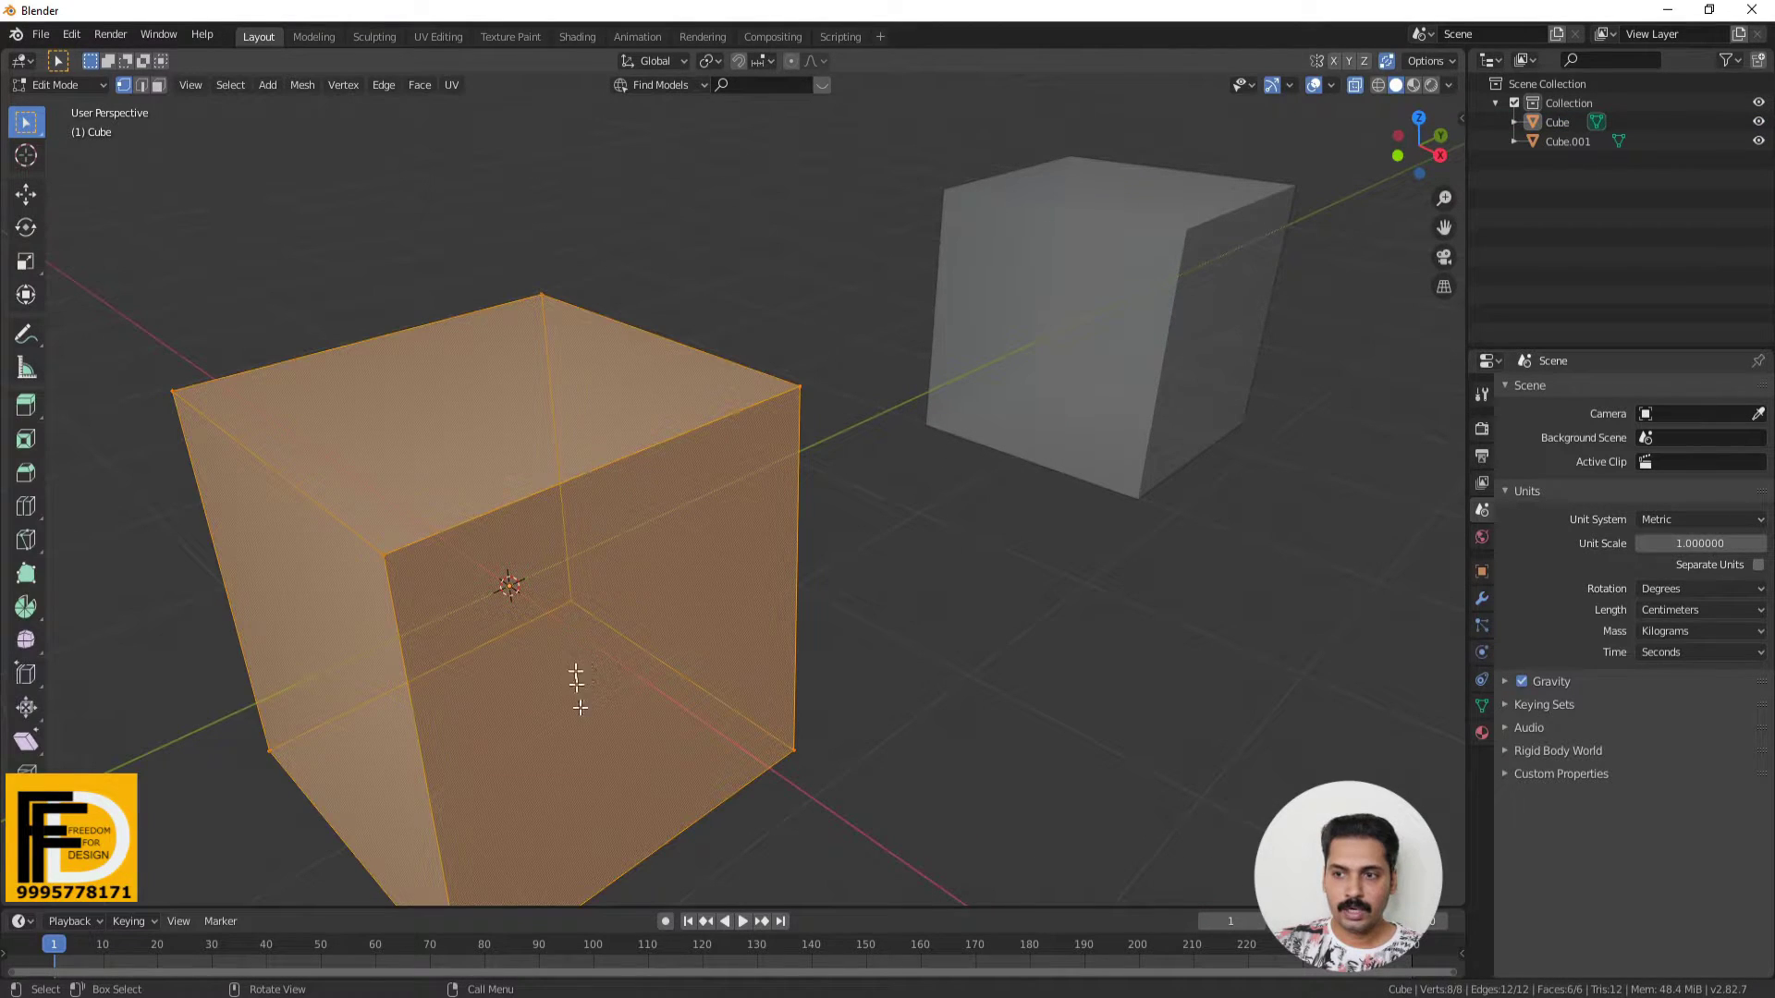
scroll(832, 540, down, 3)
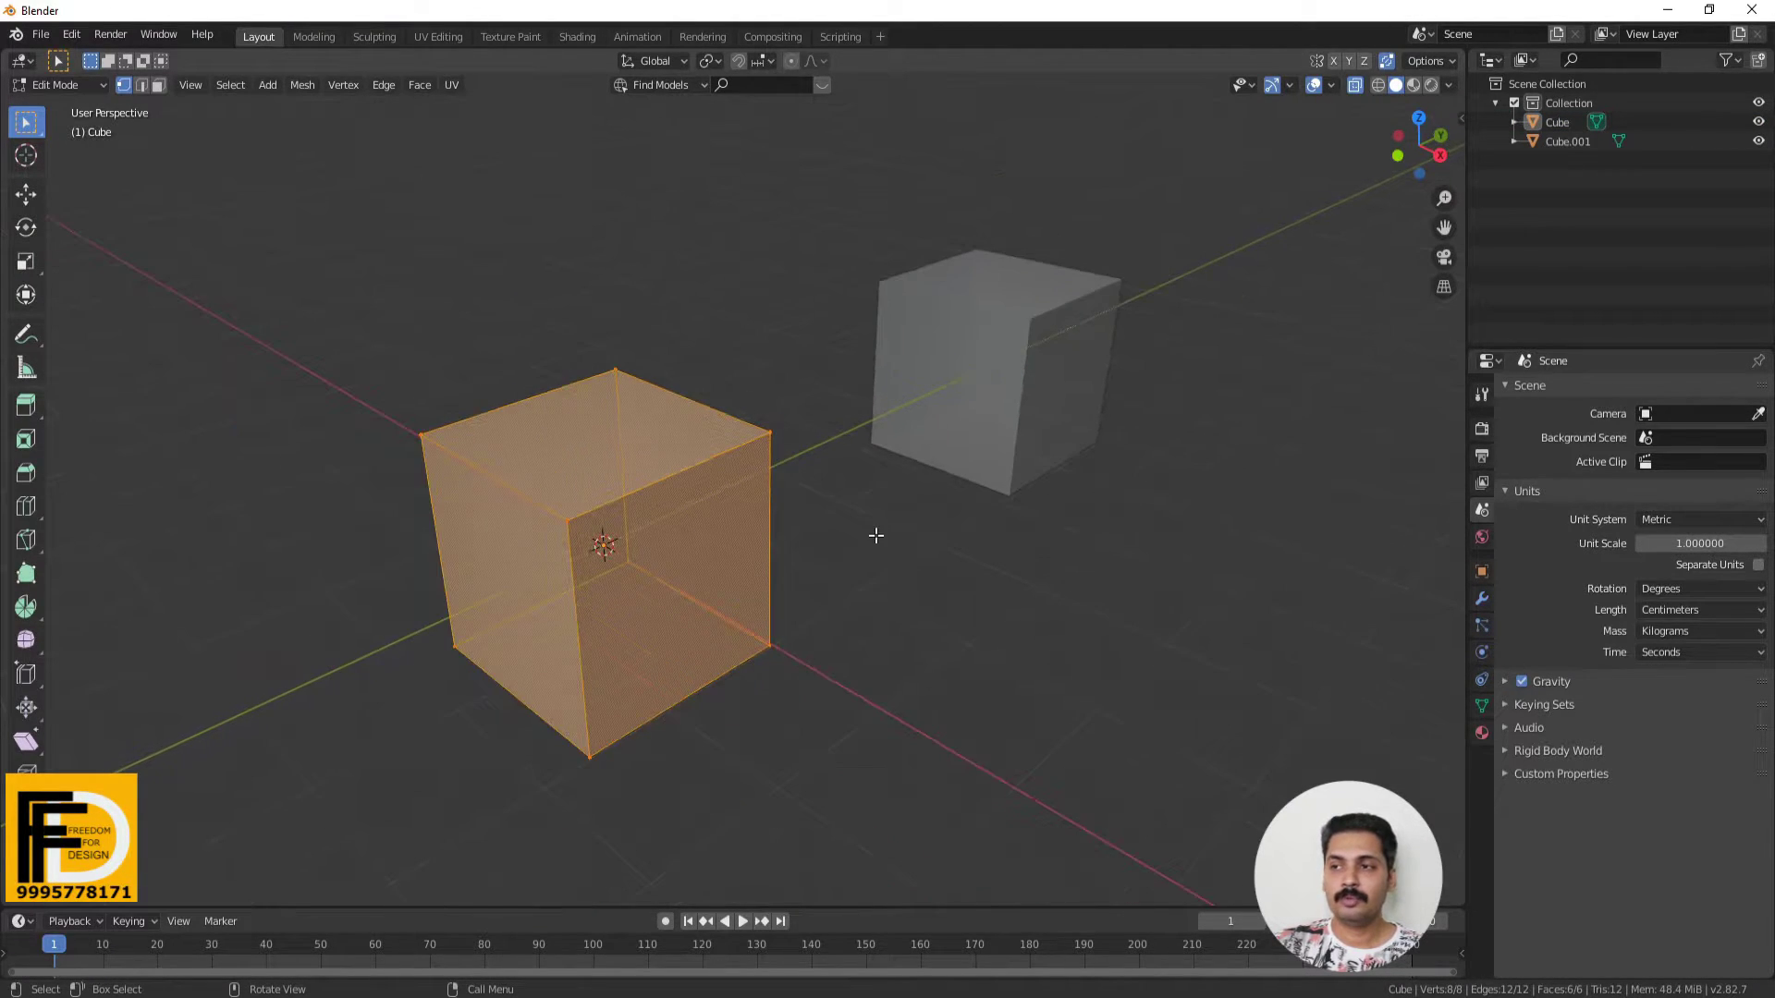
key(Tab)
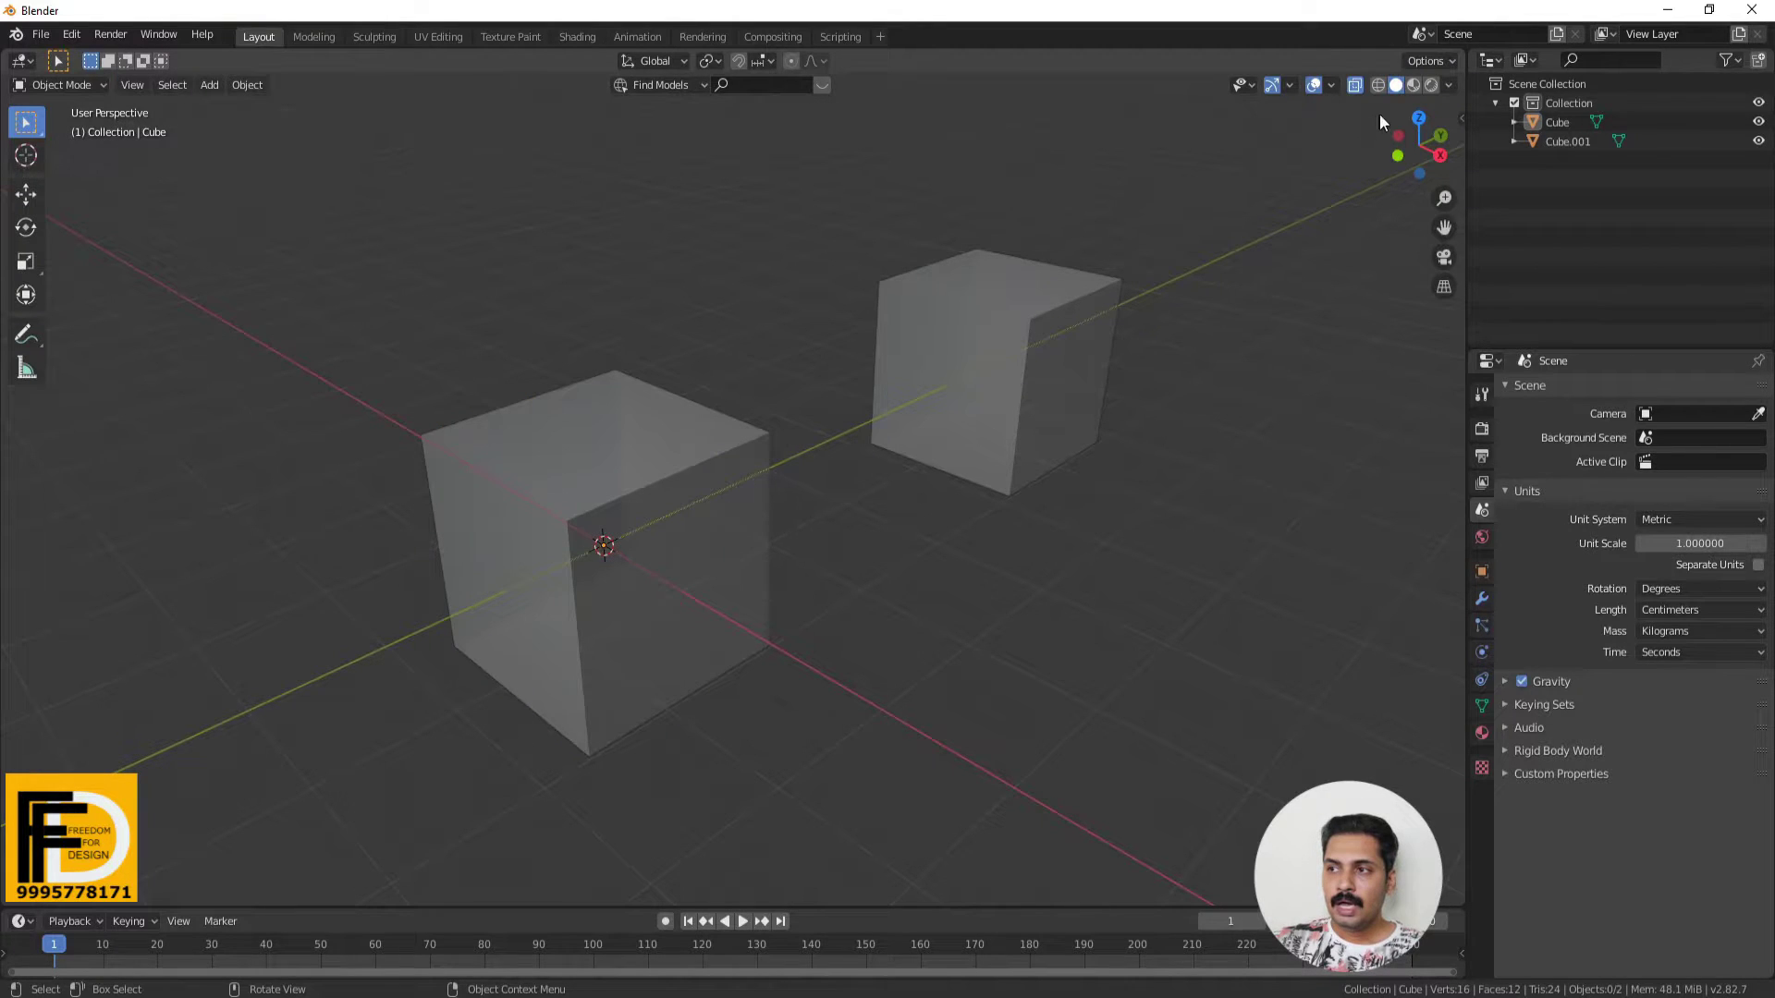
click(1379, 85)
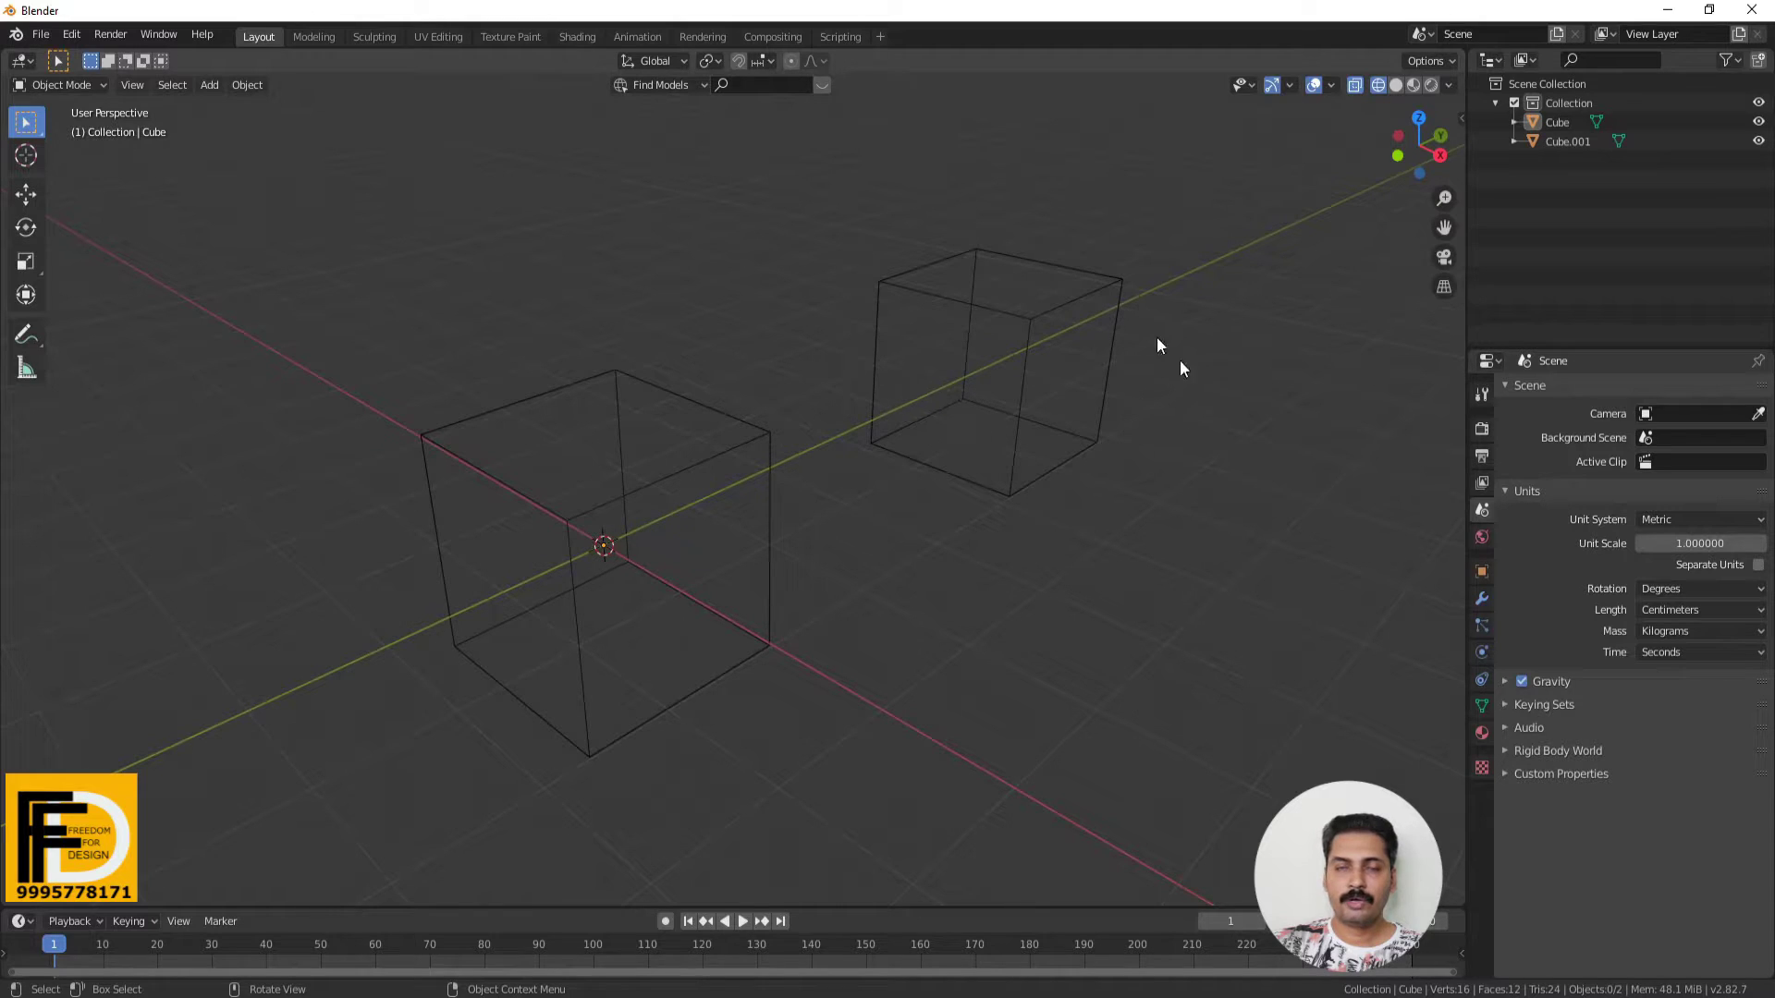
click(1396, 85)
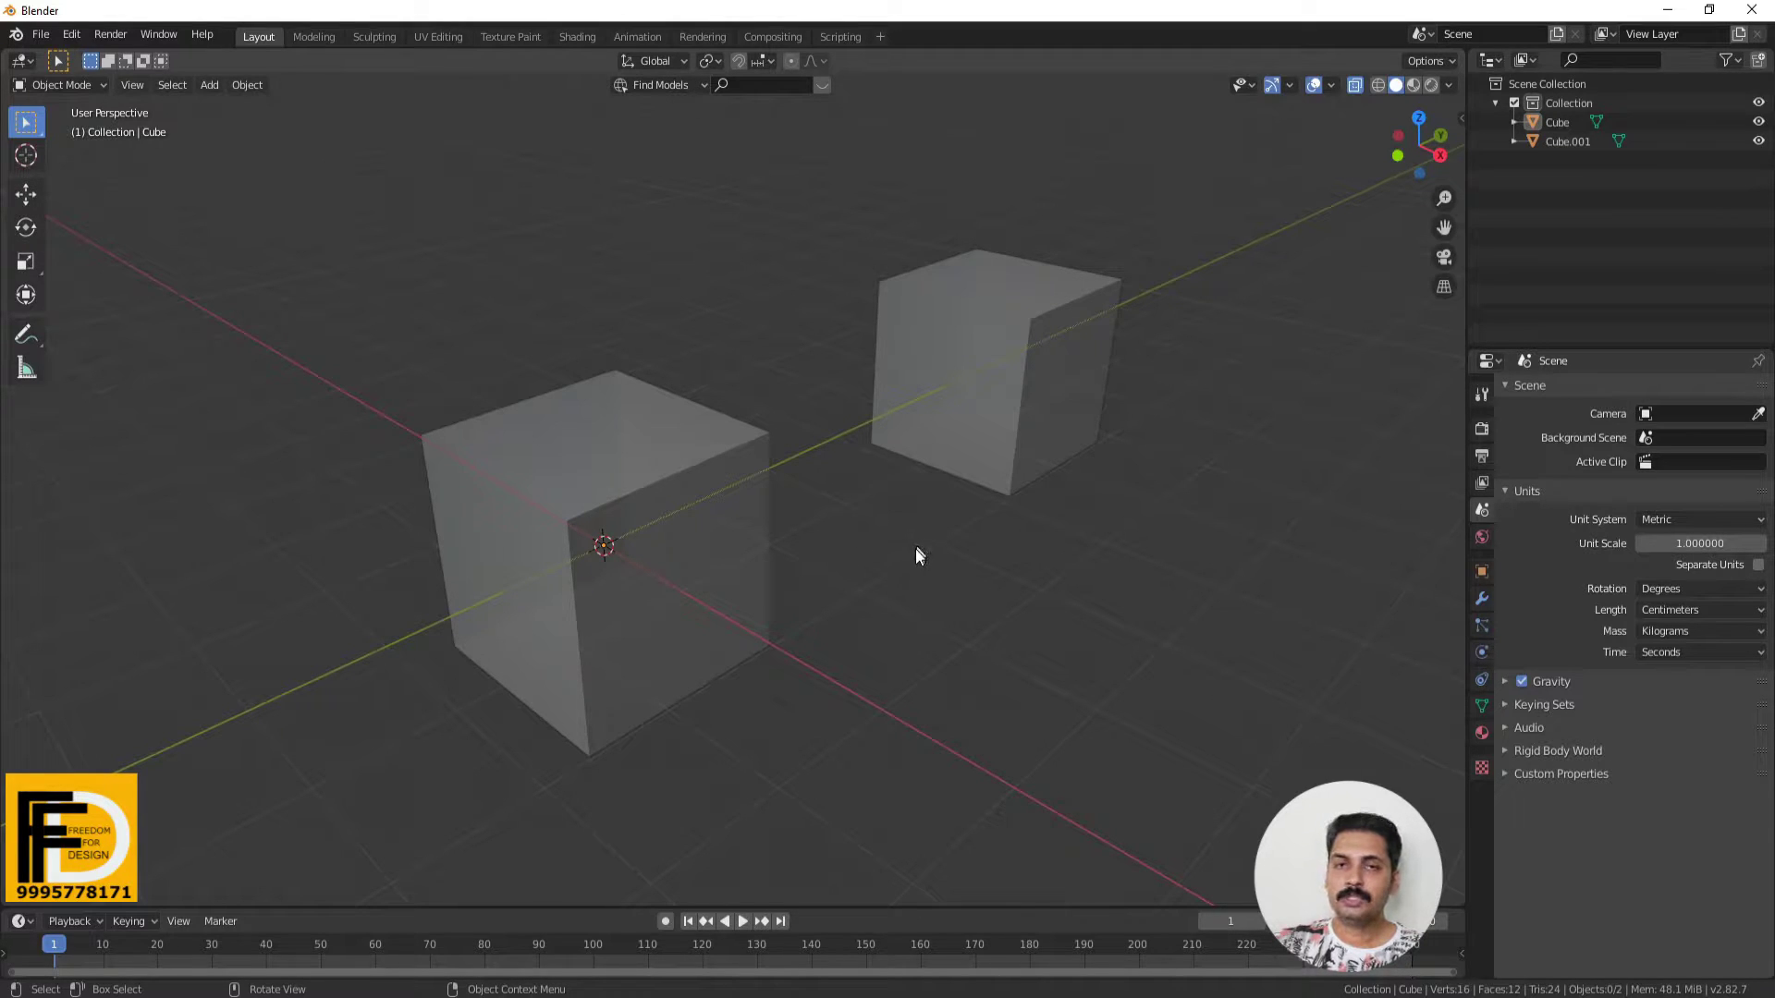
Switch the viewport to Material Preview shading, briefly trying Rendered shading.
click(1412, 85)
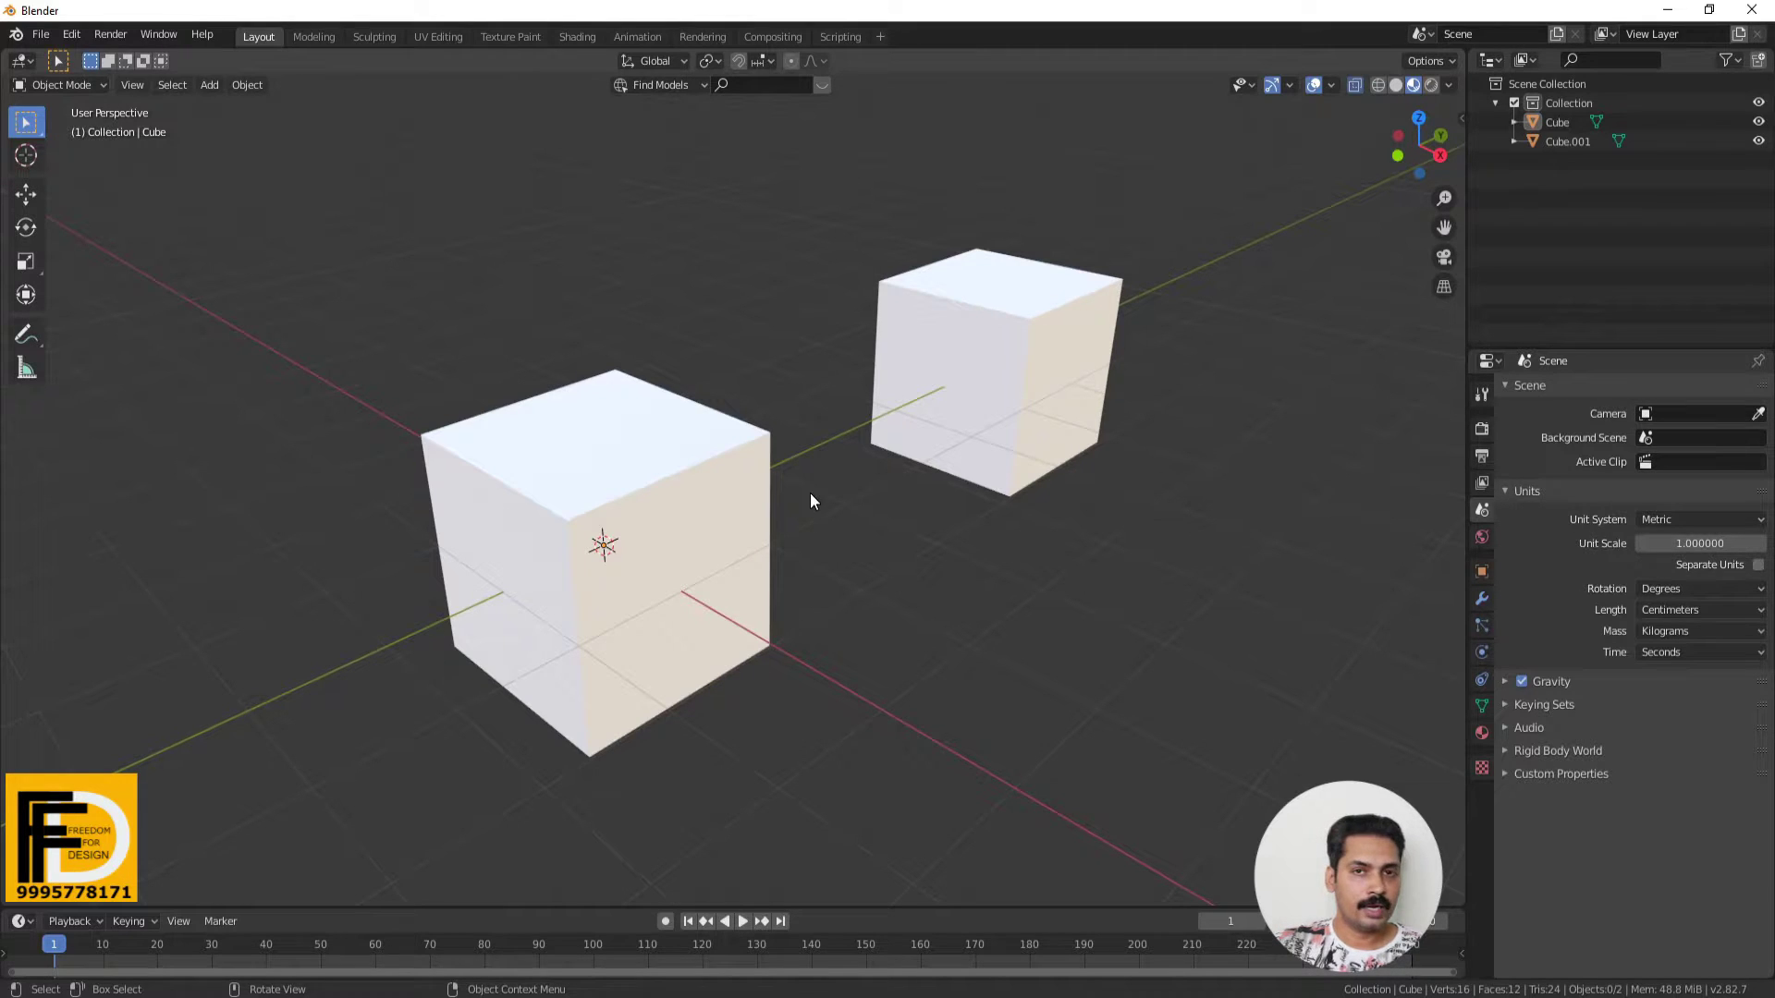
click(1433, 86)
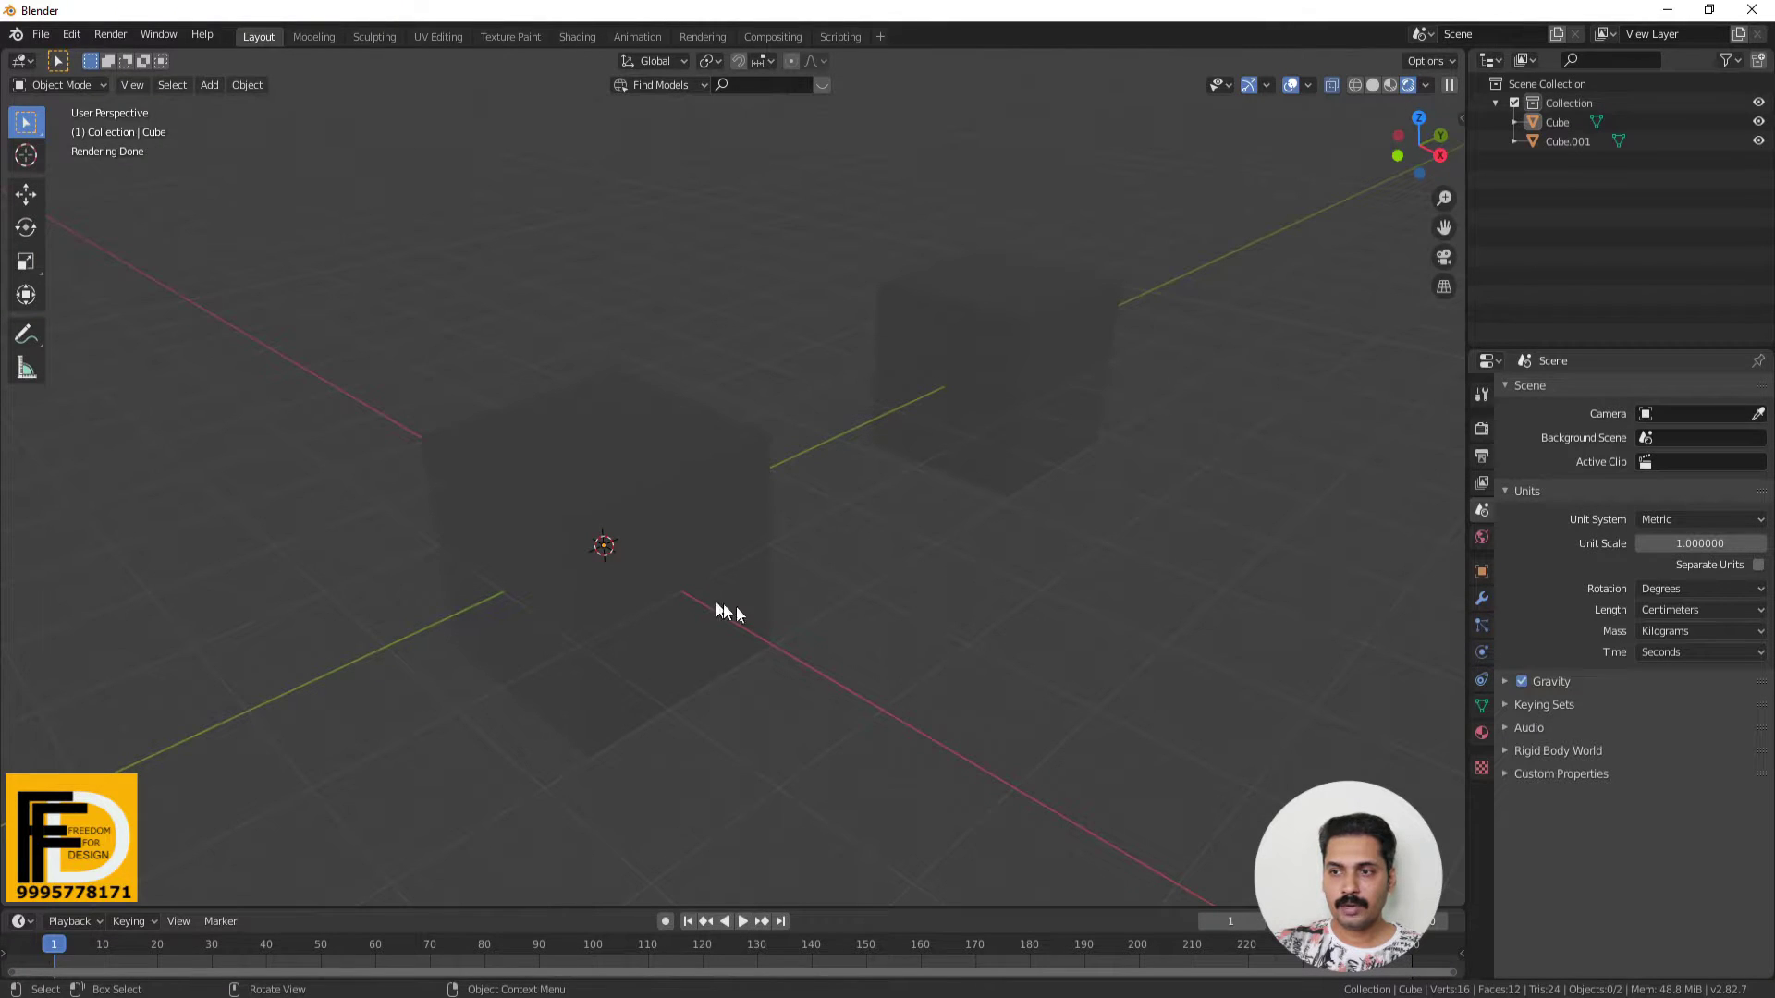
scroll(752, 539, up, 1)
scroll(643, 586, up, 1)
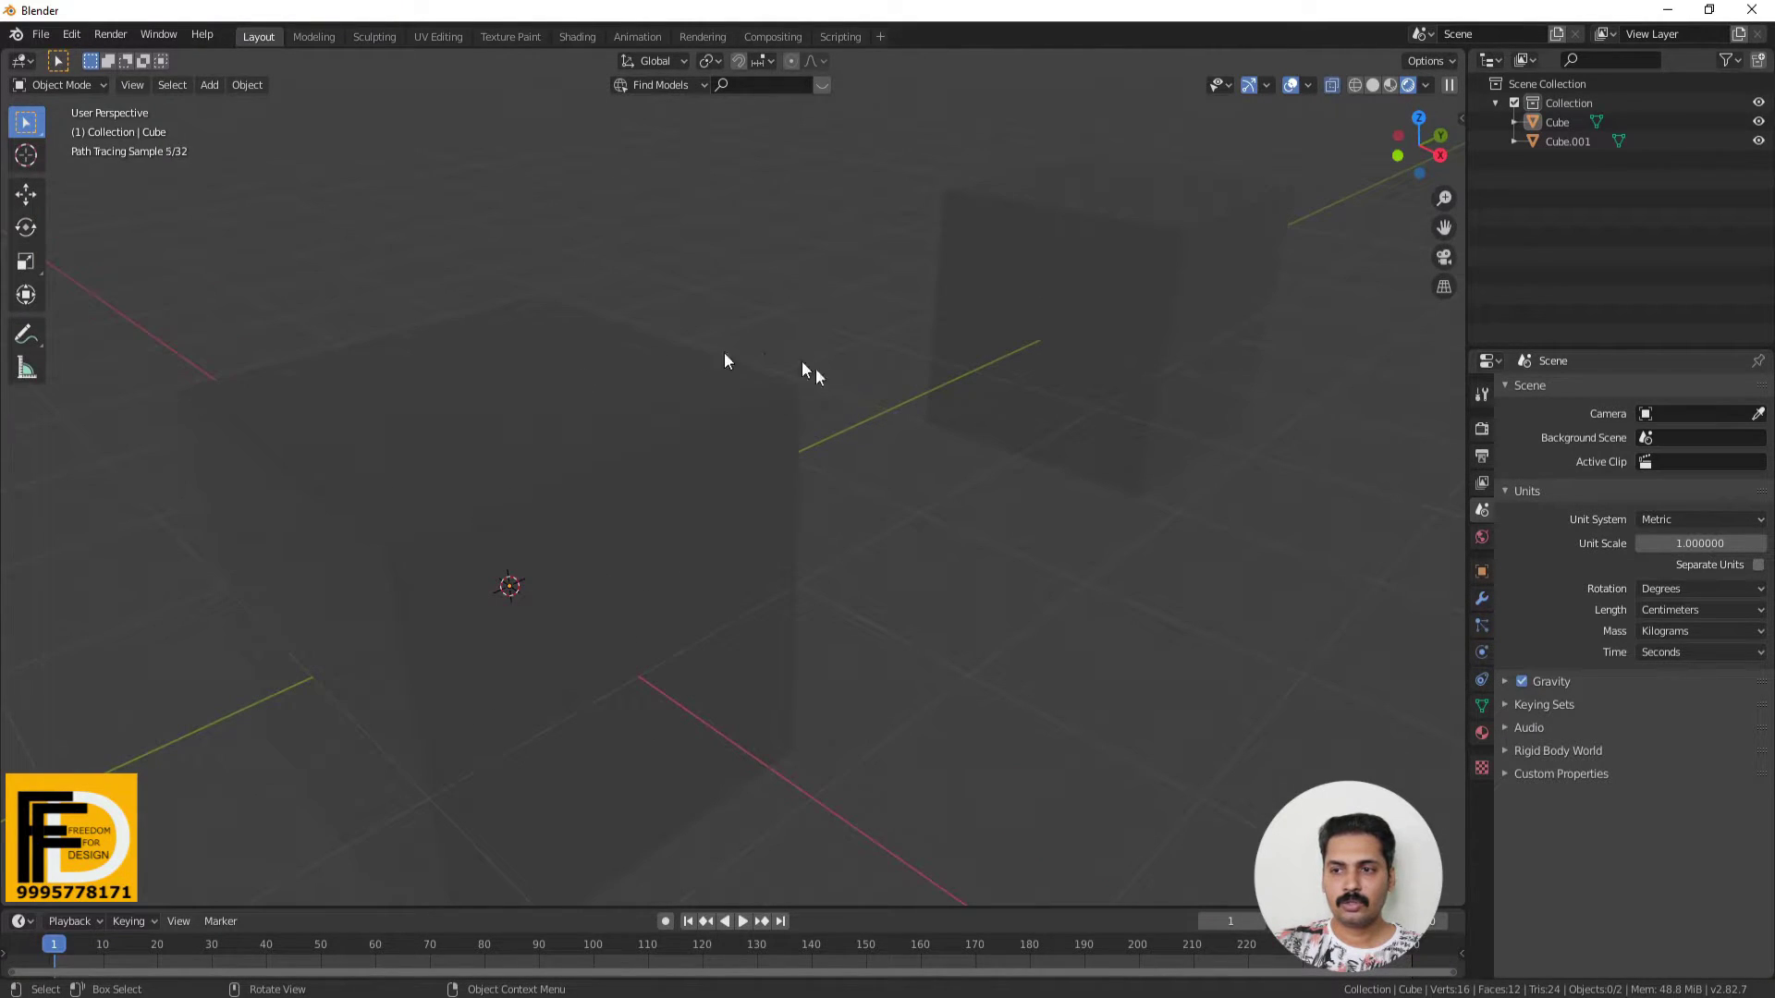
click(1392, 85)
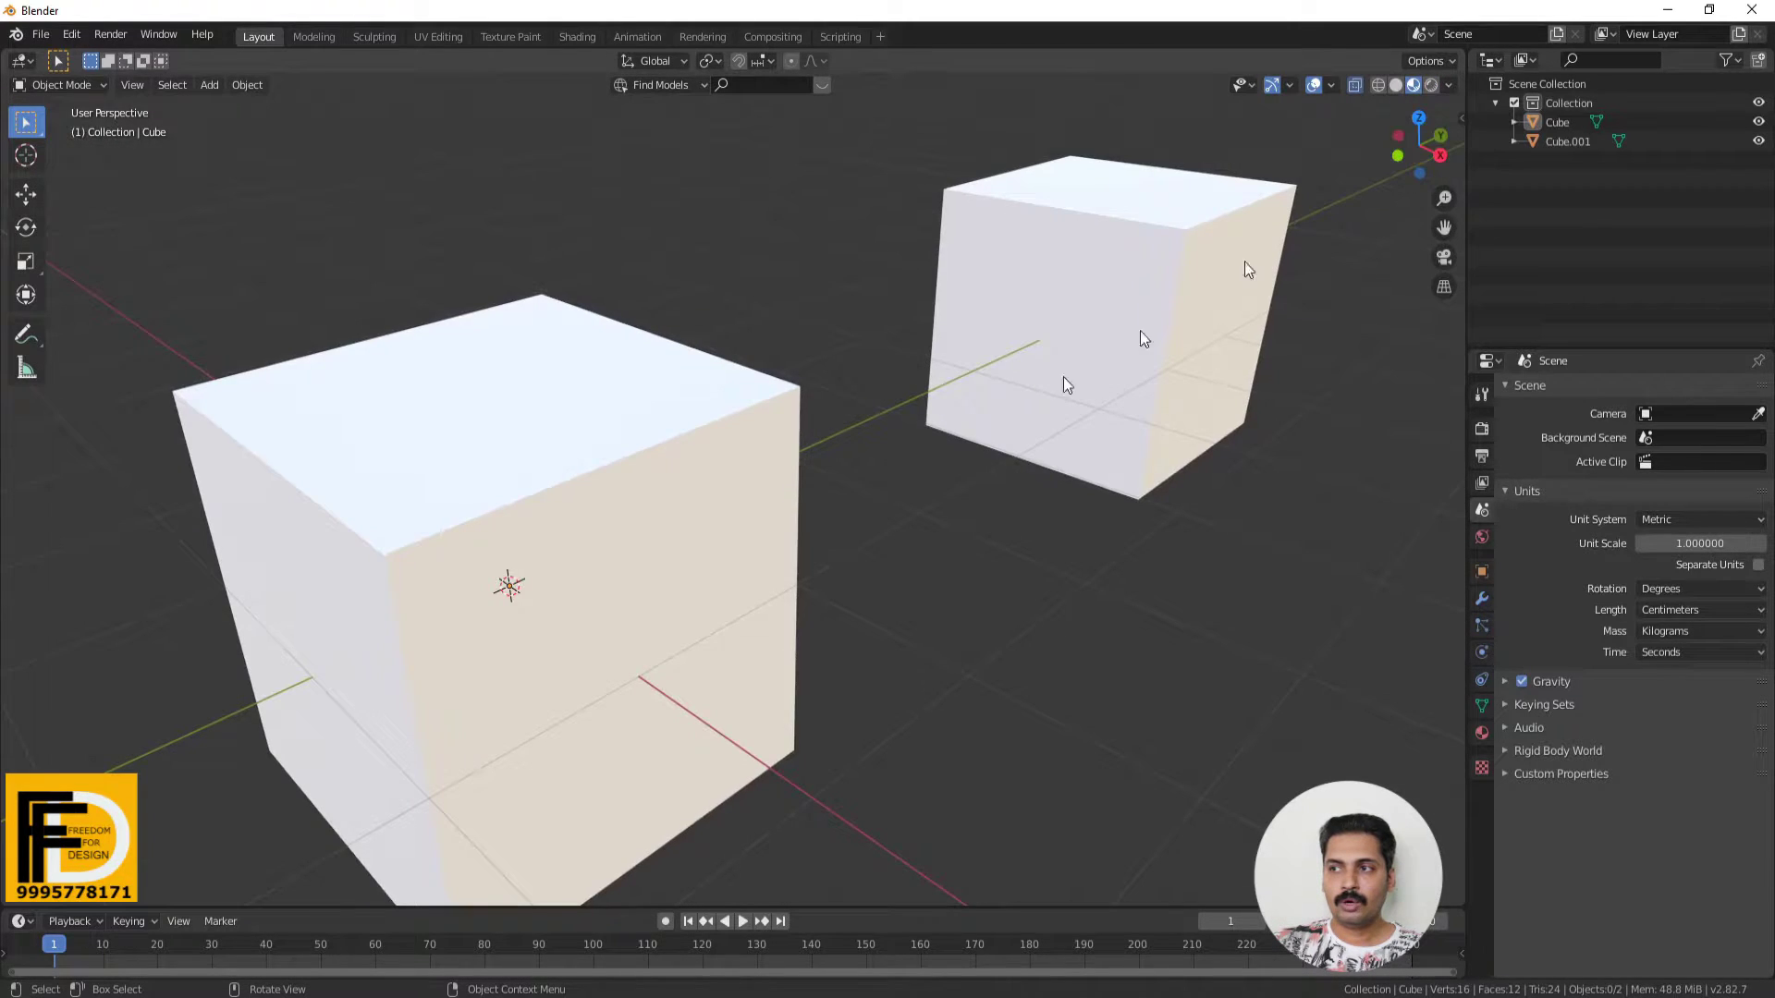
scroll(808, 514, down, 2)
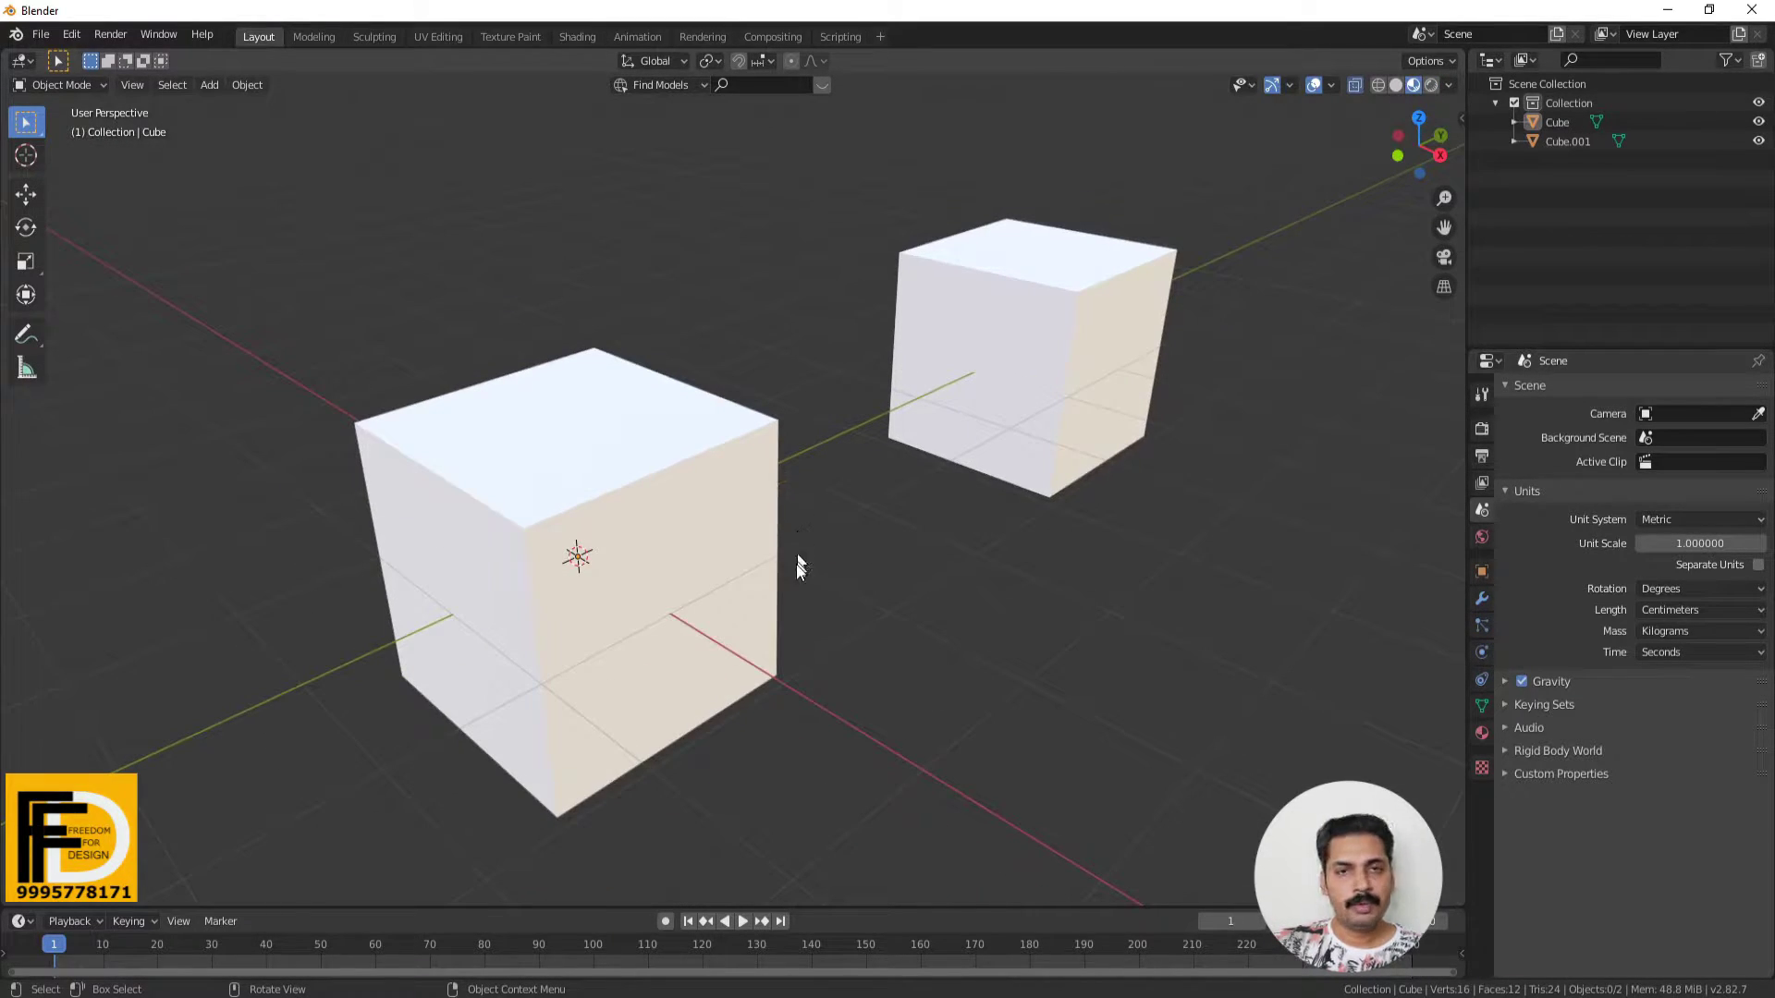
mouse_move(807, 625)
middle_down()
mouse_move(857, 607)
mouse_move(796, 614)
middle_up()
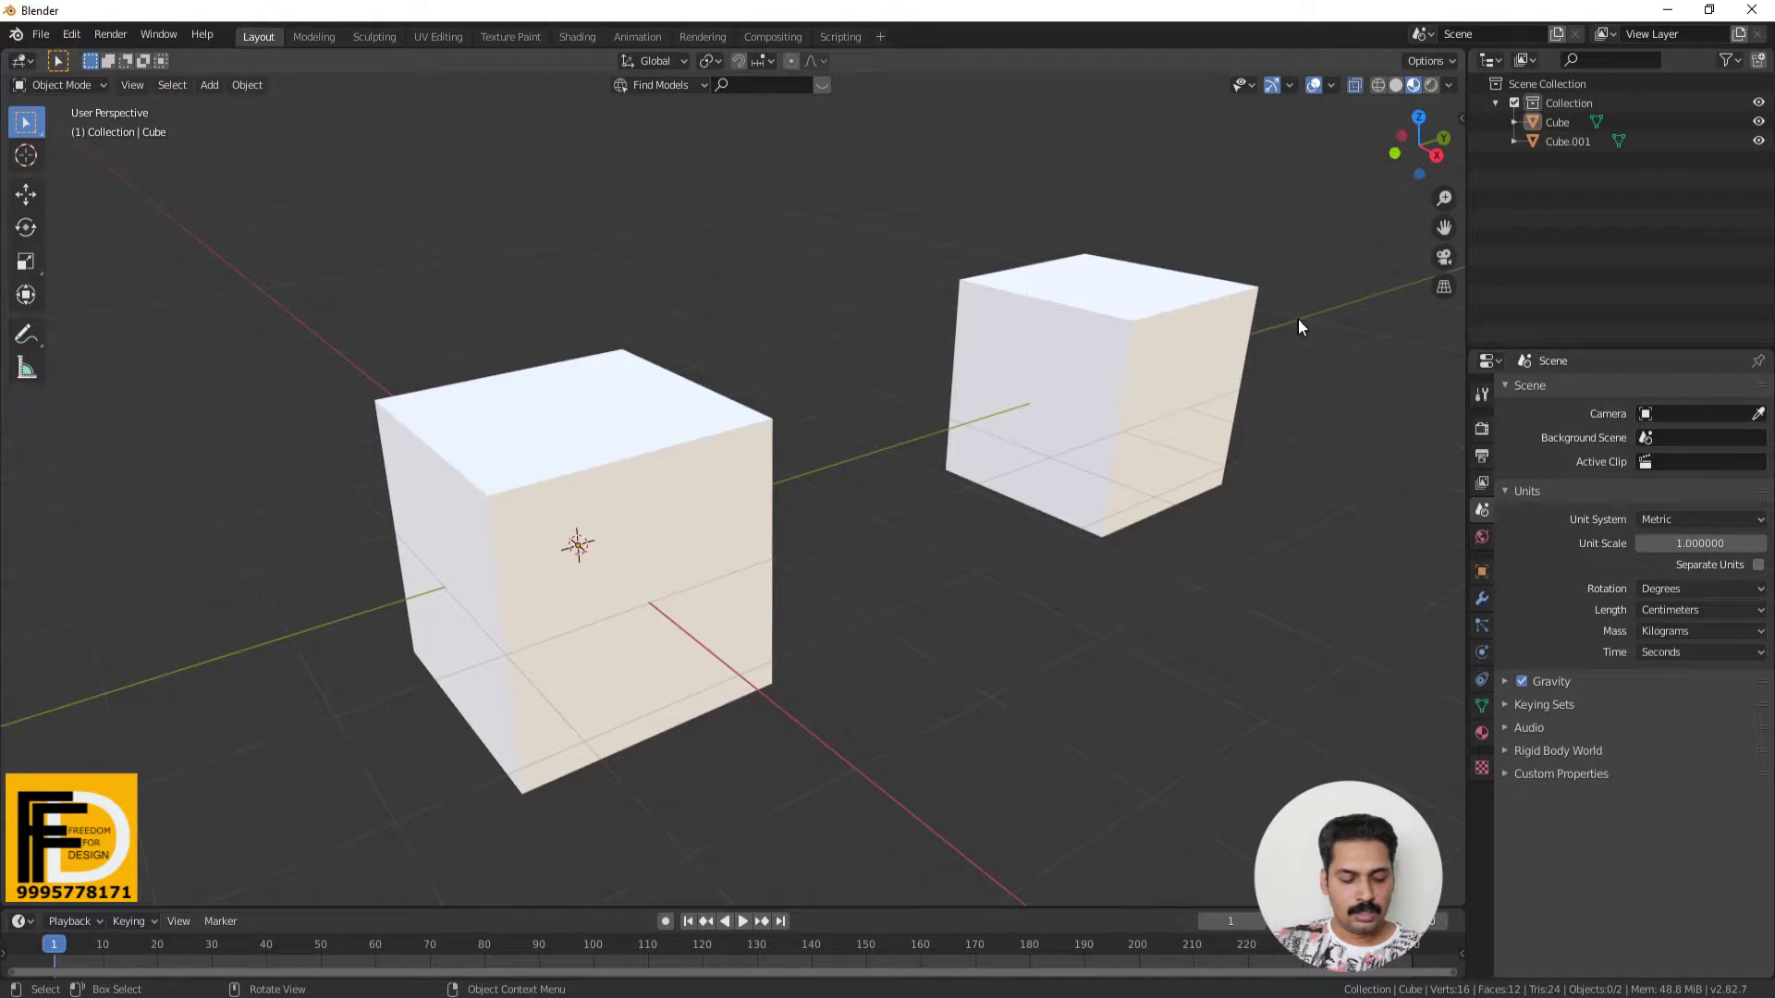
key(z)
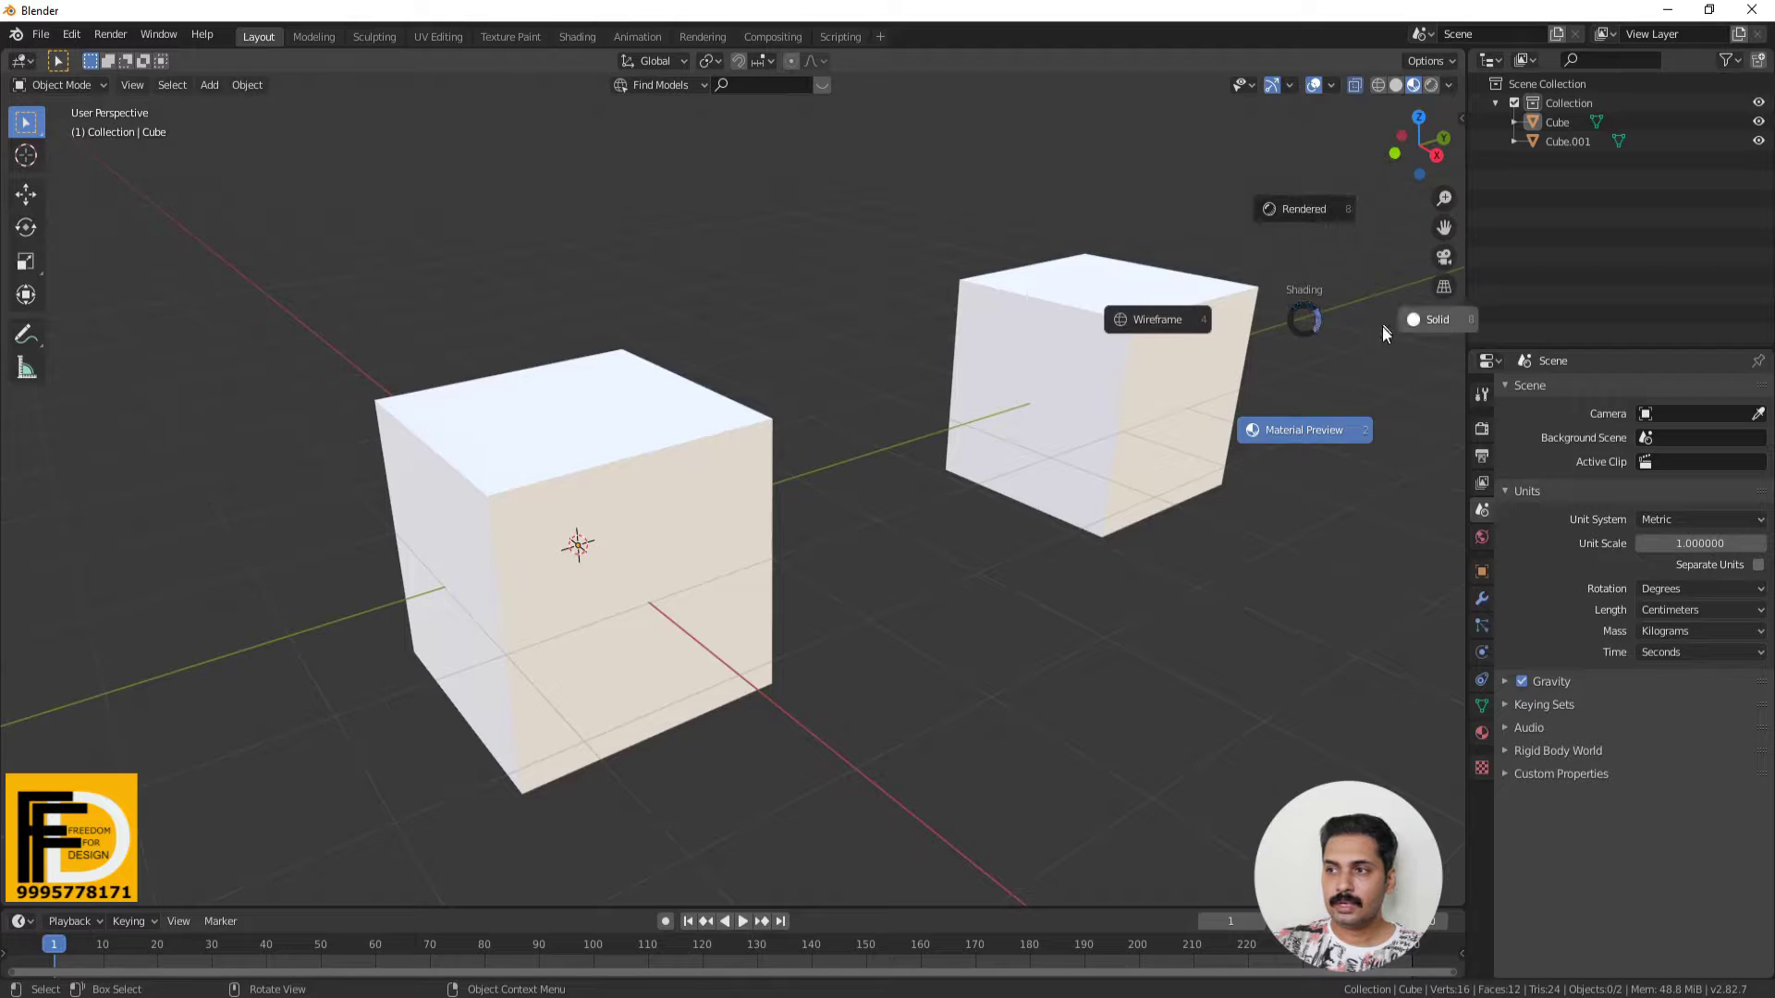
click(825, 426)
key(z)
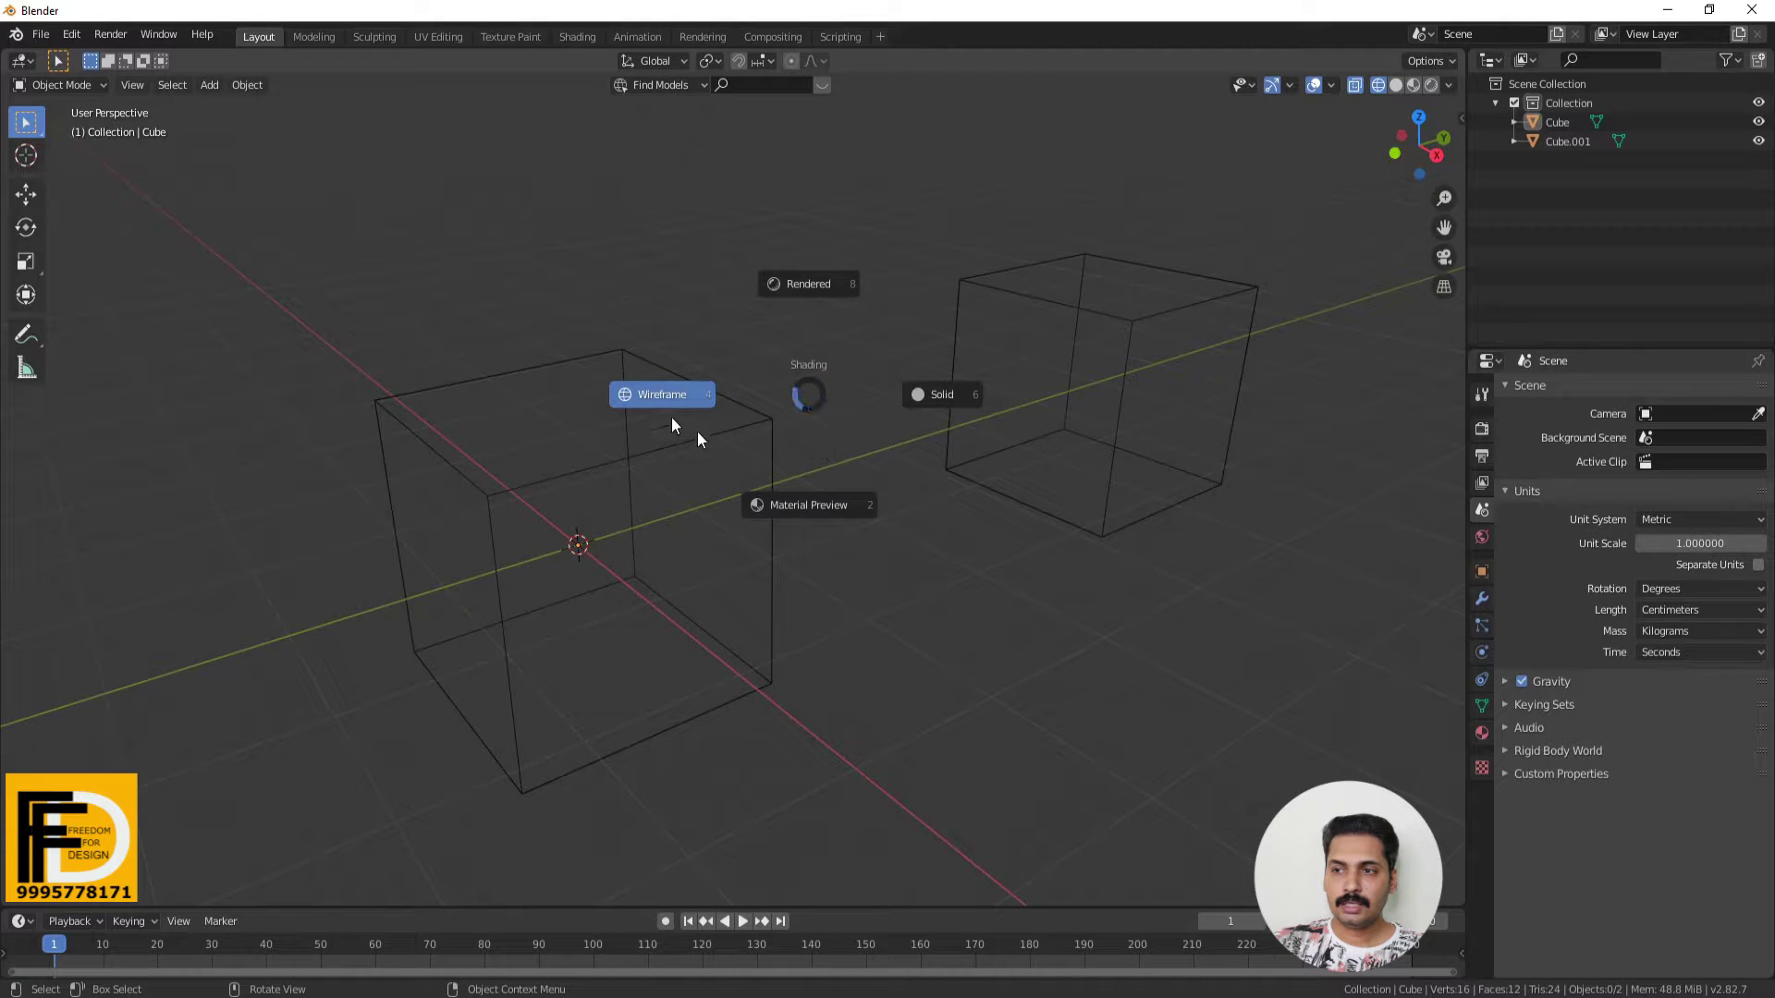
click(806, 507)
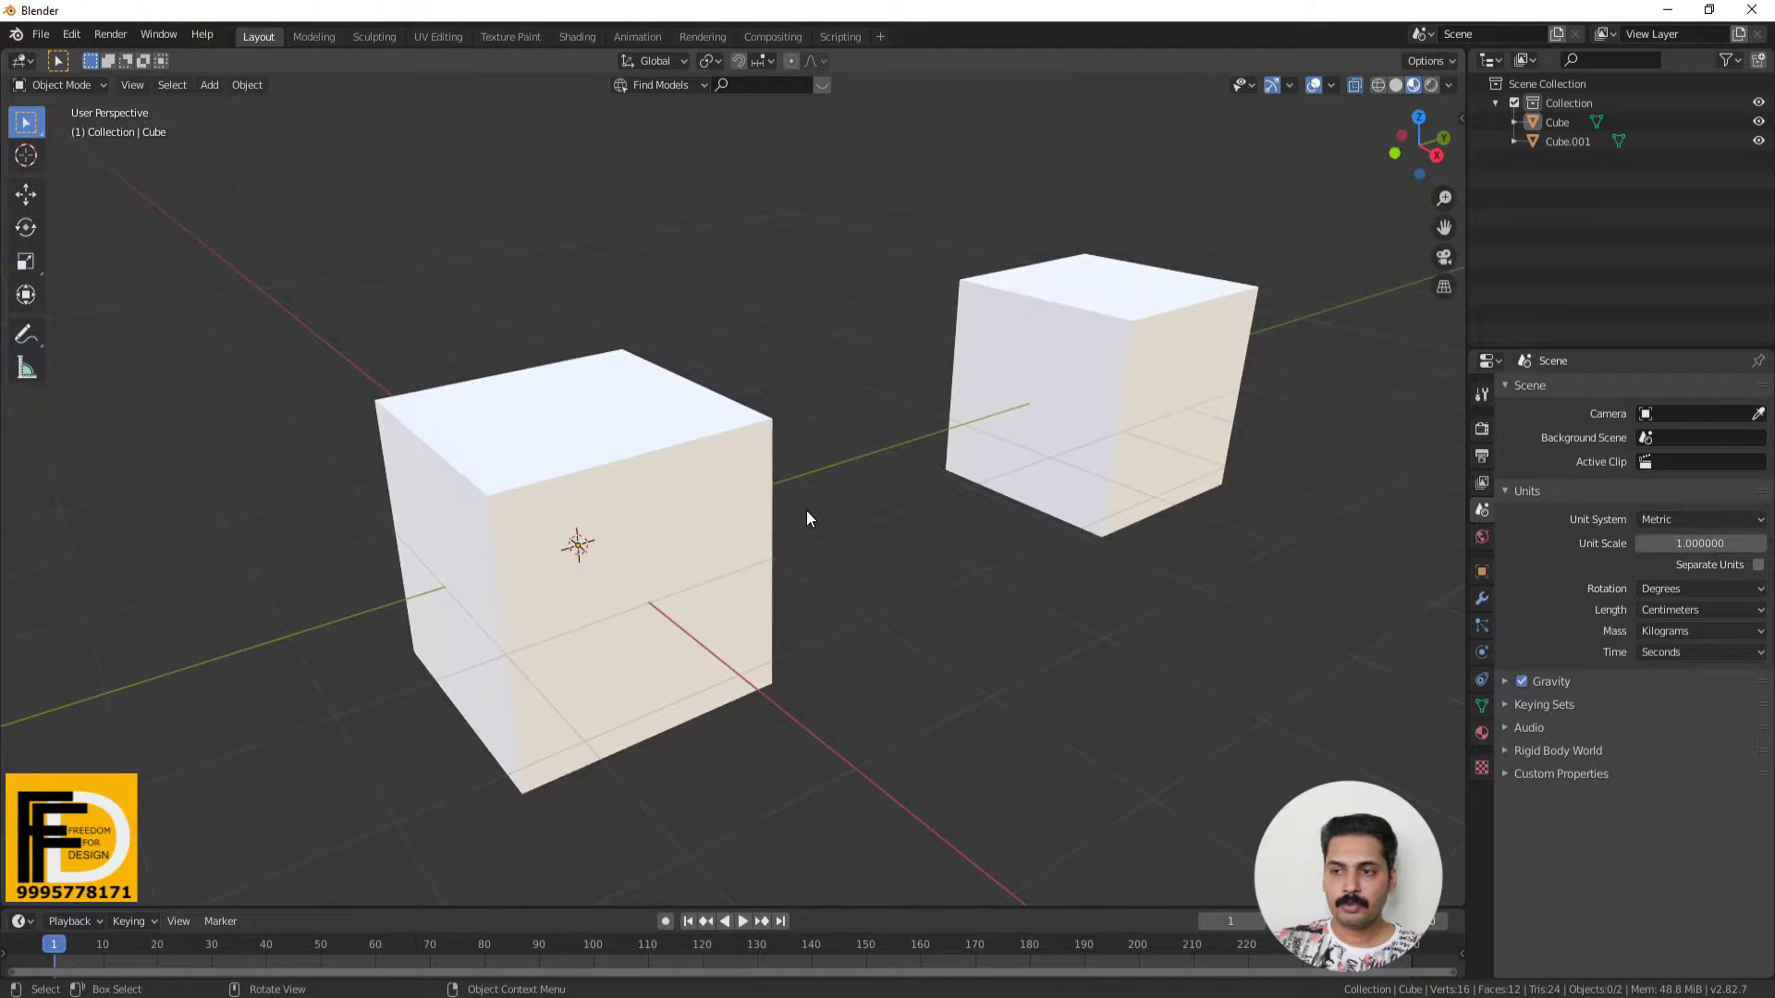
key(z)
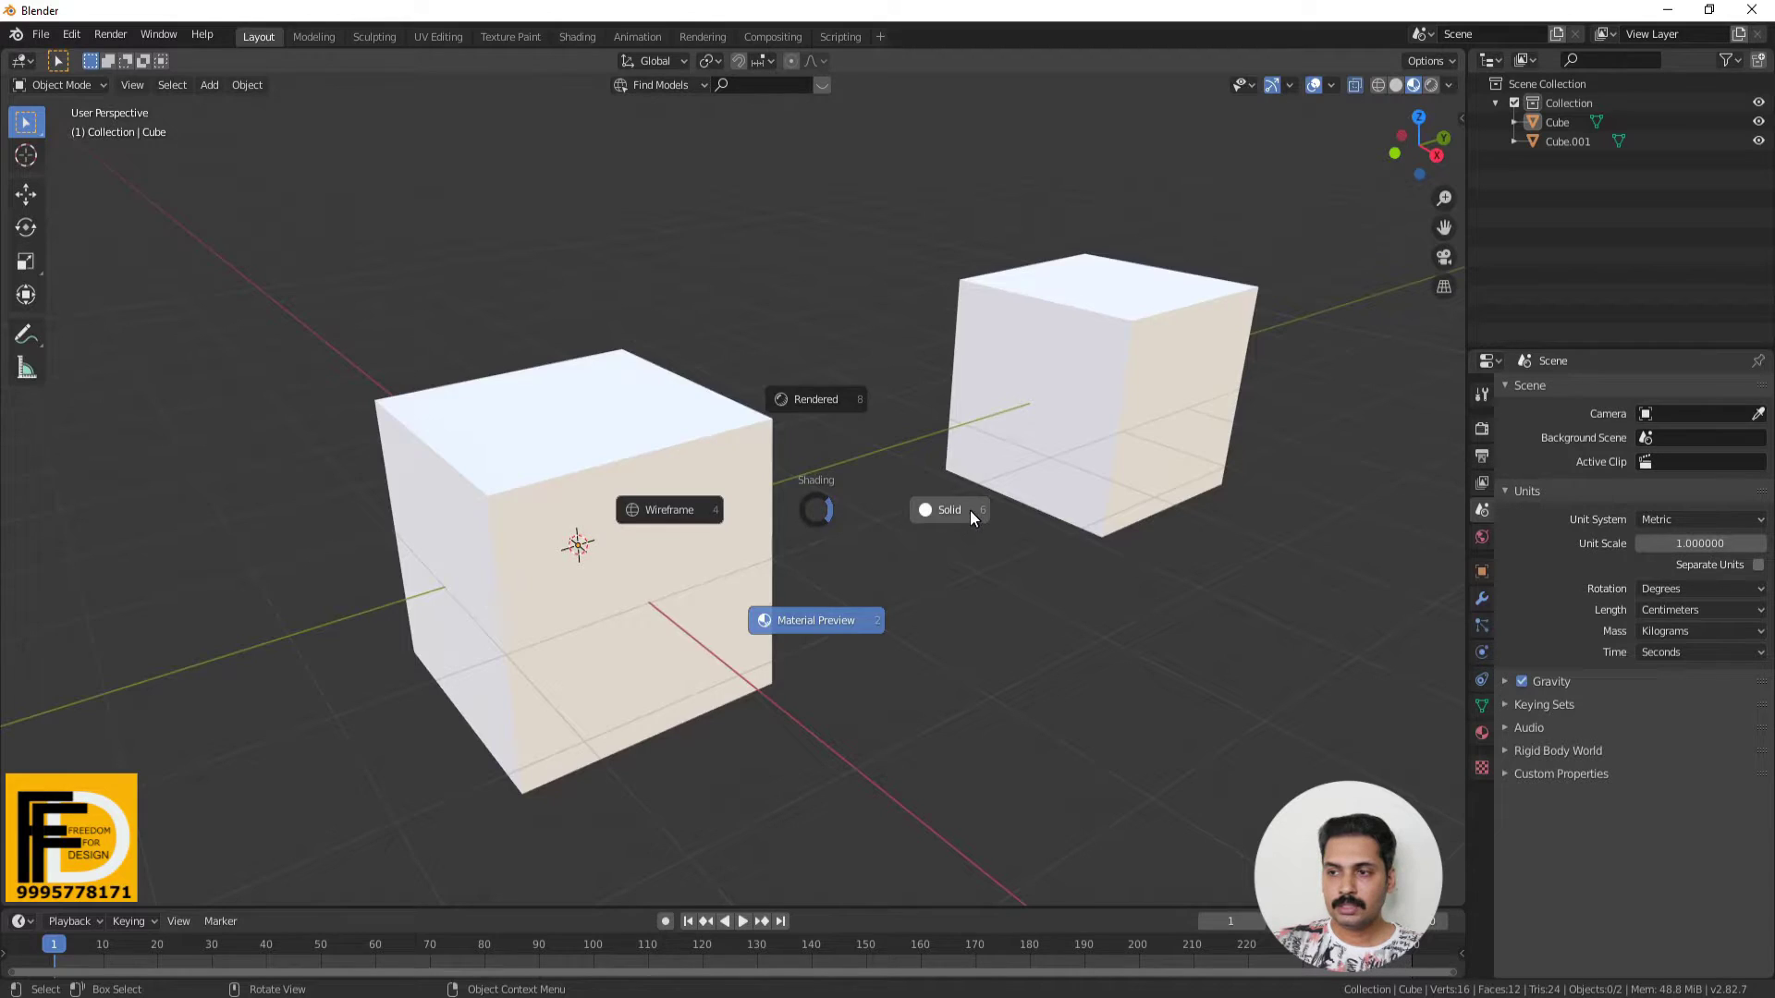
click(962, 514)
key(z)
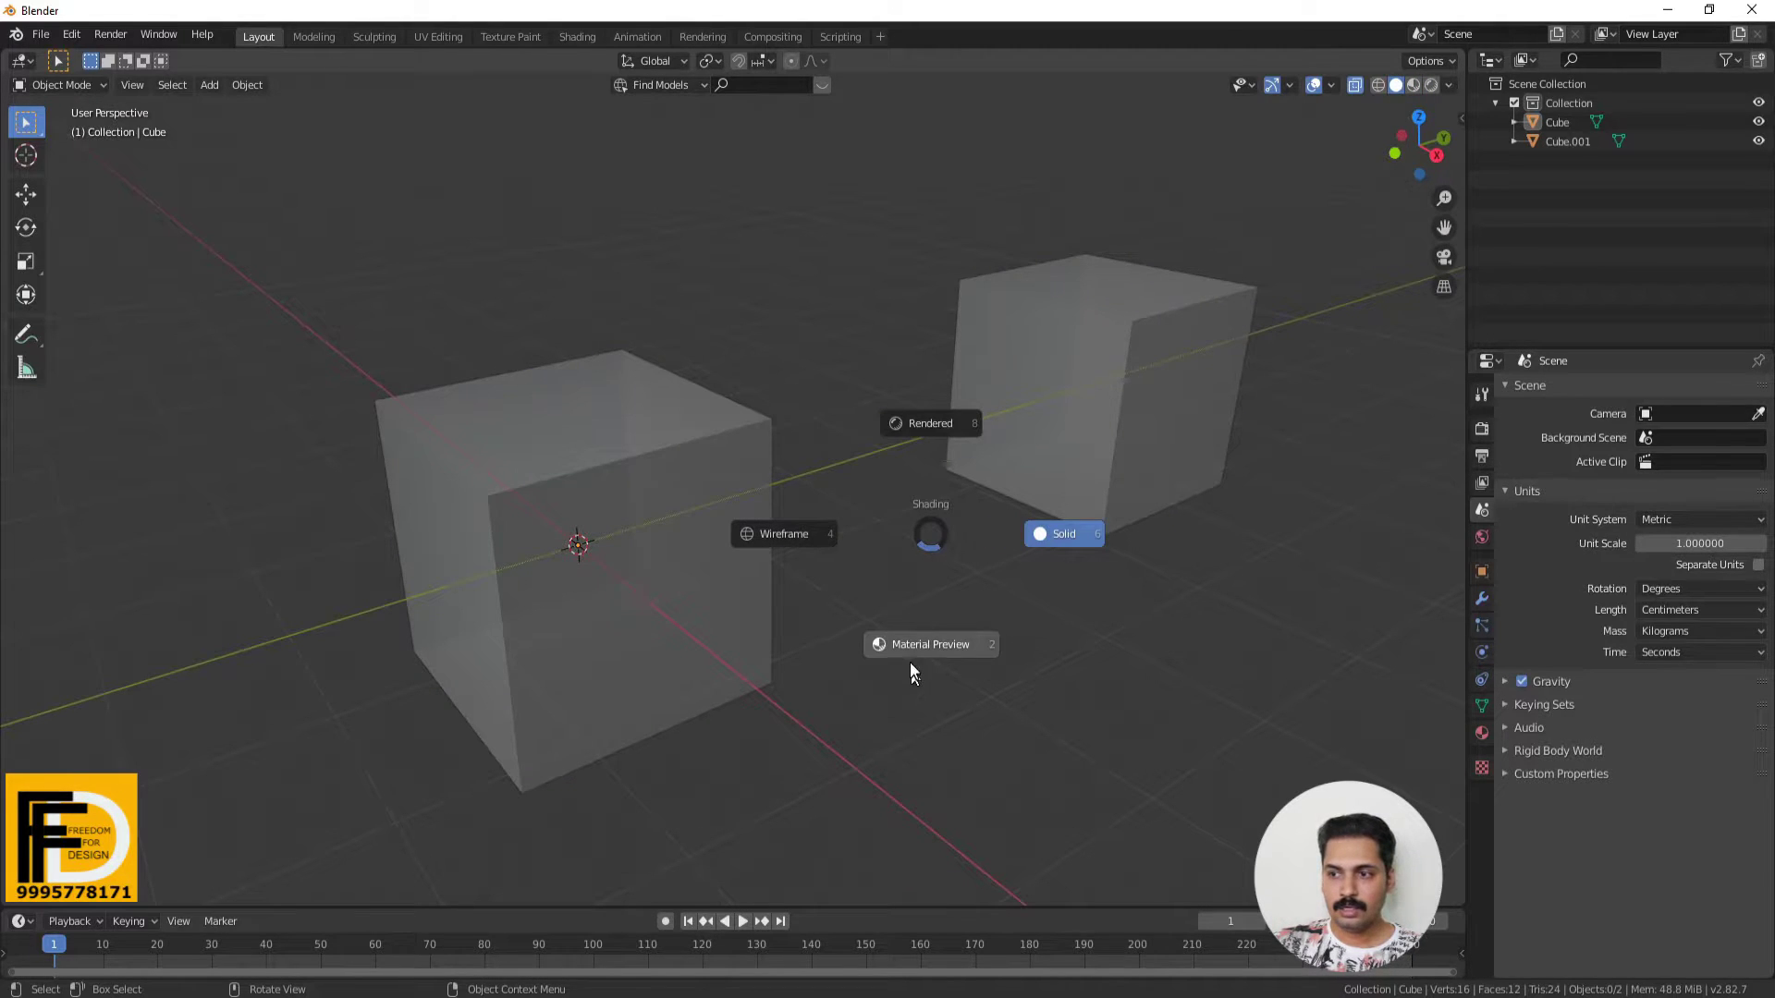
click(912, 642)
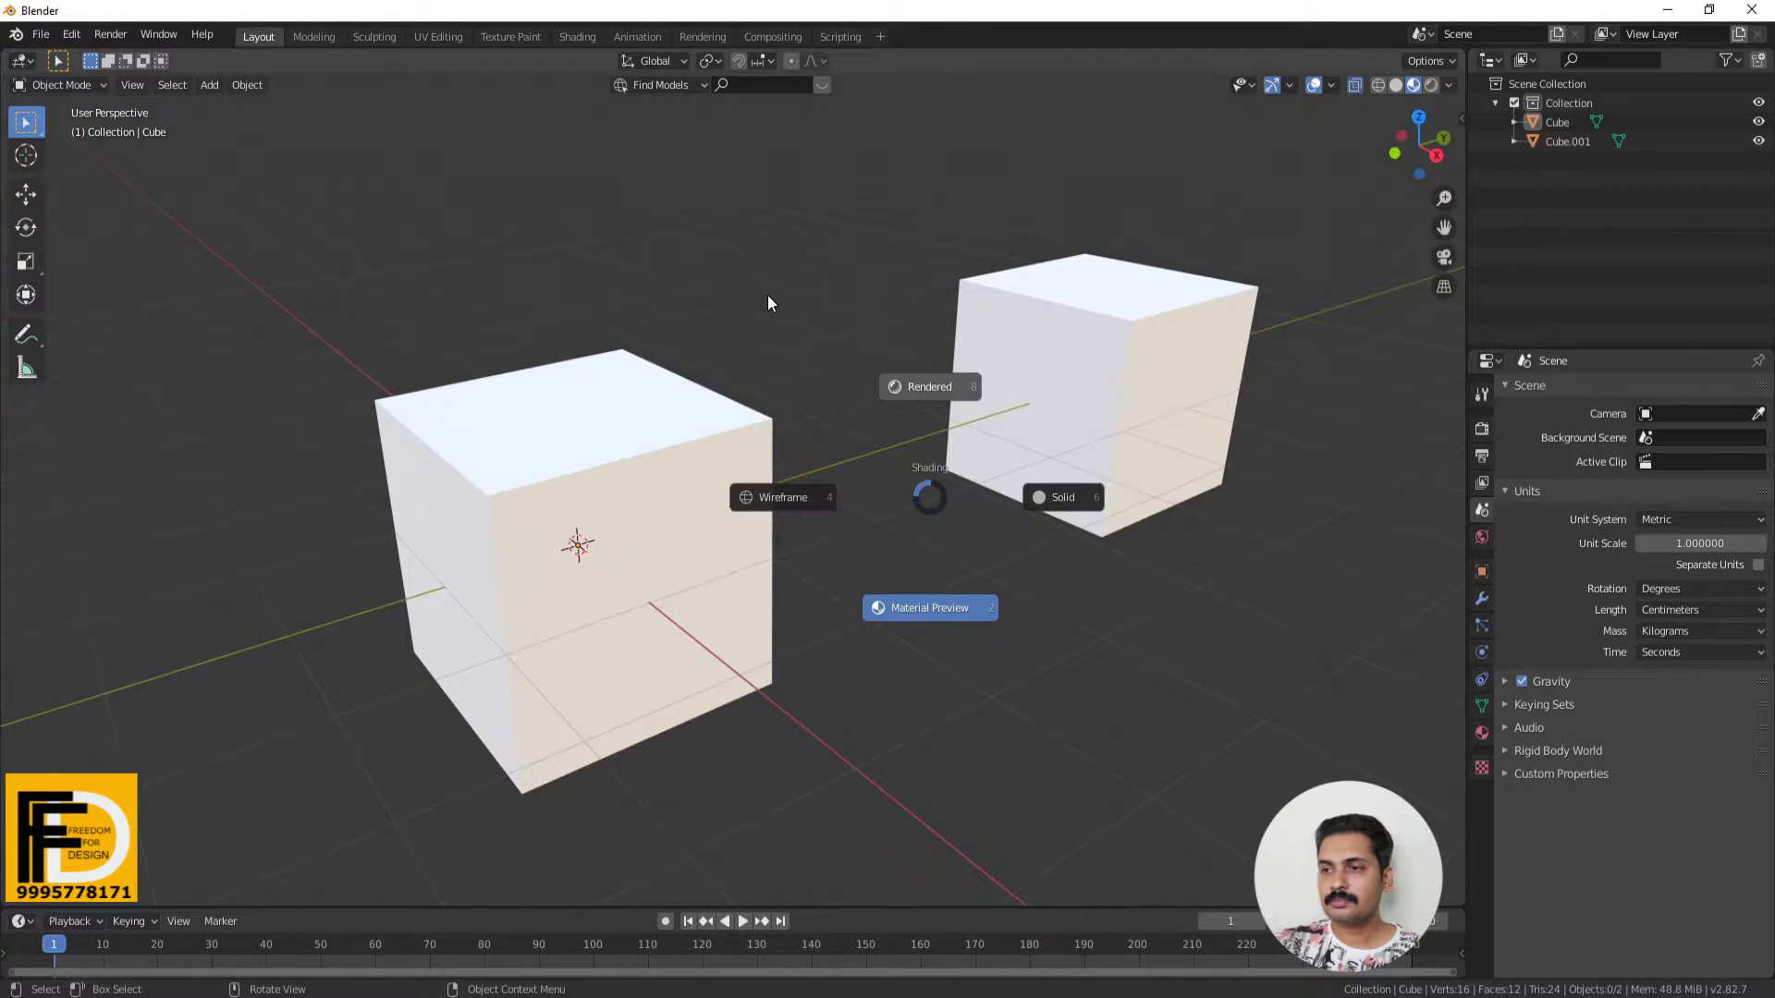
key(8)
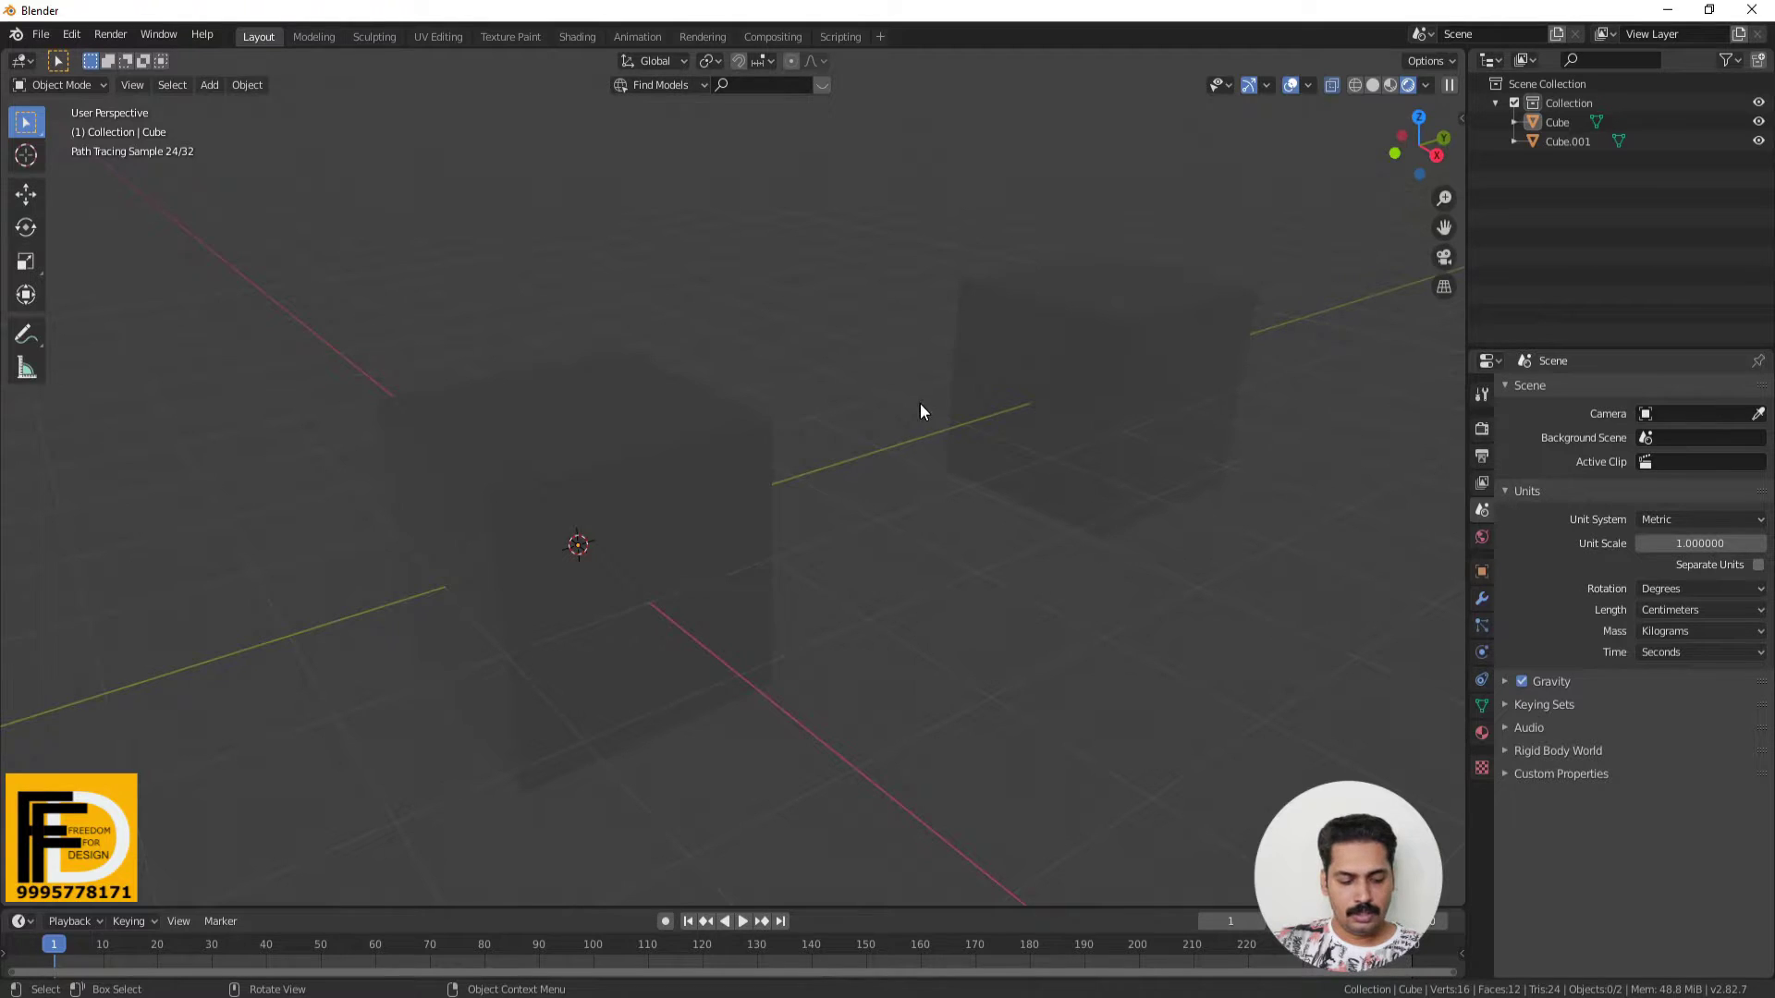
key(z)
key(6)
key(z)
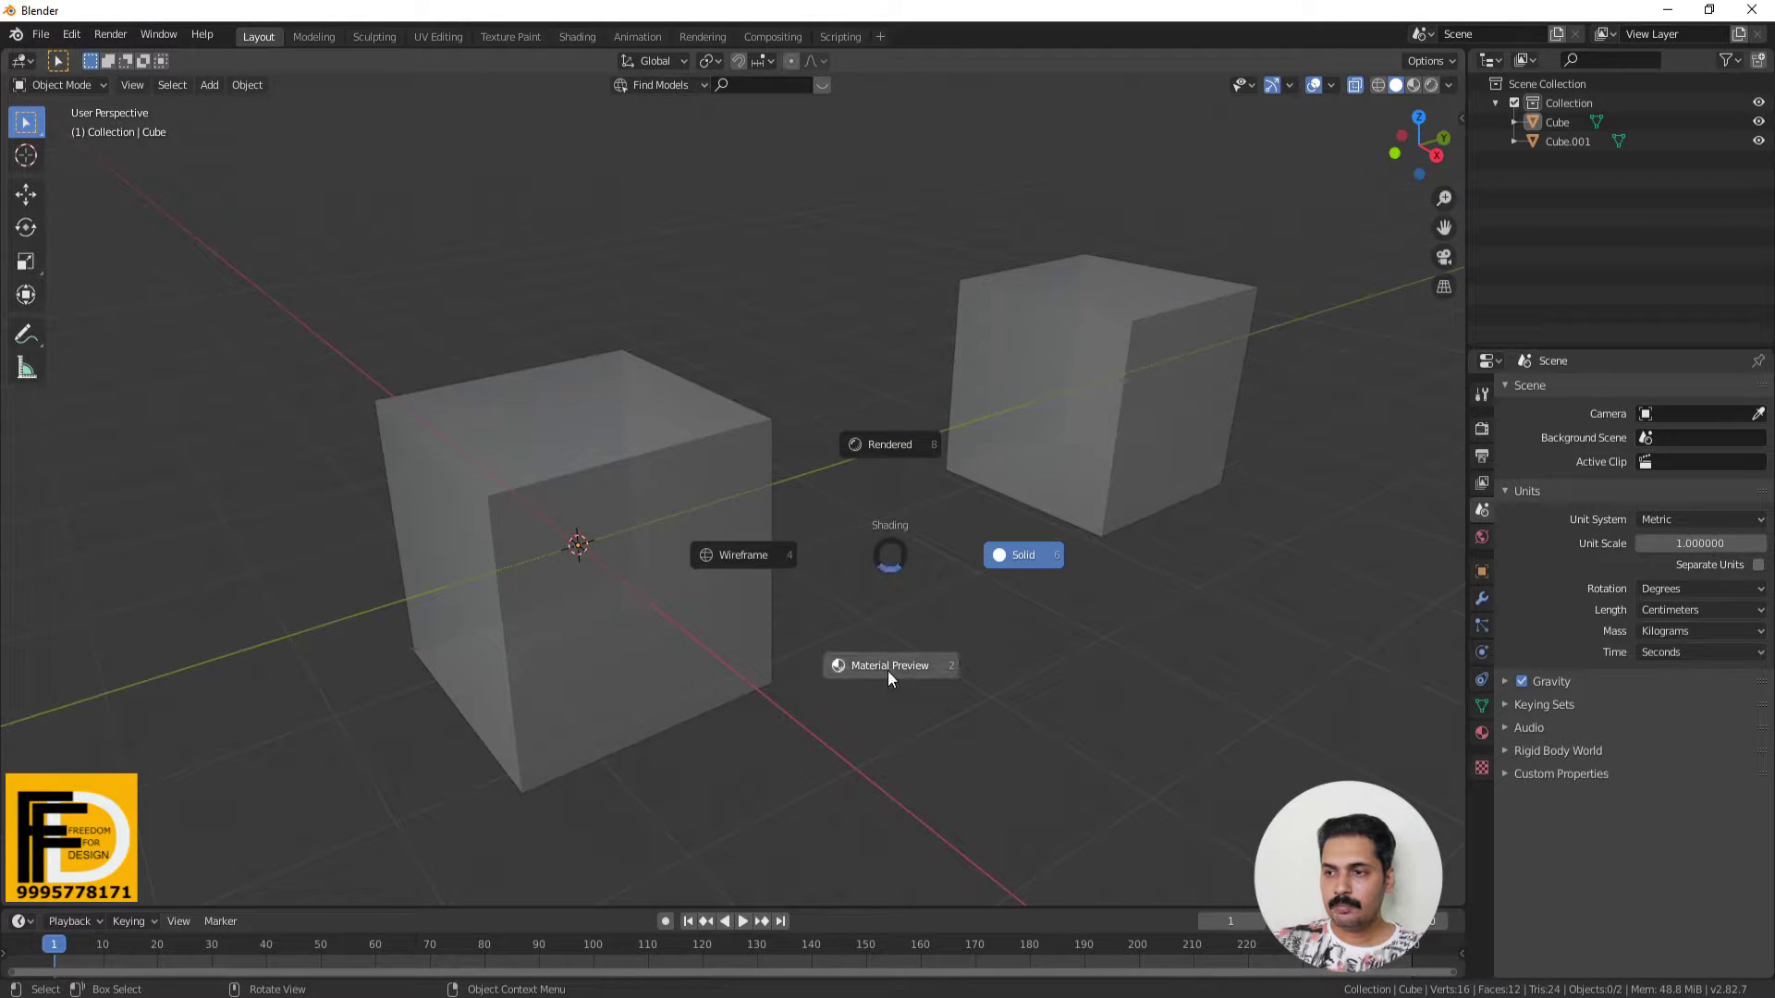
click(888, 669)
mouse_move(917, 601)
middle_down()
mouse_move(796, 647)
mouse_move(848, 634)
mouse_move(876, 653)
mouse_move(822, 675)
mouse_move(943, 591)
mouse_move(725, 442)
middle_up()
click(714, 519)
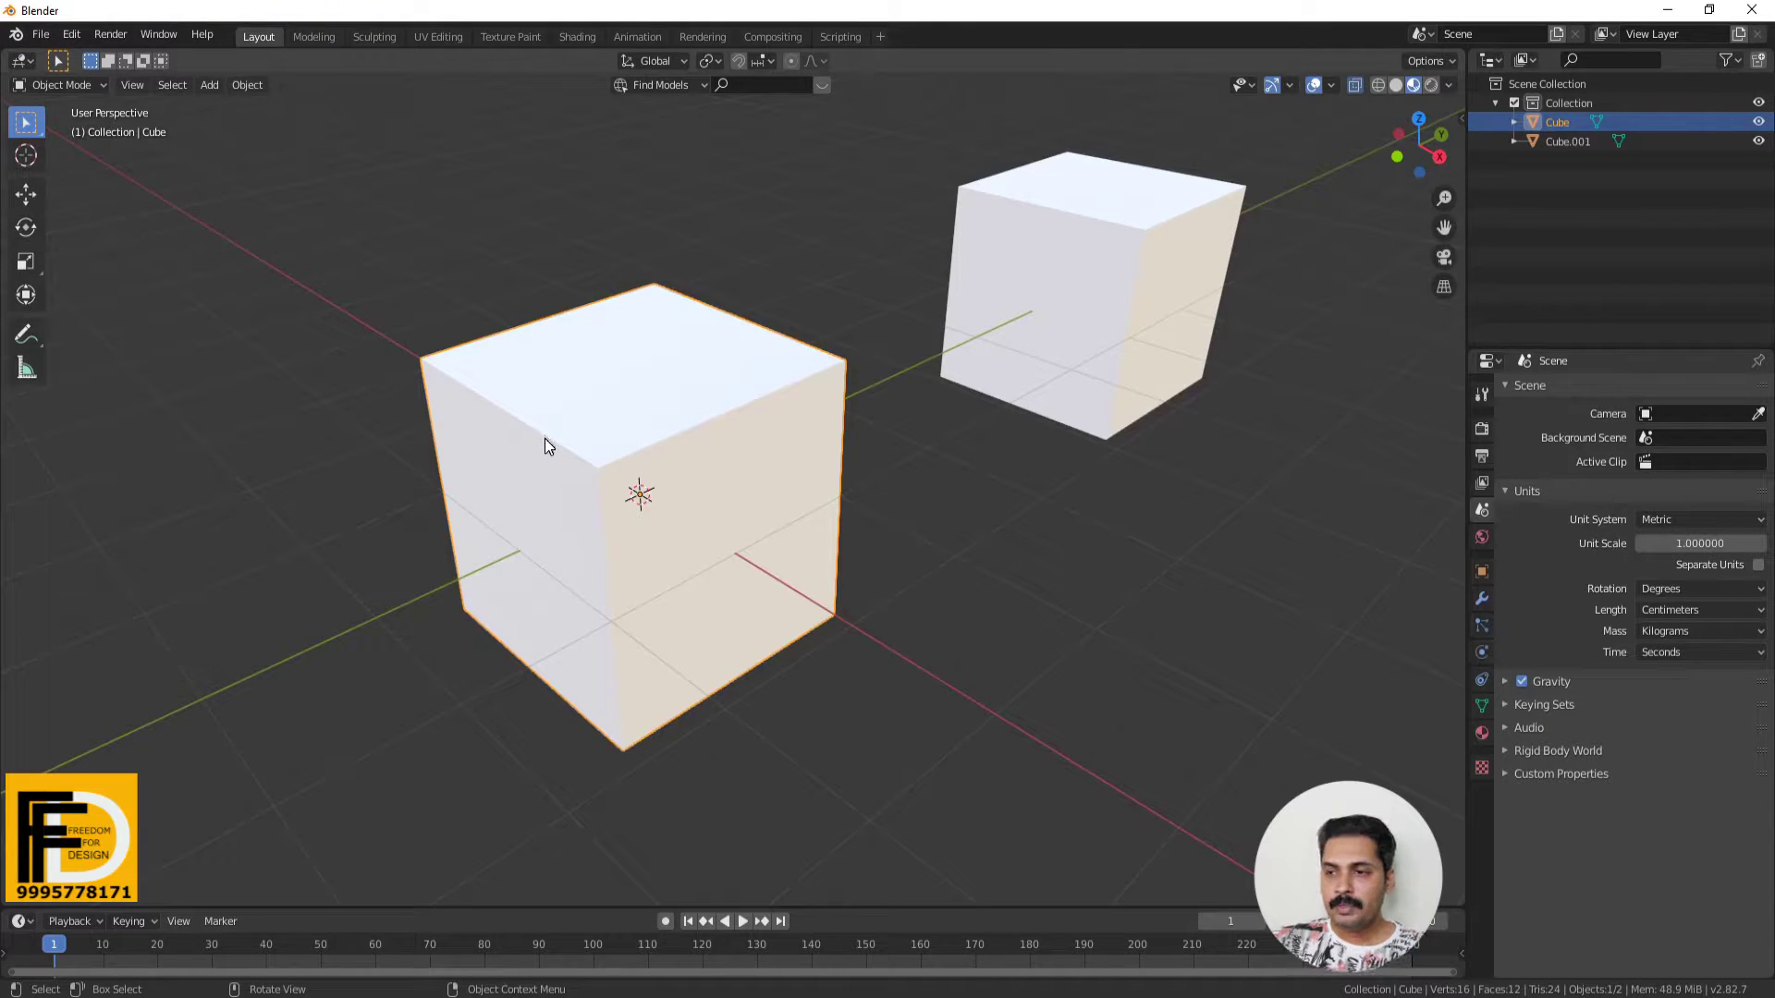
Remove the front cube's shared material slot and create a new Material.001.
click(1482, 735)
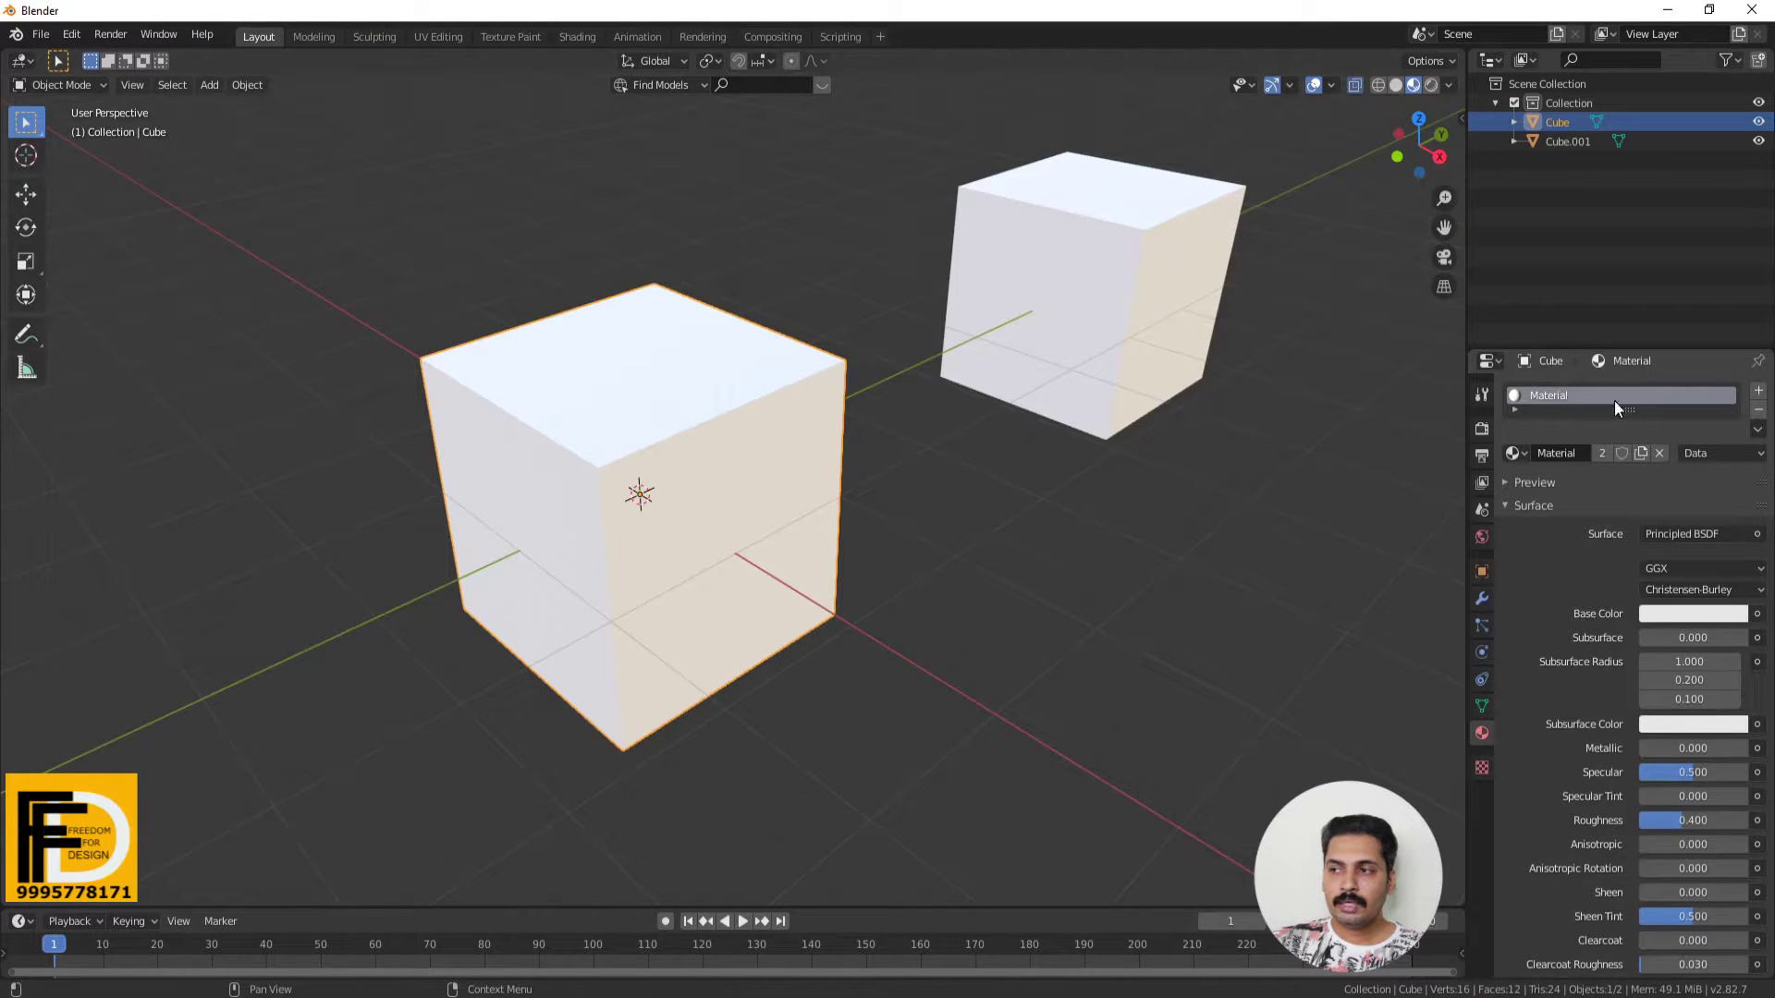
drag(1630, 411, 1630, 599)
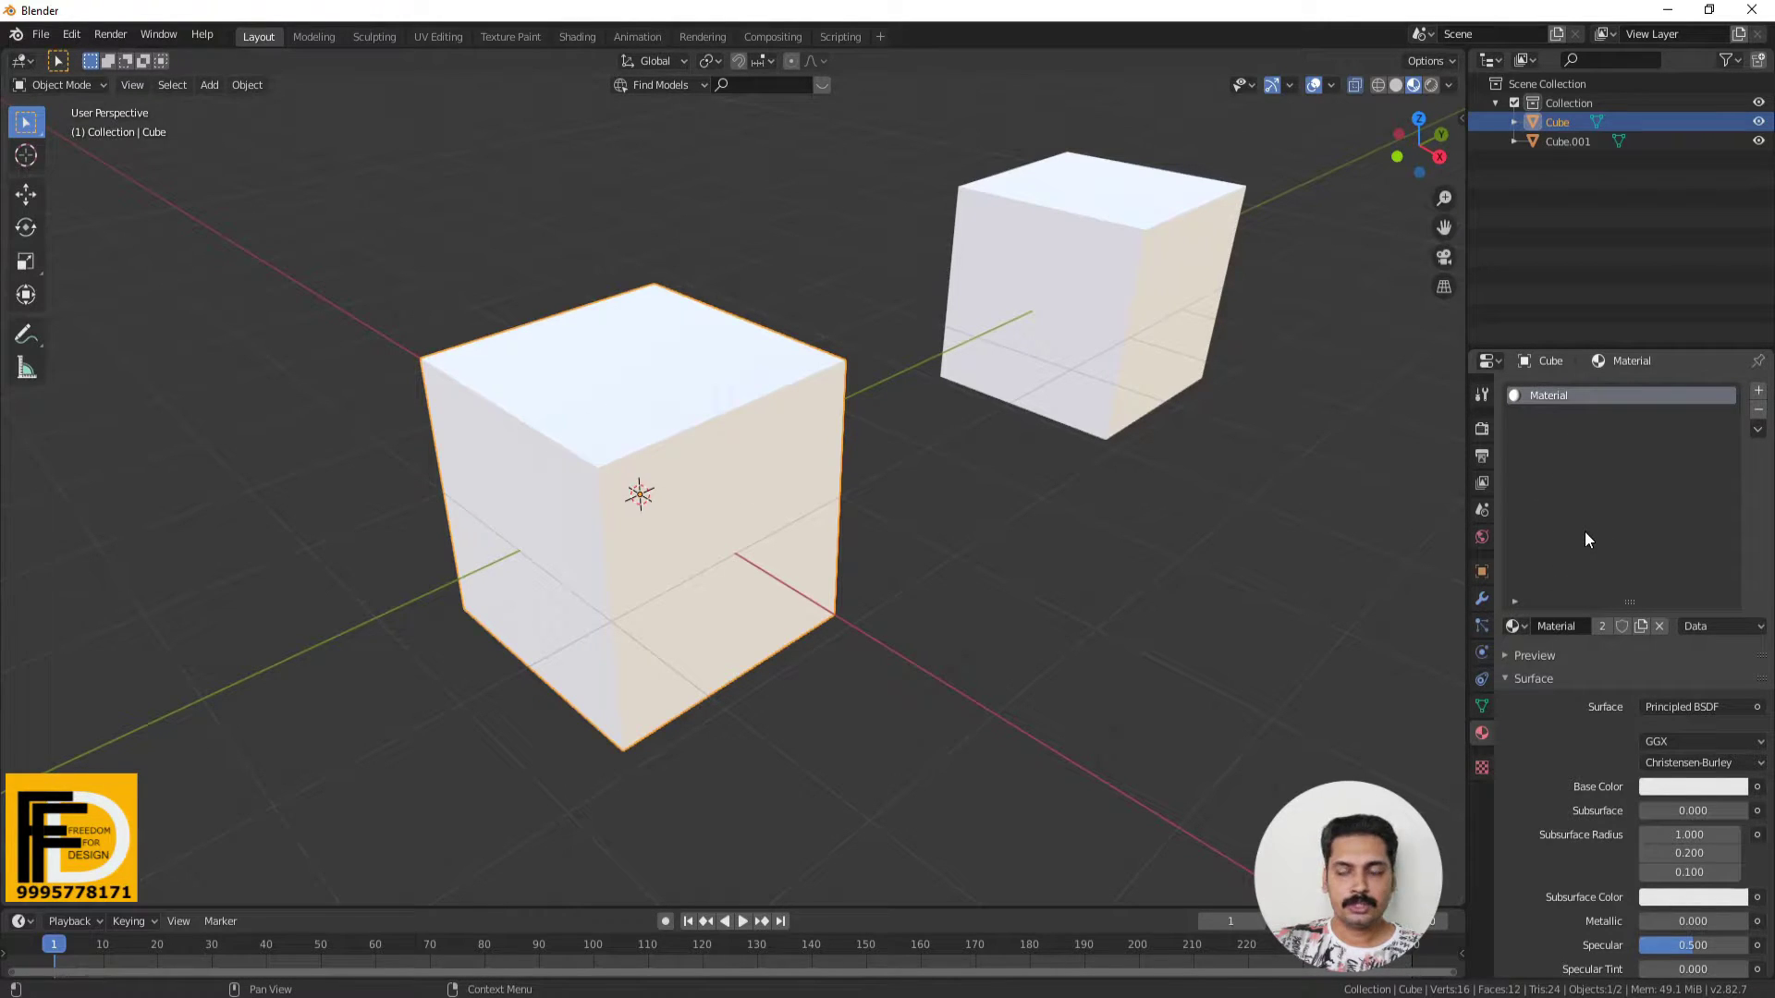
click(1759, 410)
click(900, 499)
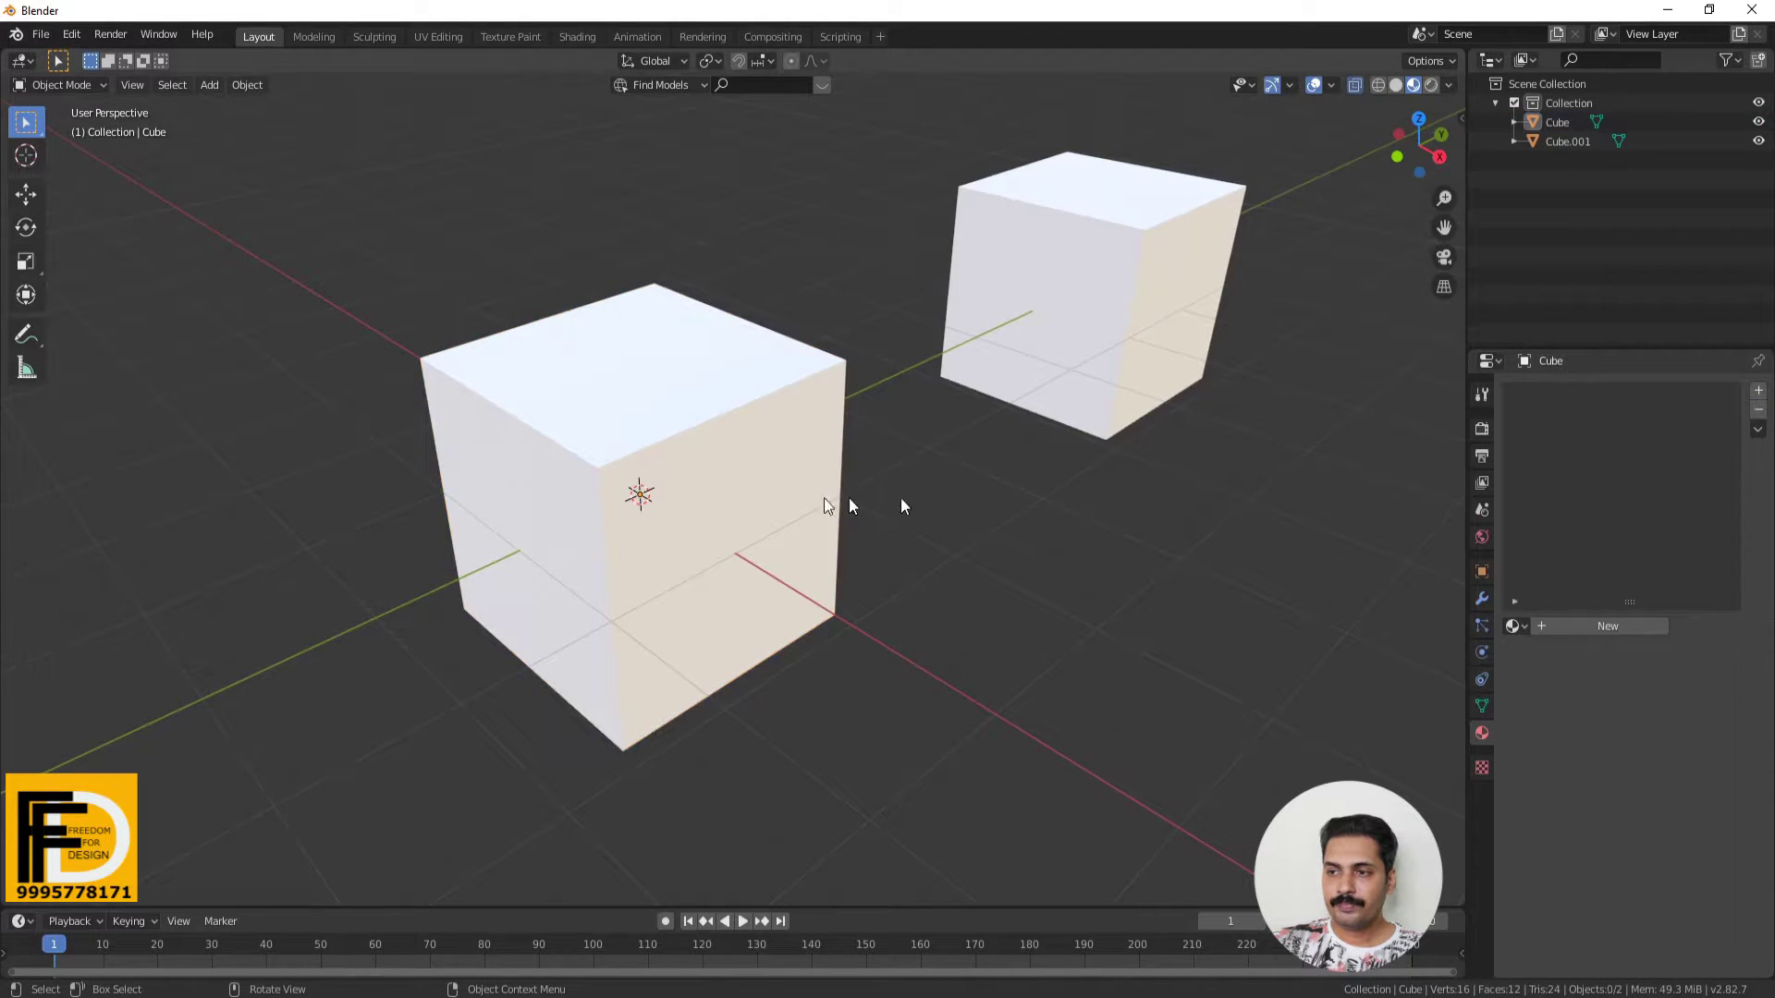
click(747, 514)
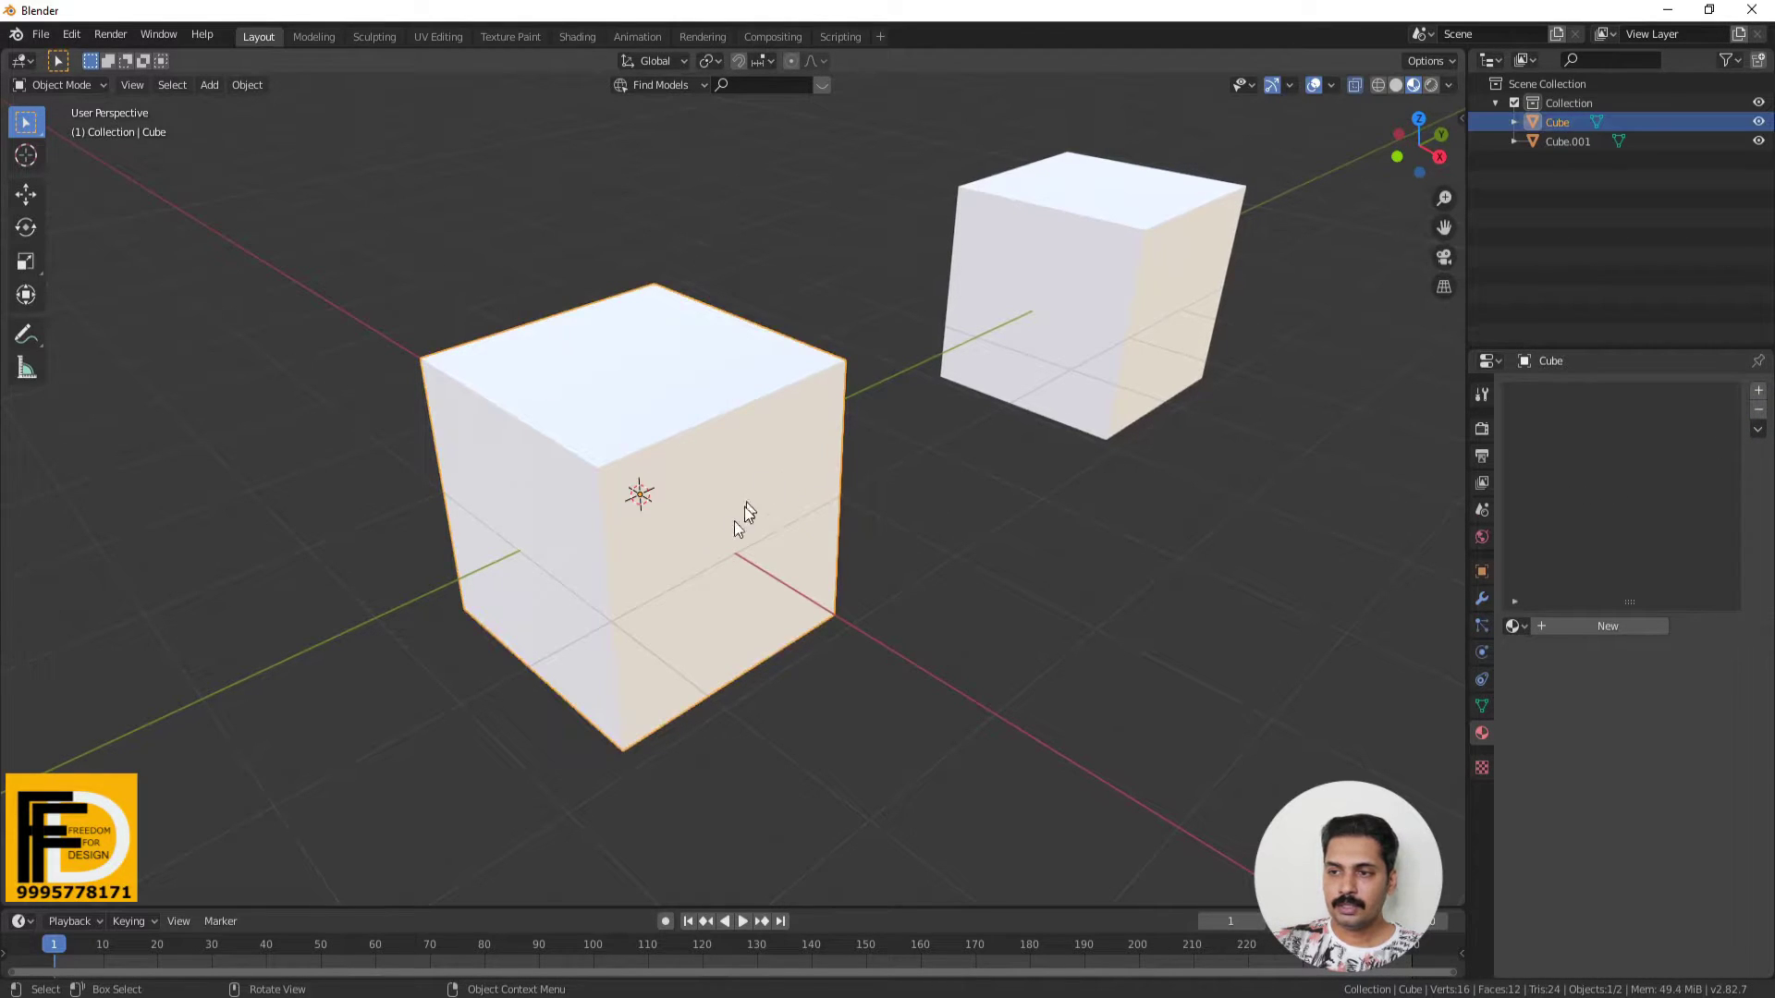
click(1545, 625)
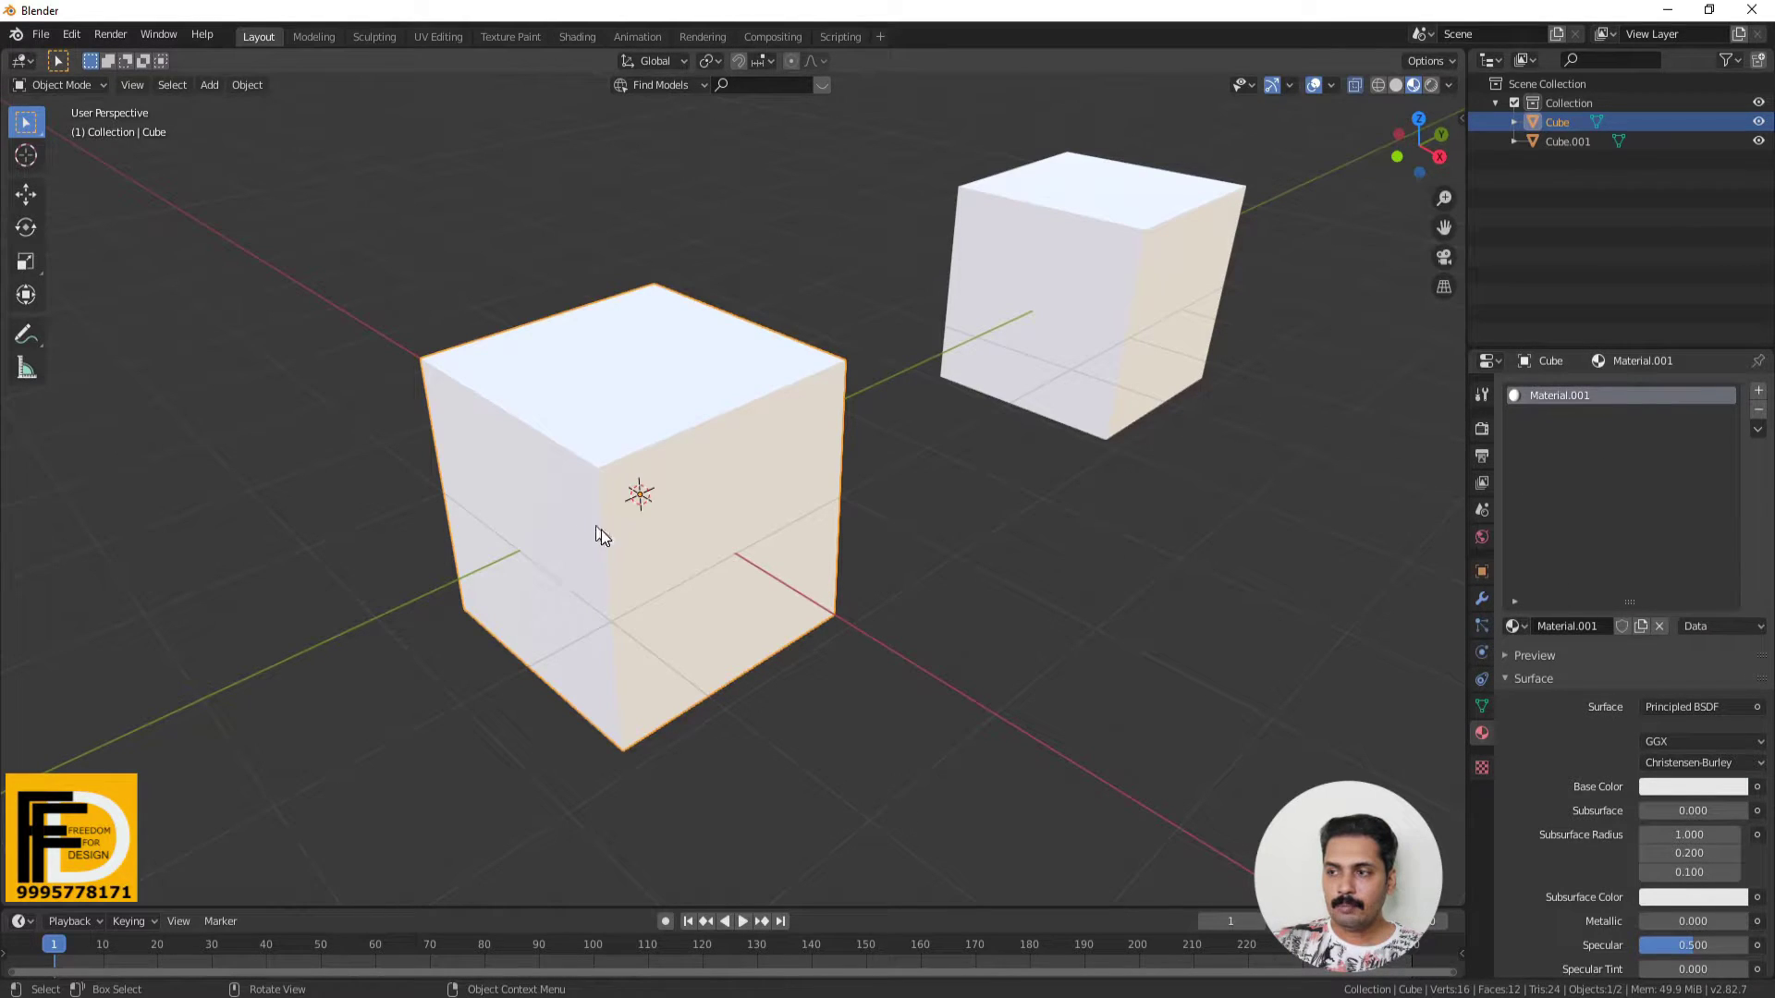
Set Material.001's base colour to red (about R 0.8, G 0.07, B 0.07).
click(1664, 787)
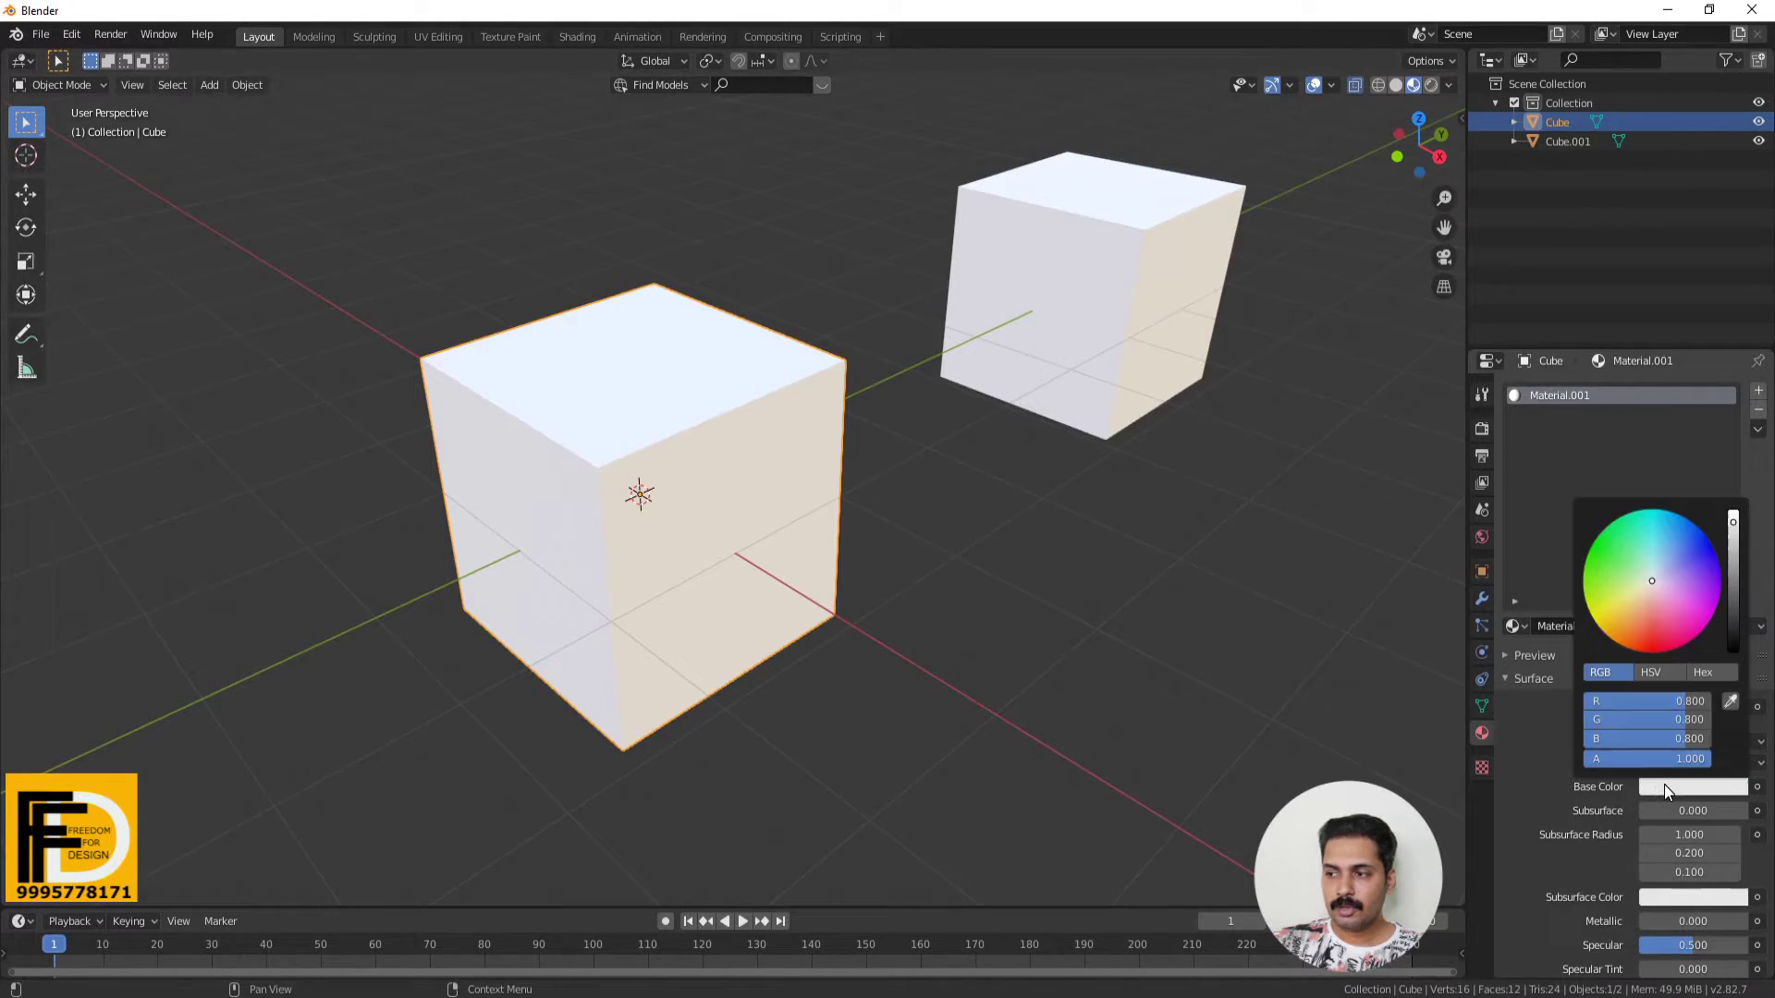
mouse_move(1639, 618)
mouse_down()
mouse_move(1646, 579)
mouse_move(1701, 578)
mouse_up()
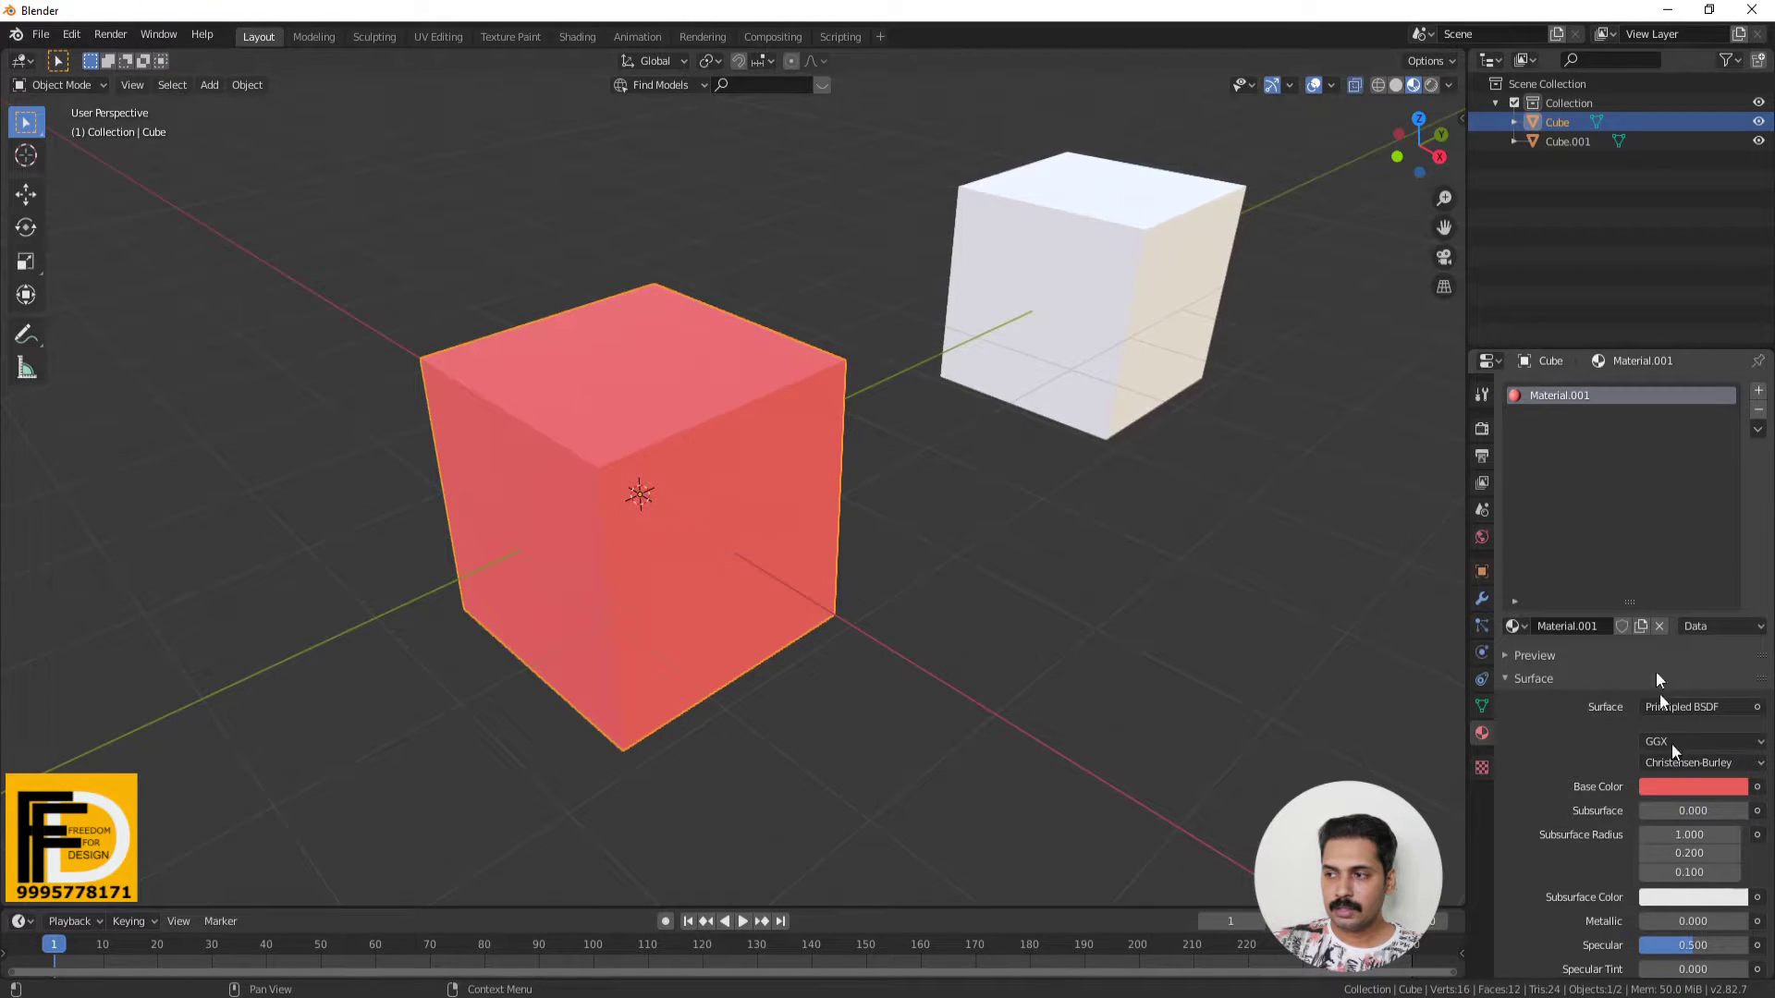
mouse_move(1652, 624)
mouse_down()
mouse_move(1601, 575)
mouse_move(1651, 630)
mouse_up()
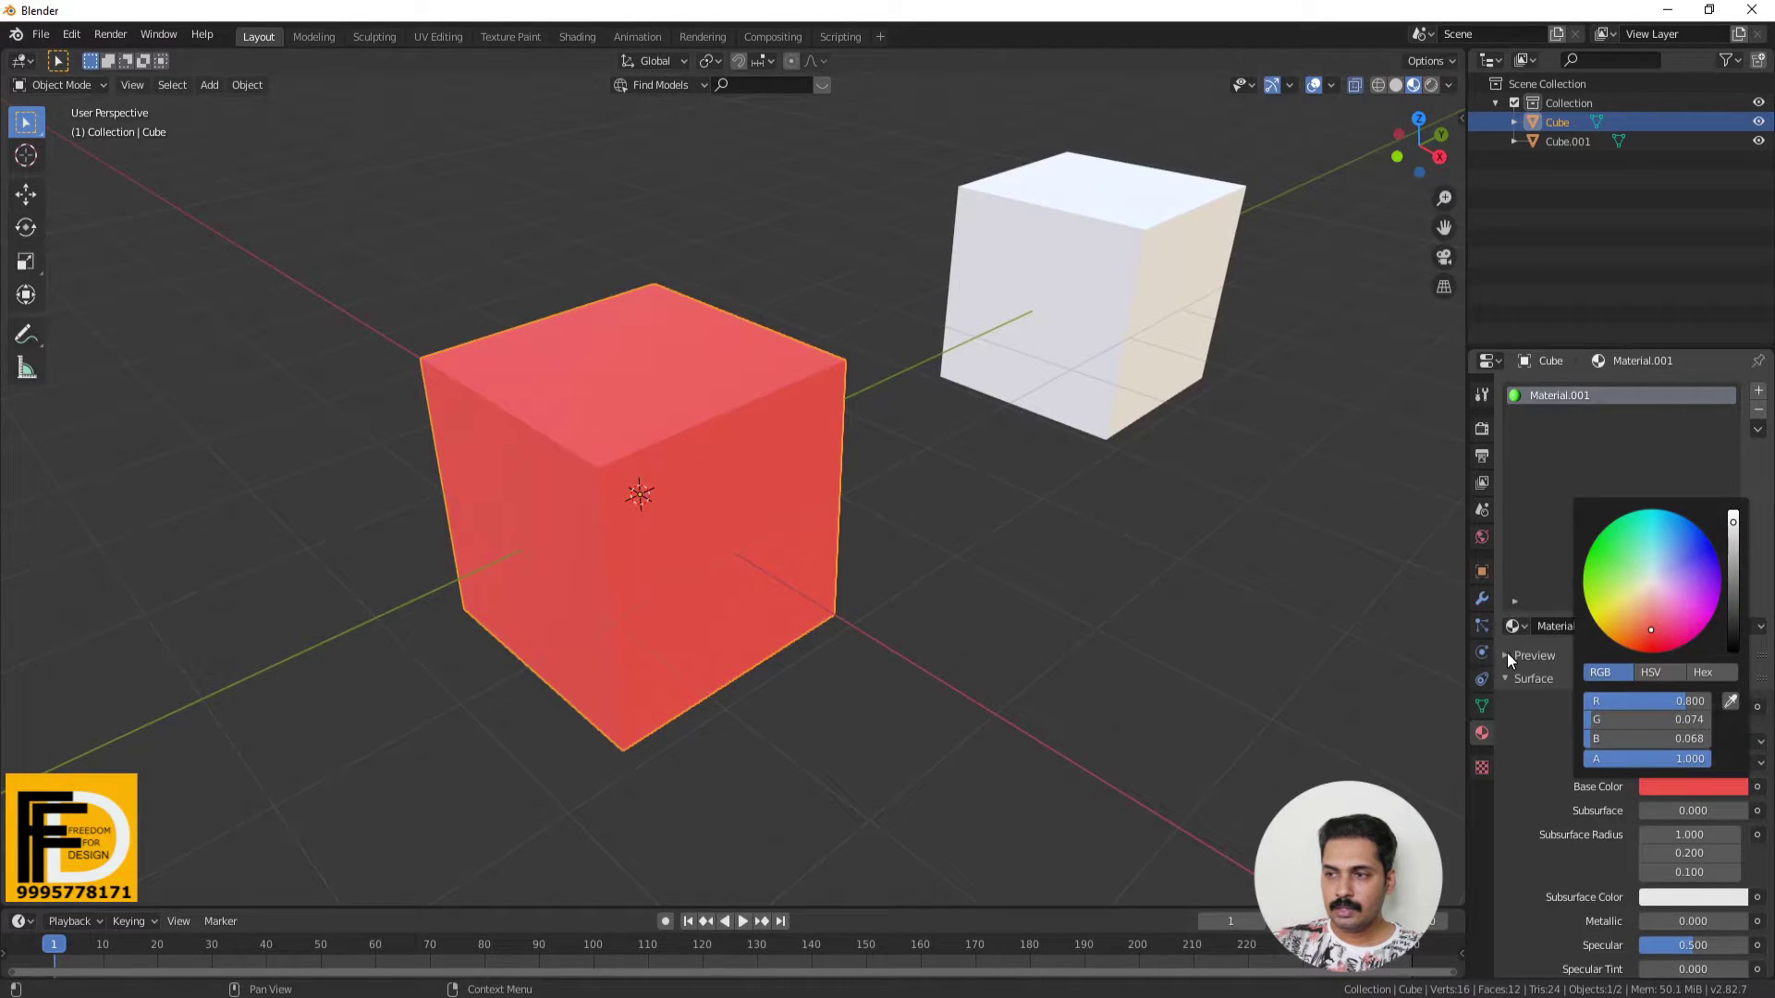
scroll(625, 502, down, 3)
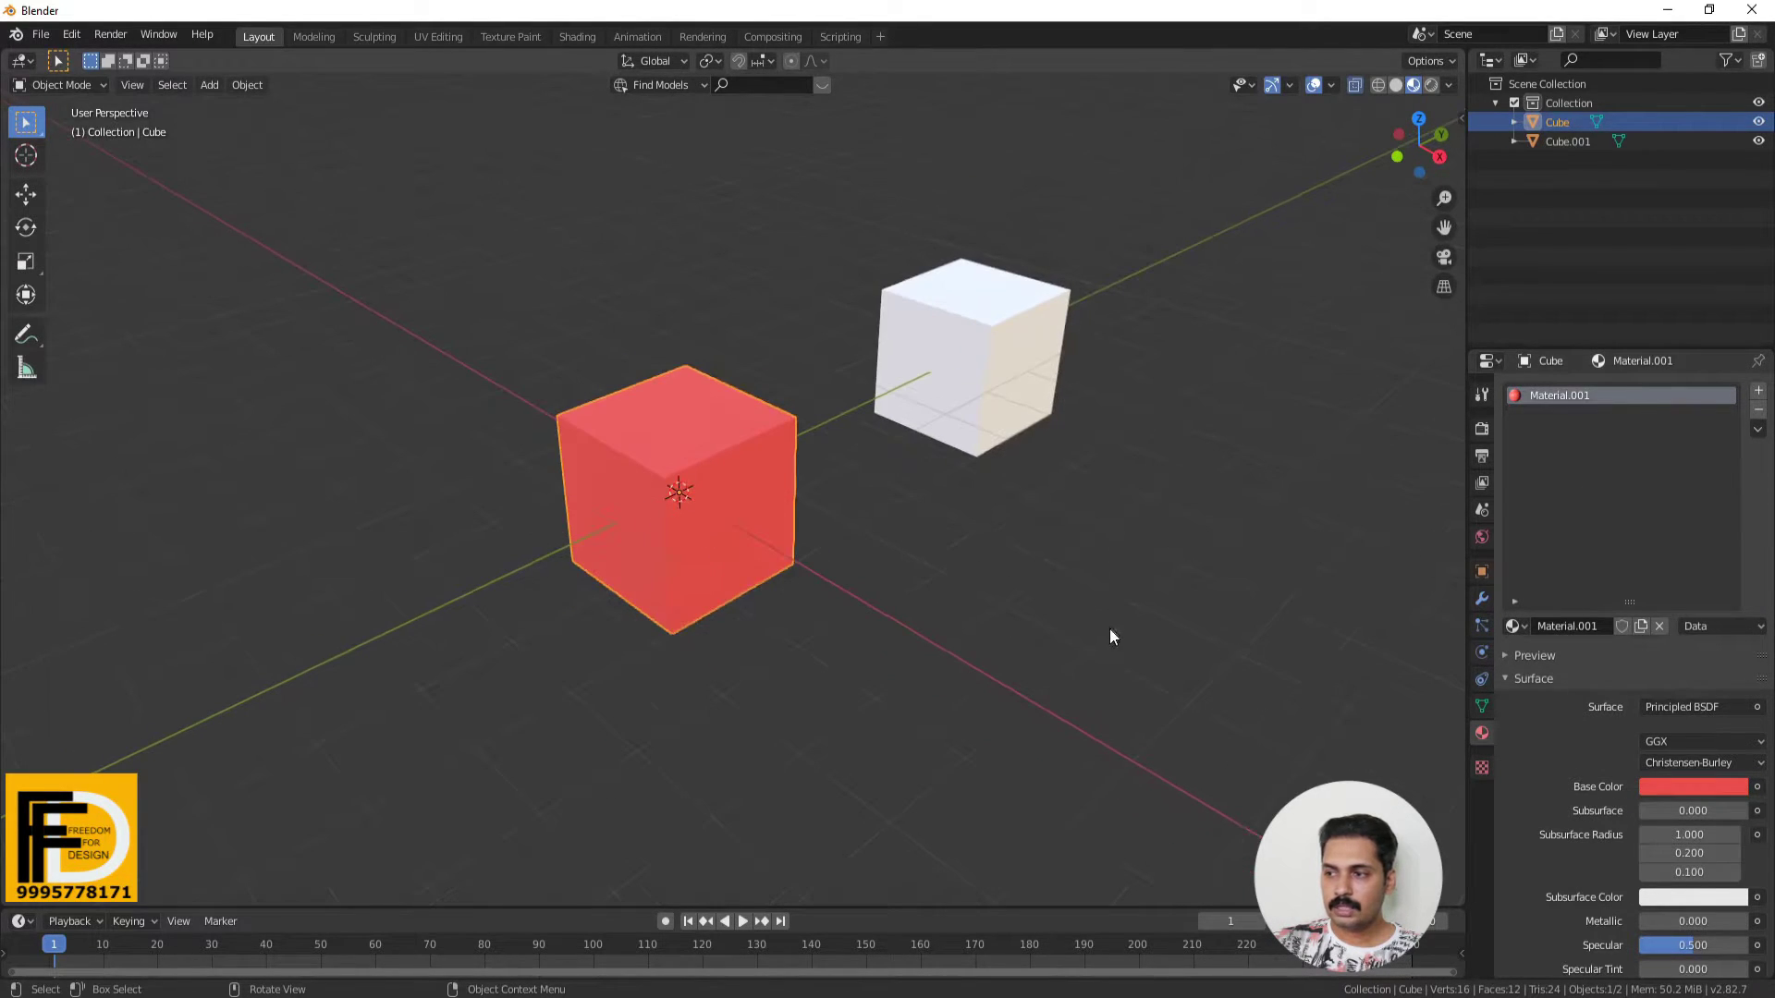
Show the preview sphere and set Material.001 to Specular 0.642, Roughness 1.000.
scroll(1556, 751, down, 4)
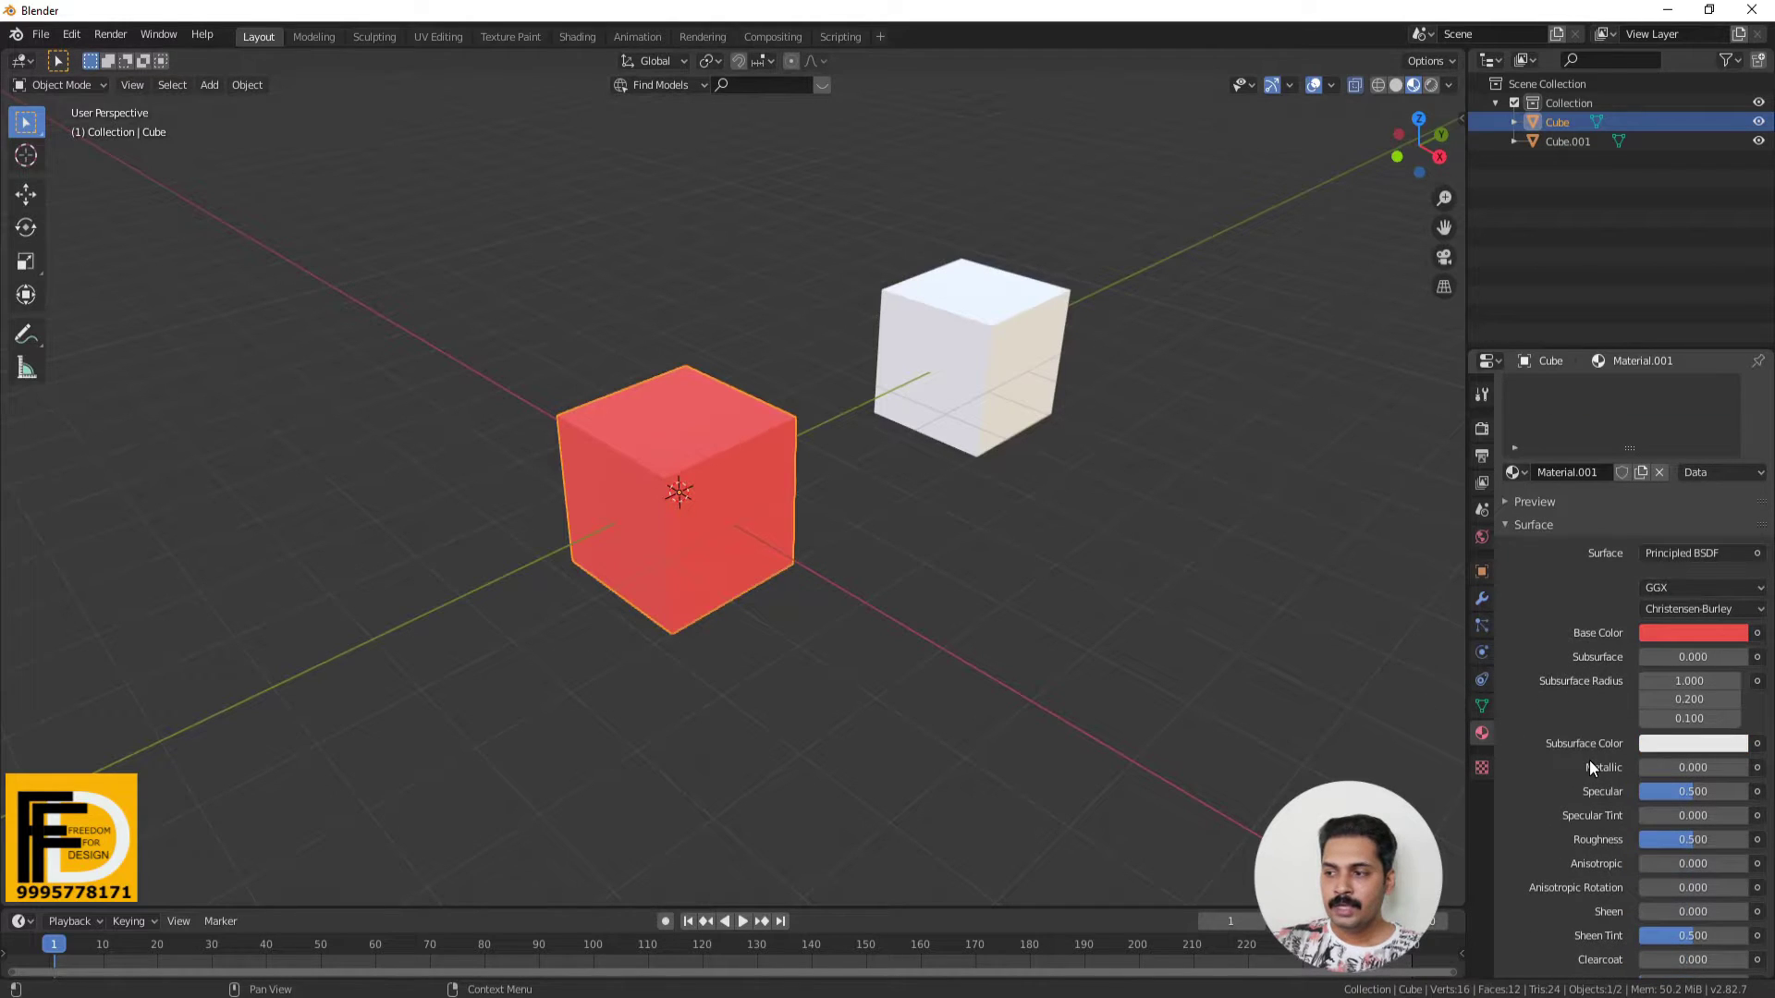
click(1506, 500)
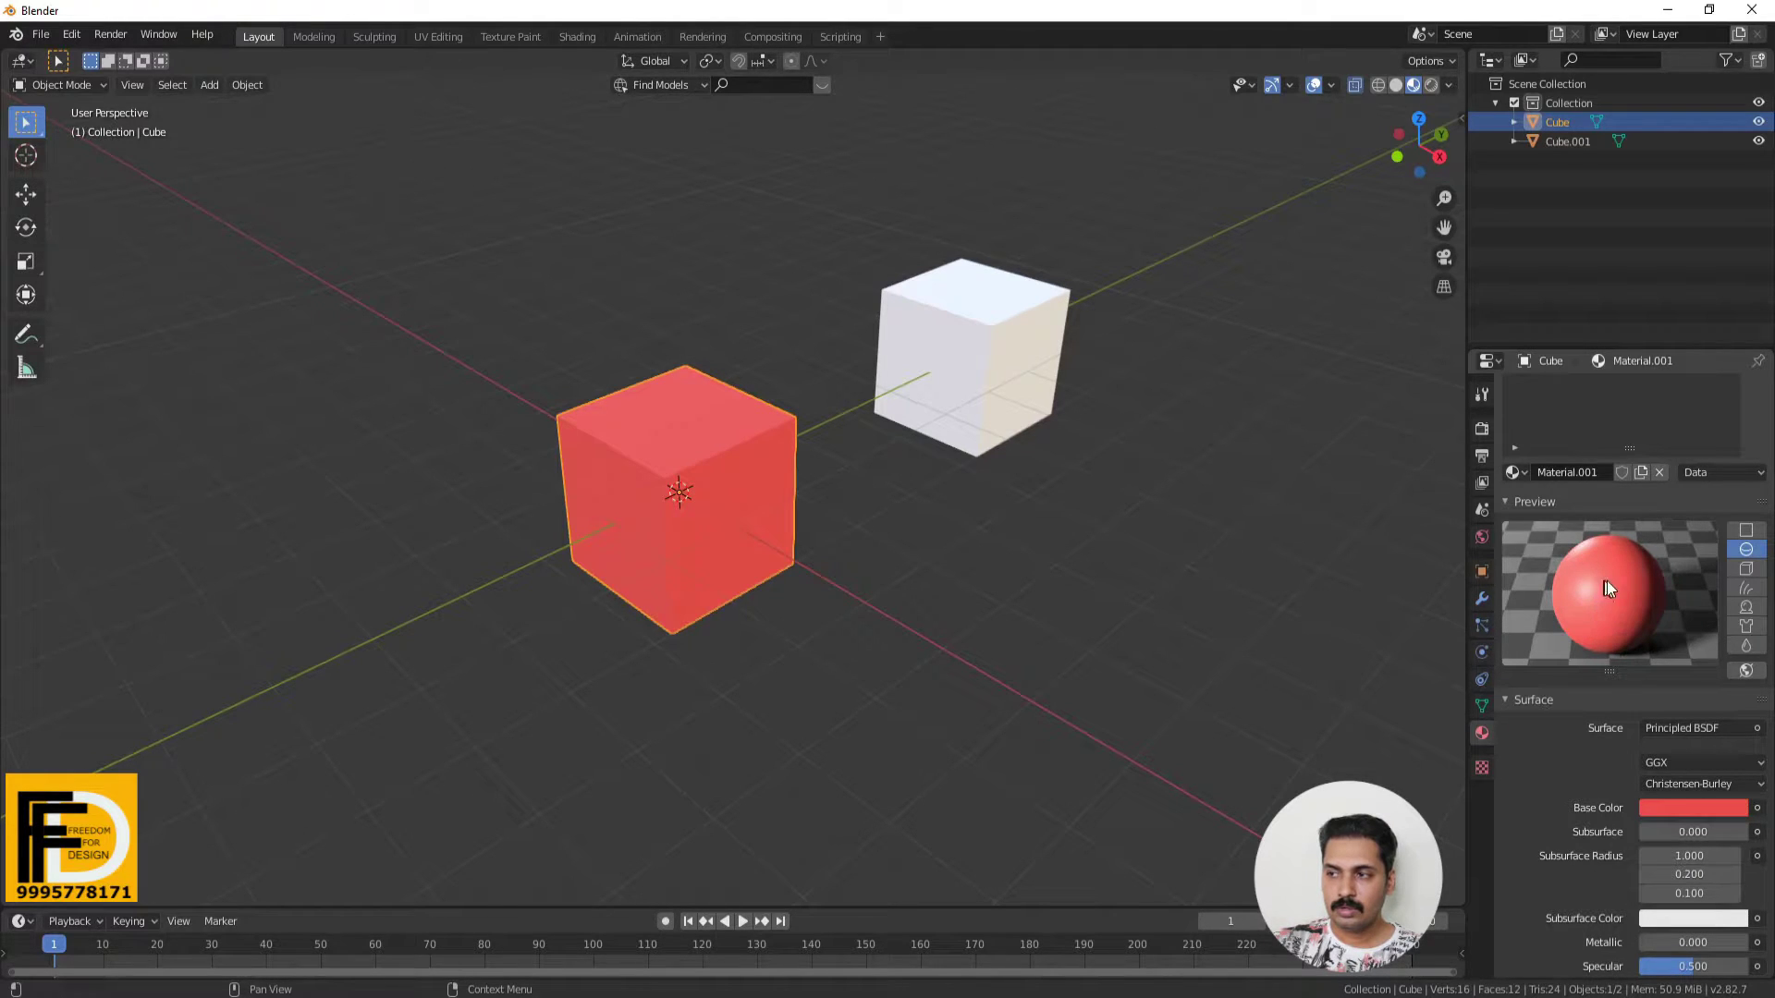
scroll(1607, 588, down, 4)
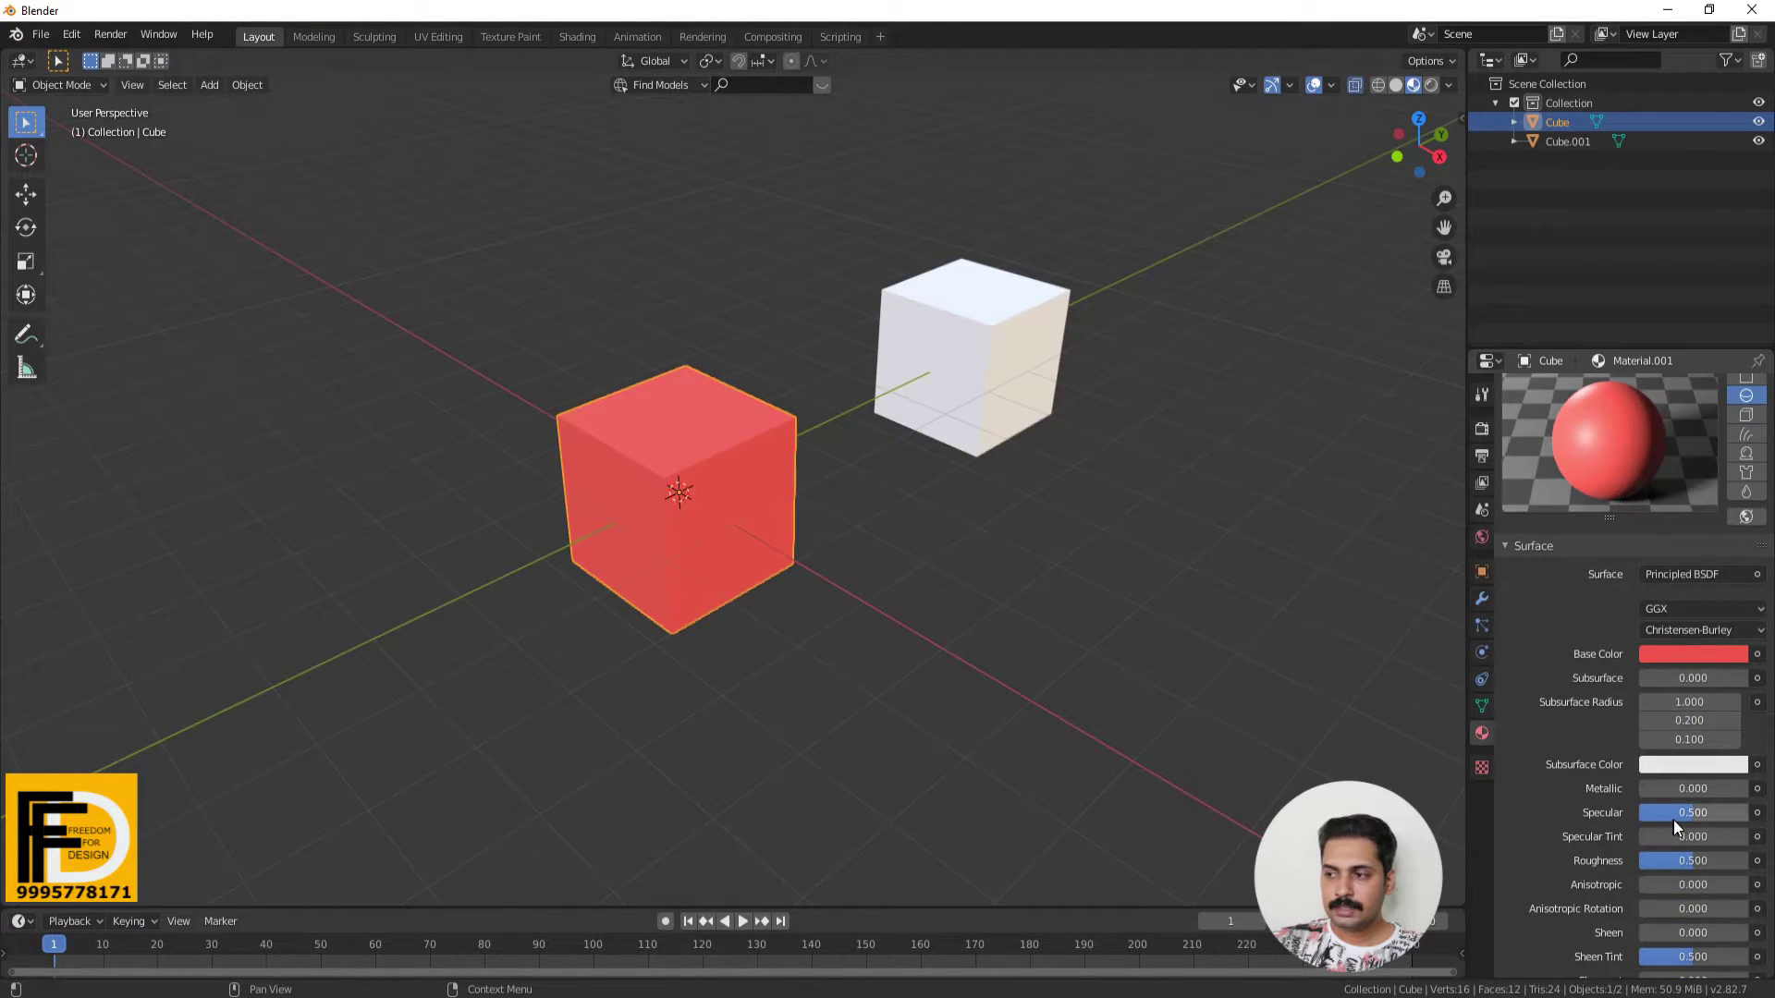
drag(1689, 814, 1752, 814)
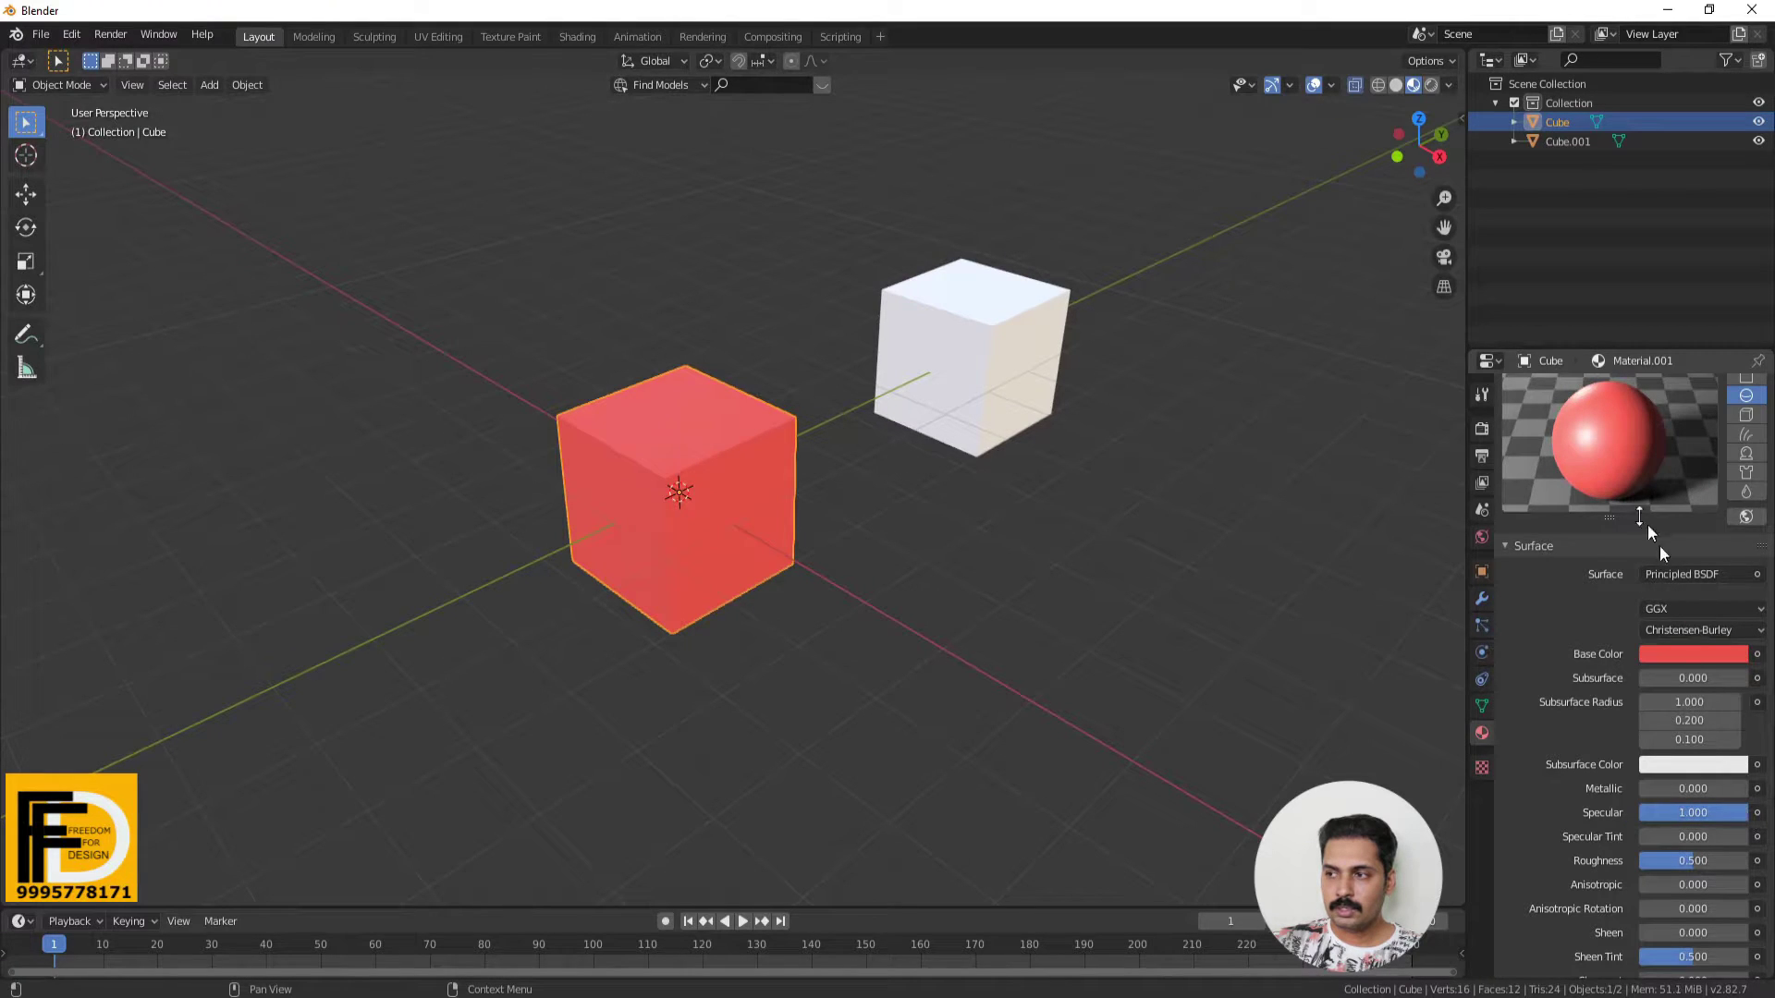
mouse_move(1729, 816)
mouse_down()
mouse_move(1658, 815)
mouse_move(1750, 813)
mouse_up()
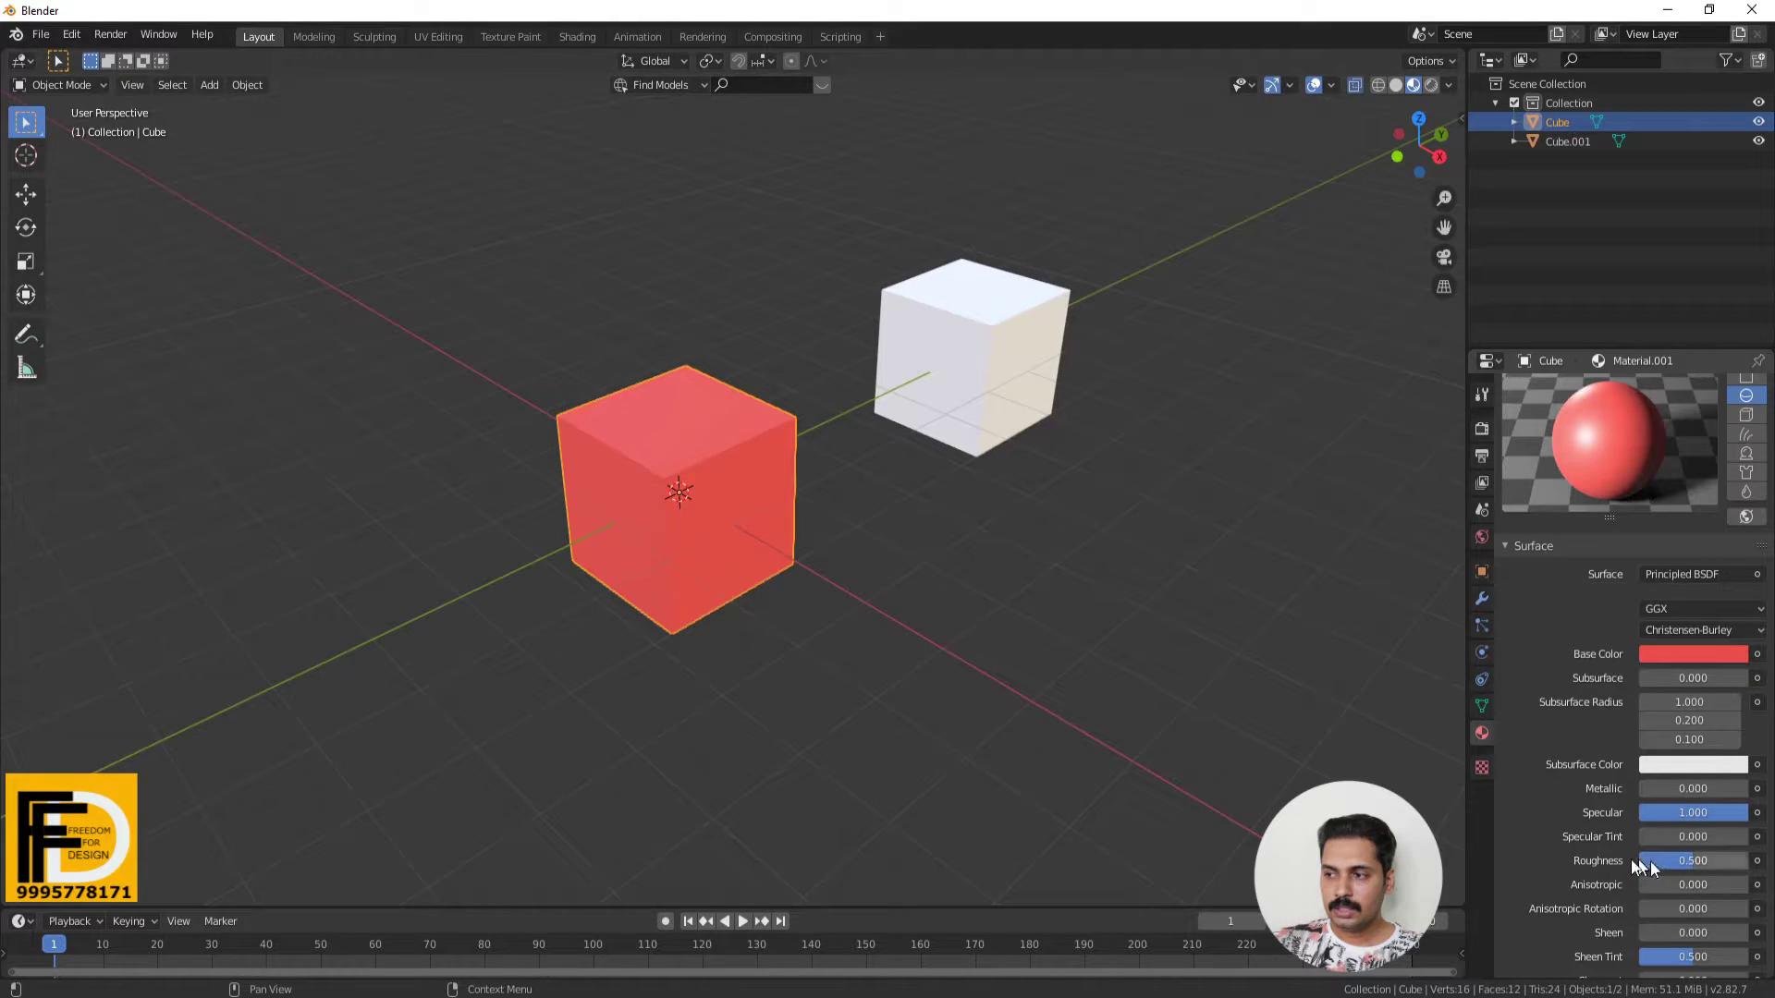
drag(1685, 865, 1641, 862)
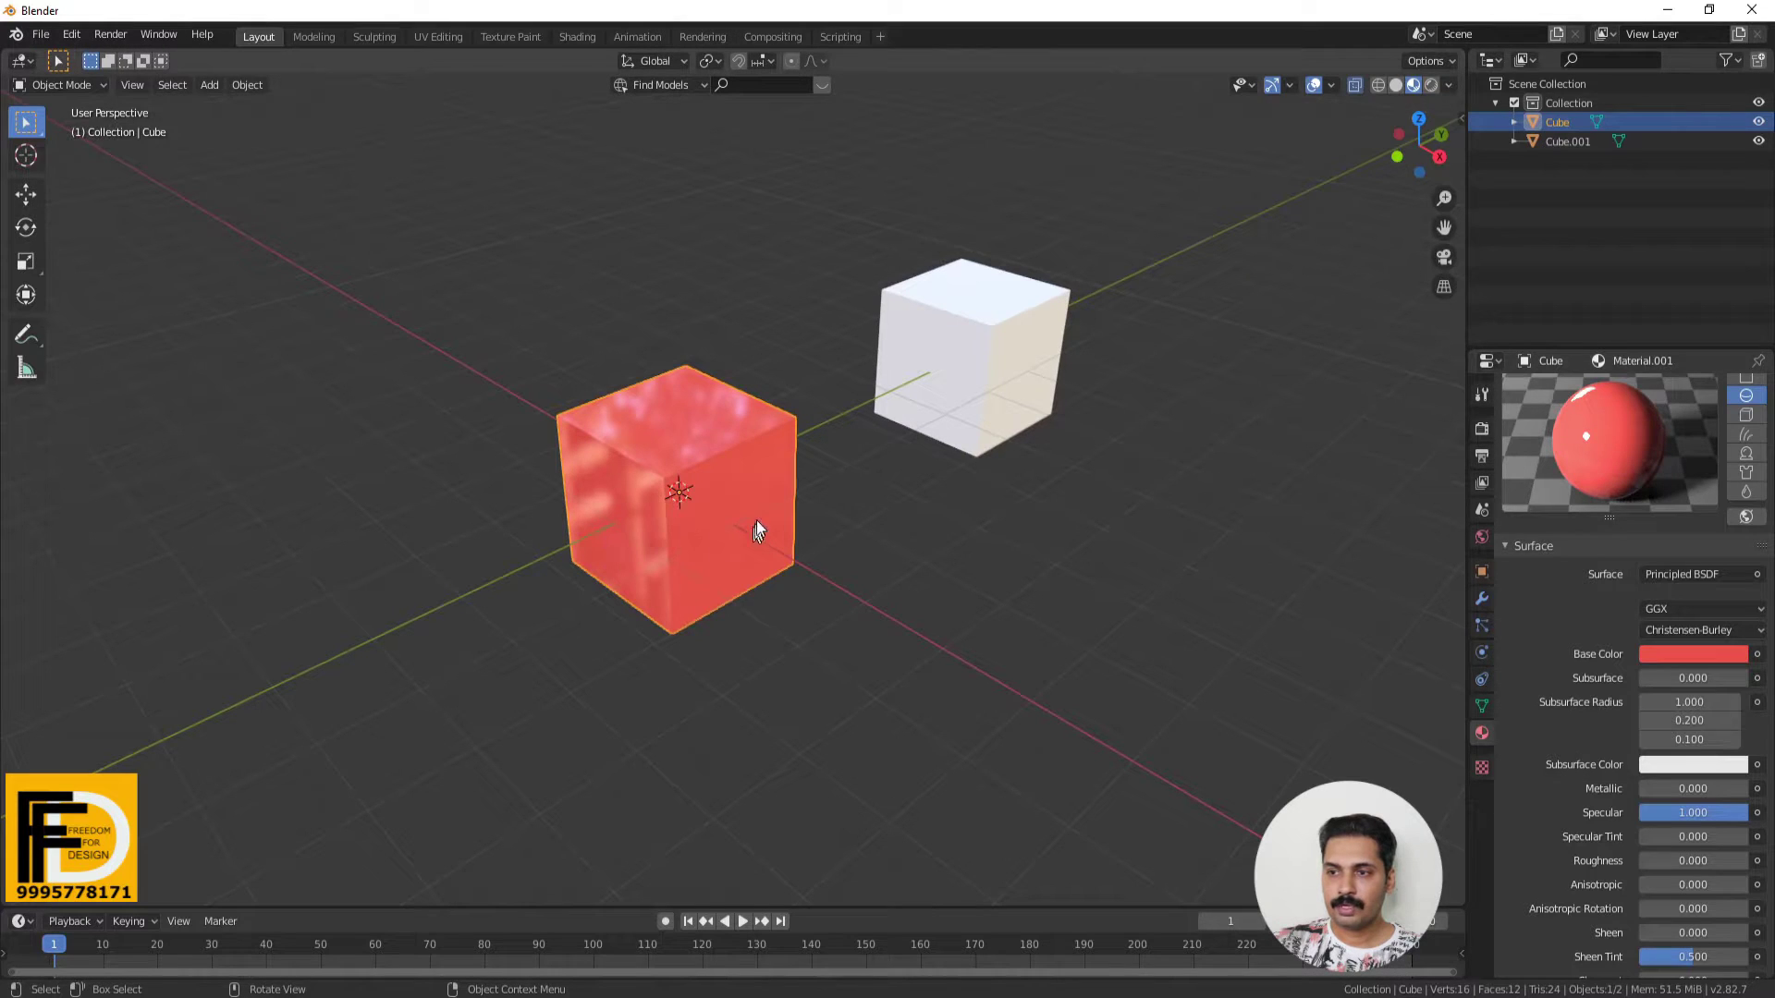
mouse_move(1725, 813)
mouse_down()
mouse_move(1687, 814)
mouse_move(1715, 860)
mouse_move(1746, 860)
mouse_up()
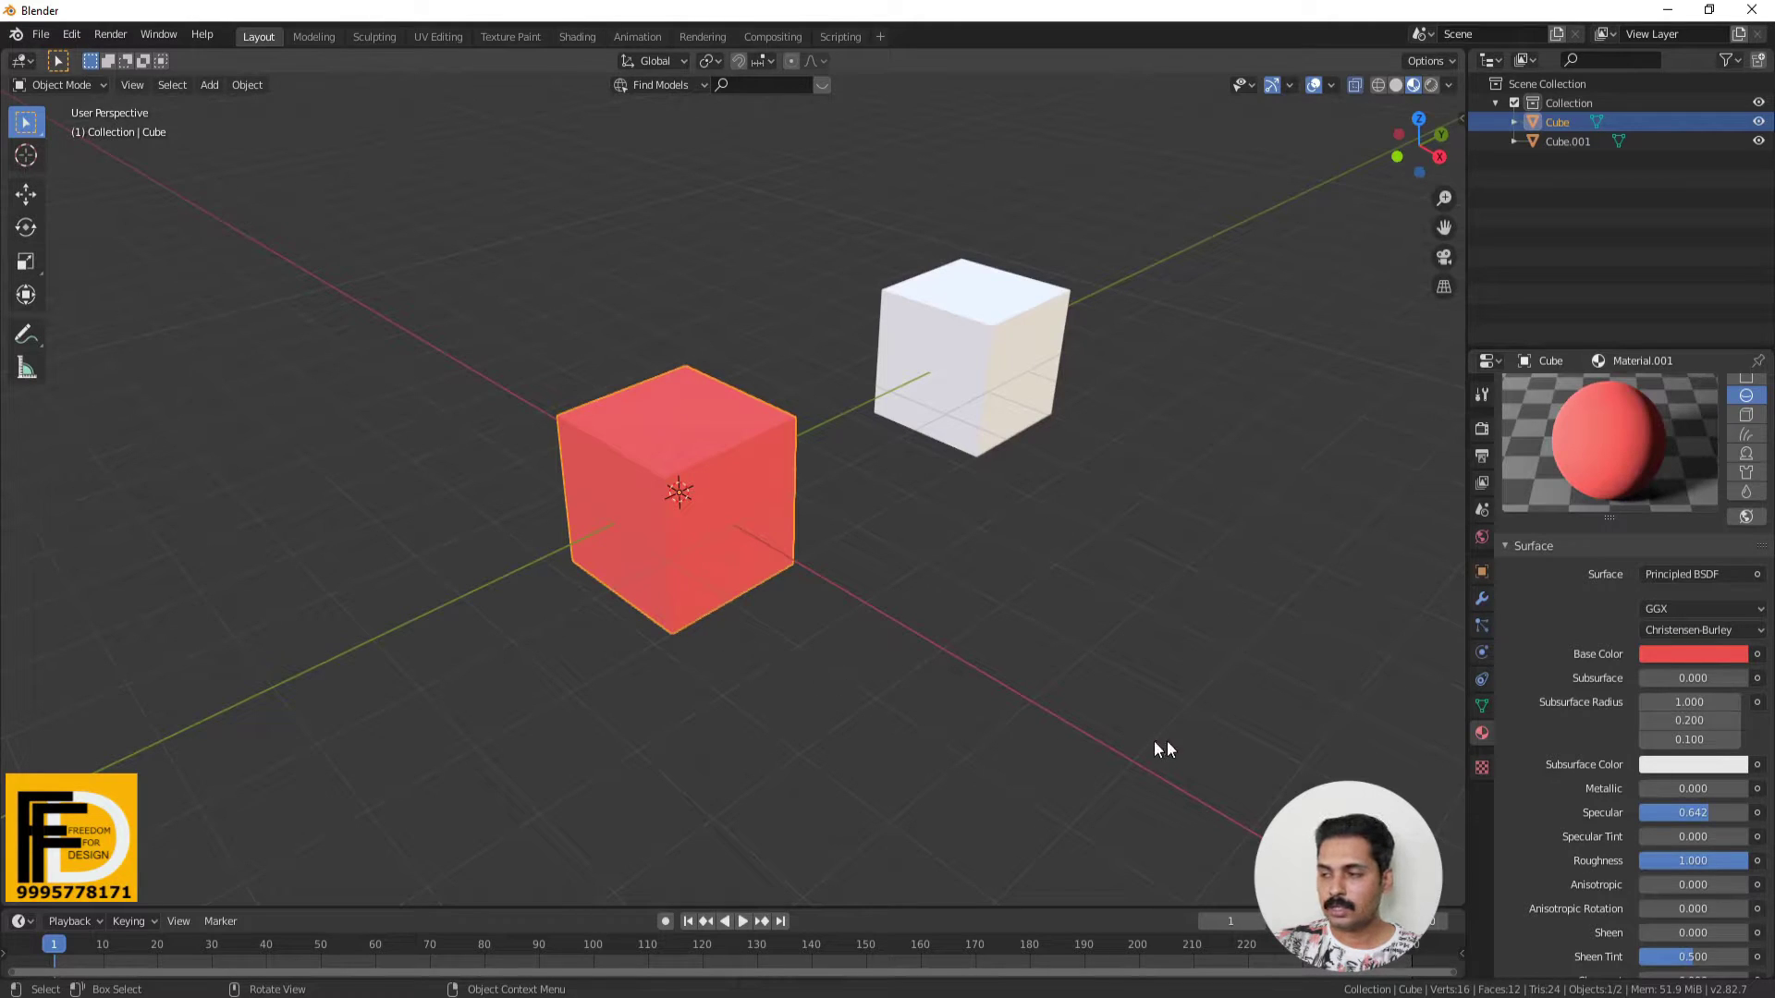
scroll(1189, 732, down, 3)
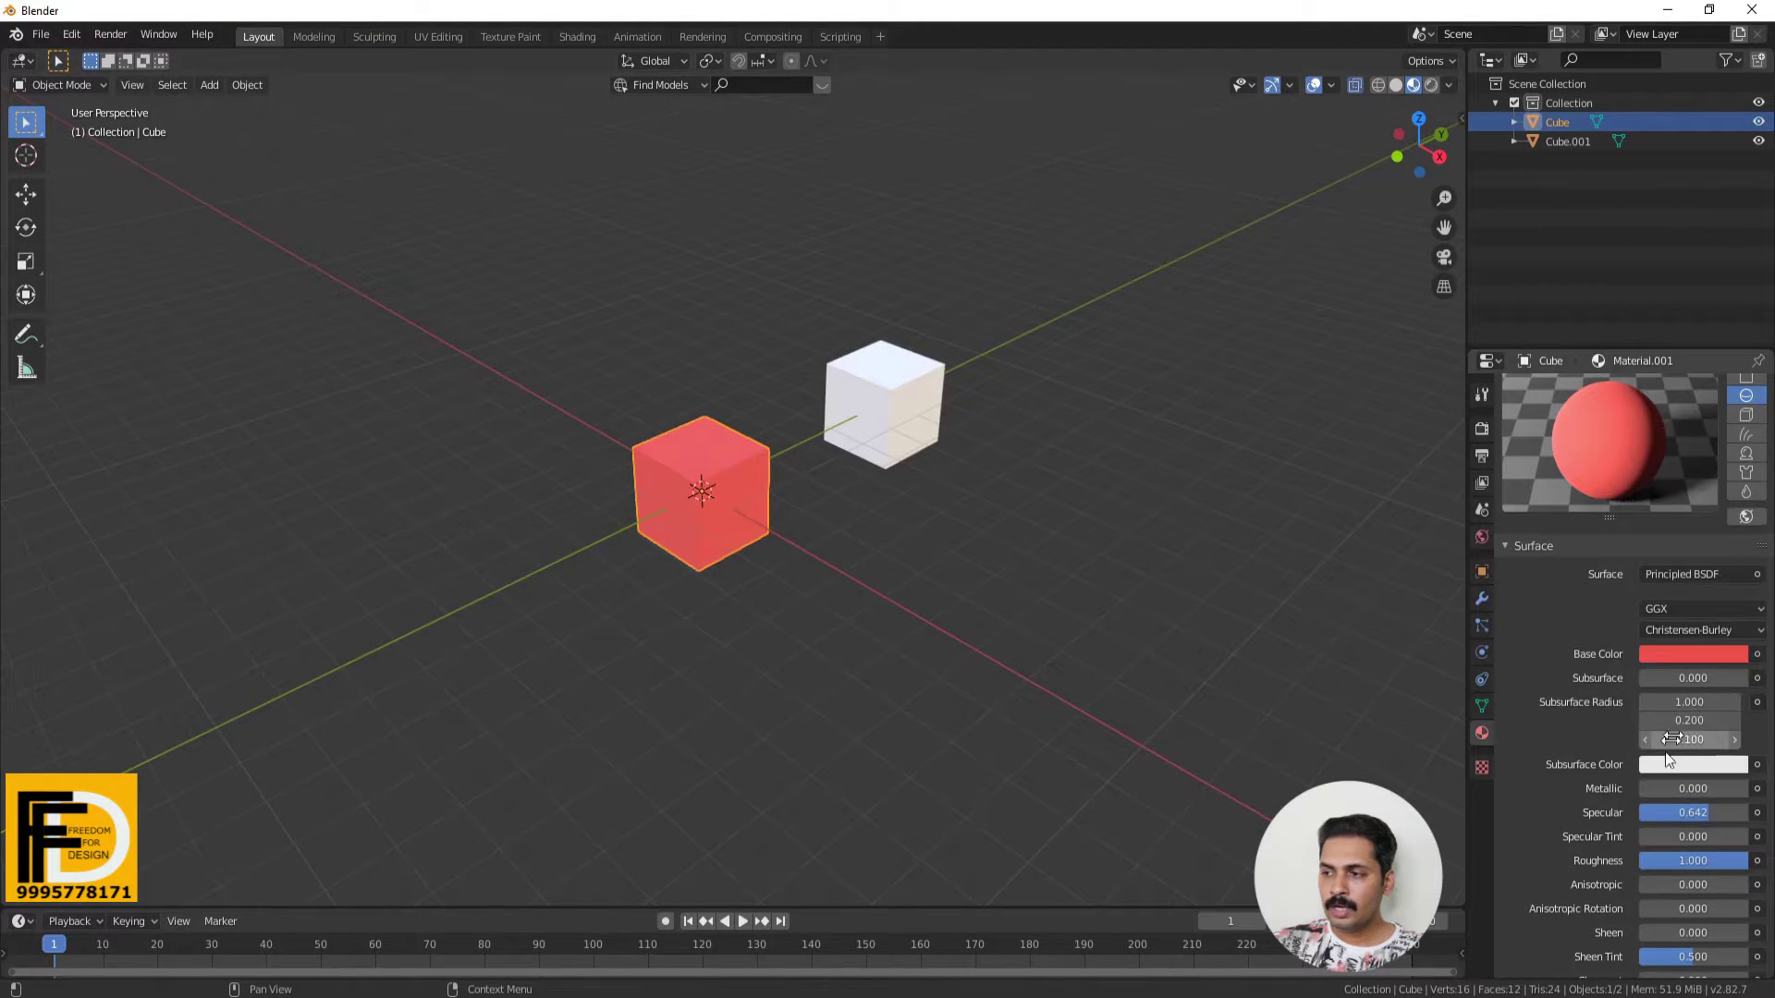
scroll(1641, 767, down, 5)
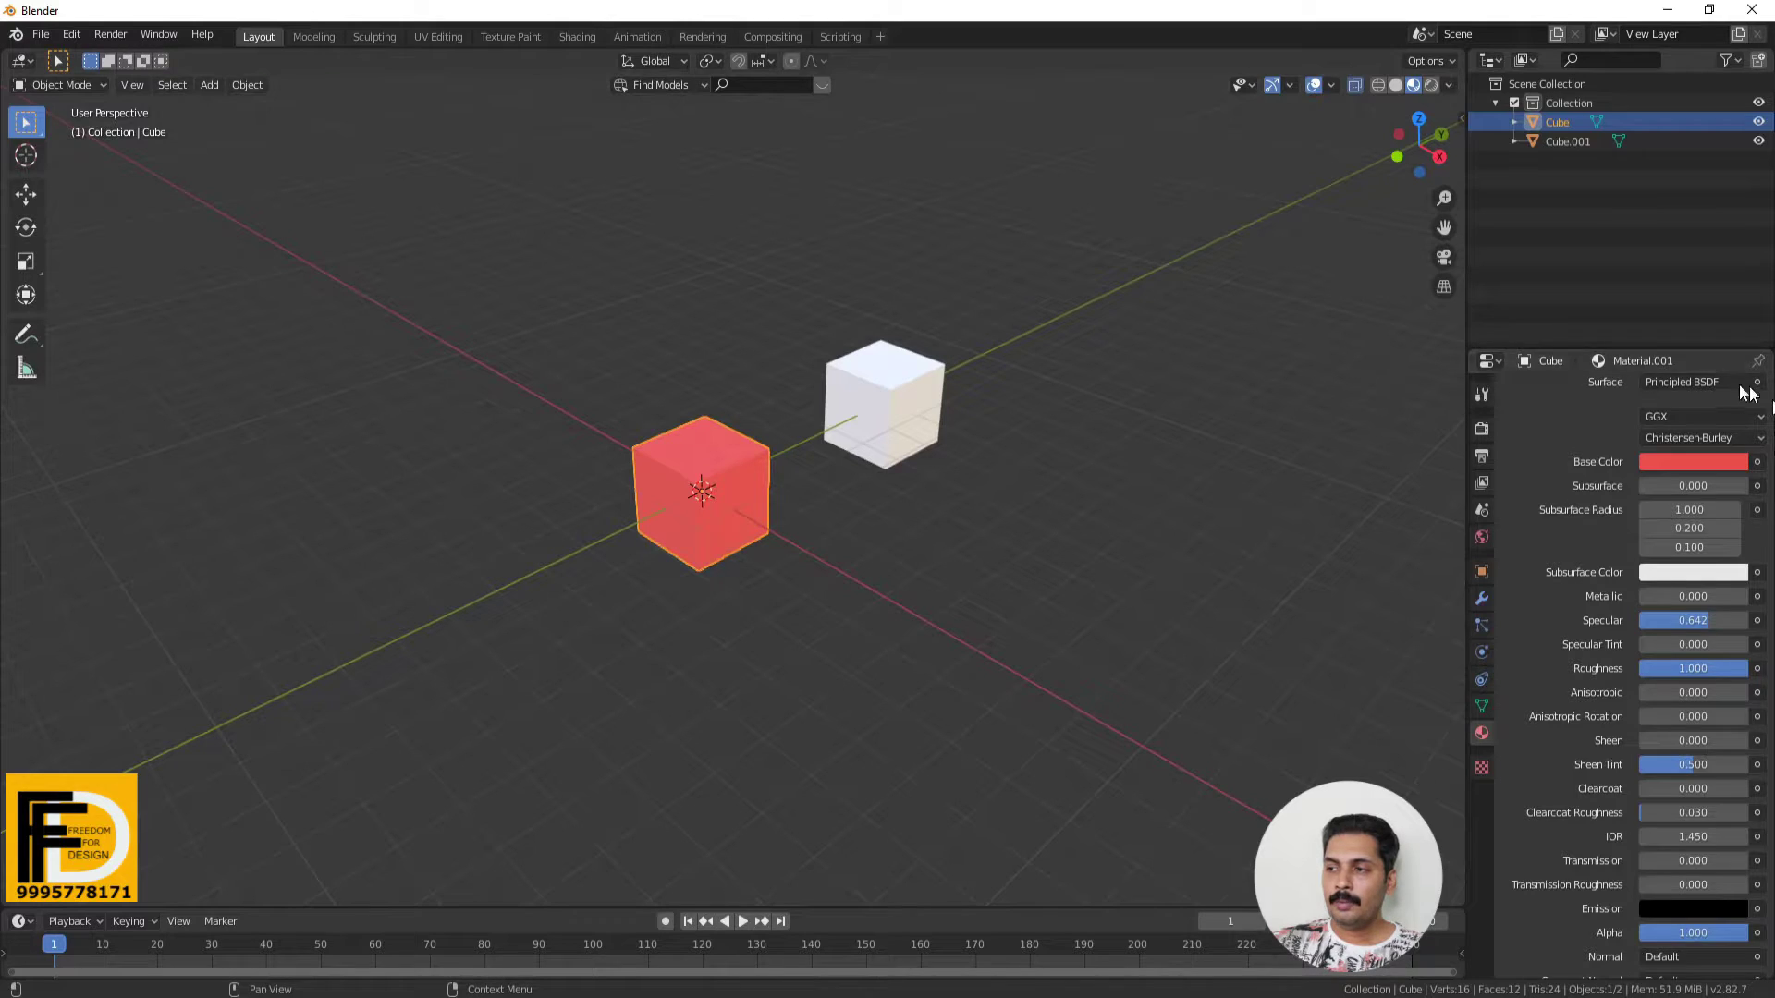
scroll(1662, 613, up, 5)
scroll(1663, 613, up, 5)
Select the white Cube.001 and remove its material slot.
scroll(916, 449, up, 3)
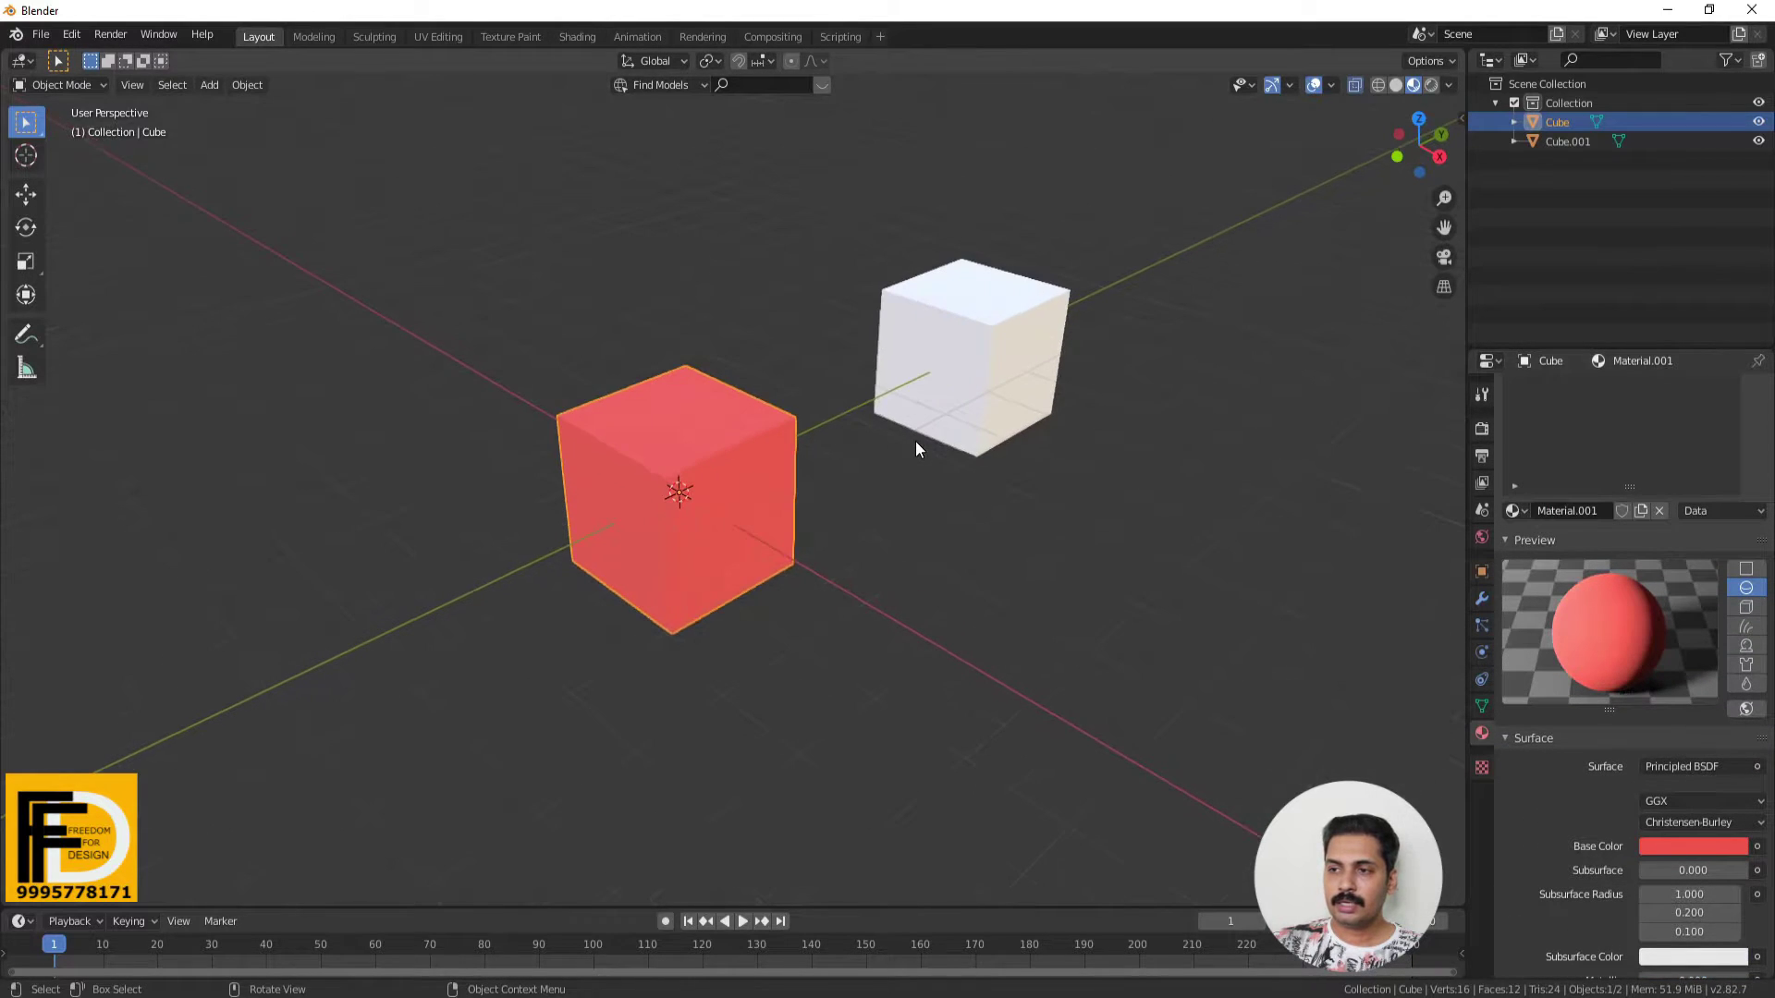
click(918, 543)
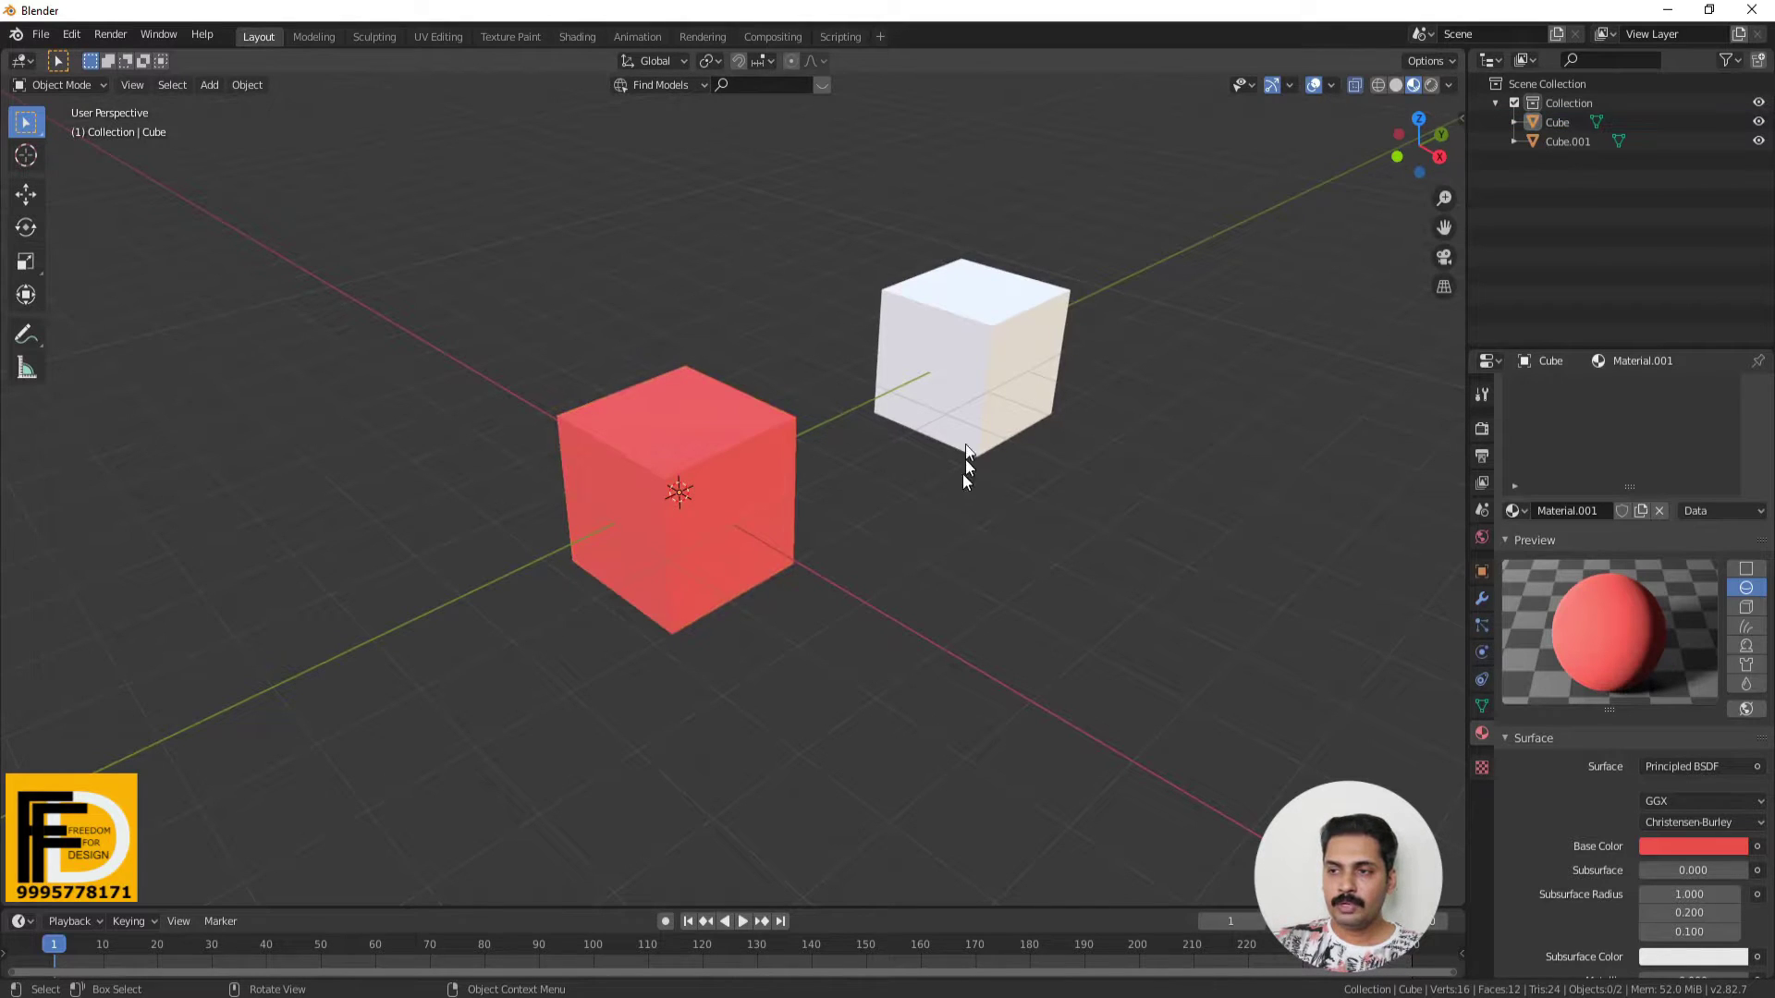
click(960, 403)
click(673, 529)
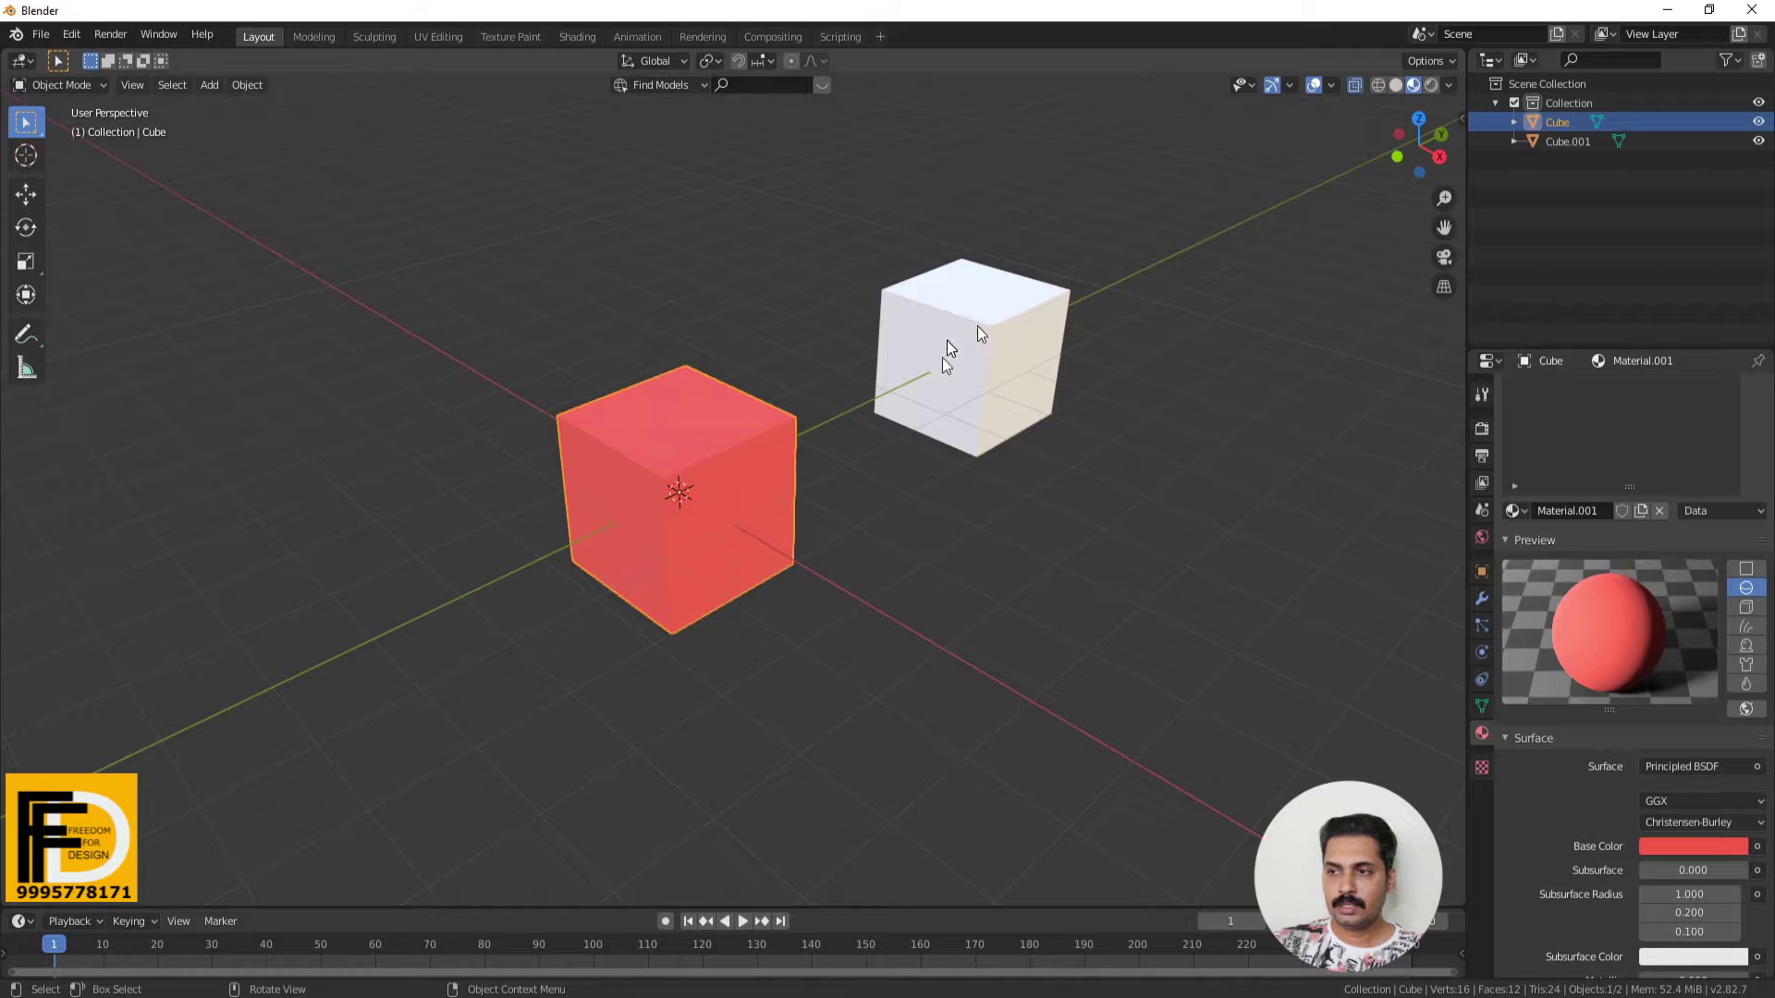
scroll(1229, 574, up, 3)
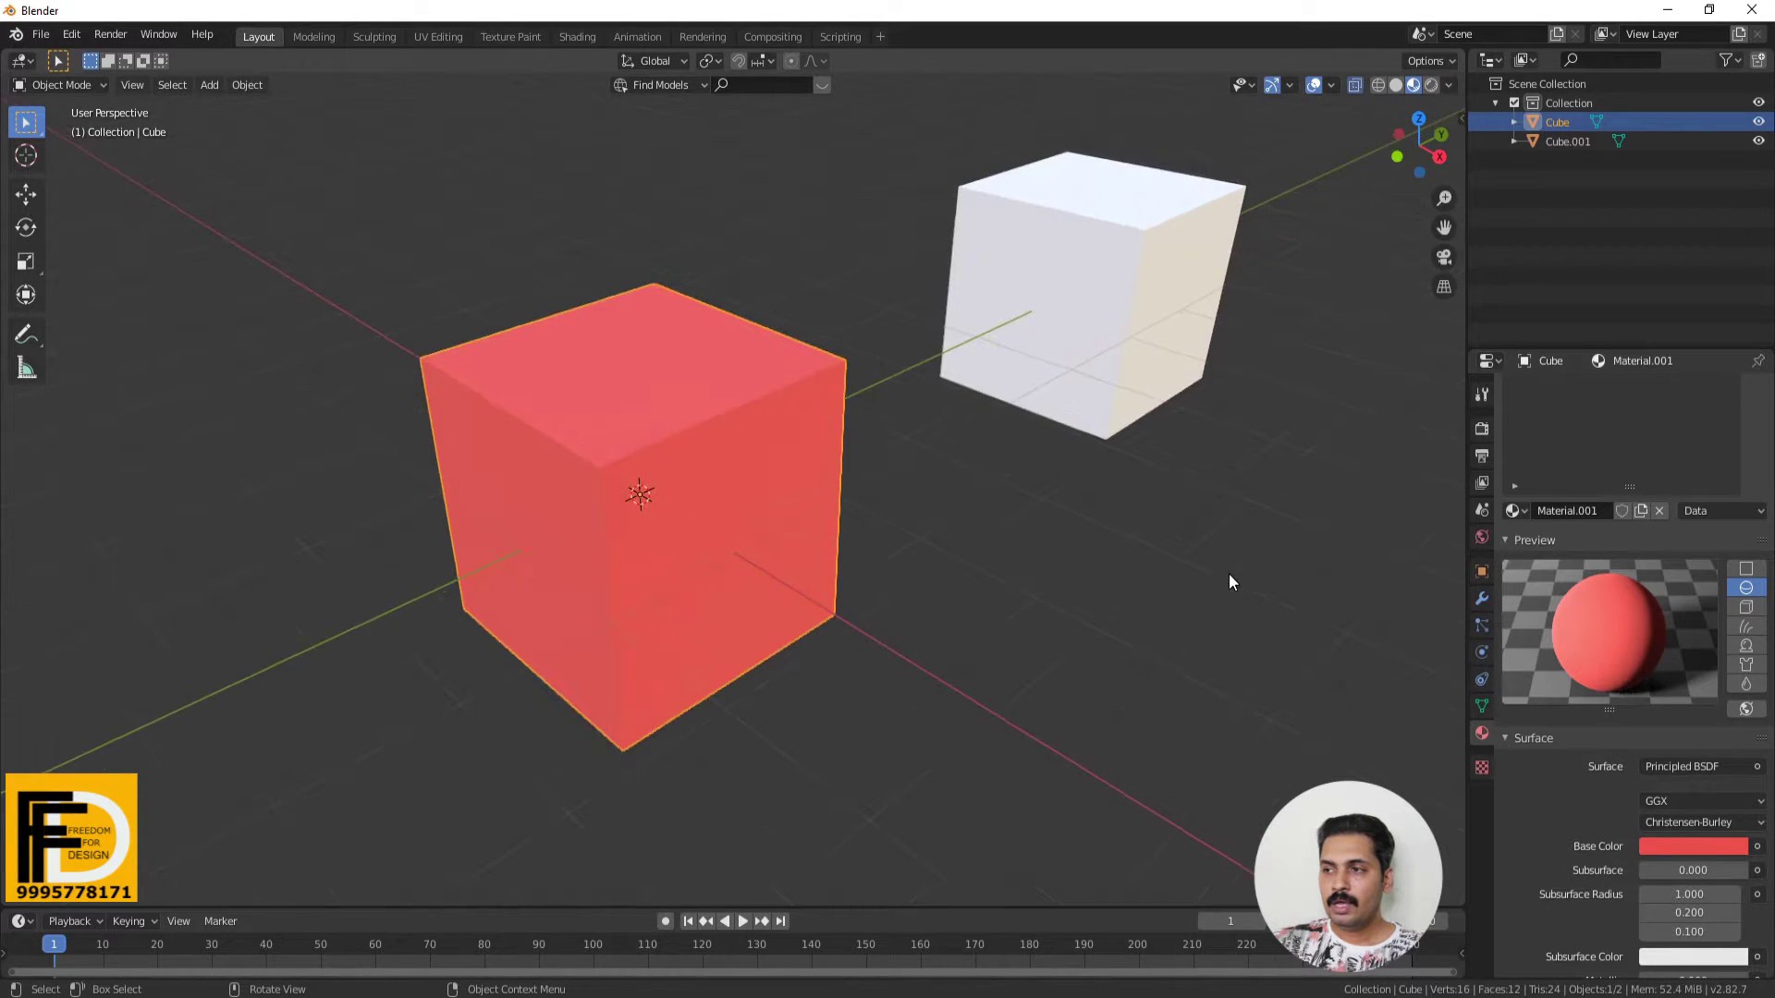
scroll(935, 608, down, 2)
scroll(1093, 439, down, 1)
click(1017, 349)
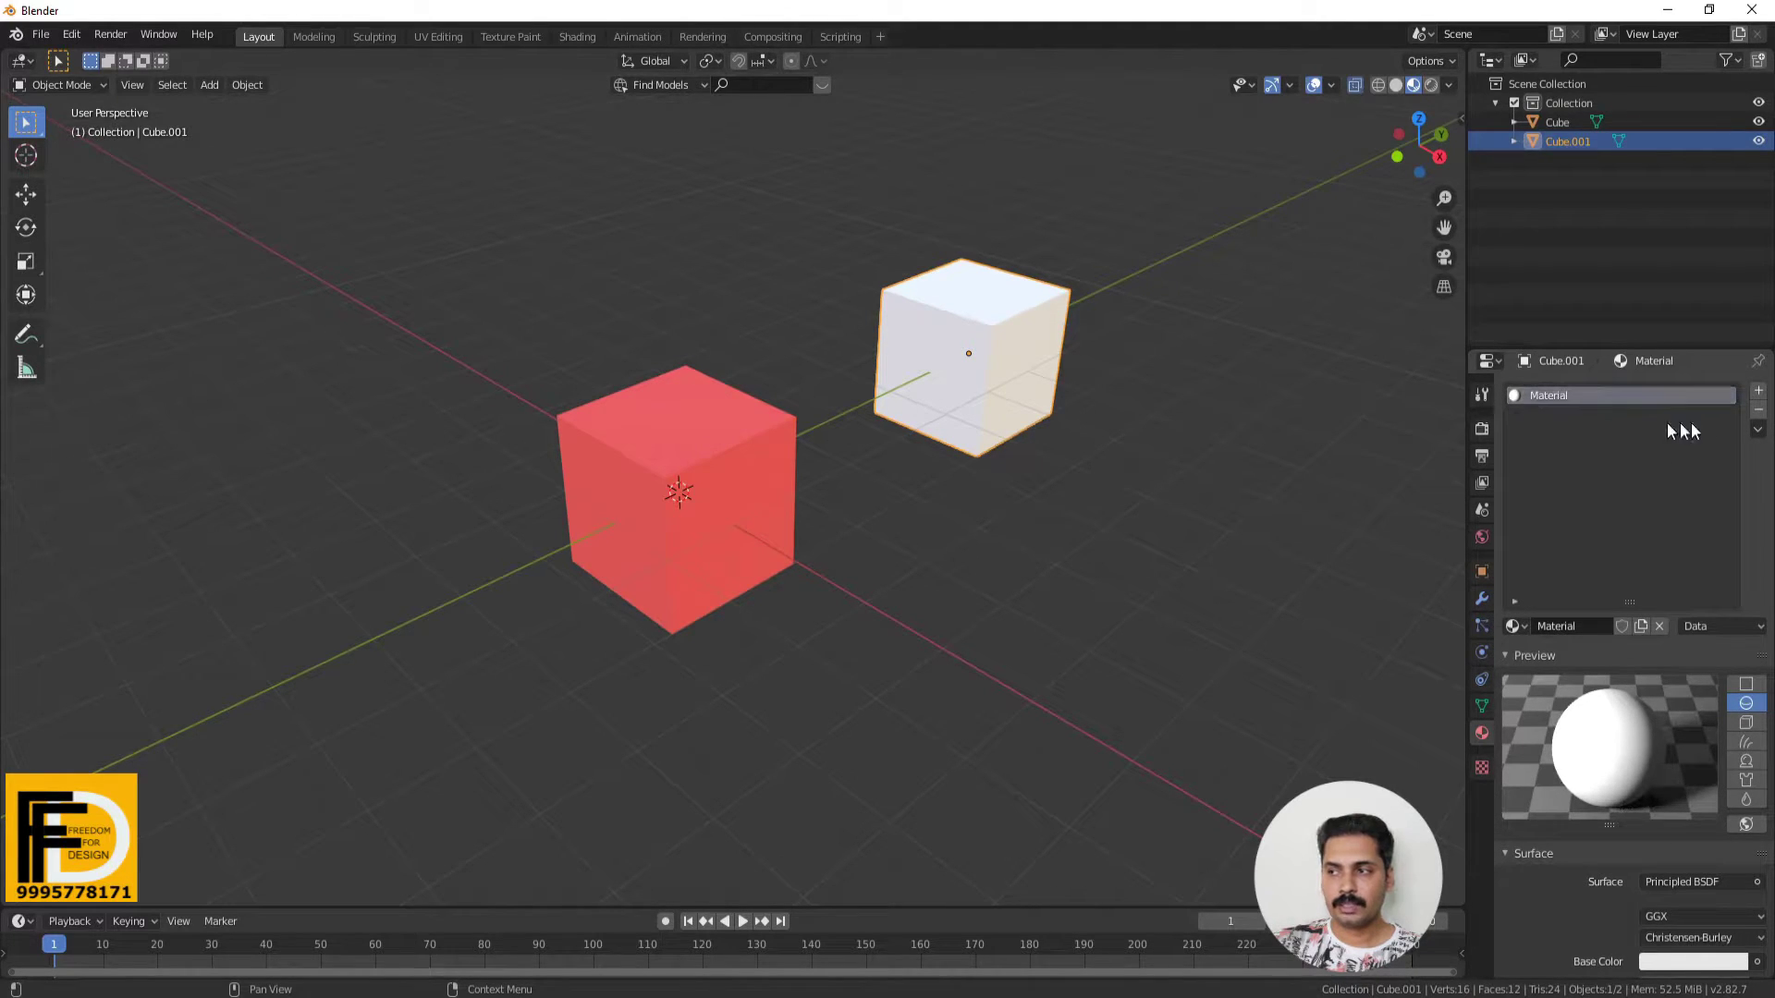
click(1758, 409)
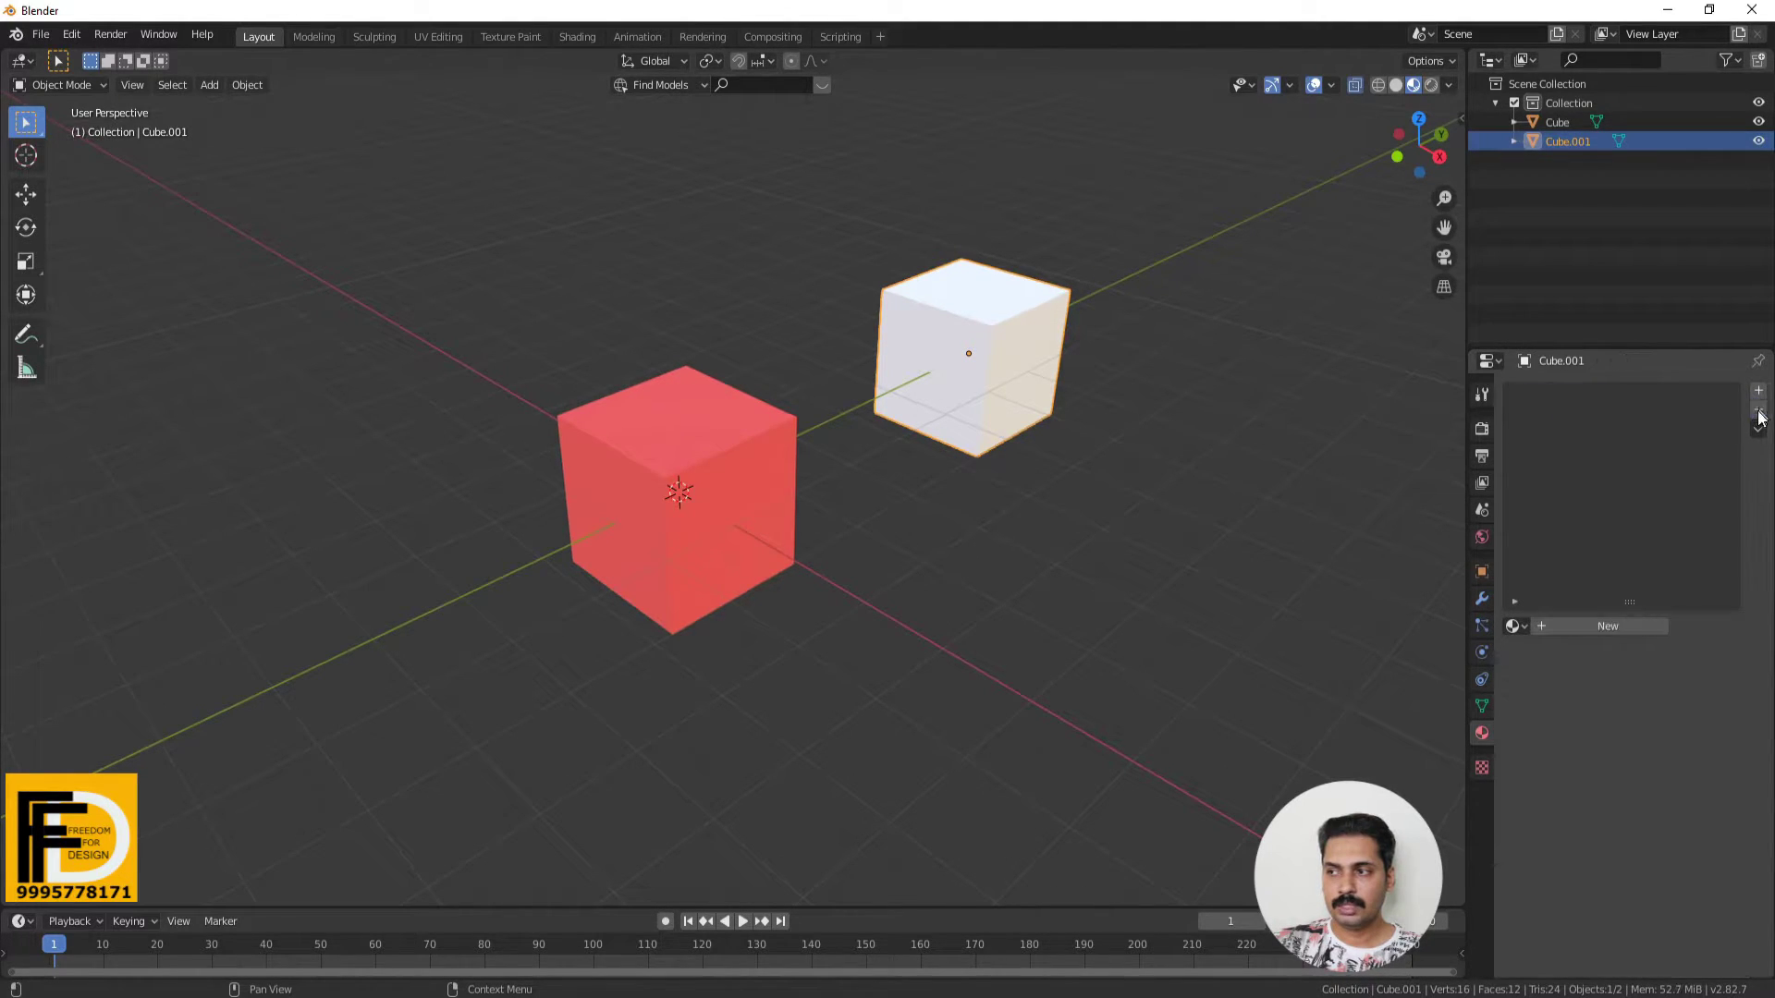
Assign the existing red Material.001 to Cube.001.
click(723, 587)
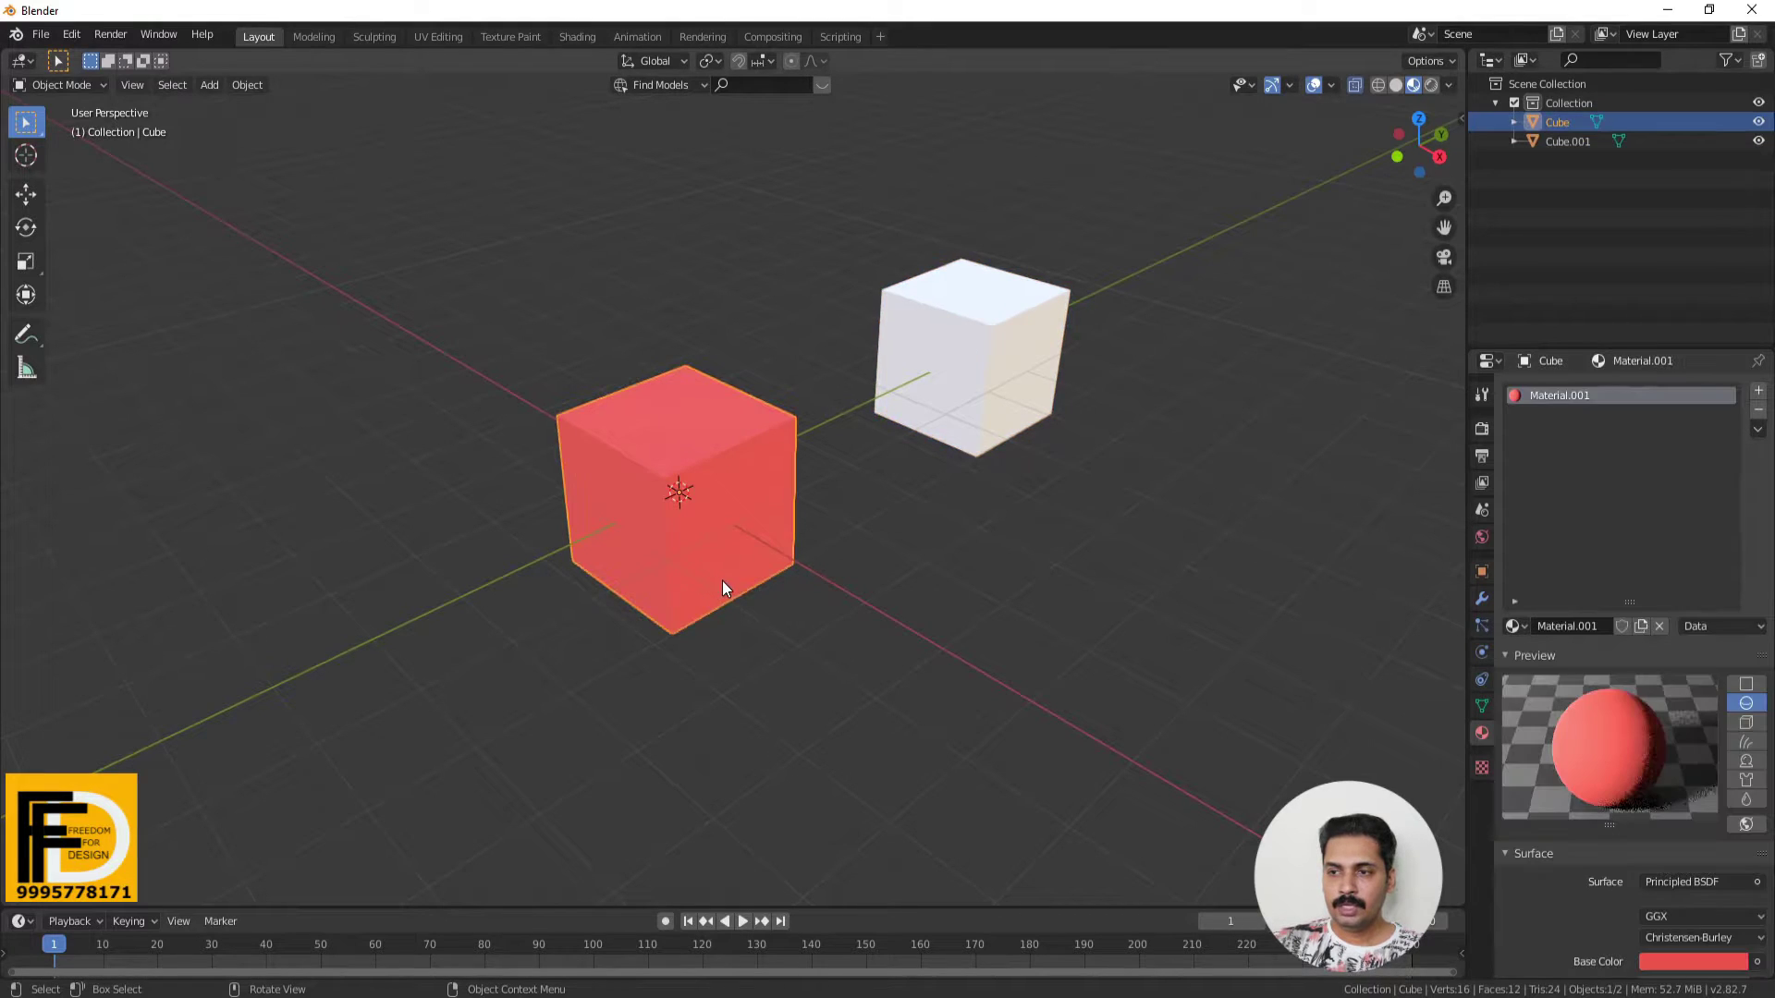
click(996, 362)
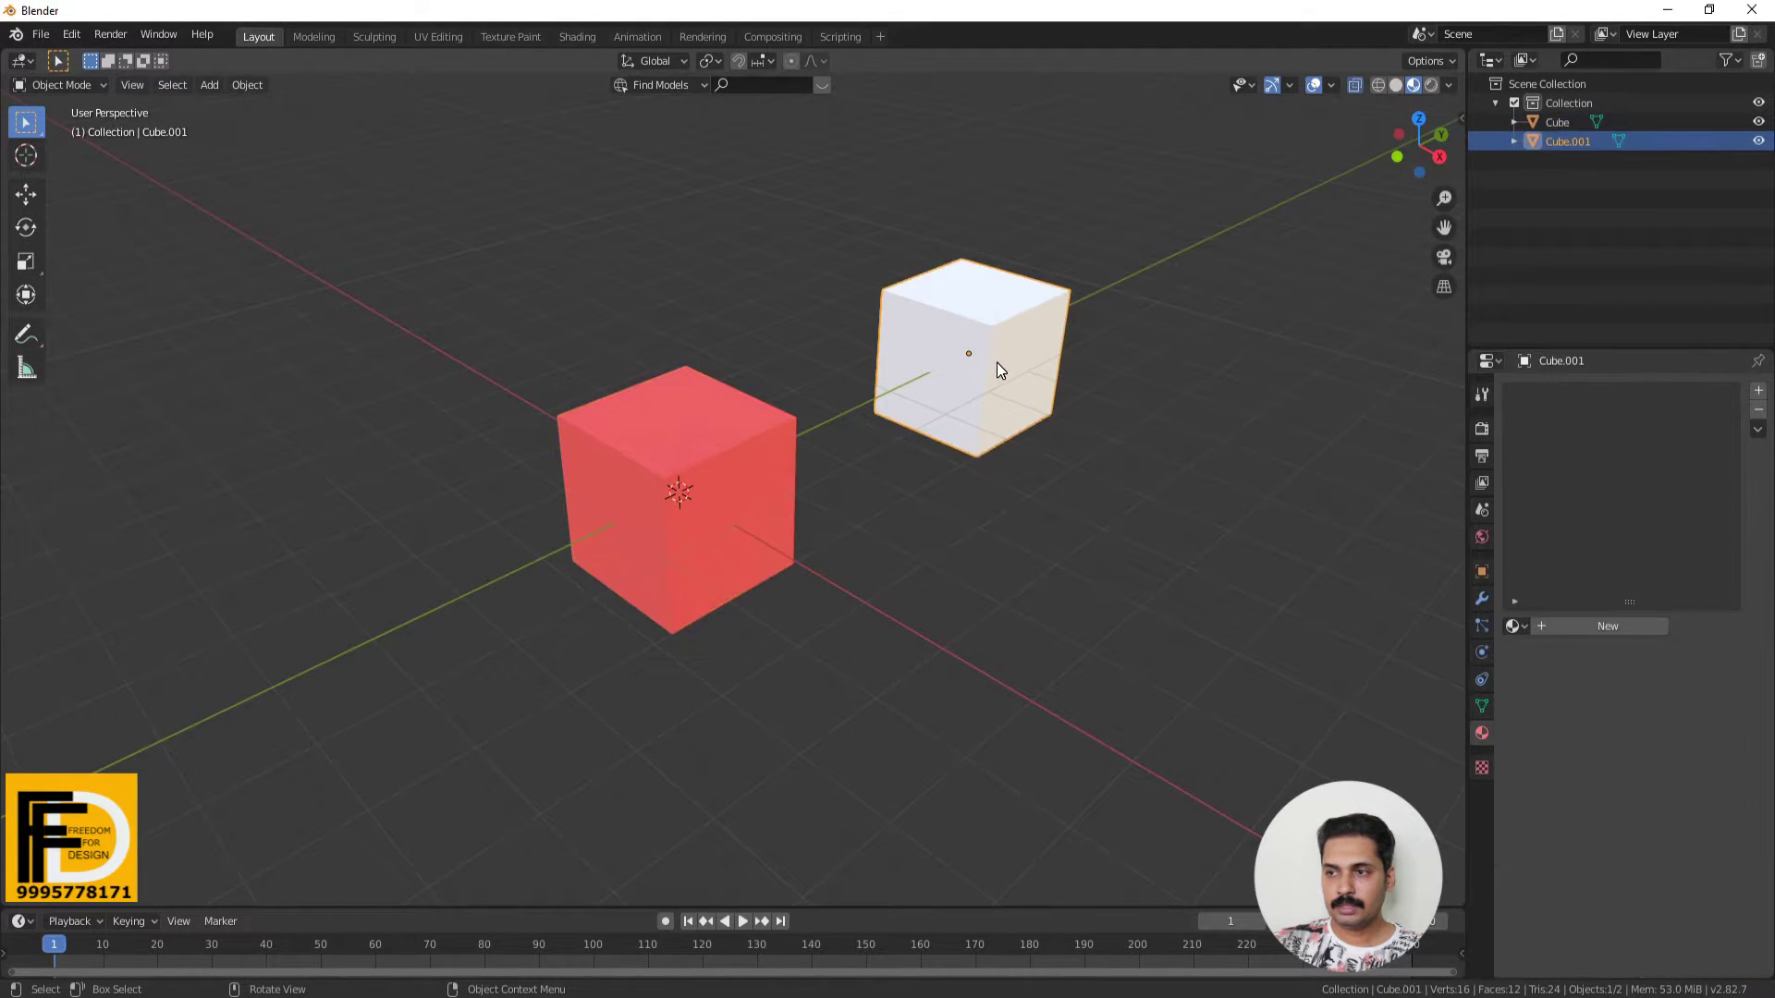
click(1516, 627)
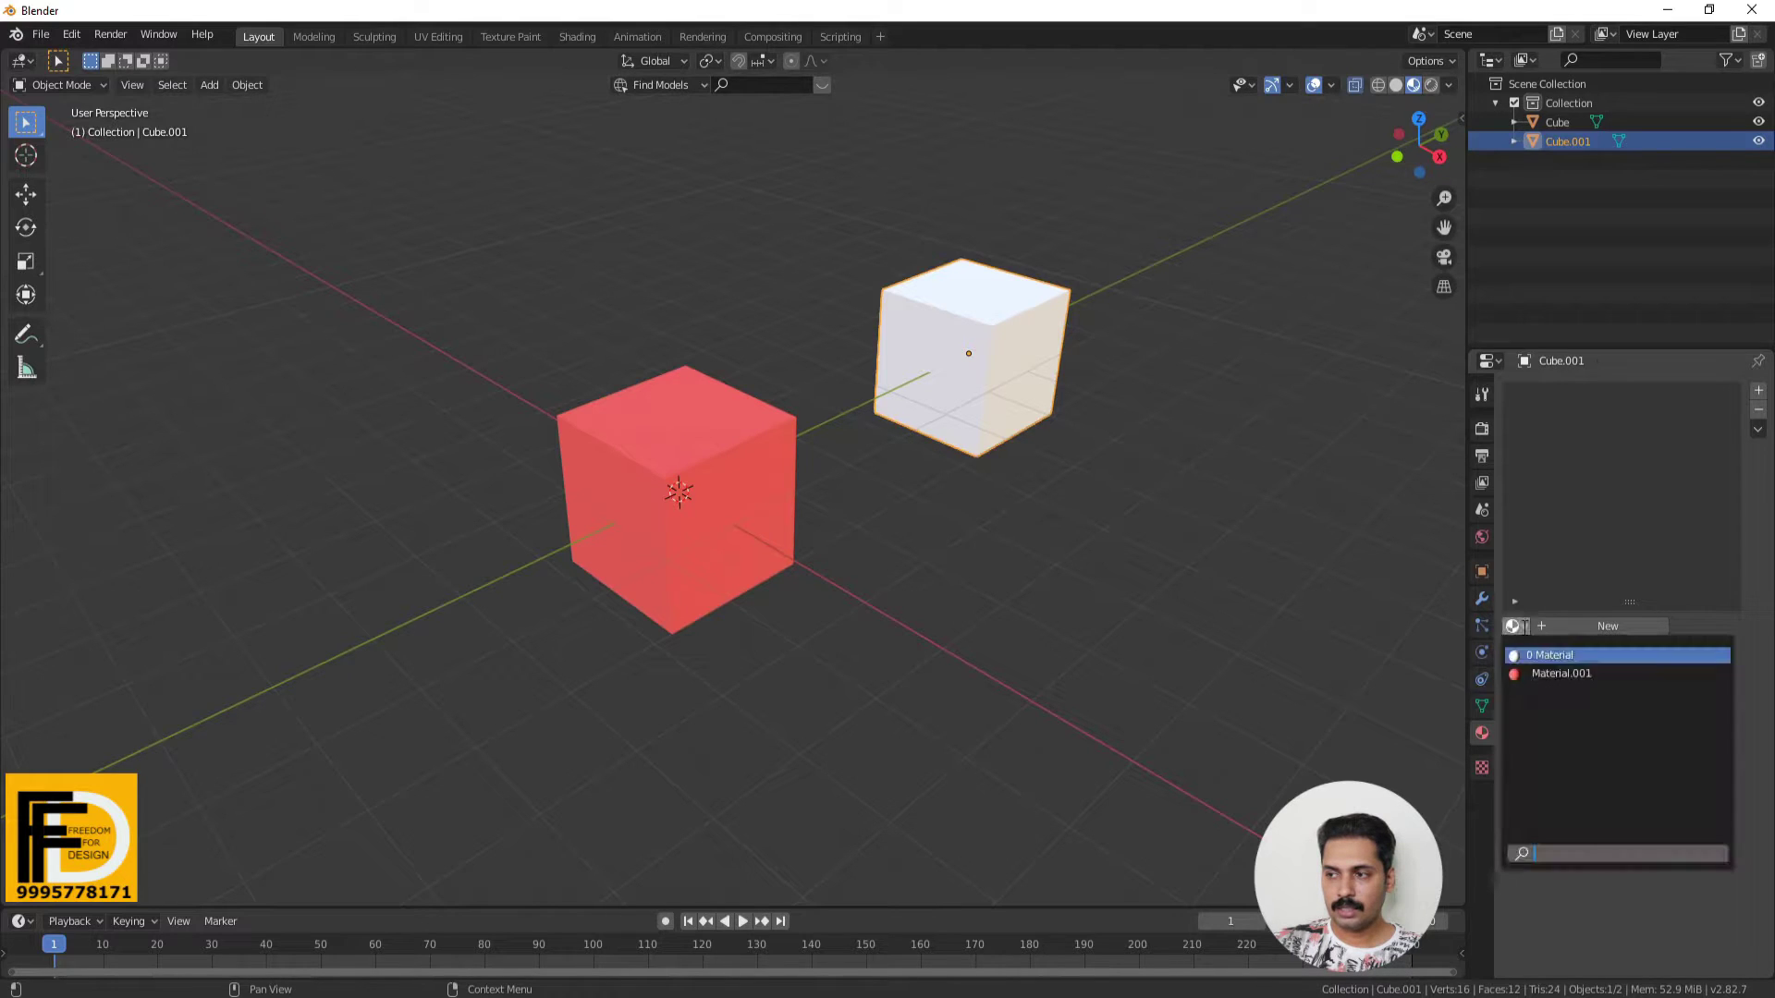
click(1549, 674)
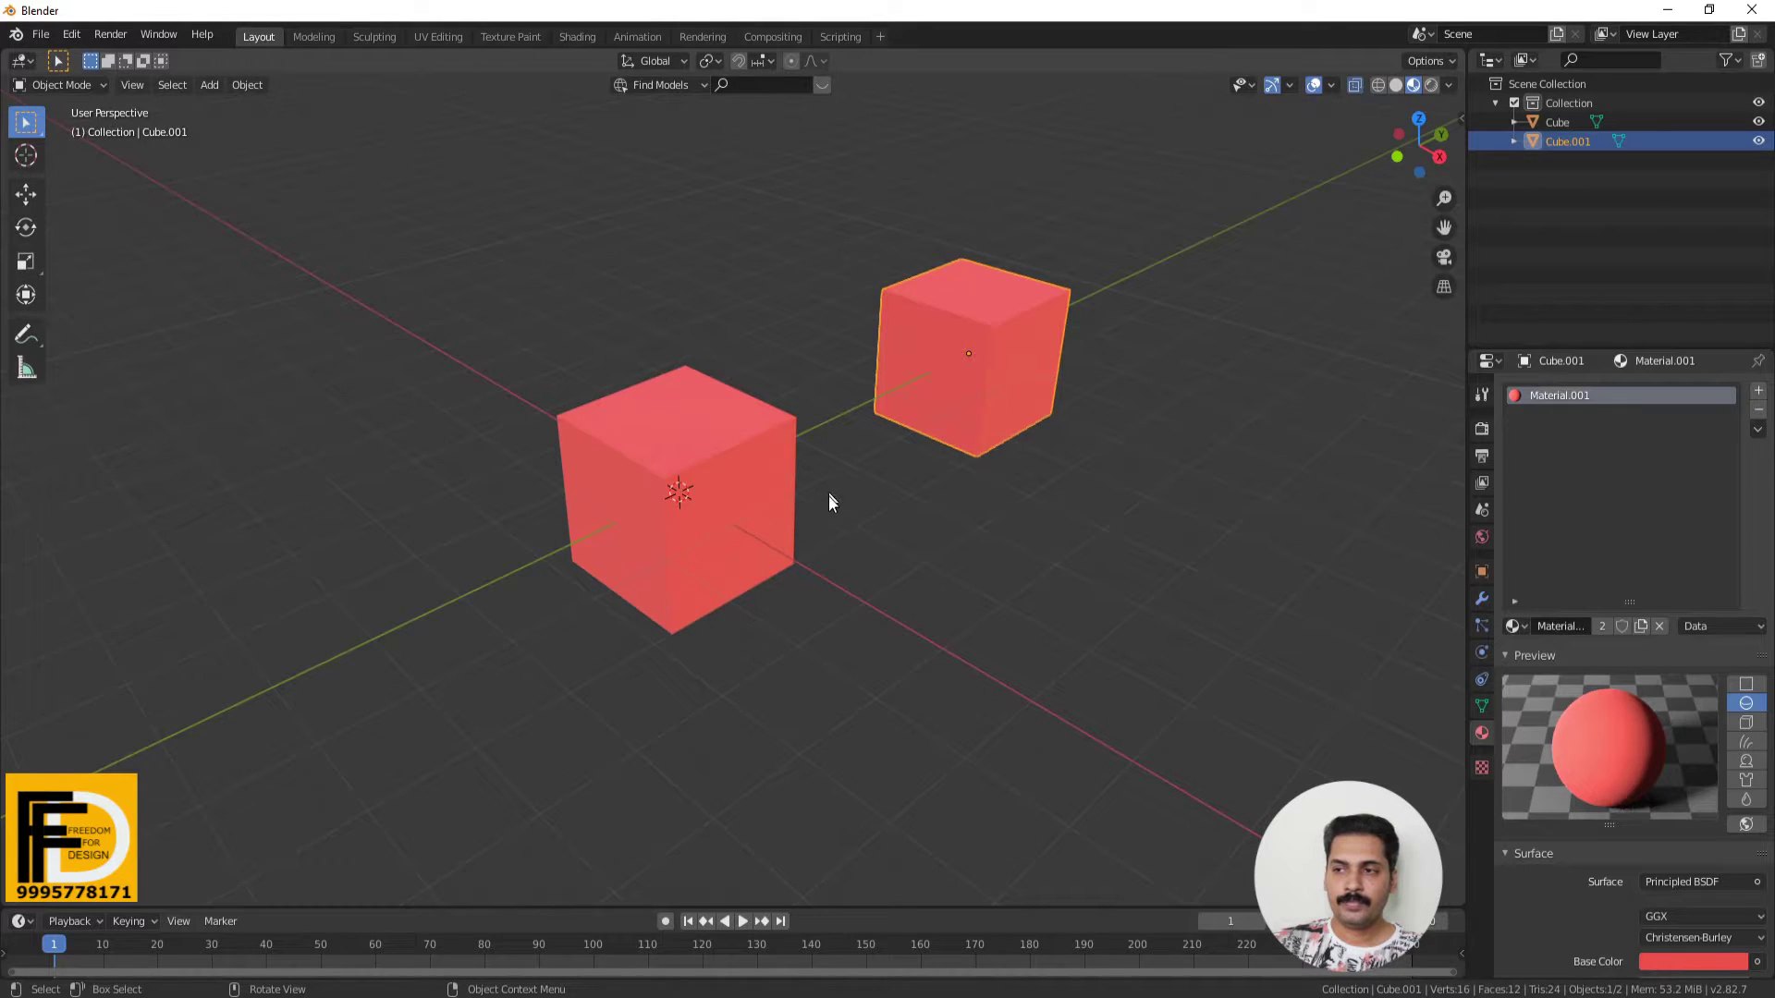
scroll(828, 495, up, 3)
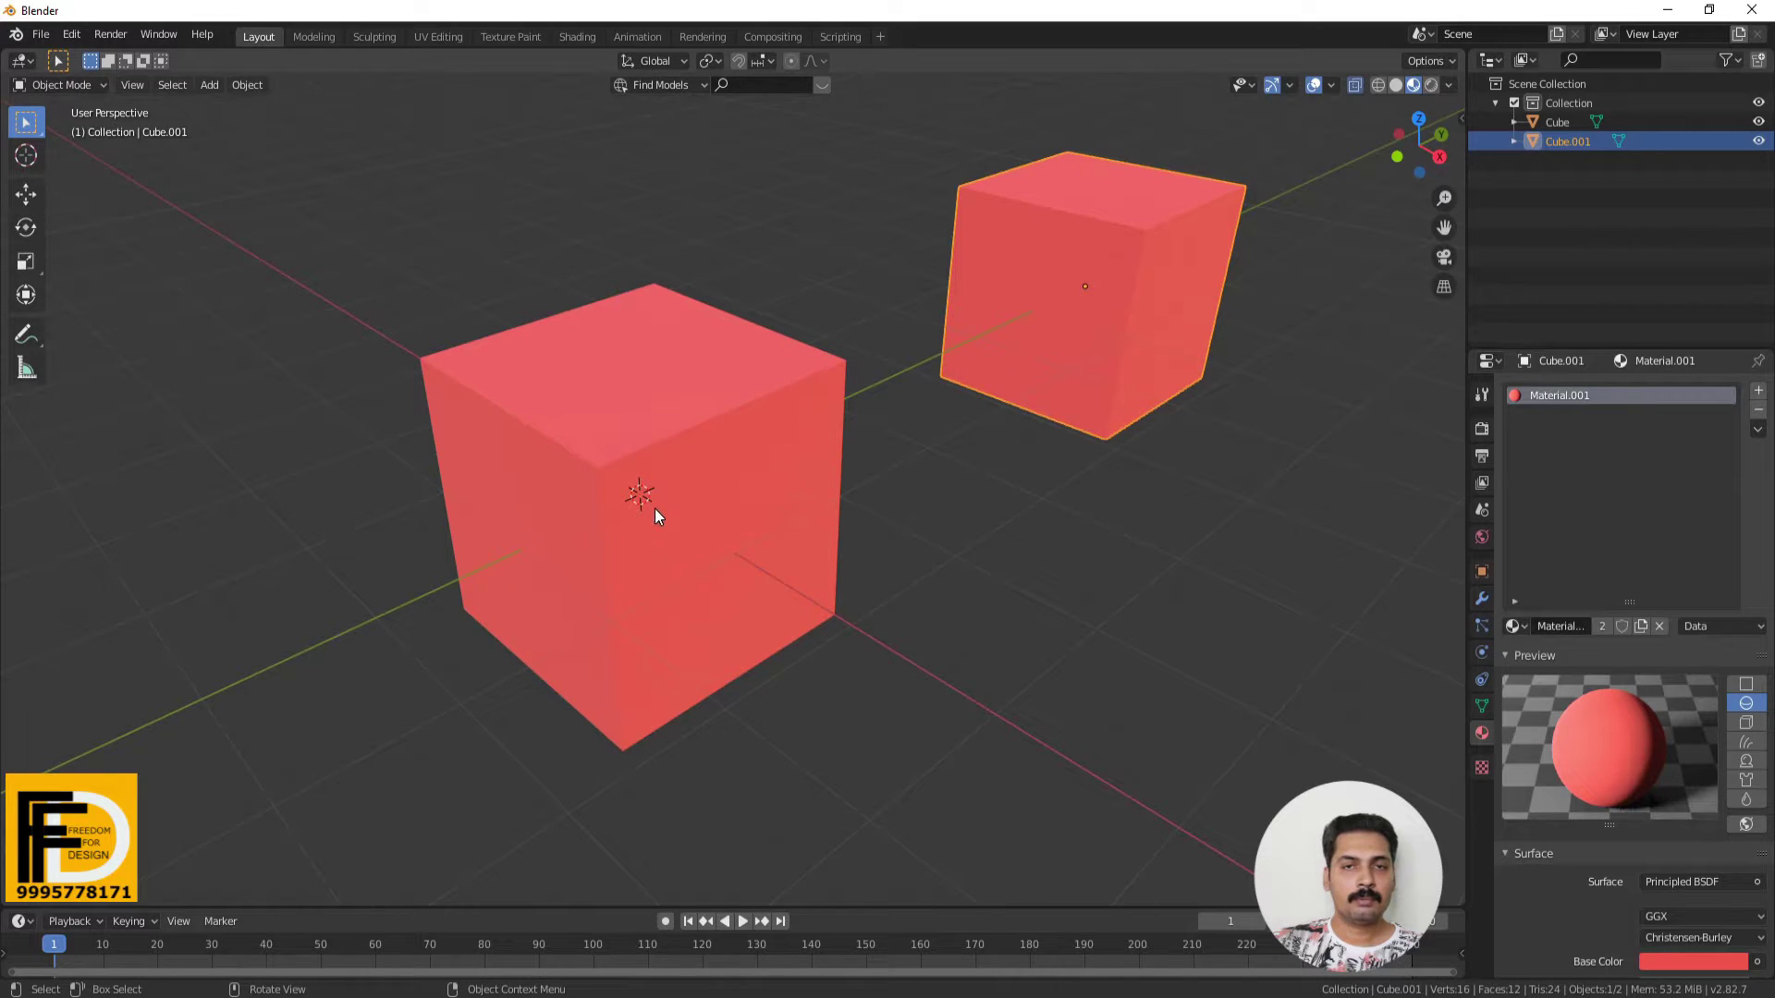
In Edit Mode face select, pick the left cube's top and right-front faces, with X-Ray off.
click(718, 514)
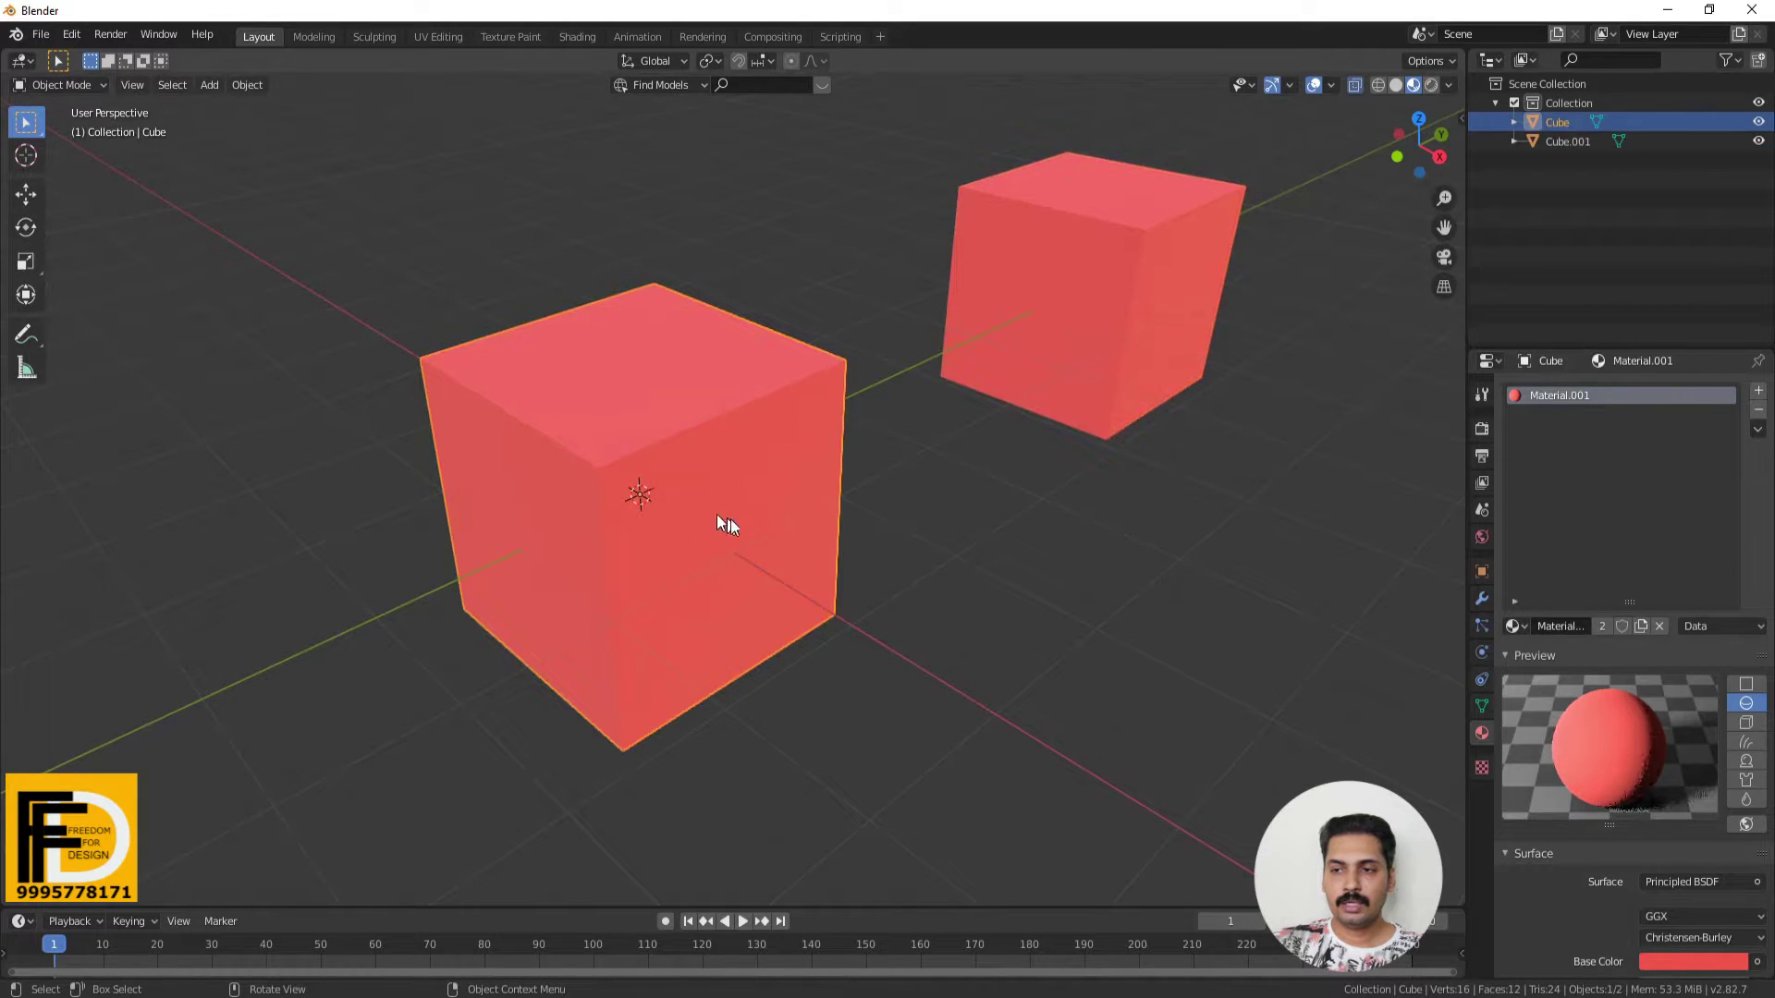
key(Tab)
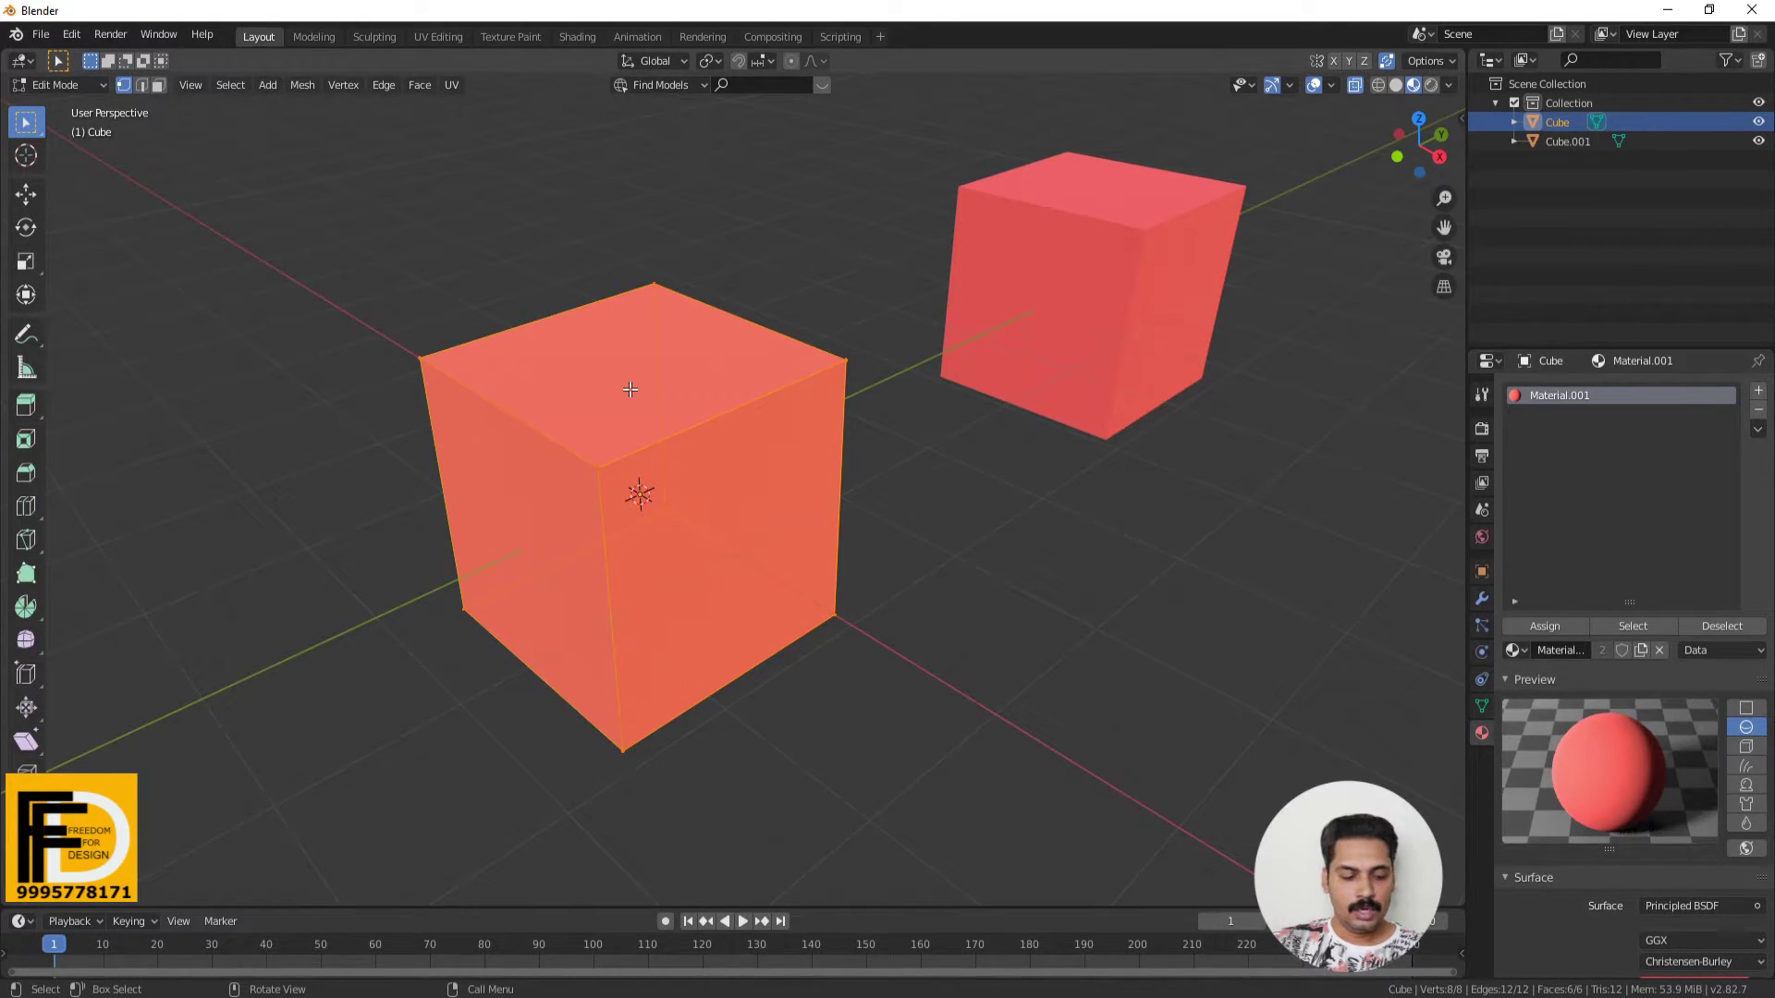
key(3)
click(633, 396)
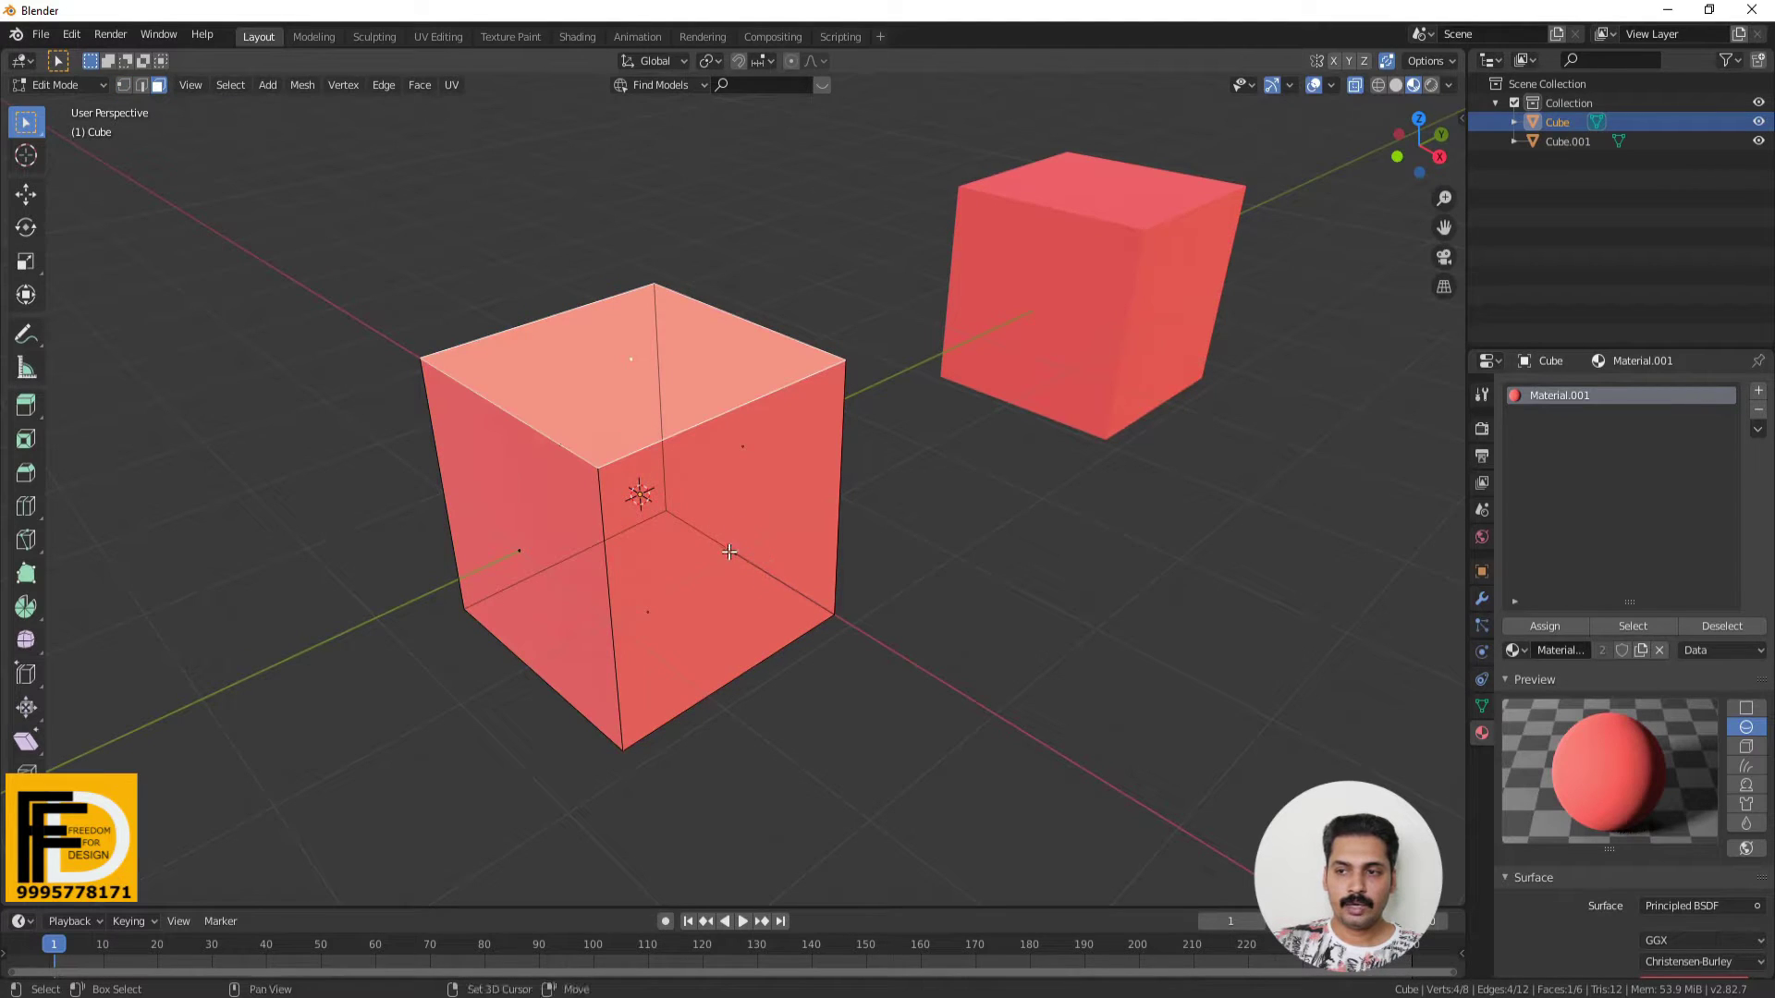
shift+click(771, 575)
click(1355, 85)
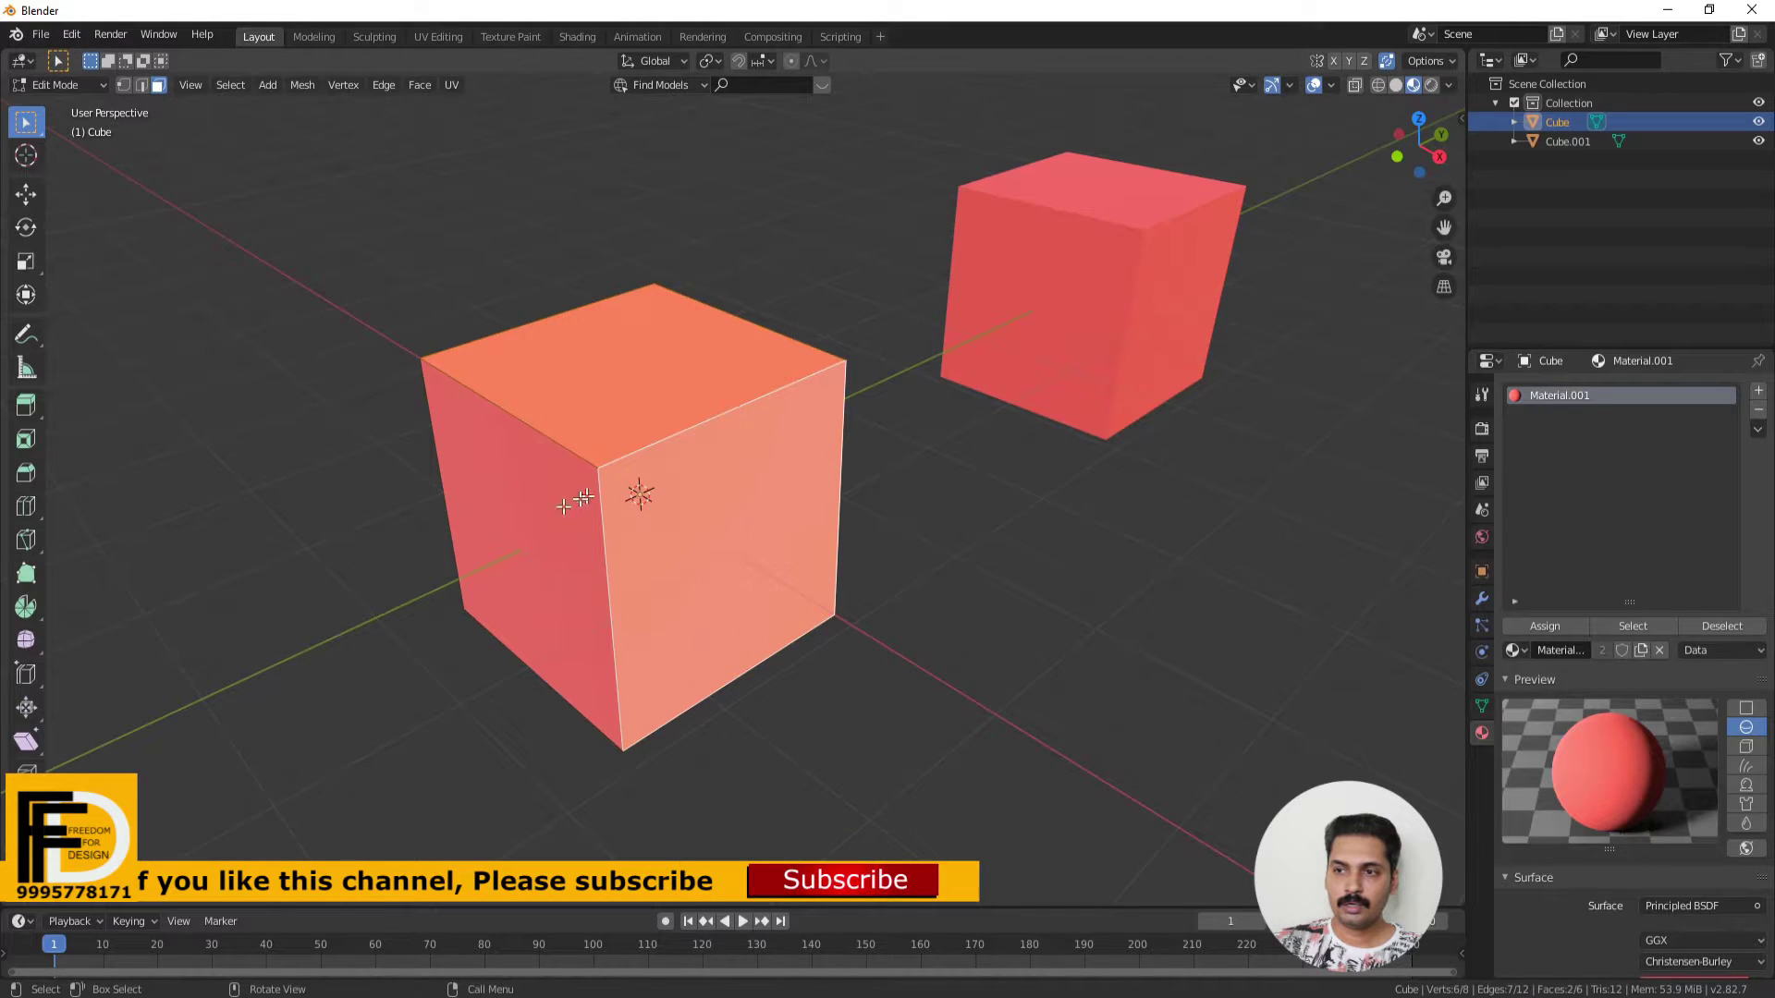
middle_drag(583, 500, 1003, 594)
click(1003, 595)
click(671, 434)
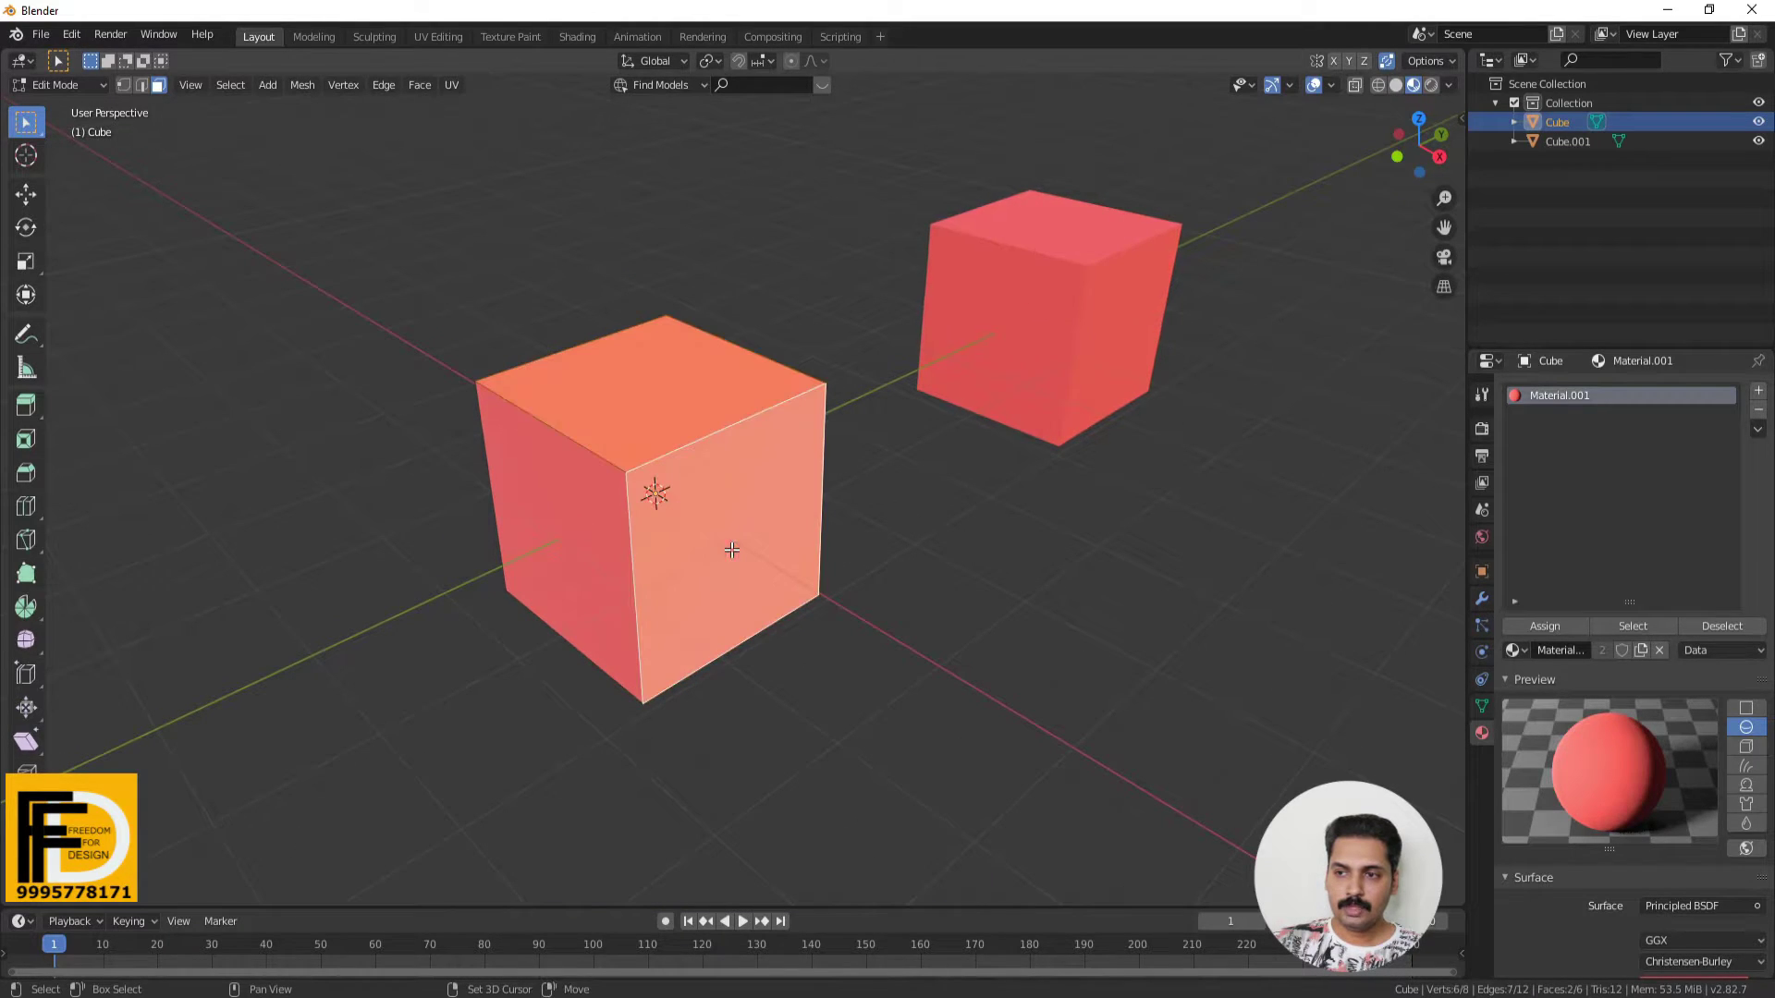
shift+click(723, 550)
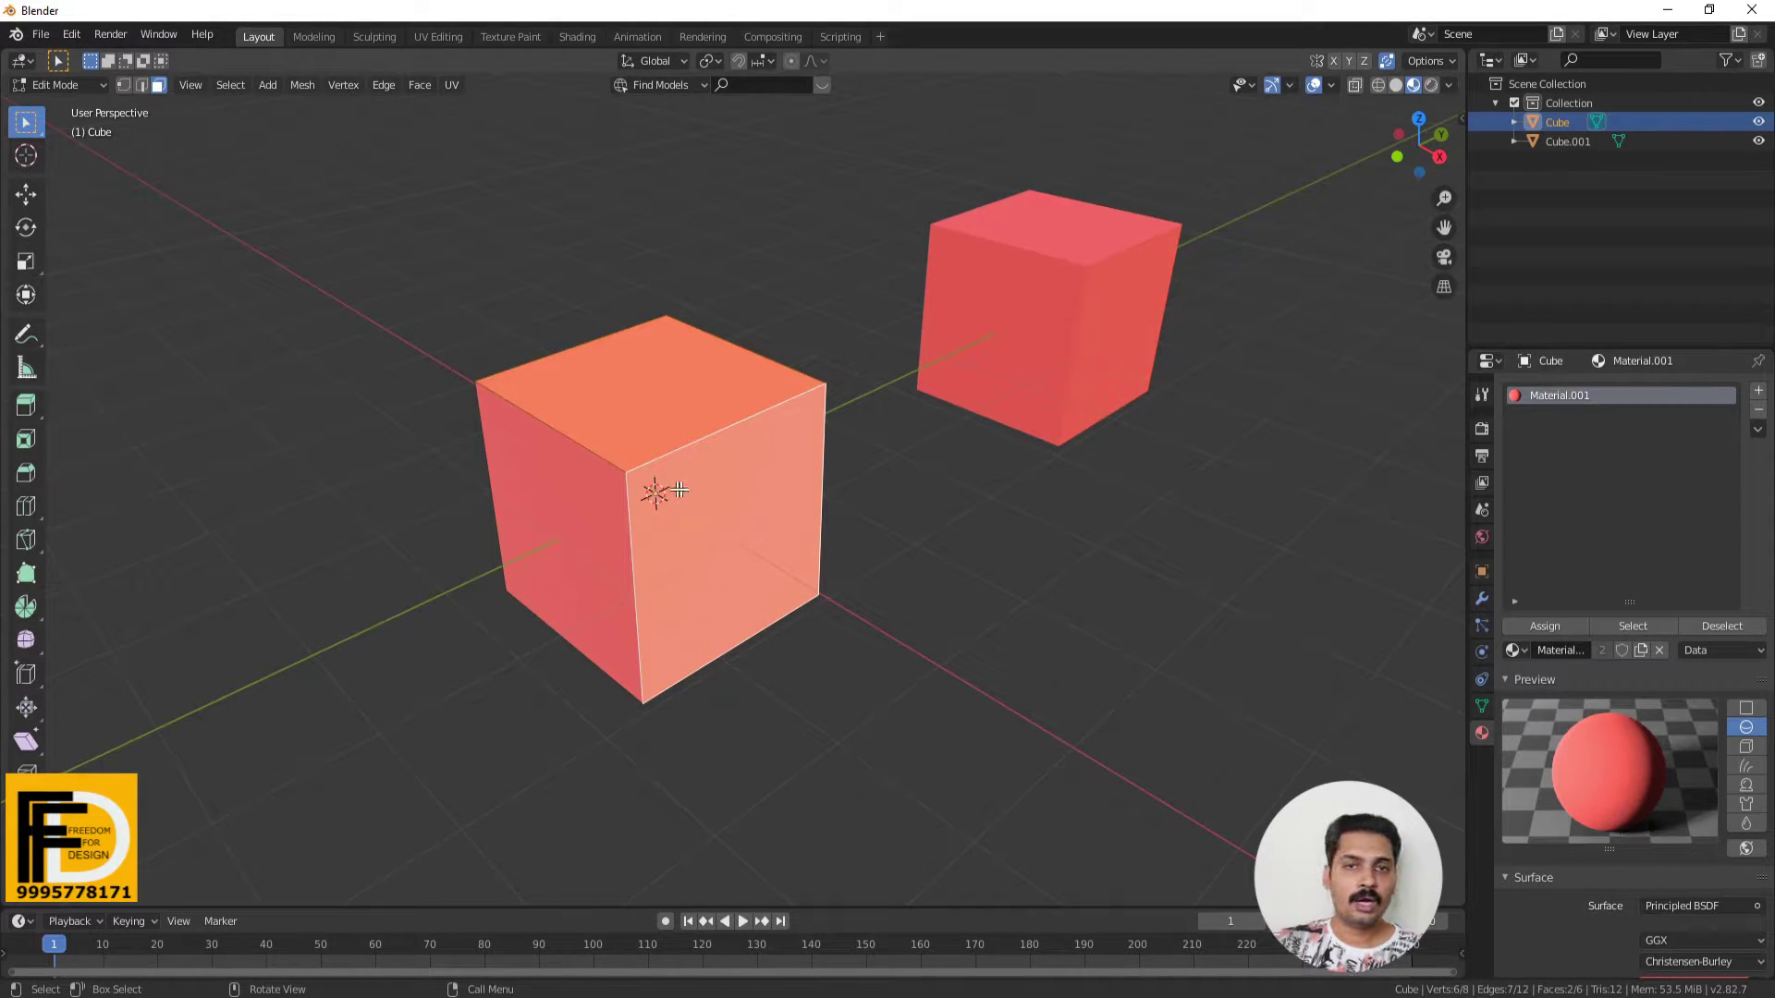
Add a new material slot with new Material.002 coloured blue.
click(1759, 392)
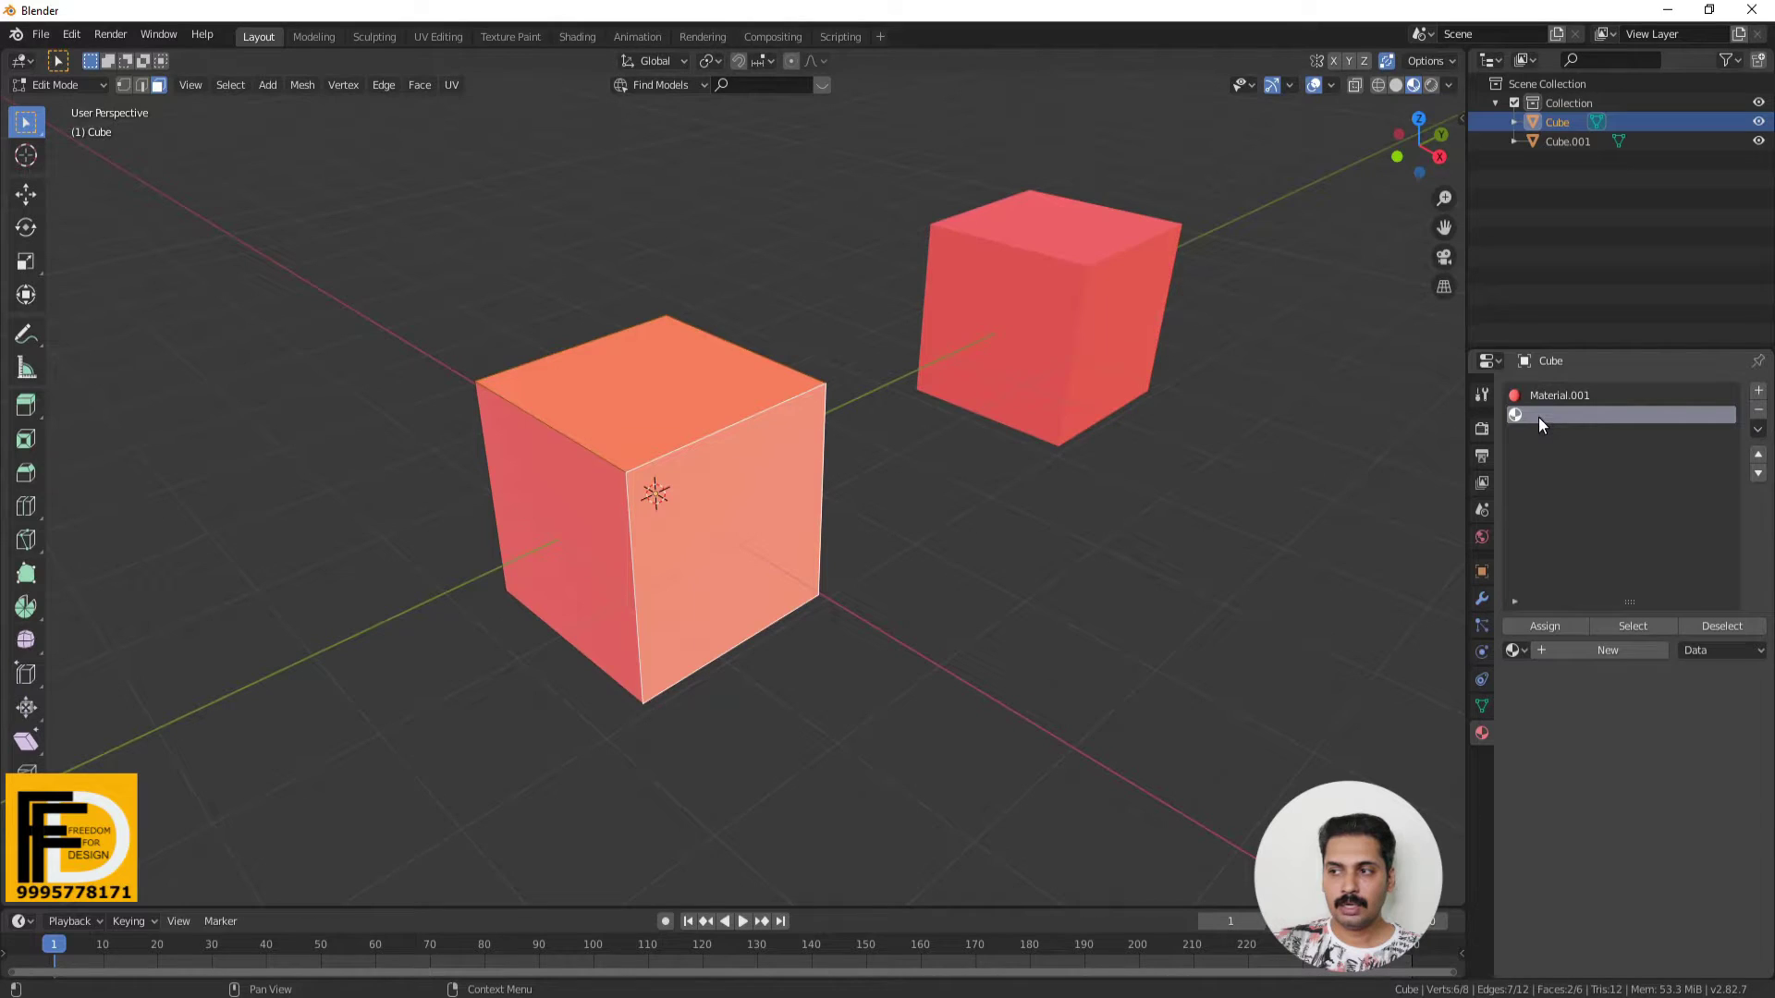
click(1577, 652)
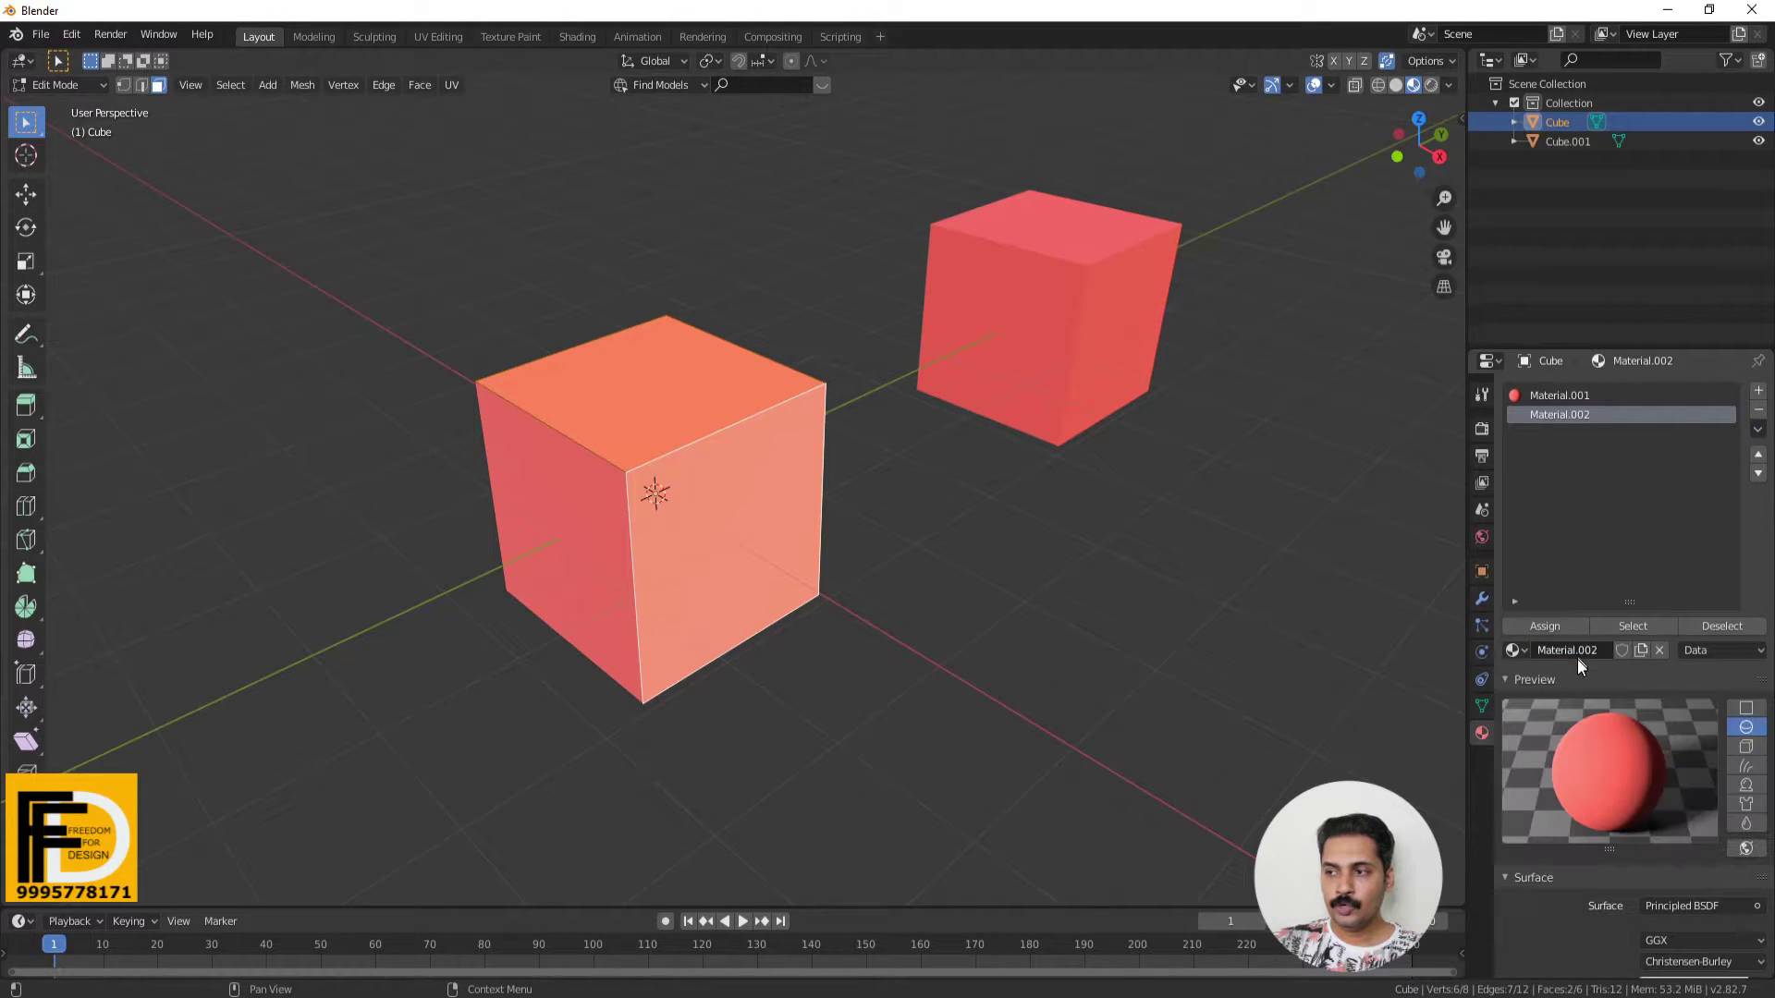
scroll(1583, 662, down, 3)
scroll(1577, 646, down, 4)
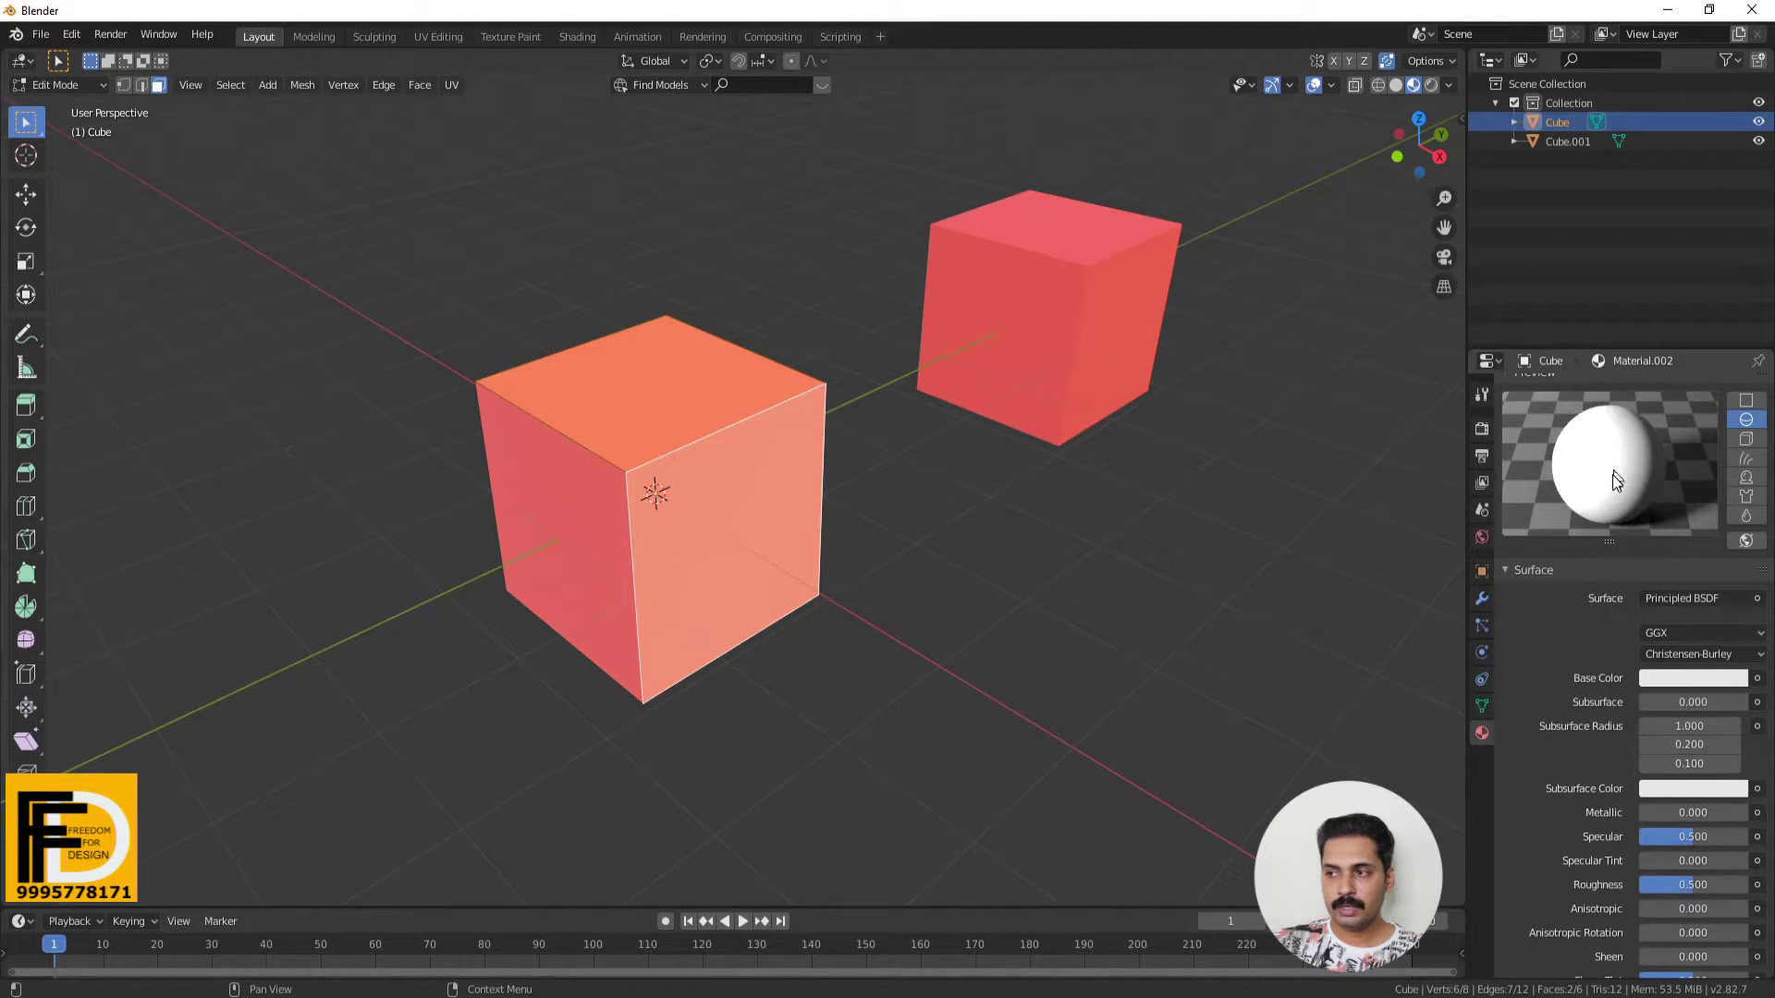
click(1654, 678)
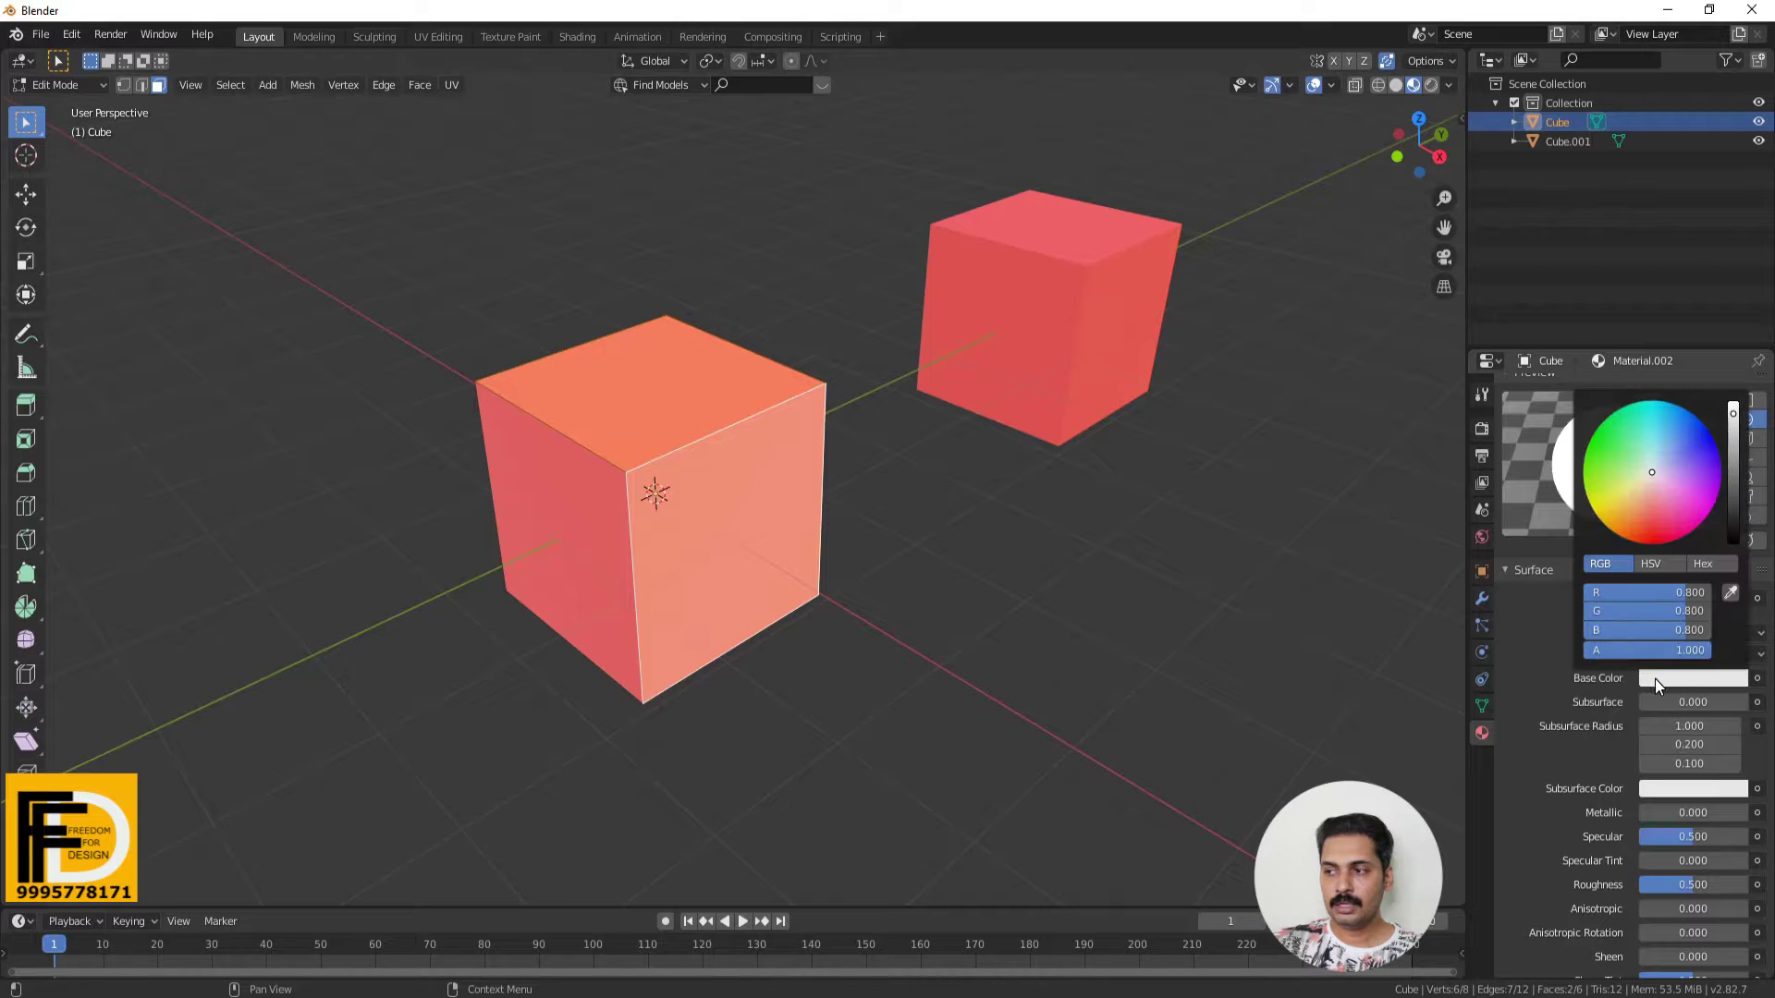
drag(1661, 496, 1709, 449)
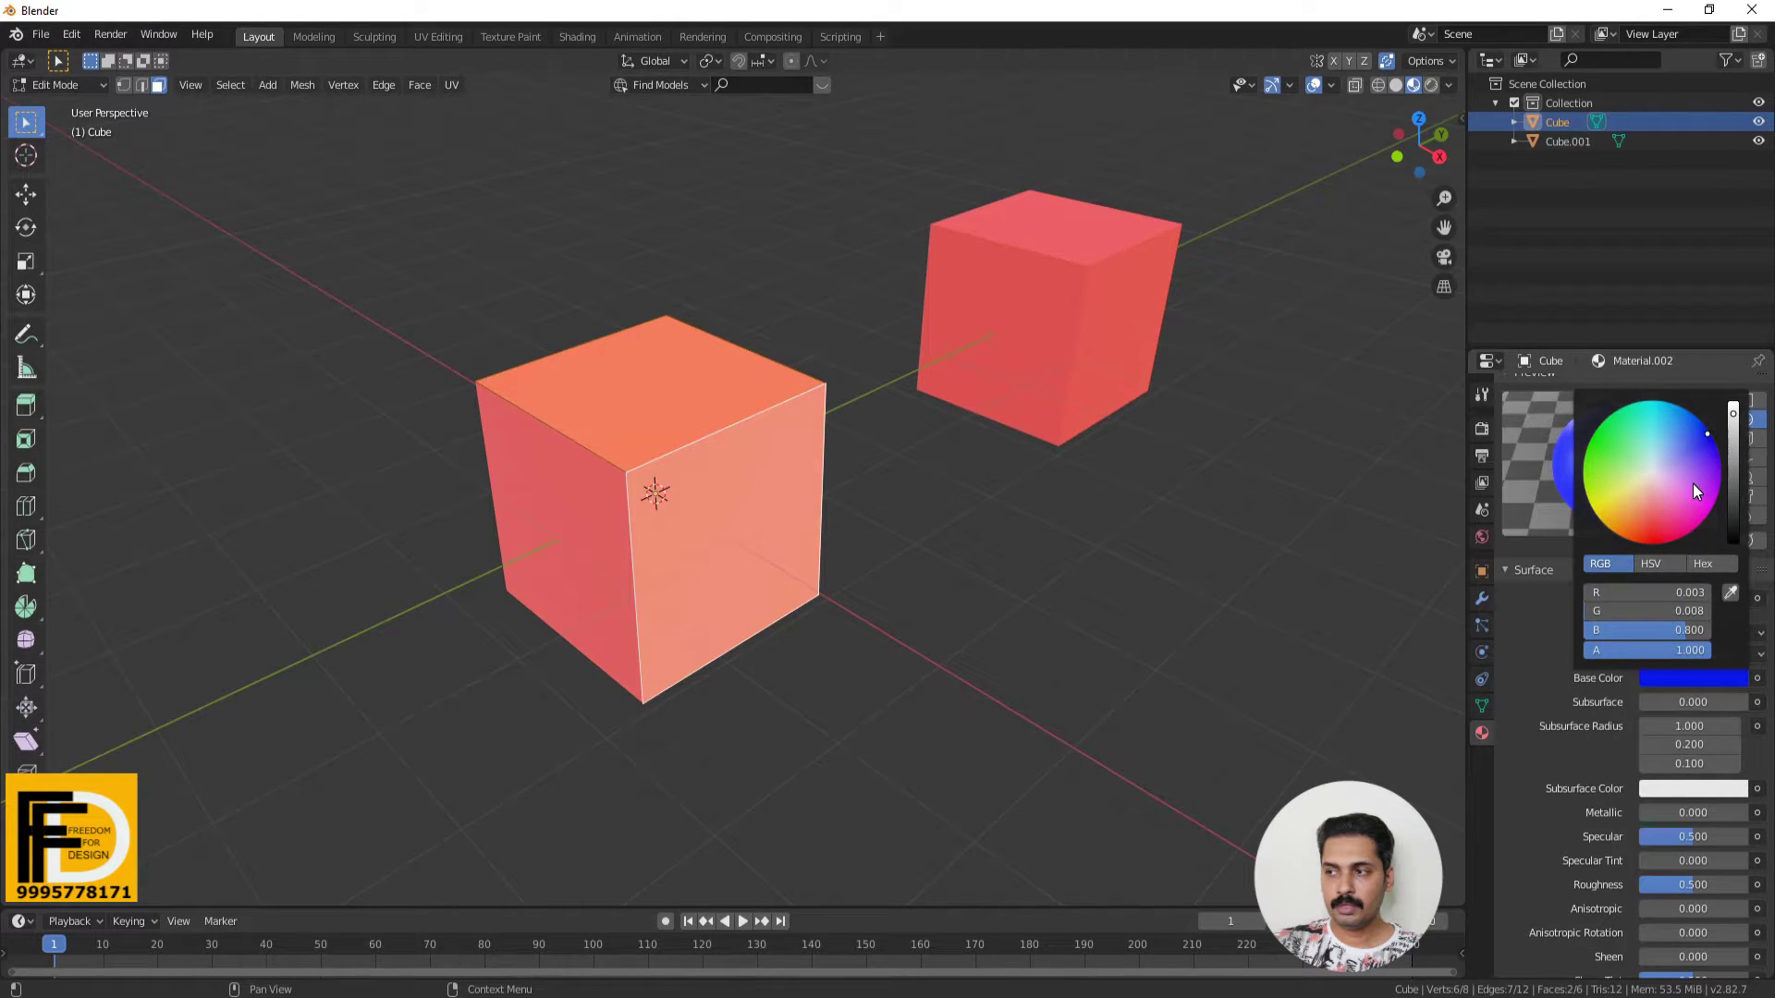
Assign blue Material.002 to the cube's top and right-front faces.
scroll(1578, 553, up, 2)
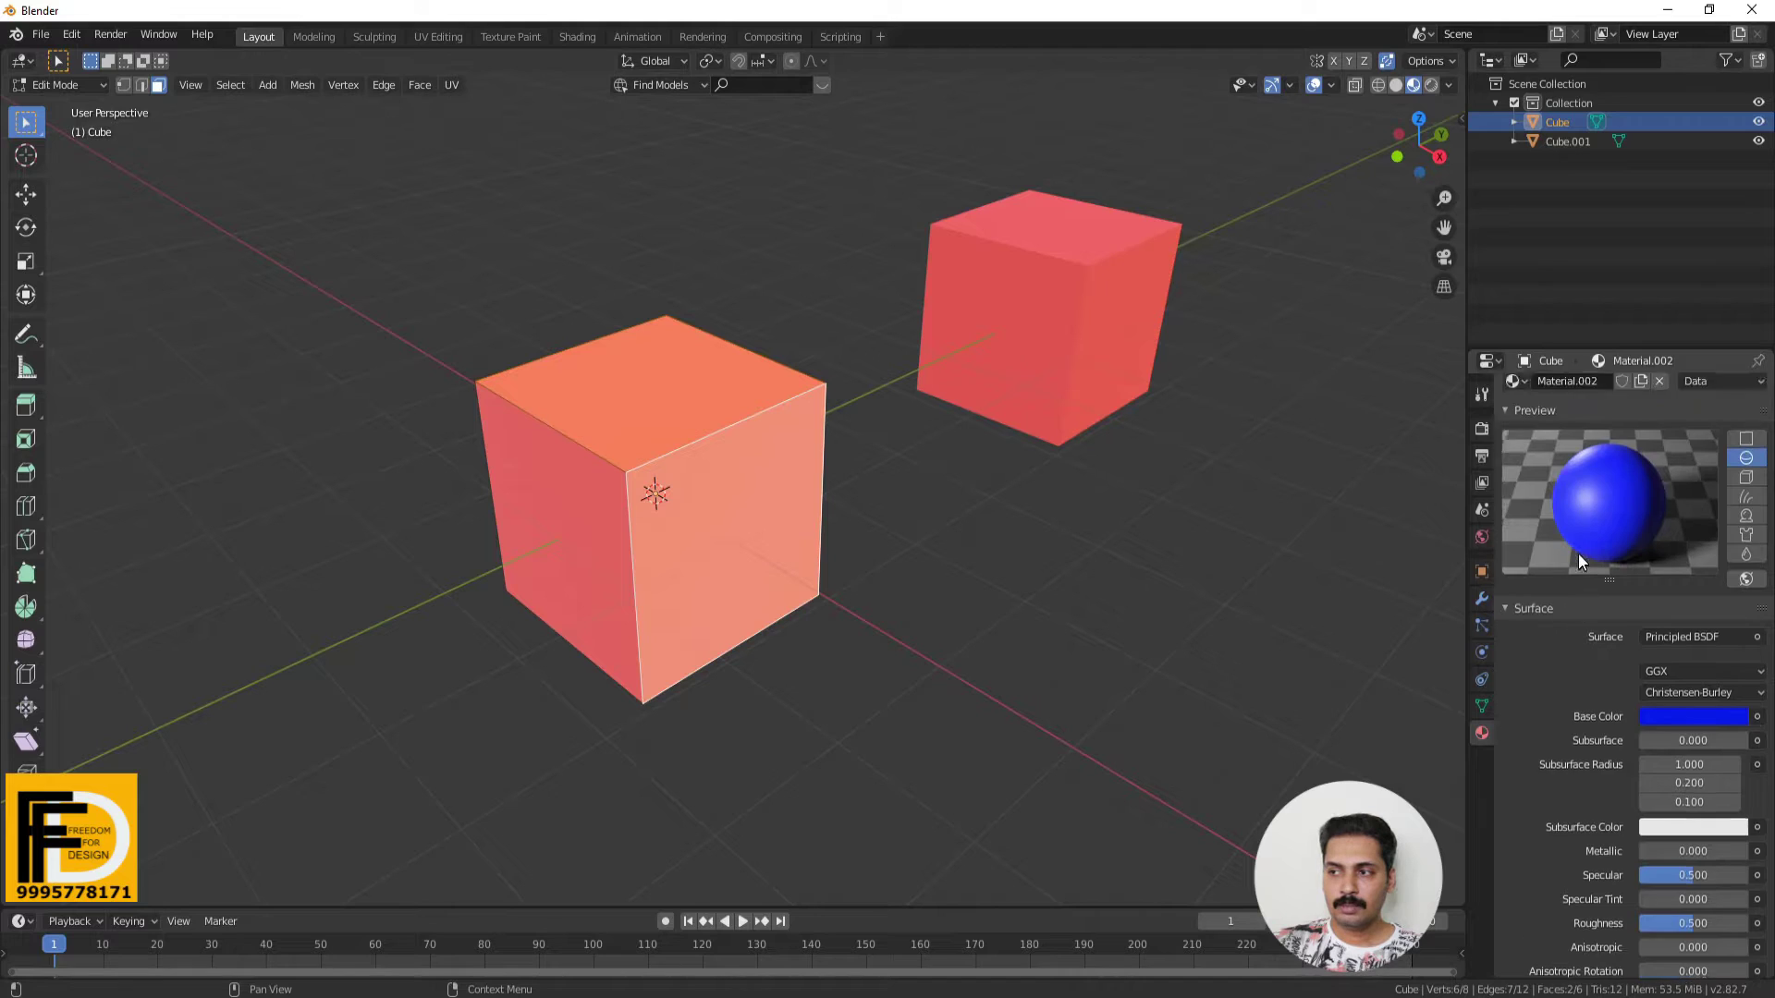
scroll(1578, 553, up, 2)
click(705, 415)
shift+click(742, 503)
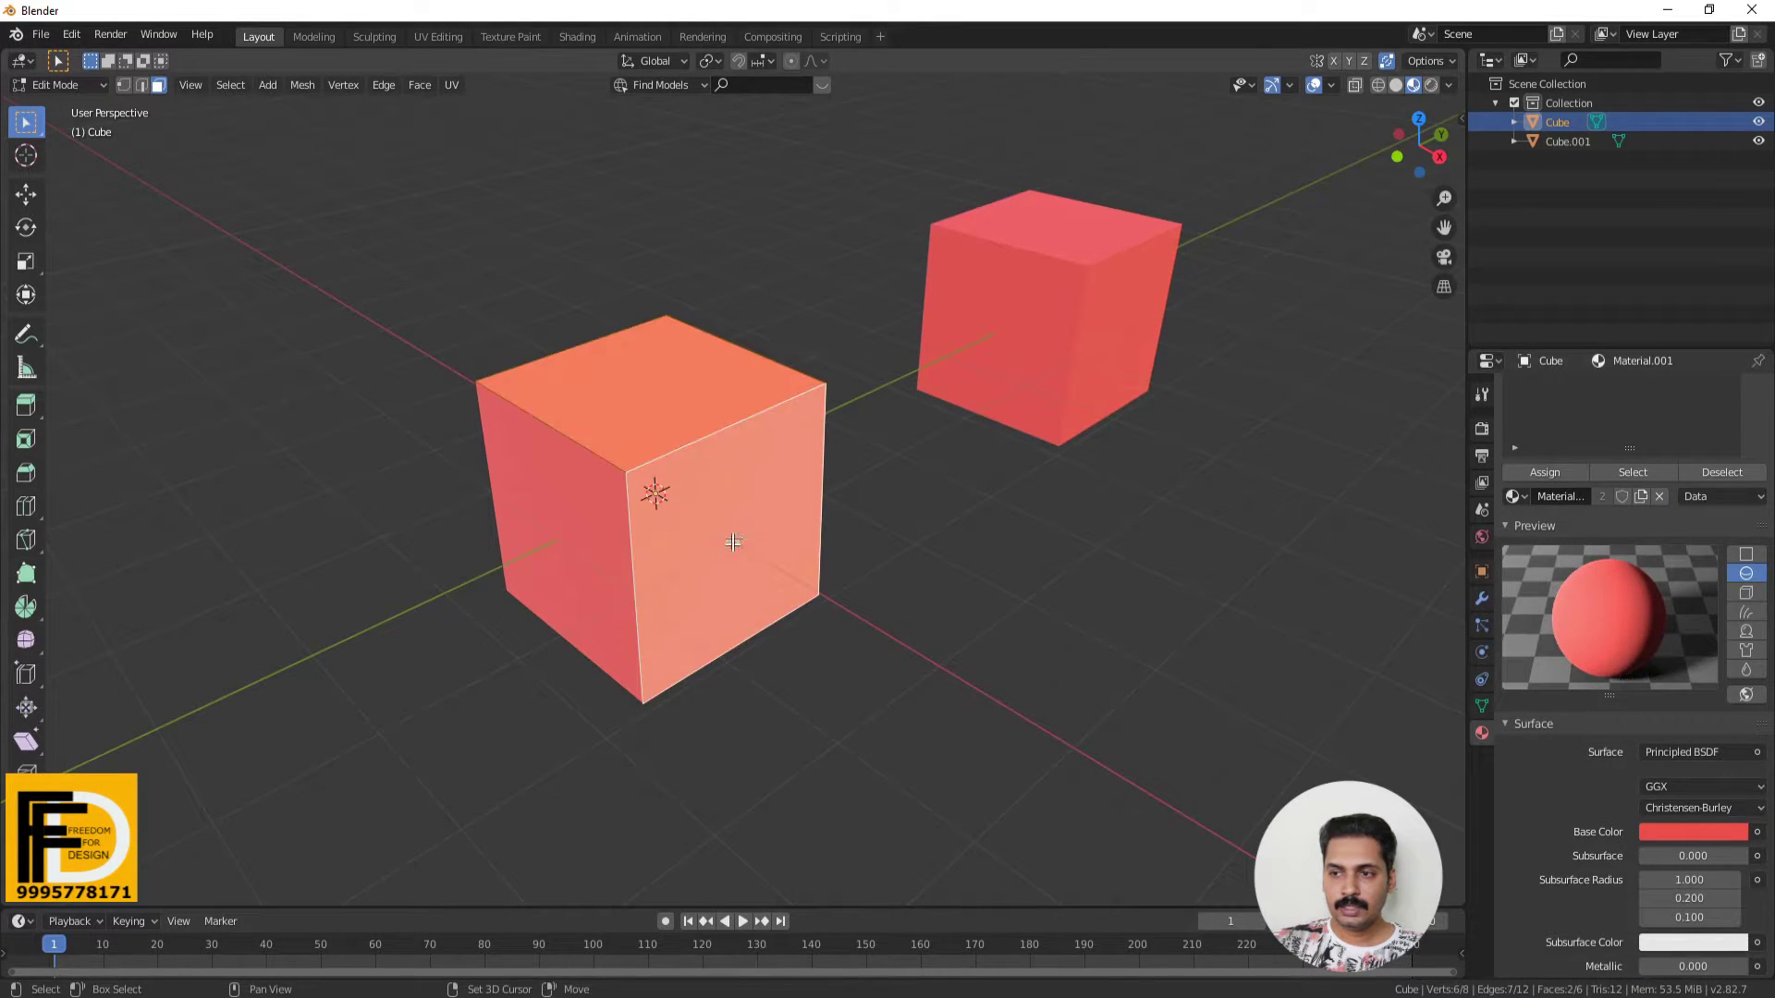
scroll(1544, 469, up, 2)
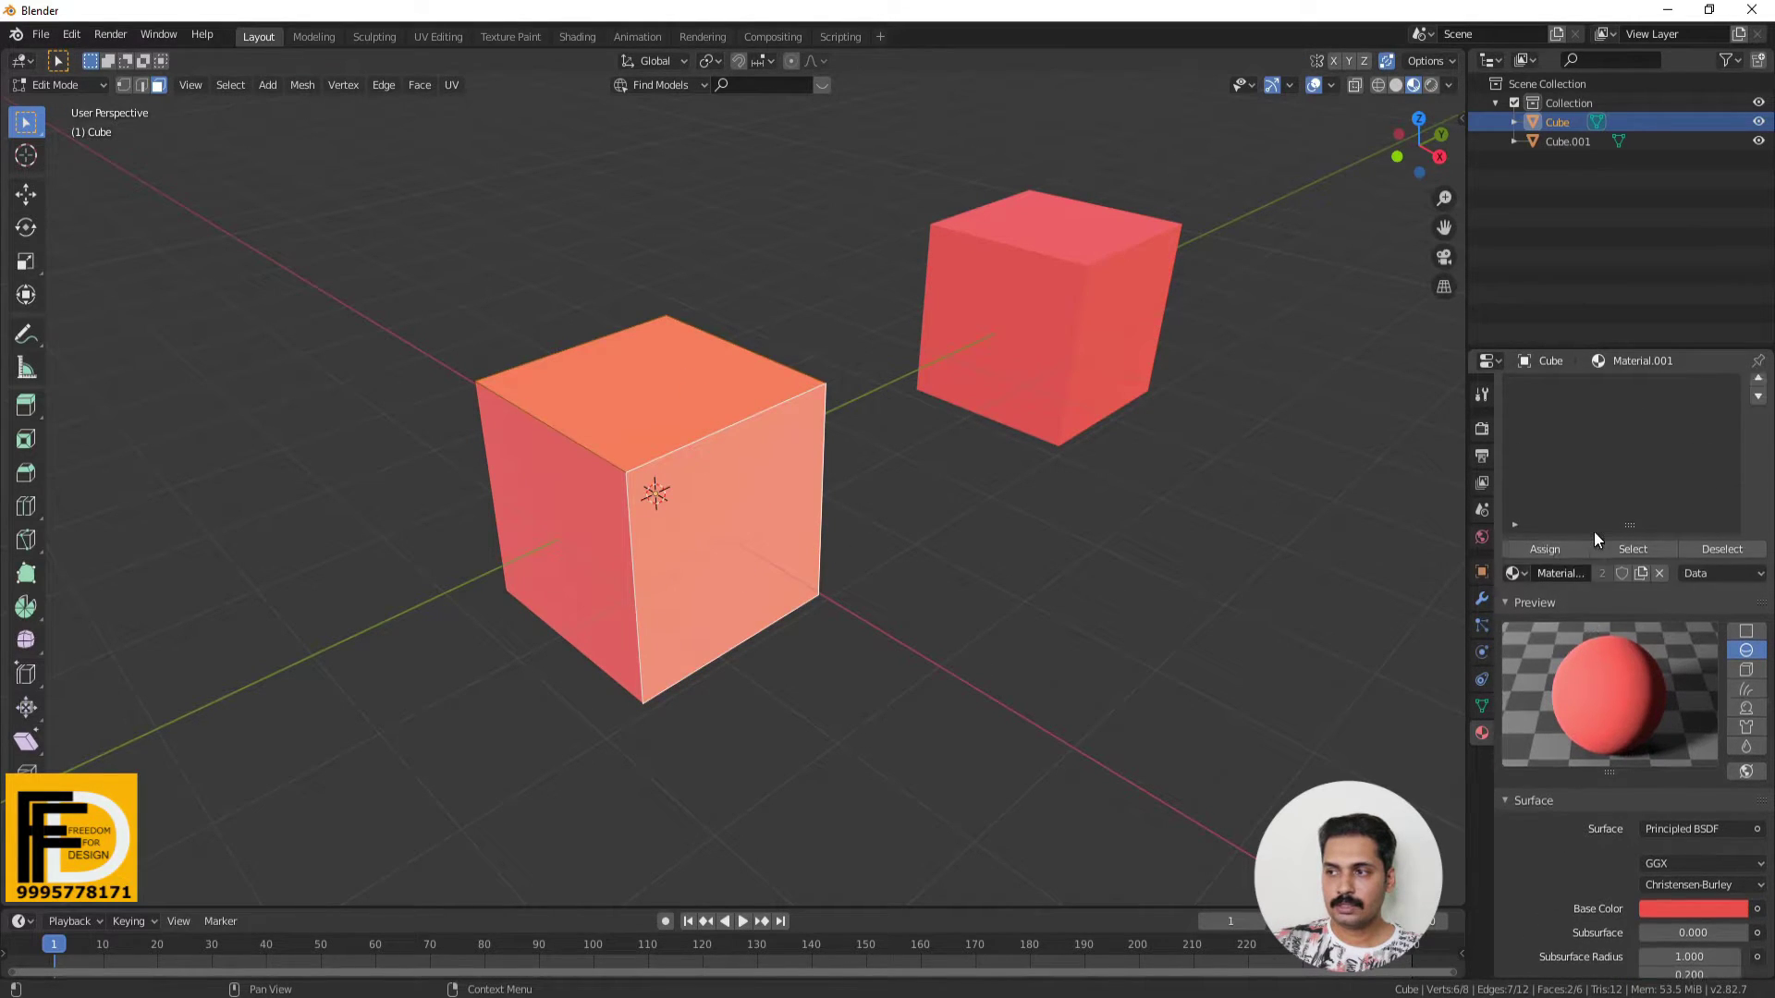
scroll(1594, 530, up, 2)
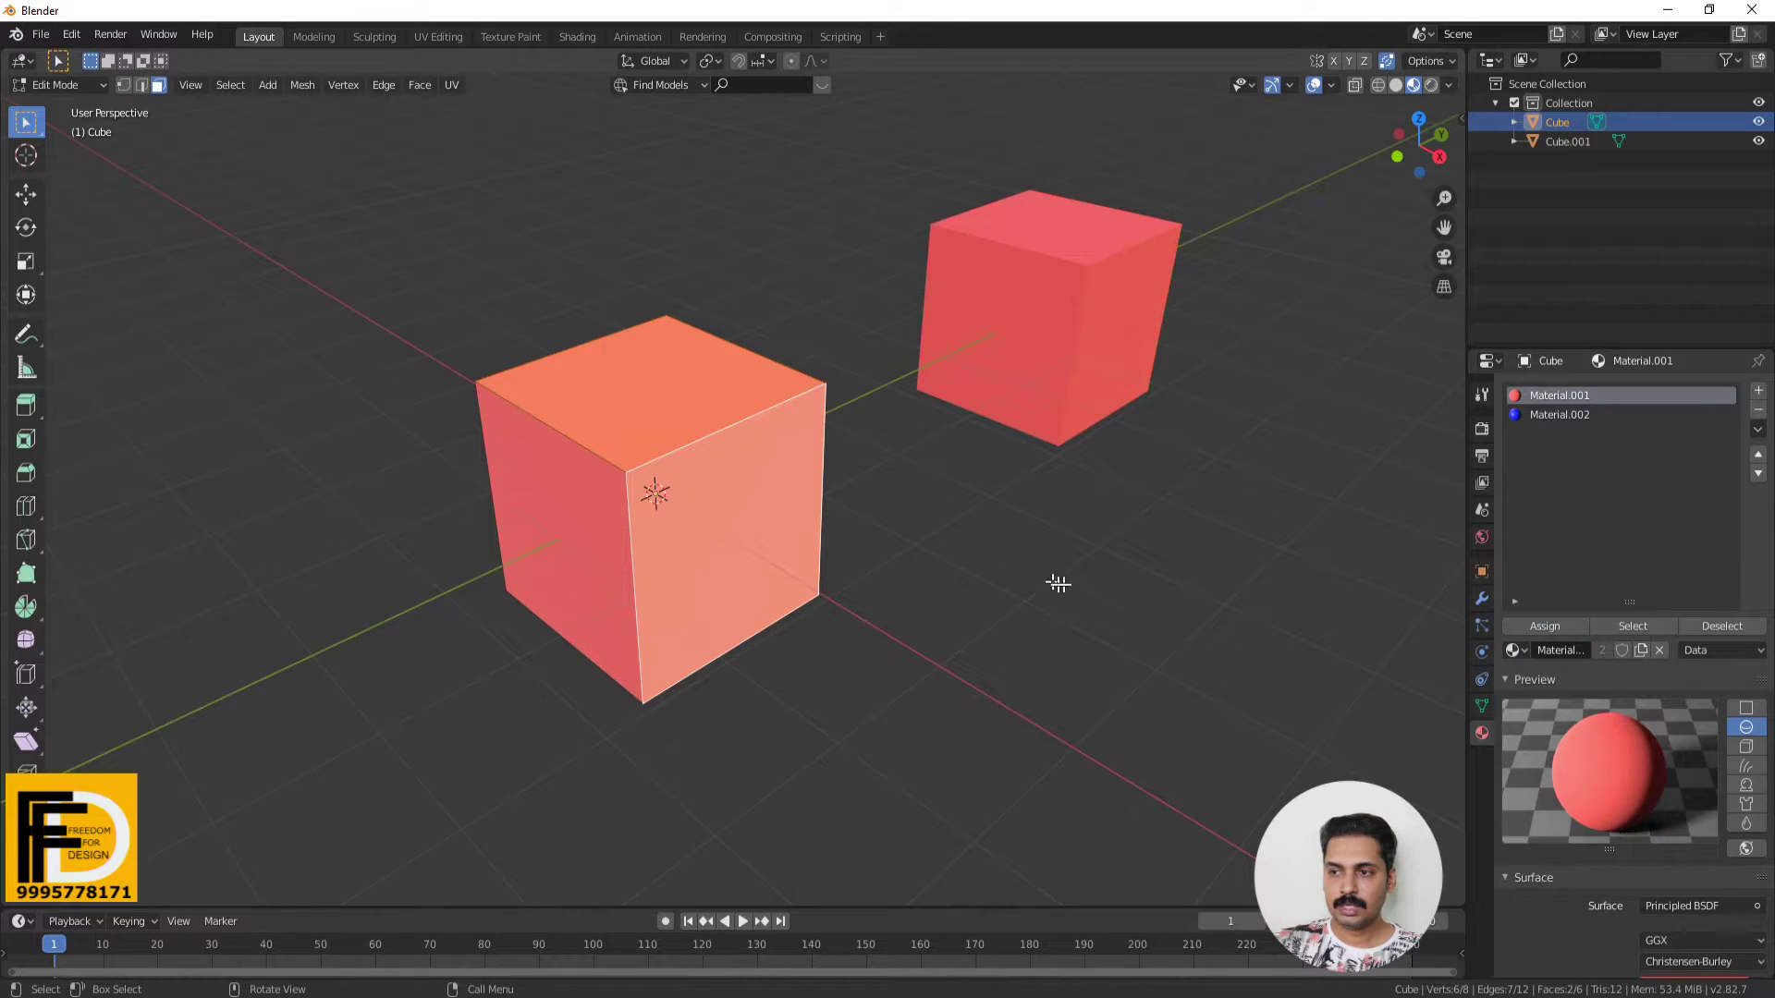
click(1584, 418)
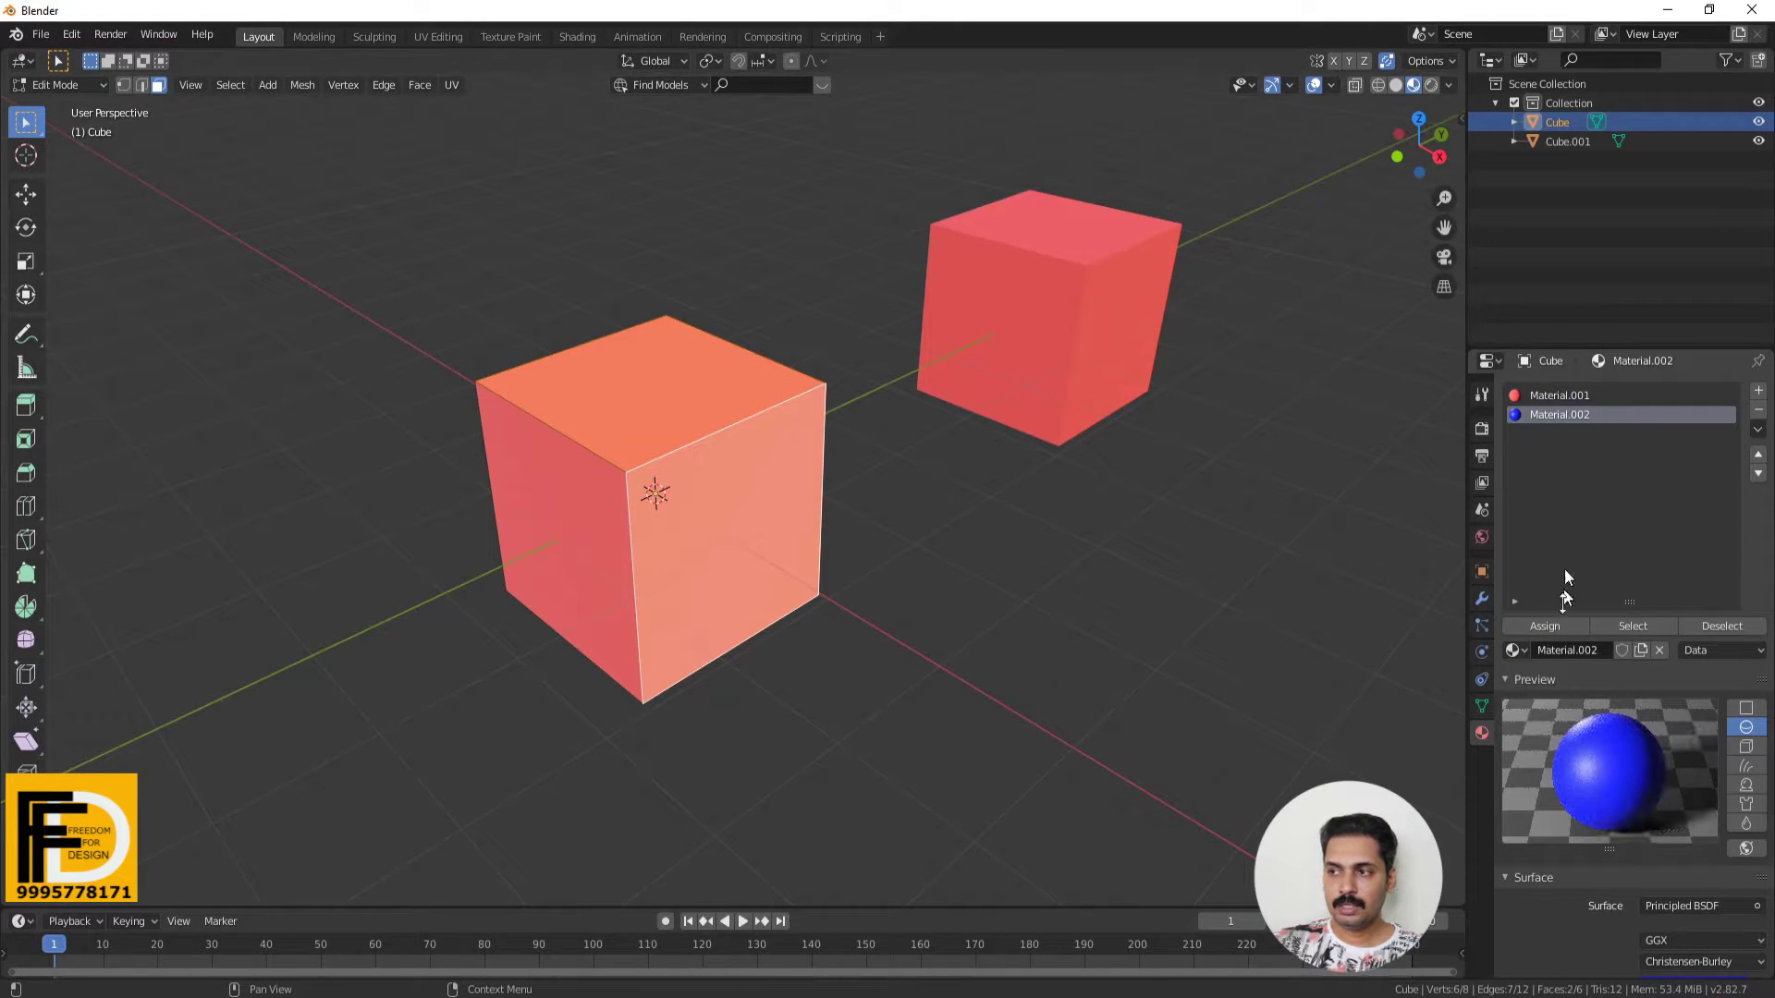
click(1553, 626)
click(886, 531)
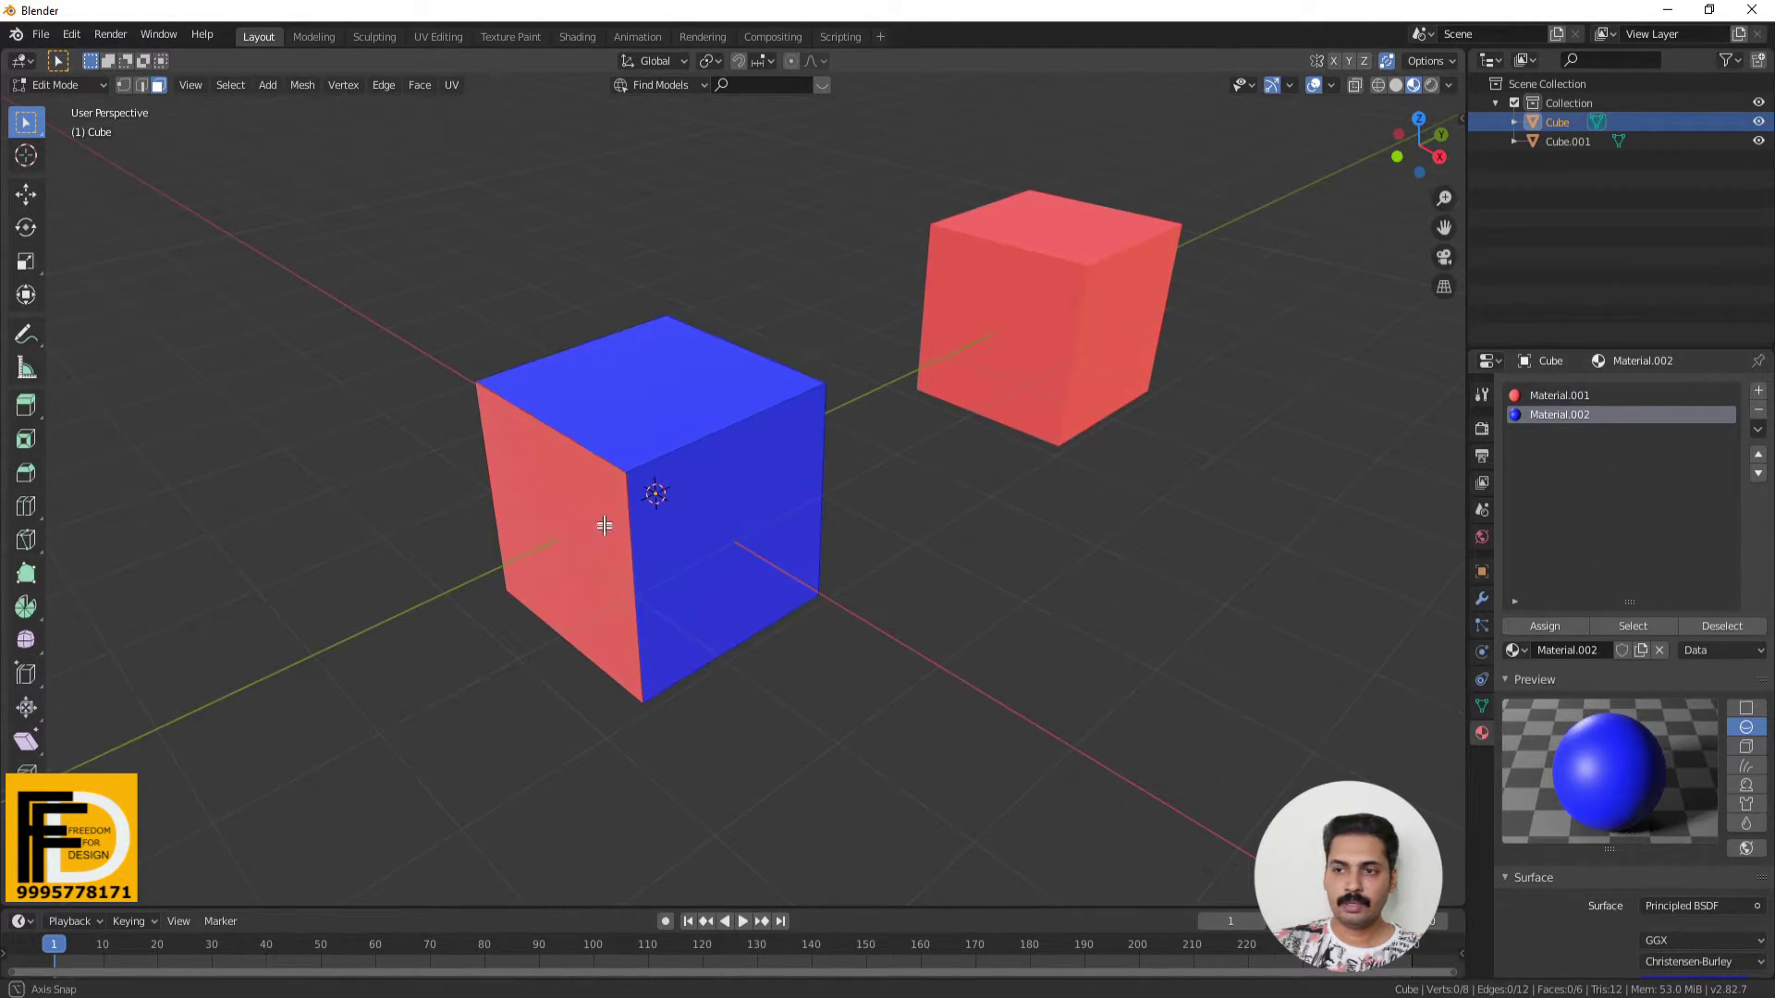
mouse_move(602, 519)
middle_down()
mouse_move(894, 484)
mouse_move(639, 497)
mouse_move(615, 528)
mouse_move(543, 504)
middle_up()
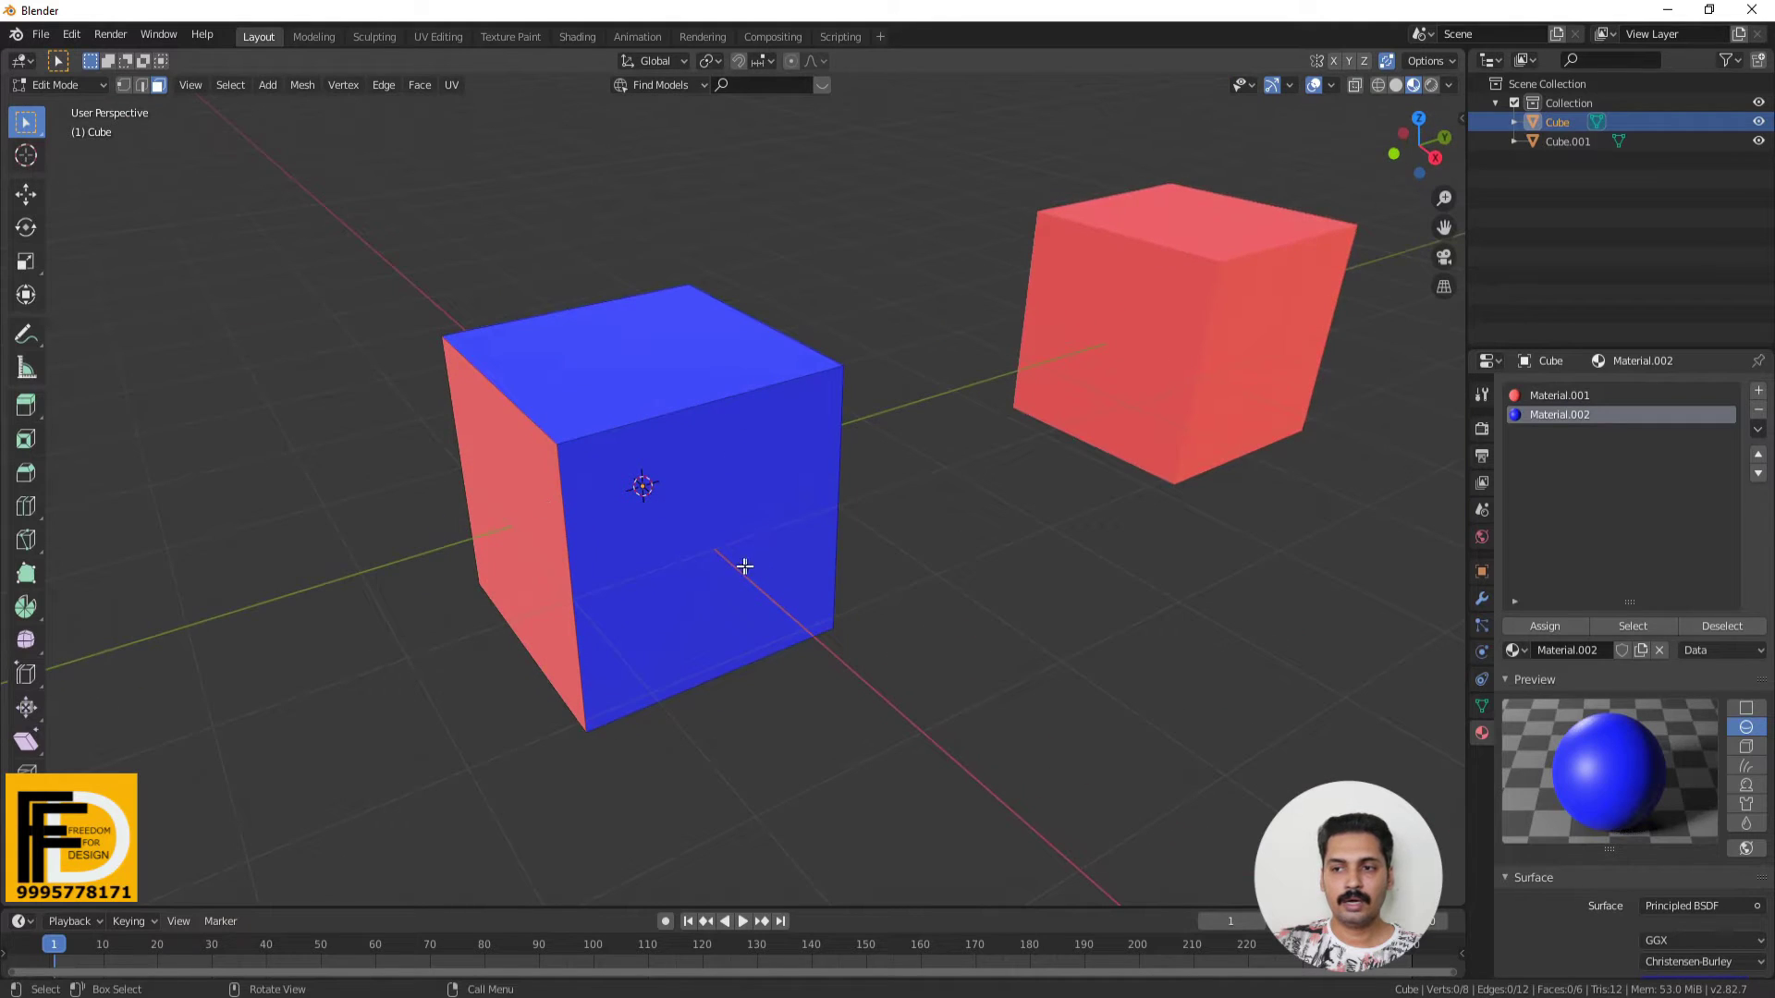
In Object Mode, delete both material slots from Cube and the one slot from Cube.001.
scroll(730, 559, down, 3)
scroll(1609, 555, down, 5)
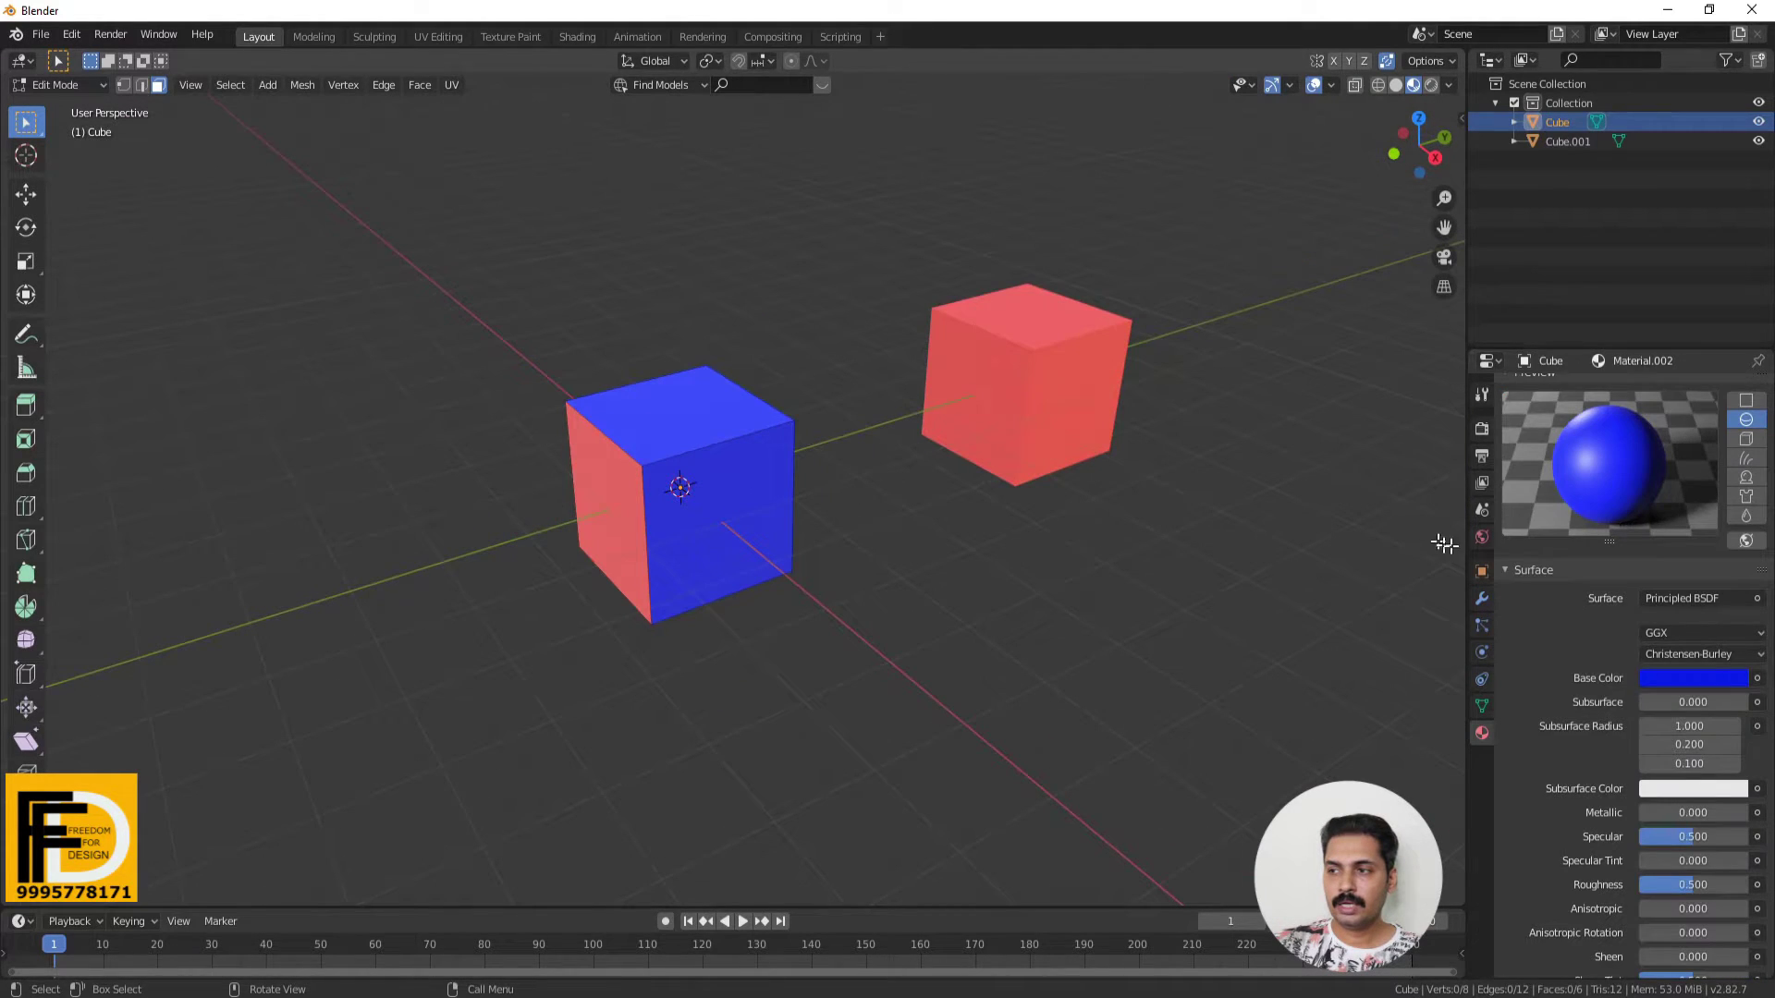
scroll(1688, 496, up, 3)
scroll(1686, 498, up, 3)
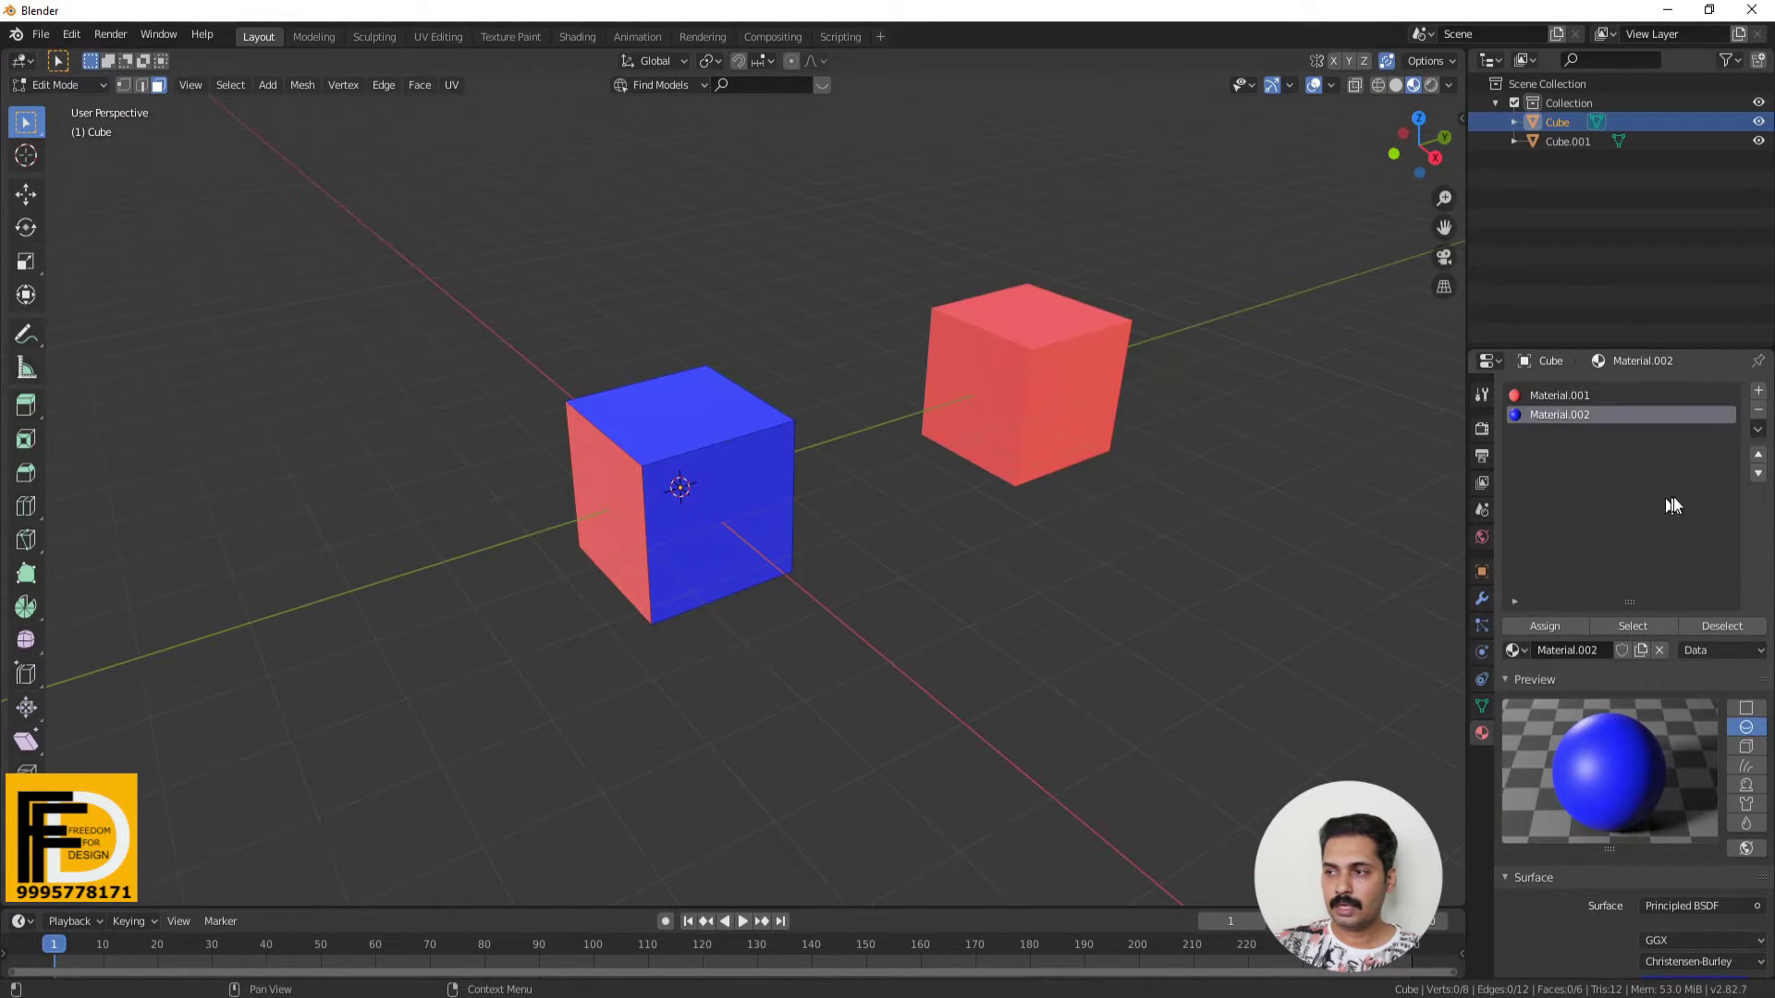
click(1760, 416)
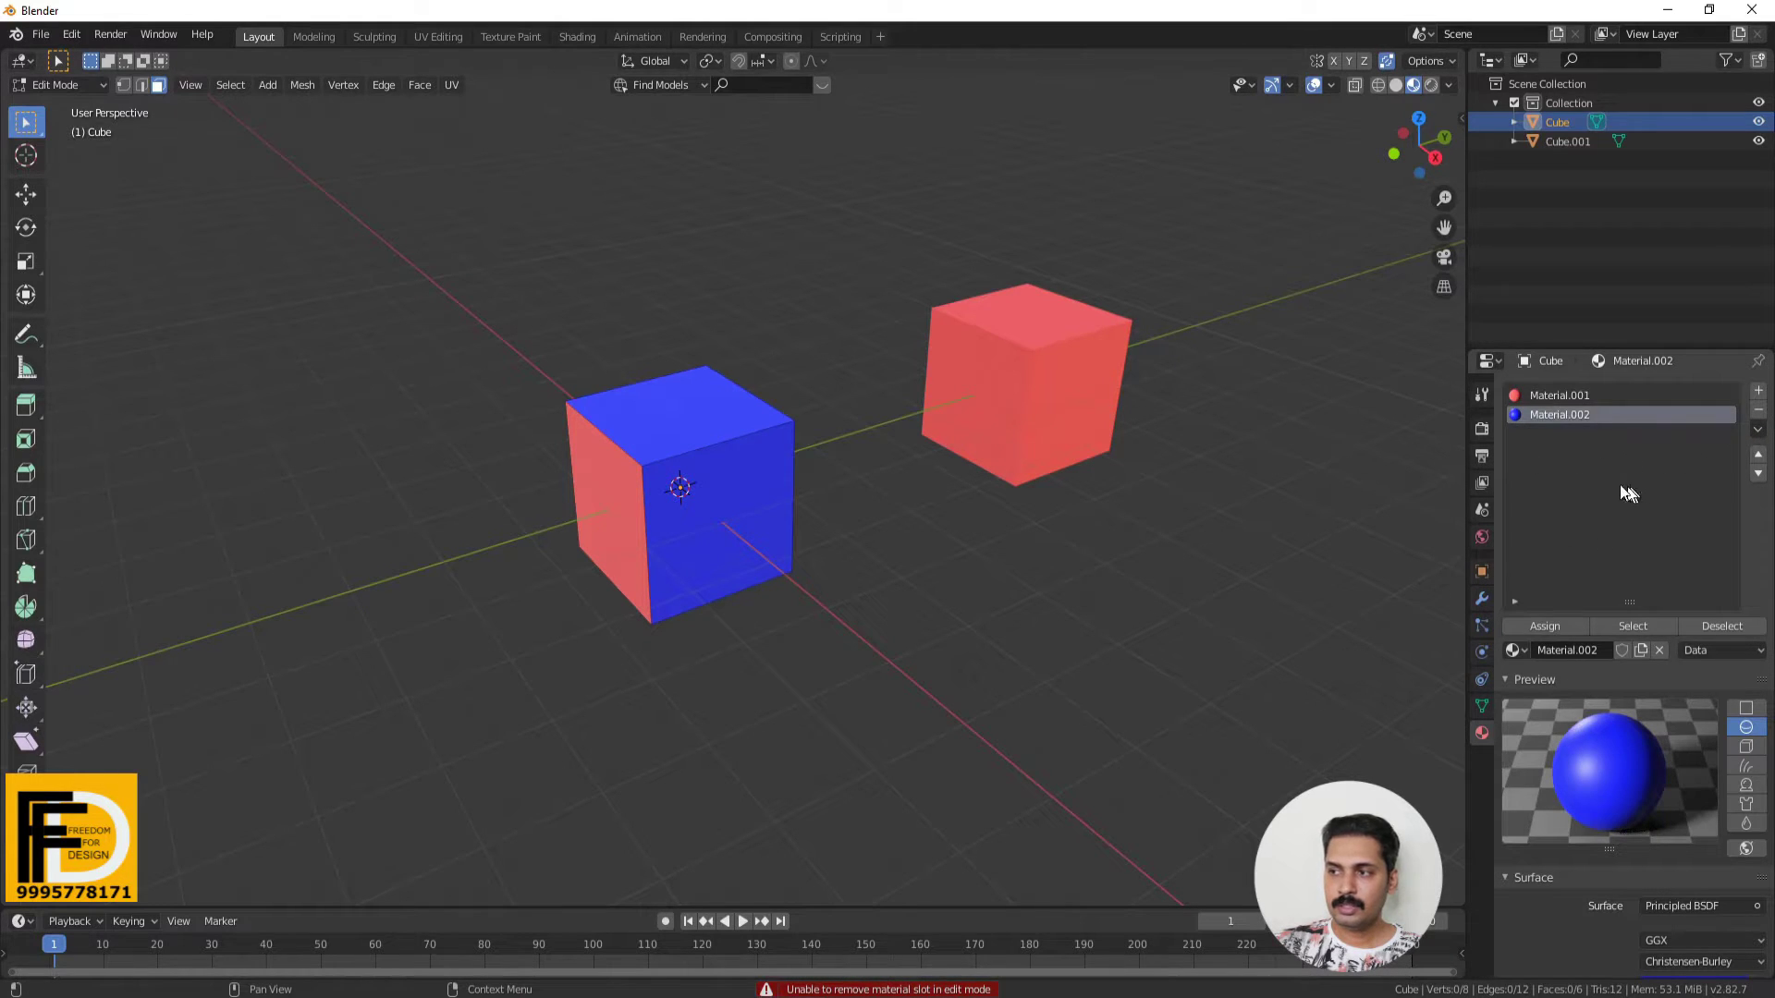
click(1758, 410)
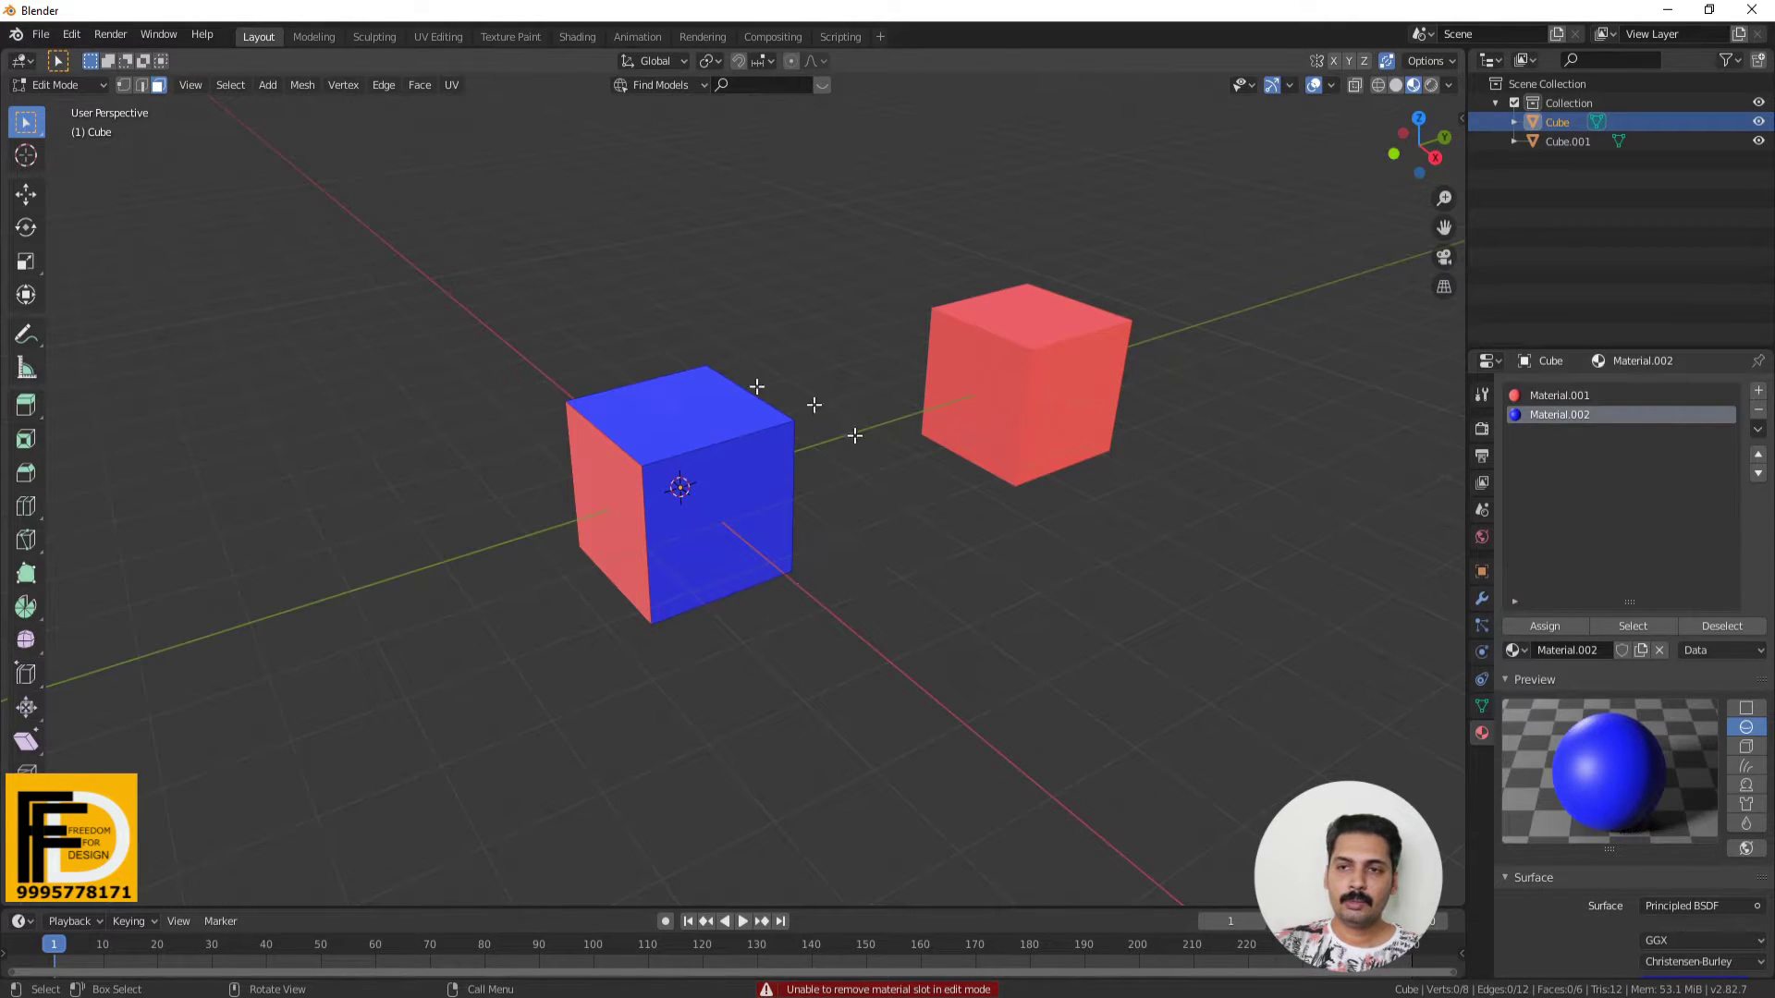
key(Tab)
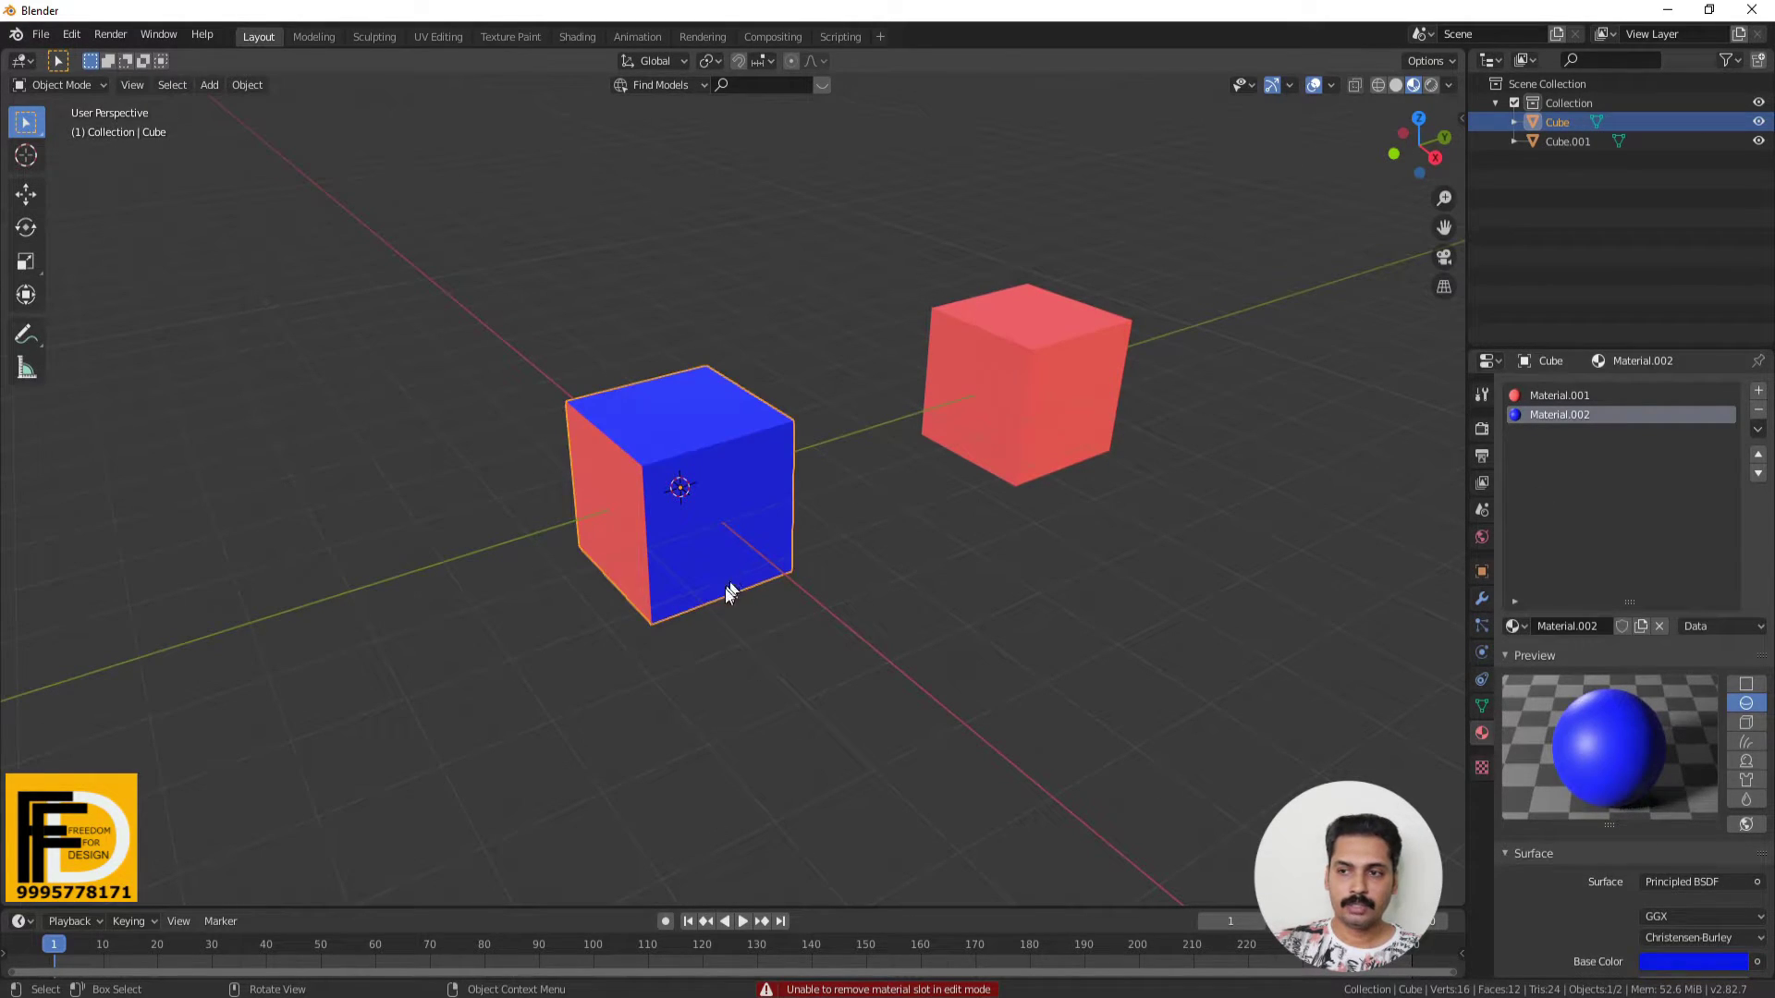
click(754, 644)
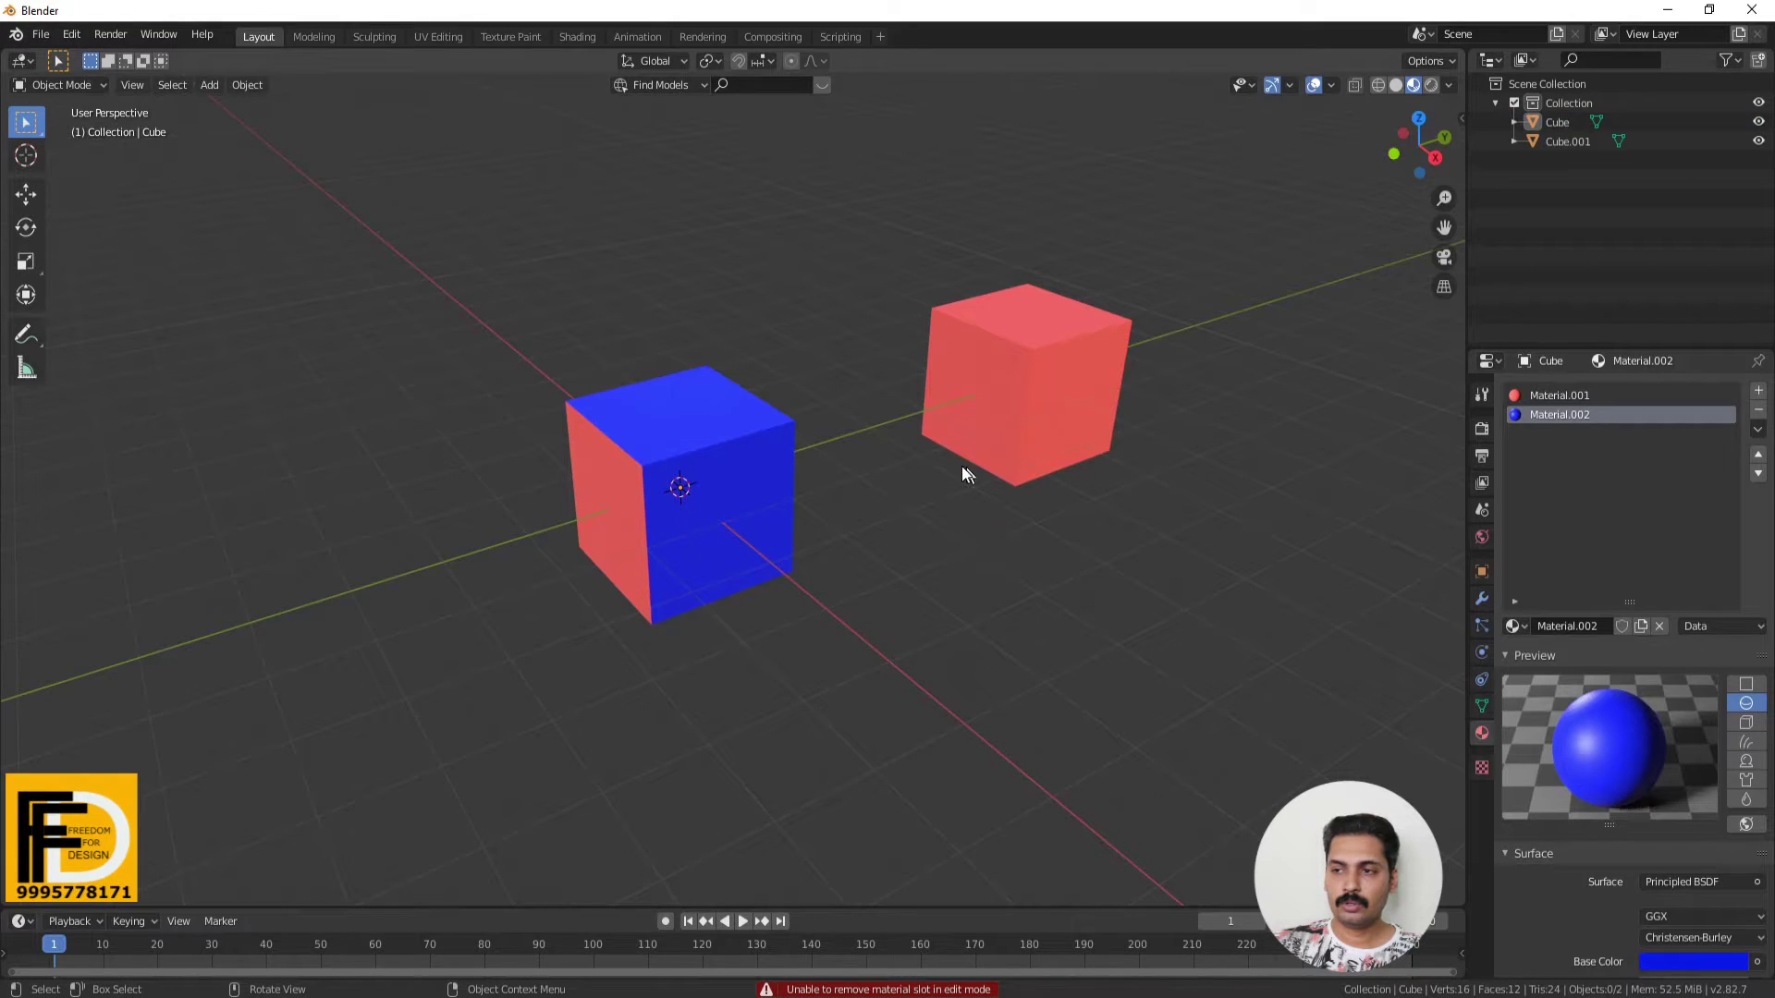
click(1758, 412)
click(1758, 413)
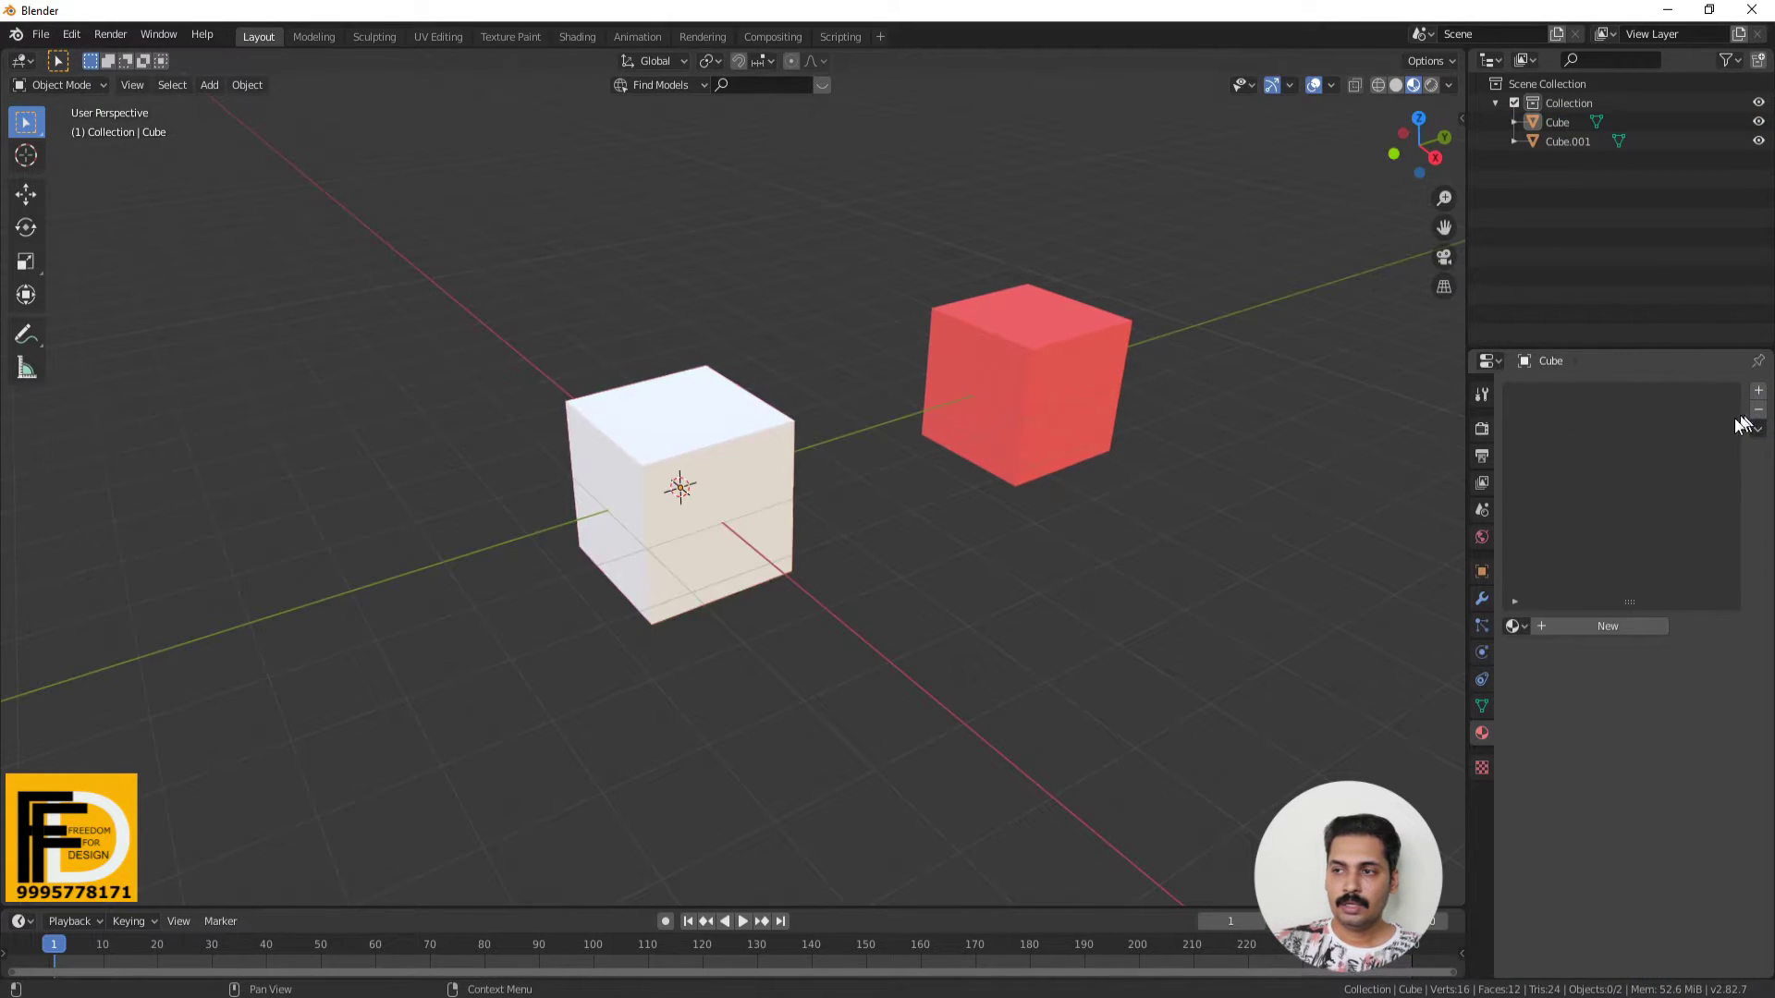
click(1061, 408)
click(1758, 409)
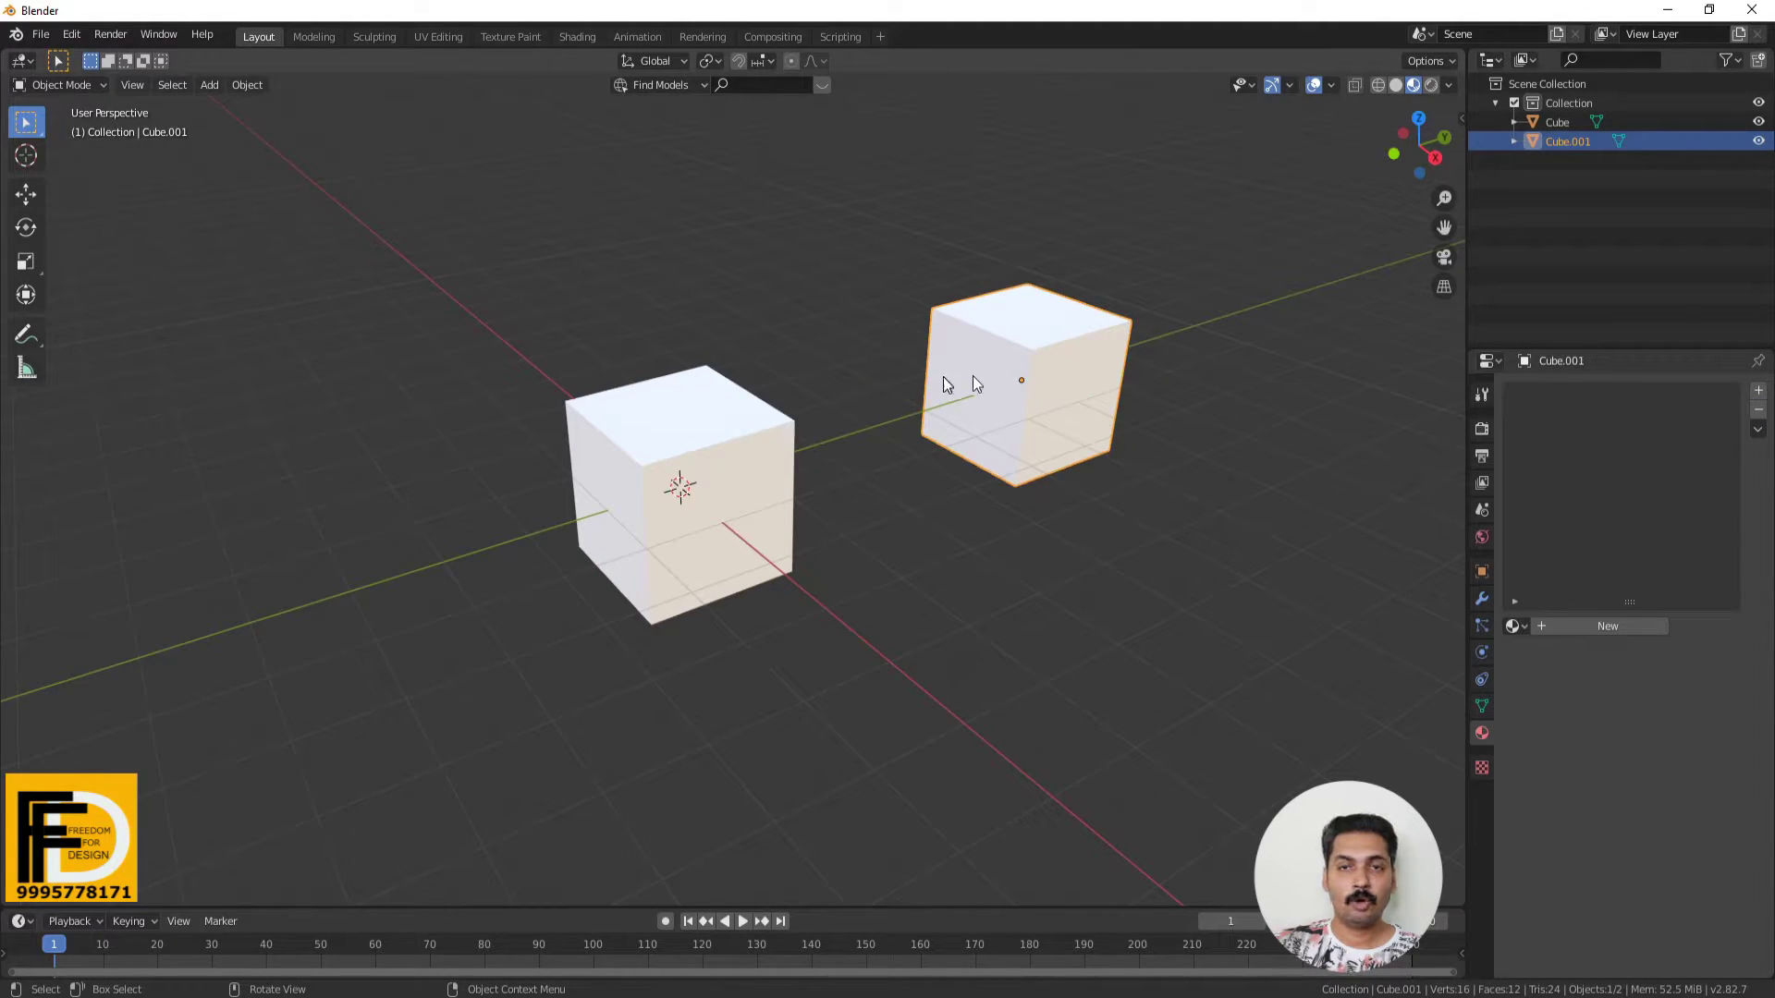
Give the left cube blue Material.002, plus red Material.001 in a second slot.
click(1514, 626)
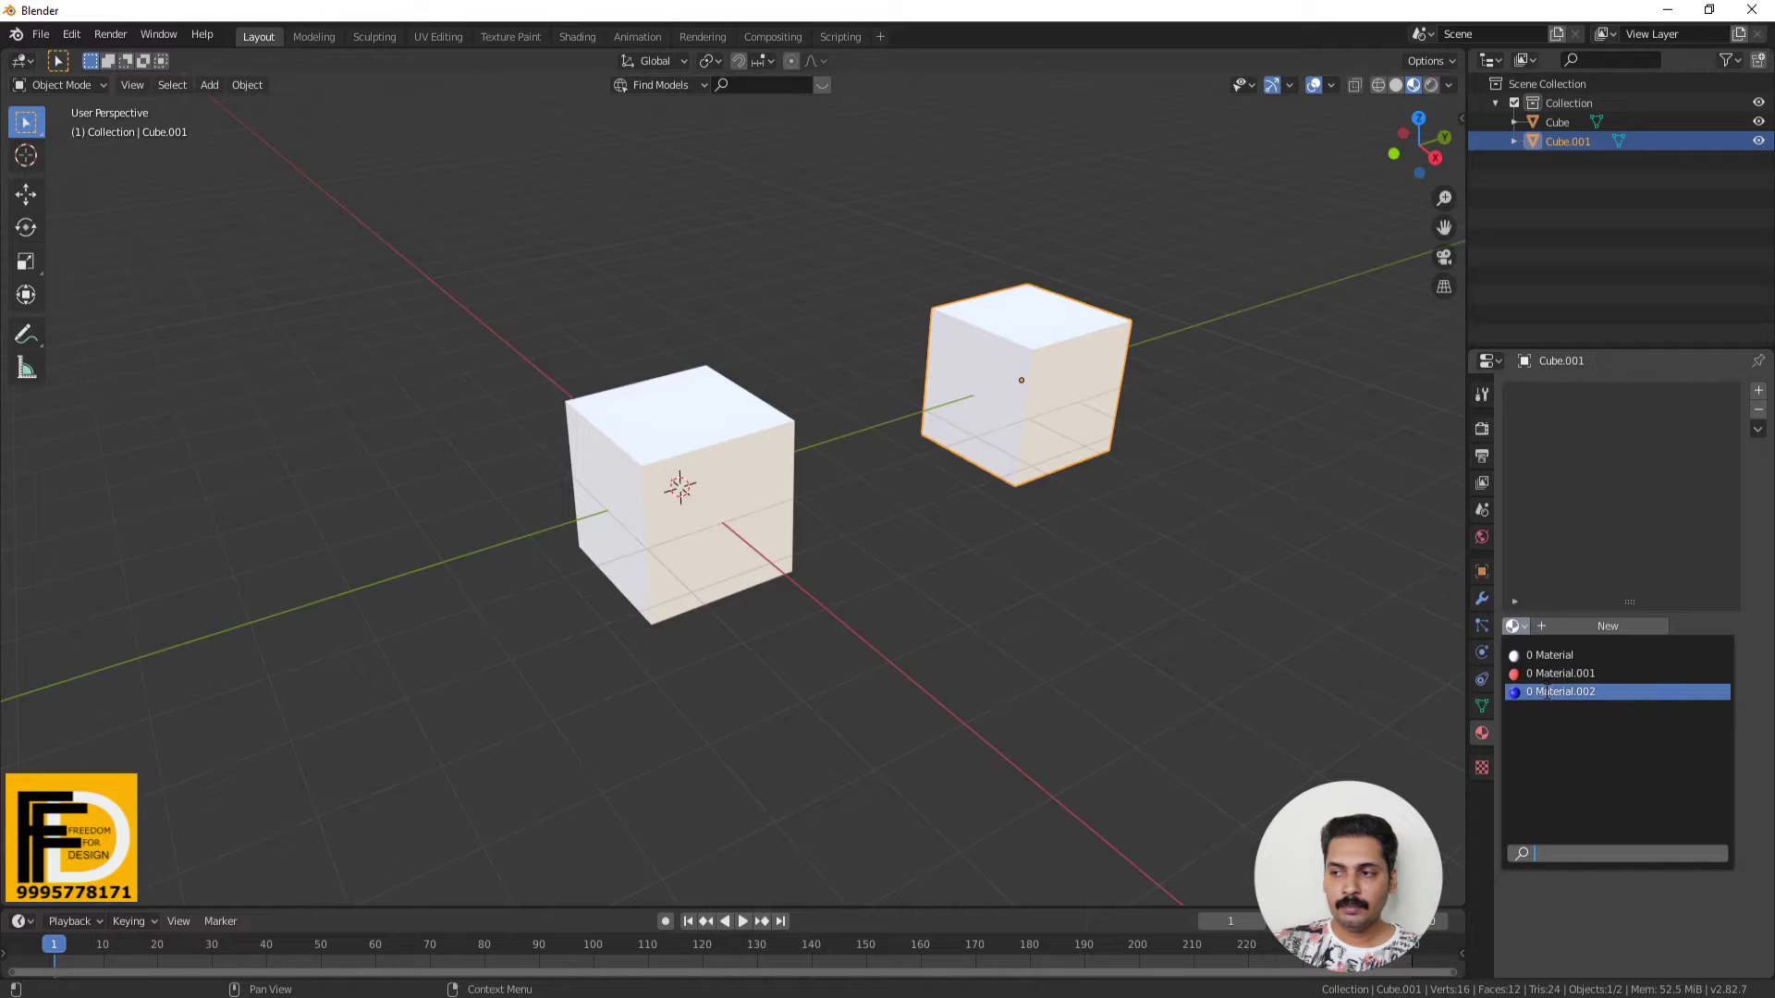
click(724, 436)
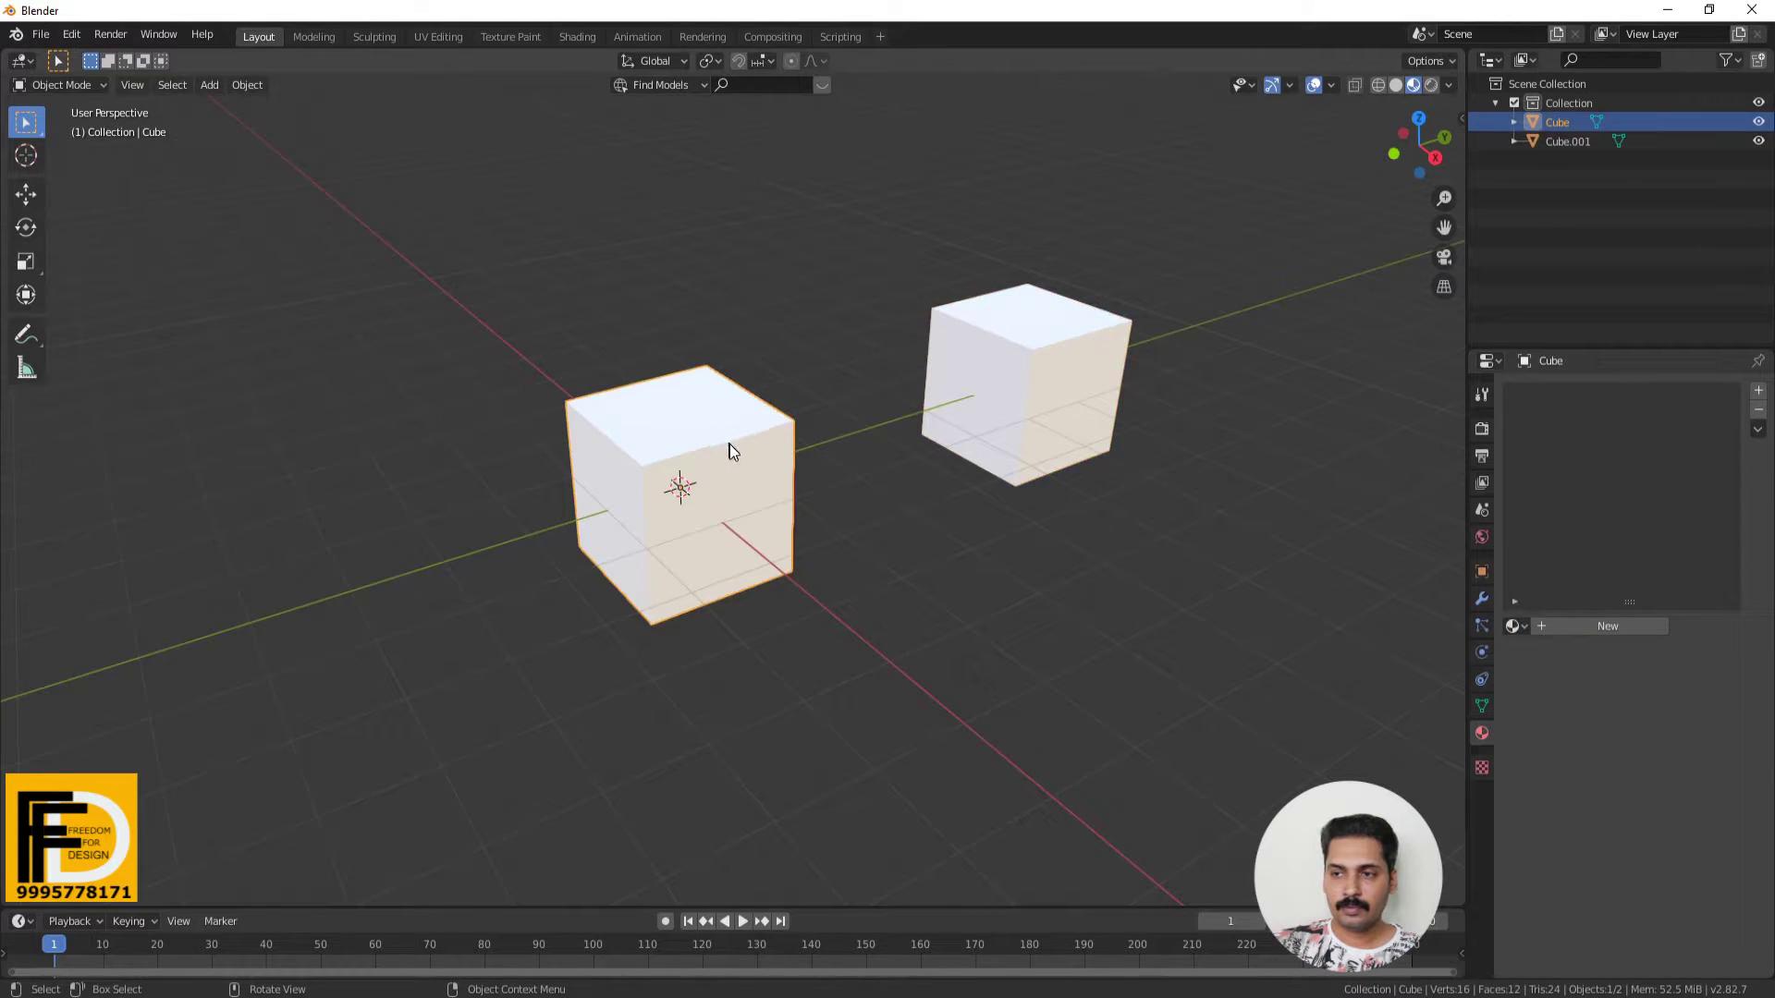
click(1526, 627)
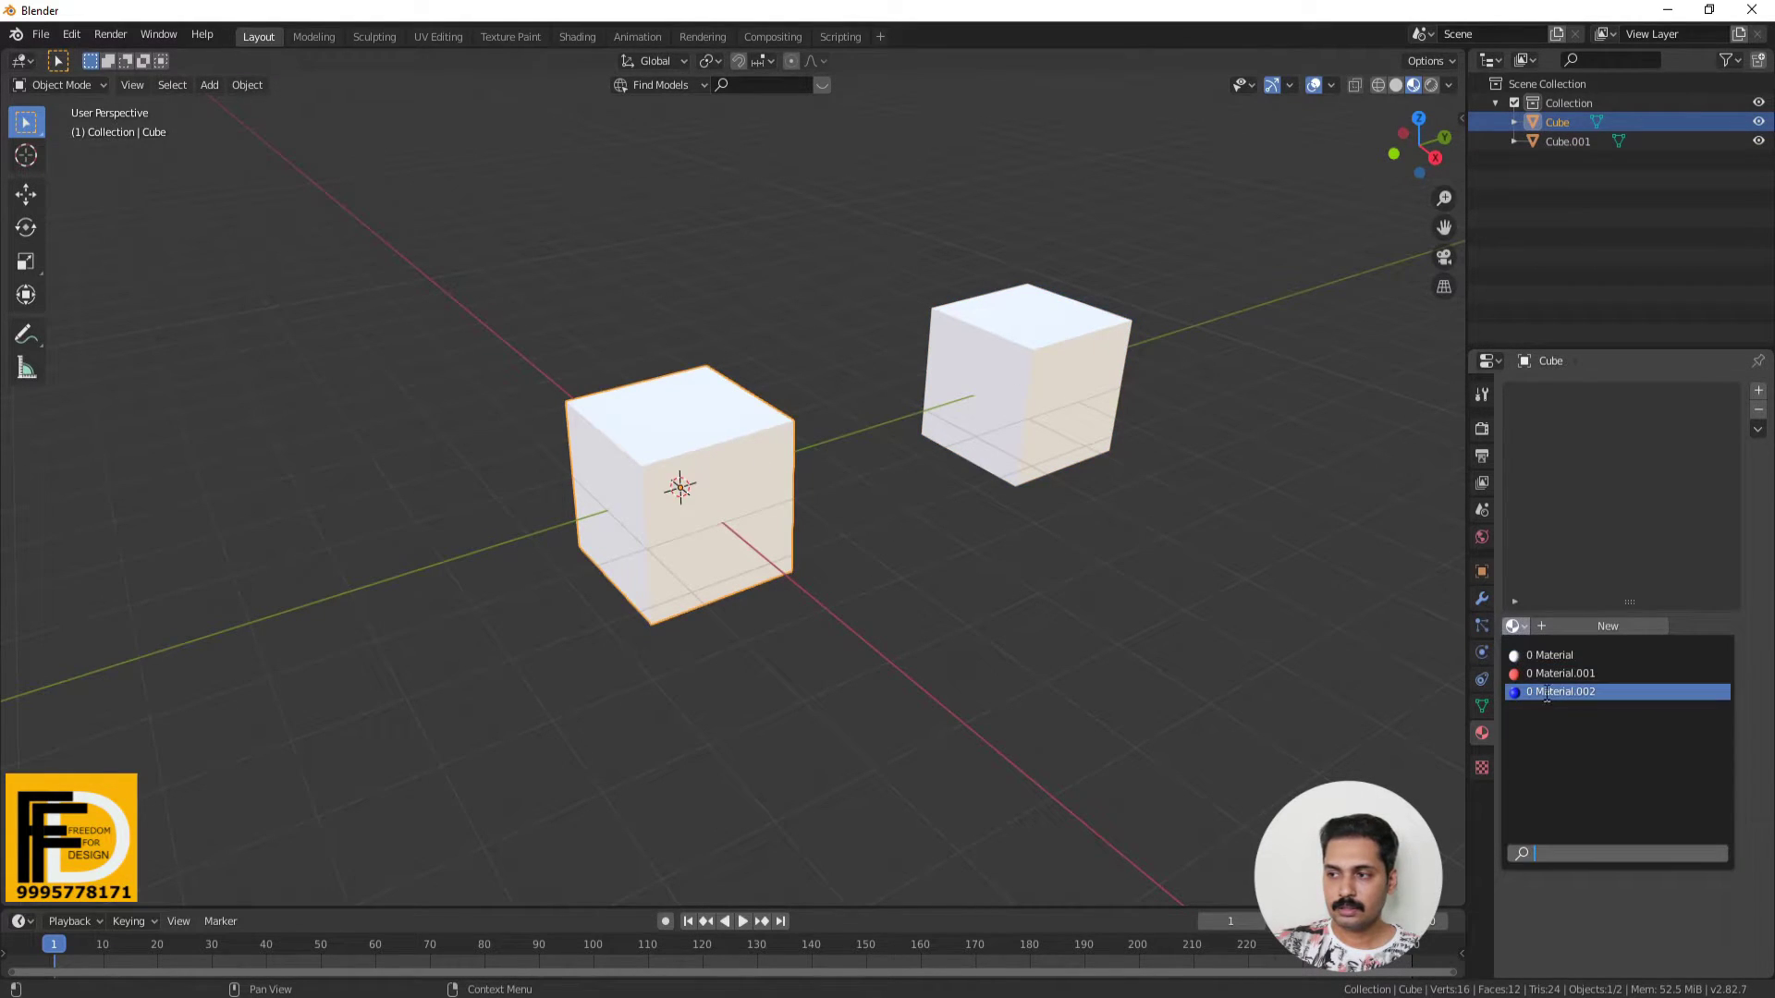
click(1545, 692)
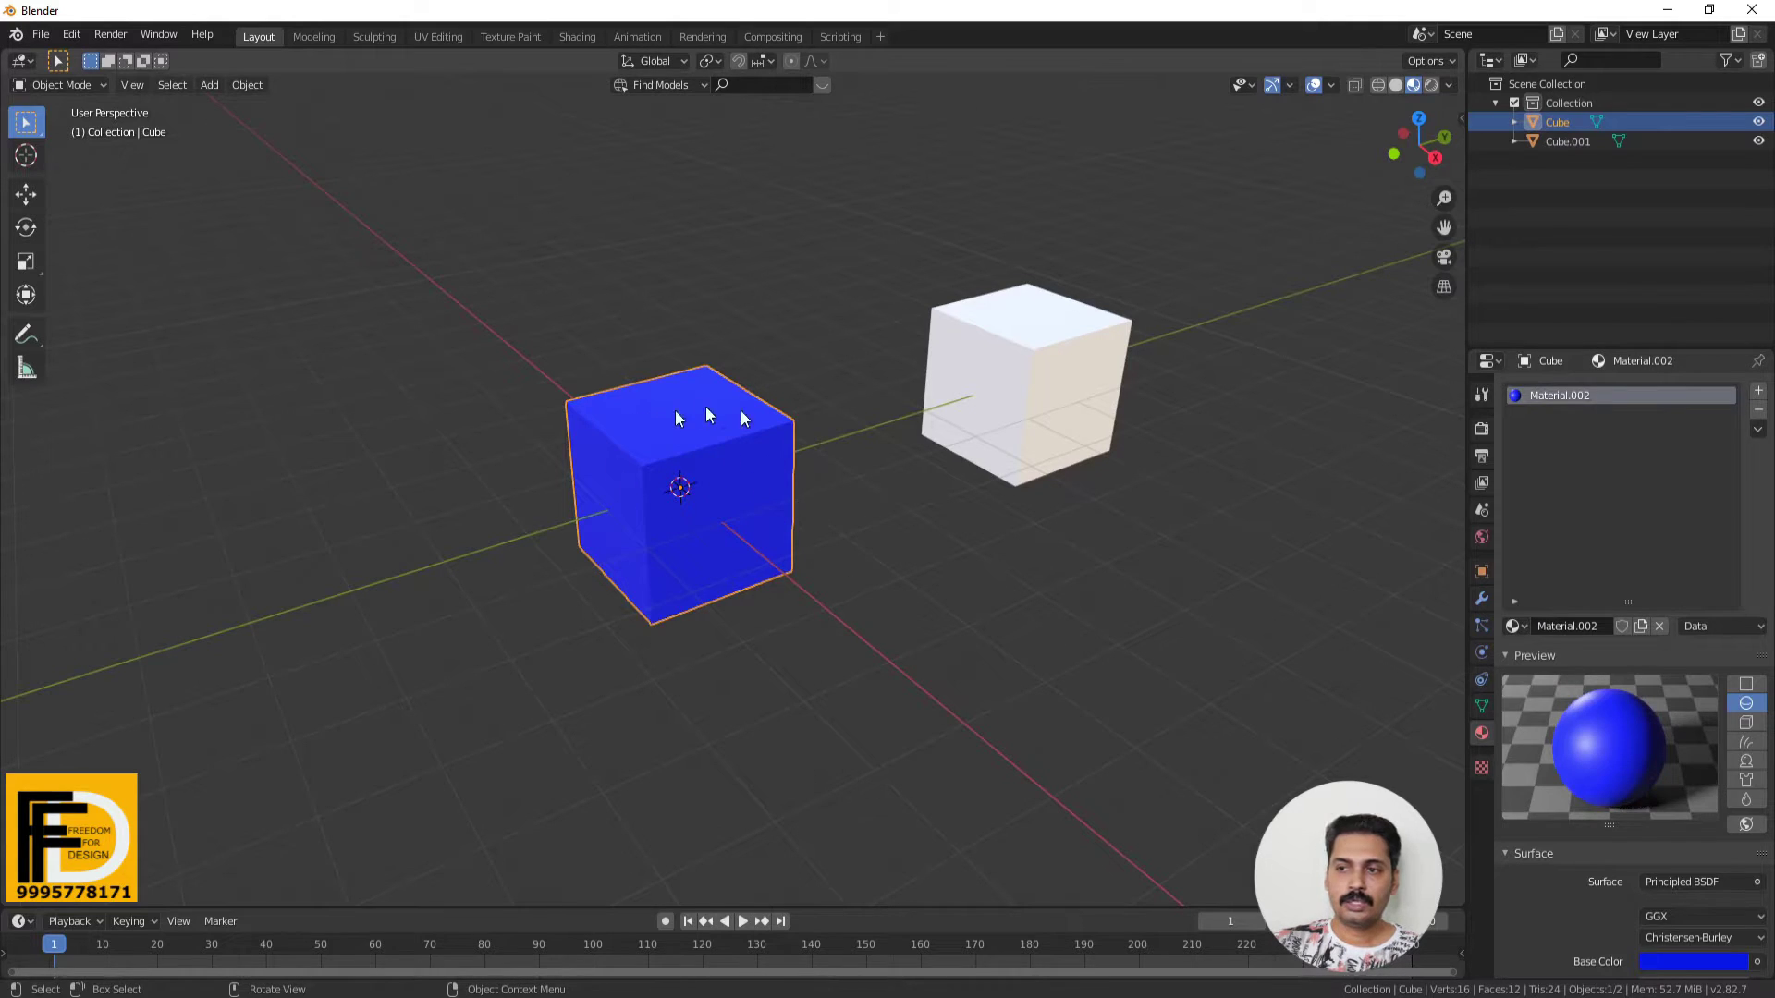
click(1760, 392)
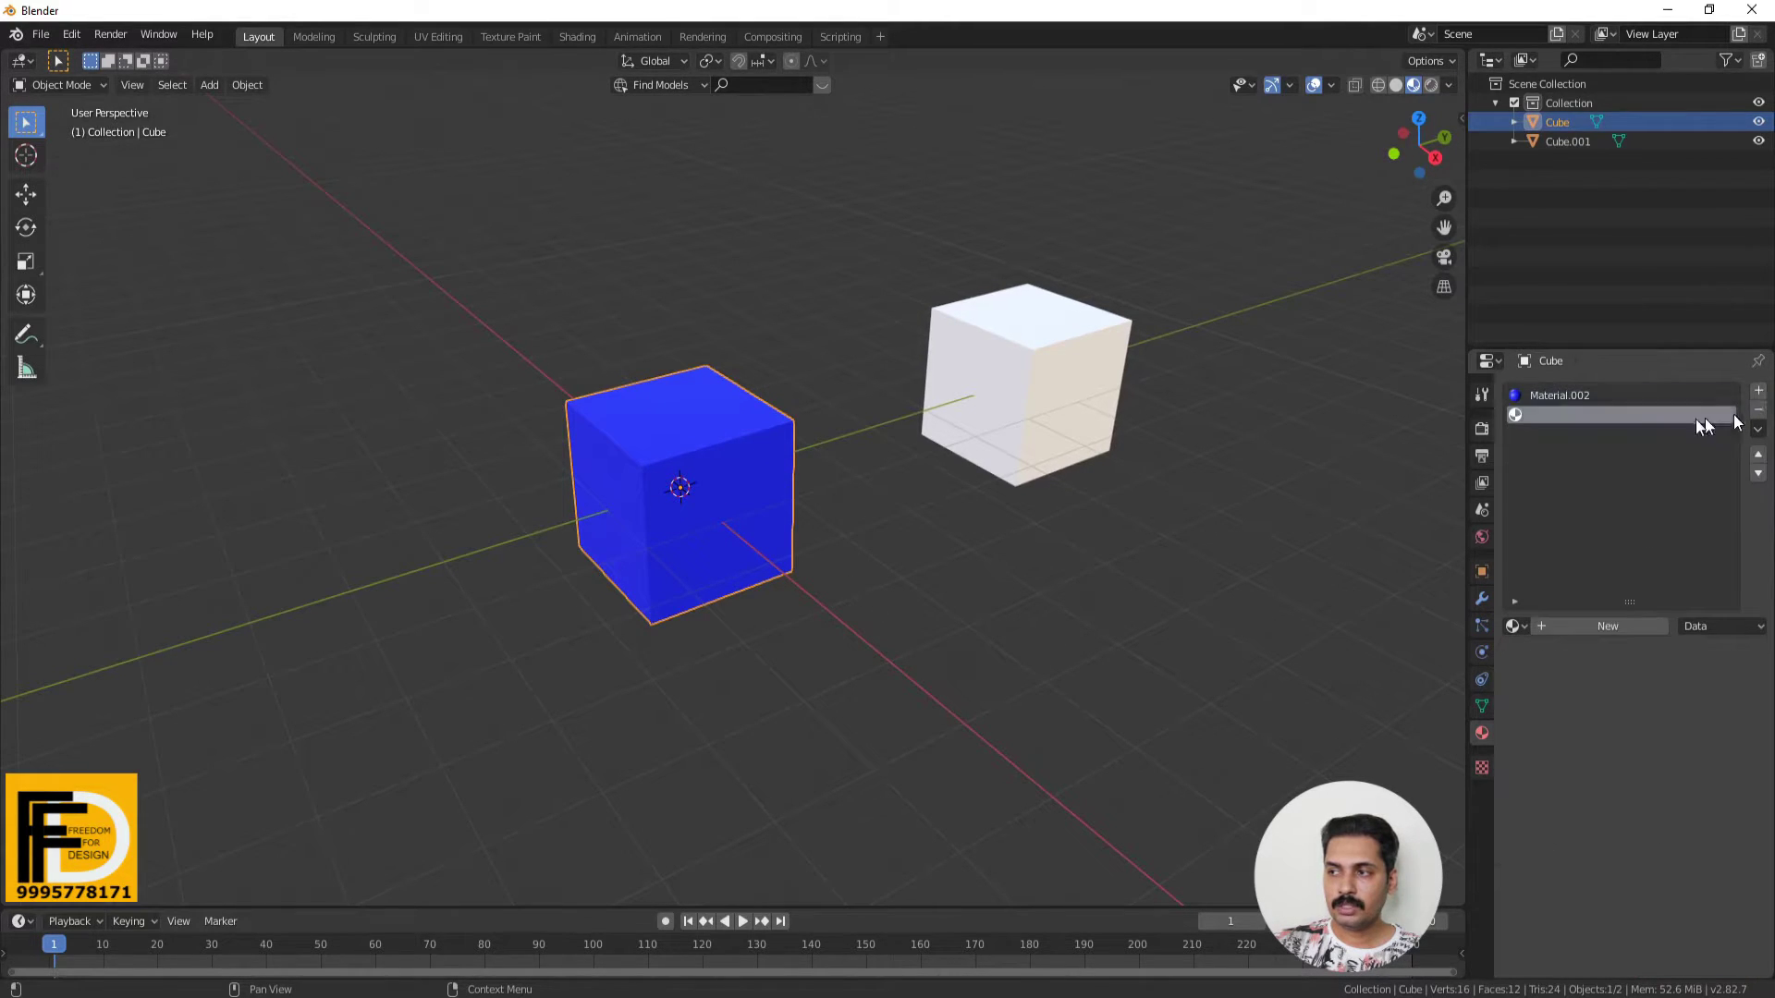
click(1517, 625)
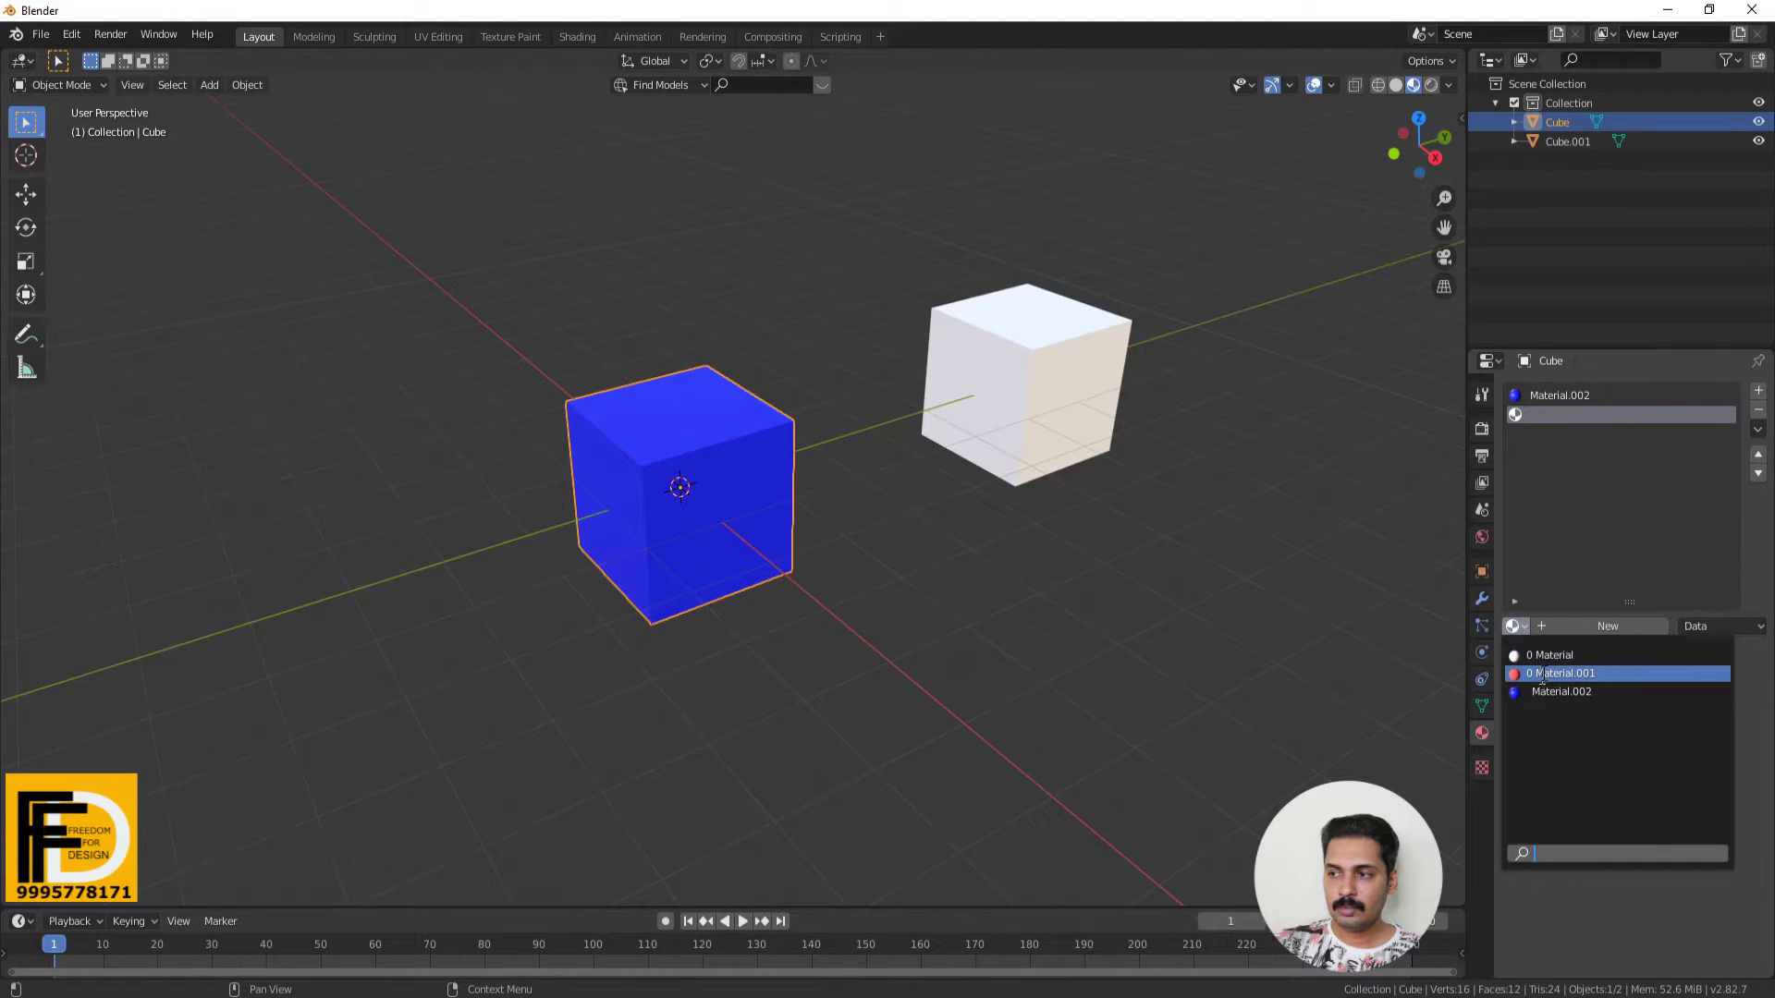
click(1542, 671)
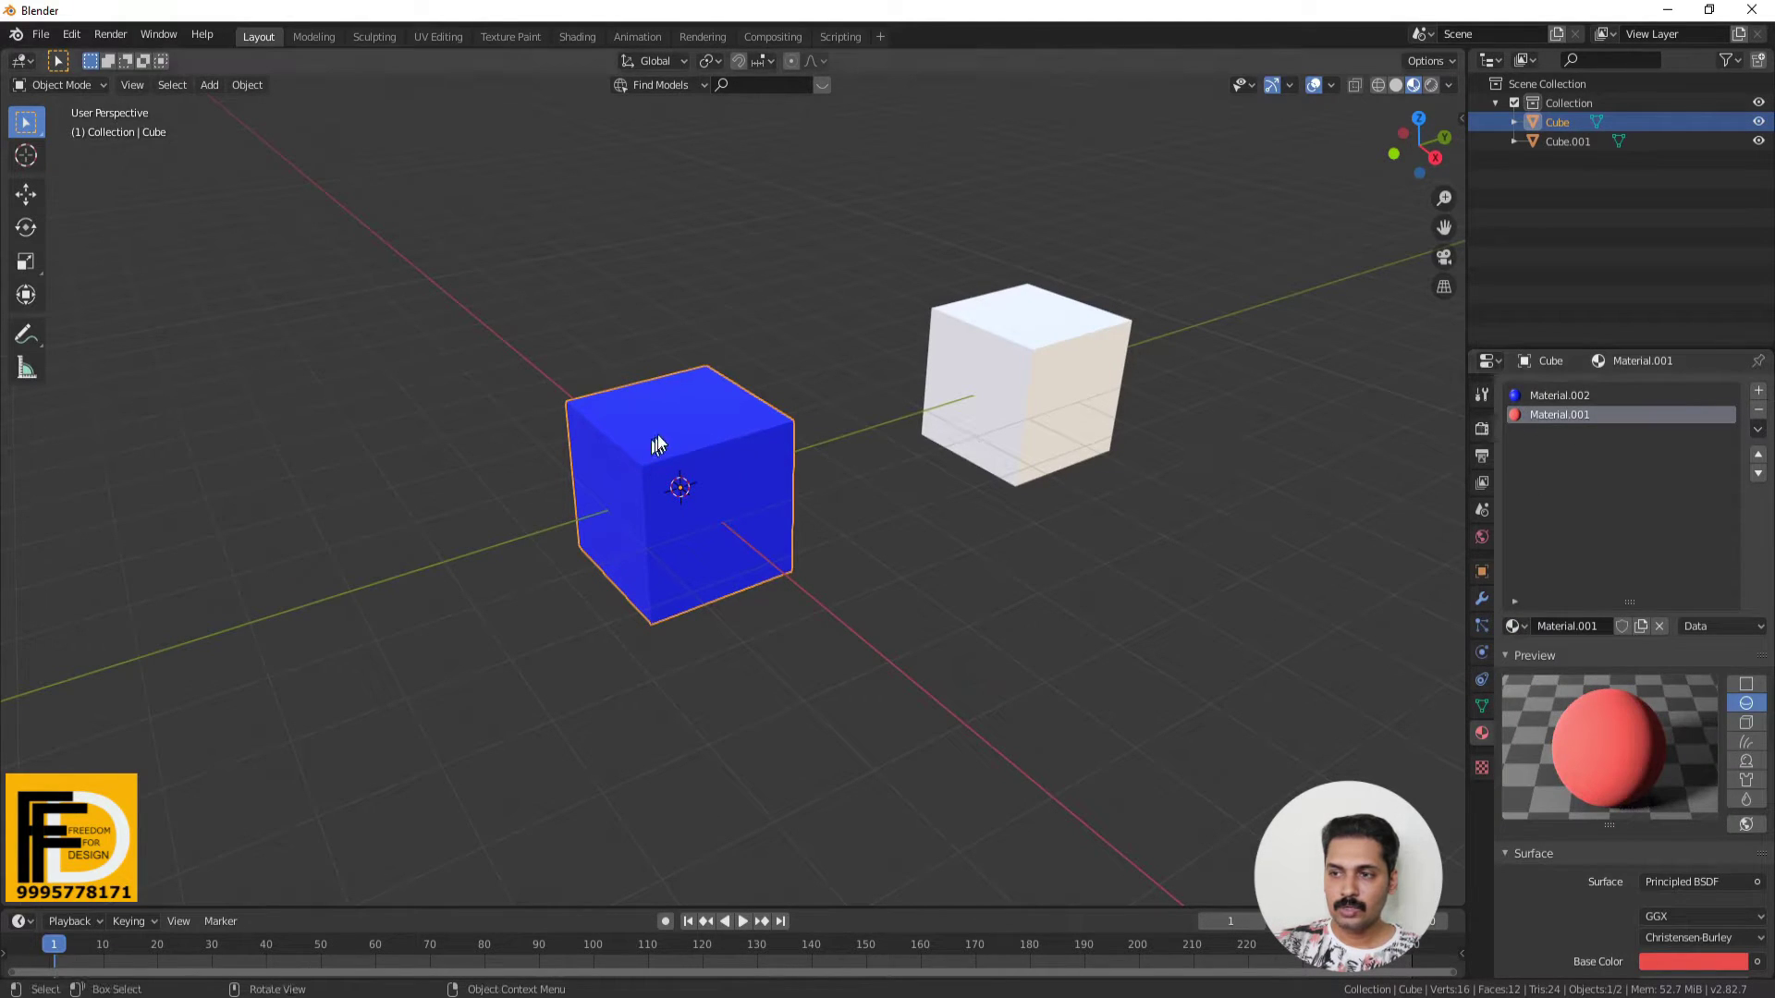
Assign red Material.001 to the cube's top and front faces.
key(Tab)
click(698, 427)
shift+click(726, 496)
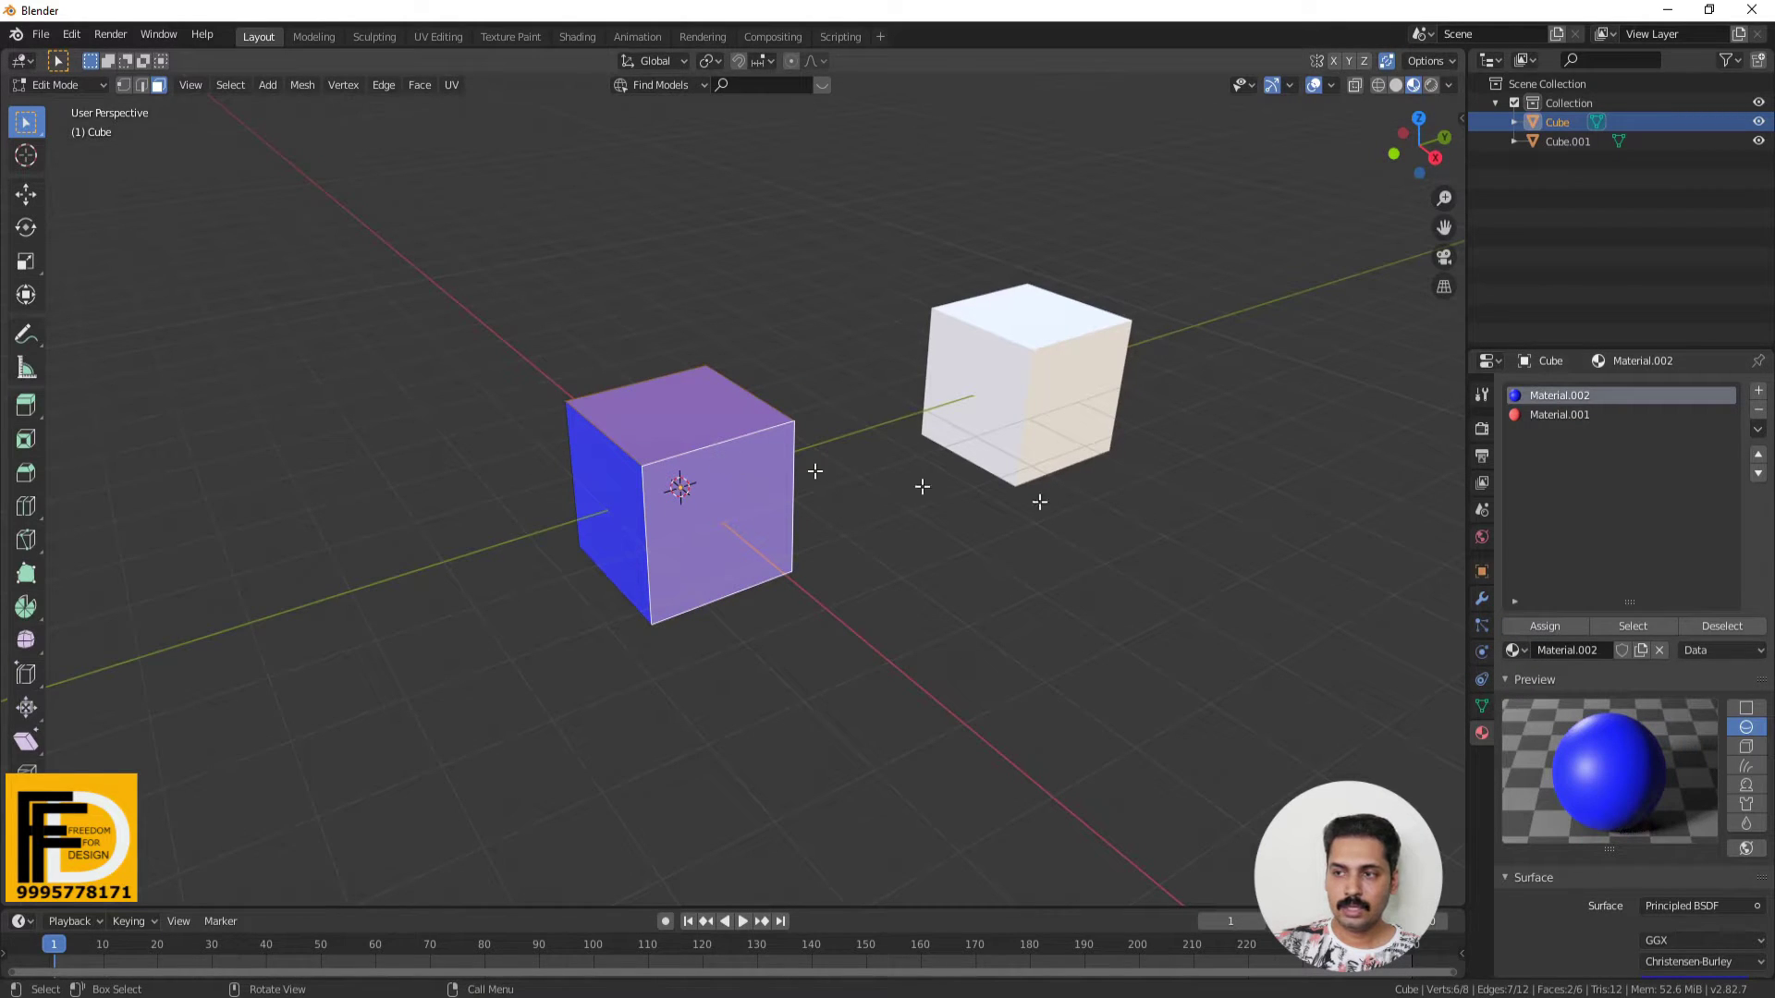
click(1559, 414)
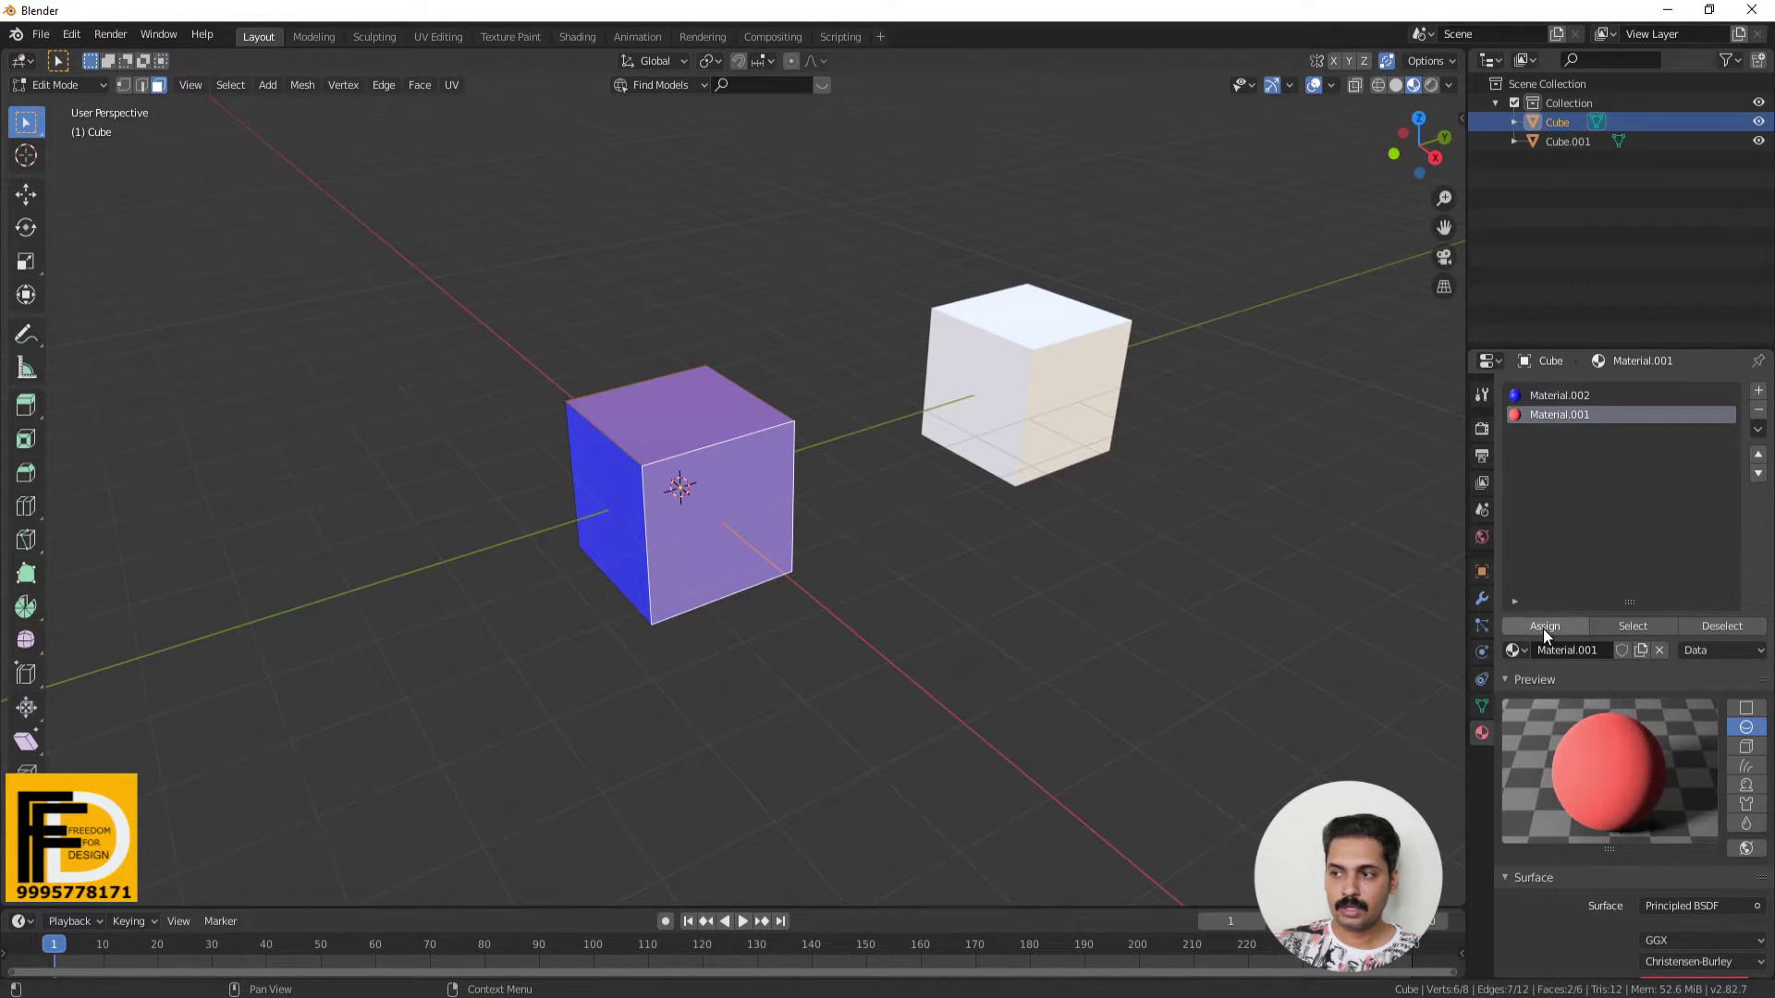
click(1544, 628)
key(Tab)
click(748, 631)
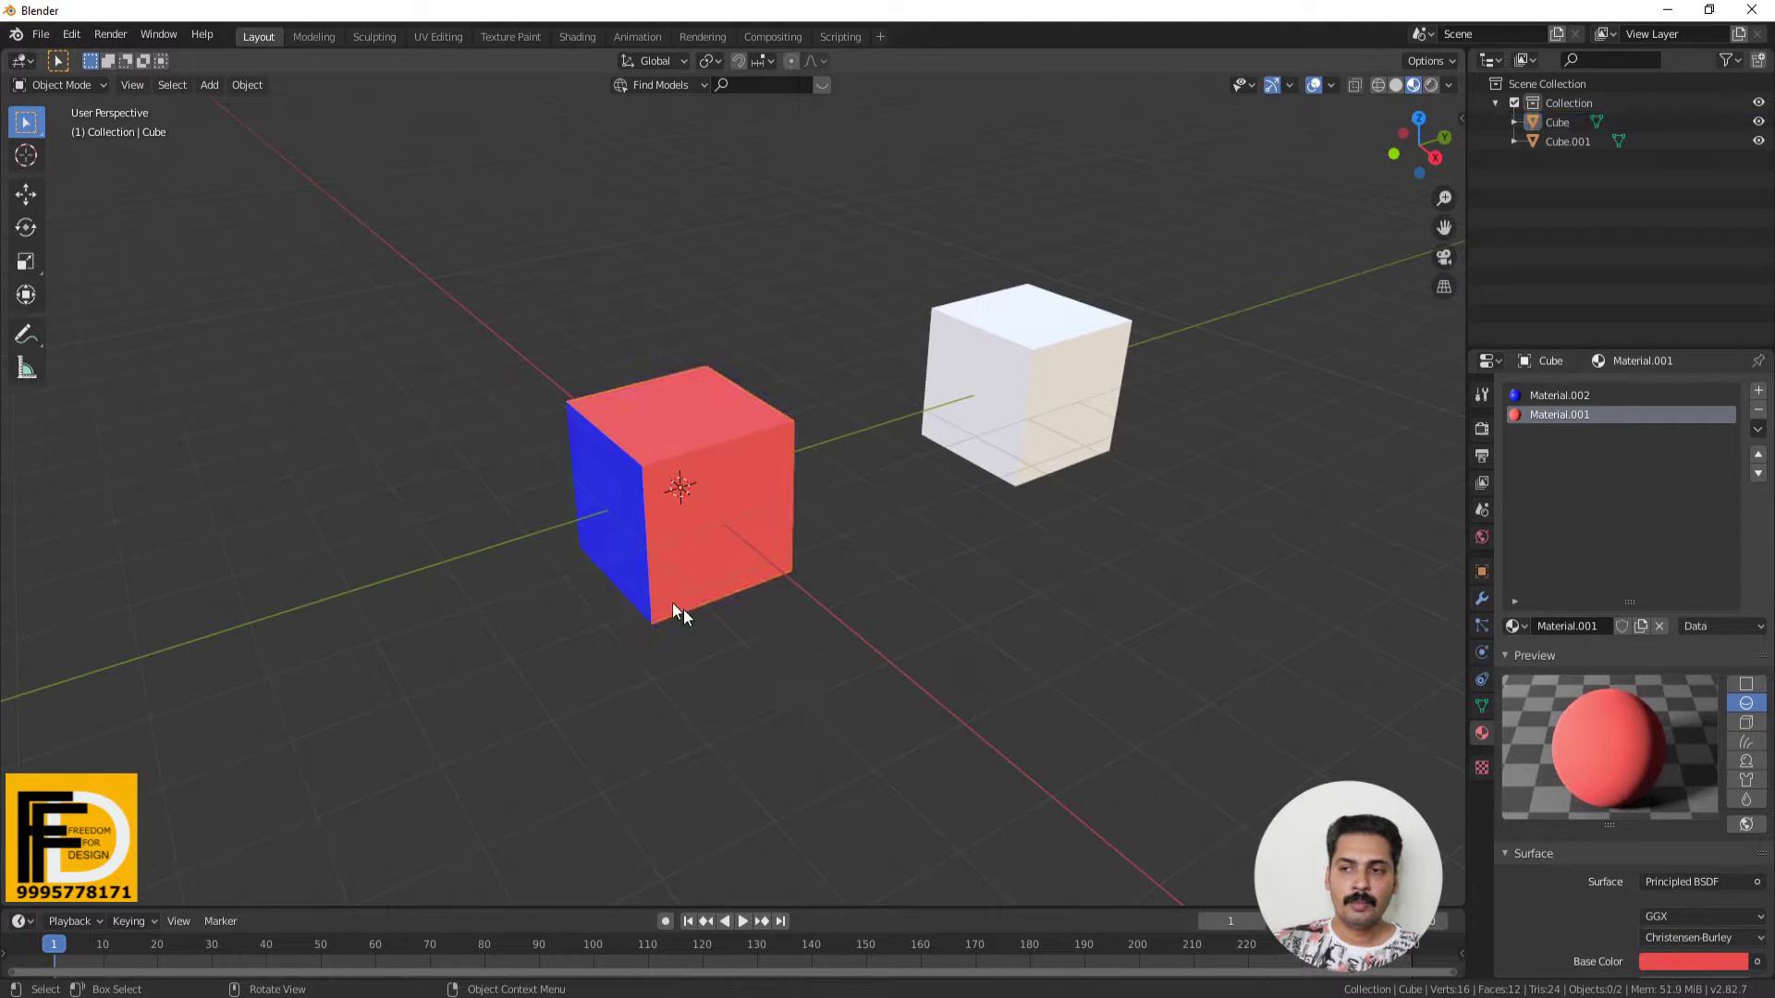
scroll(680, 462, up, 3)
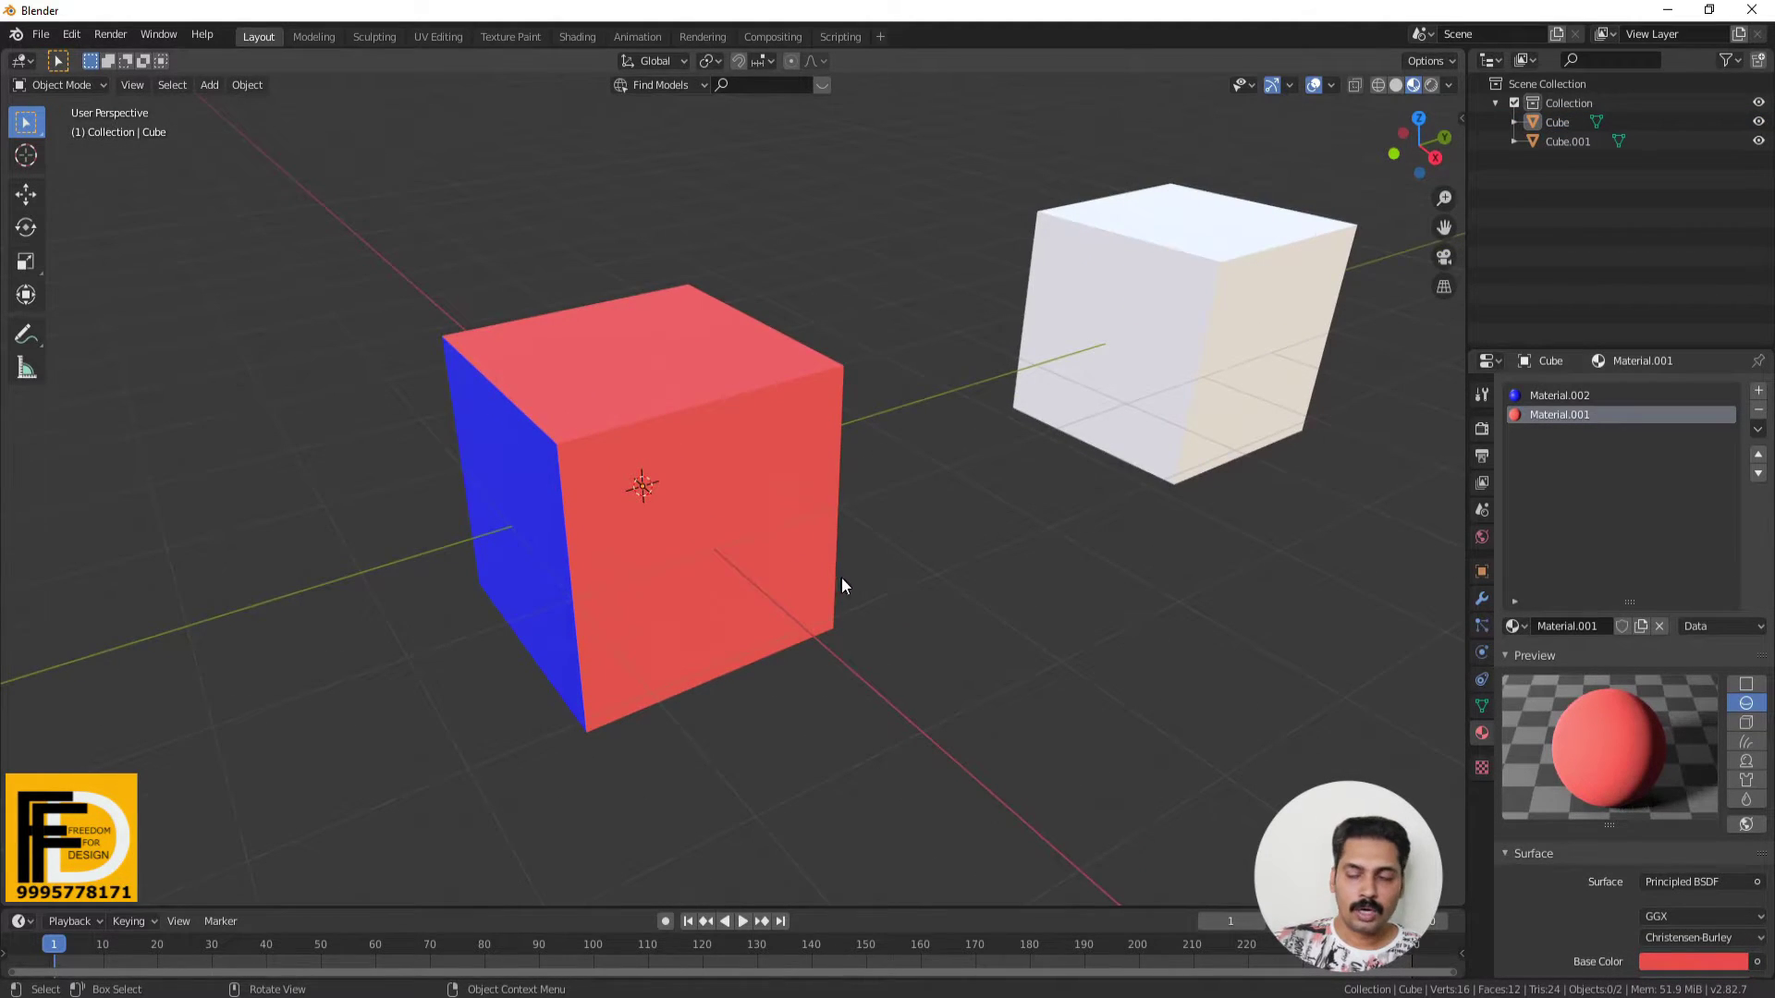
mouse_move(842, 576)
middle_down()
mouse_move(860, 575)
mouse_move(721, 574)
middle_up()
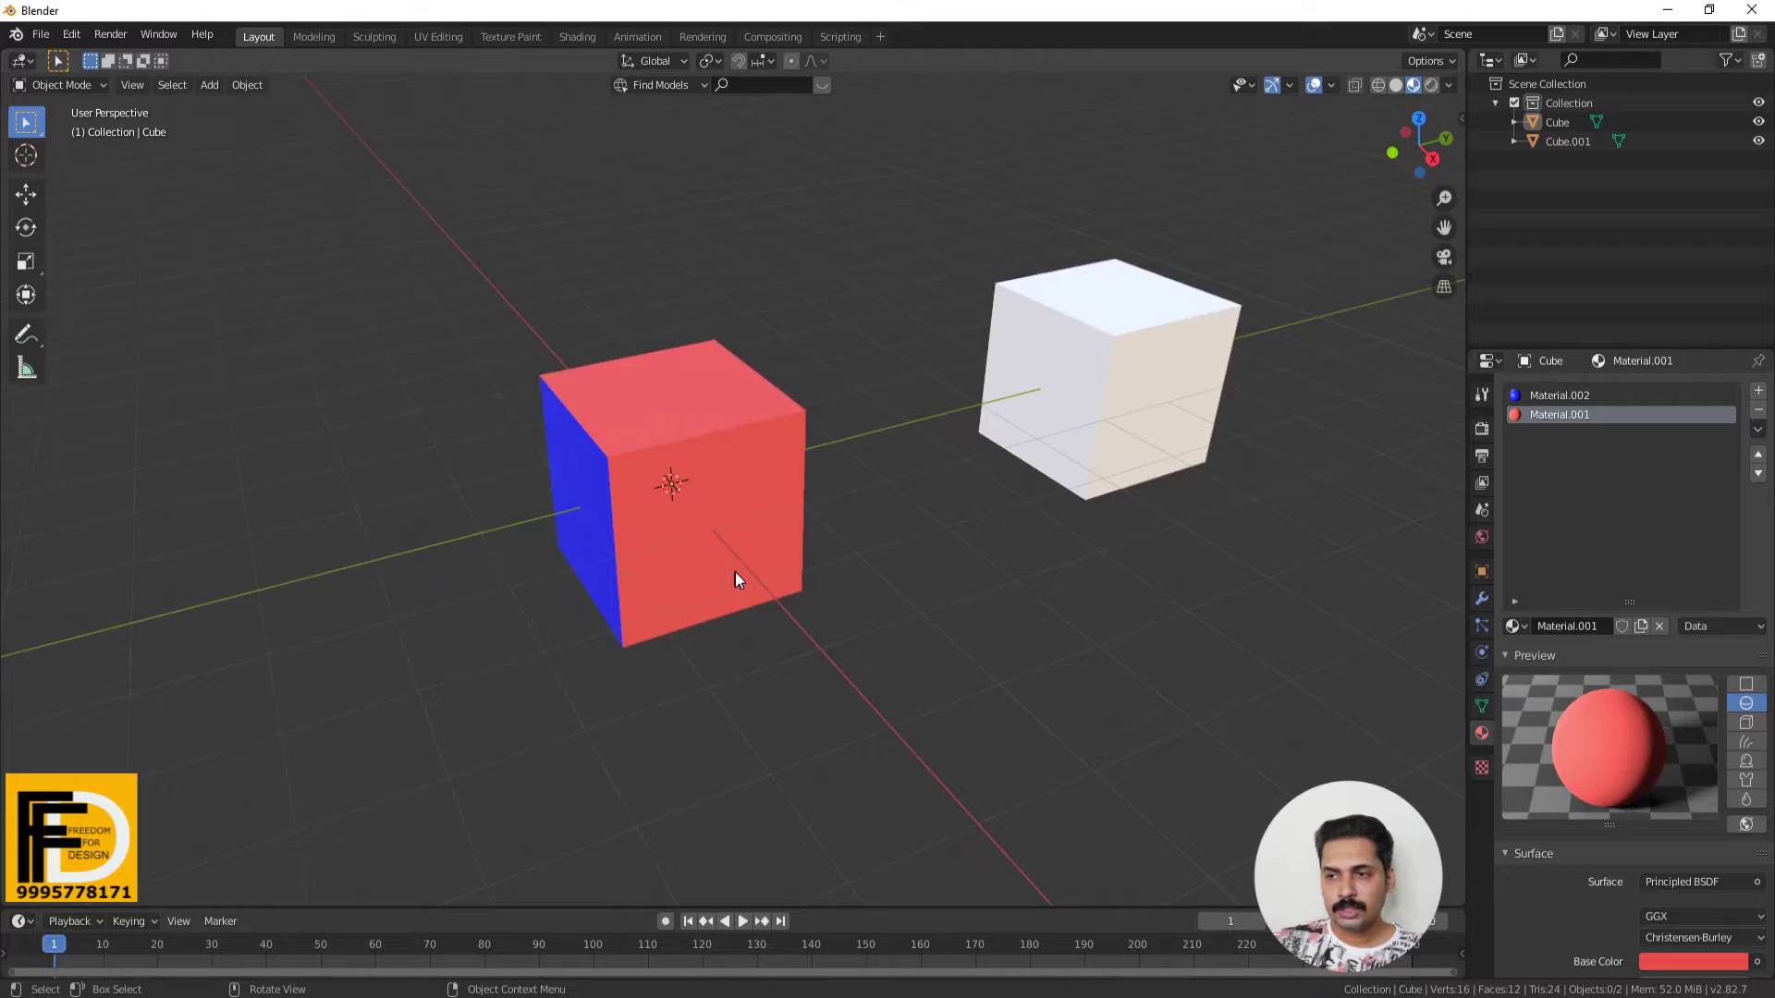
Place the 3D cursor on empty floor beside the cubes.
key(Tab)
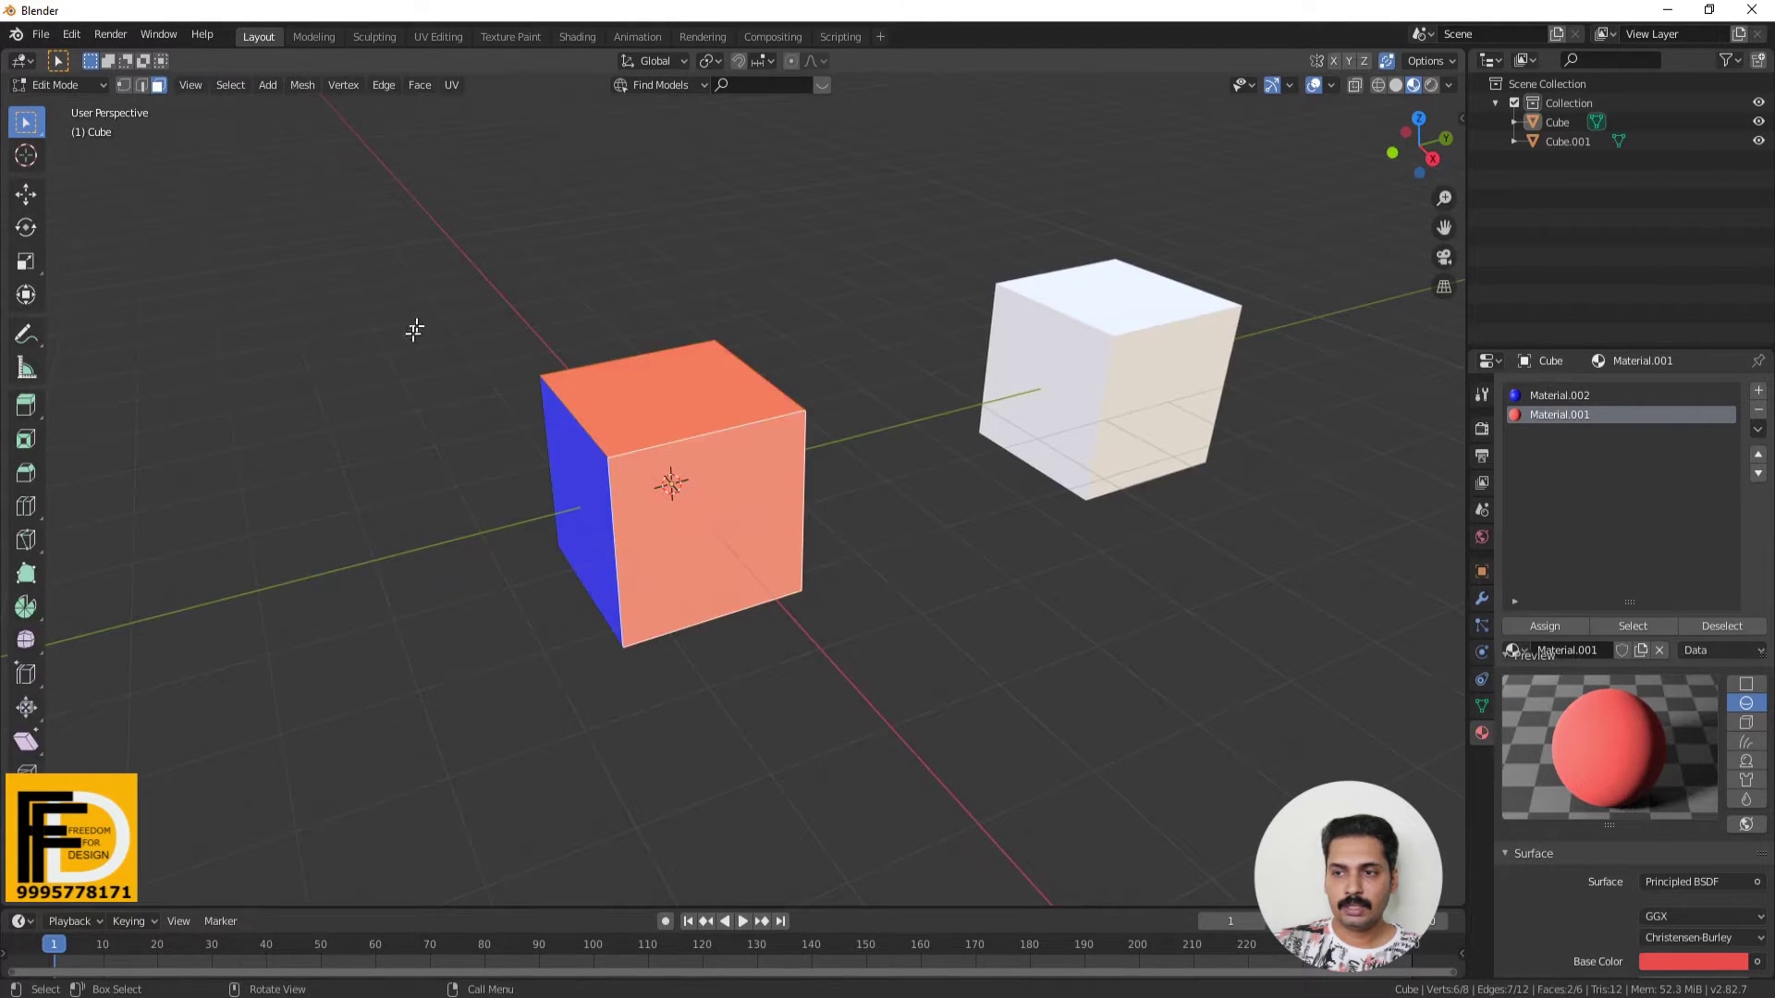
shift+right_click(1202, 705)
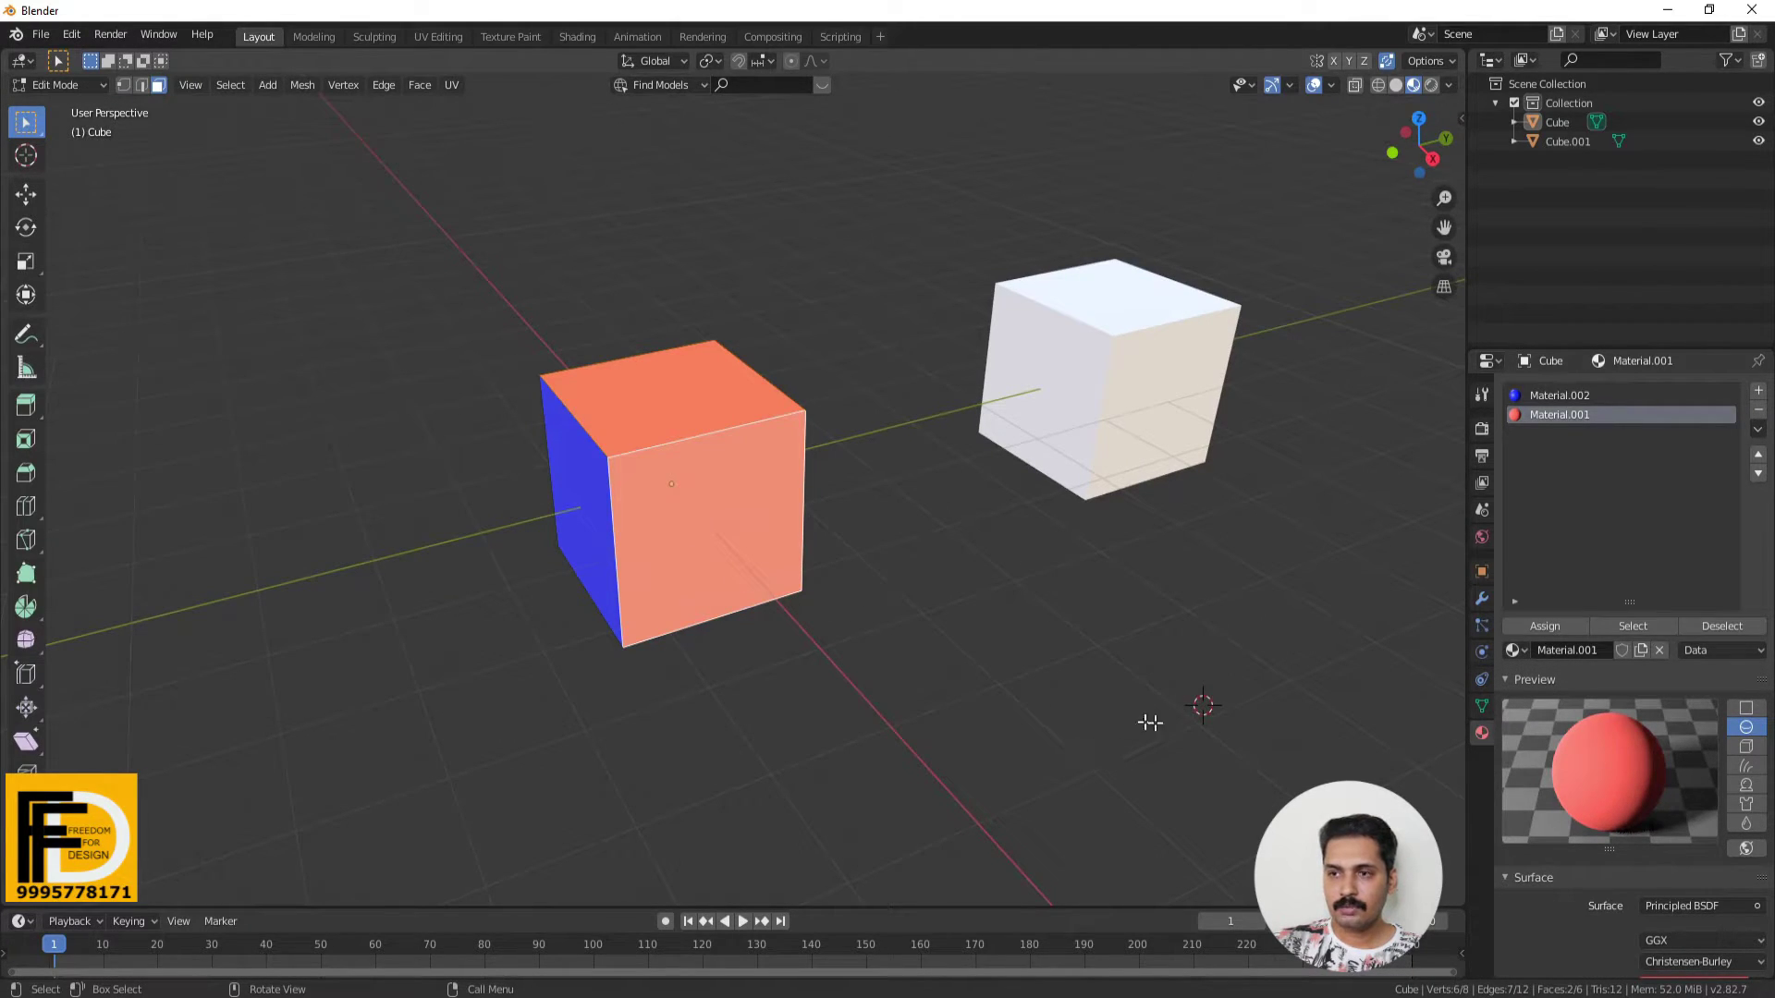
key(Tab)
click(209, 86)
mouse_move(233, 107)
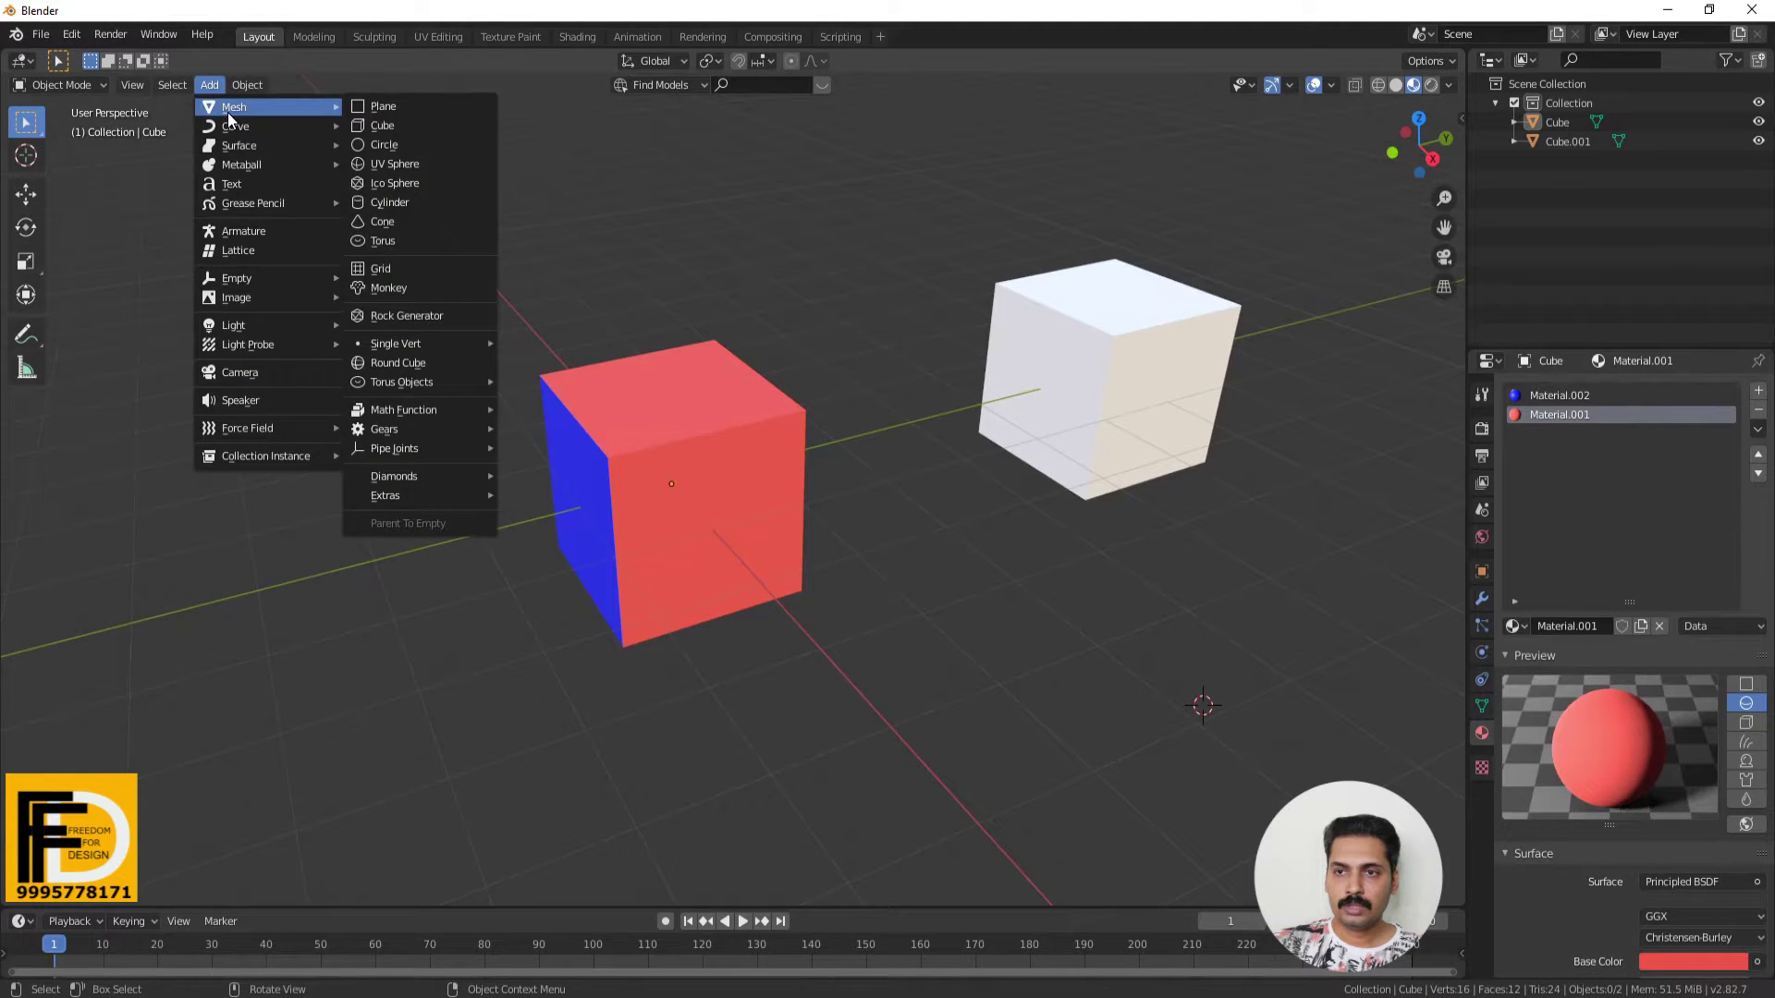
Add Cube.002 at the cursor with blue Material.002 and an empty second slot.
click(396, 134)
scroll(1109, 689, down, 3)
shift+middle_drag(1113, 681, 832, 621)
scroll(832, 622, up, 2)
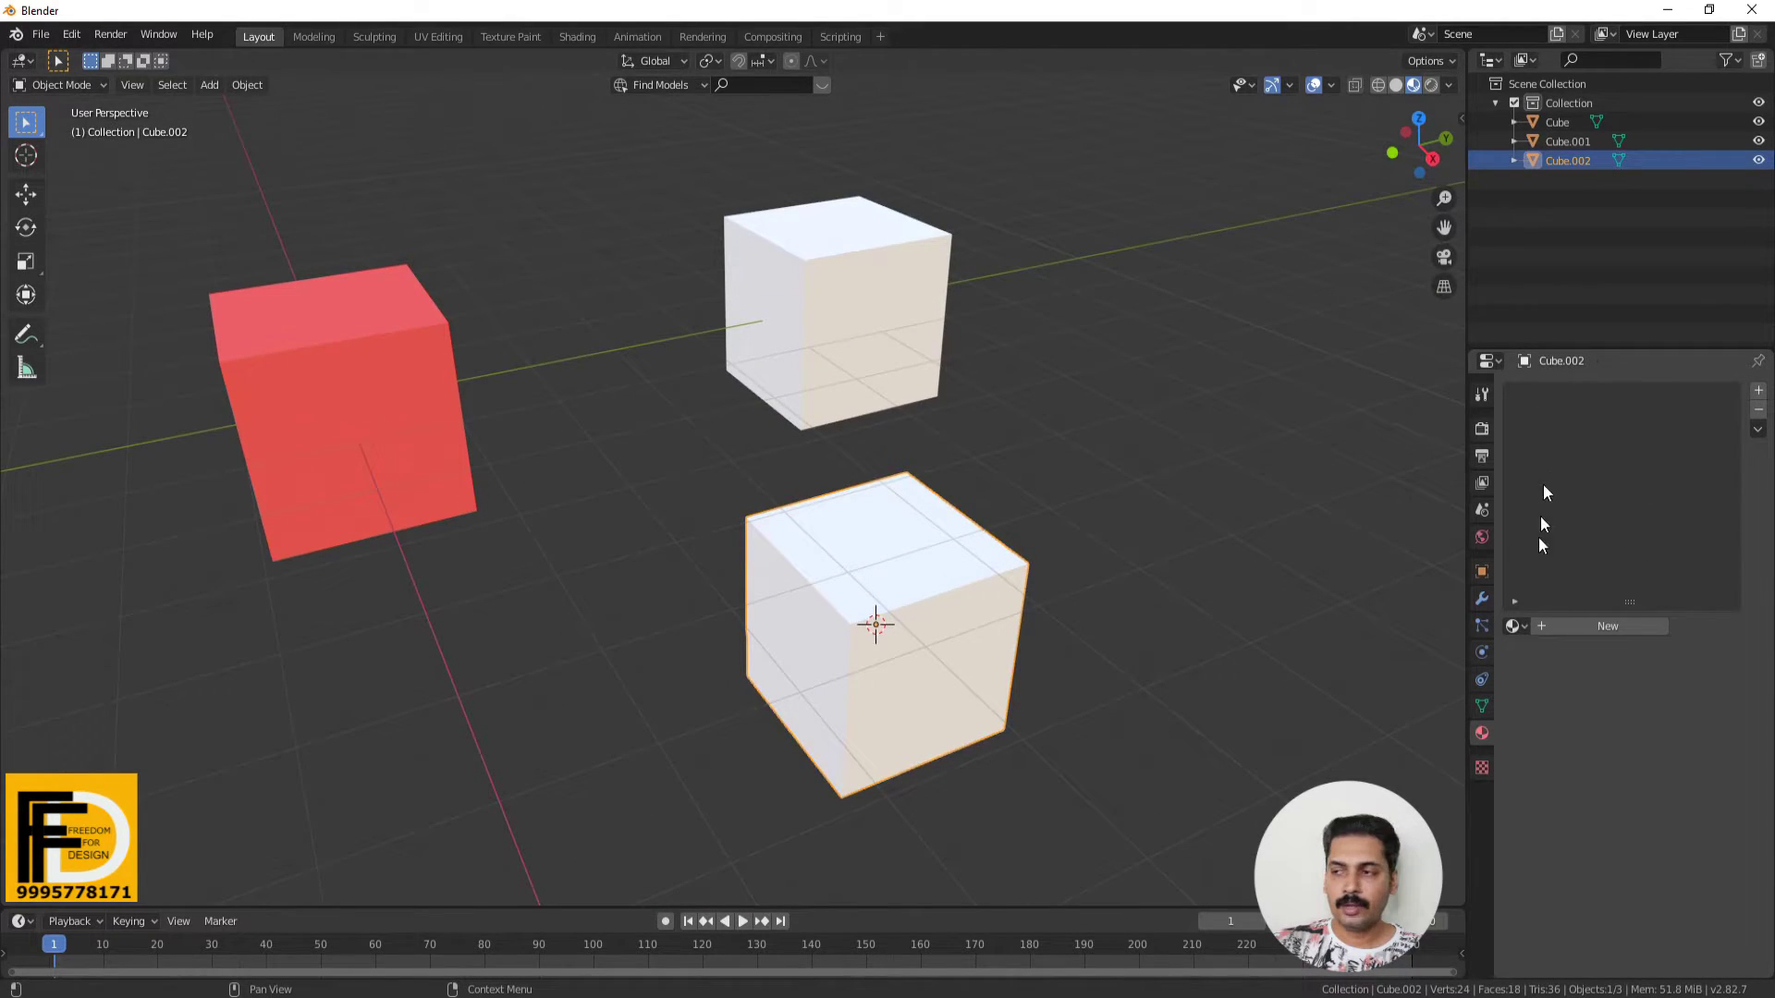
click(1517, 626)
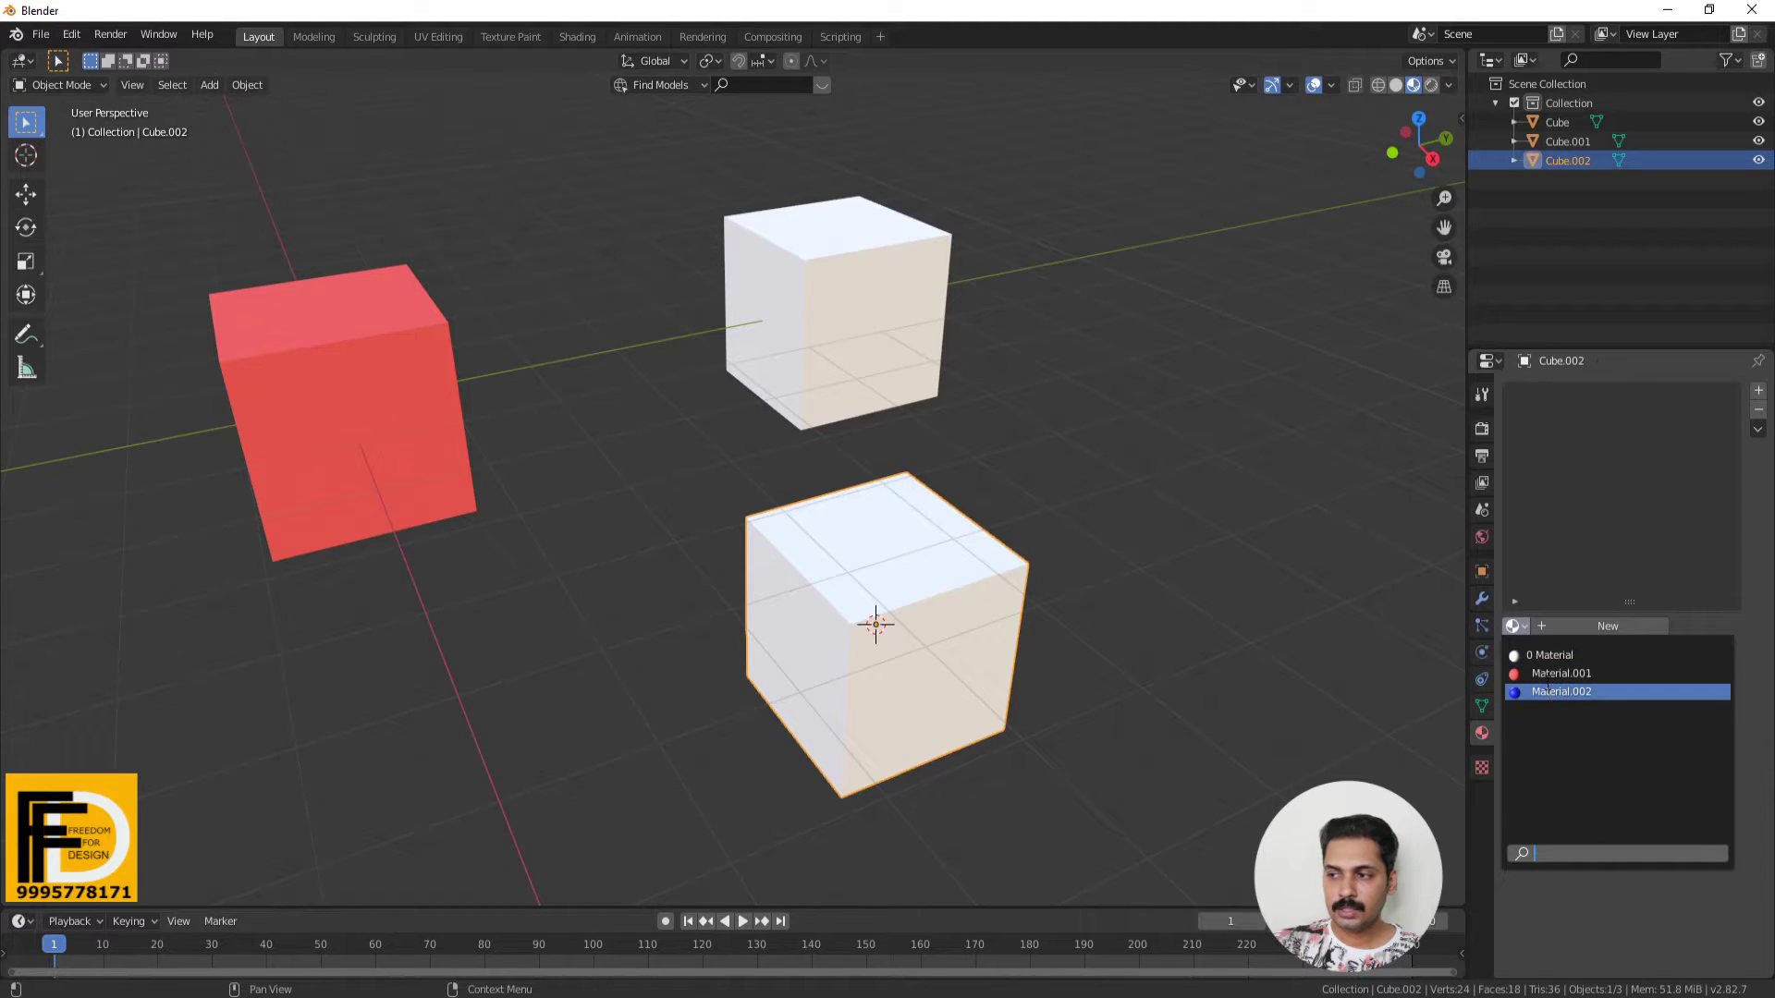
click(1550, 692)
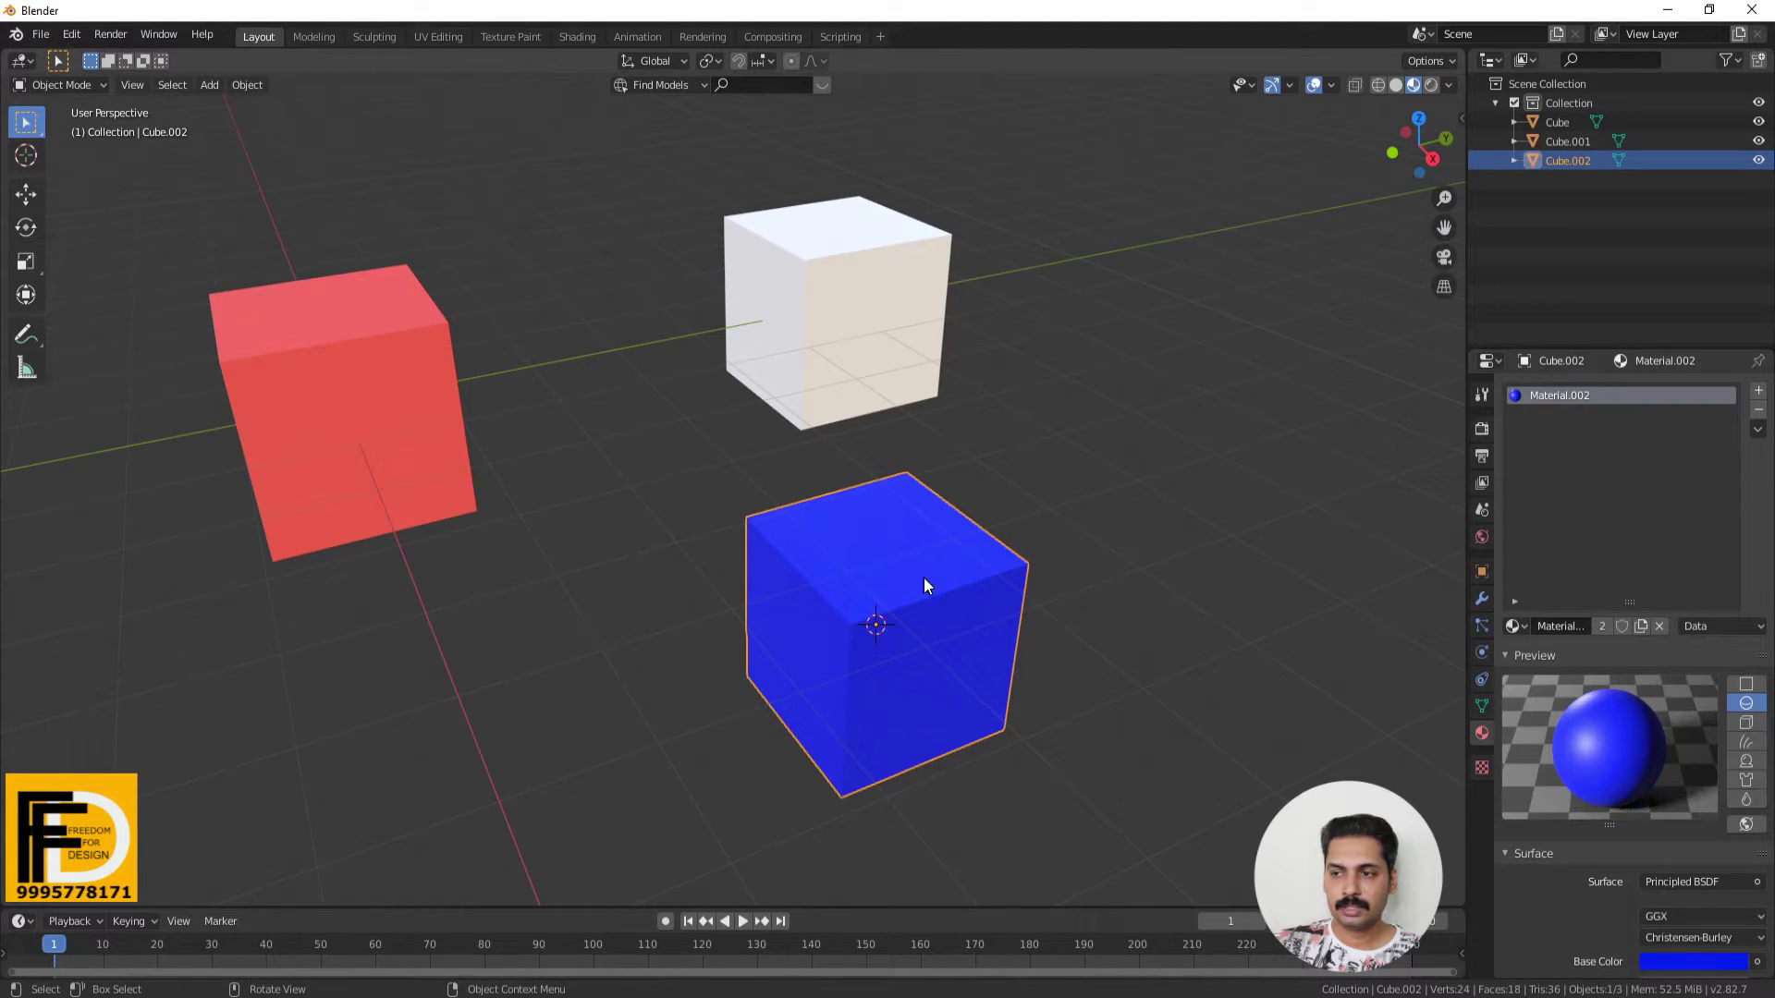
click(1758, 390)
Put the red Material.001 into the second slot and assign it to the new cube's faces.
key(Tab)
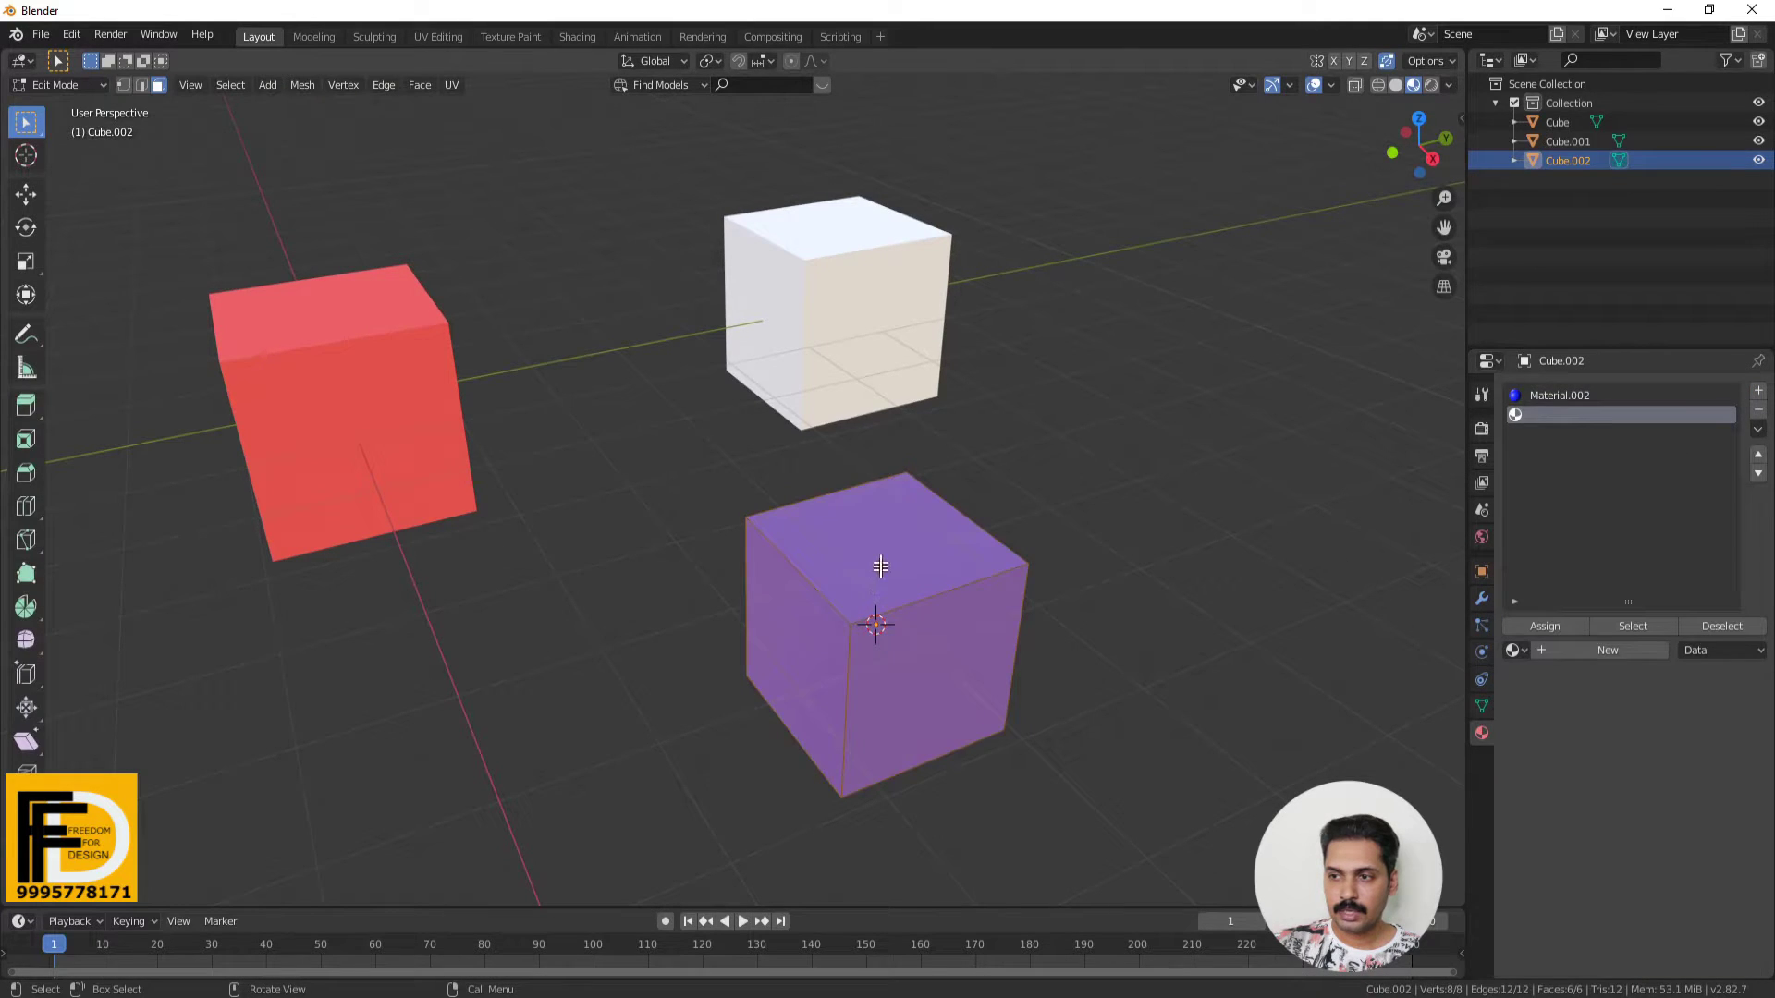
click(938, 639)
click(1017, 705)
mouse_move(1018, 705)
middle_down()
mouse_move(1202, 572)
mouse_move(1078, 697)
middle_up()
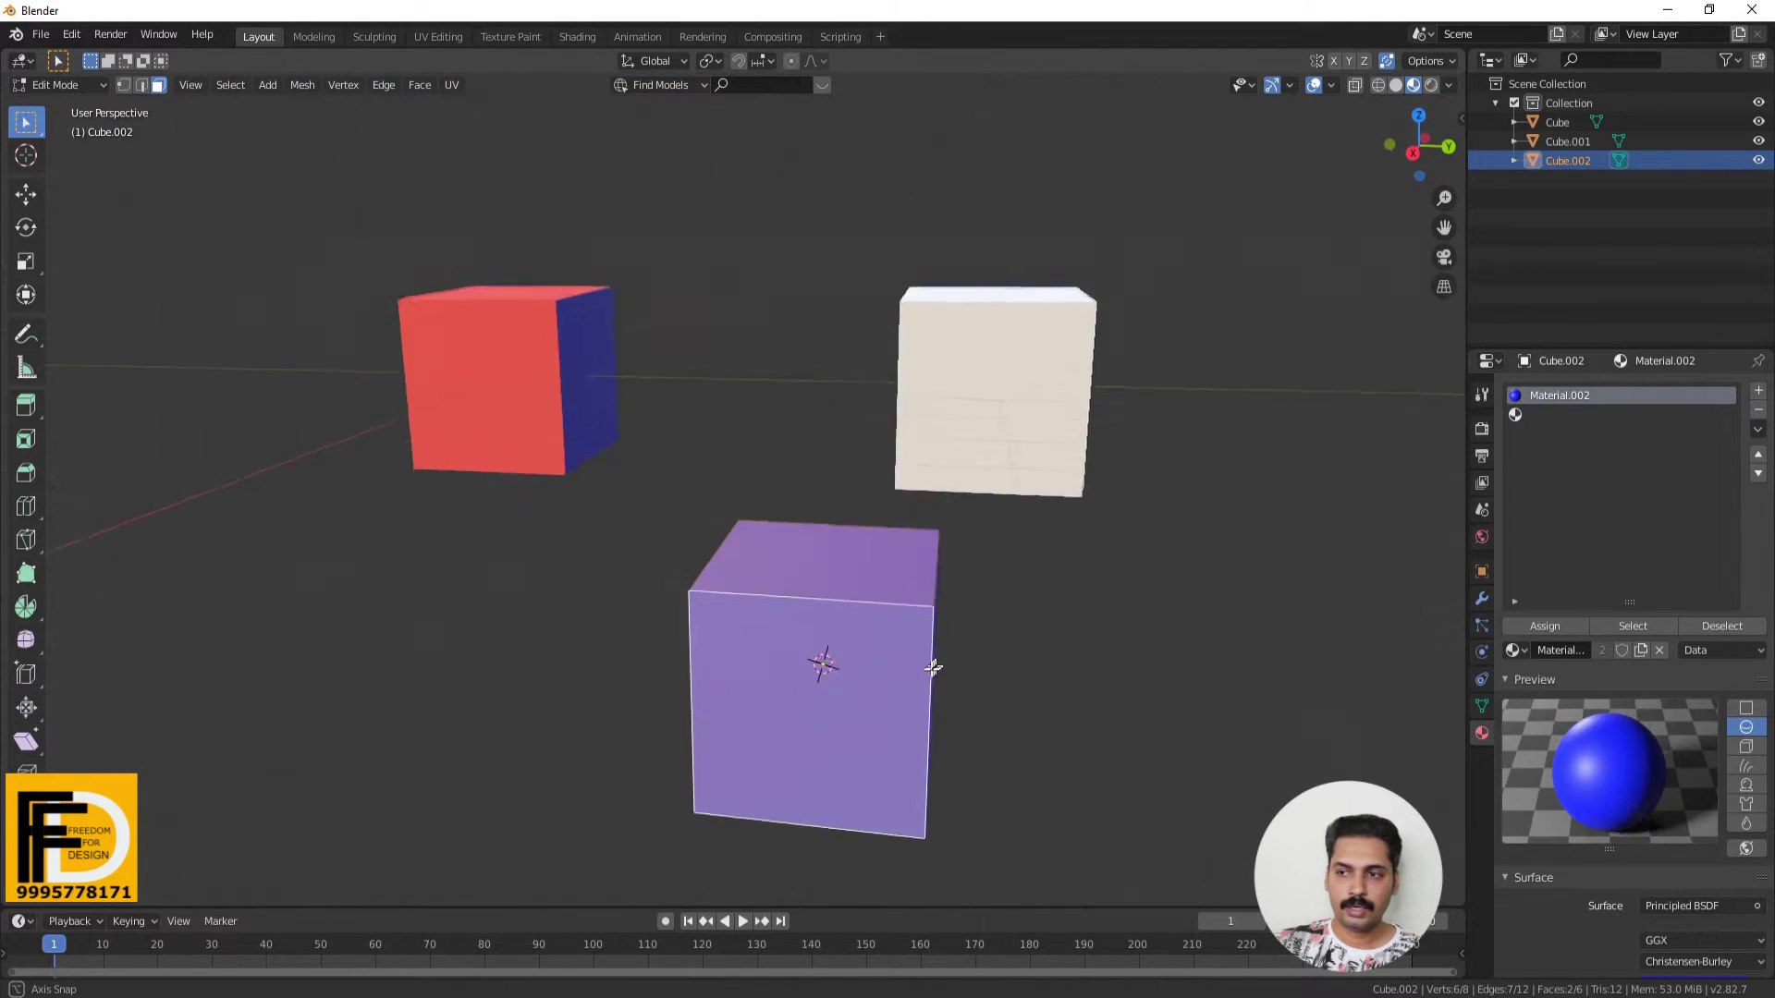
click(1545, 414)
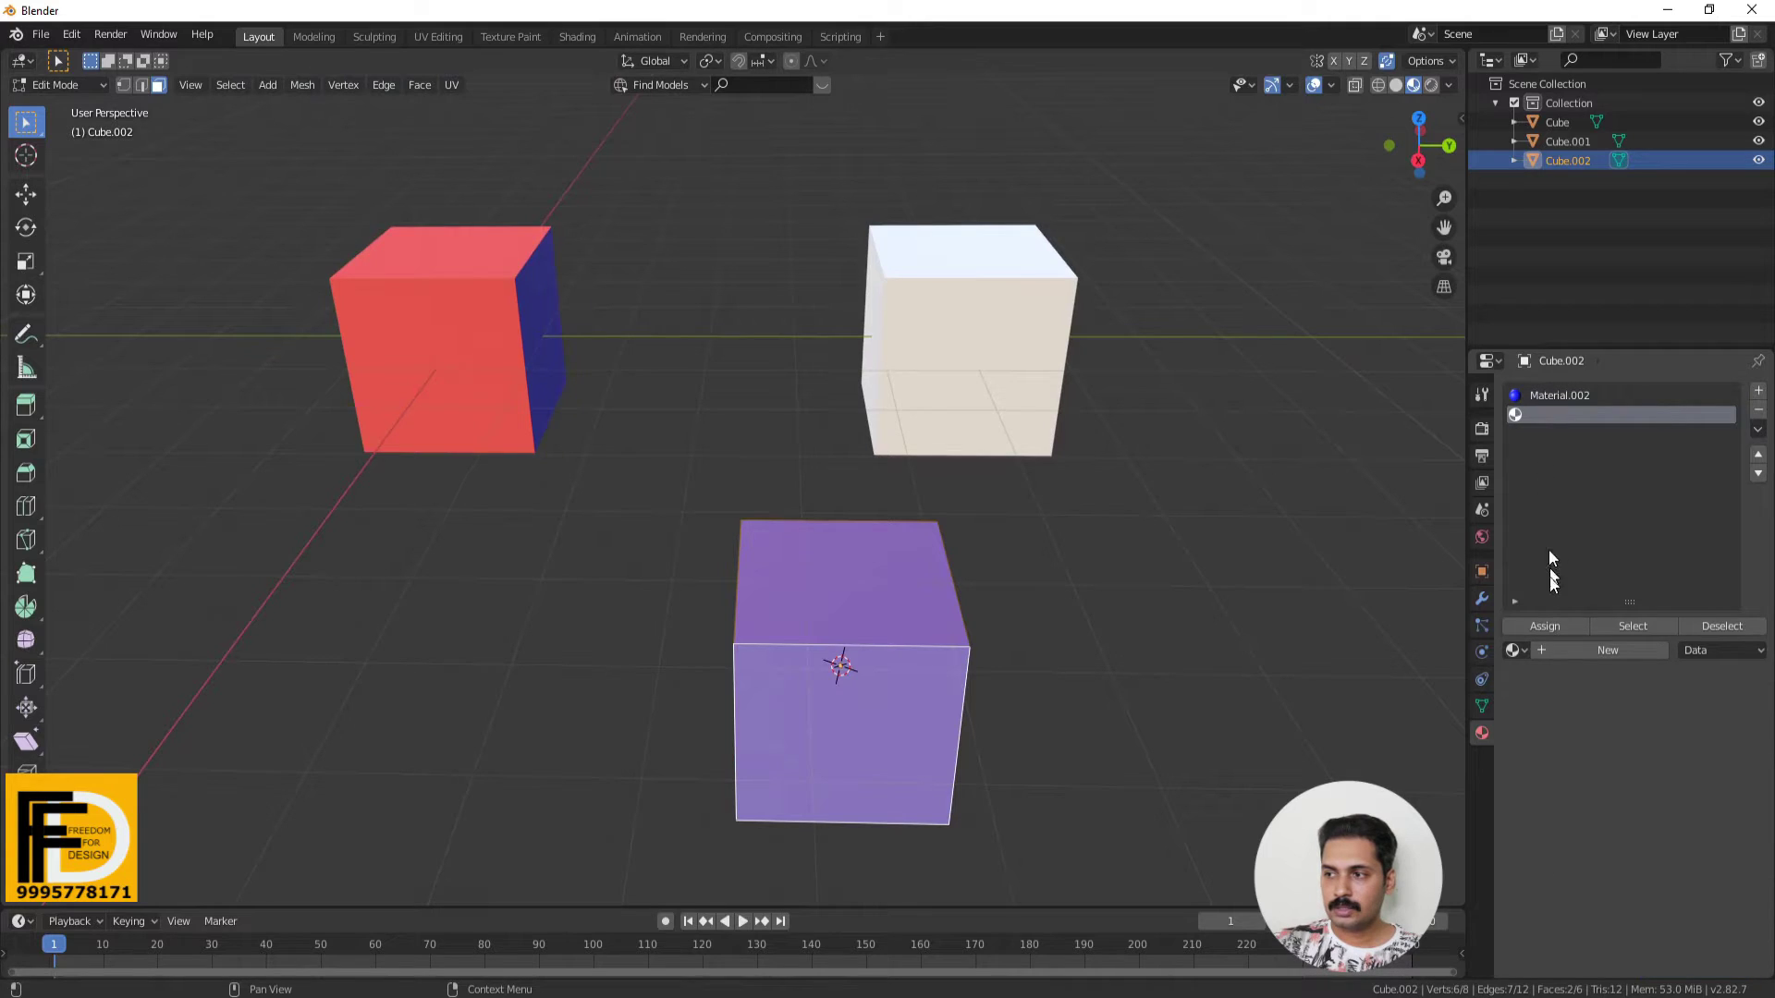
click(1516, 650)
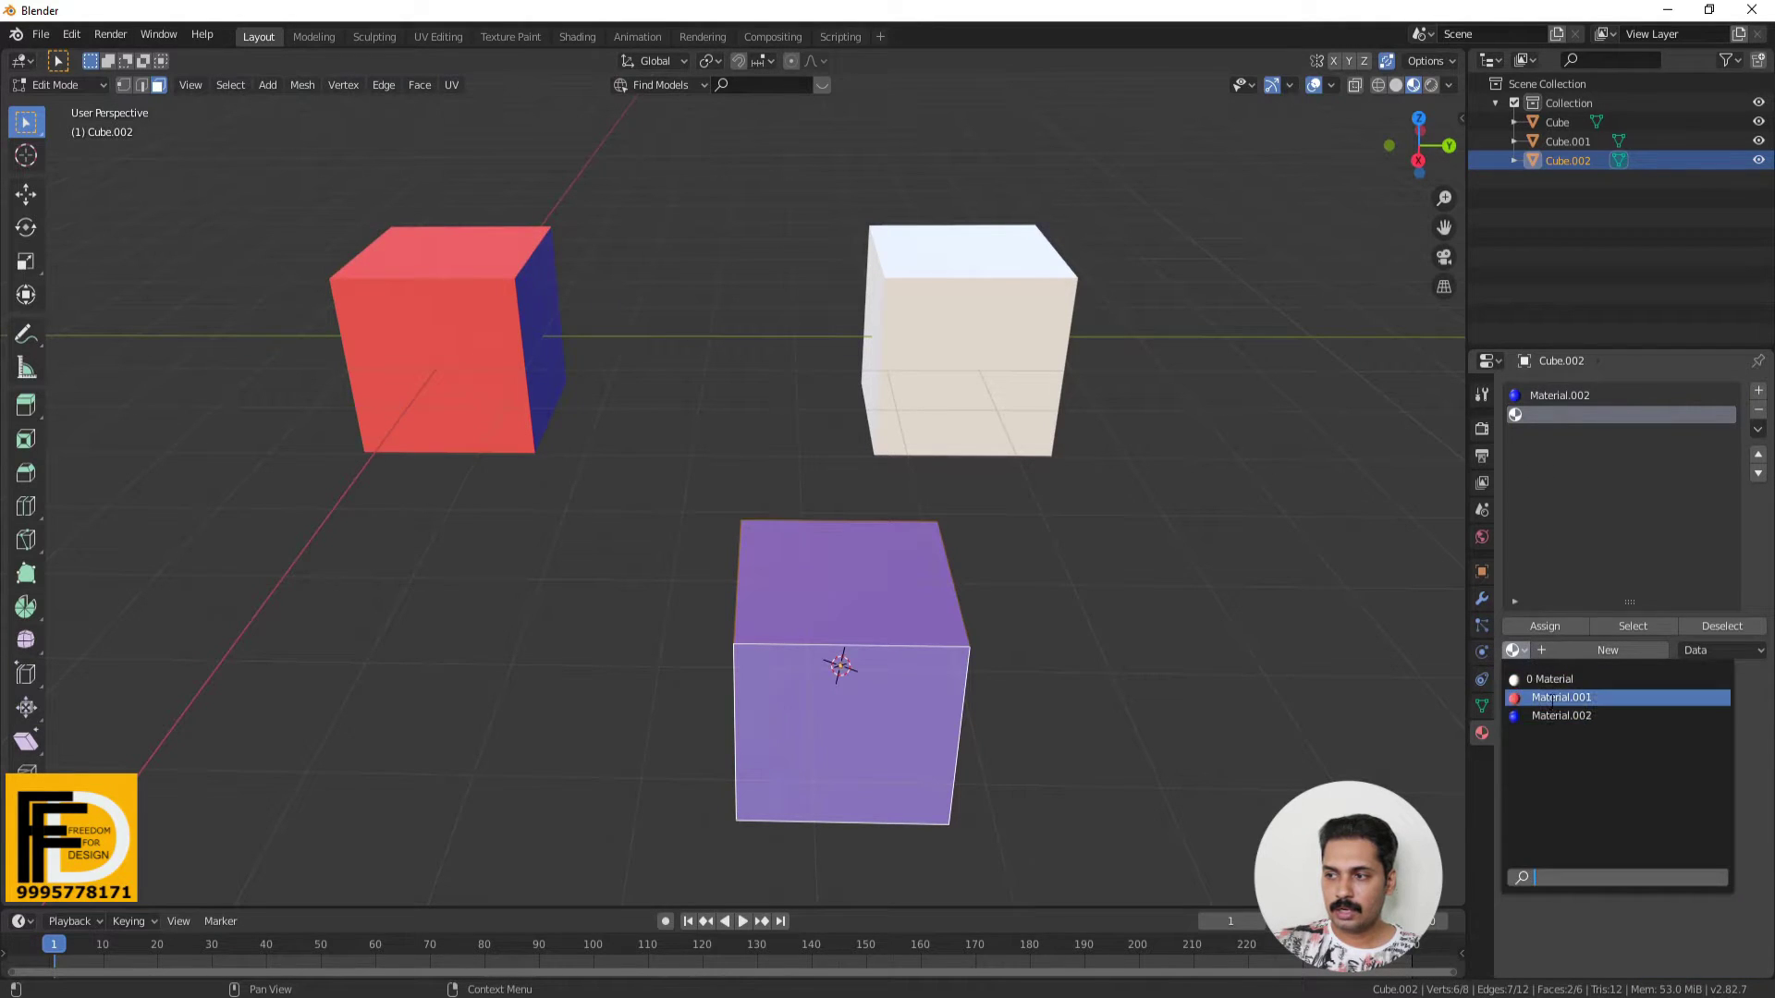
click(1544, 698)
click(1545, 626)
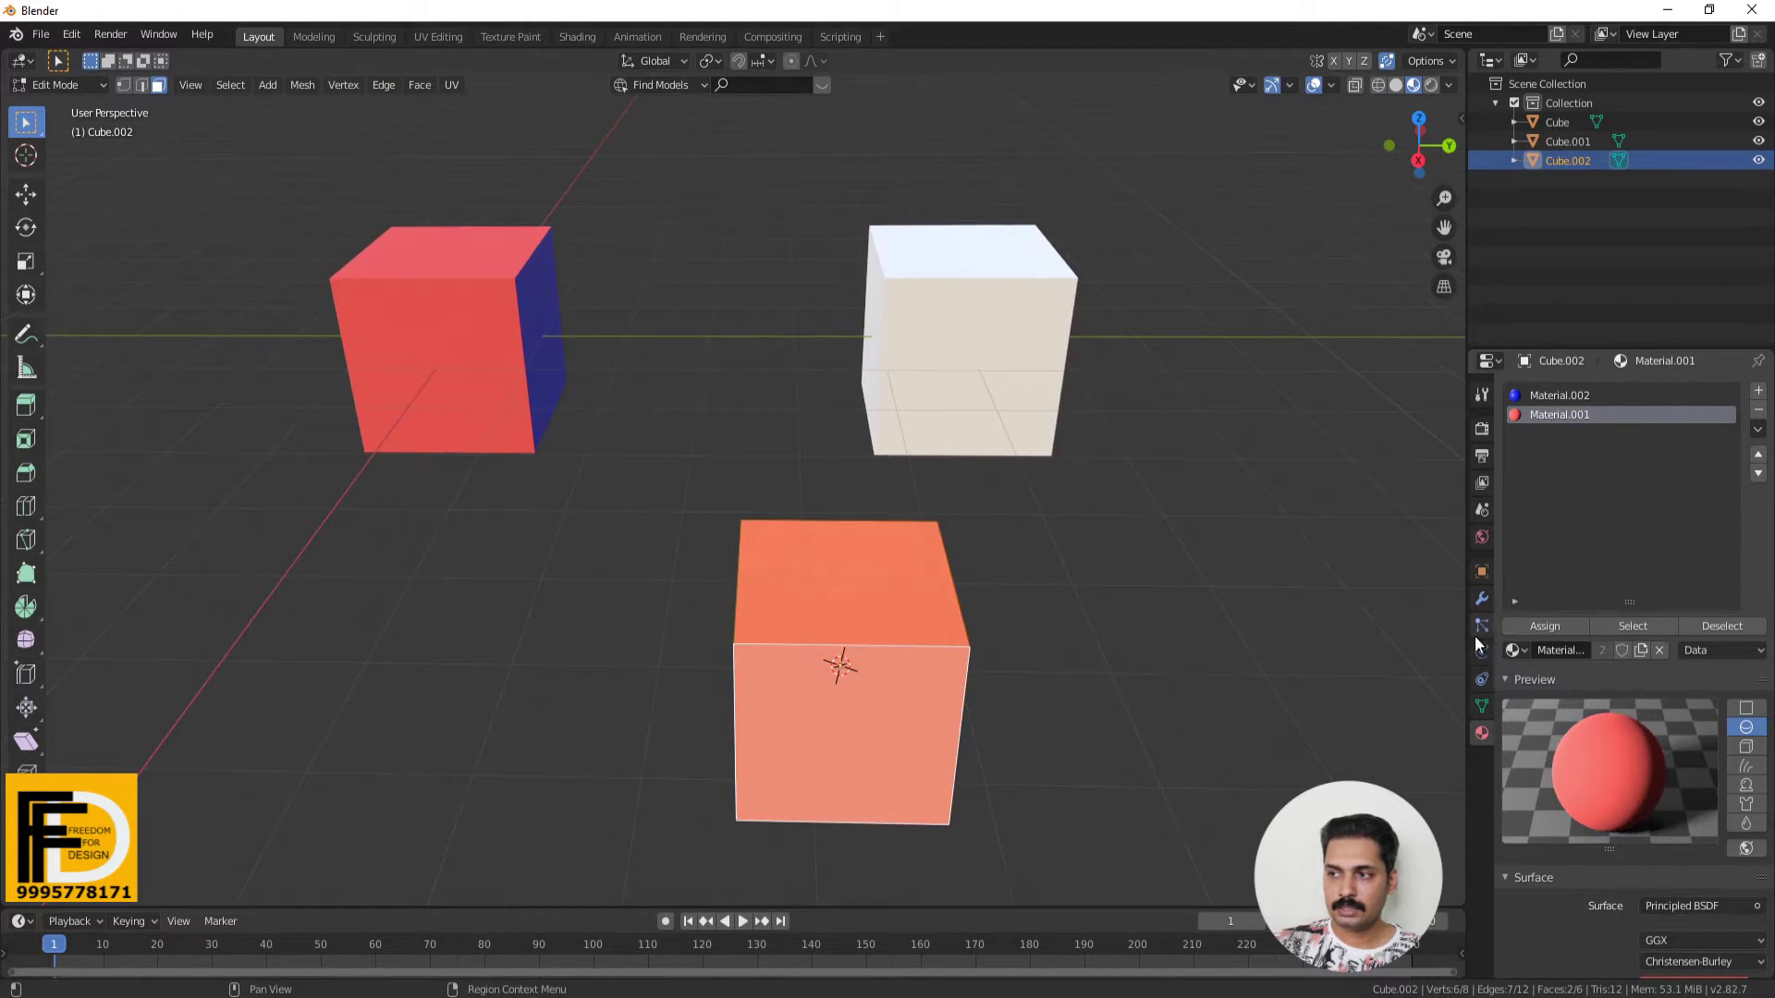
Select the front face and create a third material, Material.003, with a green base colour.
middle_drag(1140, 567, 915, 622)
click(841, 636)
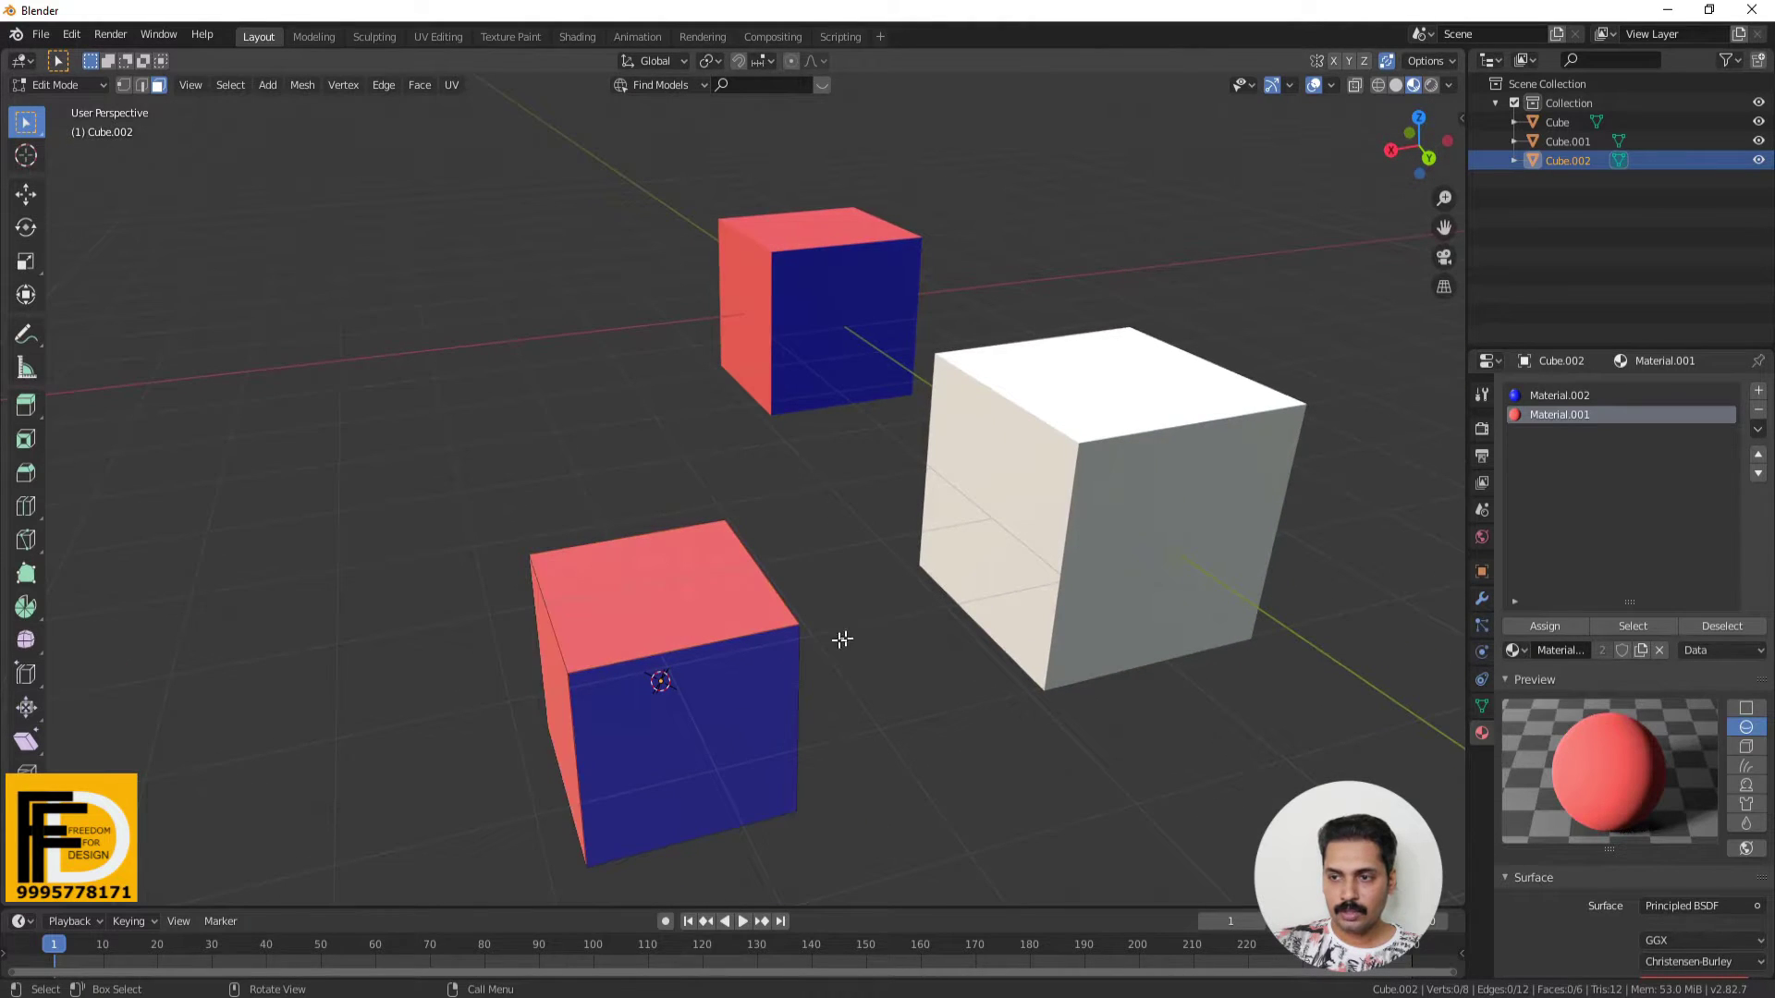
click(736, 737)
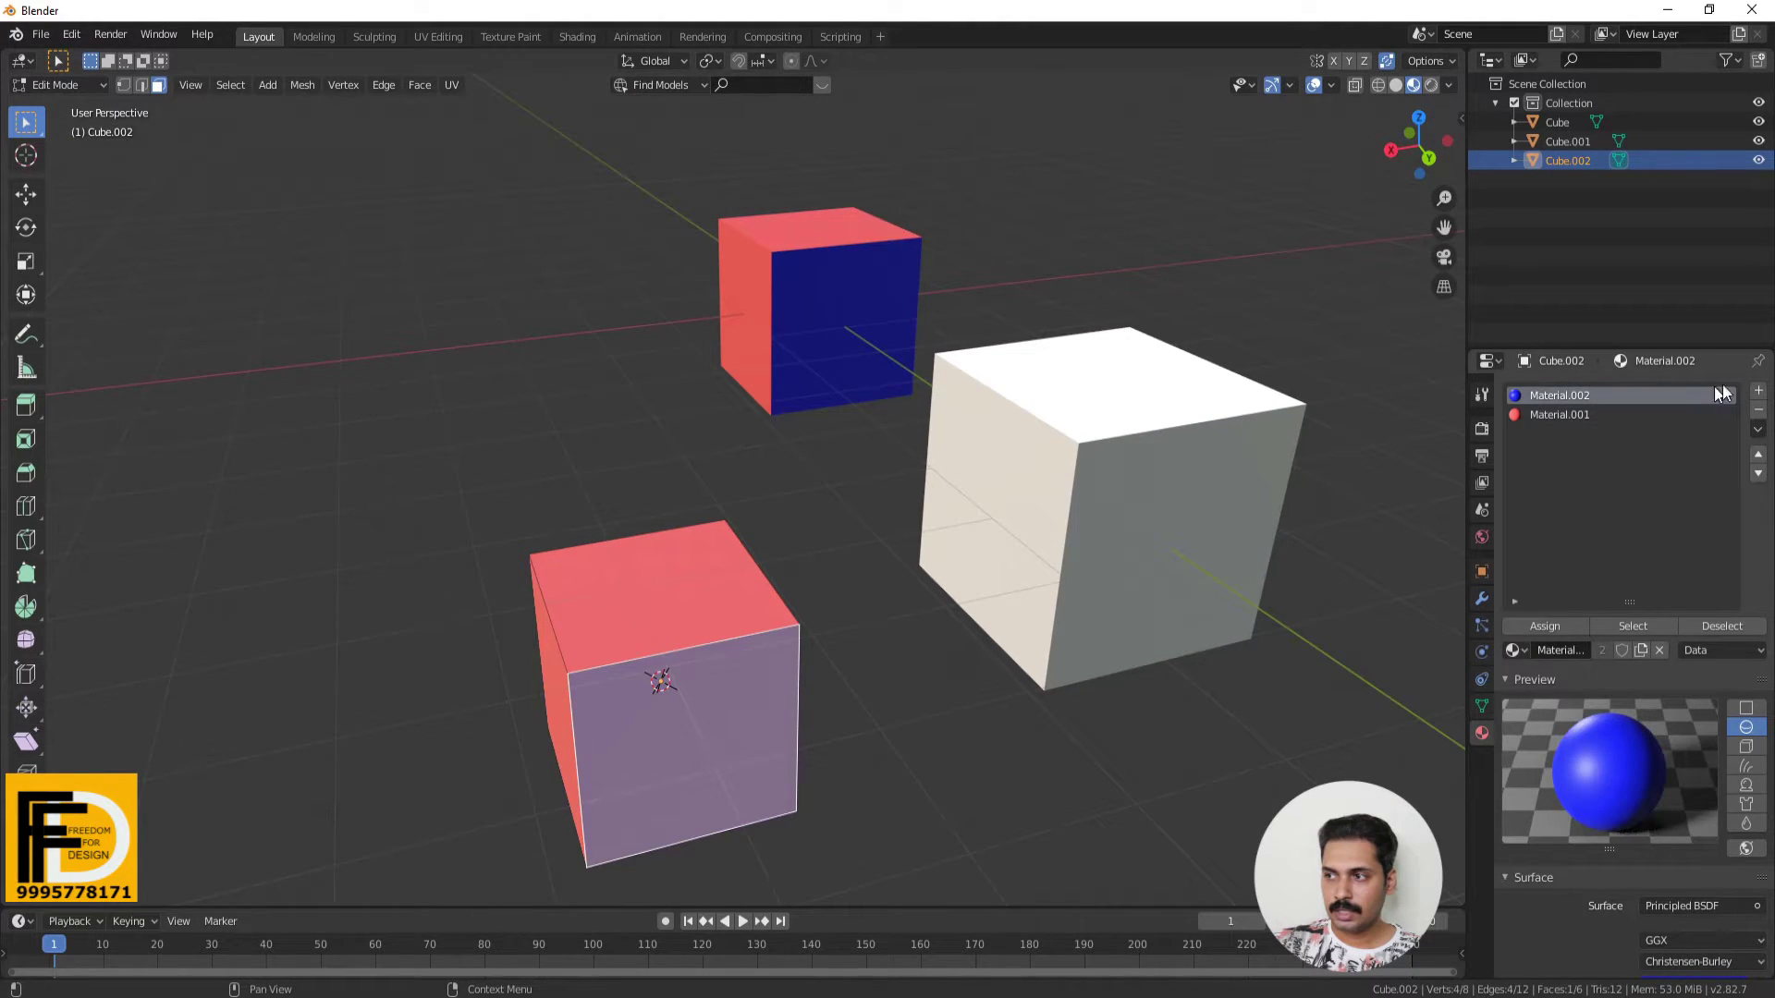
click(1758, 390)
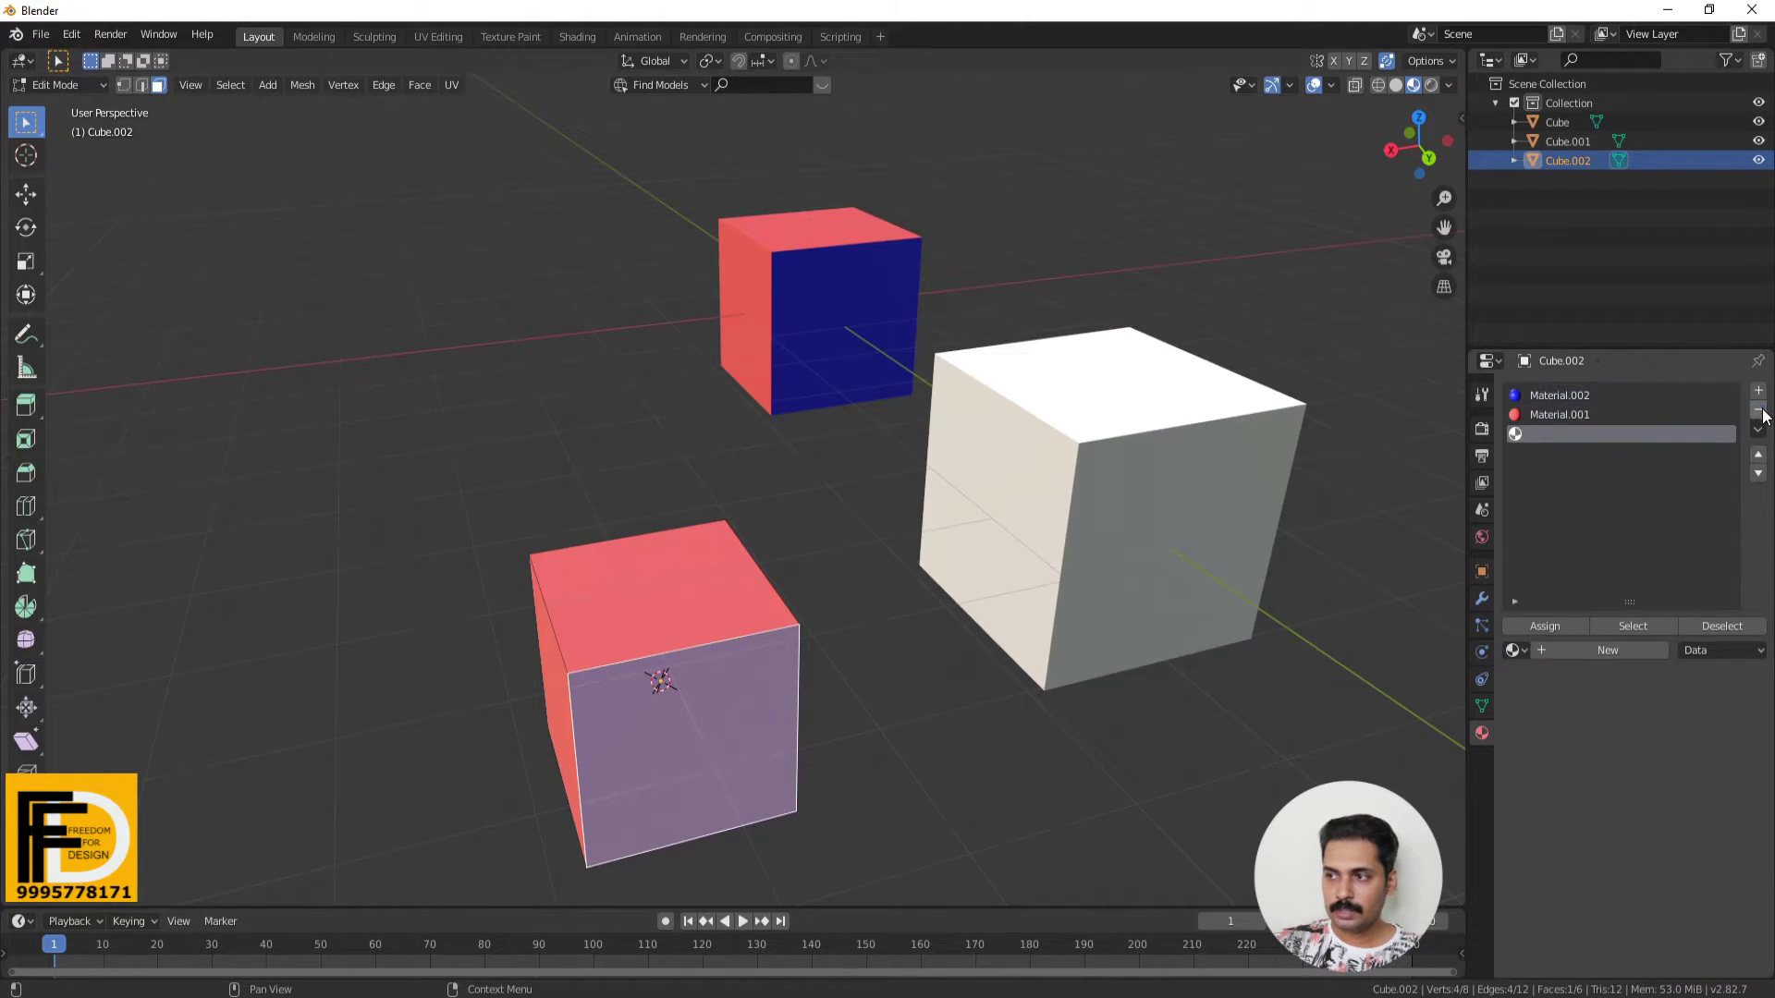
click(1540, 653)
scroll(1593, 736, down, 5)
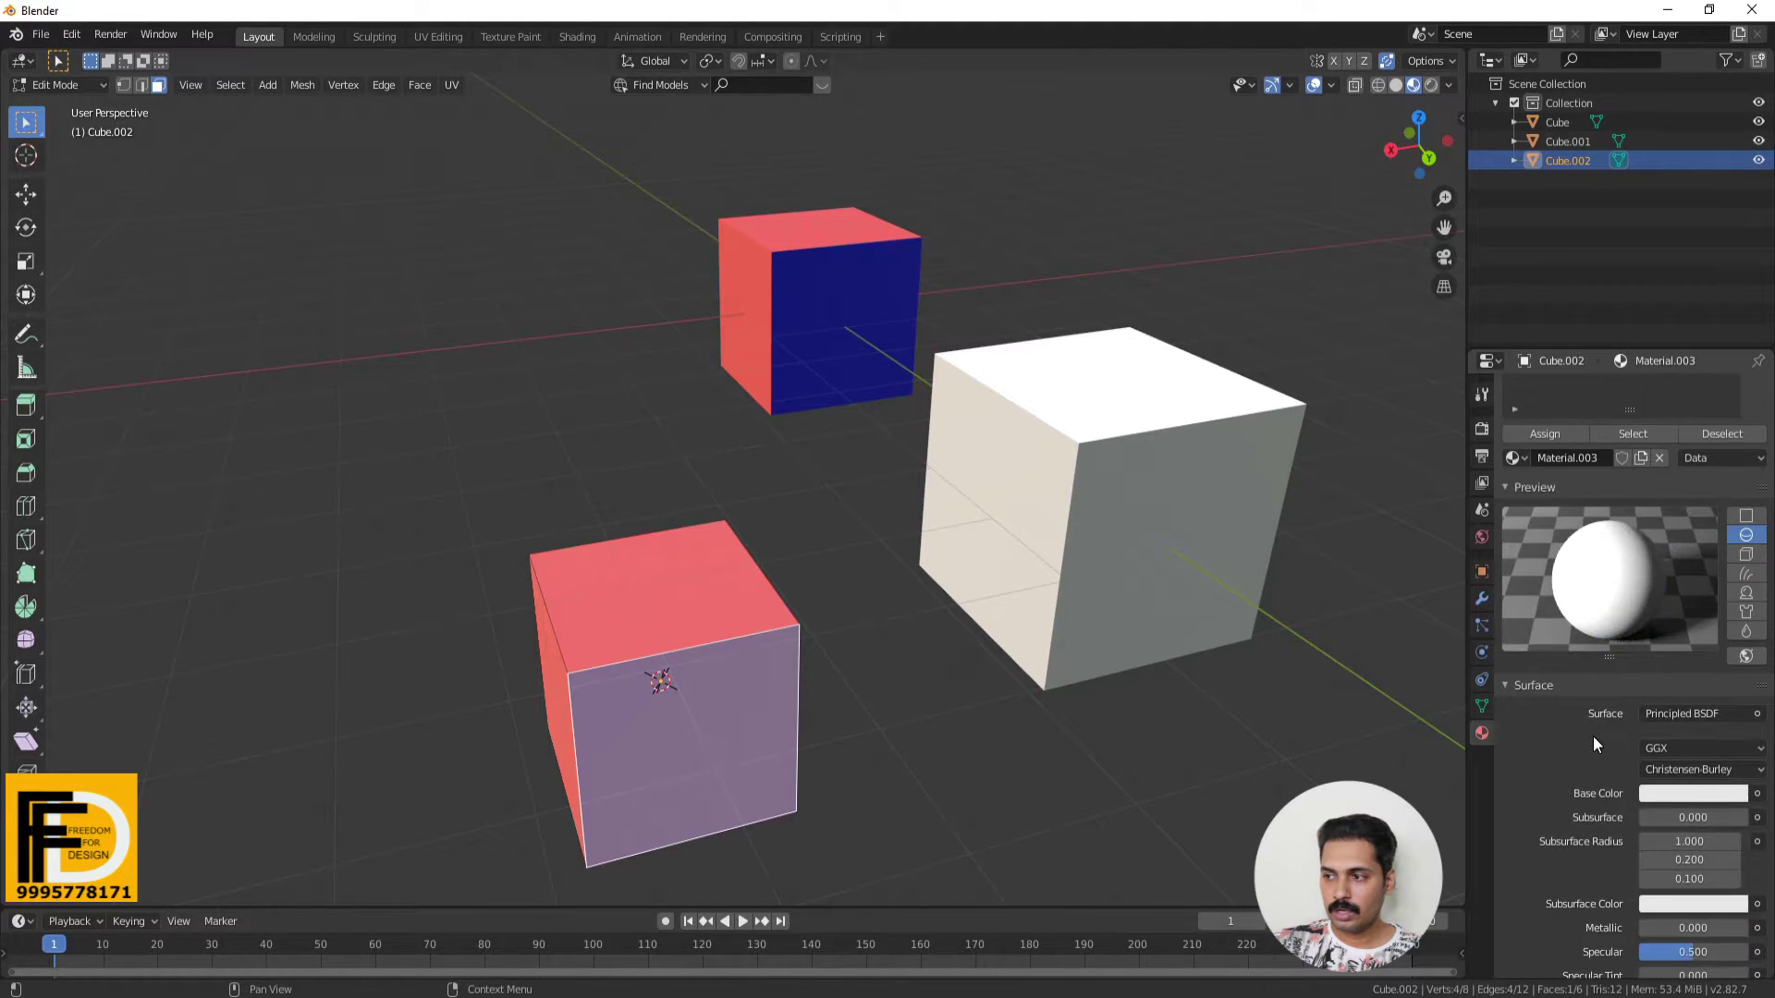
scroll(1594, 736, down, 3)
click(1651, 680)
drag(1669, 470, 1601, 460)
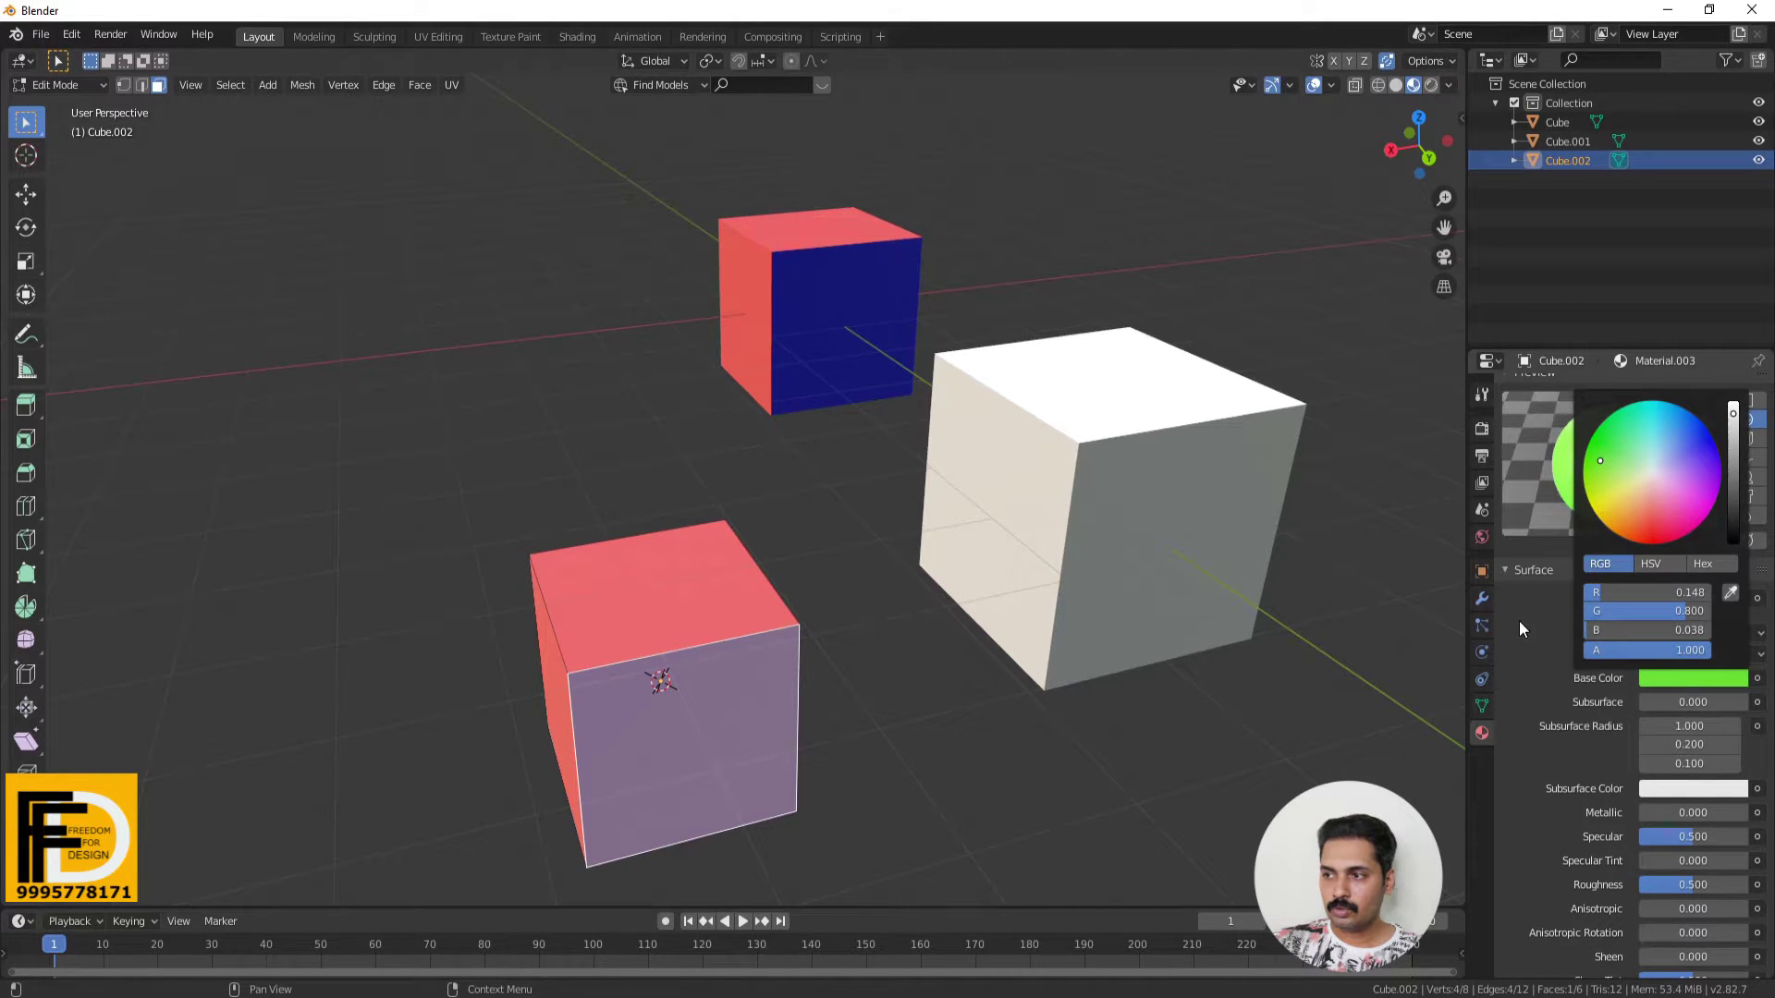
Assign green Material.003 to the front face and return to Object Mode.
scroll(1546, 434, up, 5)
scroll(602, 836, up, 3)
scroll(852, 674, down, 5)
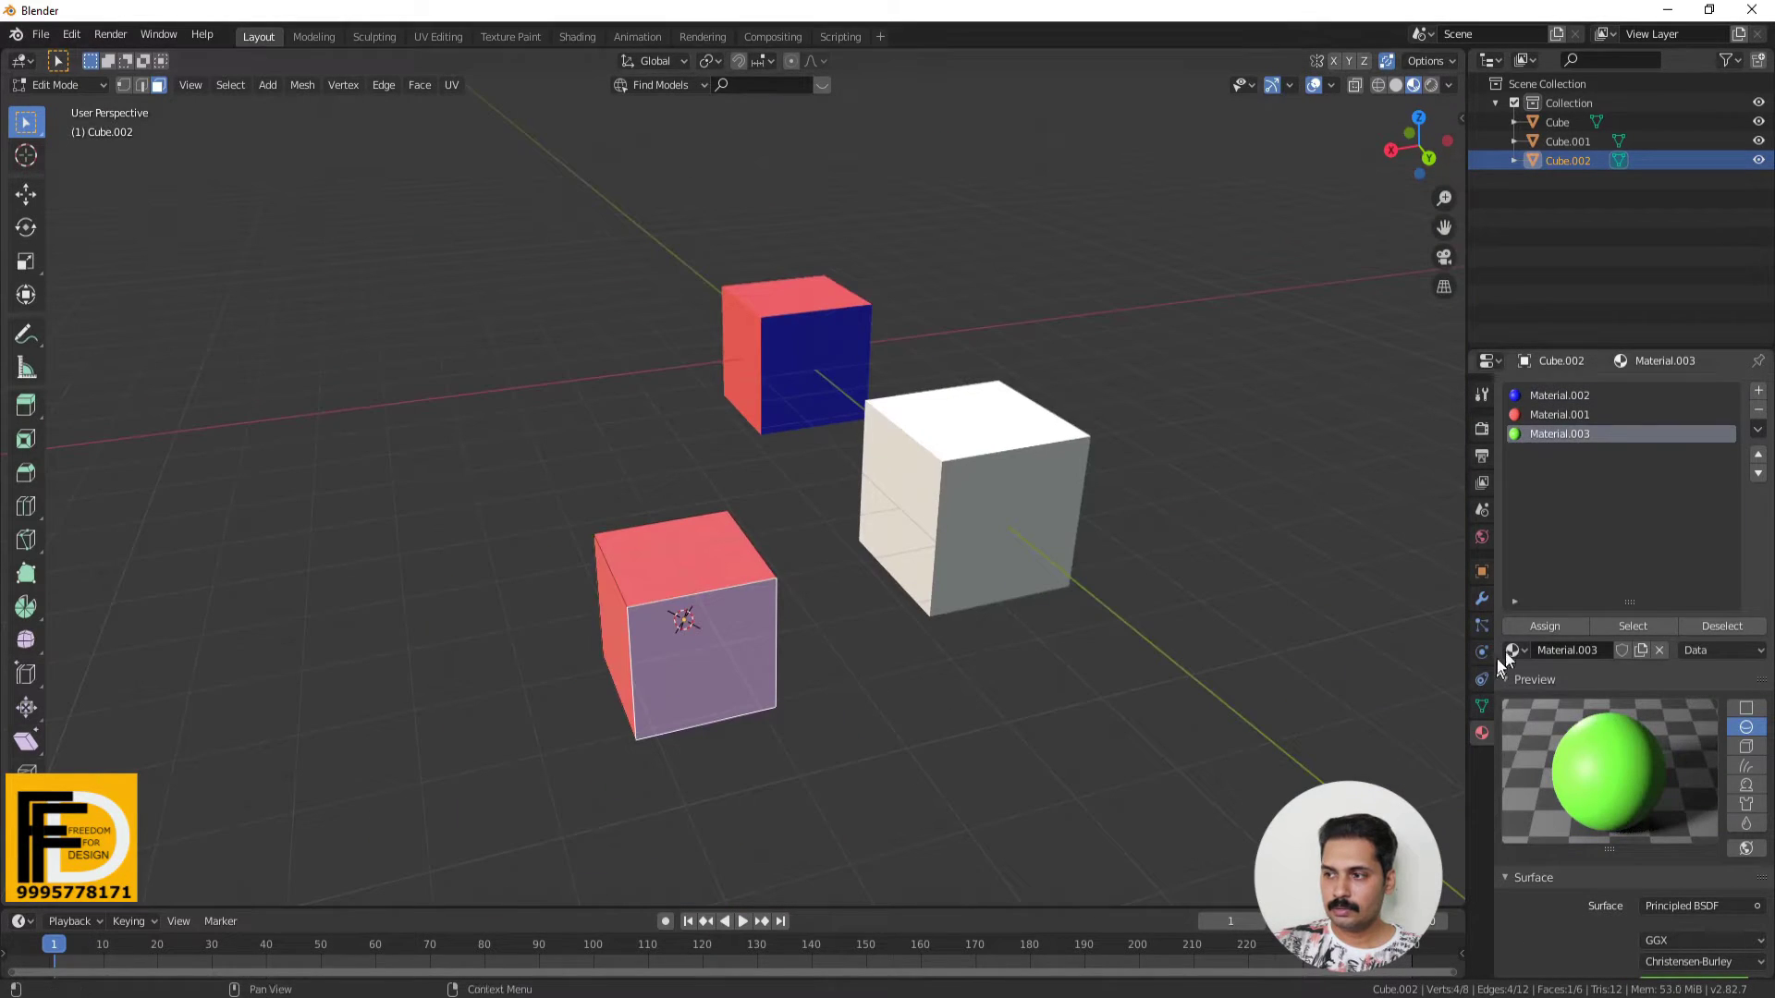
click(1544, 626)
click(863, 754)
mouse_move(863, 754)
middle_down()
mouse_move(788, 709)
mouse_move(896, 737)
middle_up()
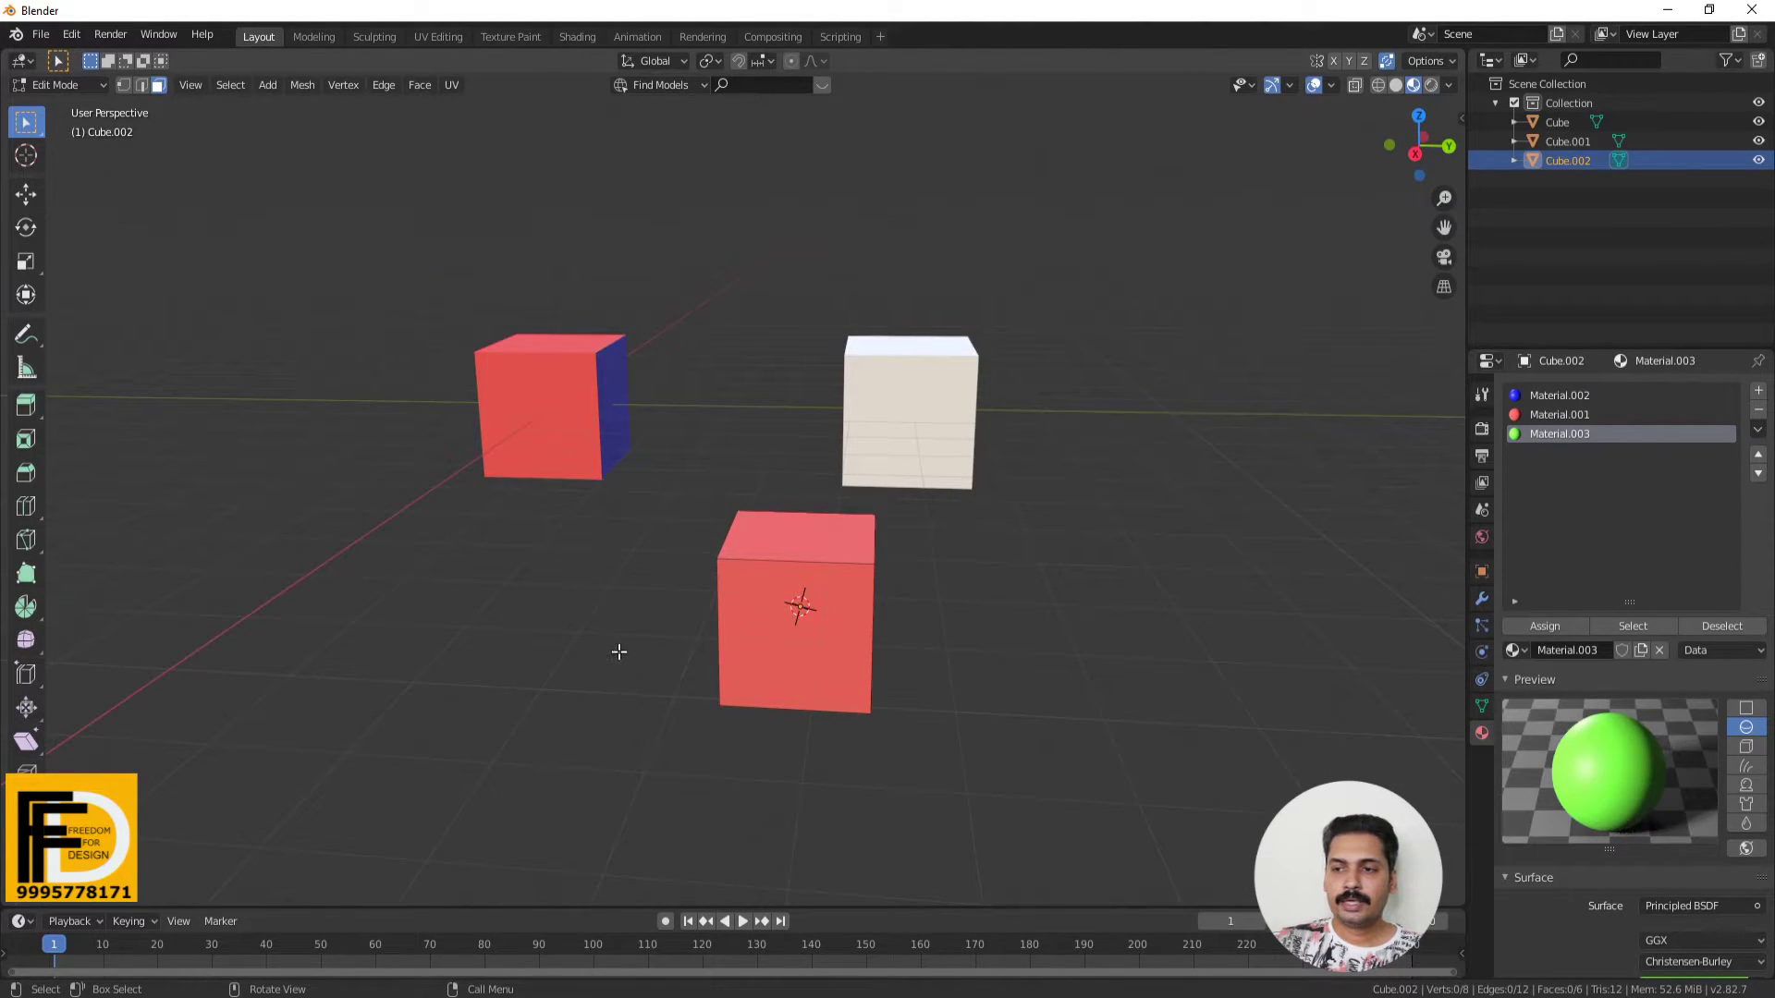
key(Tab)
click(619, 642)
mouse_move(631, 640)
middle_down()
mouse_move(786, 703)
mouse_move(730, 635)
middle_up()
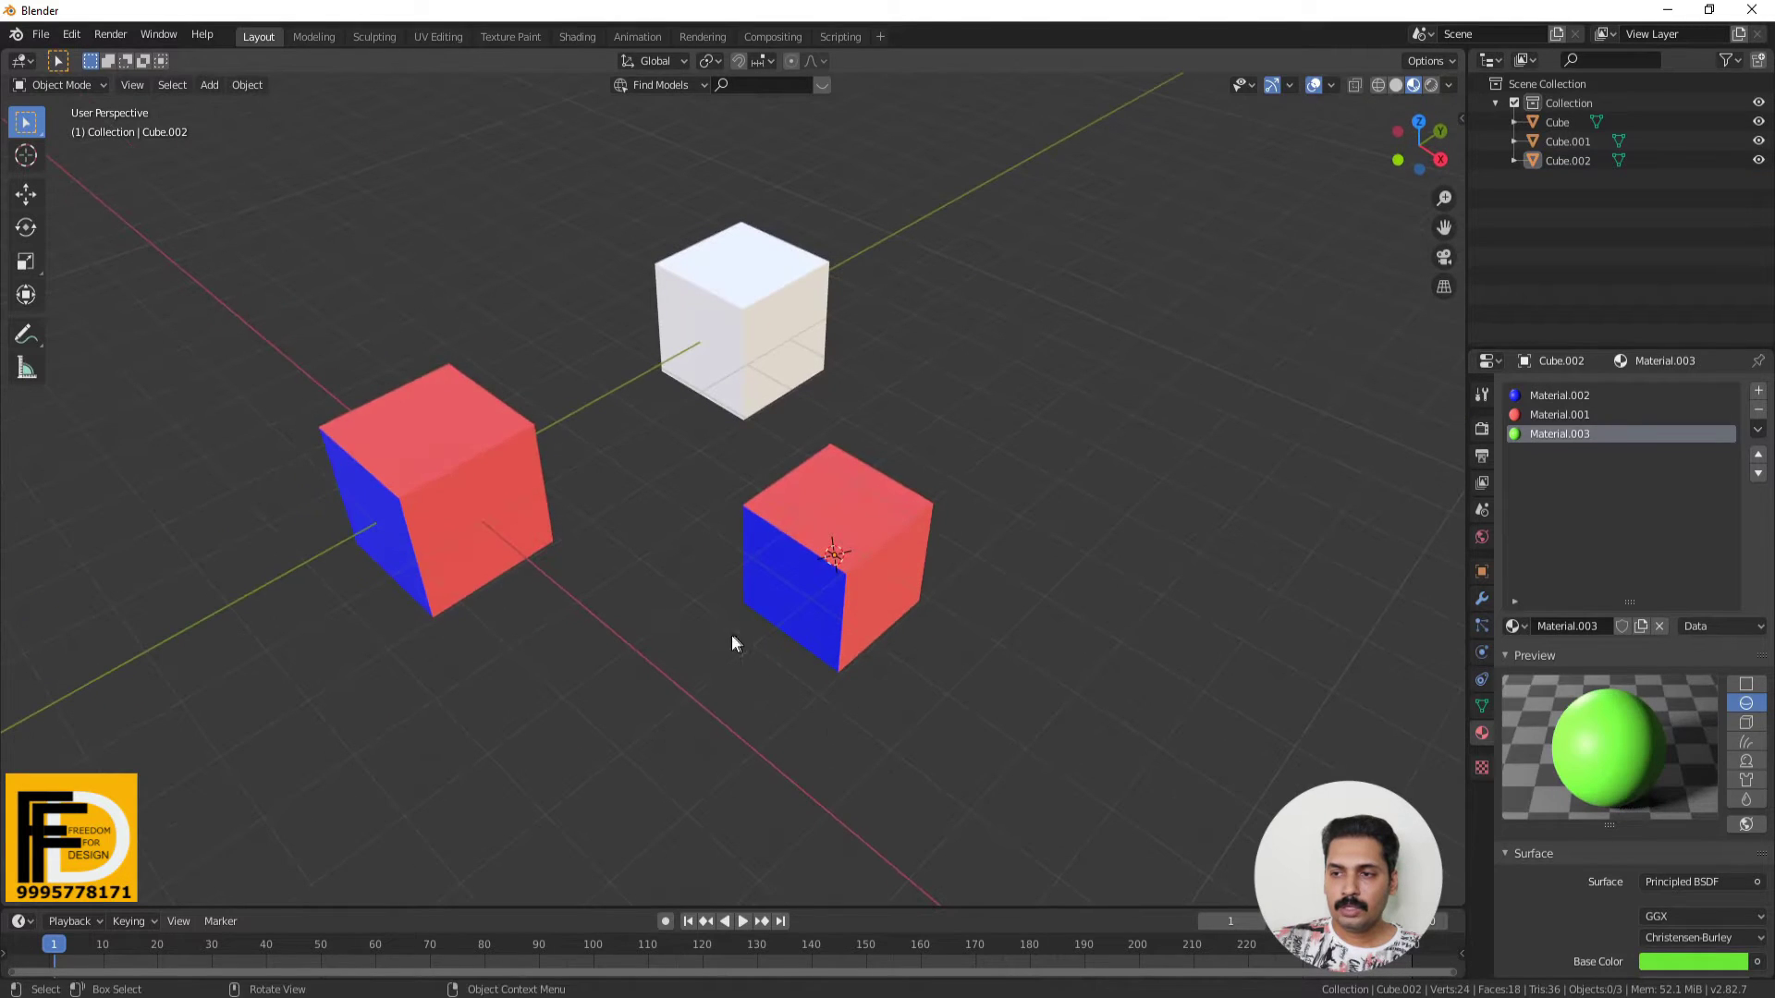
Delete the white cube and the new cube from the scene.
drag(624, 204, 1072, 728)
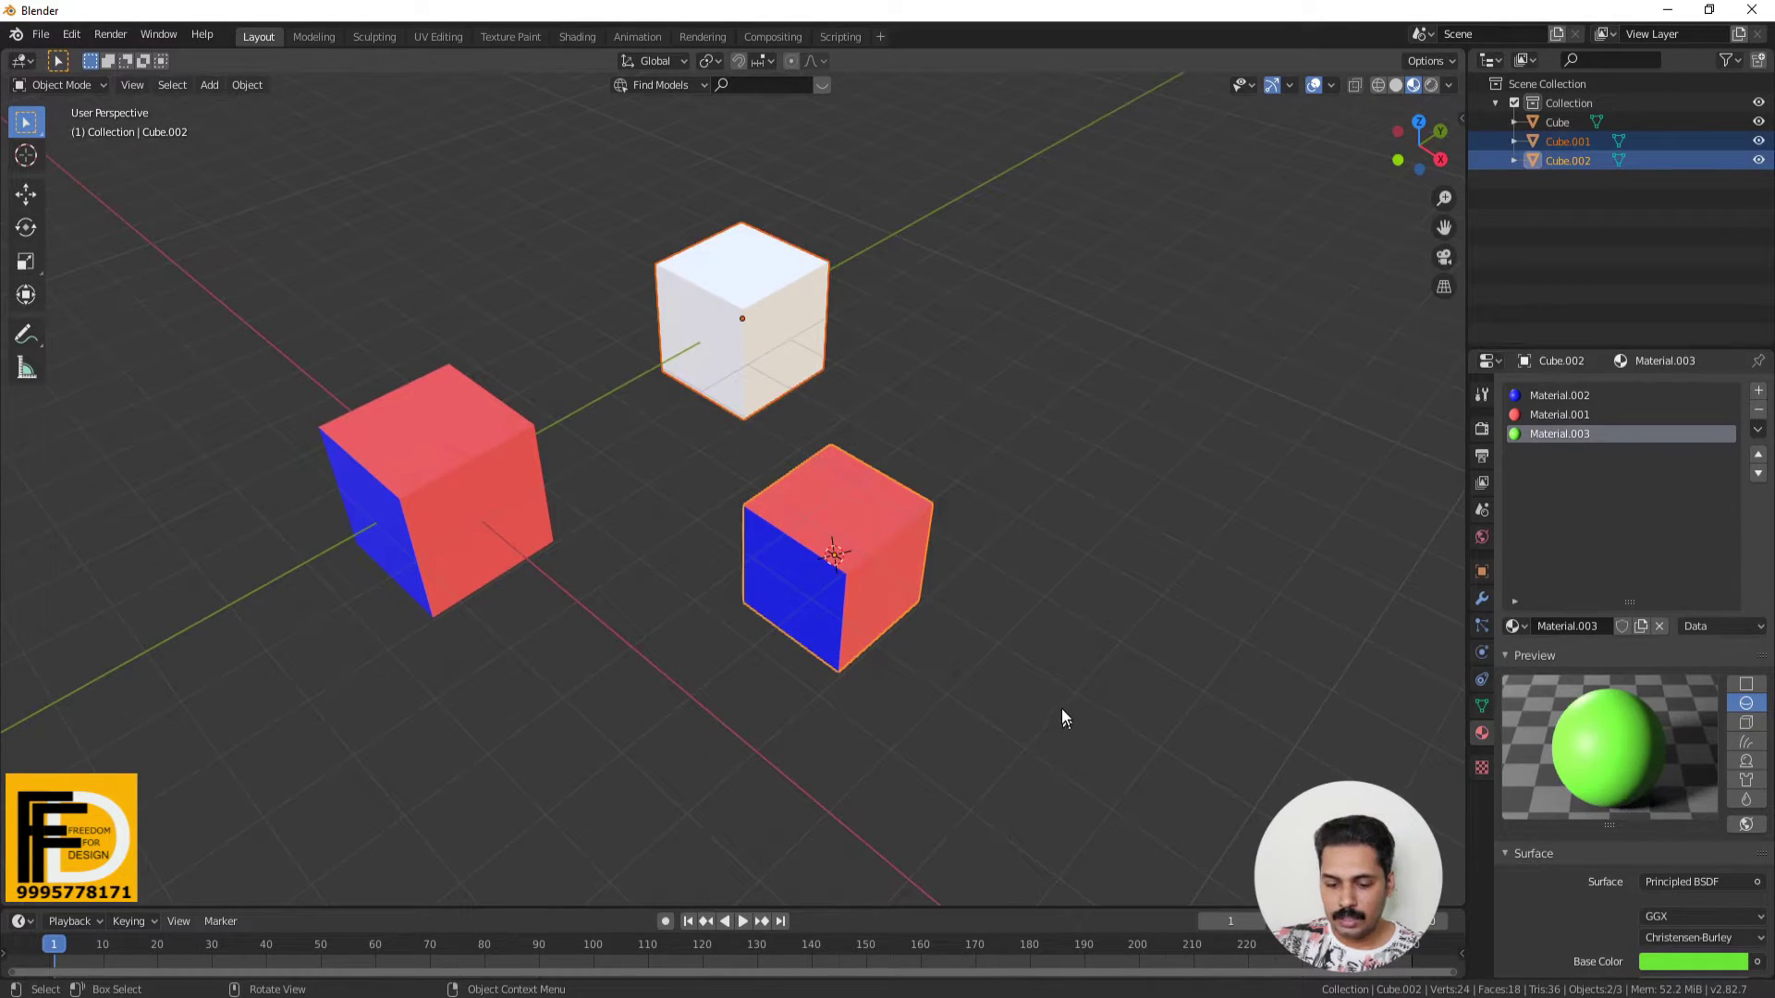
key(Delete)
middle_drag(497, 509, 685, 511)
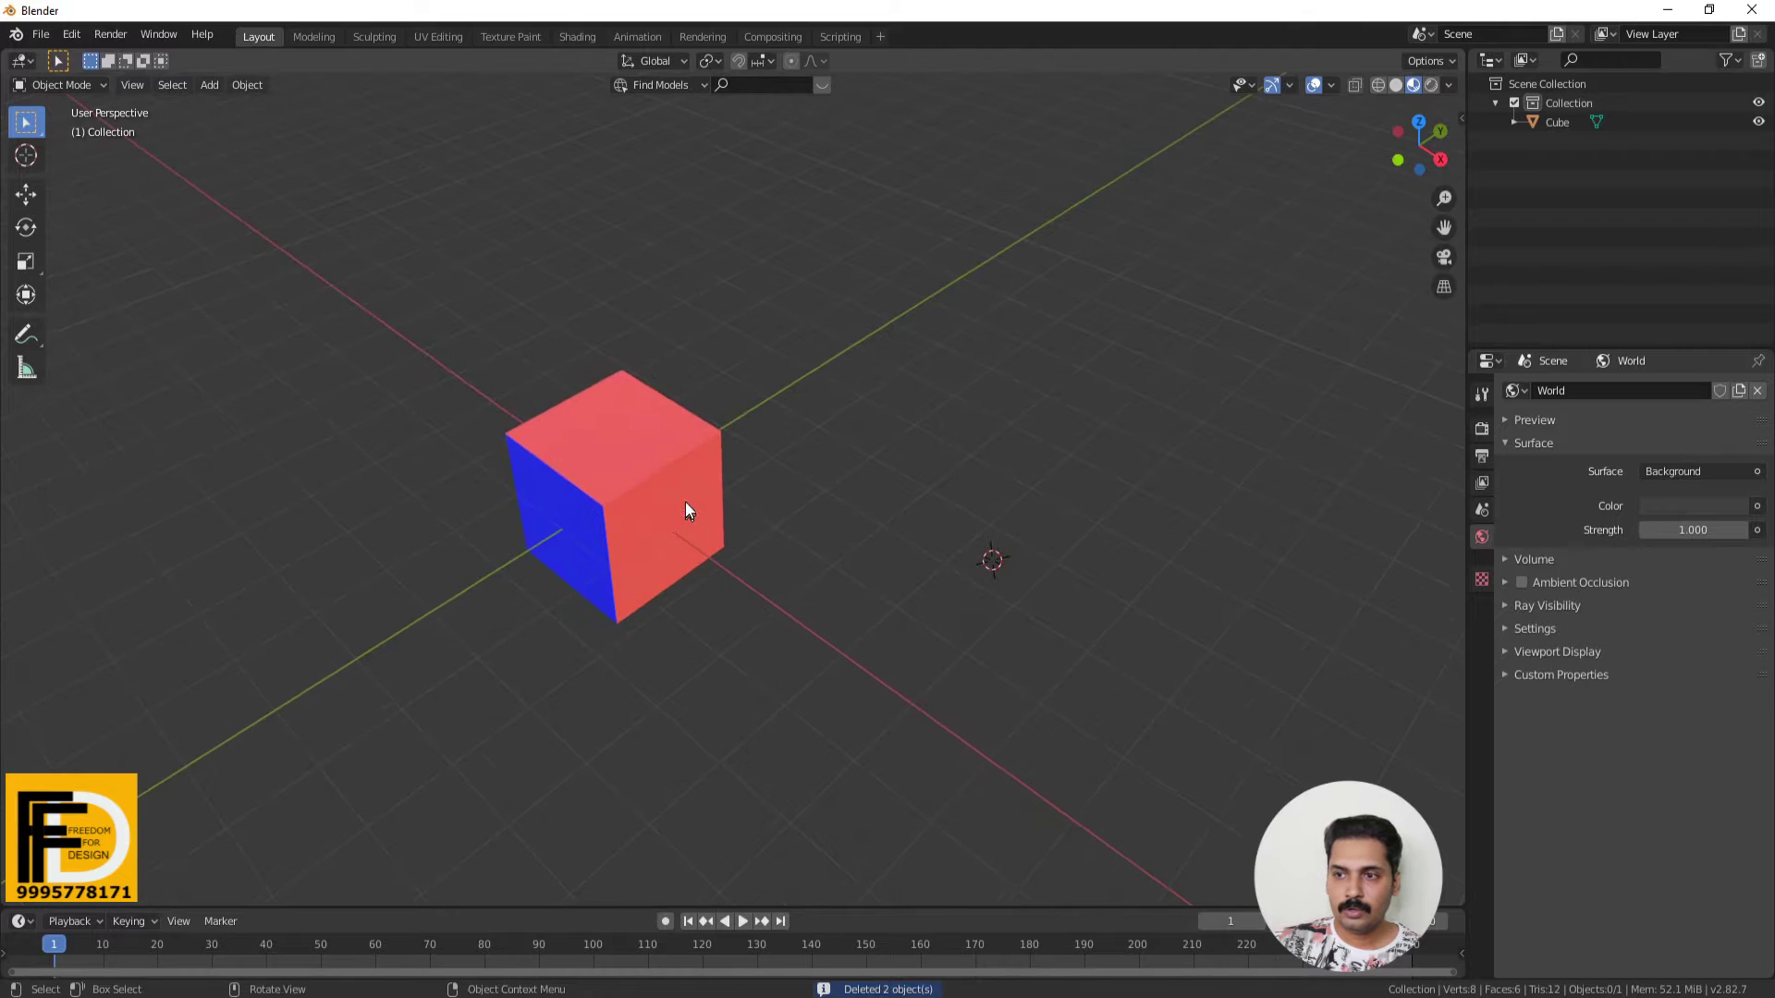
scroll(685, 502, up, 3)
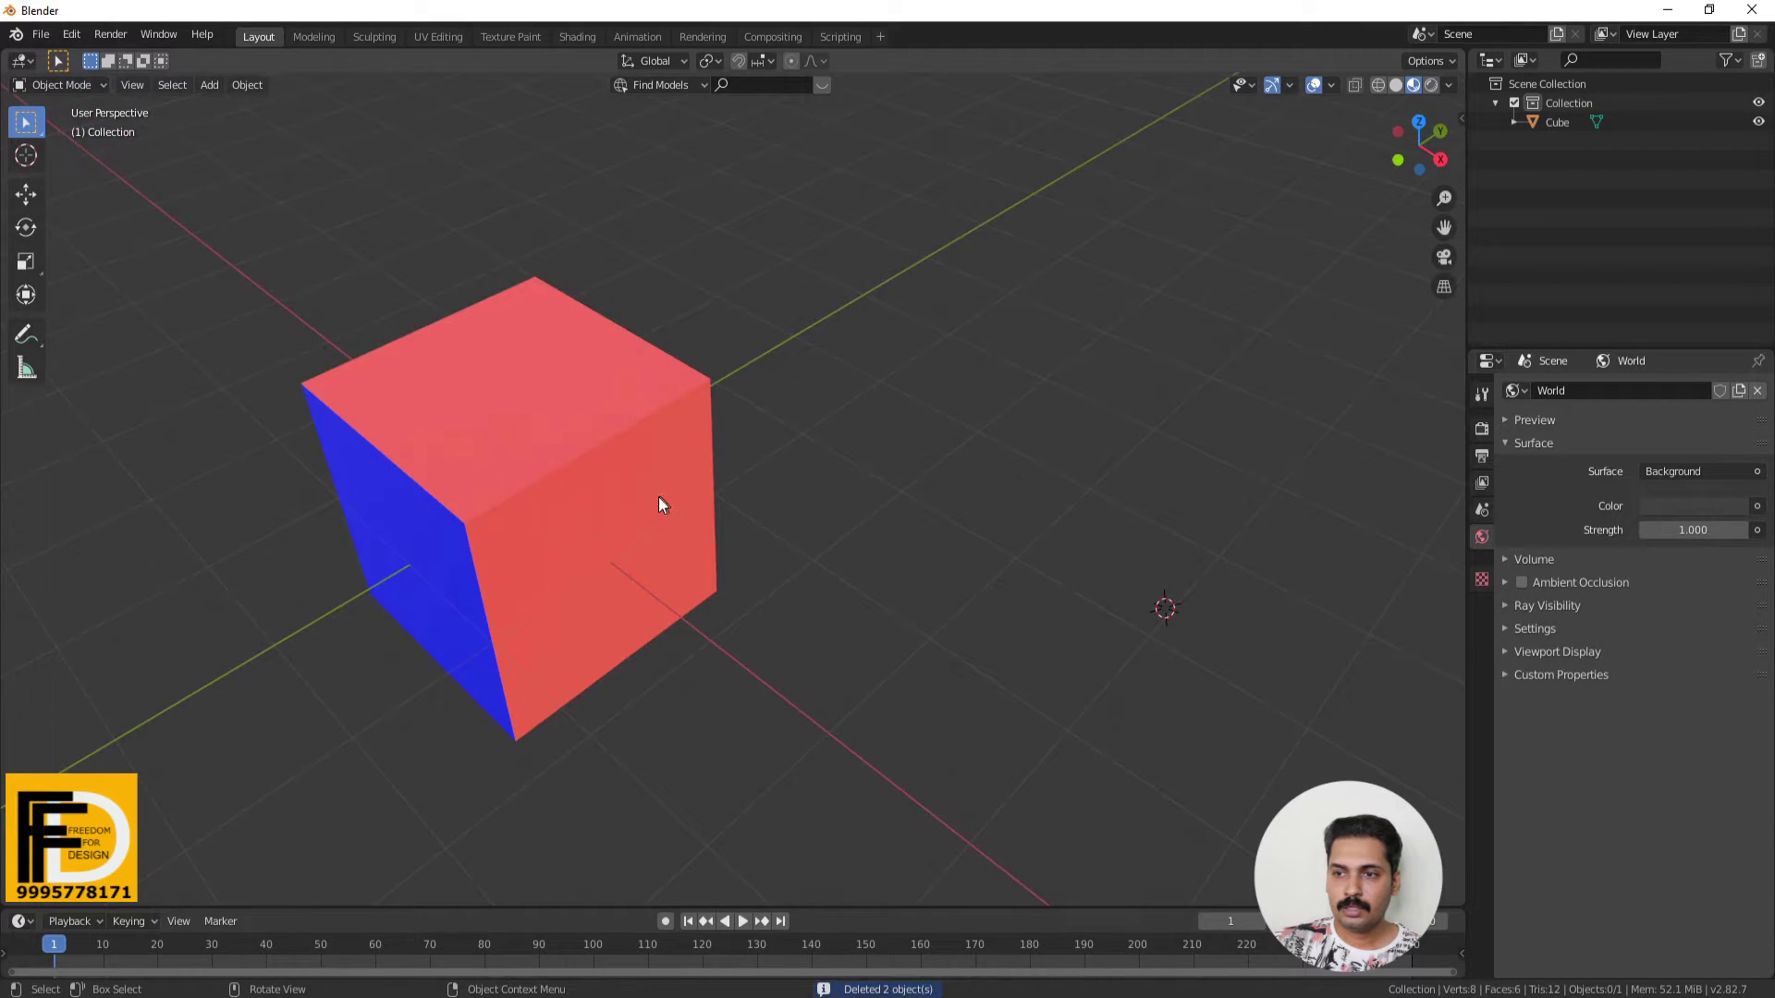
Remove the cube's material slots and give it a single new blank Material.004.
click(559, 551)
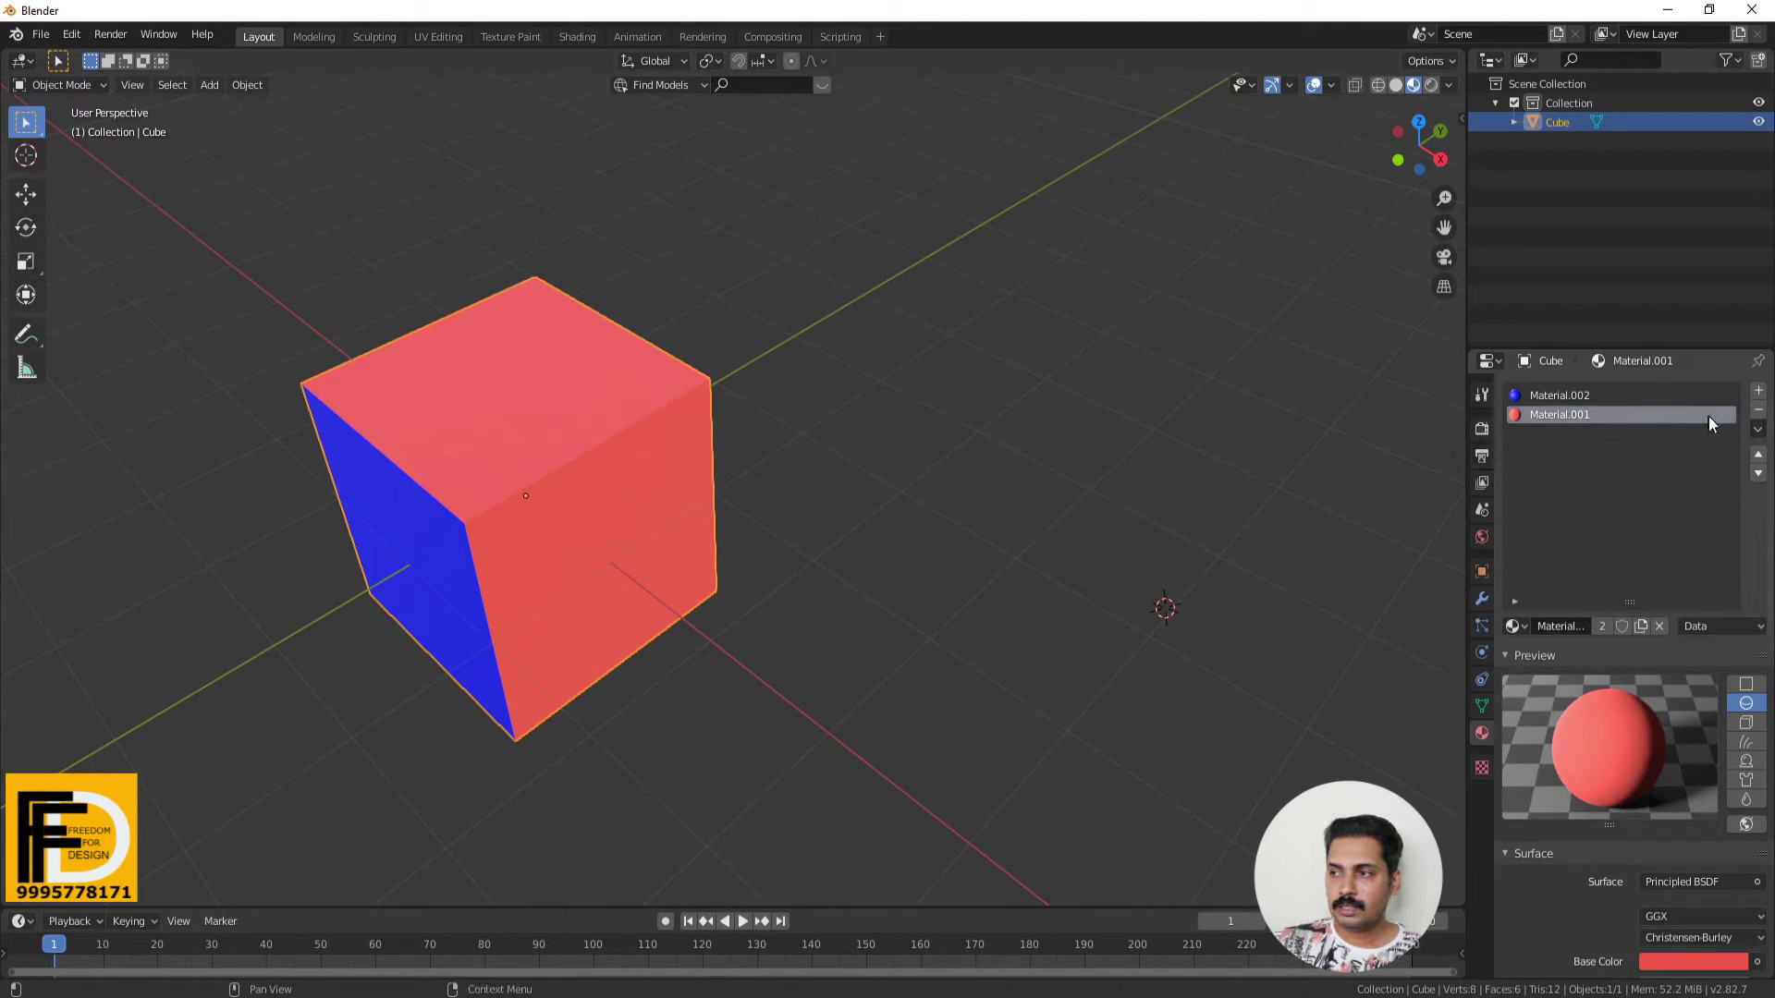
click(1759, 410)
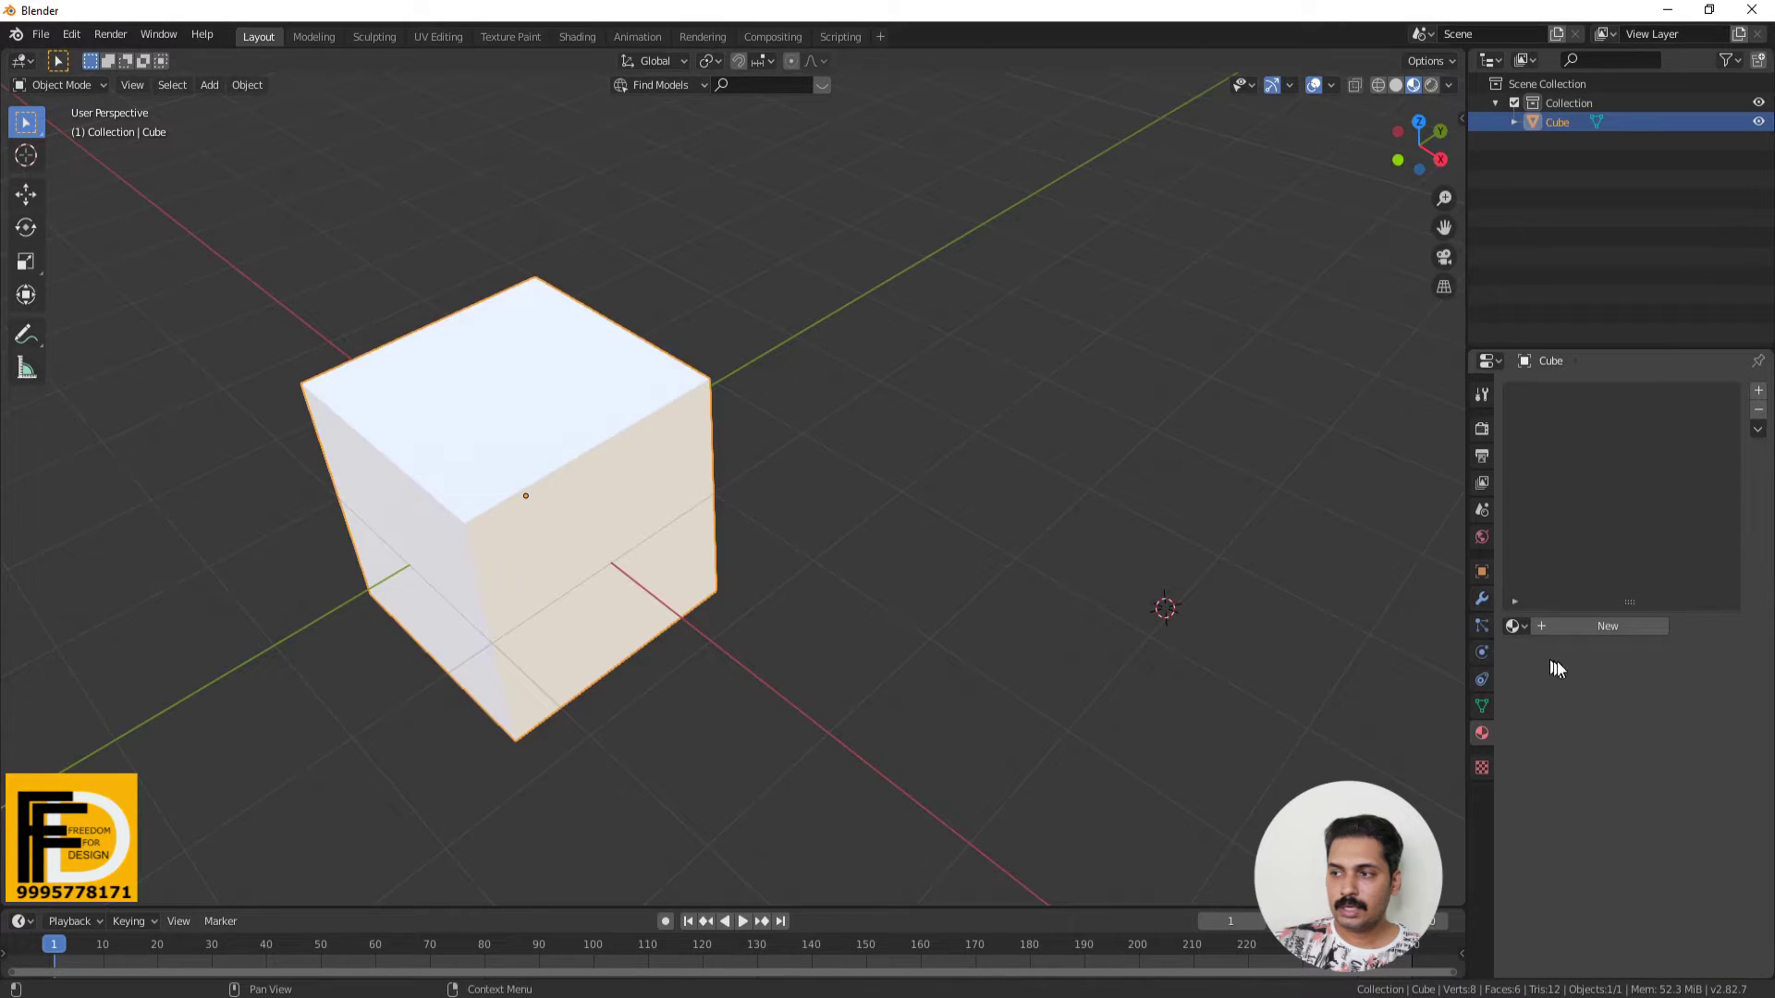
click(1564, 627)
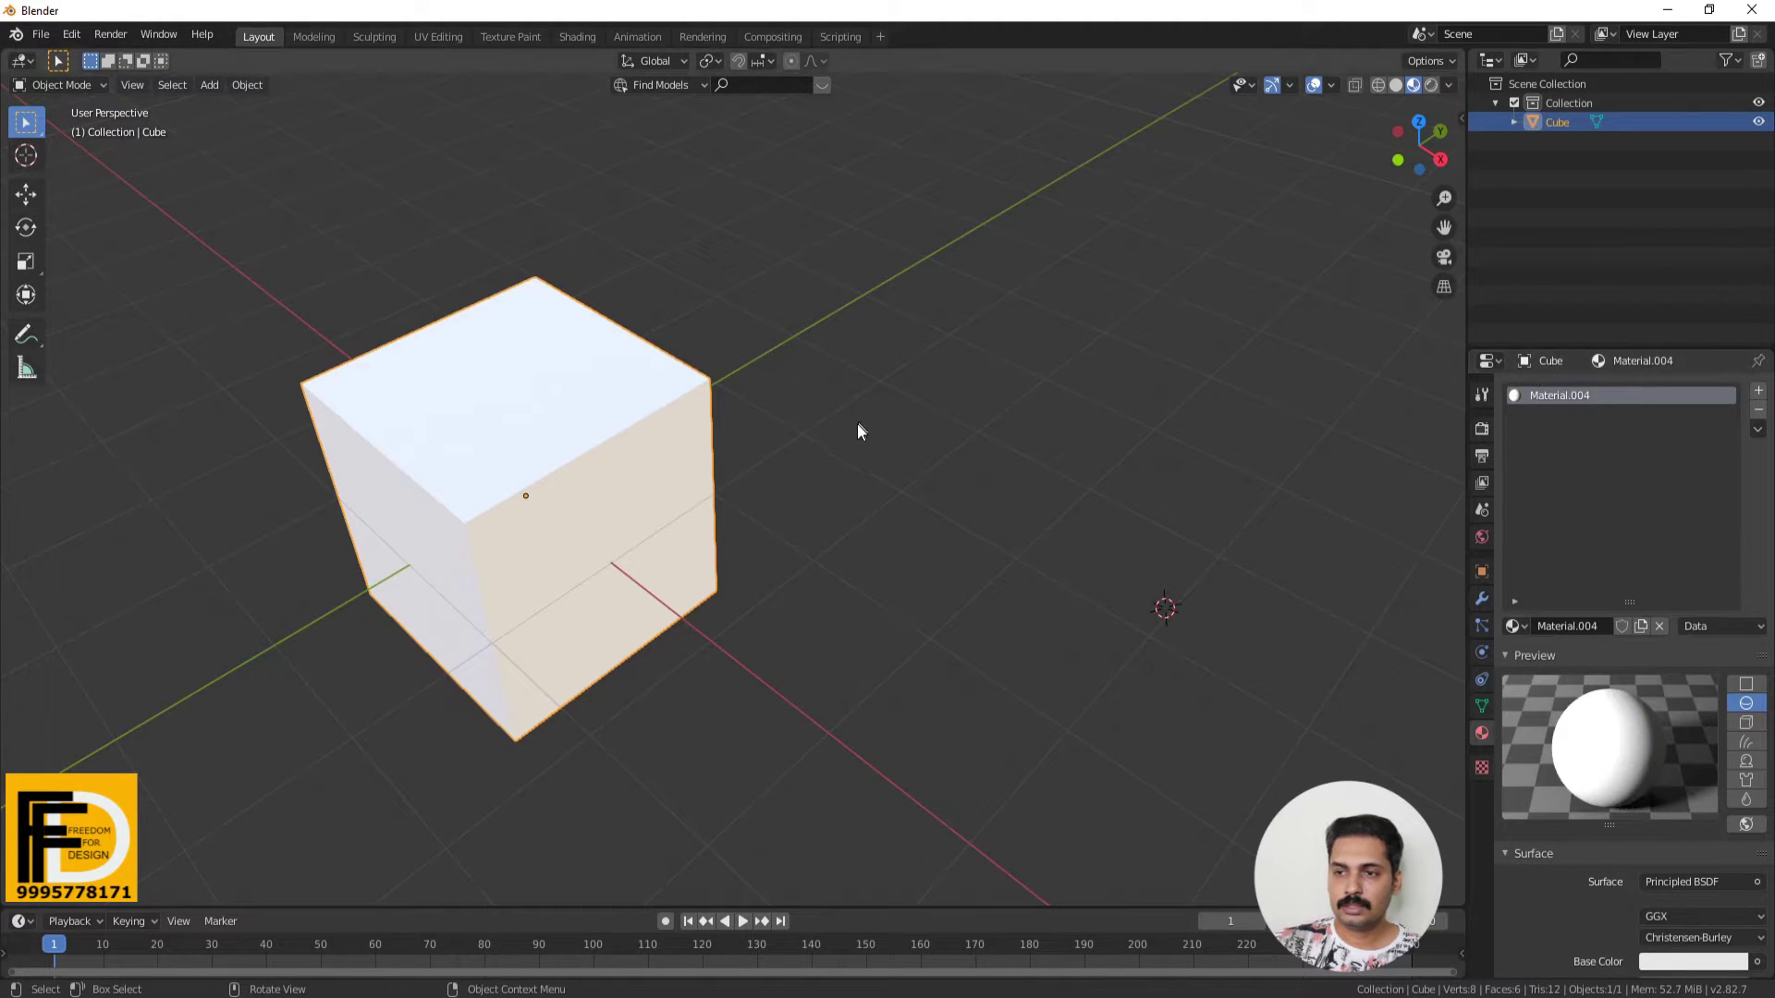
mouse_move(878, 544)
middle_down()
mouse_move(1010, 435)
mouse_move(1078, 492)
mouse_move(1064, 498)
middle_up()
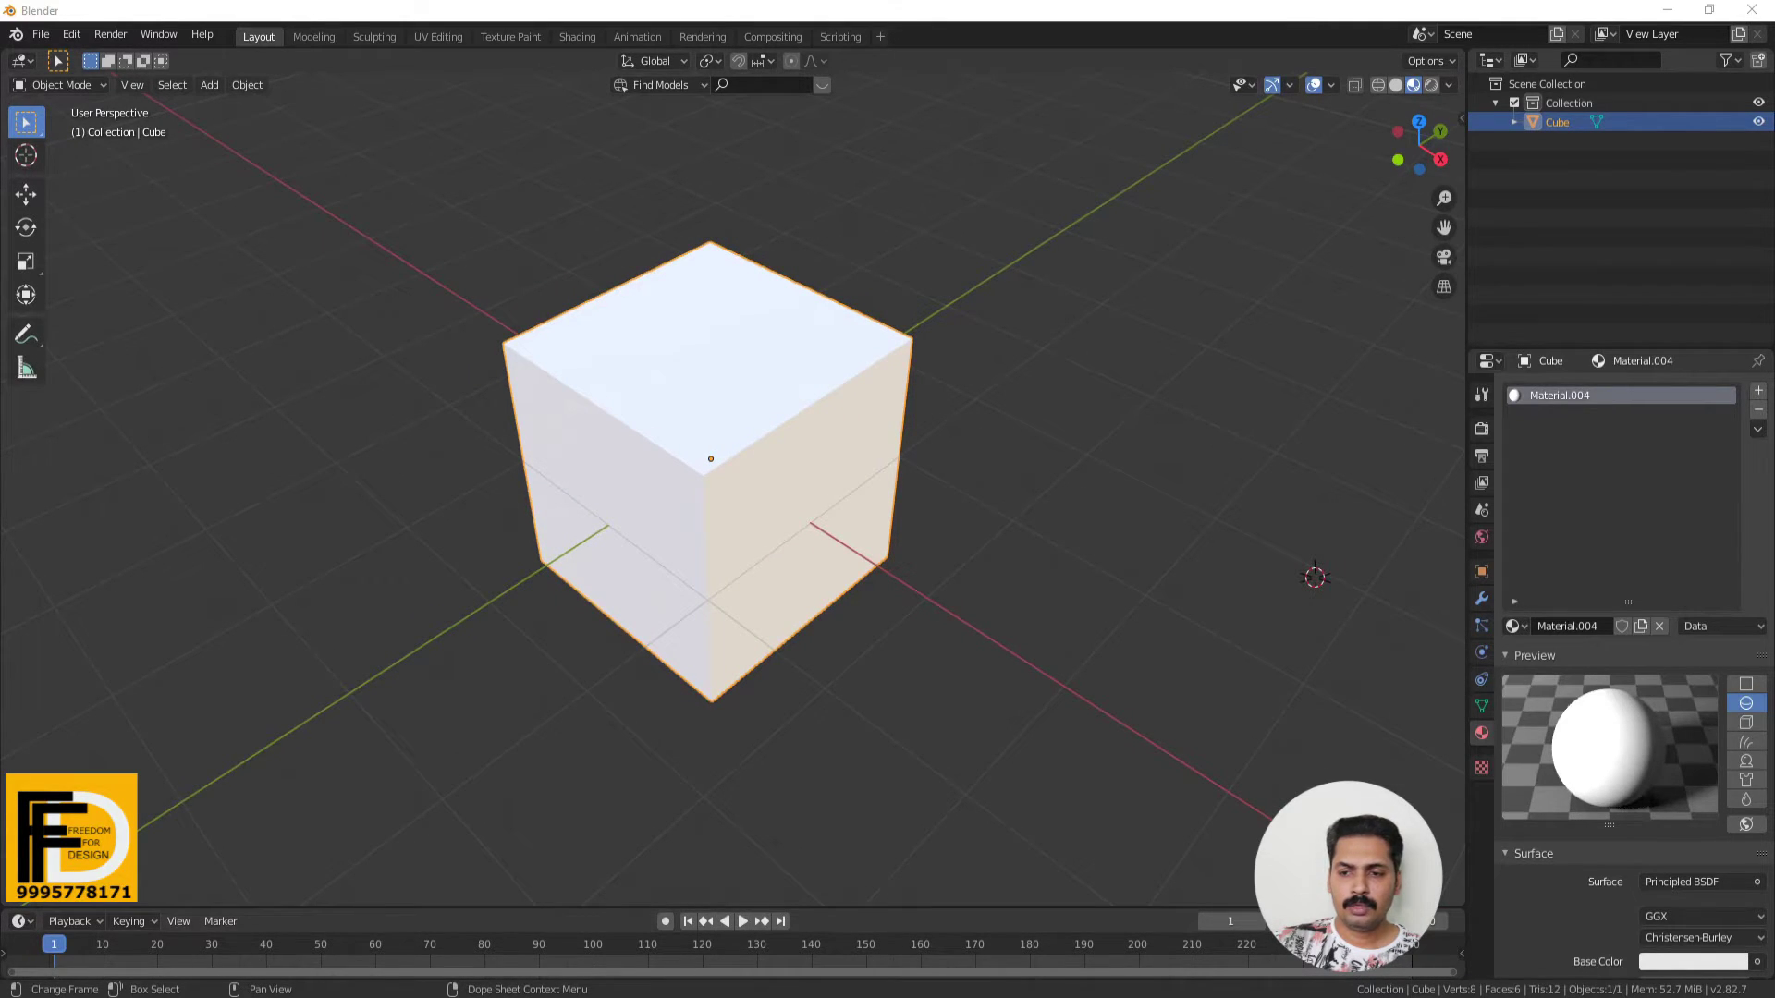
key(alt+Tab)
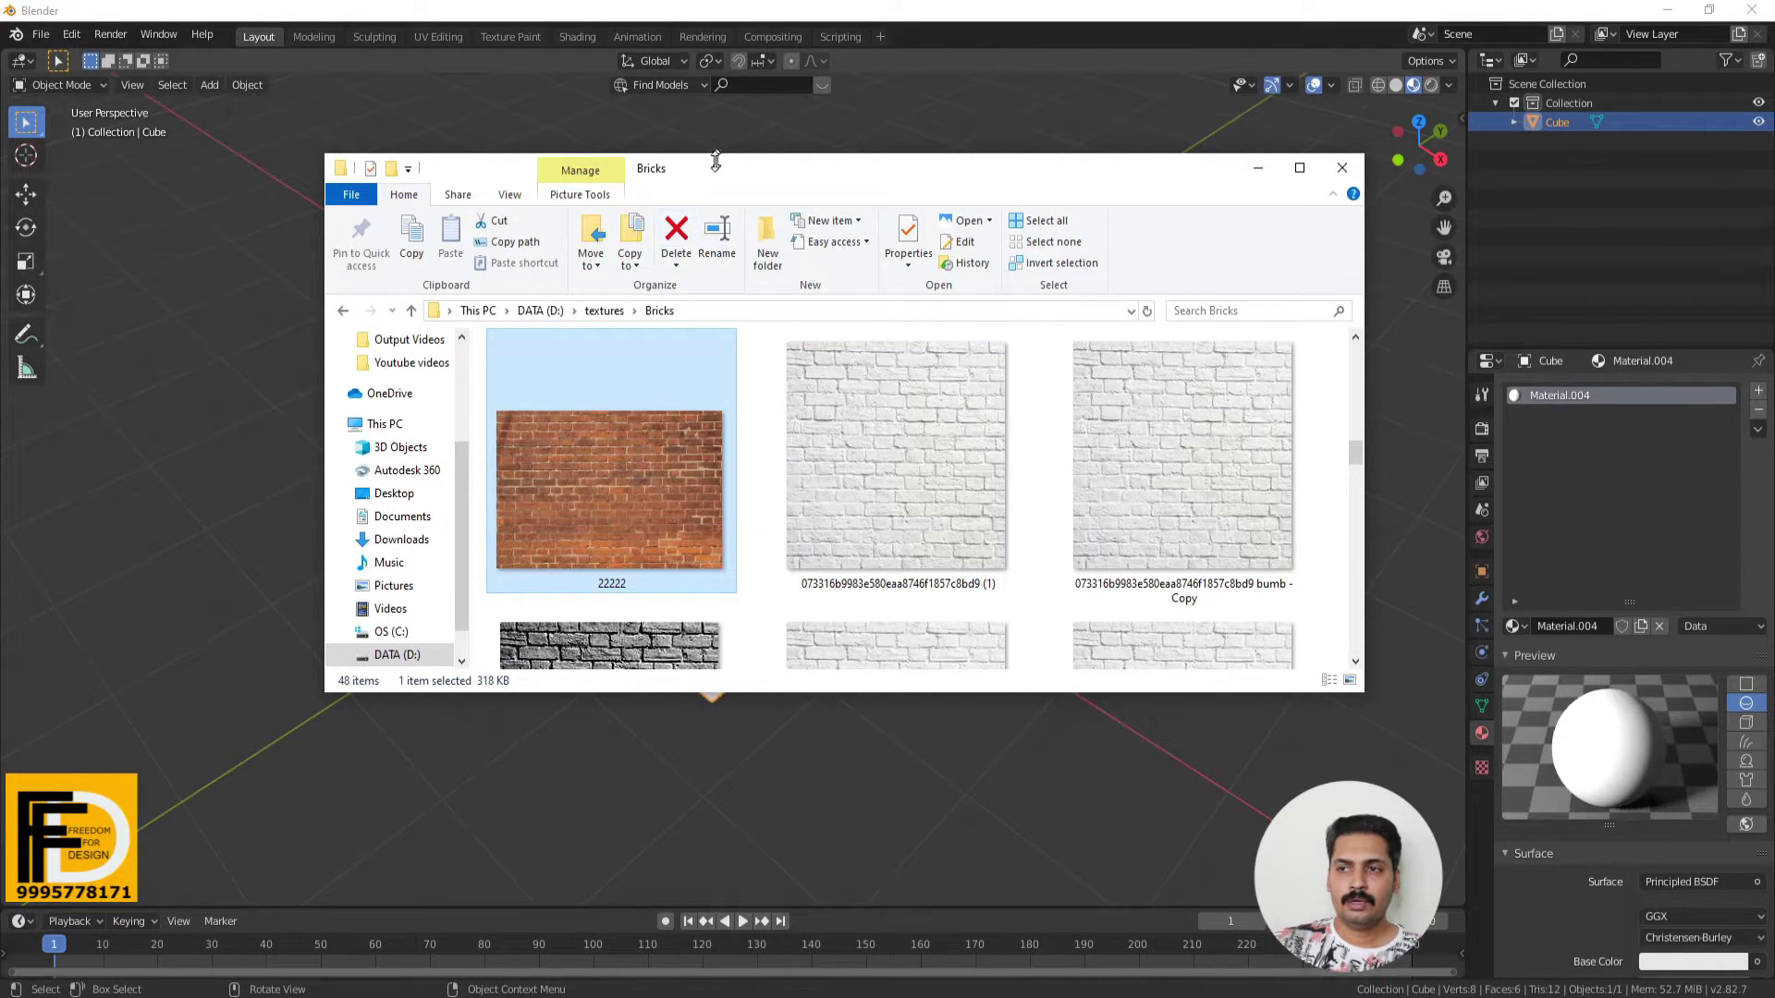
Review the brick images in D:\textures\Bricks, then return to Blender.
drag(716, 168, 645, 410)
click(468, 193)
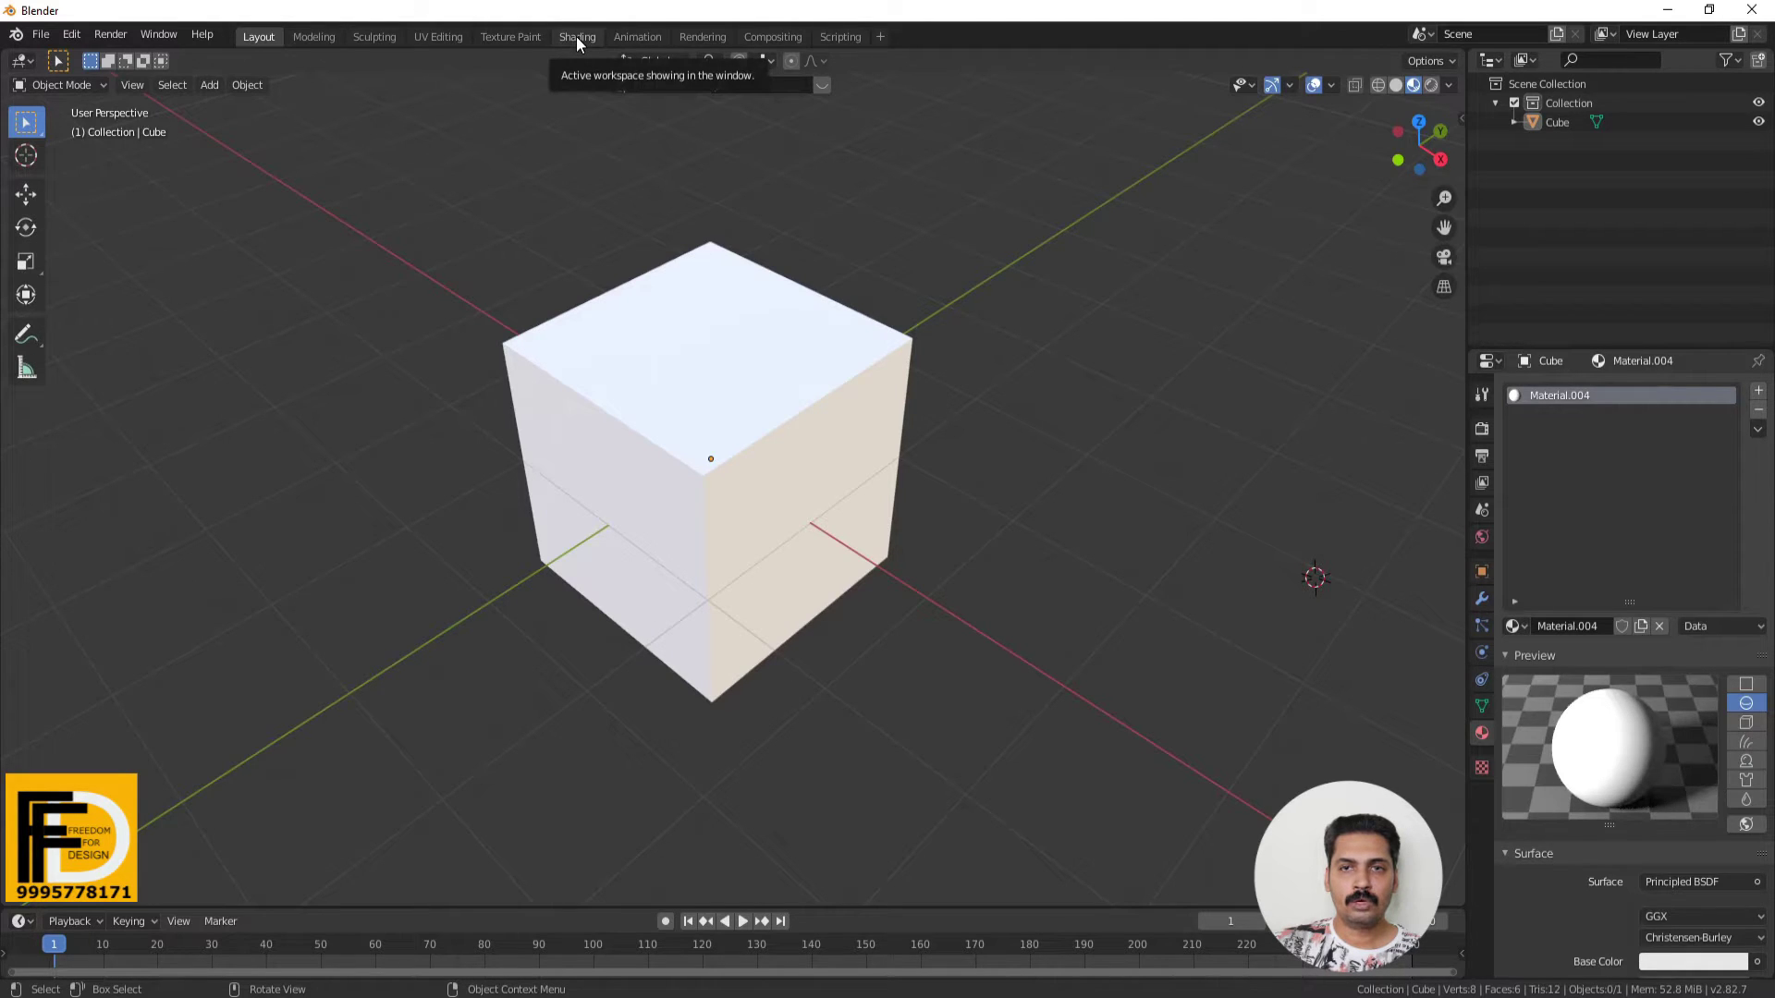
Switch to Shading, enlarge the node editor, and spread Principled BSDF and Material Output apart.
click(575, 36)
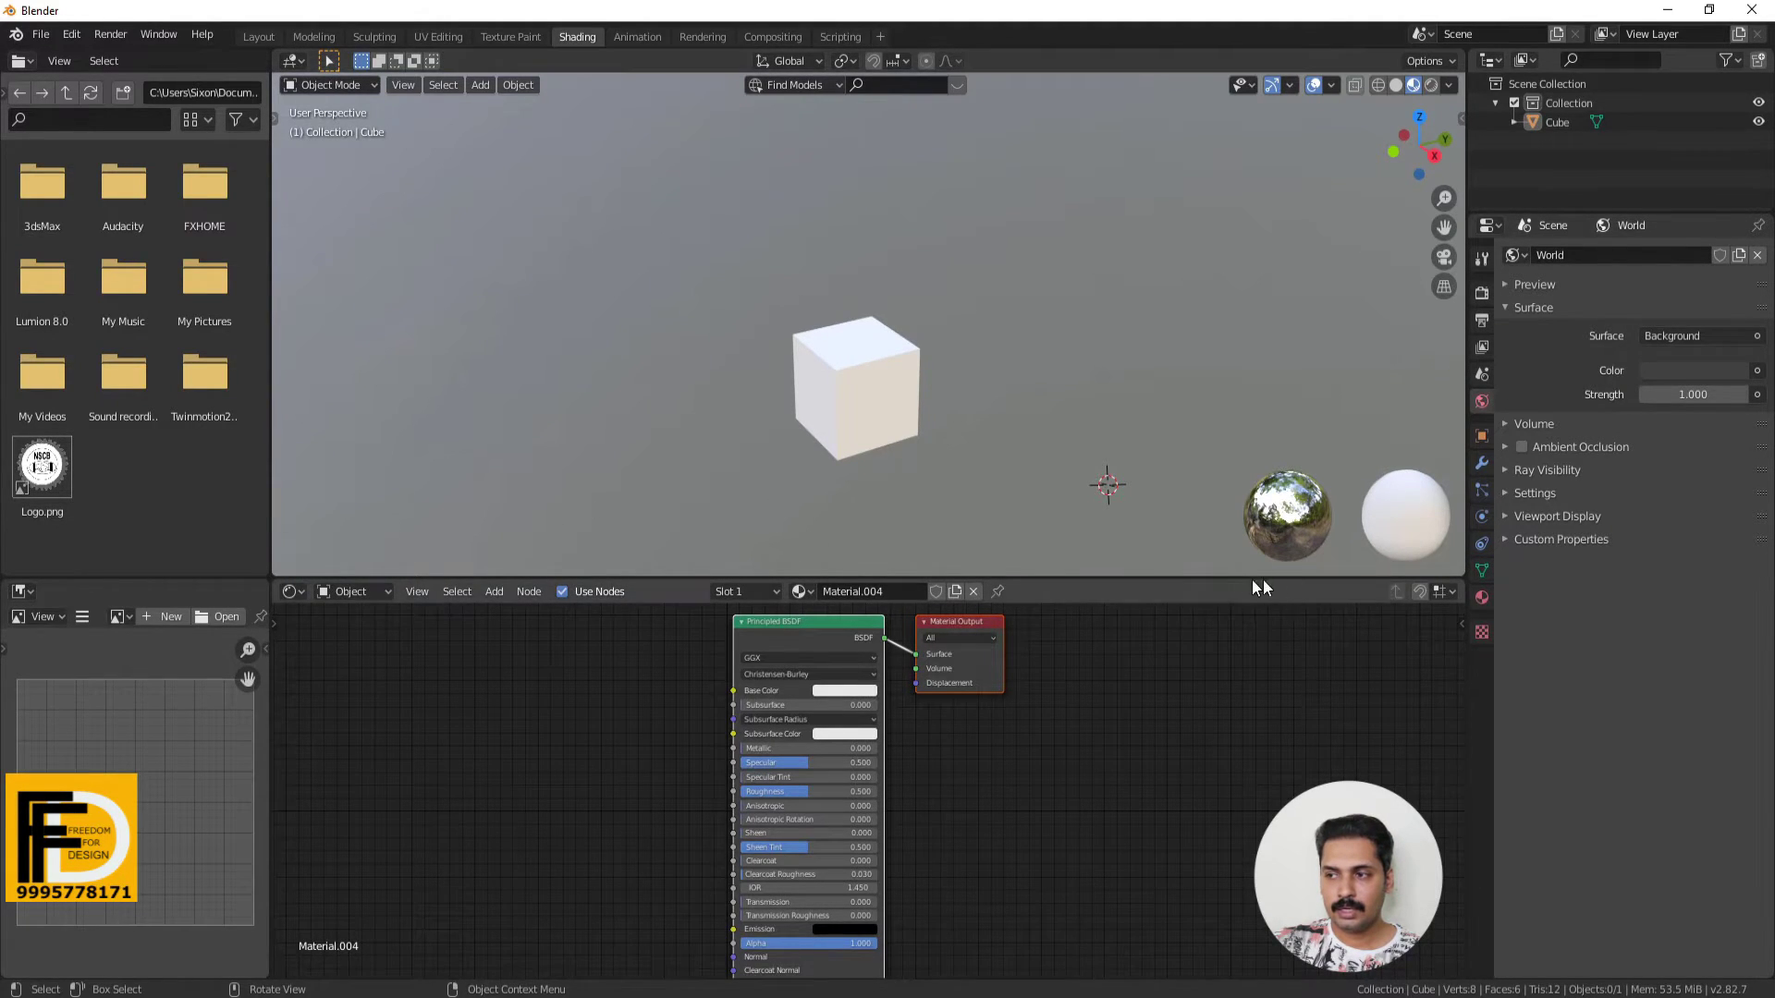
drag(1223, 579, 1222, 380)
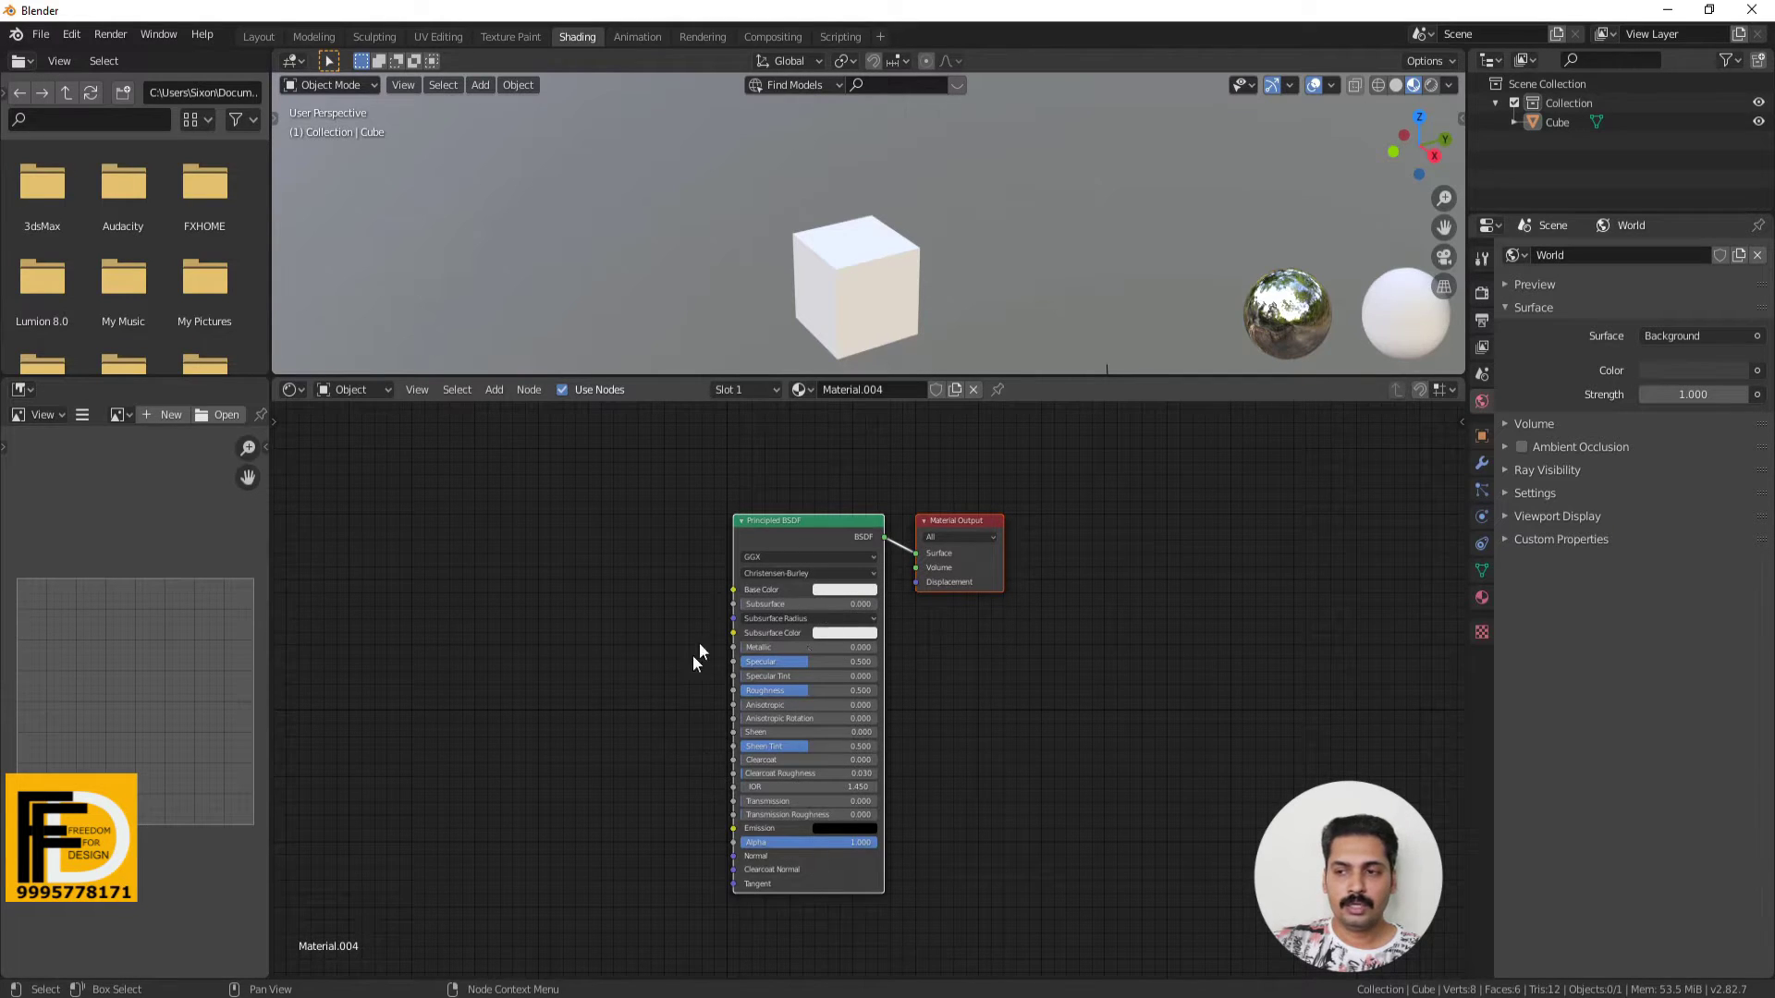
drag(819, 522, 514, 512)
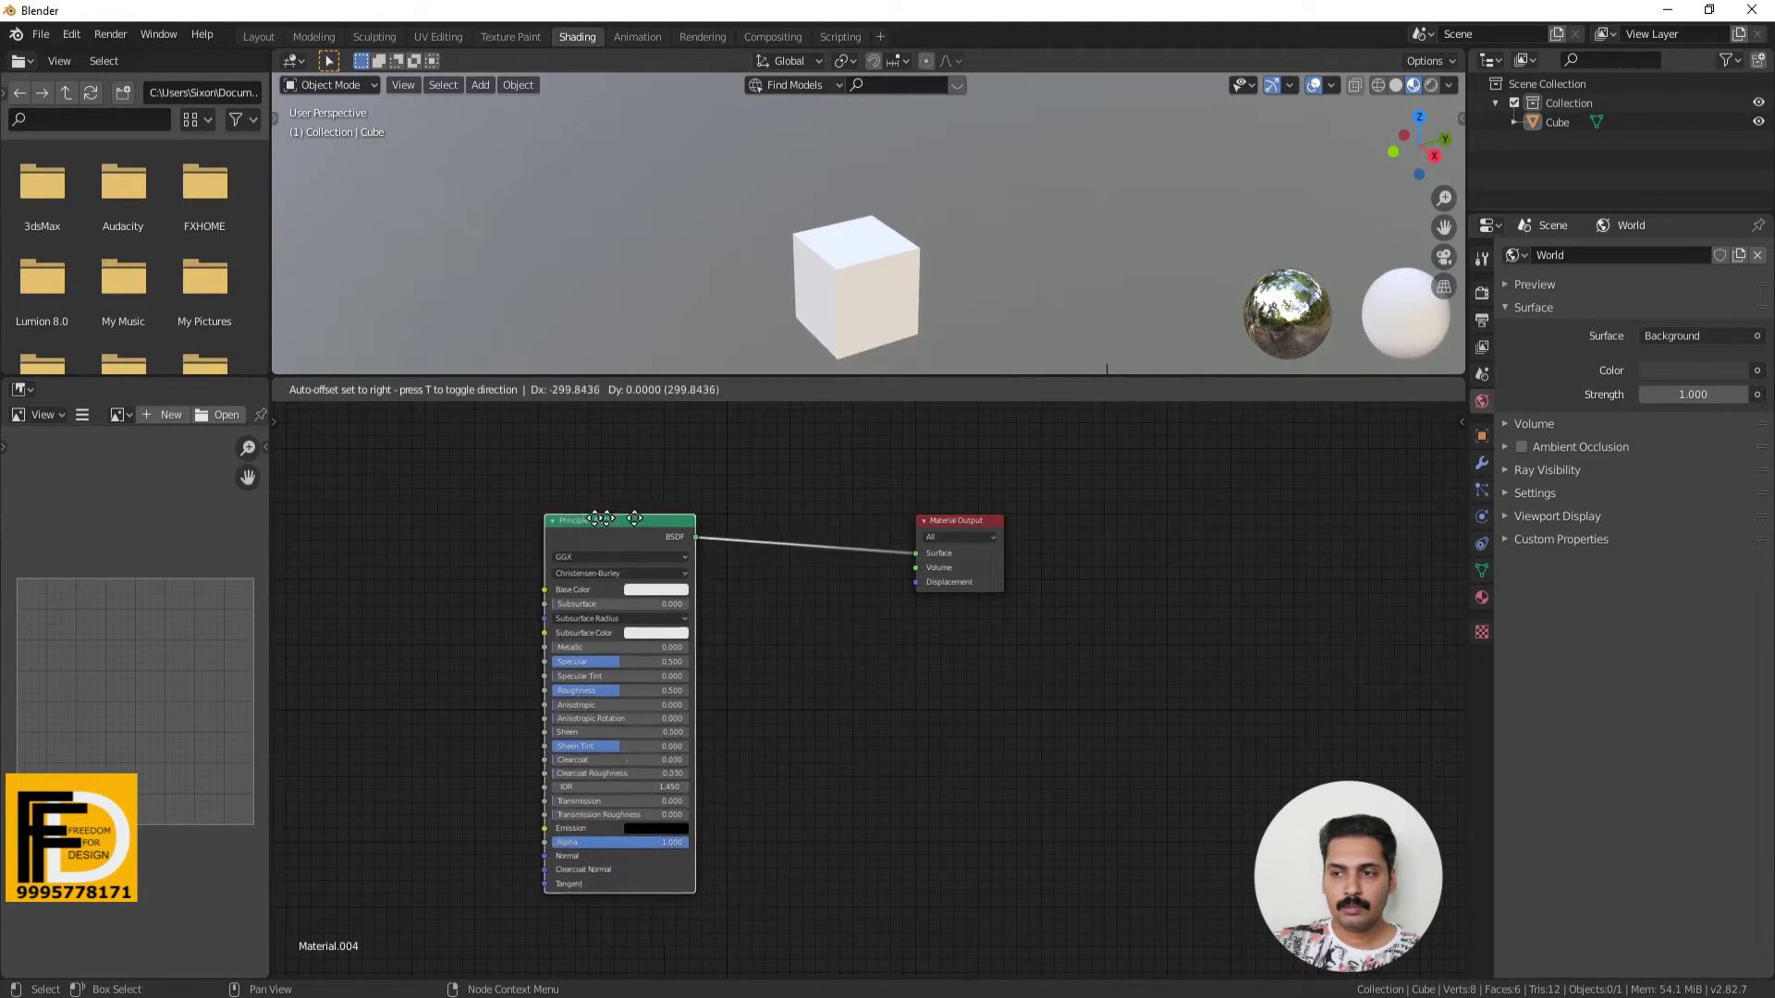
drag(963, 518, 1278, 557)
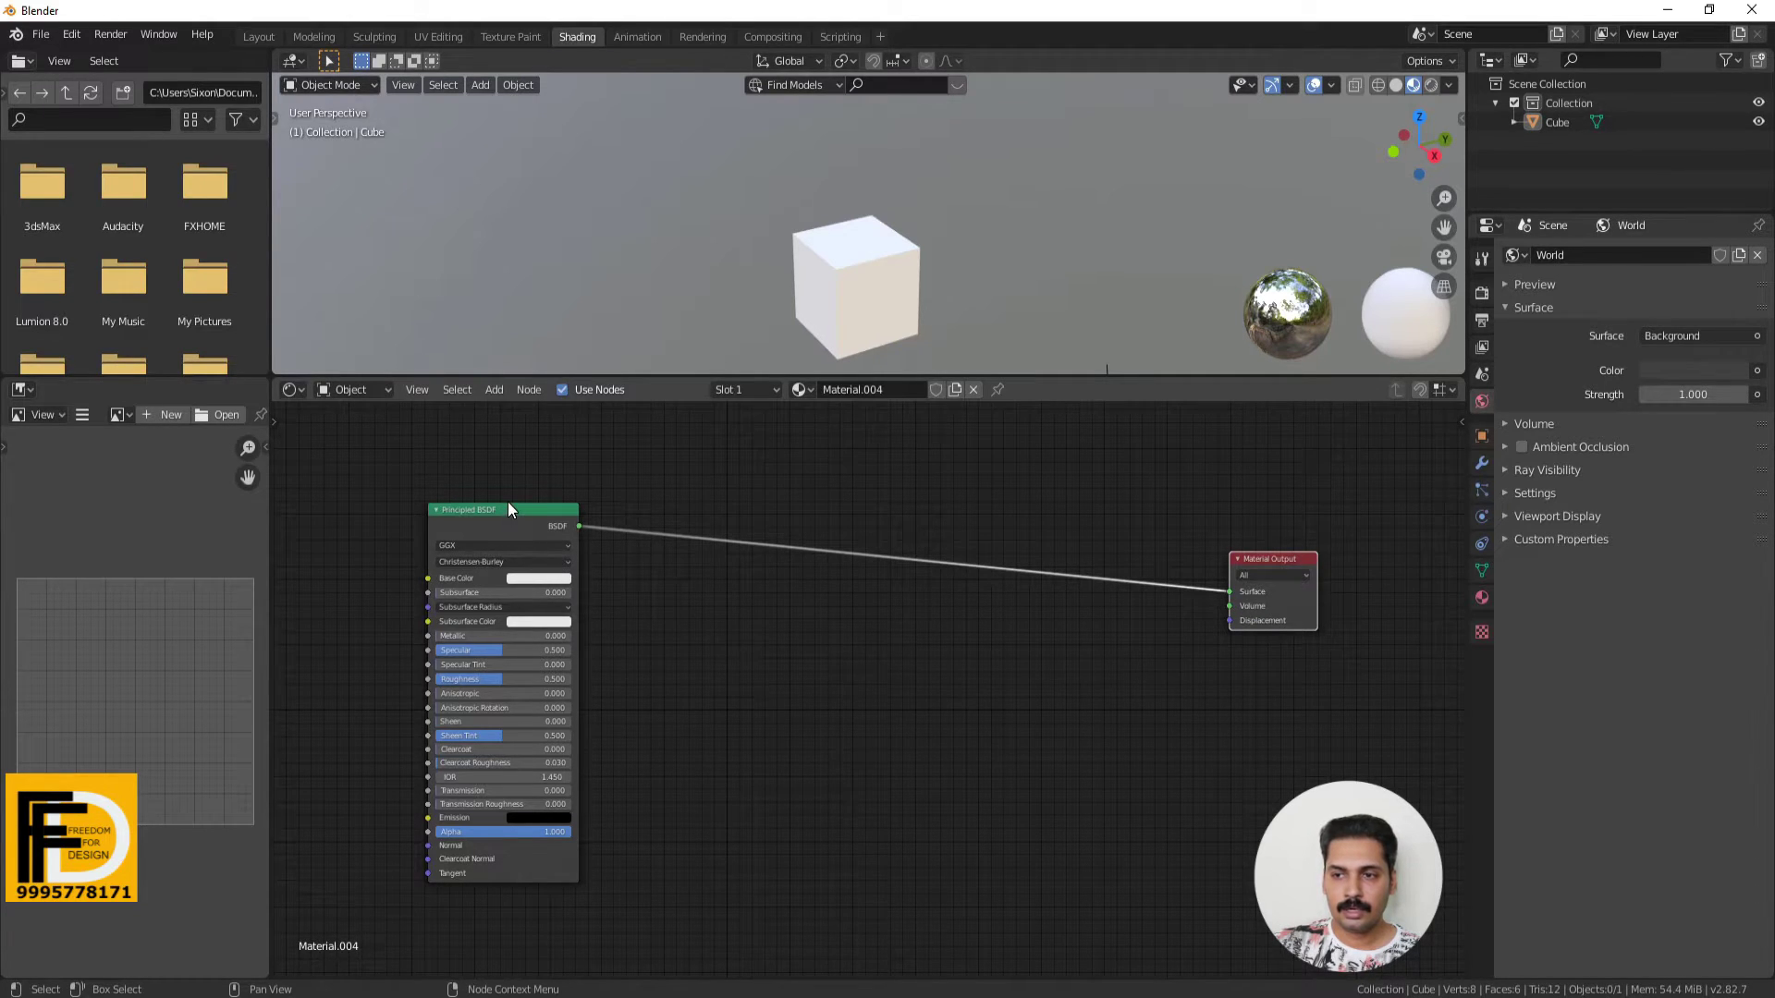
drag(508, 509, 929, 515)
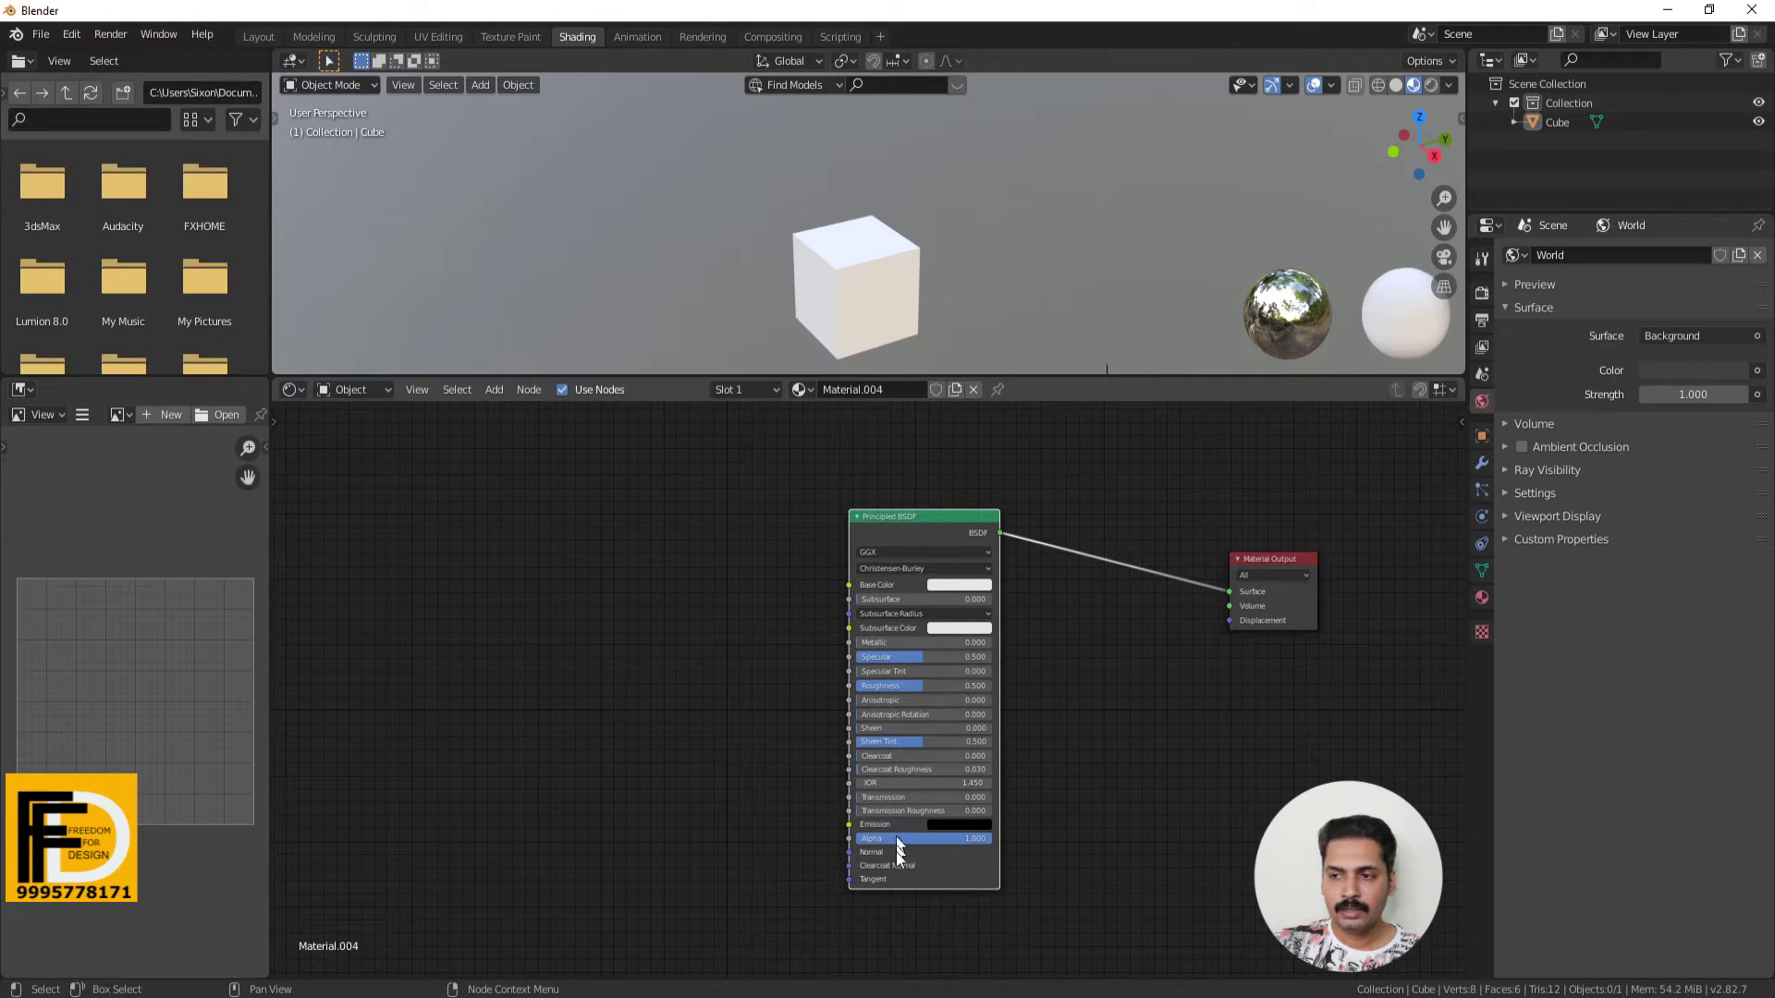
Show the cube's Material.004 Surface settings and check the shader list, keeping Principled BSDF.
click(845, 268)
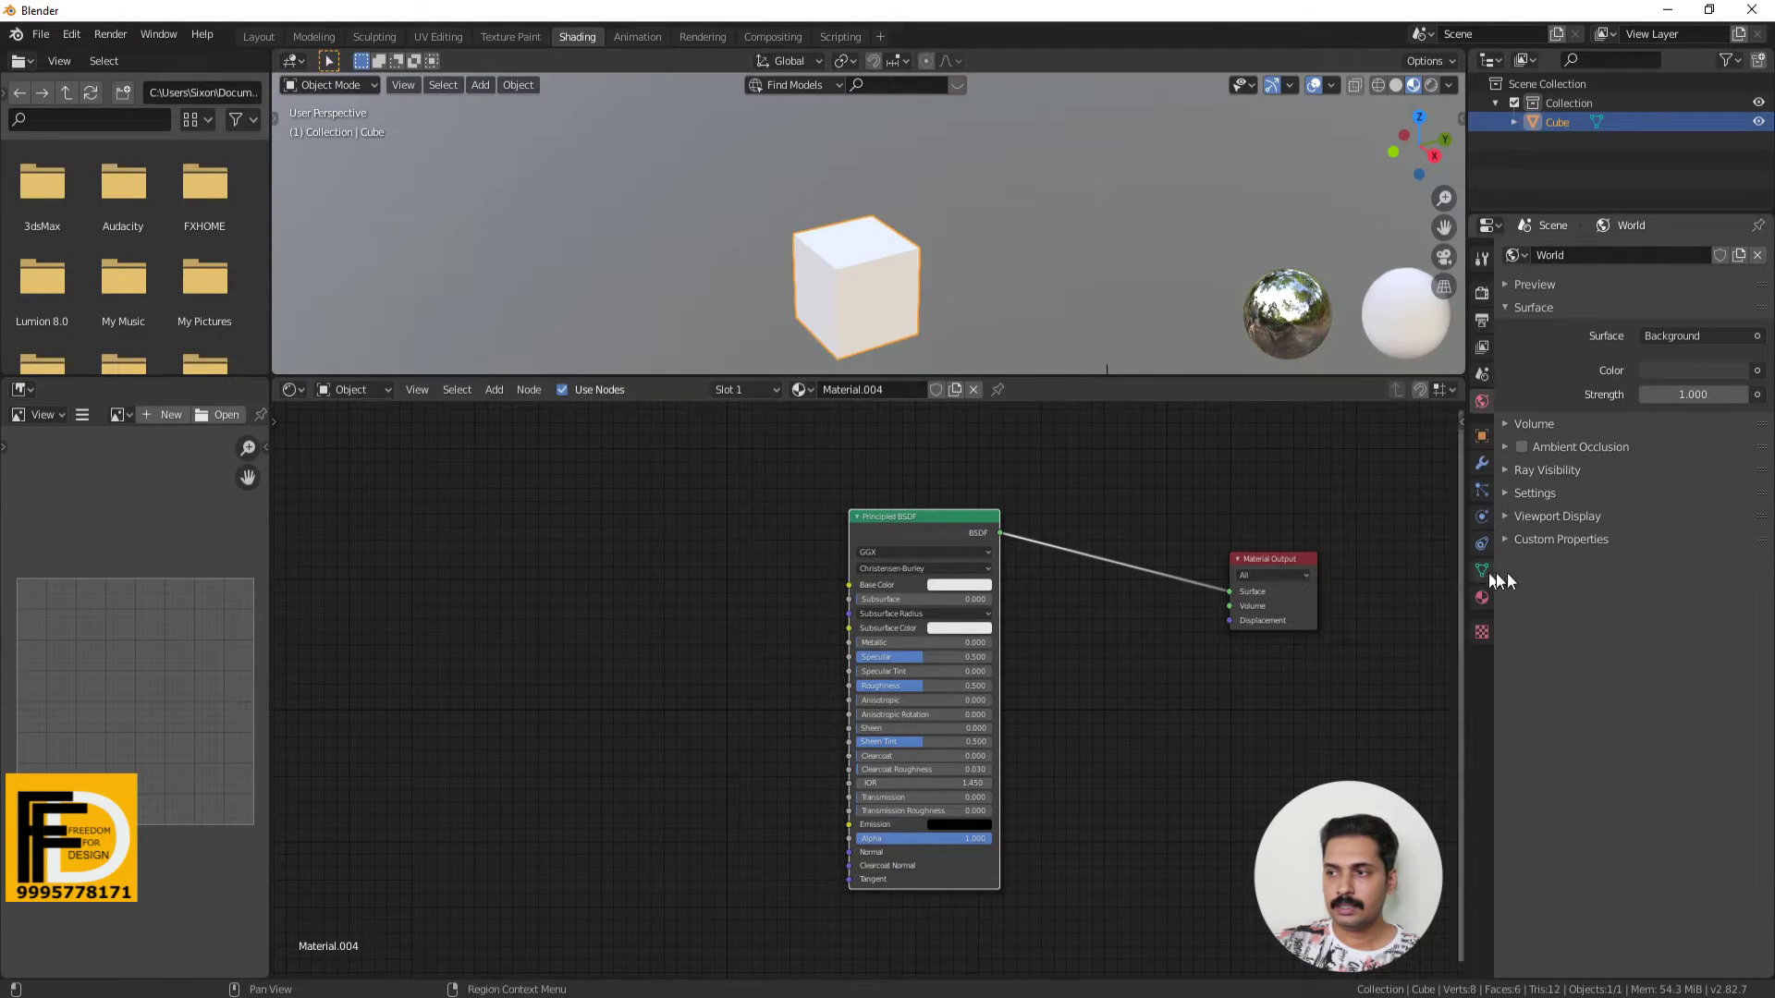
click(1482, 599)
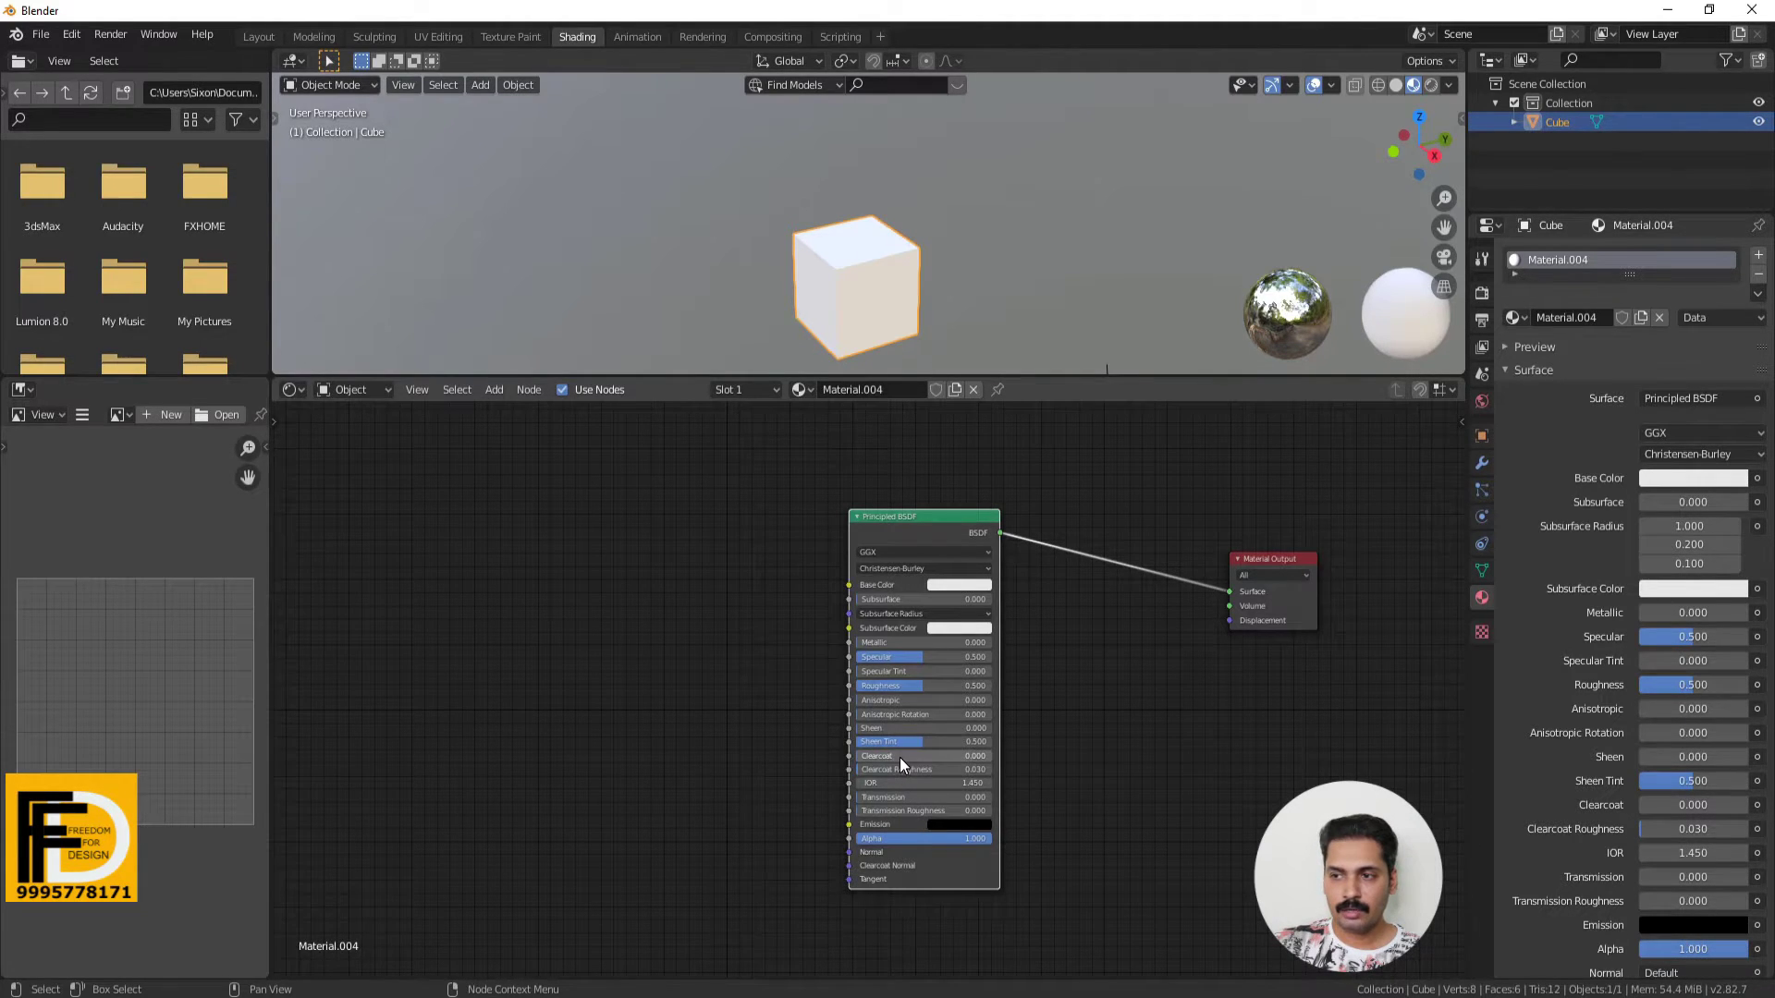
click(1673, 400)
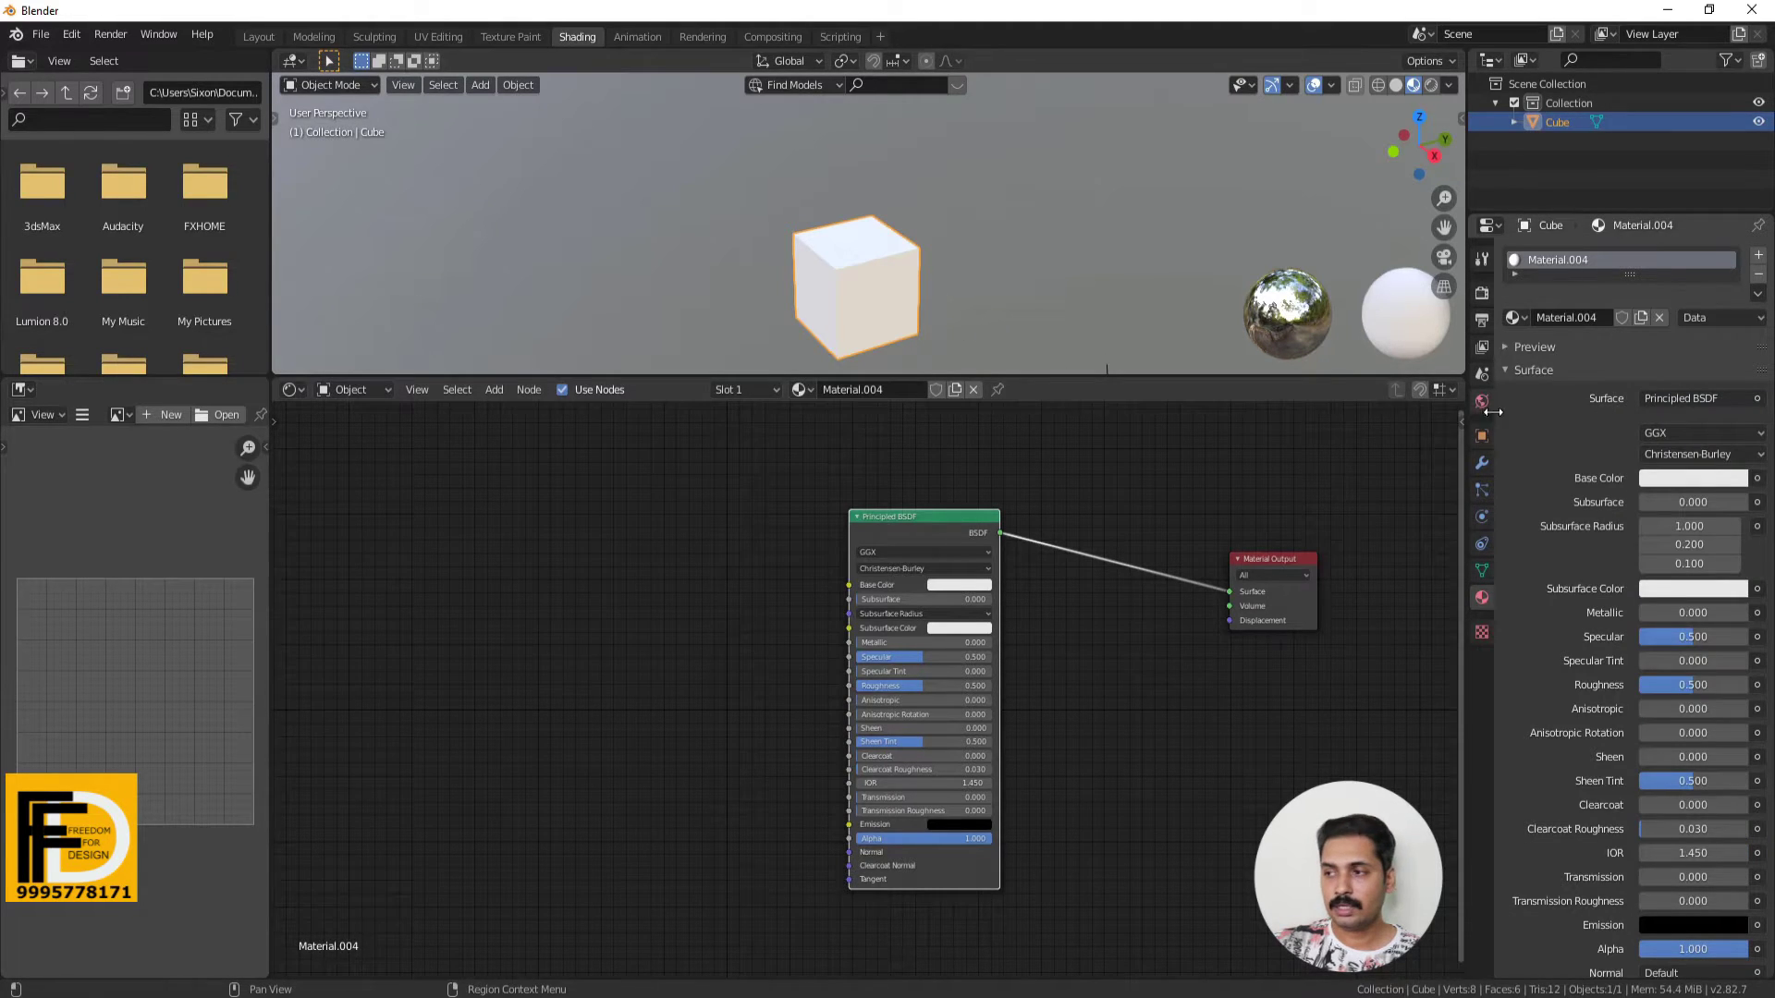
click(1669, 399)
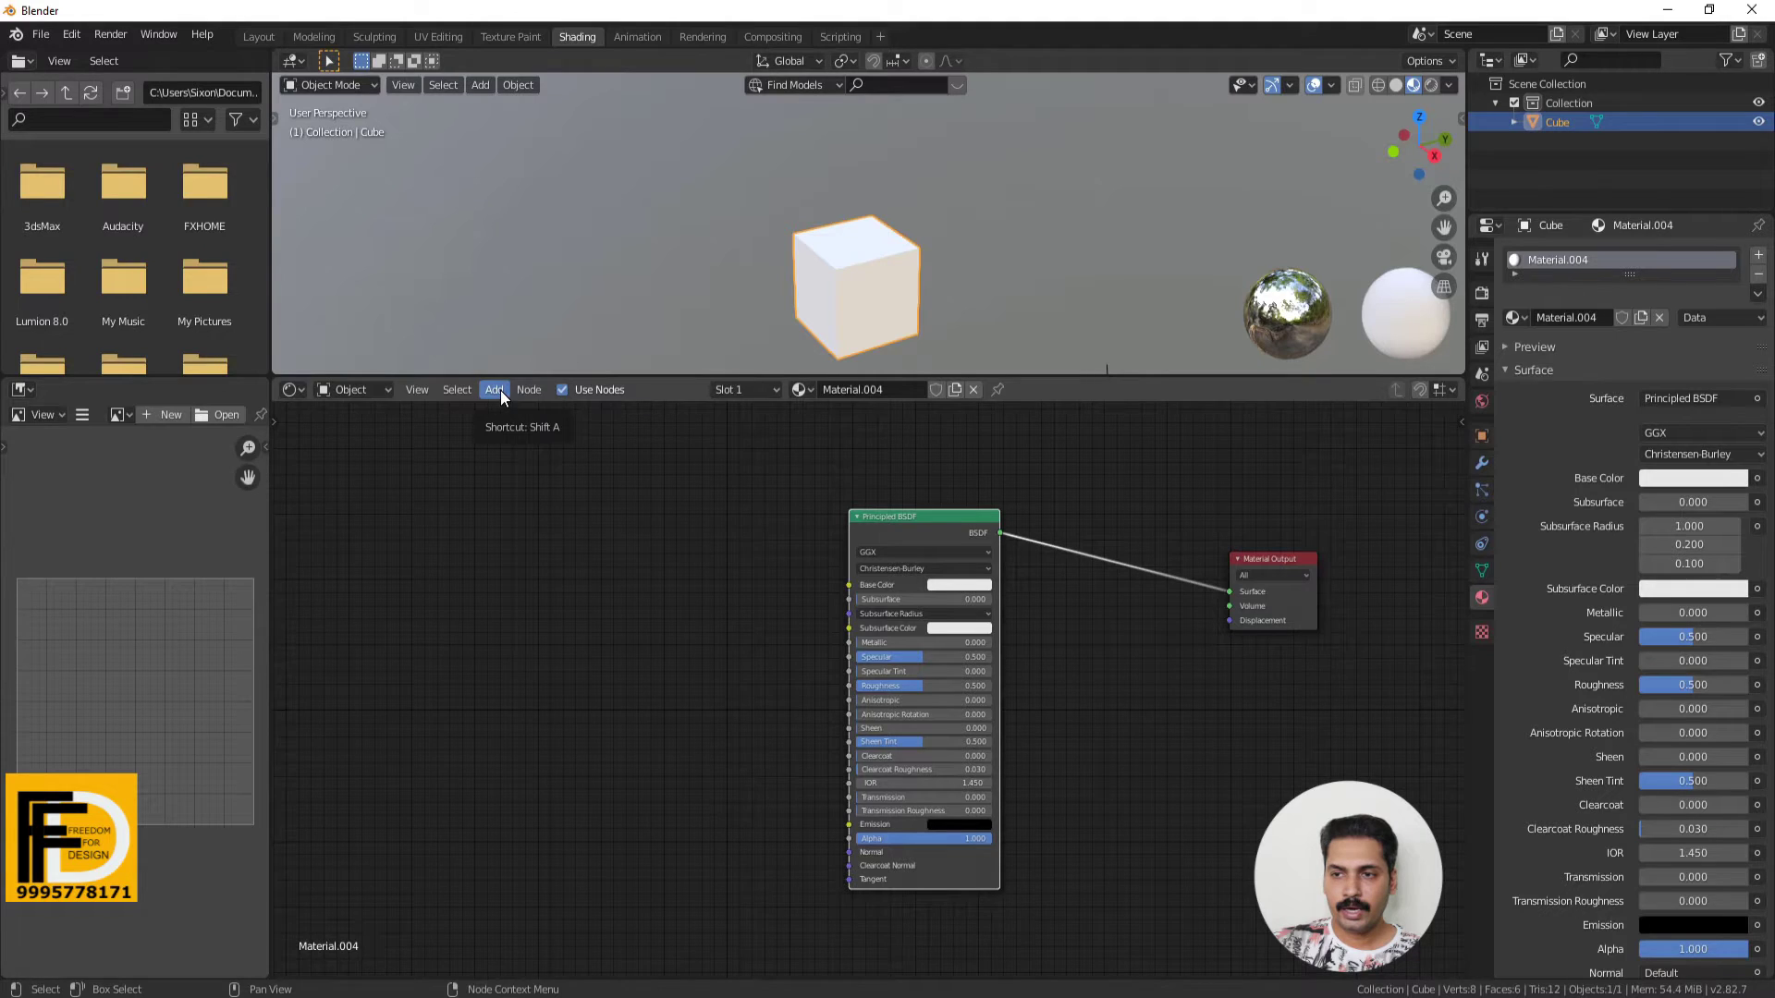
Add an Image Texture node loading 33_32_15_web.jpg from D:\textures\Bricks.
key(shift+a)
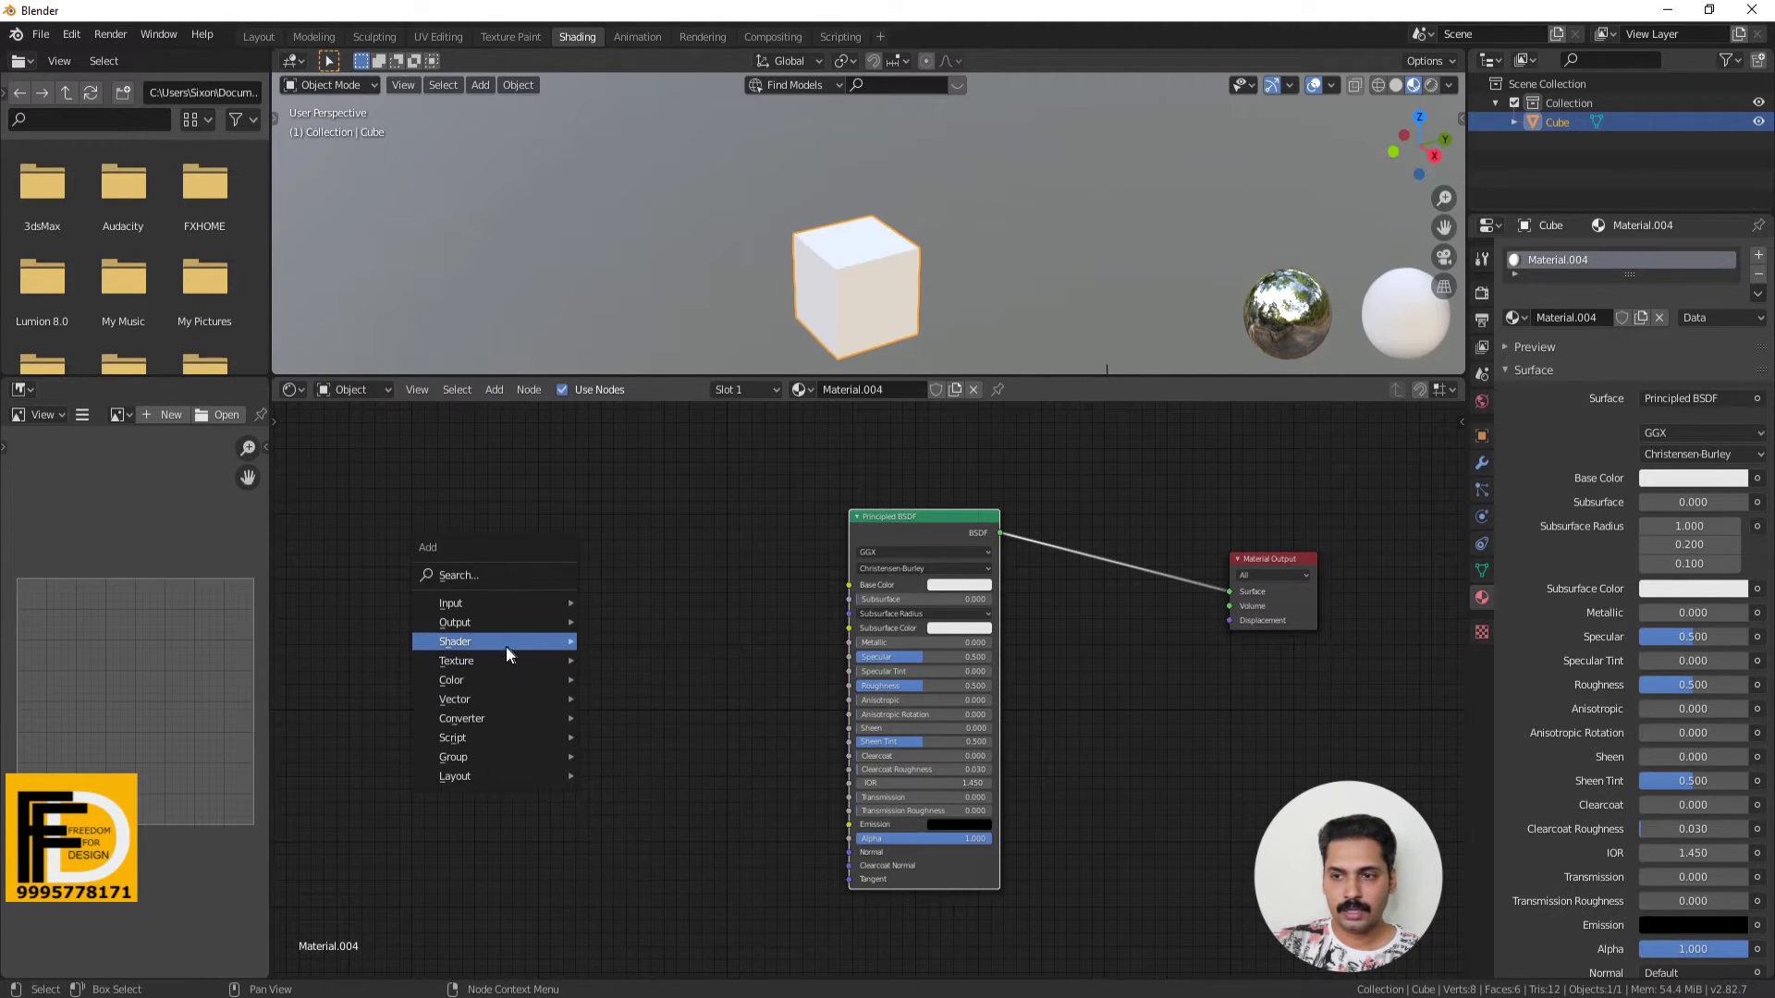
mouse_move(457, 660)
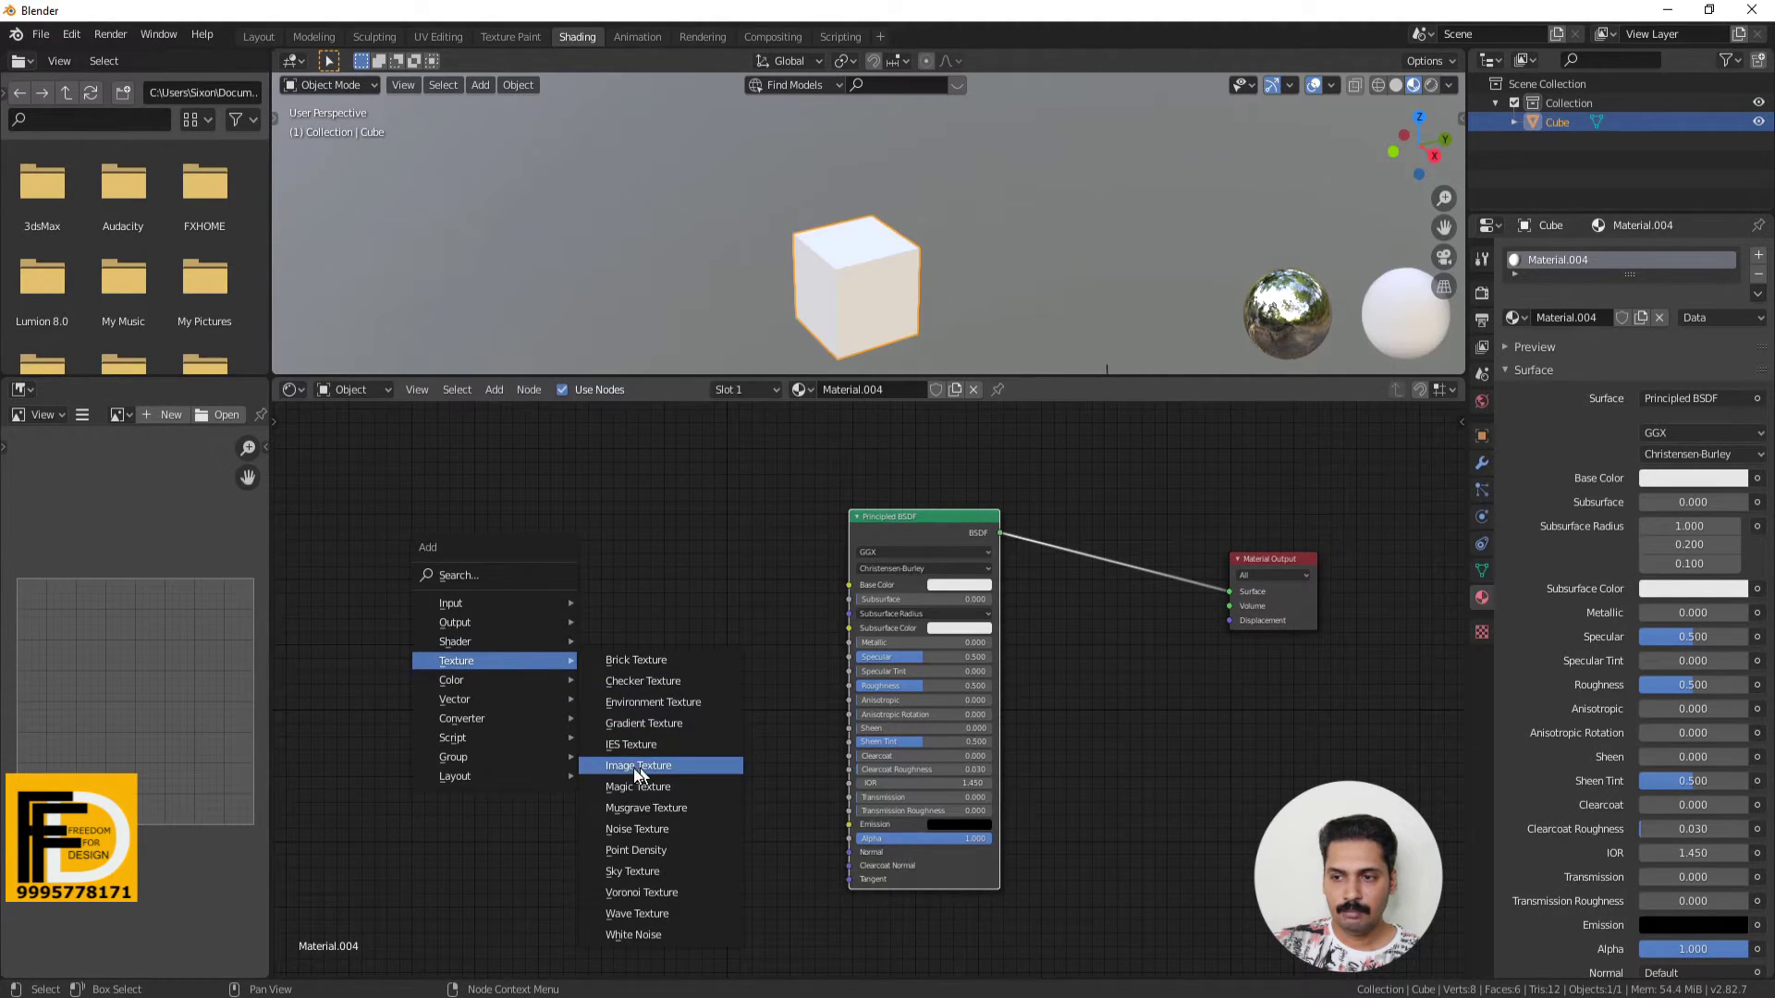
click(631, 767)
click(490, 501)
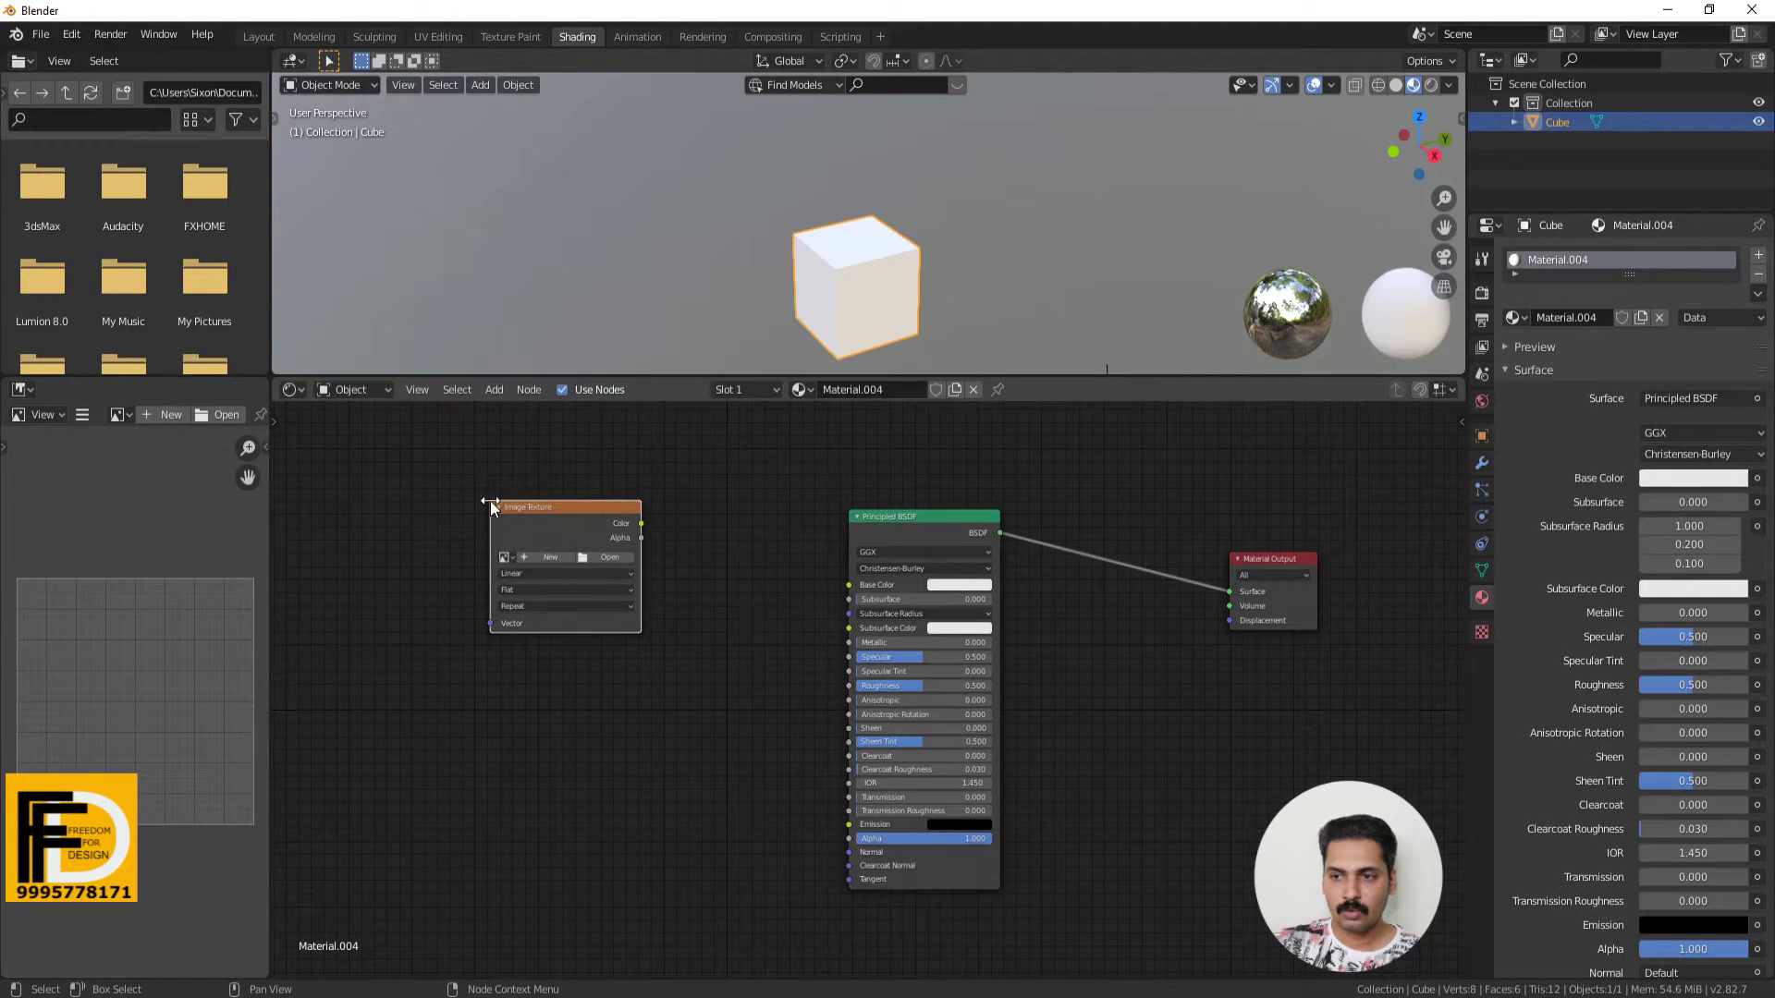
click(604, 561)
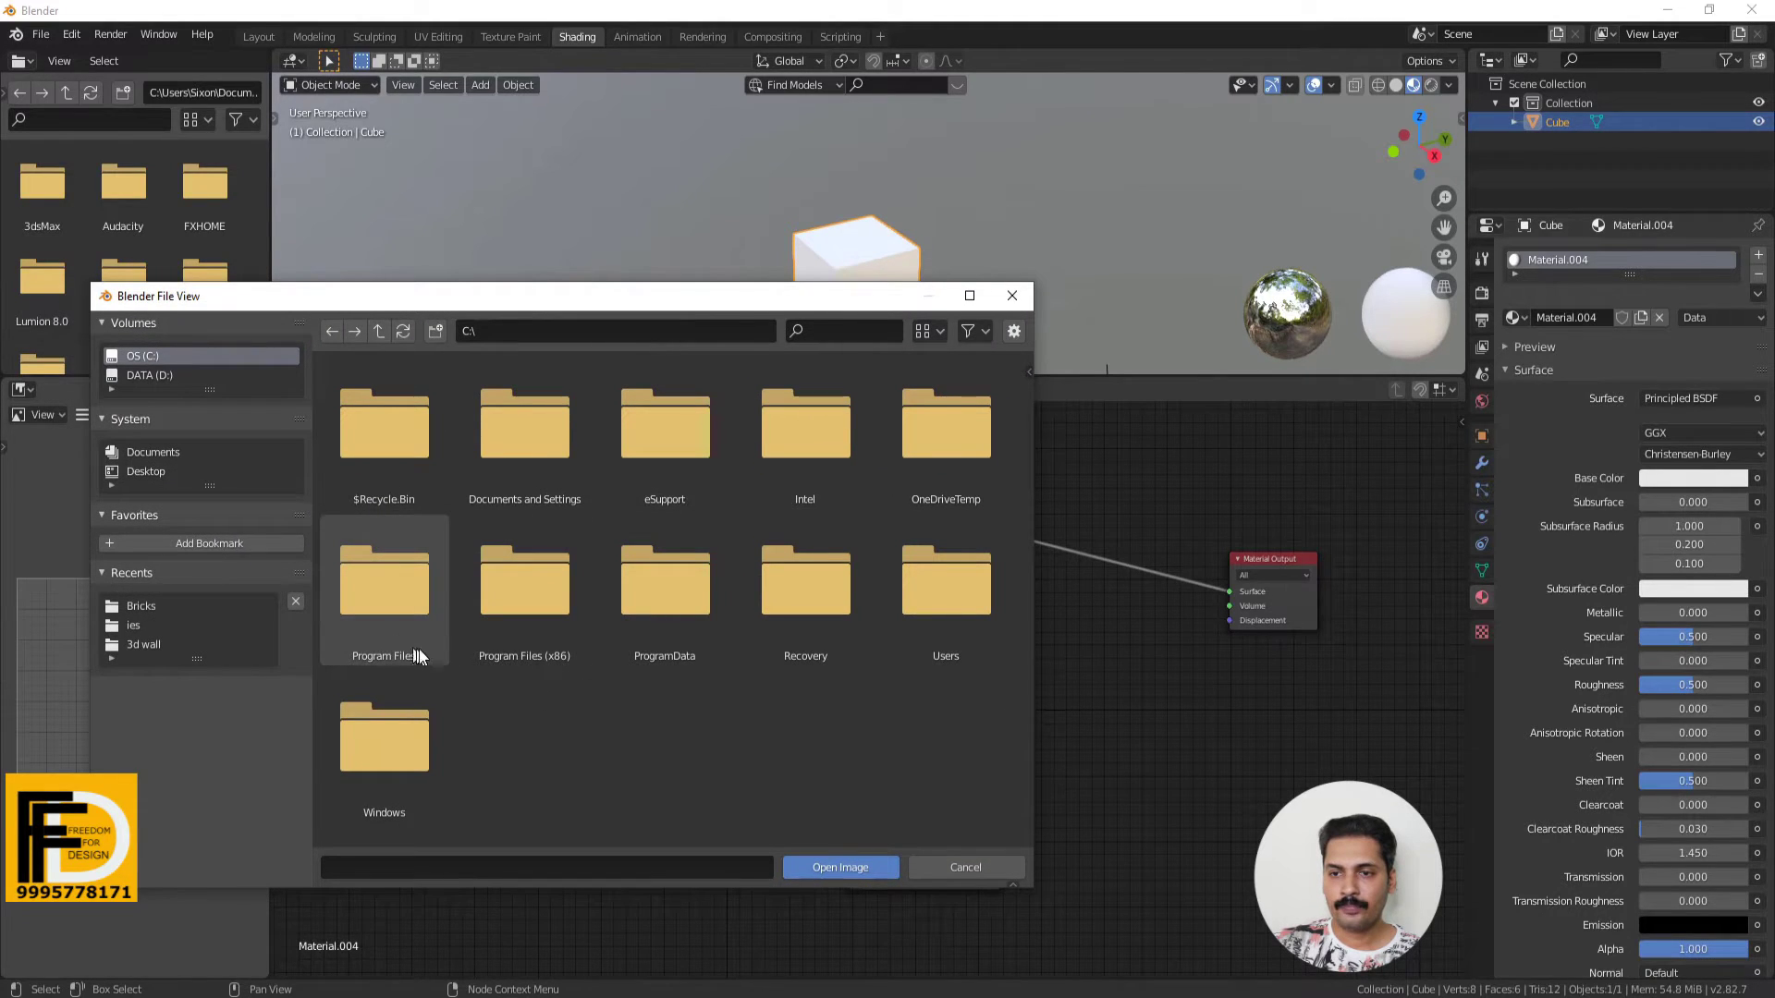
click(147, 375)
scroll(647, 620, down, 3)
scroll(658, 641, down, 3)
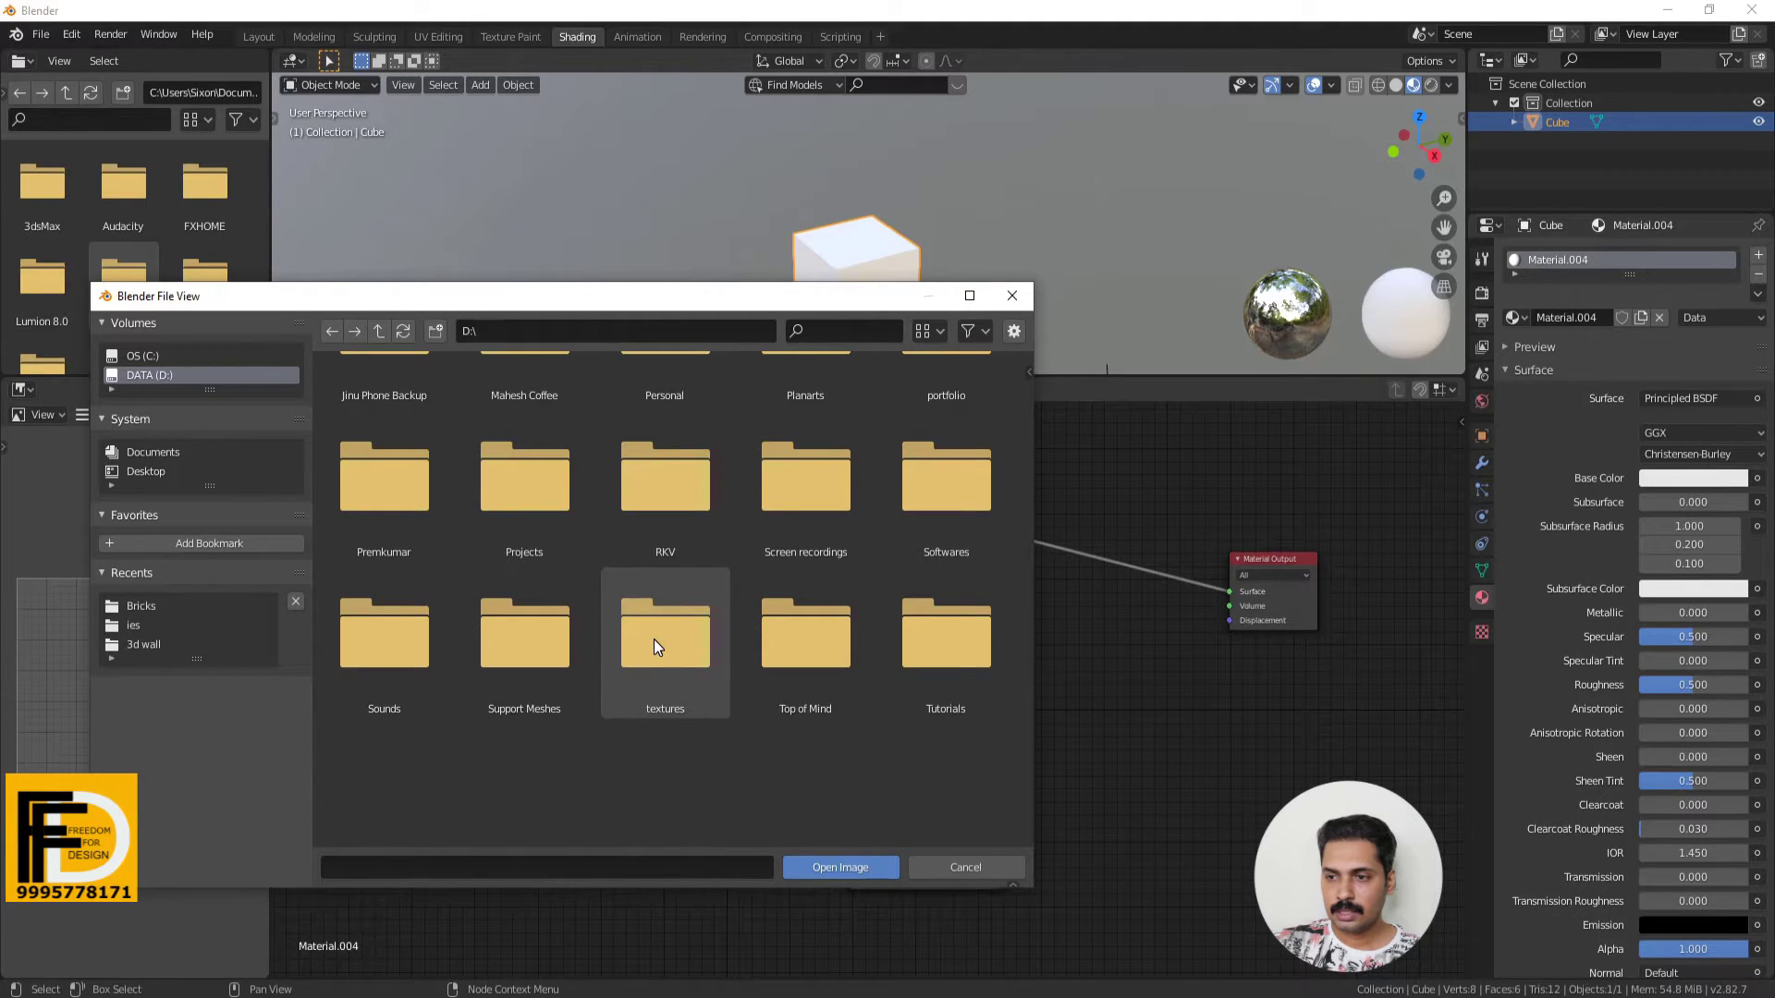
double_click(653, 600)
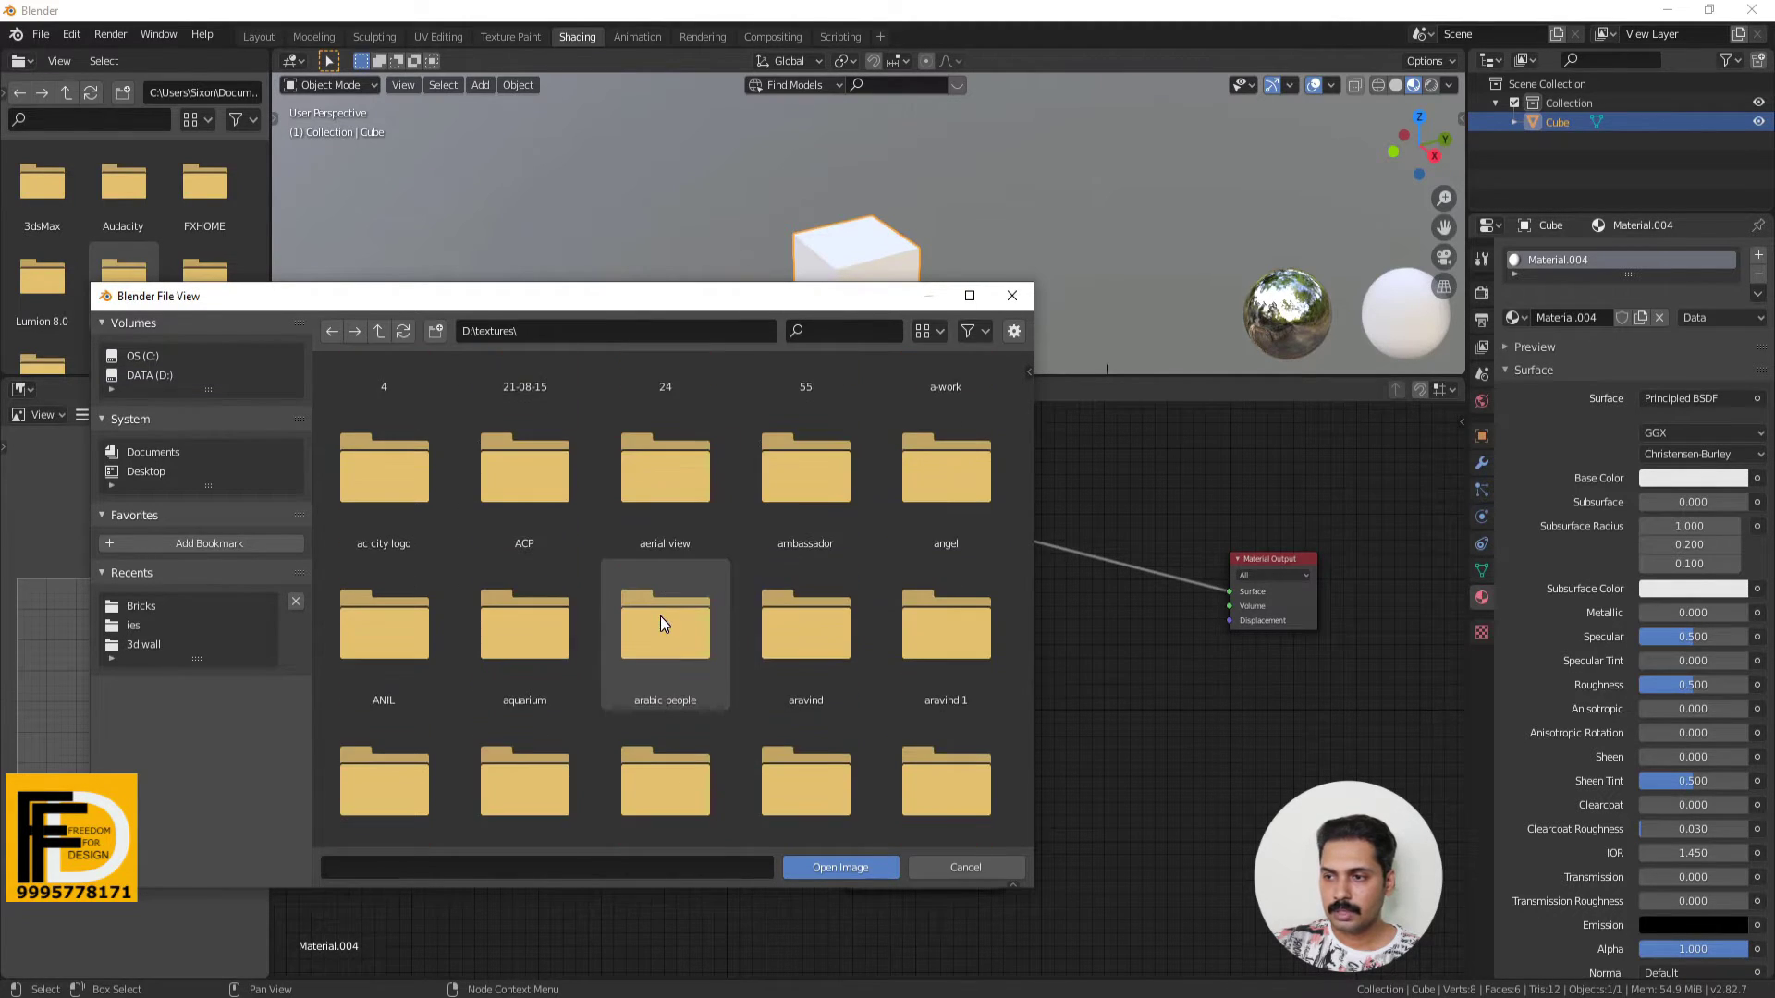
scroll(660, 616, down, 2)
scroll(941, 760, down, 5)
double_click(941, 760)
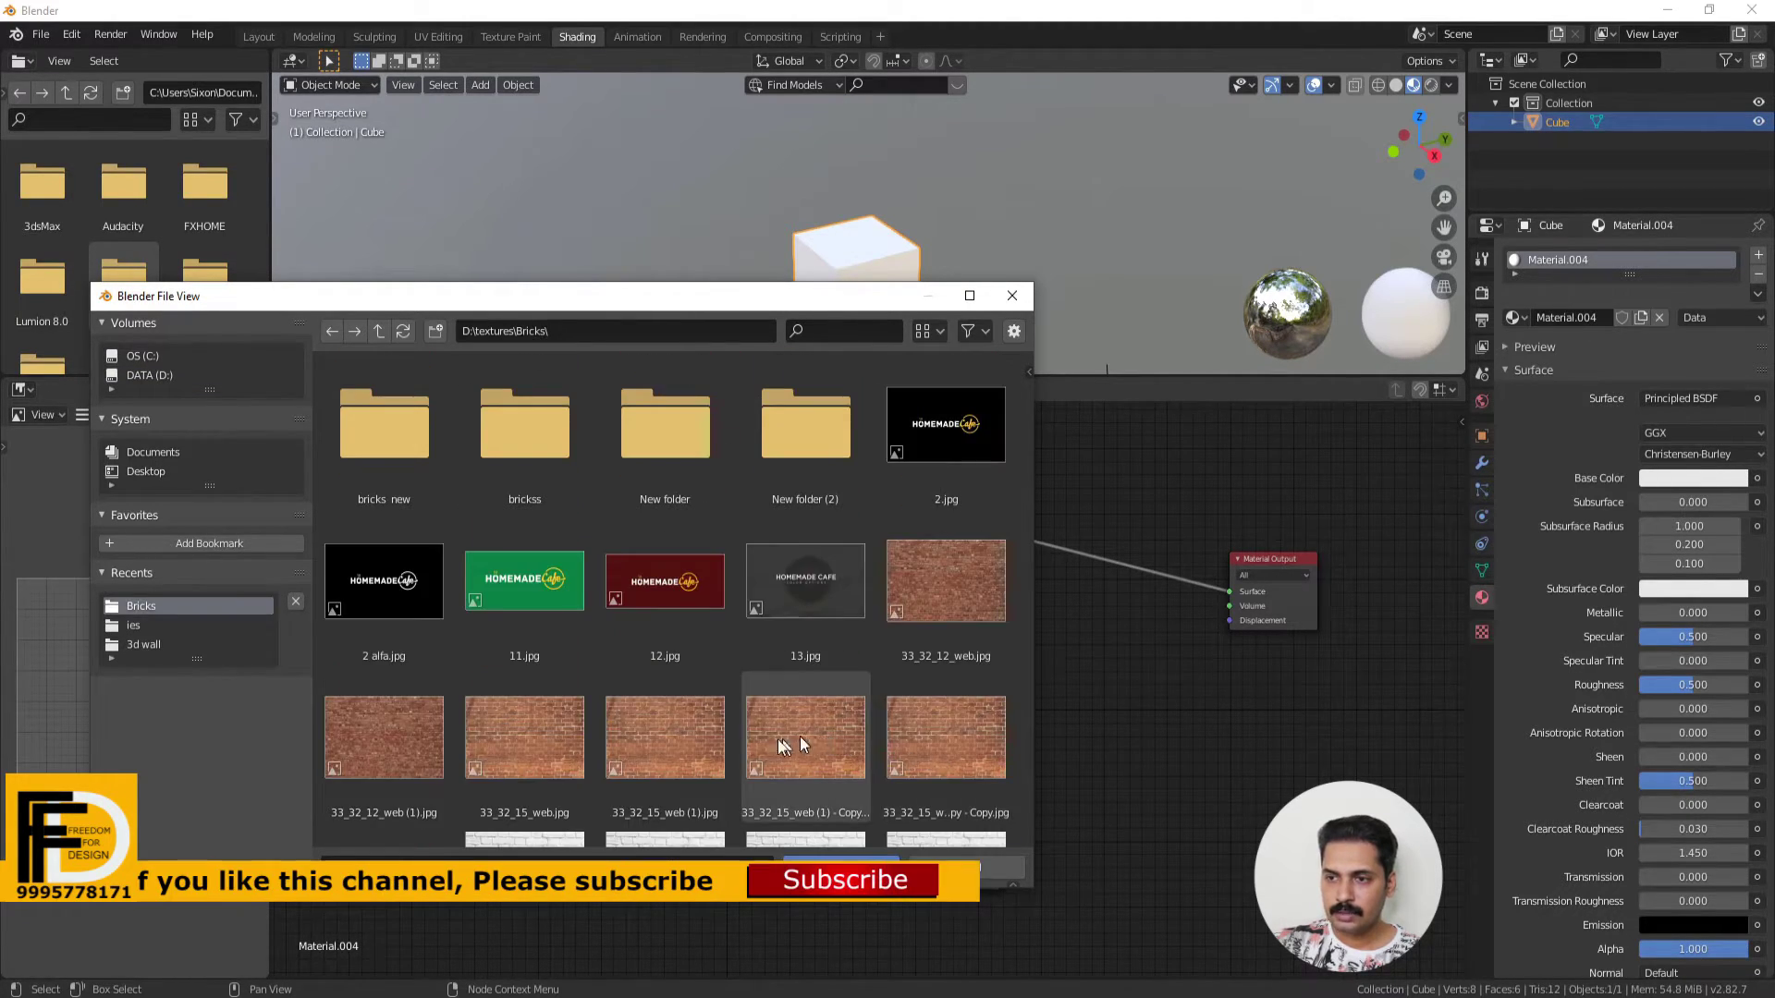
scroll(731, 733, down, 1)
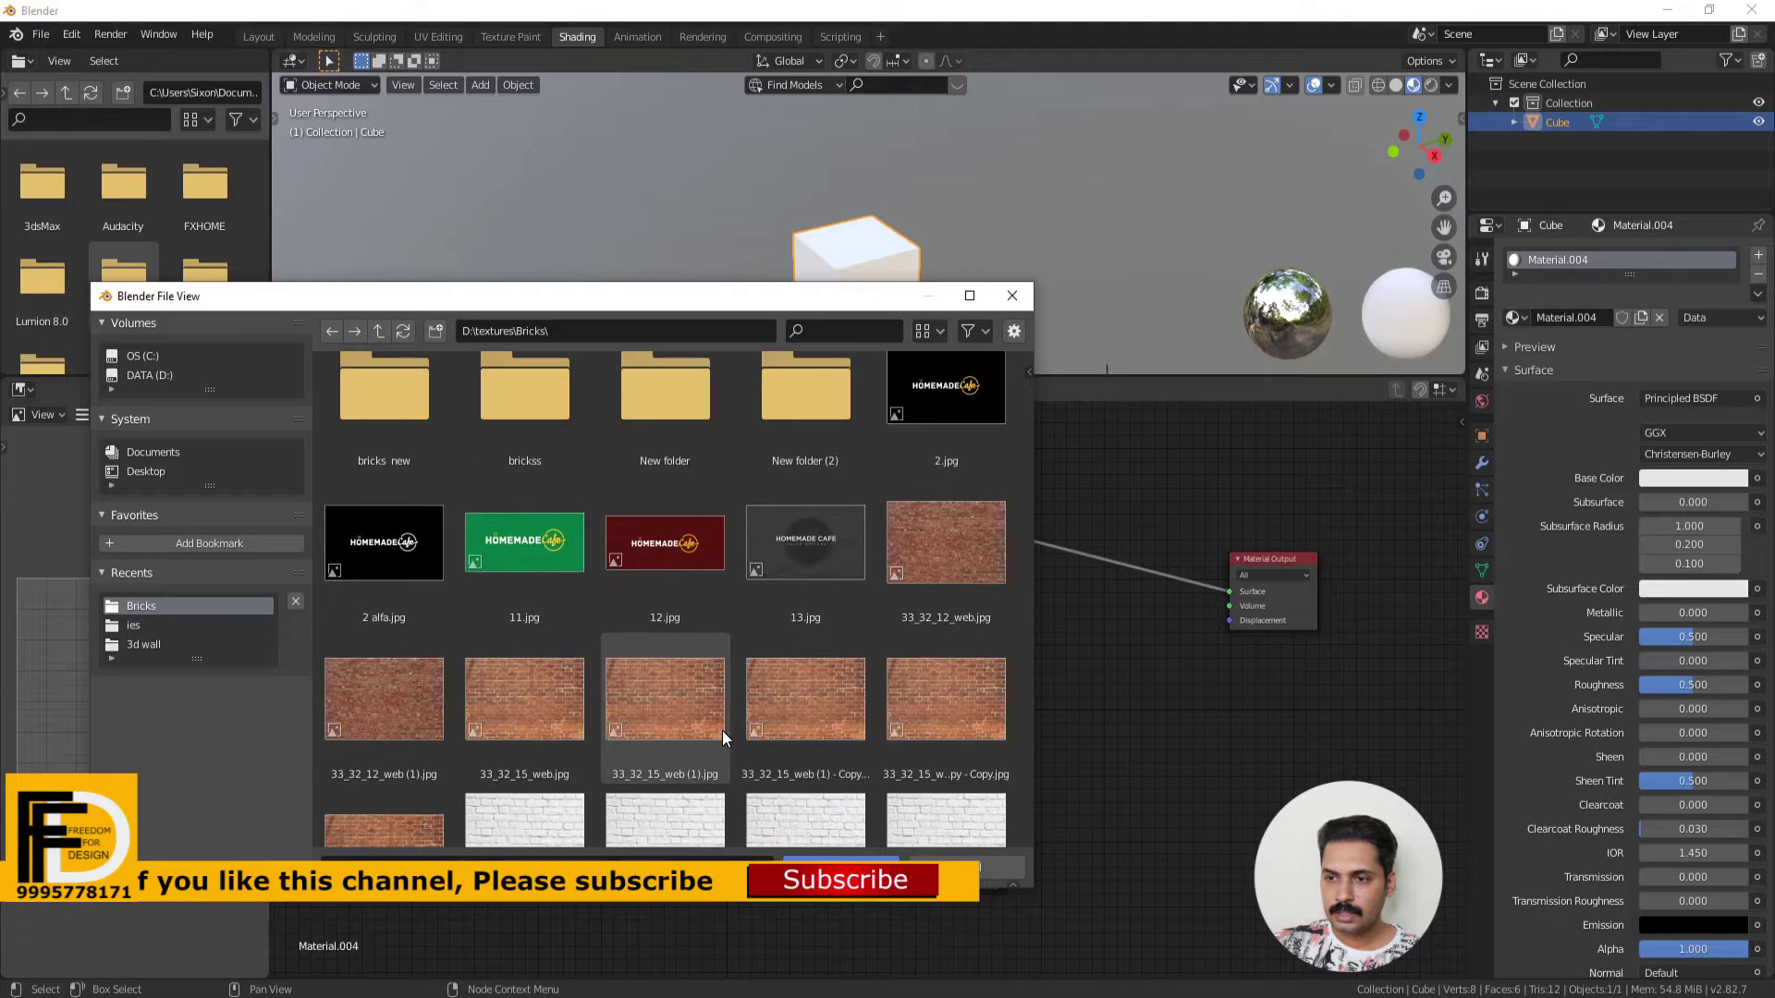
double_click(527, 719)
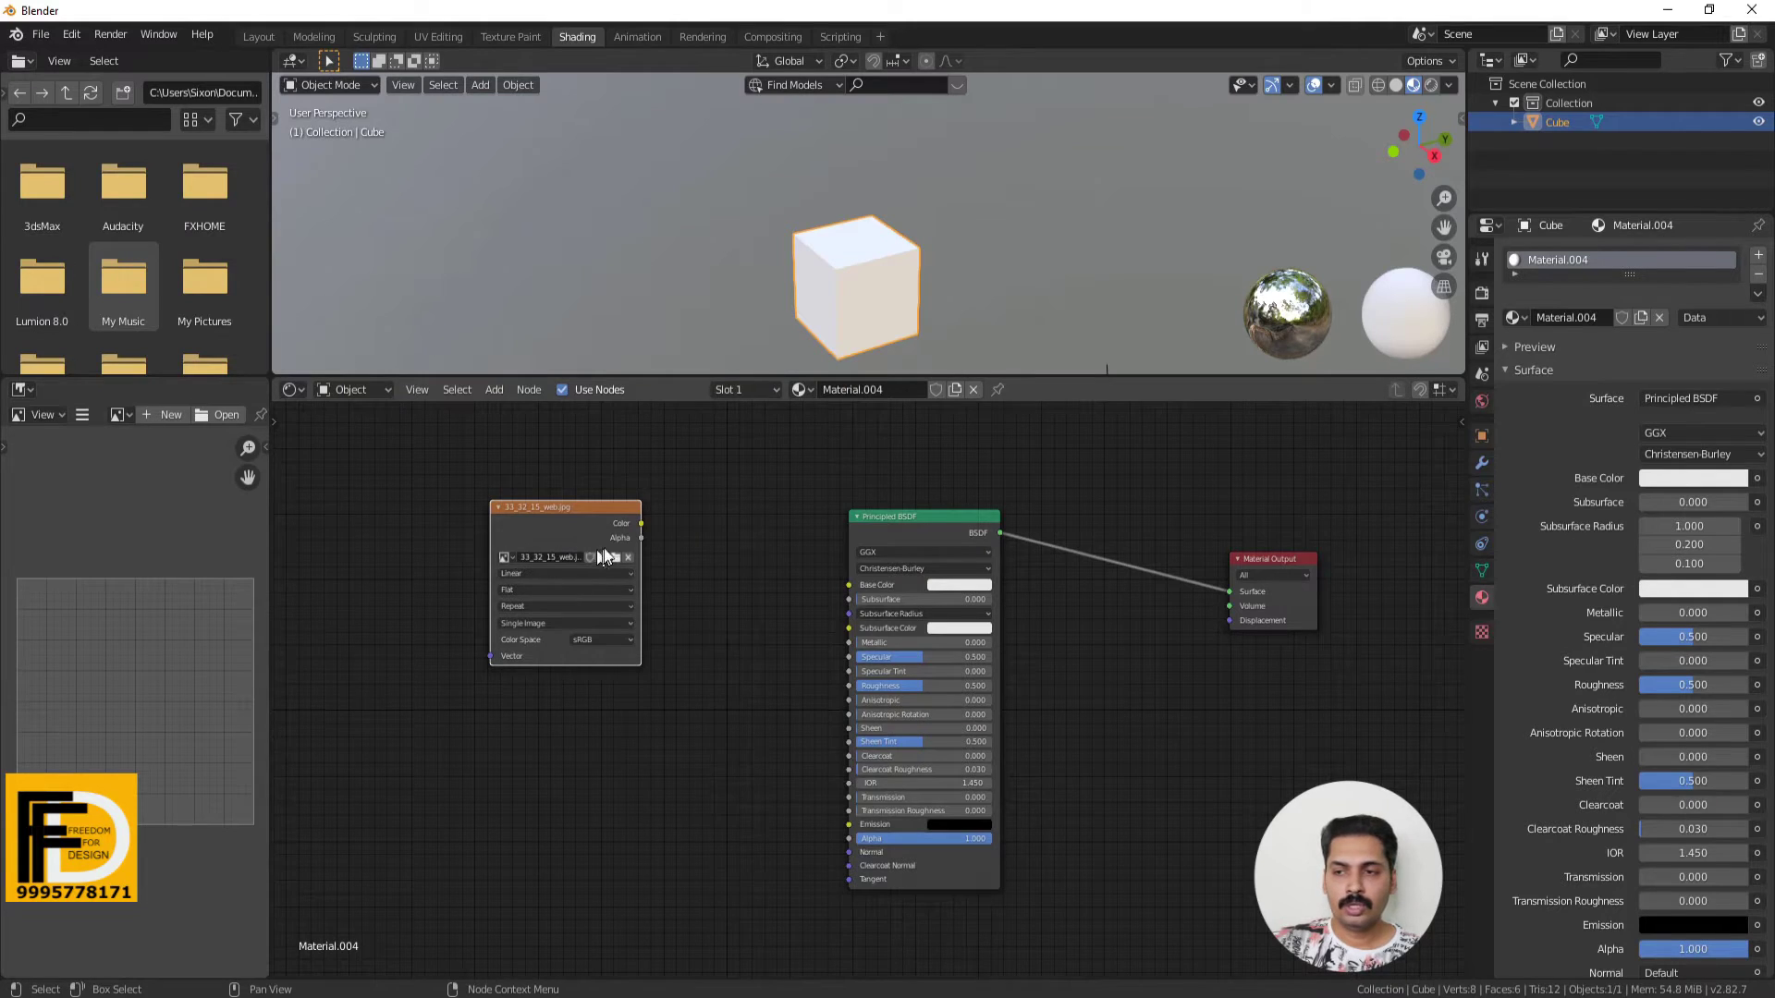
Connect the image Color to Base Color and inspect the brick-covered cube.
drag(640, 525, 849, 585)
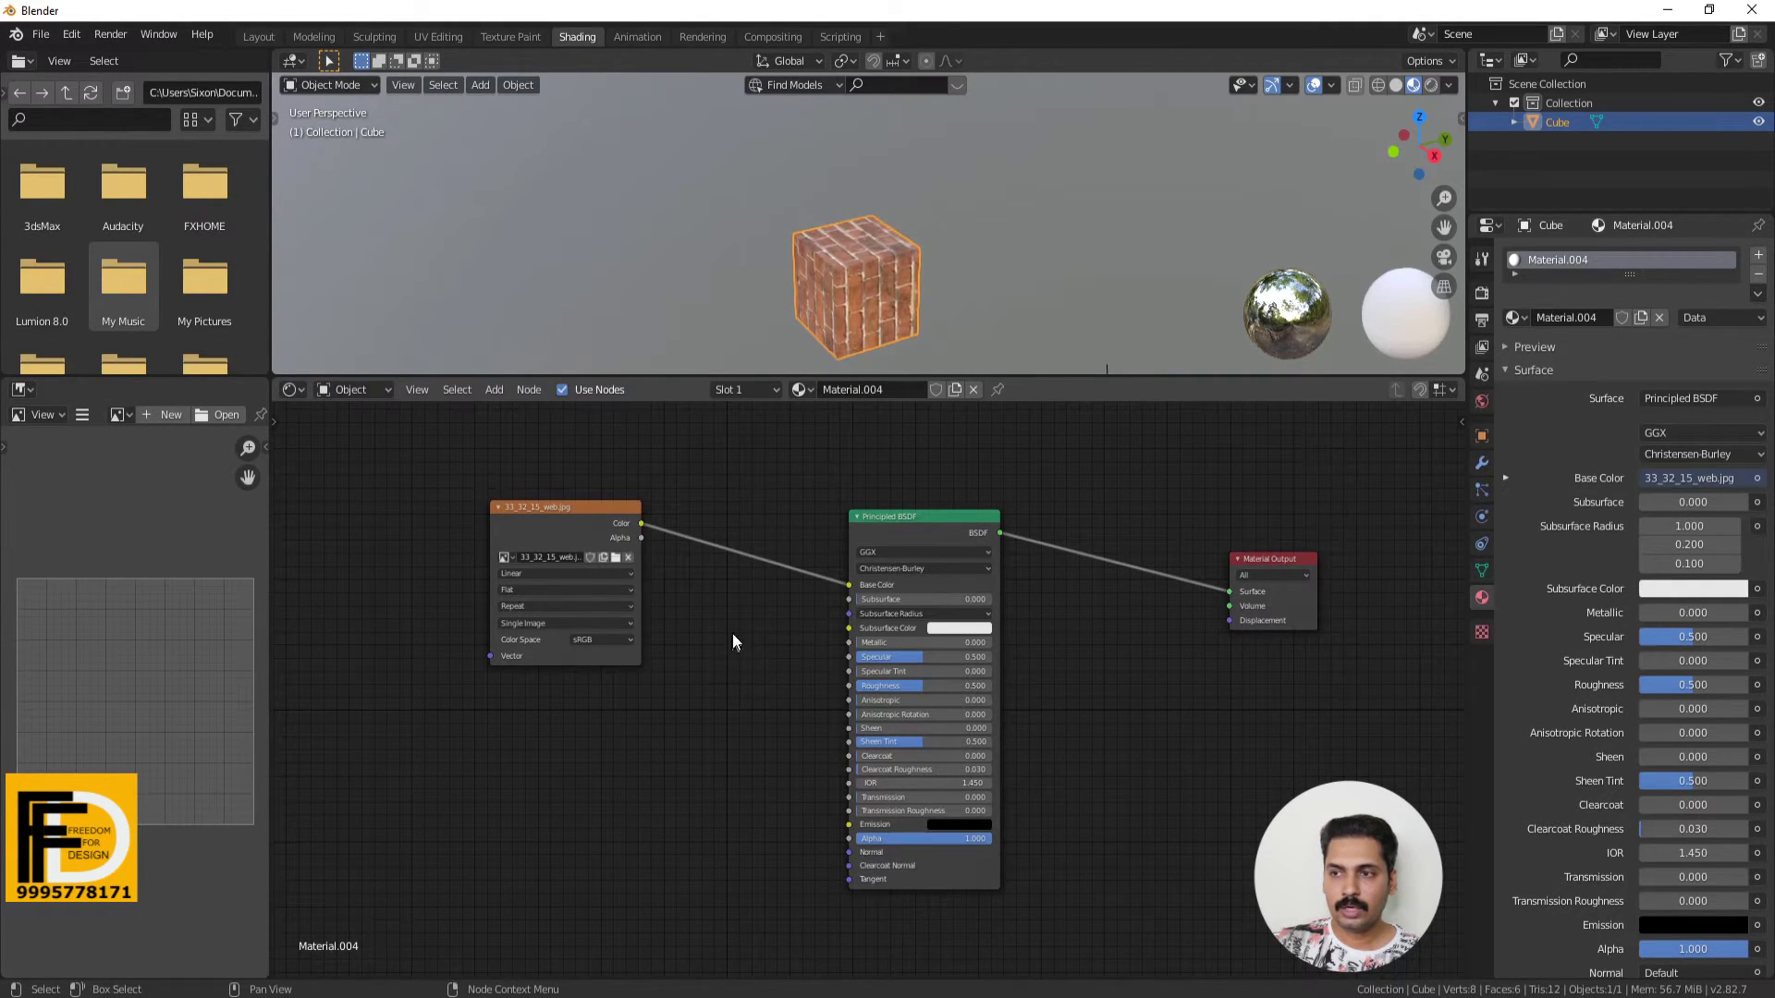
scroll(891, 262, up, 2)
scroll(891, 263, up, 1)
scroll(886, 205, up, 1)
middle_drag(885, 205, 889, 201)
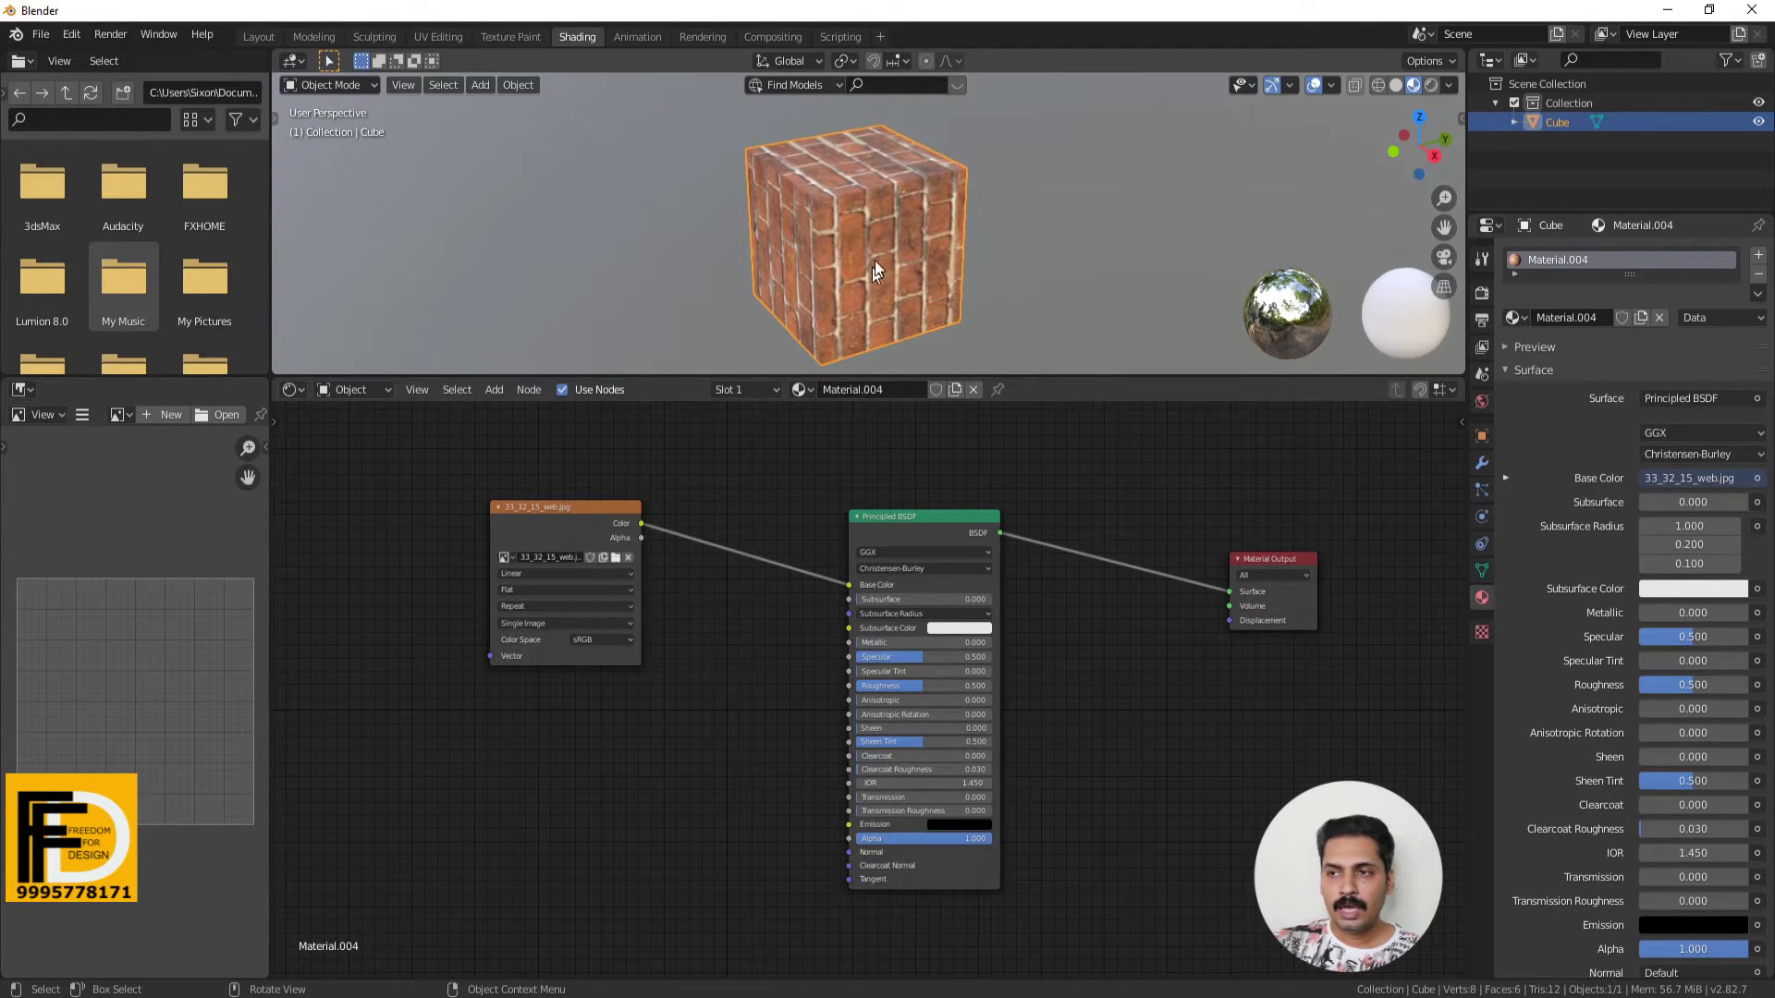
middle_drag(817, 270, 834, 318)
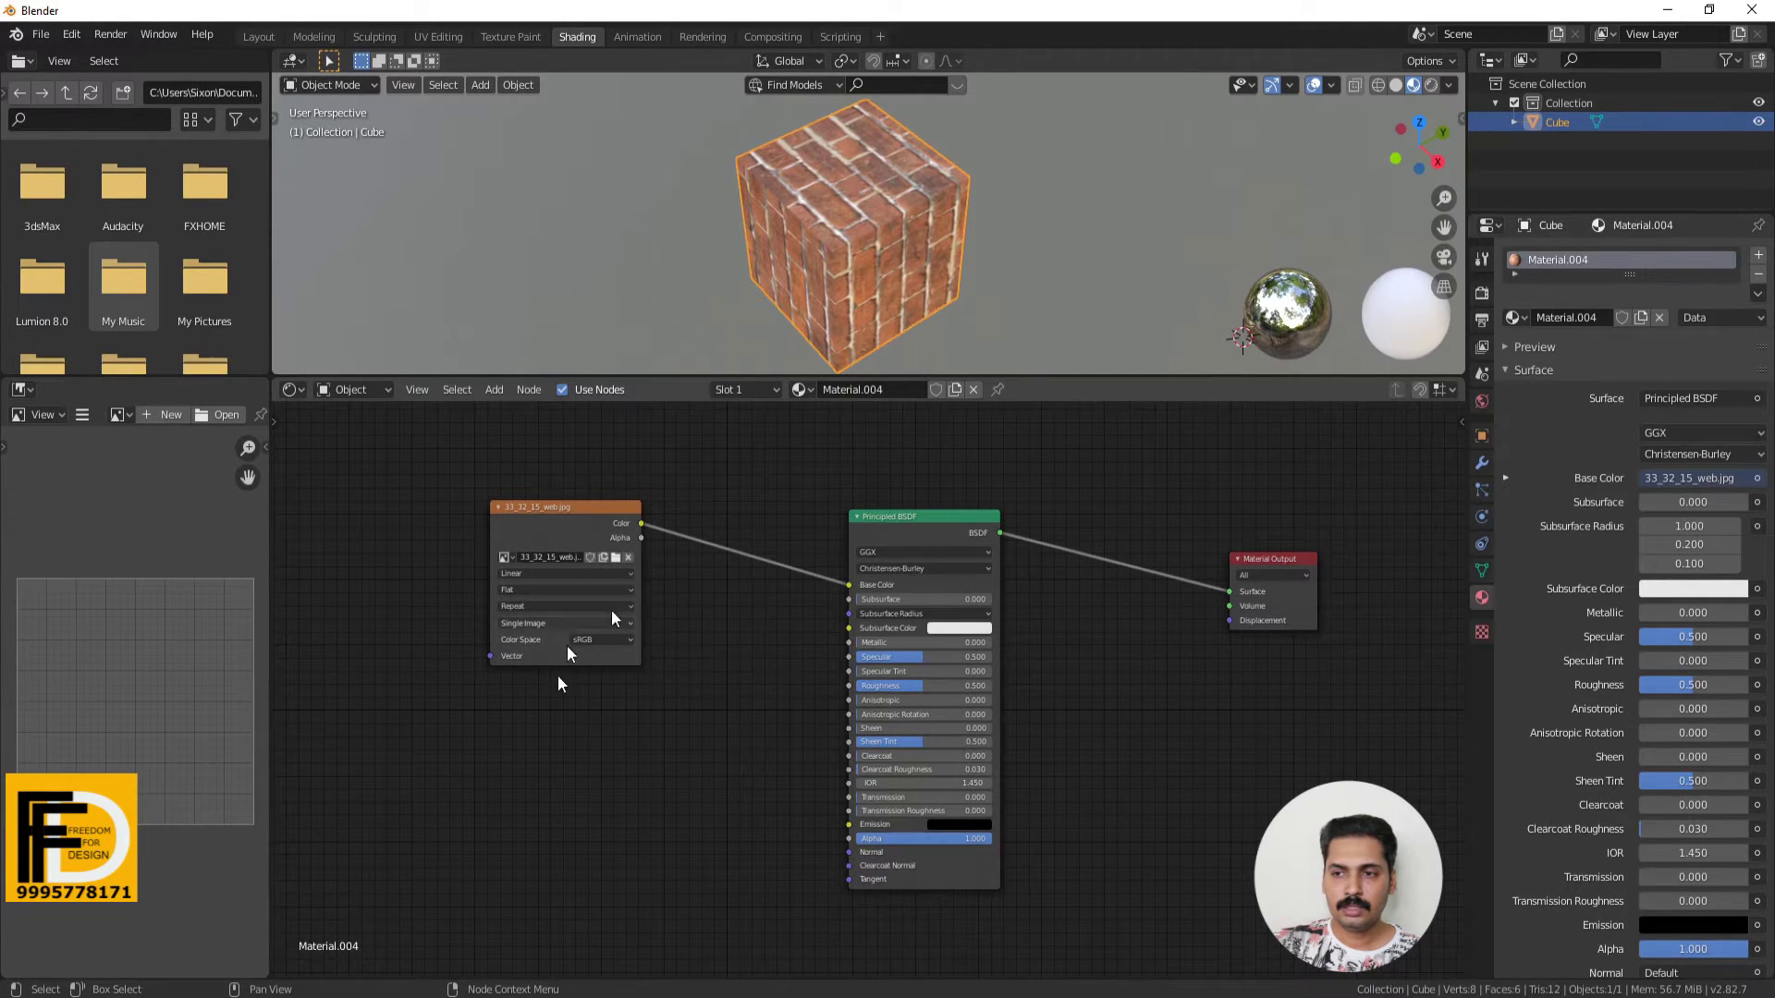
click(572, 508)
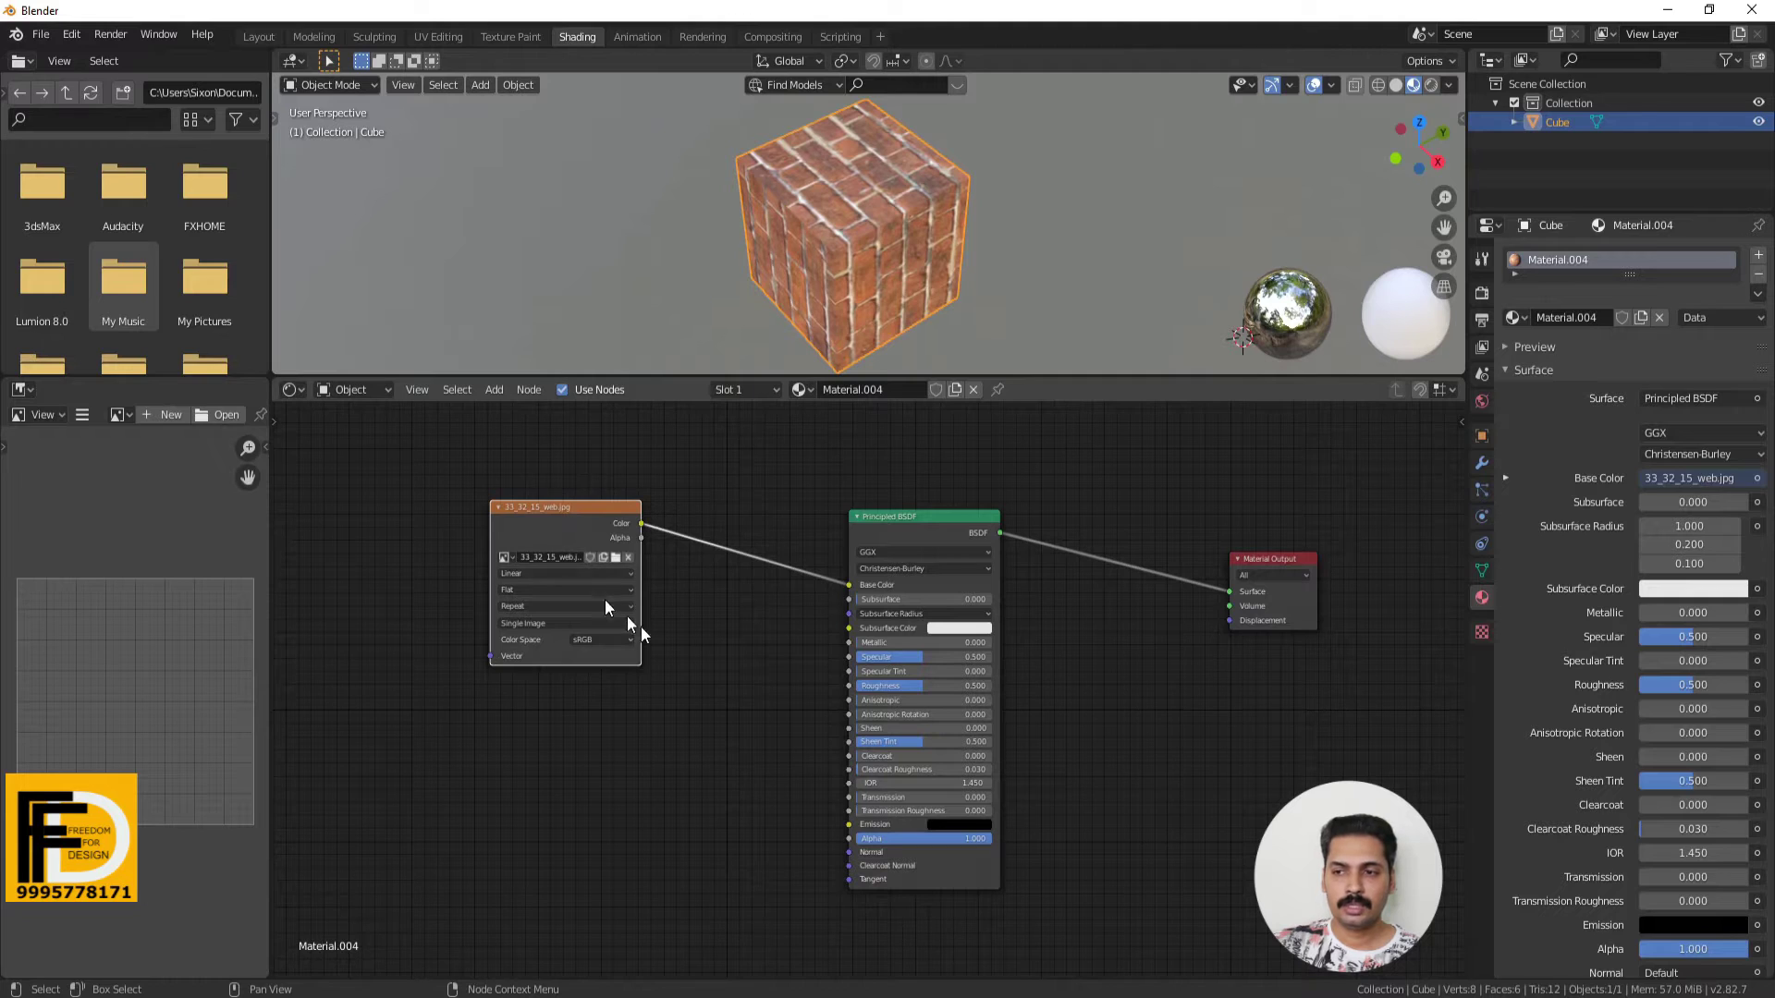
Delete the old image node and drag 22222.jpg from the Bricks folder into the node editor.
key(Delete)
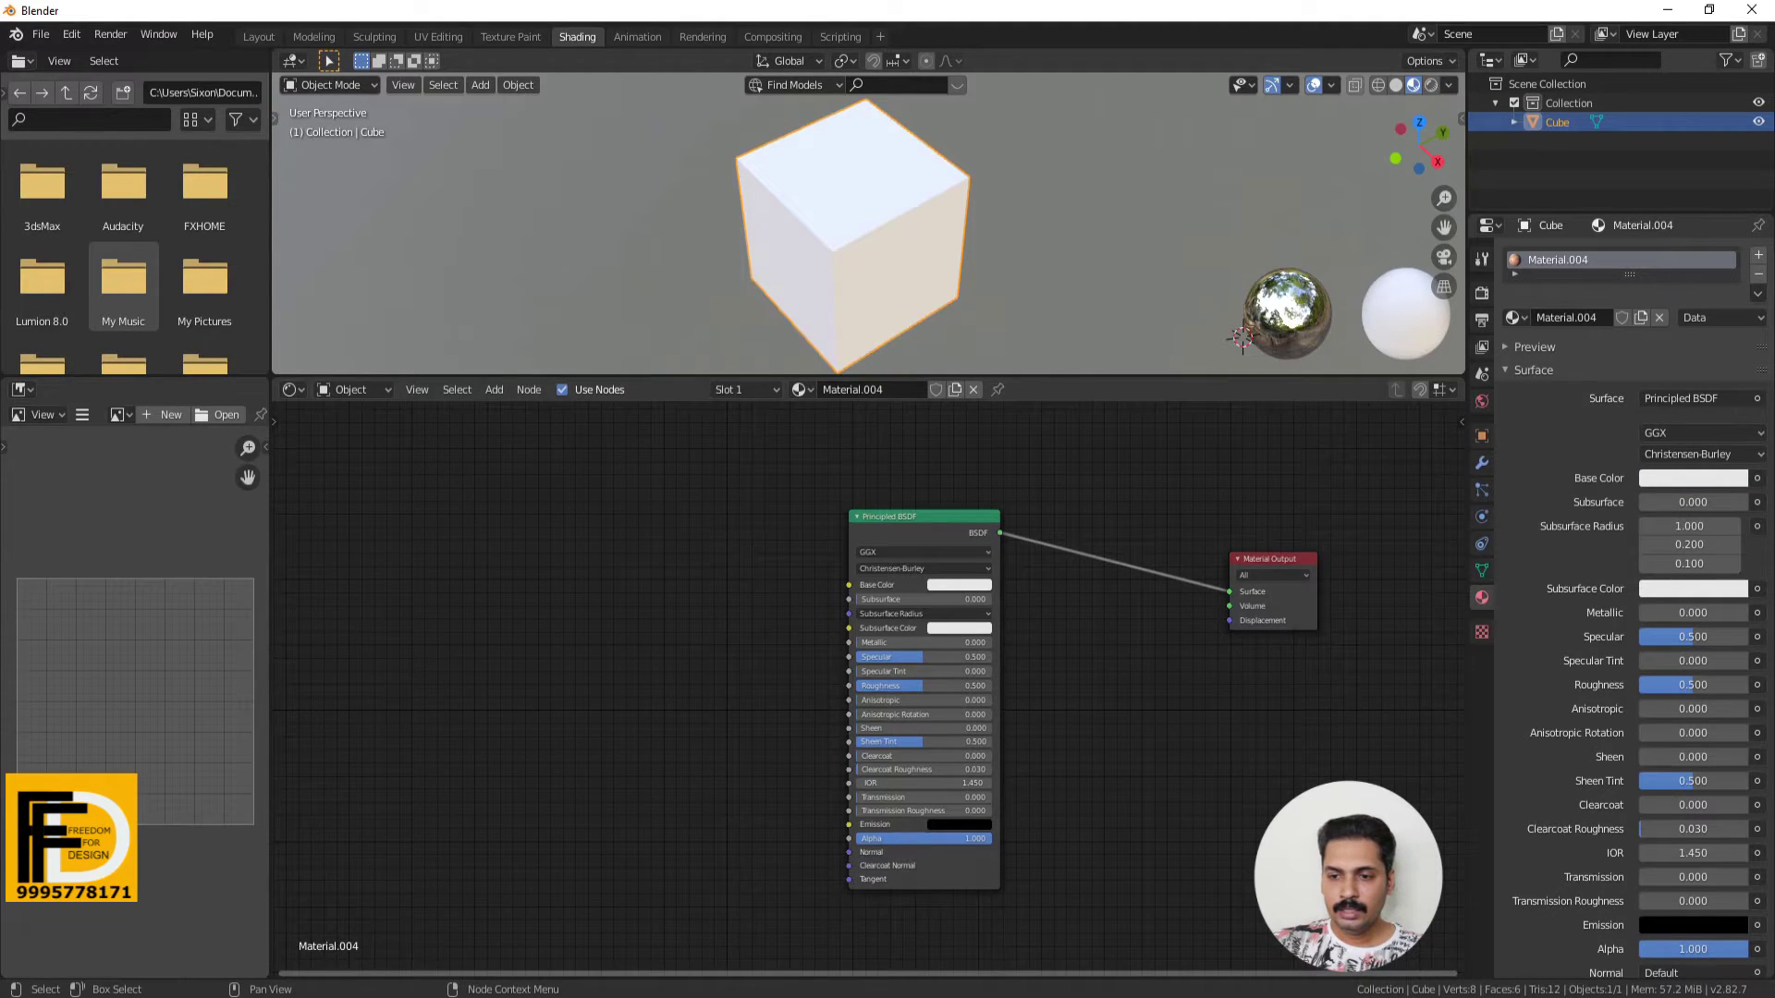
key(alt+Tab)
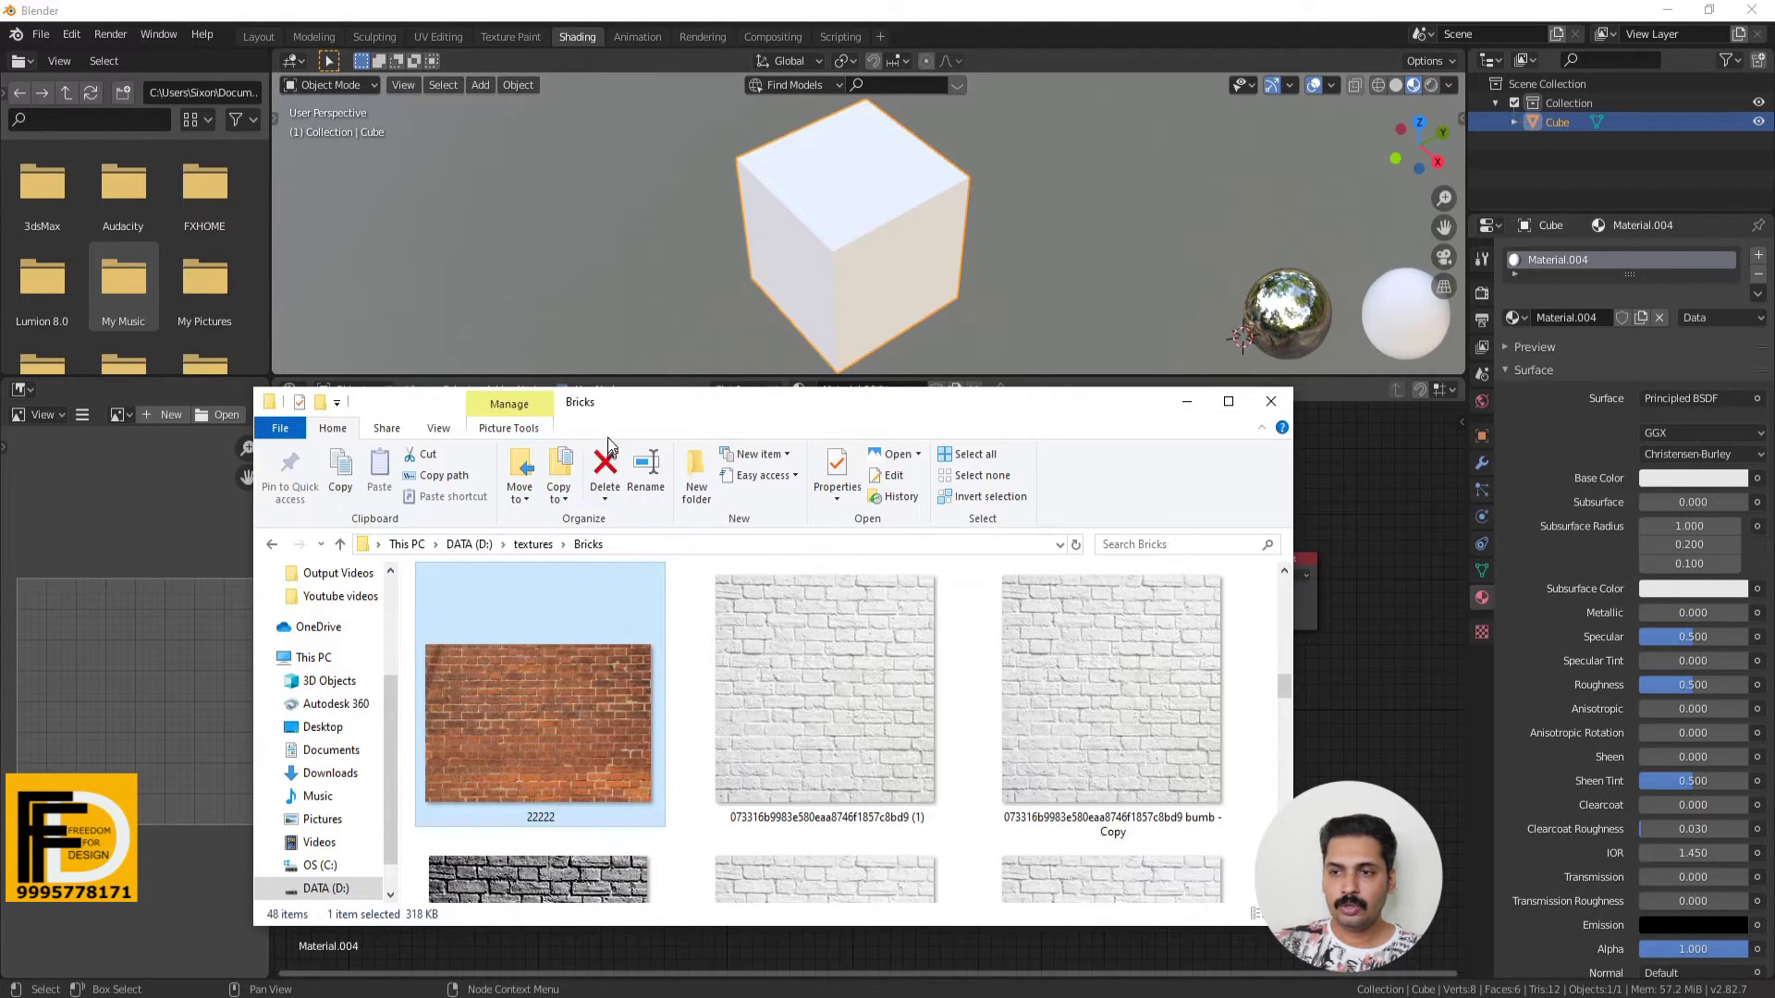
drag(634, 412, 800, 300)
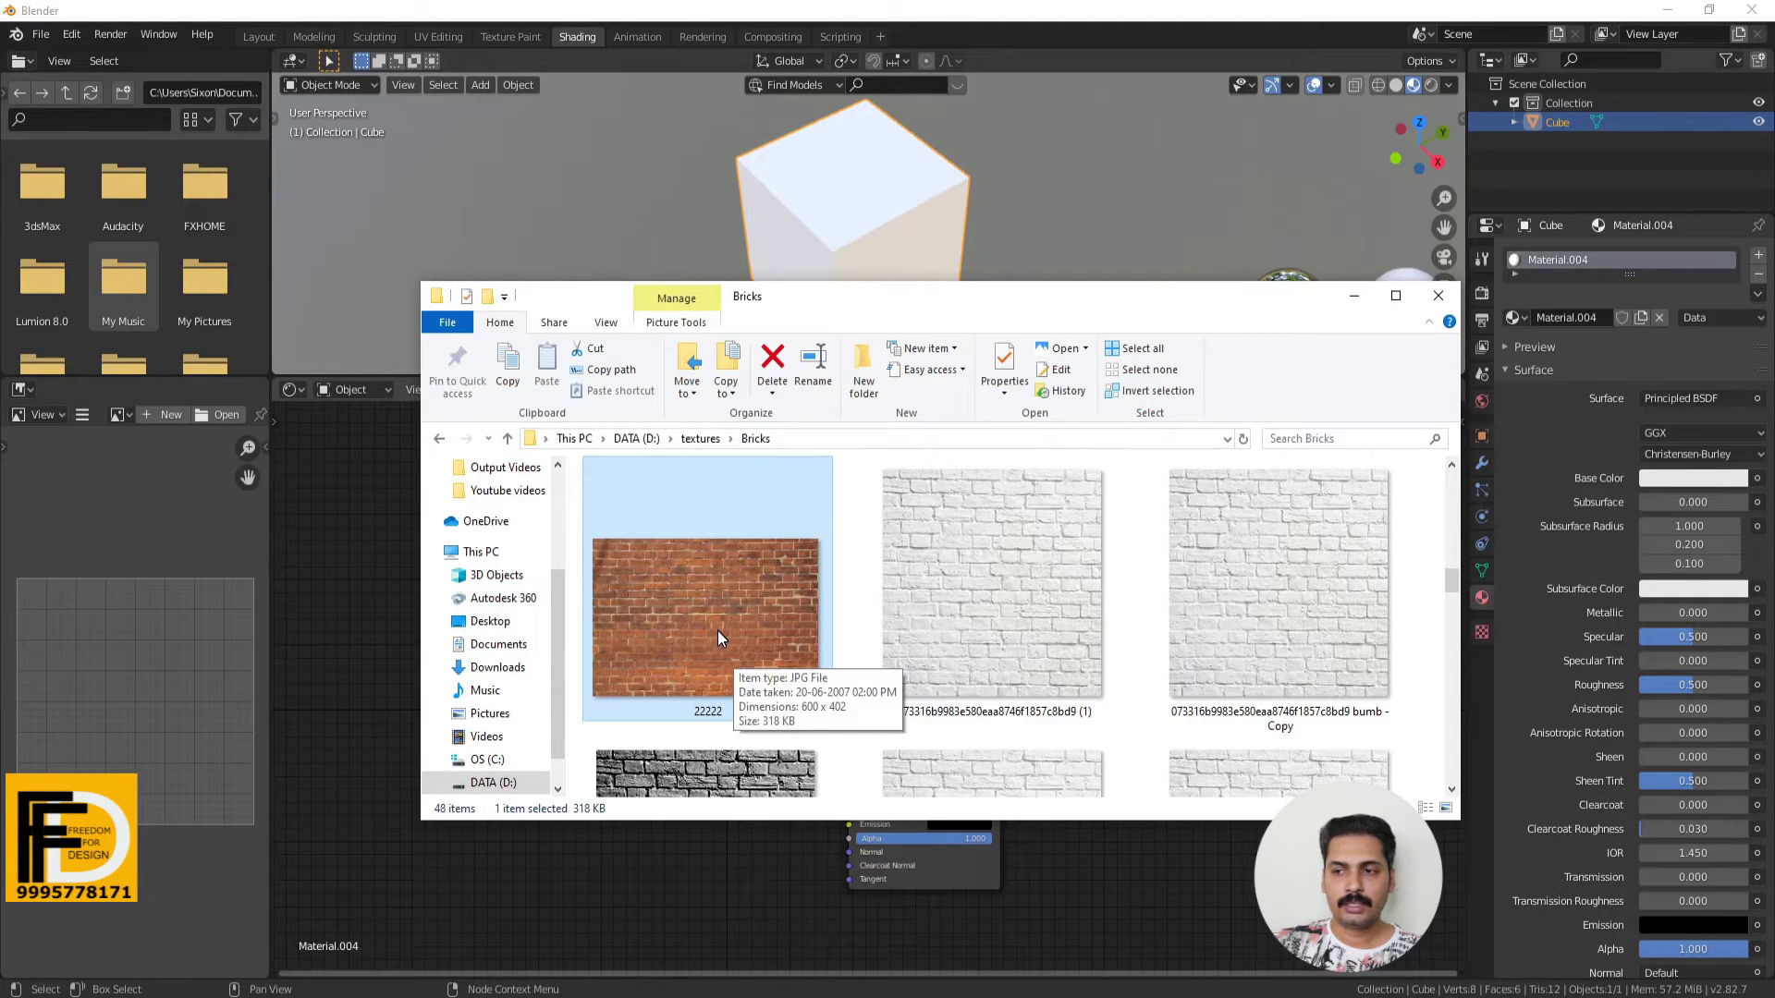
mouse_move(767, 301)
mouse_down()
mouse_move(1002, 274)
mouse_move(1129, 180)
mouse_up()
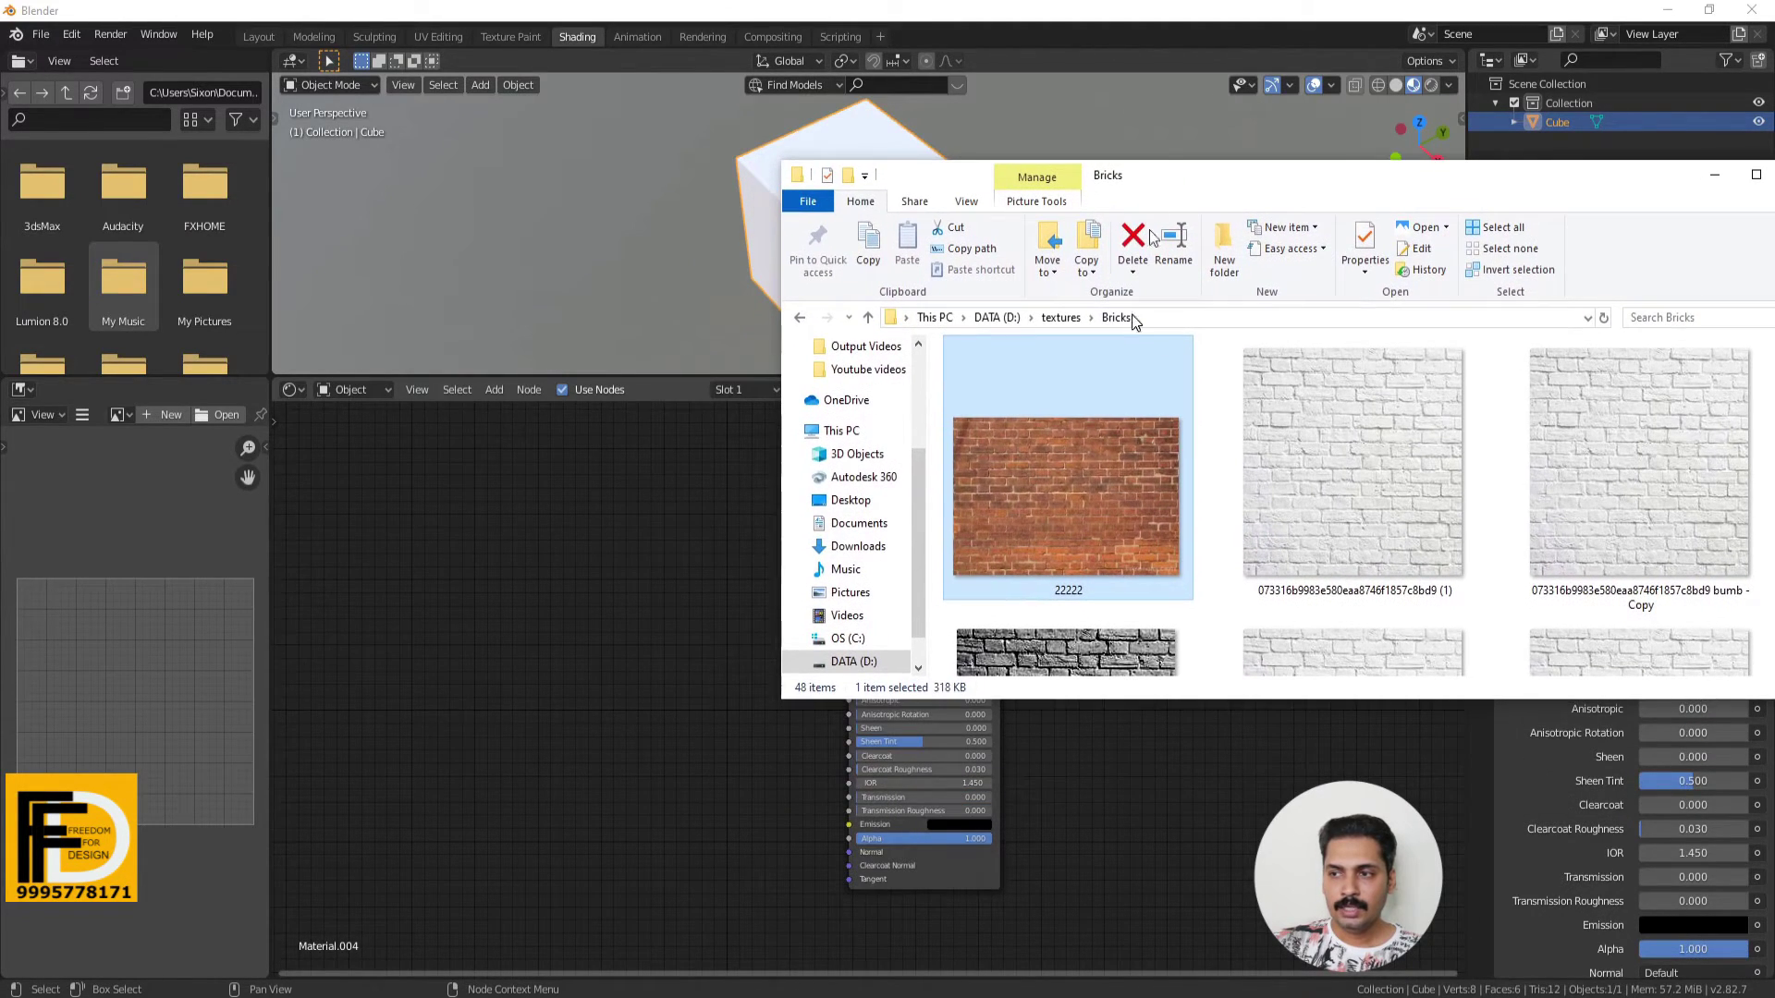
drag(1063, 471, 563, 671)
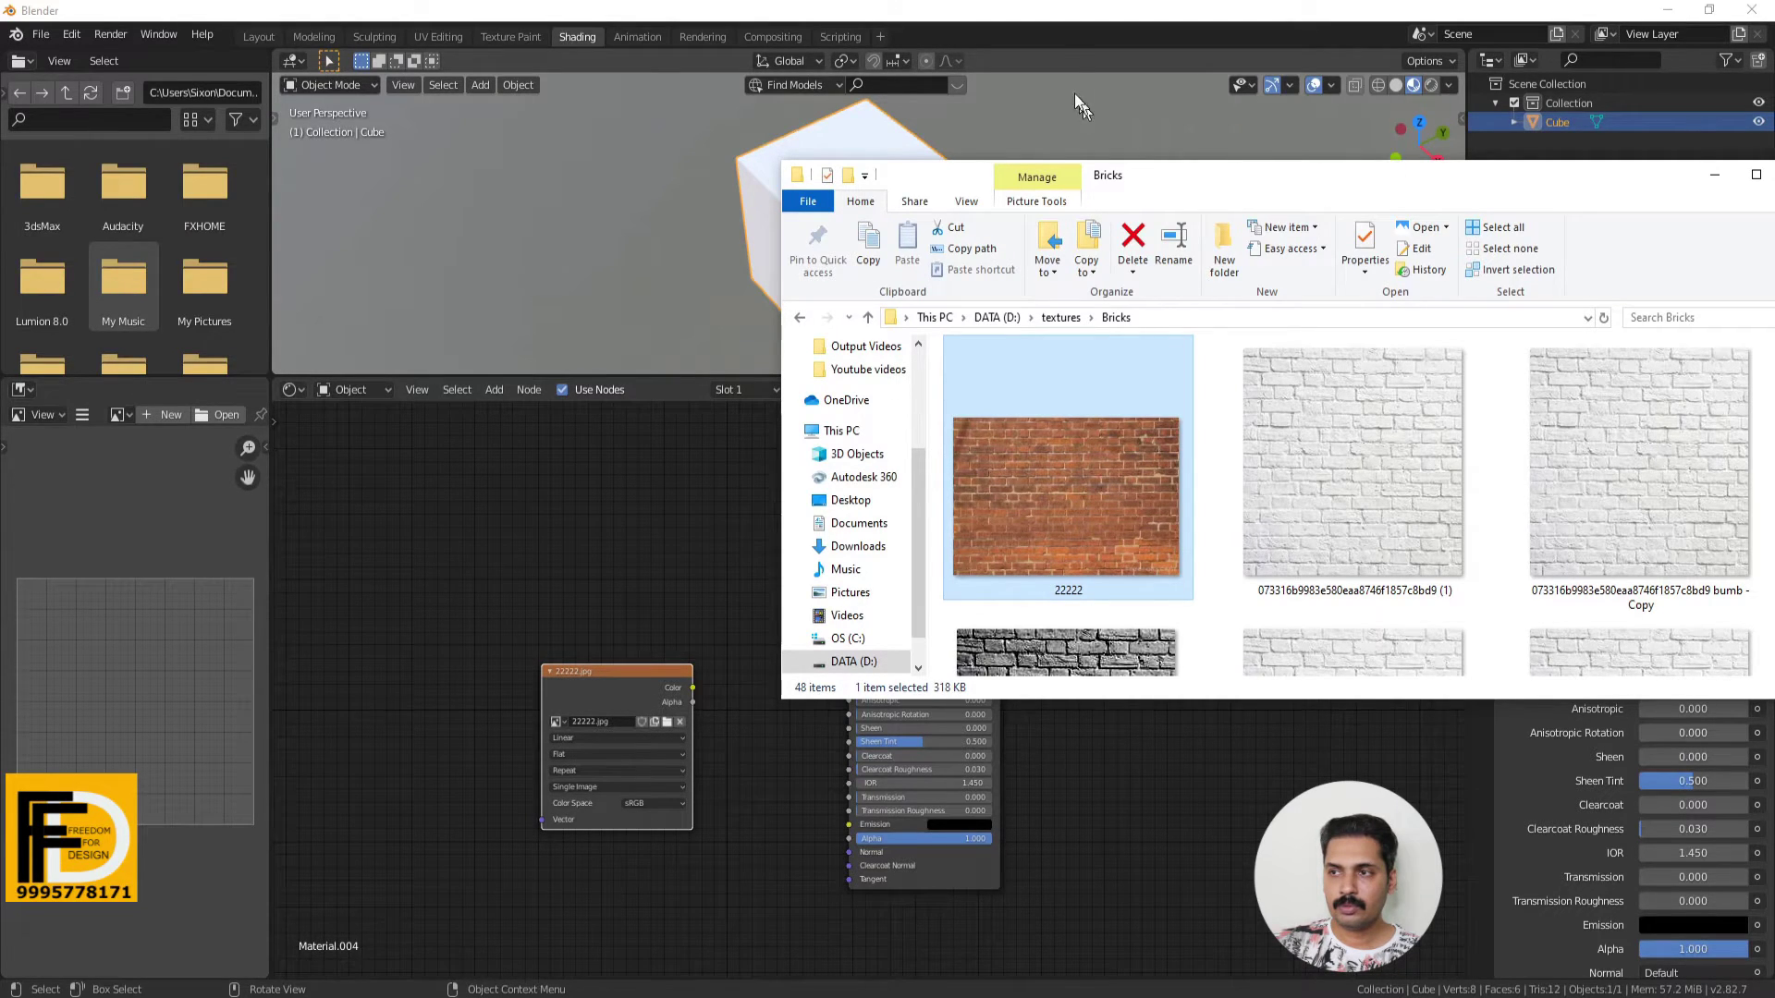
click(1051, 12)
scroll(690, 741, up, 2)
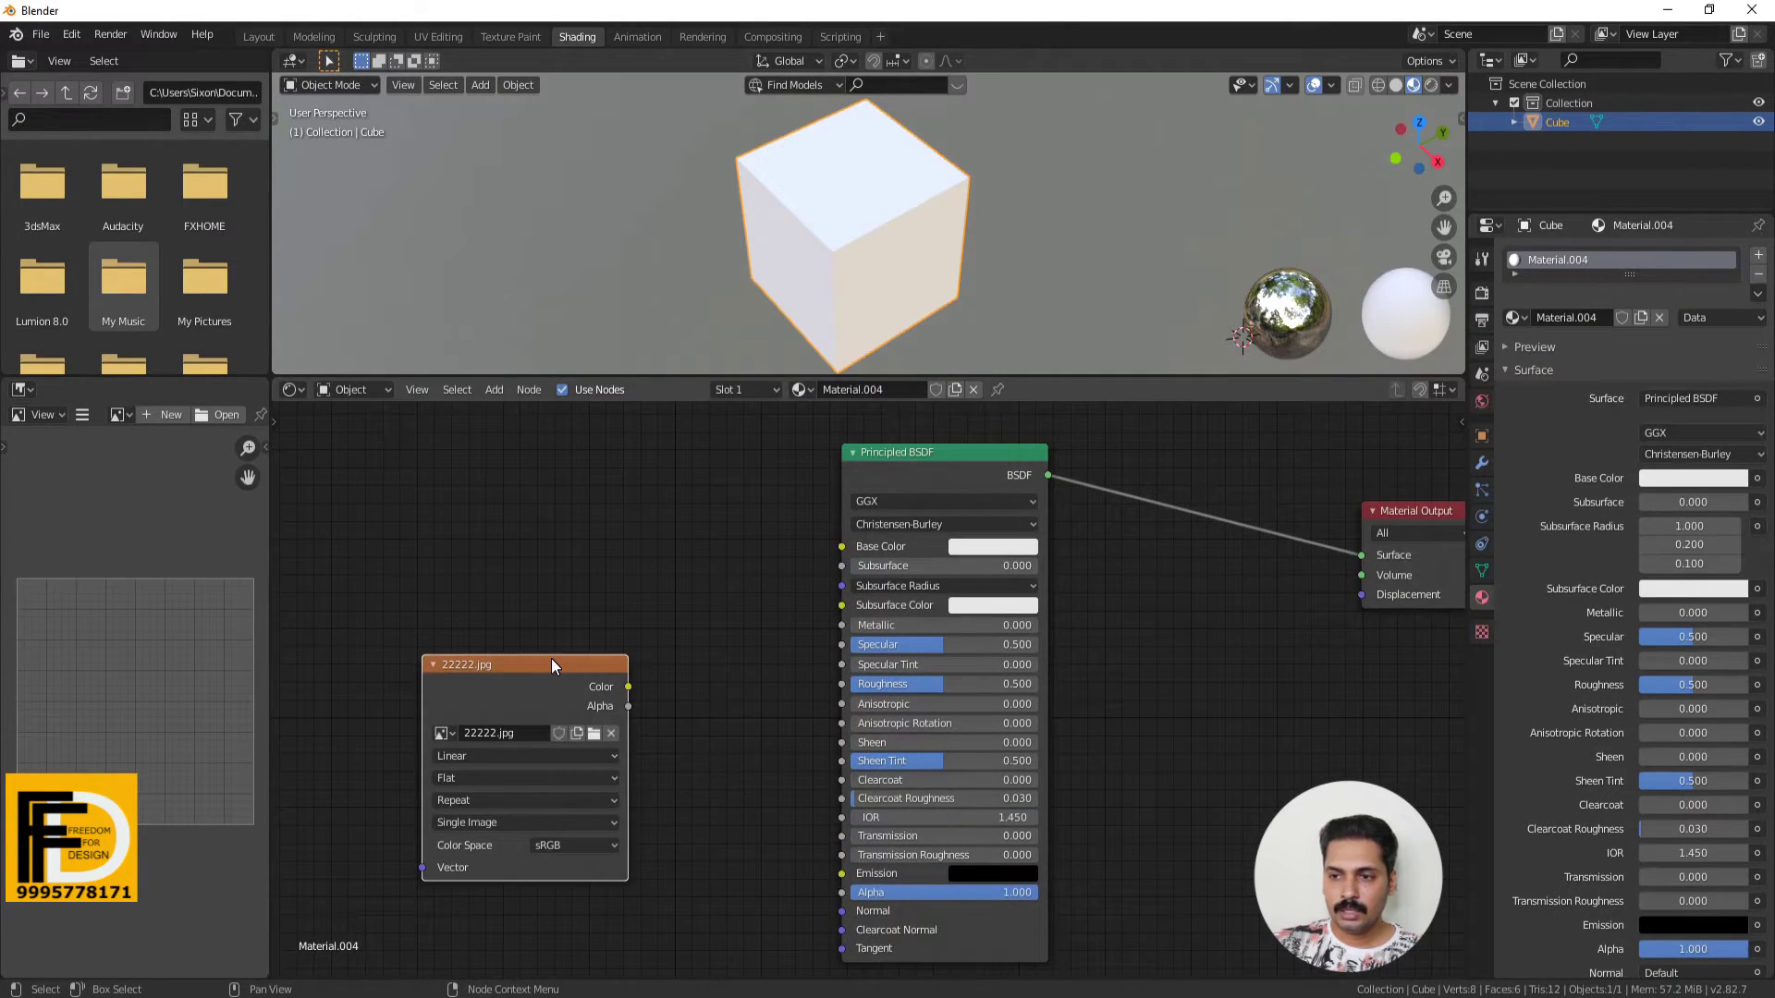
Link the 22222.jpg node to Base Color and inspect the red brick cube in the viewport.
mouse_move(551, 659)
mouse_down()
mouse_move(520, 437)
mouse_move(842, 545)
mouse_up()
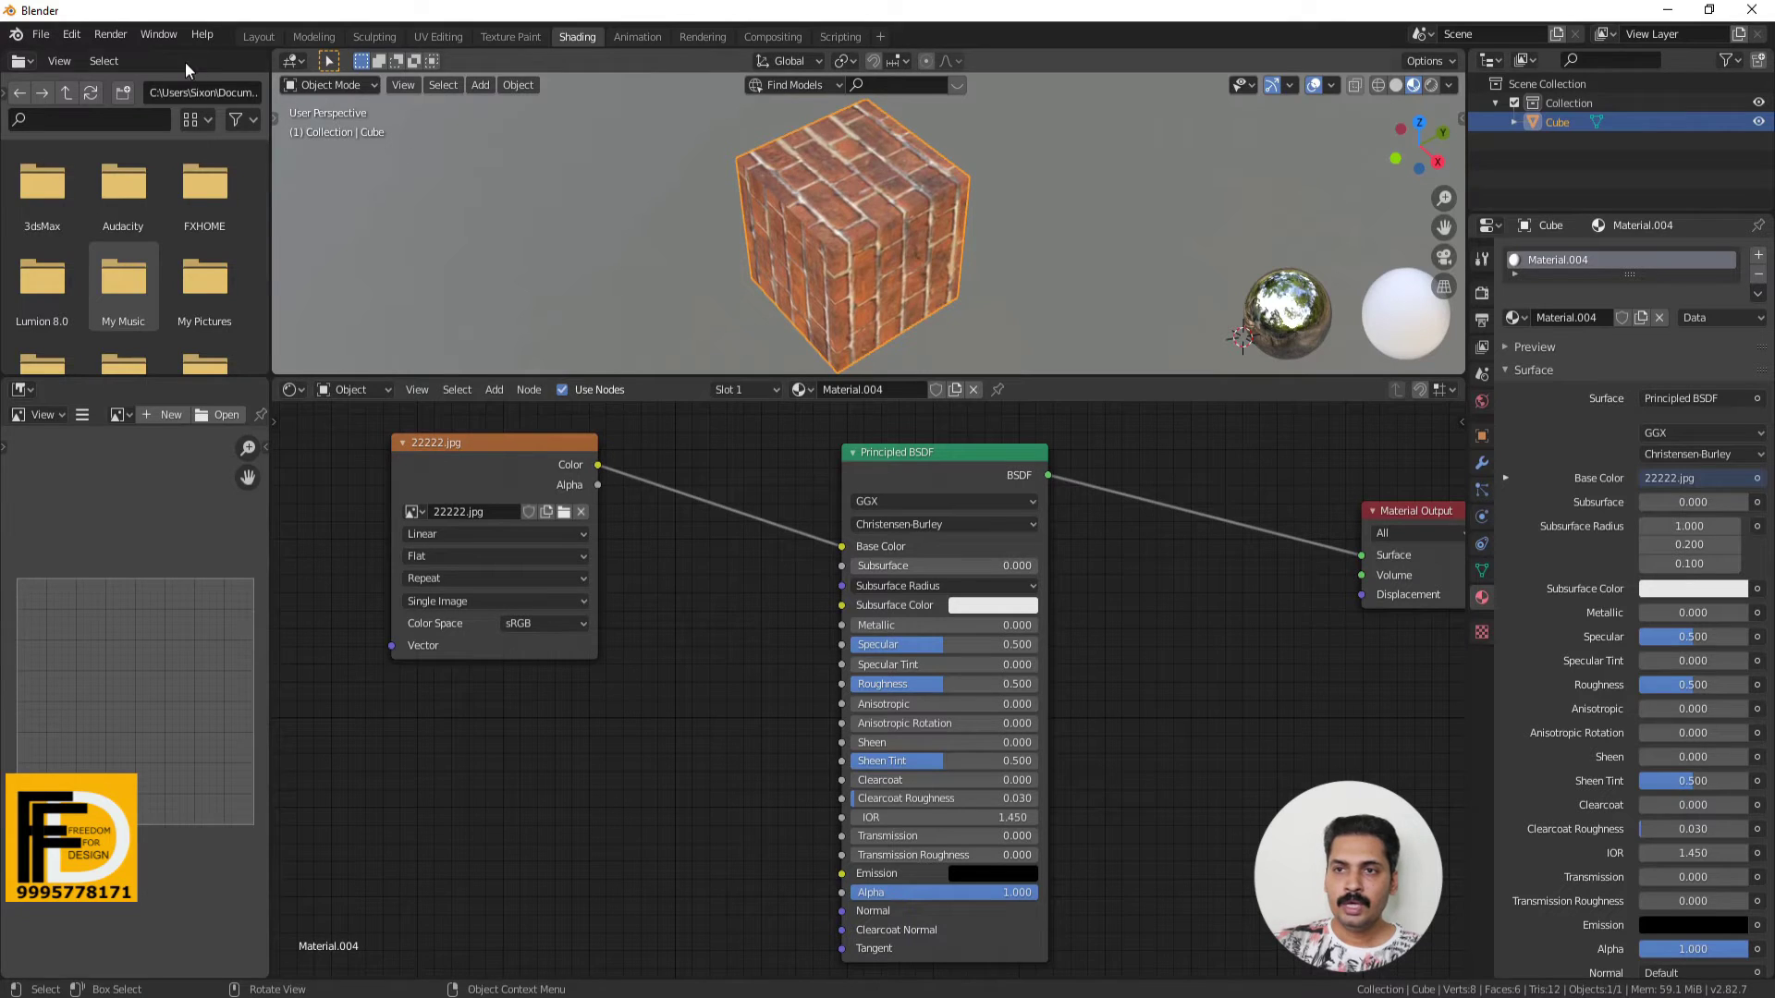
click(259, 37)
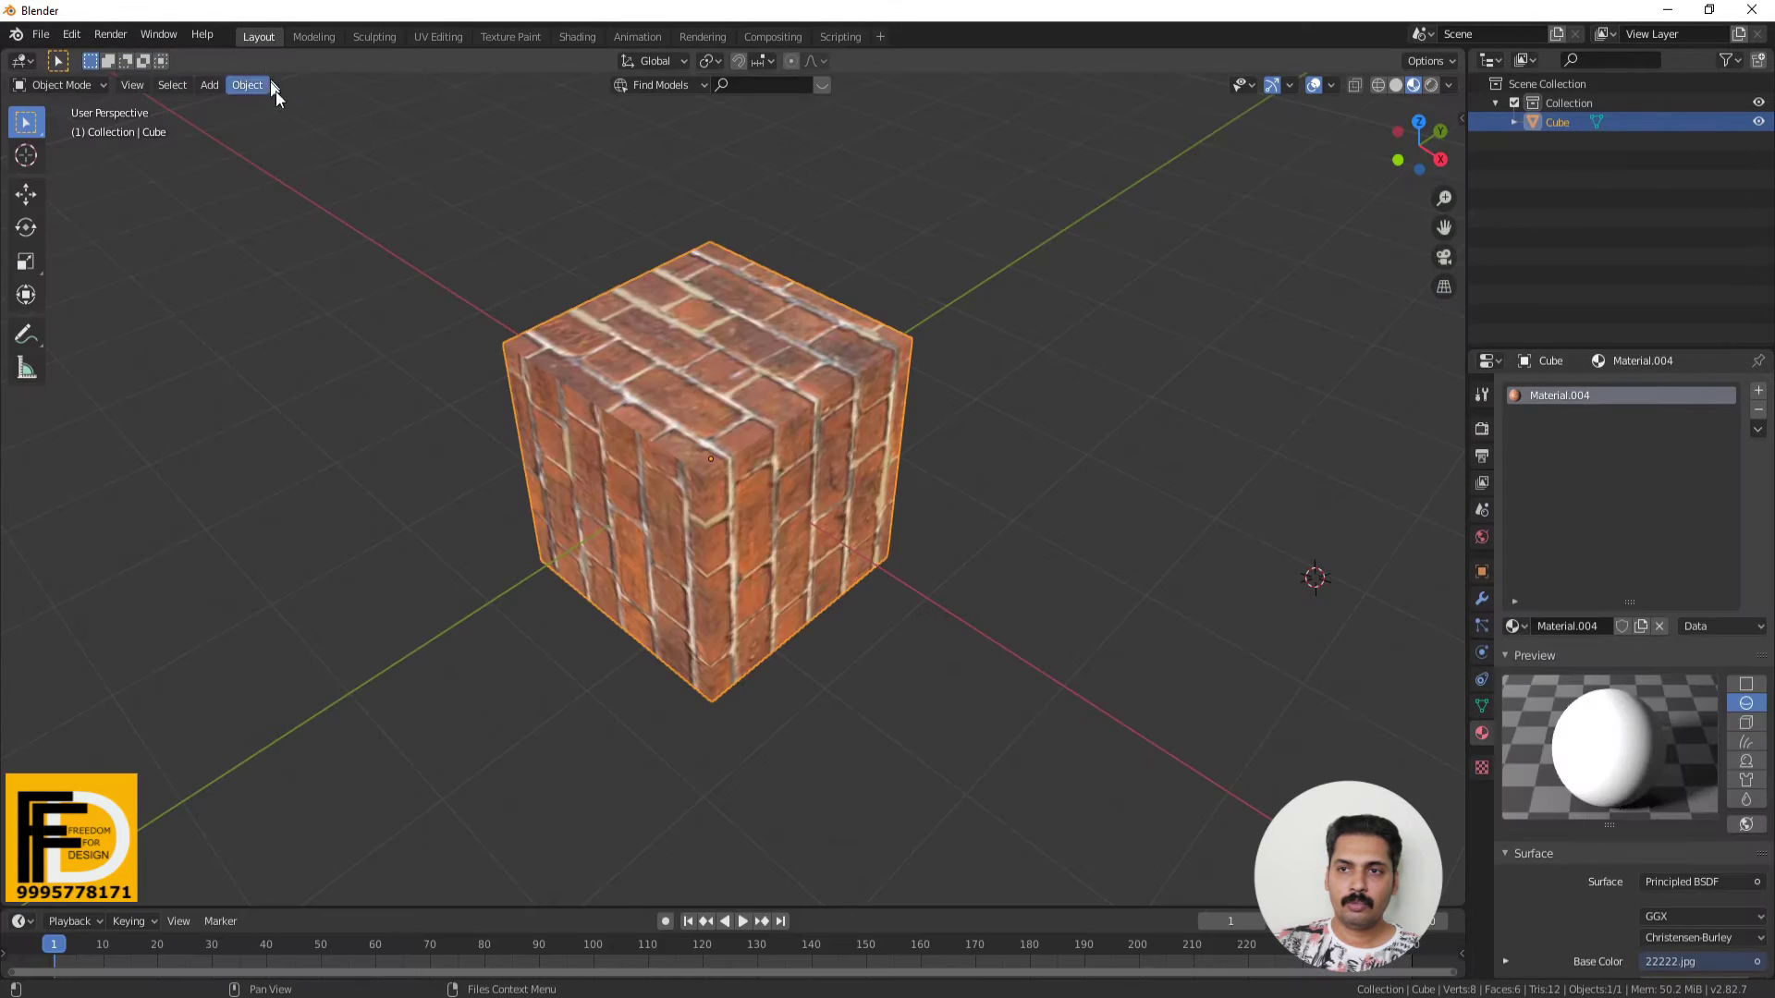
mouse_move(924, 613)
middle_down()
mouse_move(730, 567)
mouse_move(911, 619)
mouse_move(1056, 559)
mouse_move(887, 627)
mouse_move(527, 261)
middle_up()
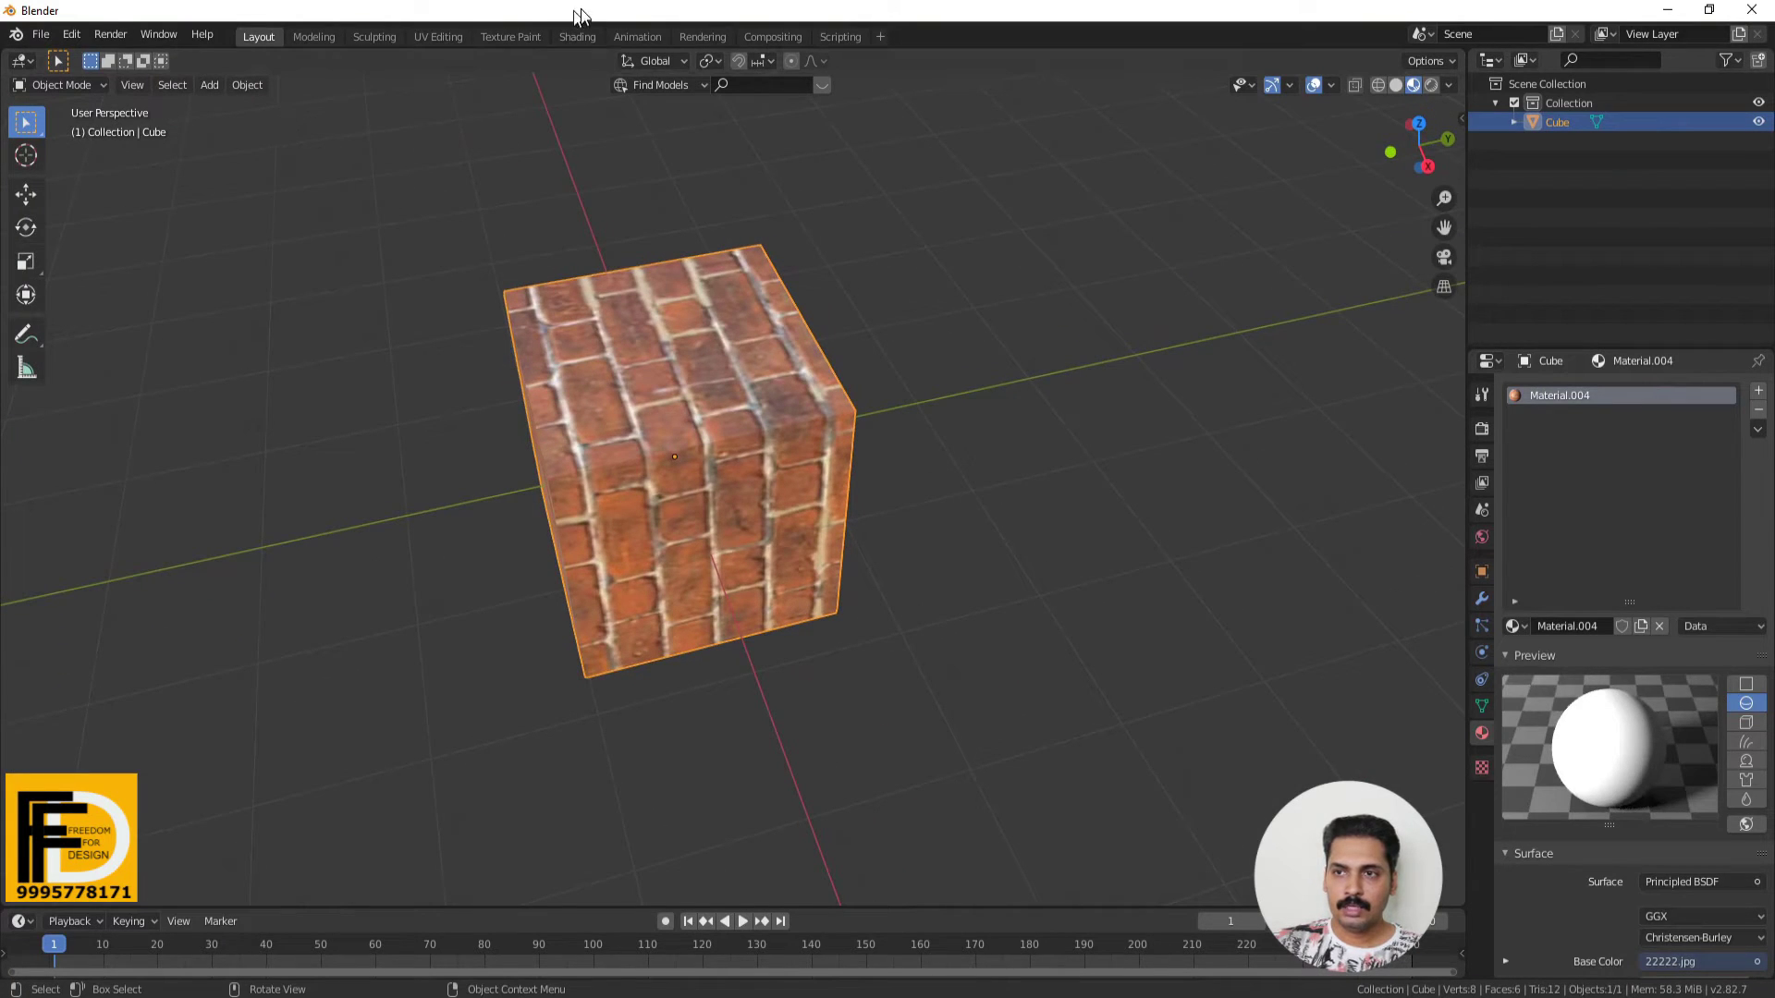
click(577, 37)
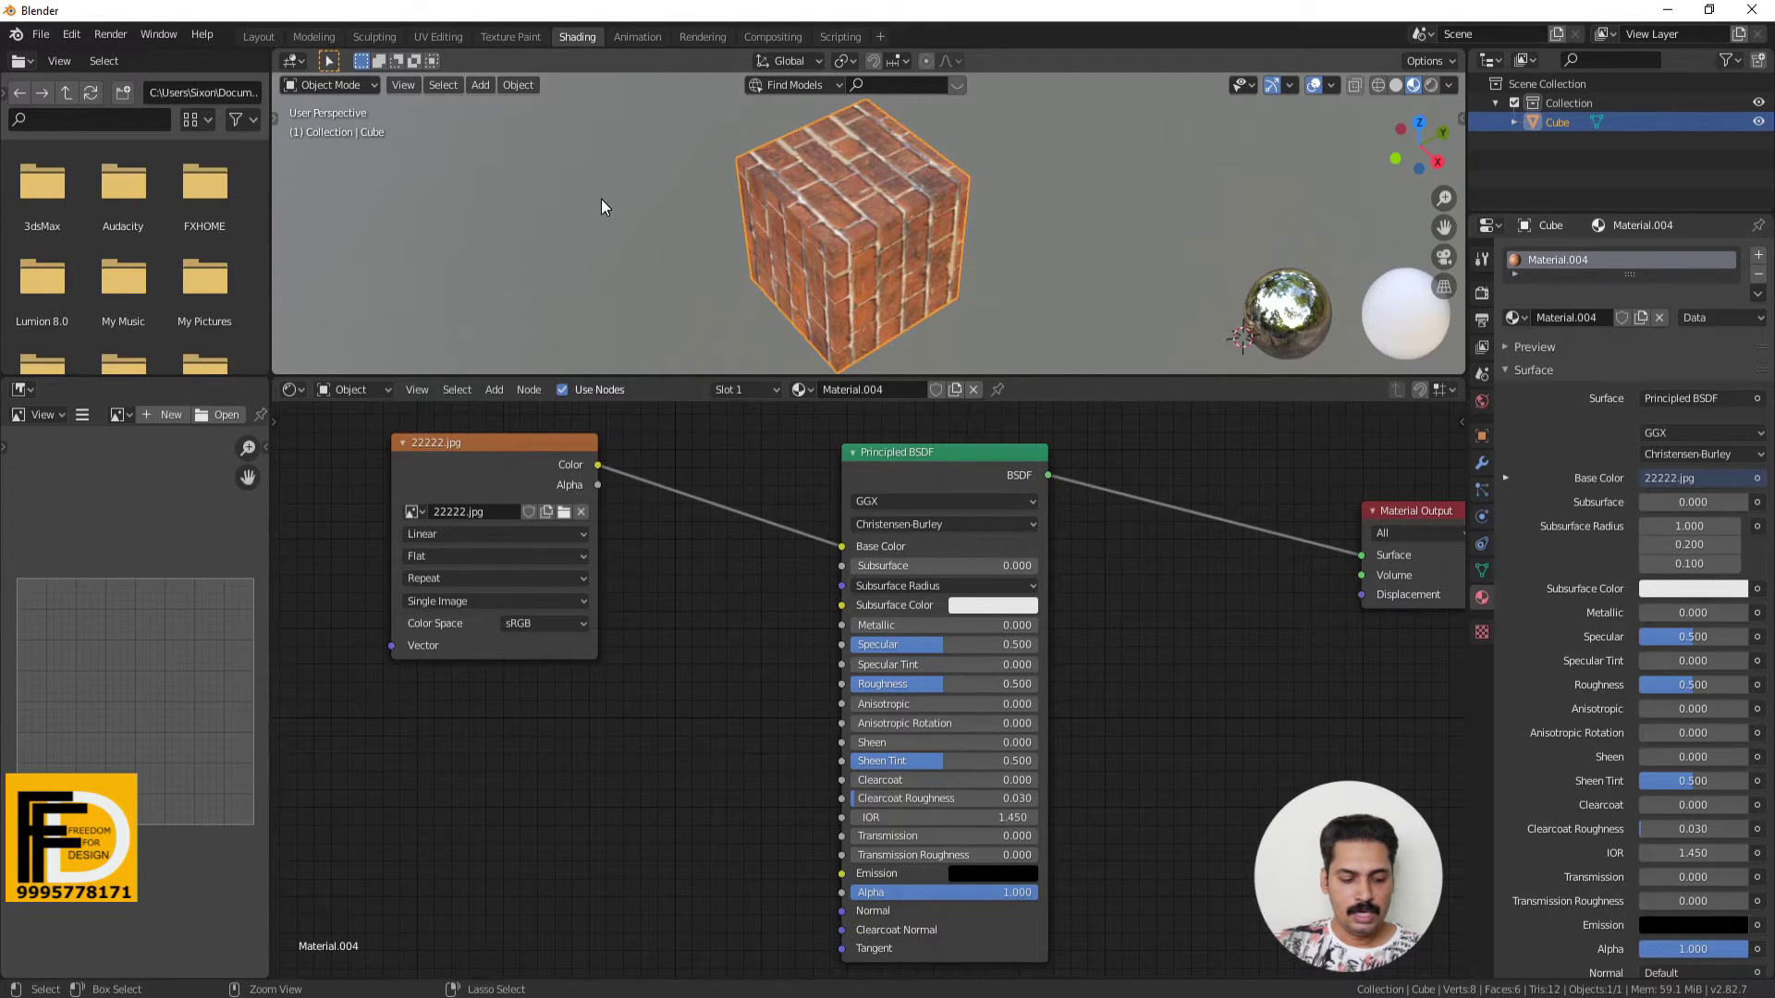
key(ctrl+space)
scroll(922, 597, up, 3)
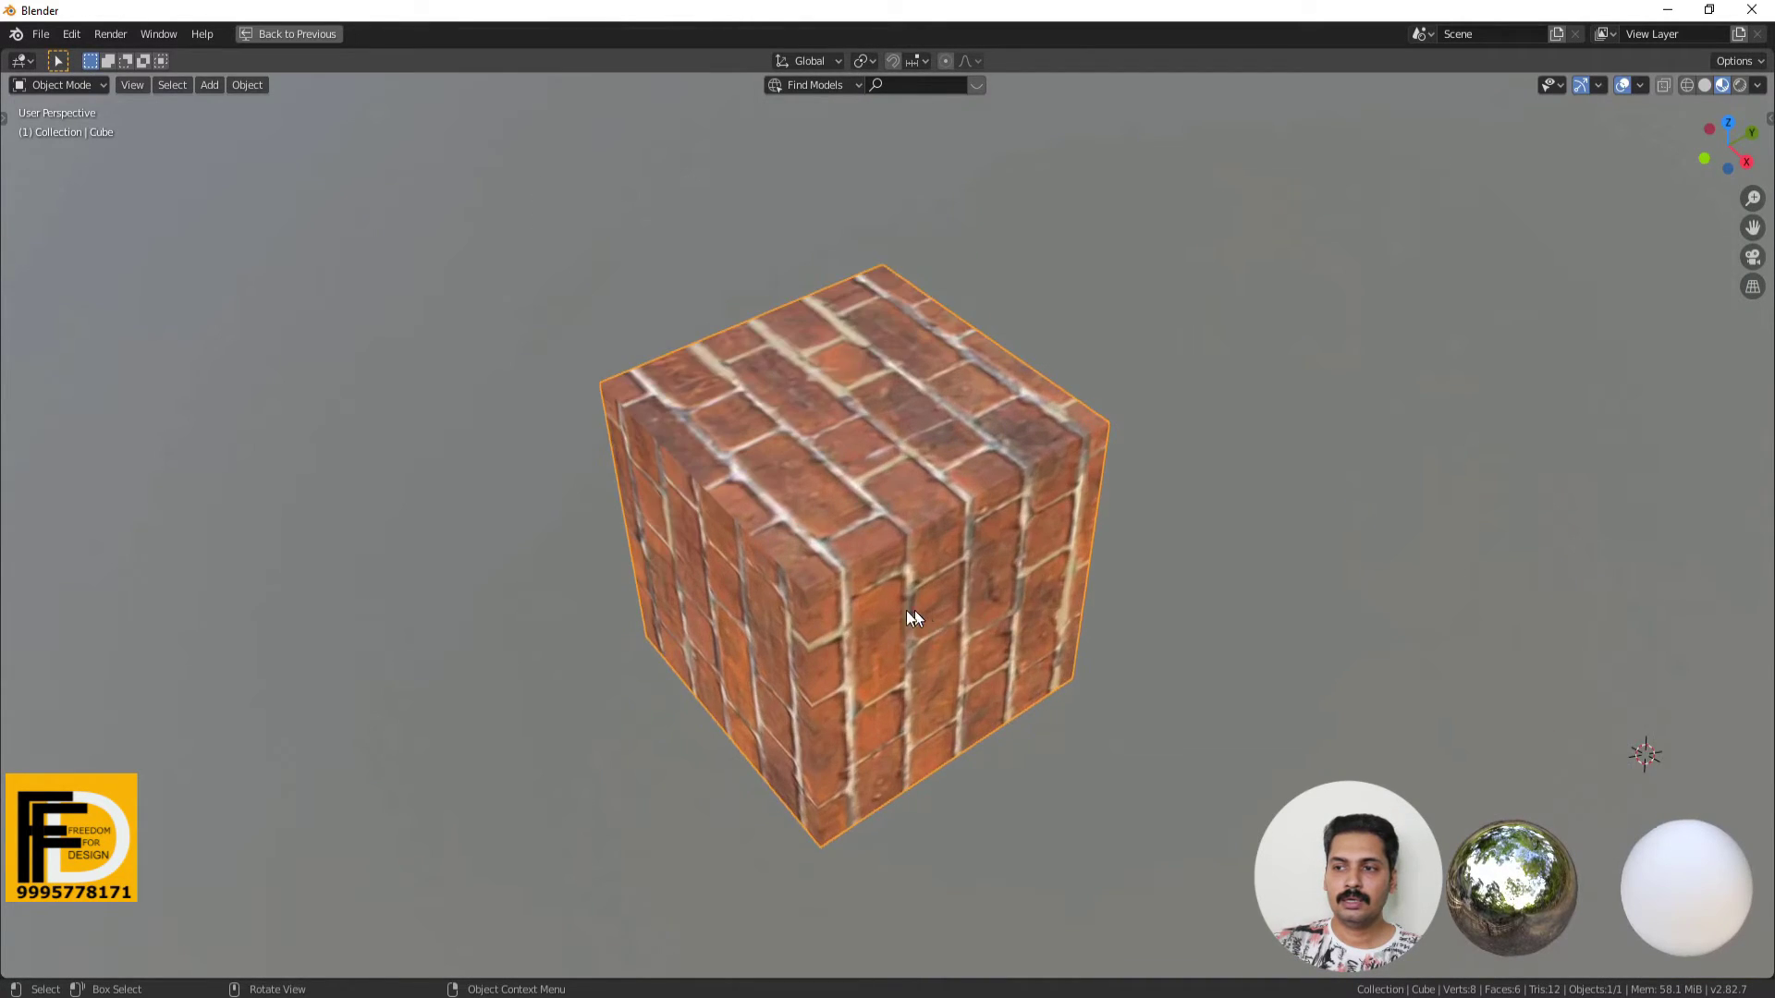
mouse_move(906, 610)
middle_down()
mouse_move(1117, 518)
mouse_move(862, 596)
middle_up()
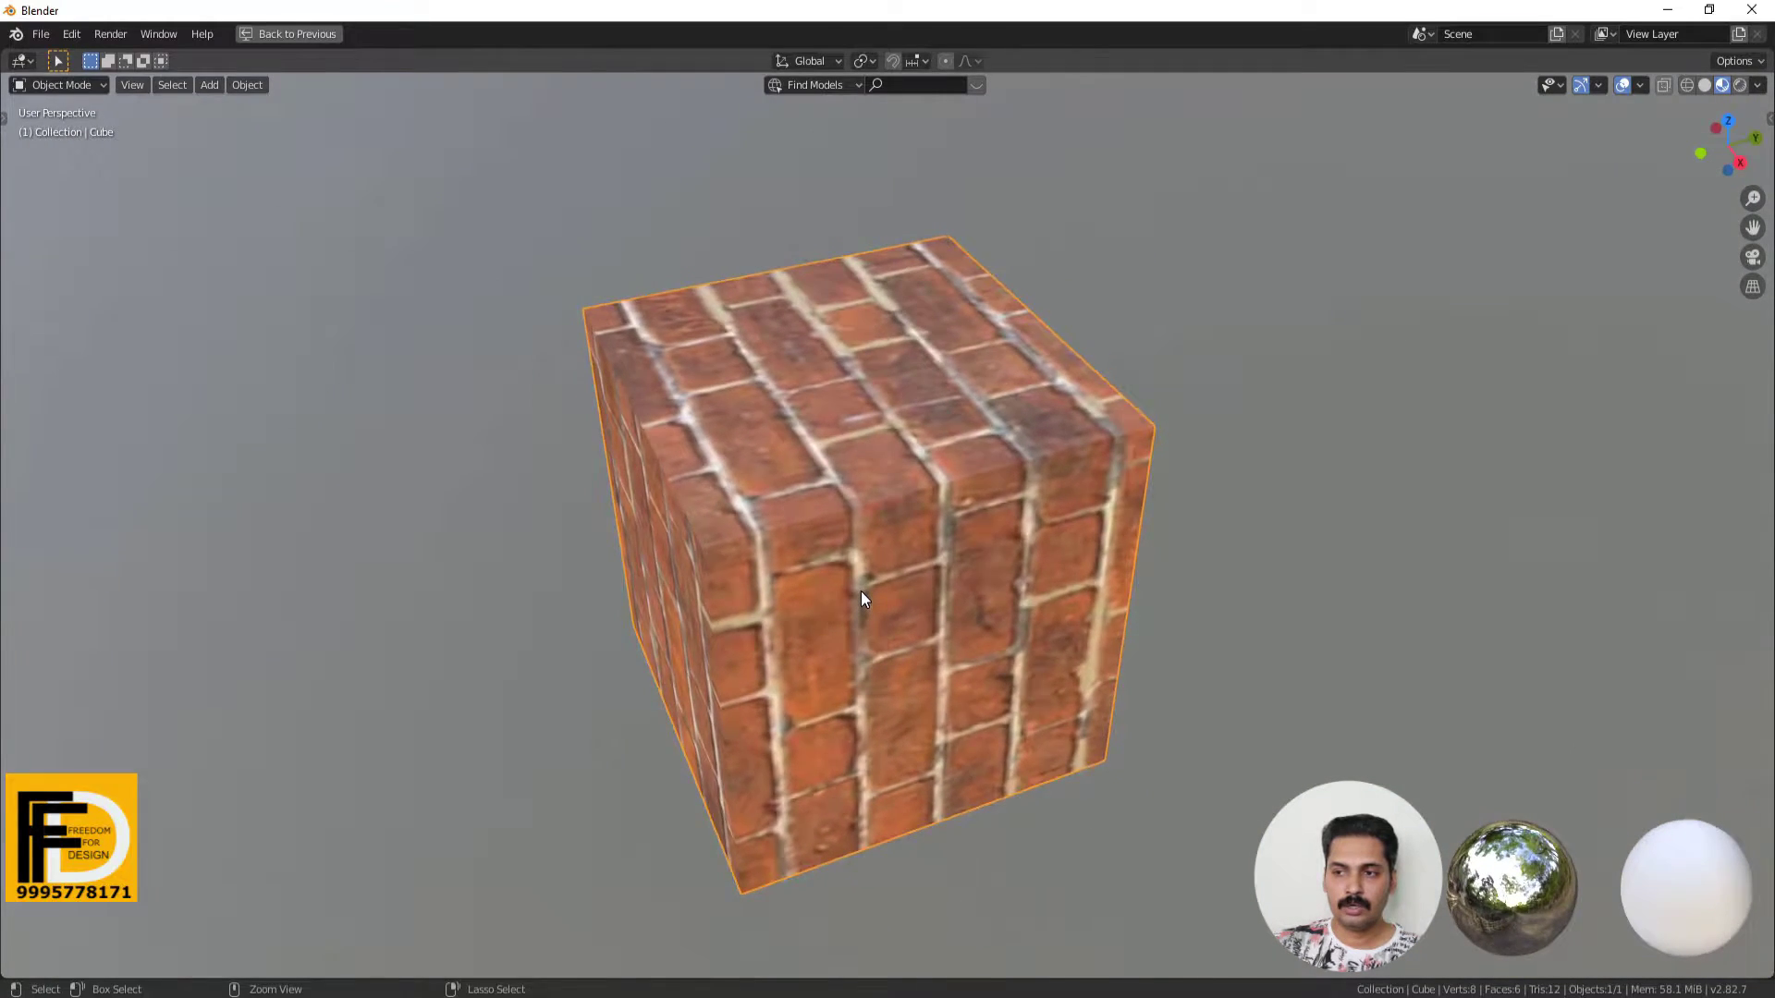
key(ctrl+space)
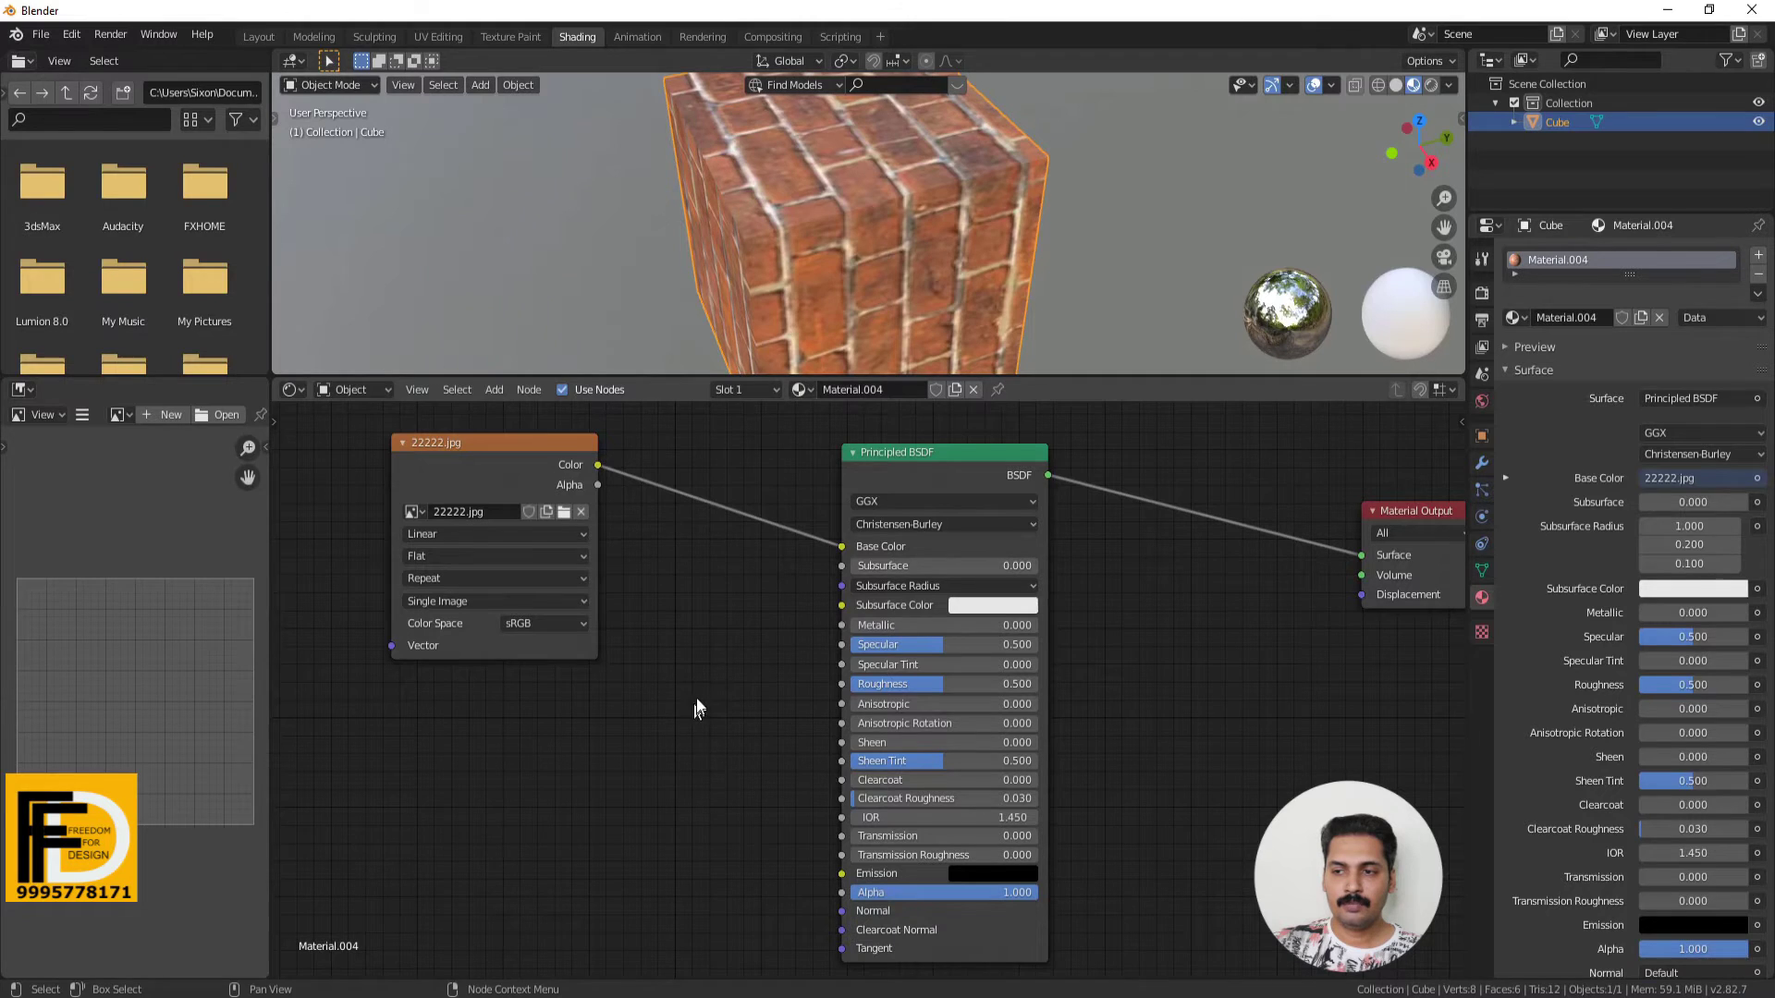
key(ctrl)
key(ctrl+space)
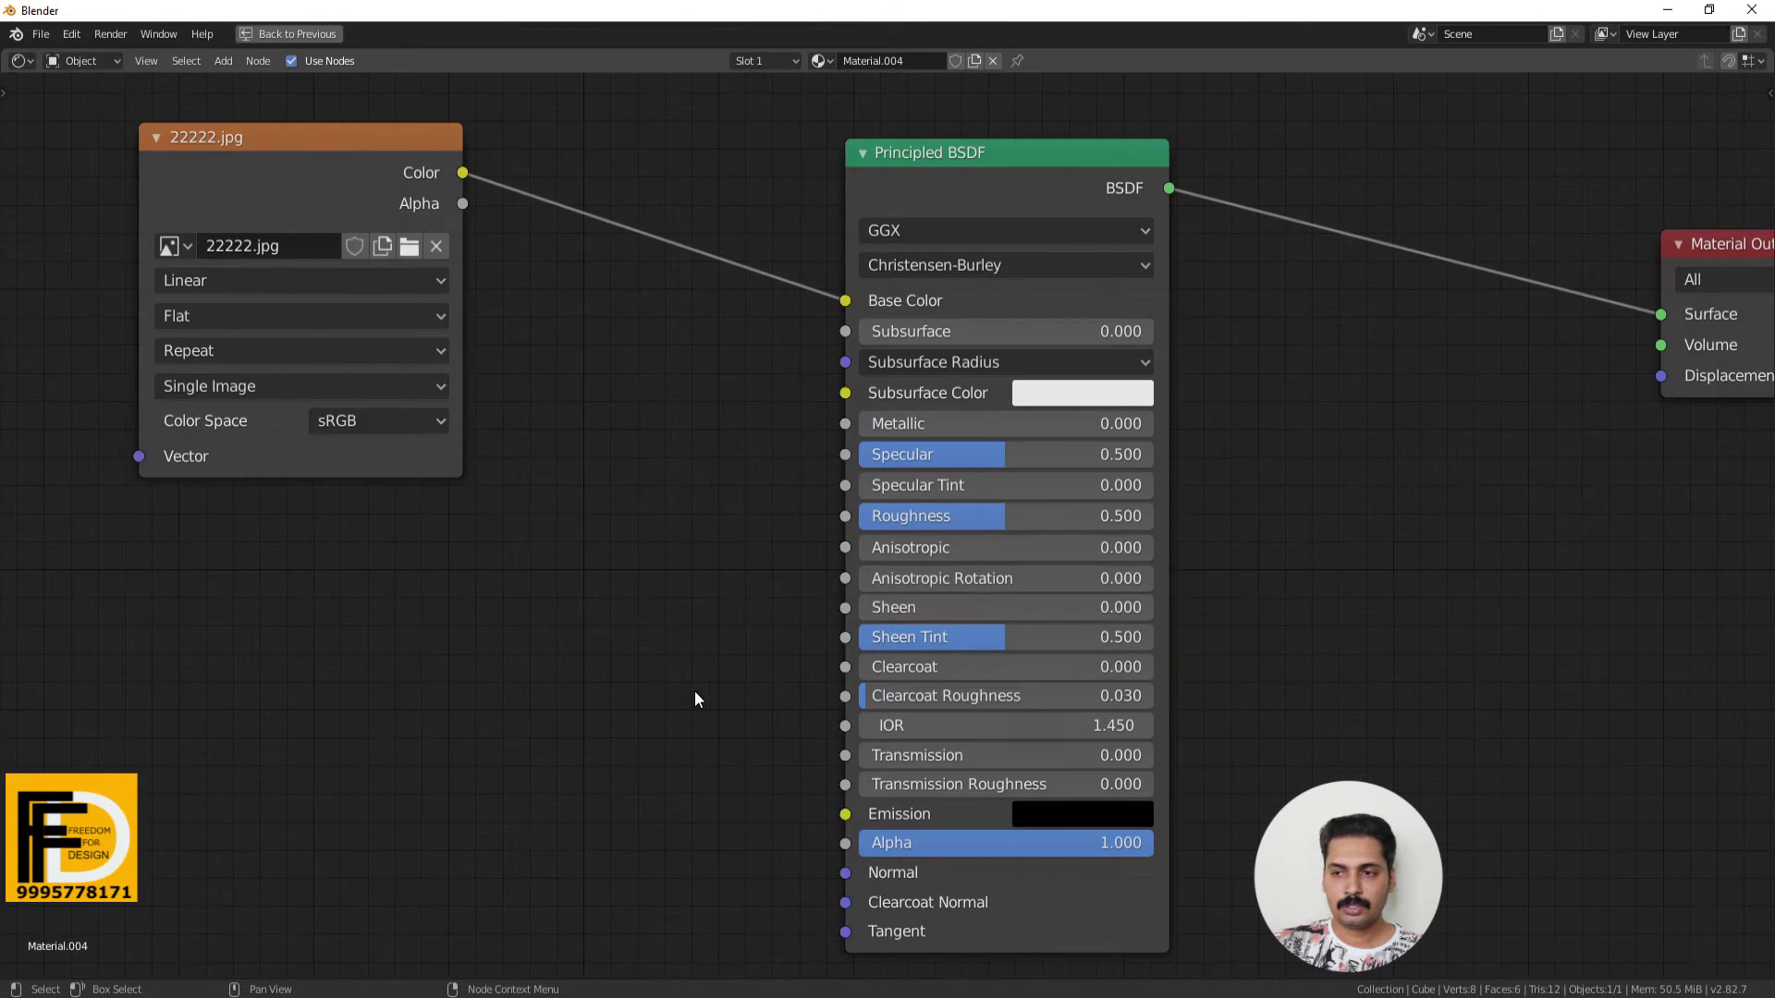
scroll(613, 601, down, 1)
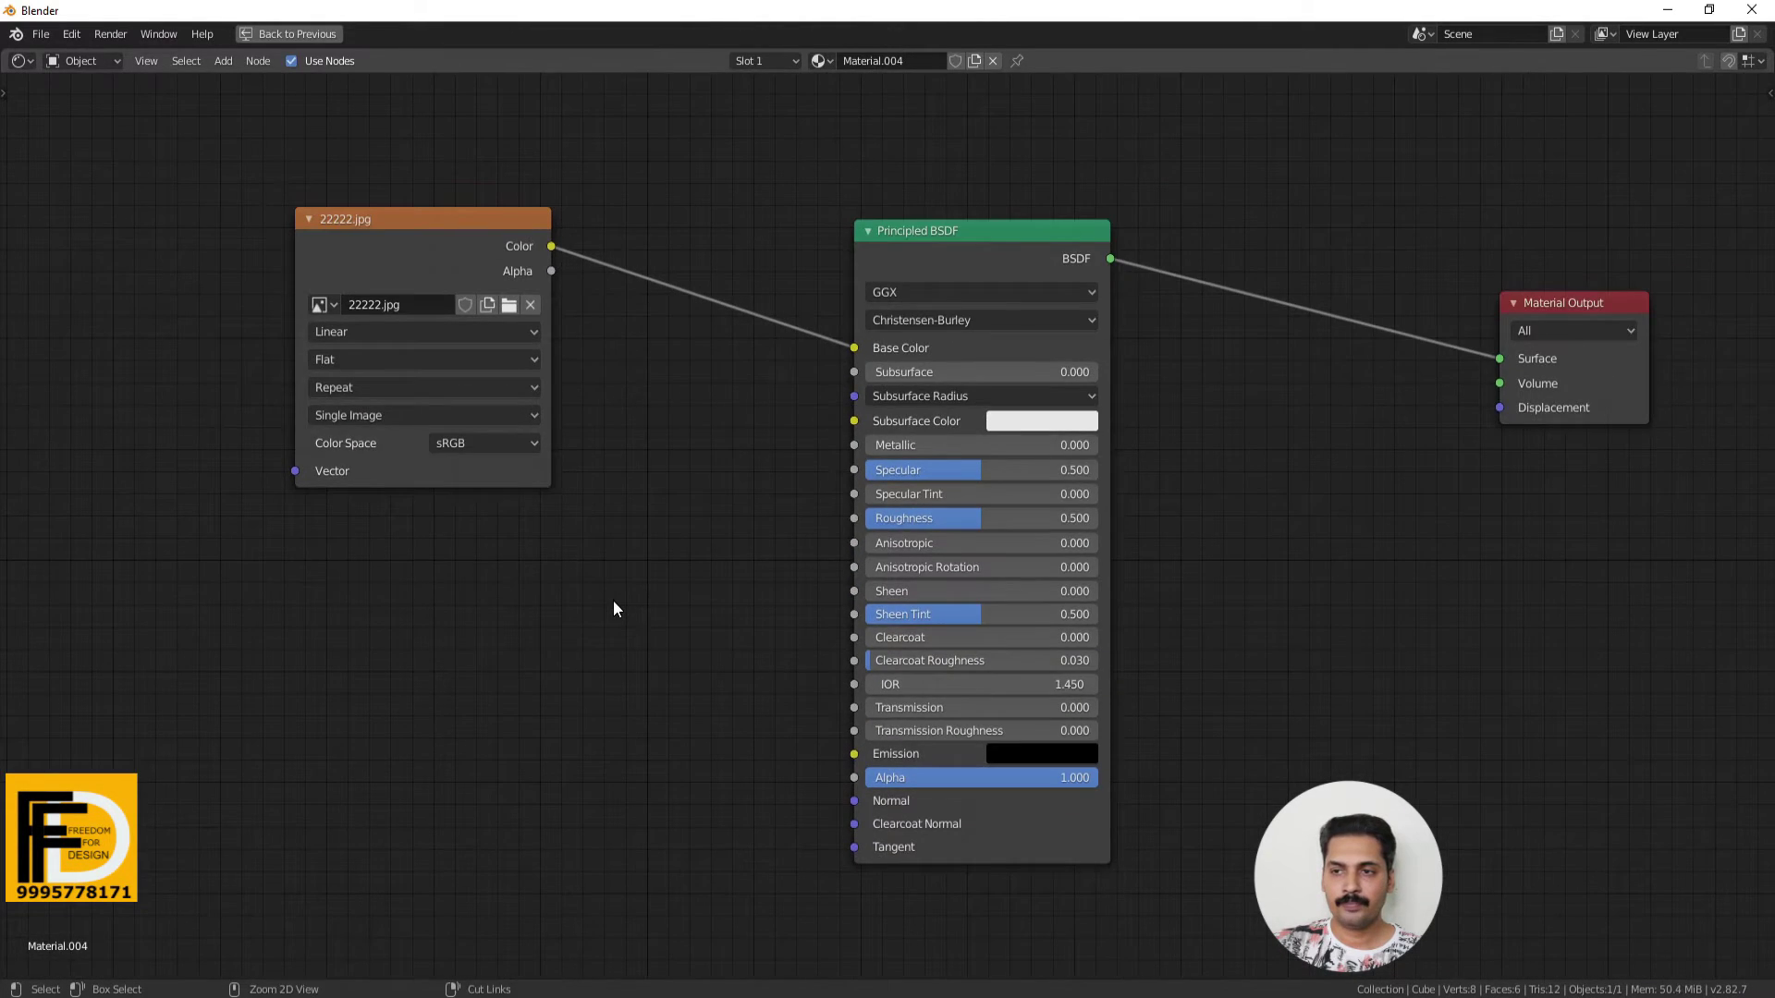
key(ctrl+space)
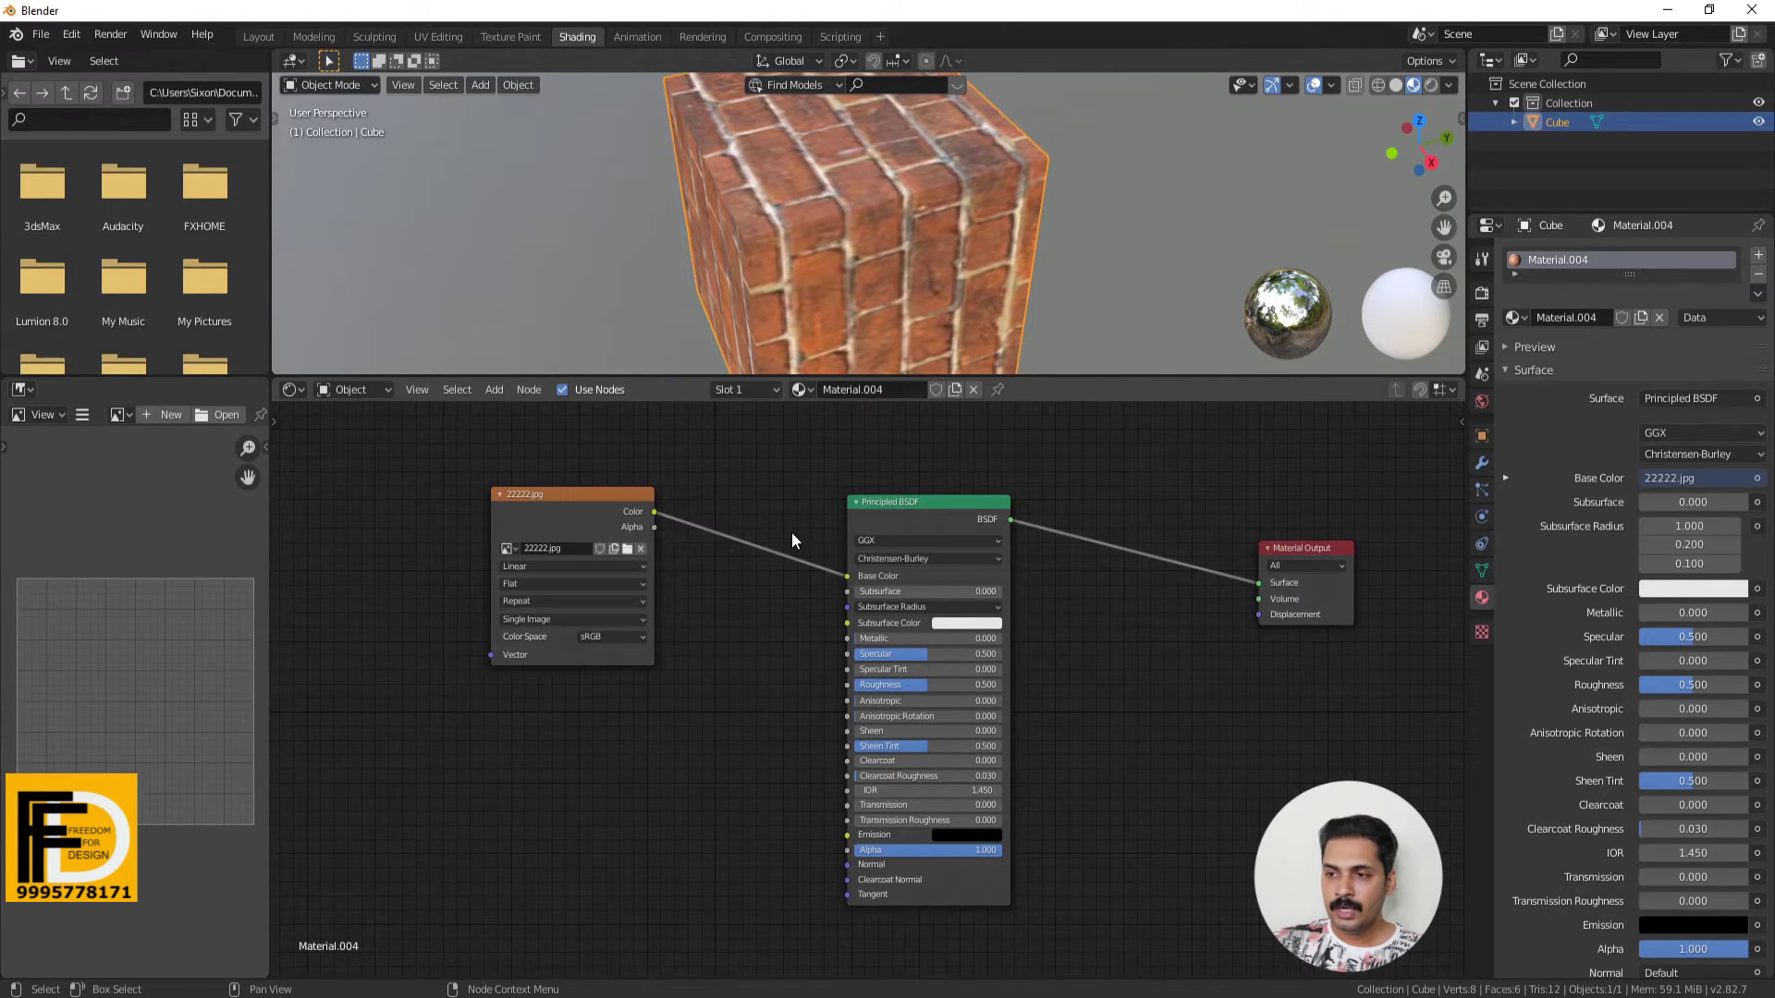
mouse_move(796, 279)
middle_down()
mouse_move(851, 244)
mouse_move(971, 241)
mouse_move(835, 263)
mouse_move(857, 231)
mouse_move(823, 269)
middle_up()
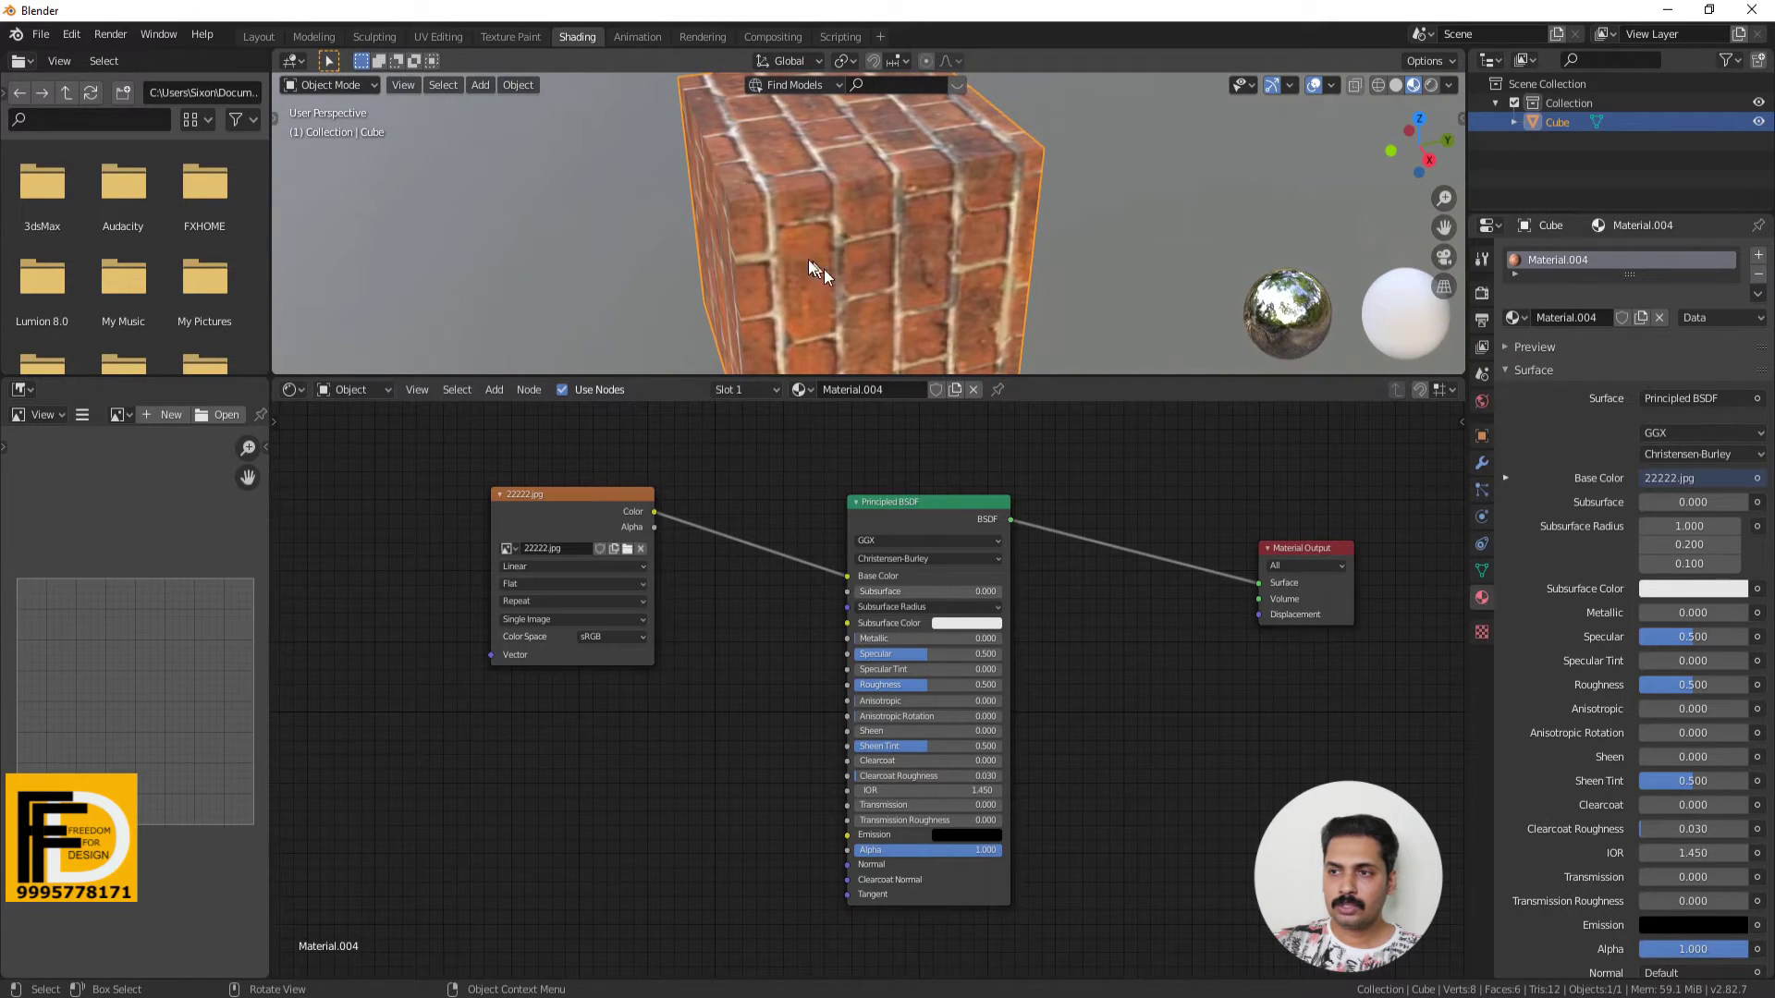
scroll(888, 254, down, 3)
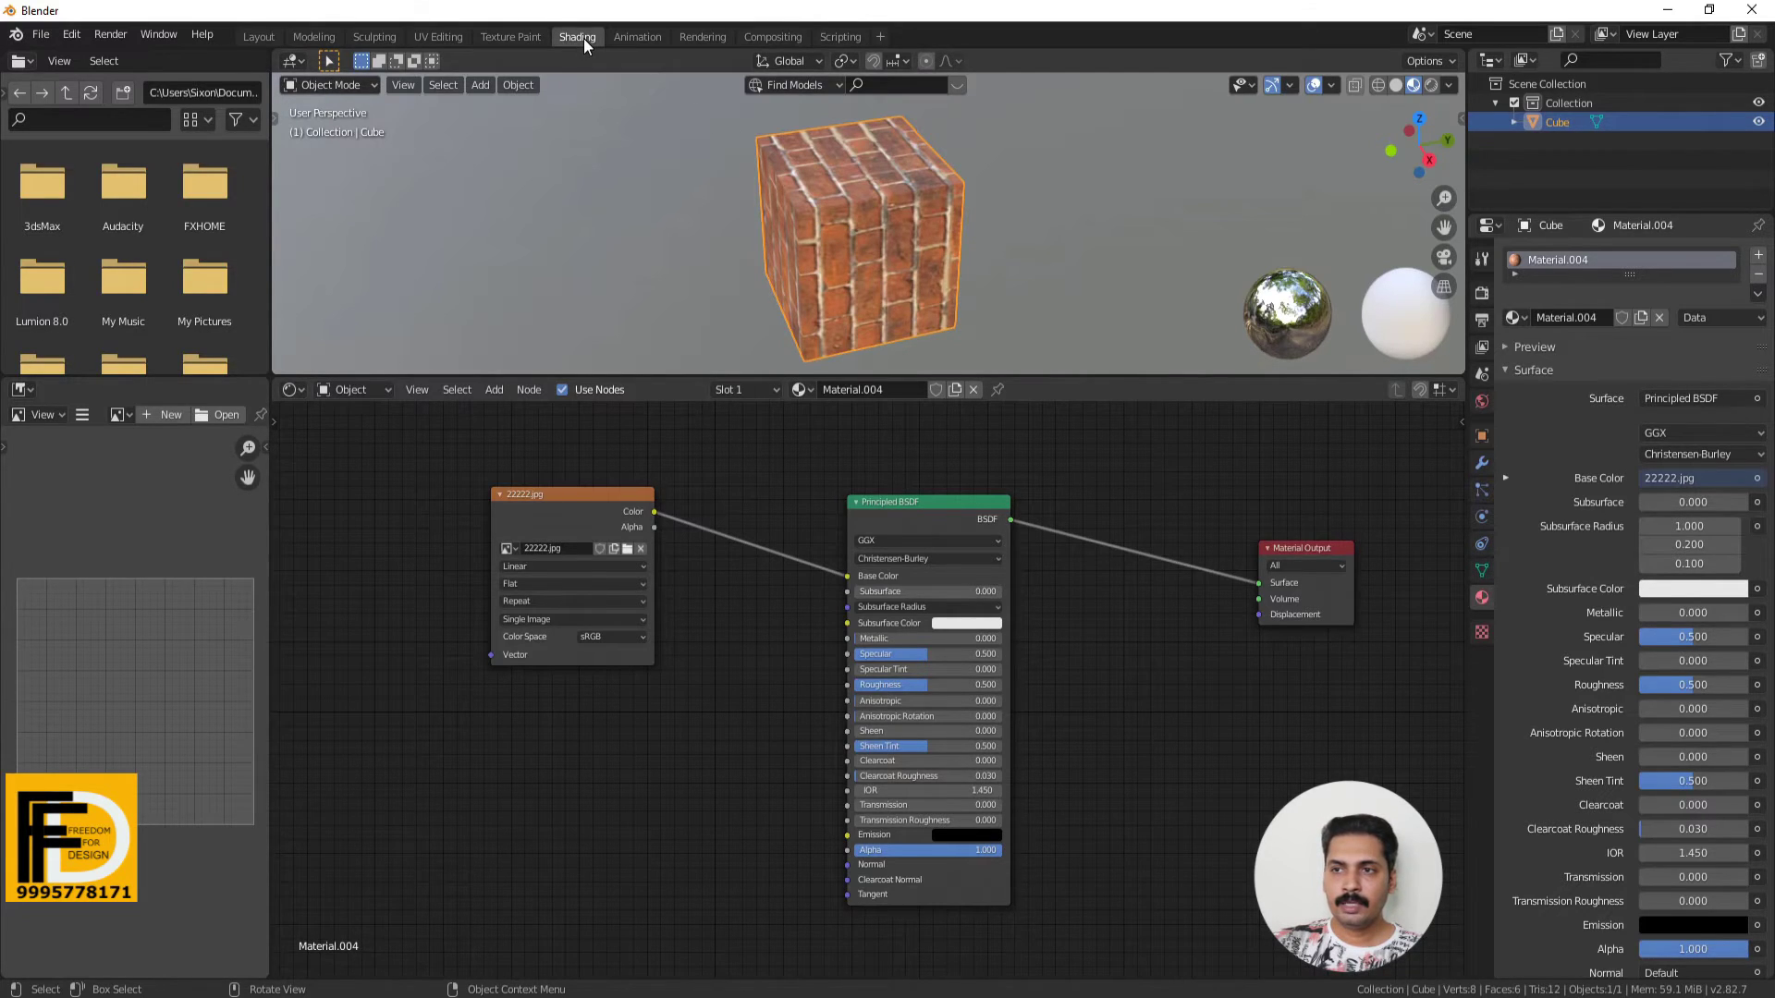
Switch to UV Editing with Material Preview shading and select all cube faces in Edit Mode.
click(433, 41)
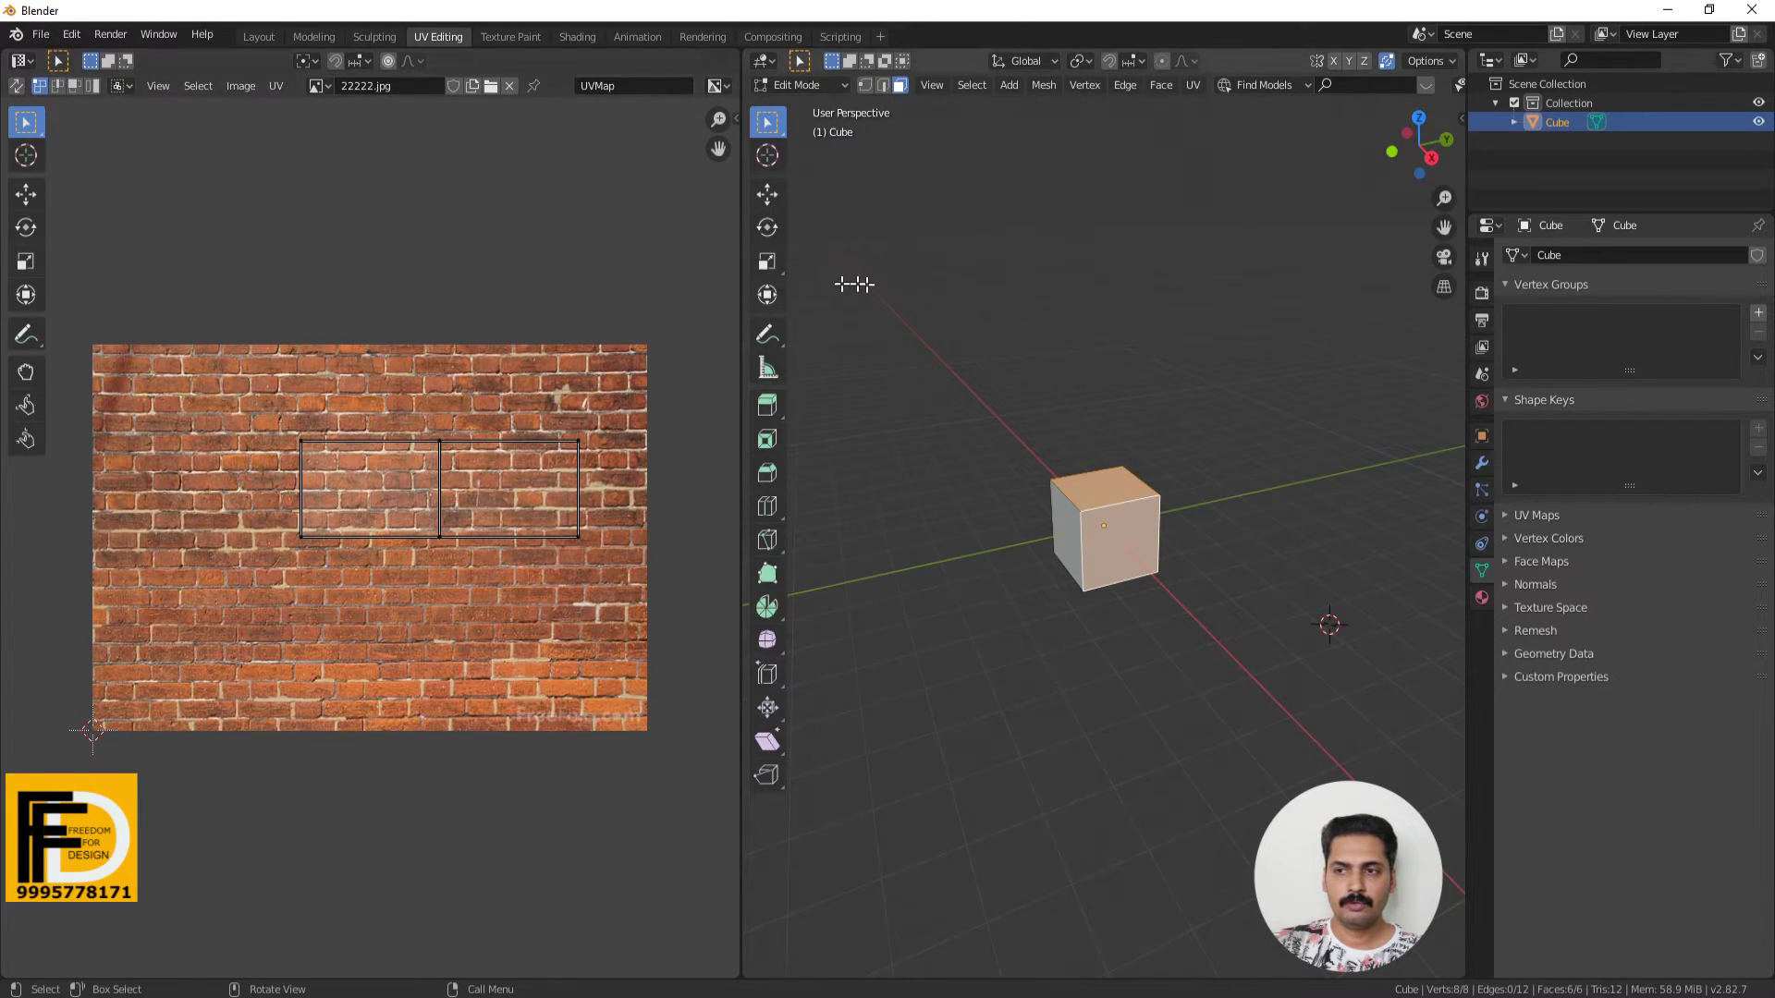
key(Tab)
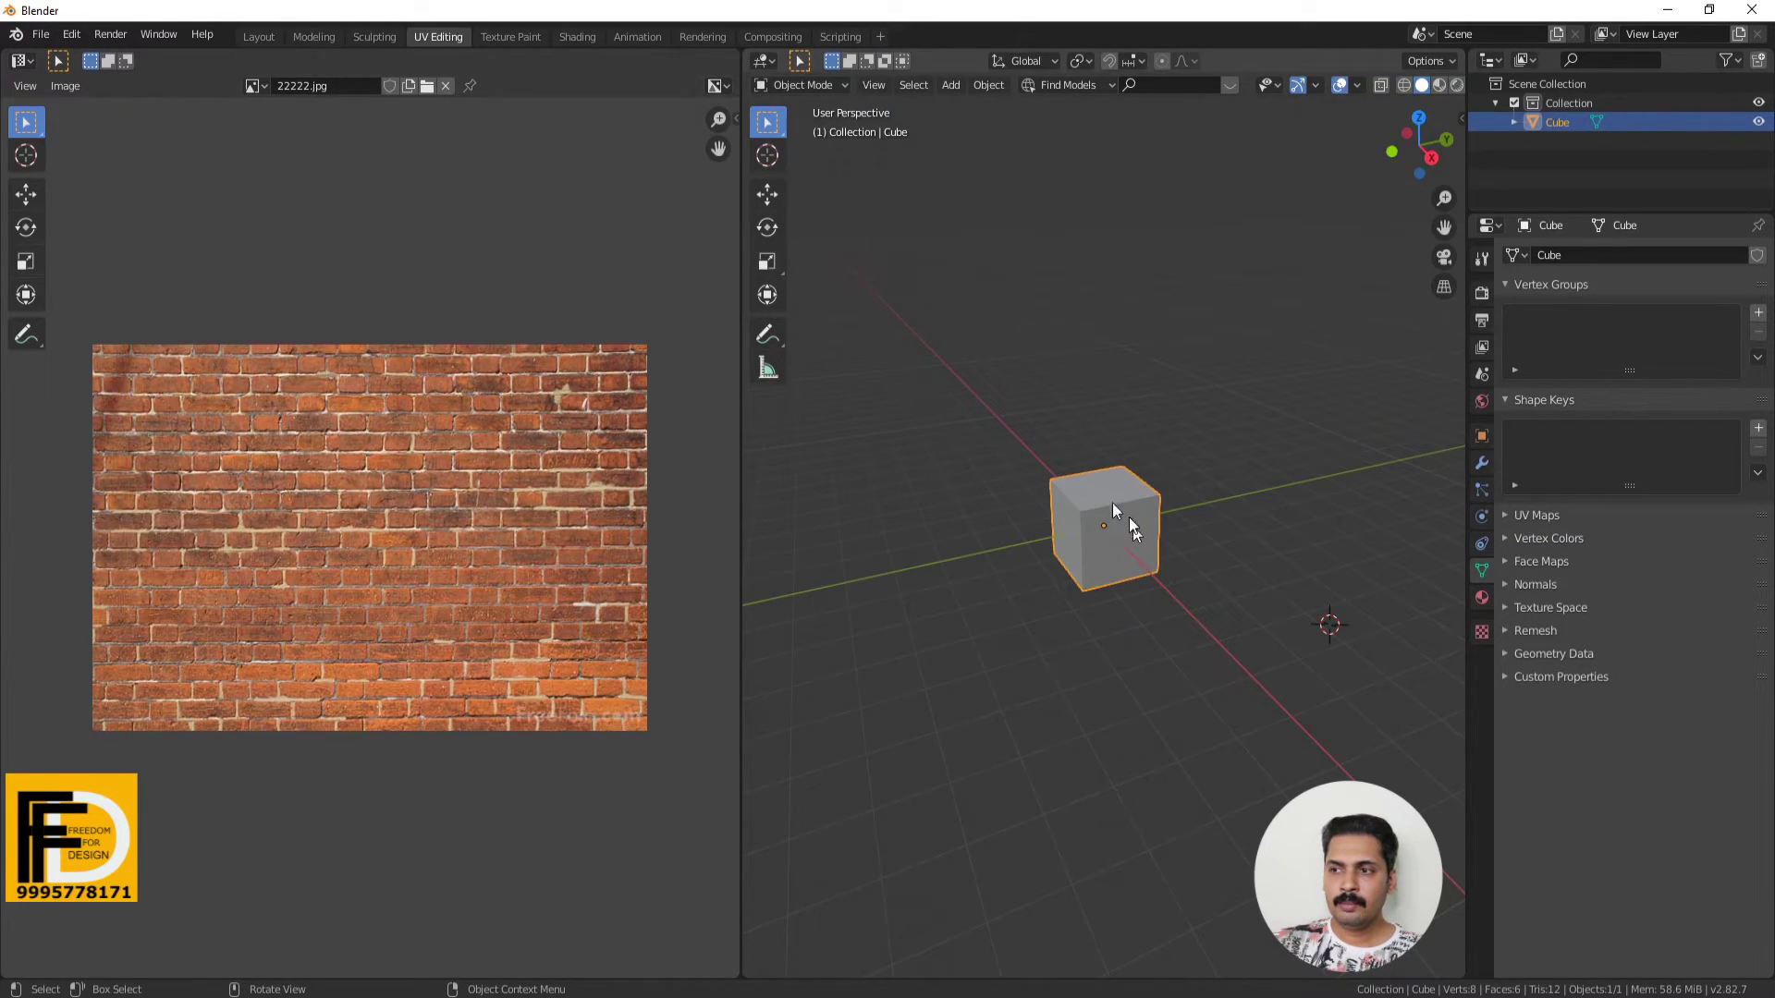
click(1441, 85)
scroll(1156, 630, up, 4)
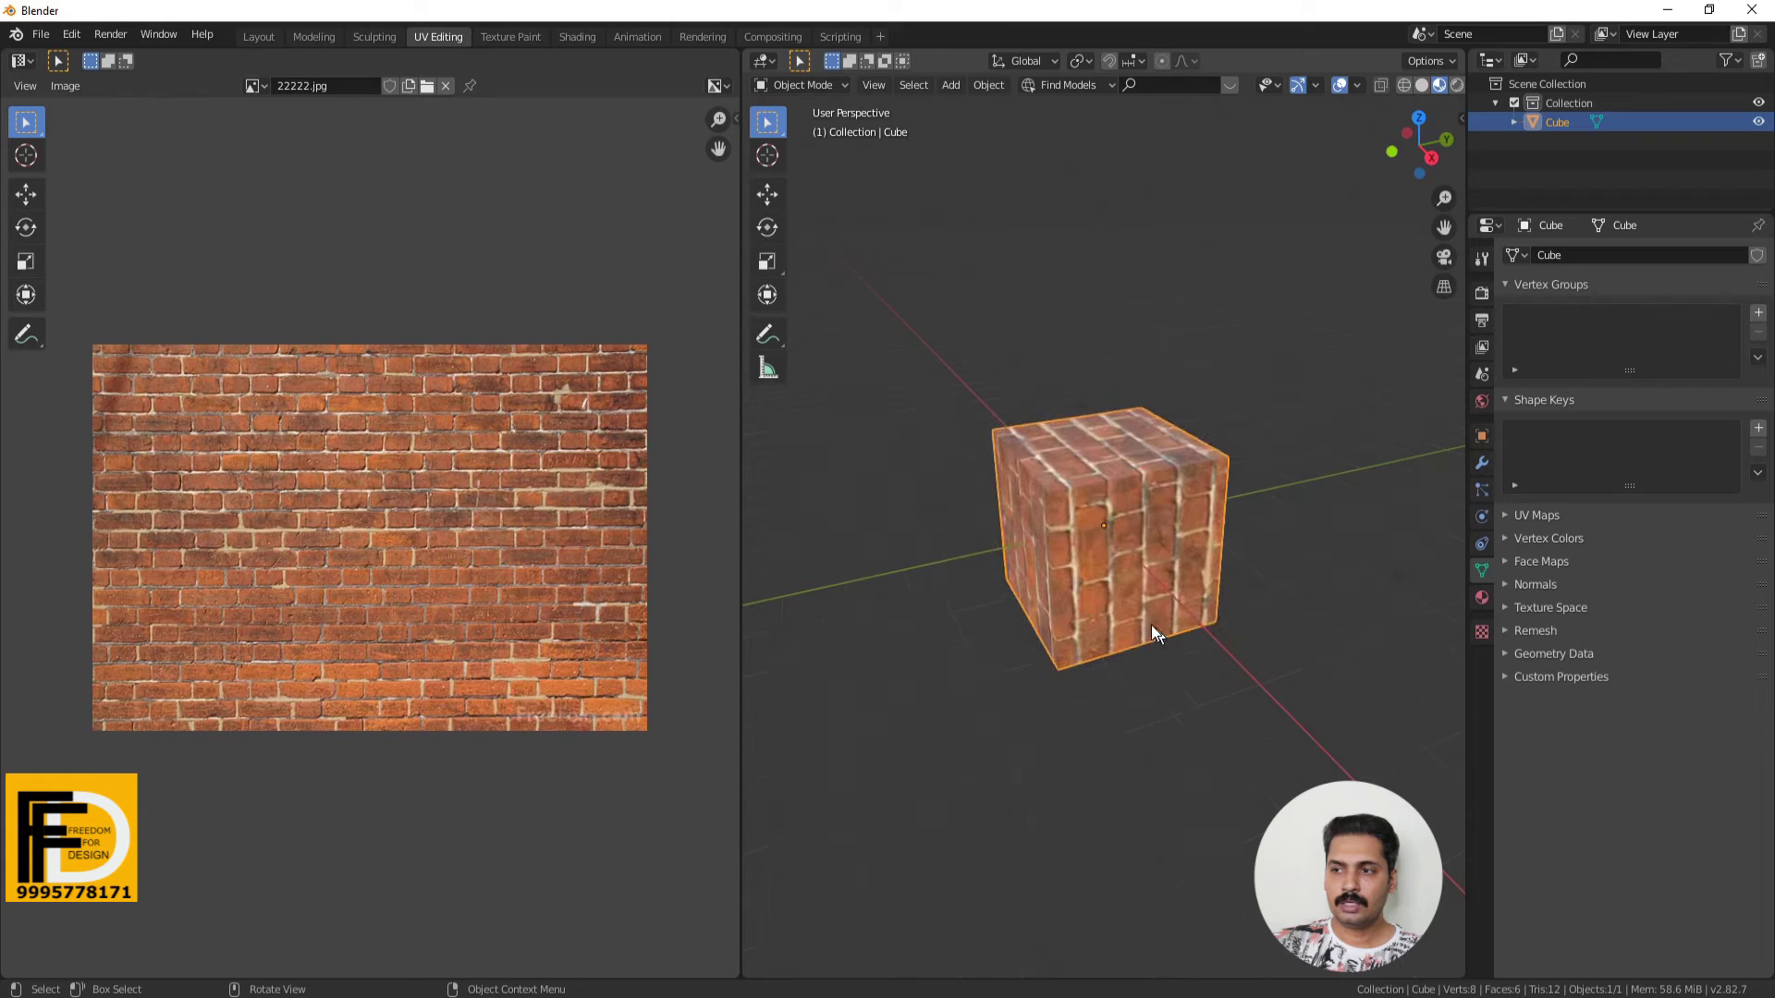
scroll(1151, 625, up, 3)
scroll(1045, 475, down, 2)
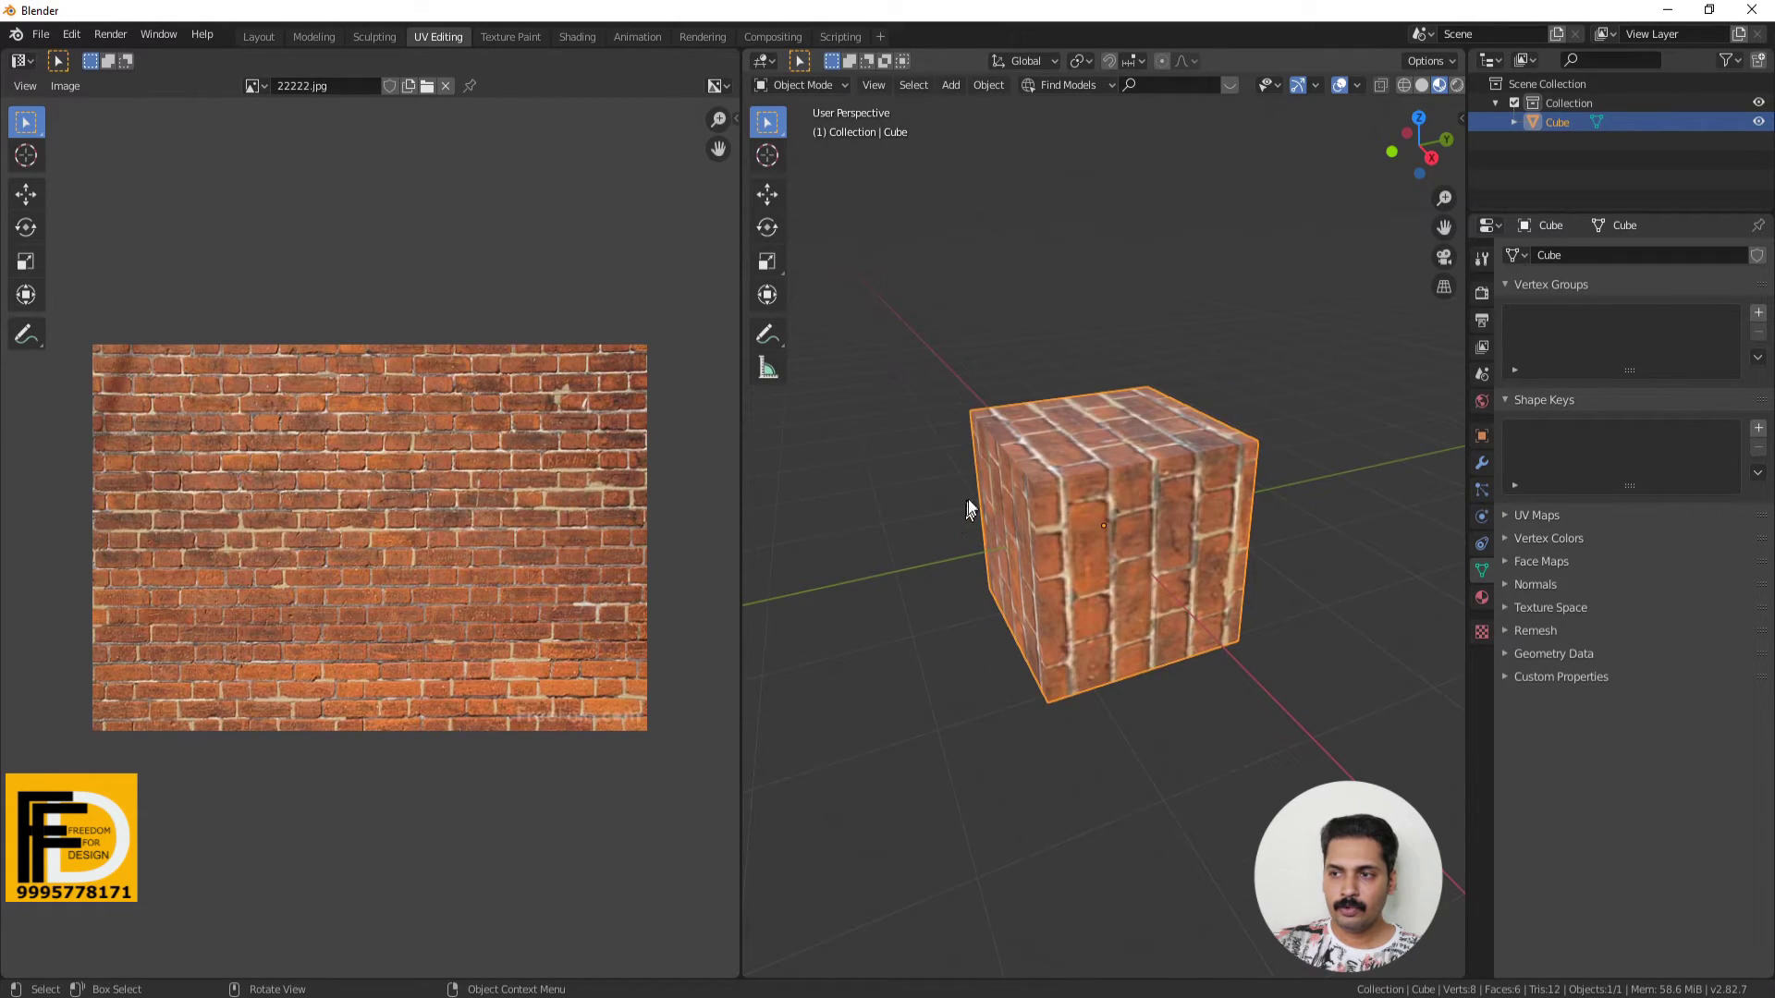
drag(929, 322, 1465, 865)
key(Tab)
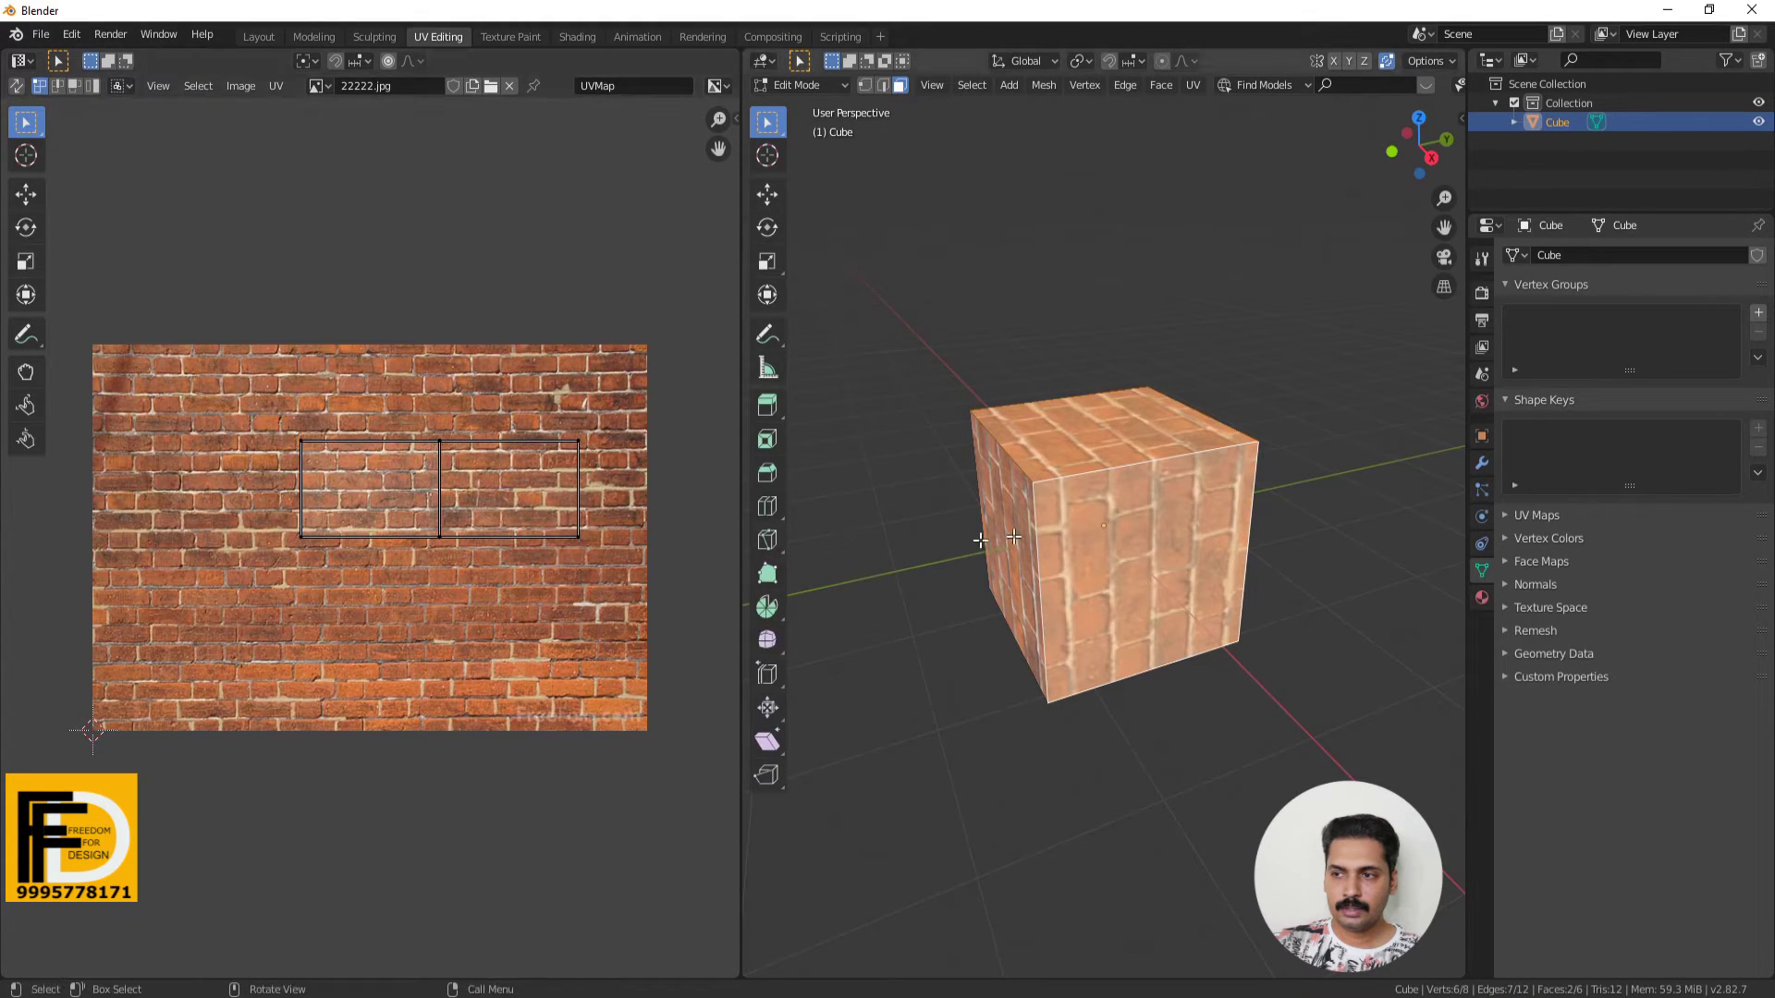
drag(945, 333, 1362, 855)
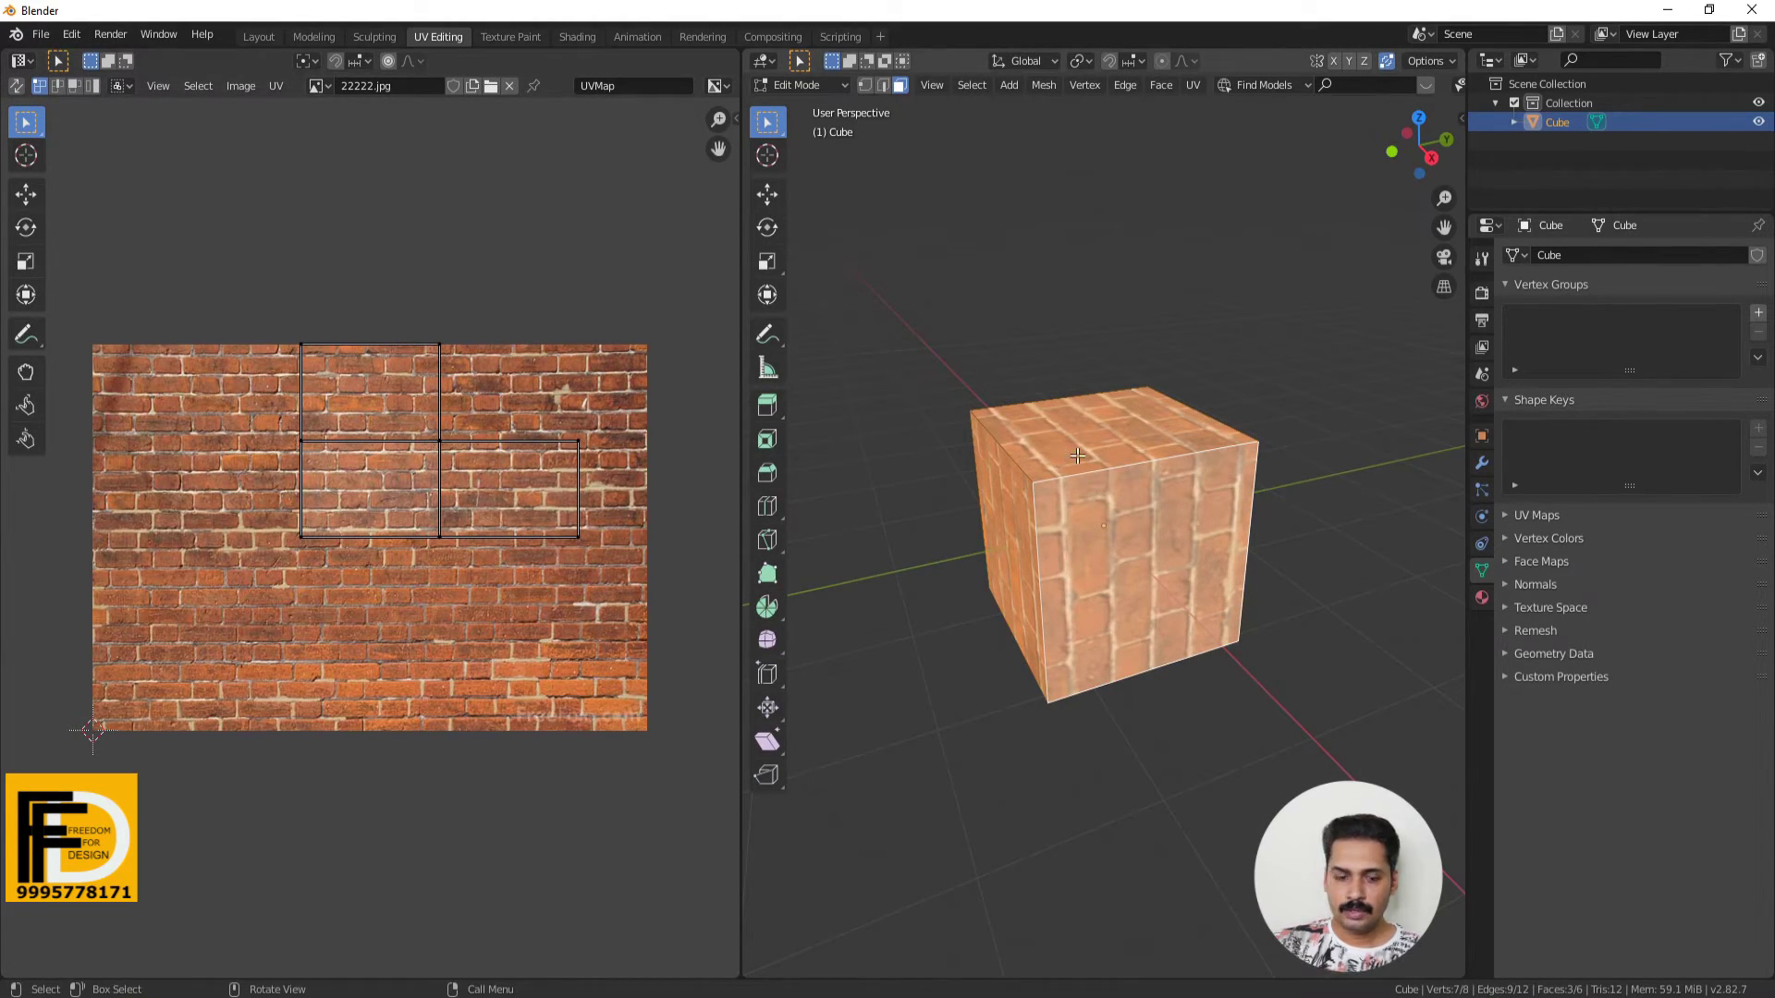
key(a)
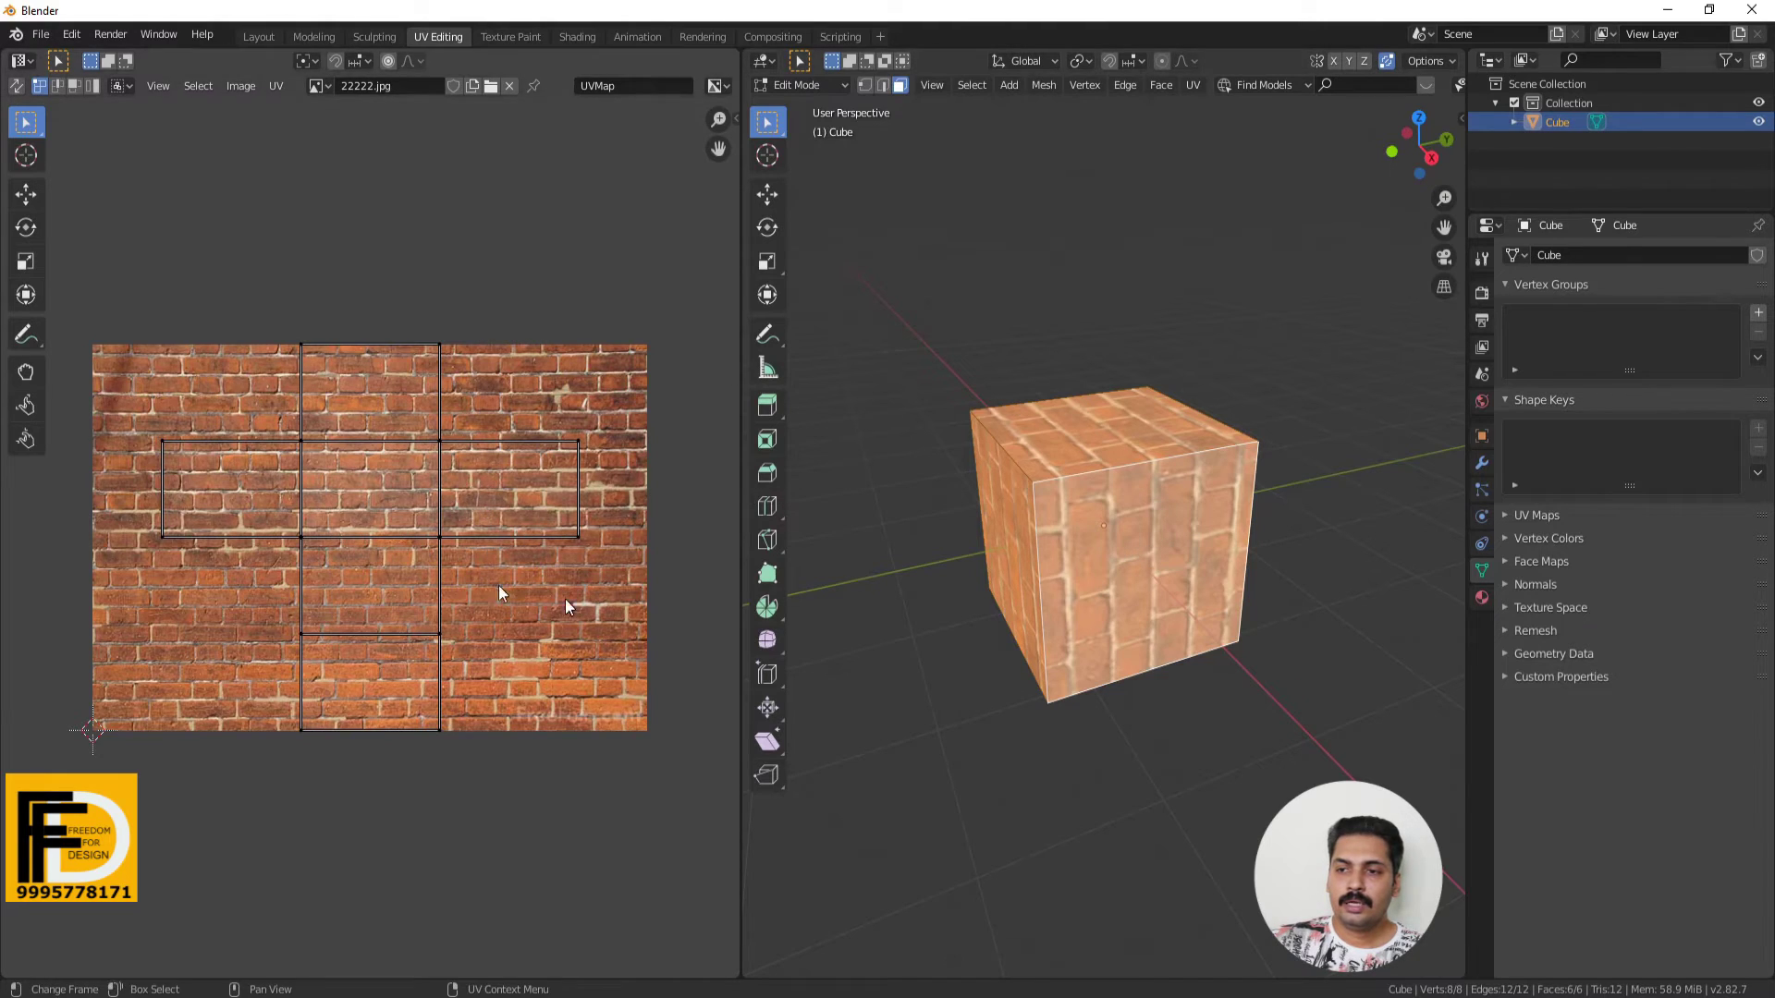
Unwrap the selected faces with UV Unwrap and select all UV islands in the UV editor.
right_click(1057, 445)
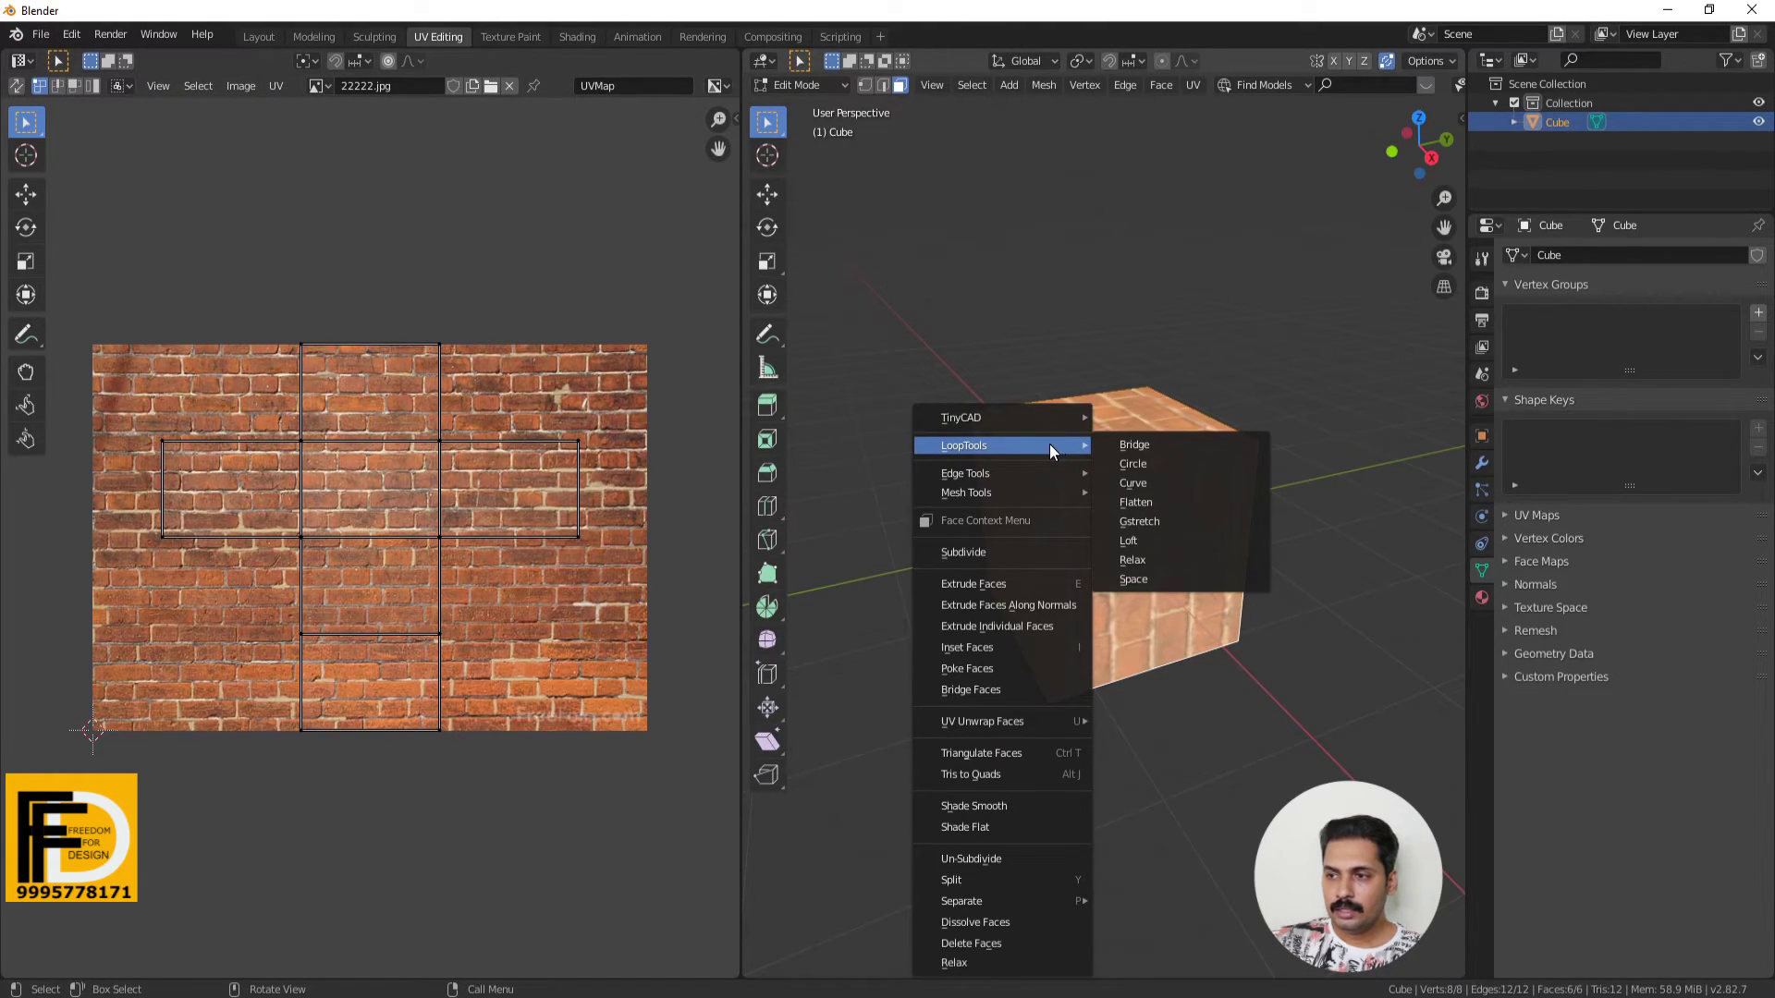
mouse_move(982, 721)
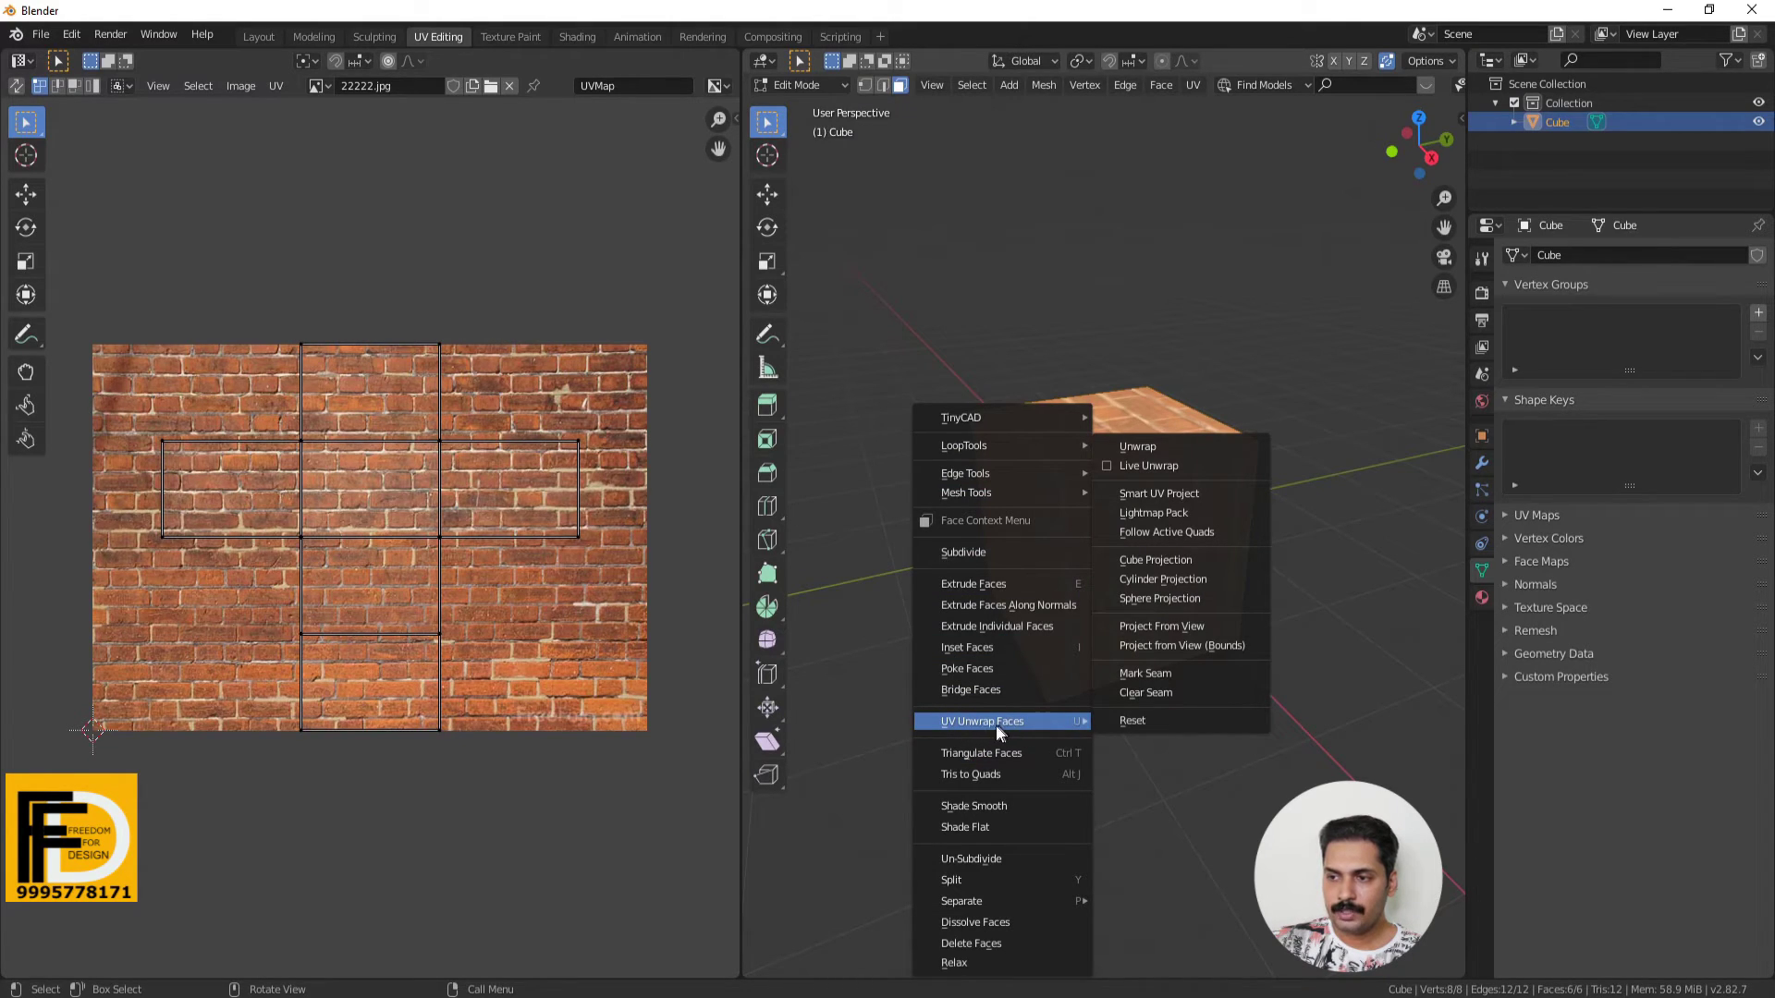
click(1148, 447)
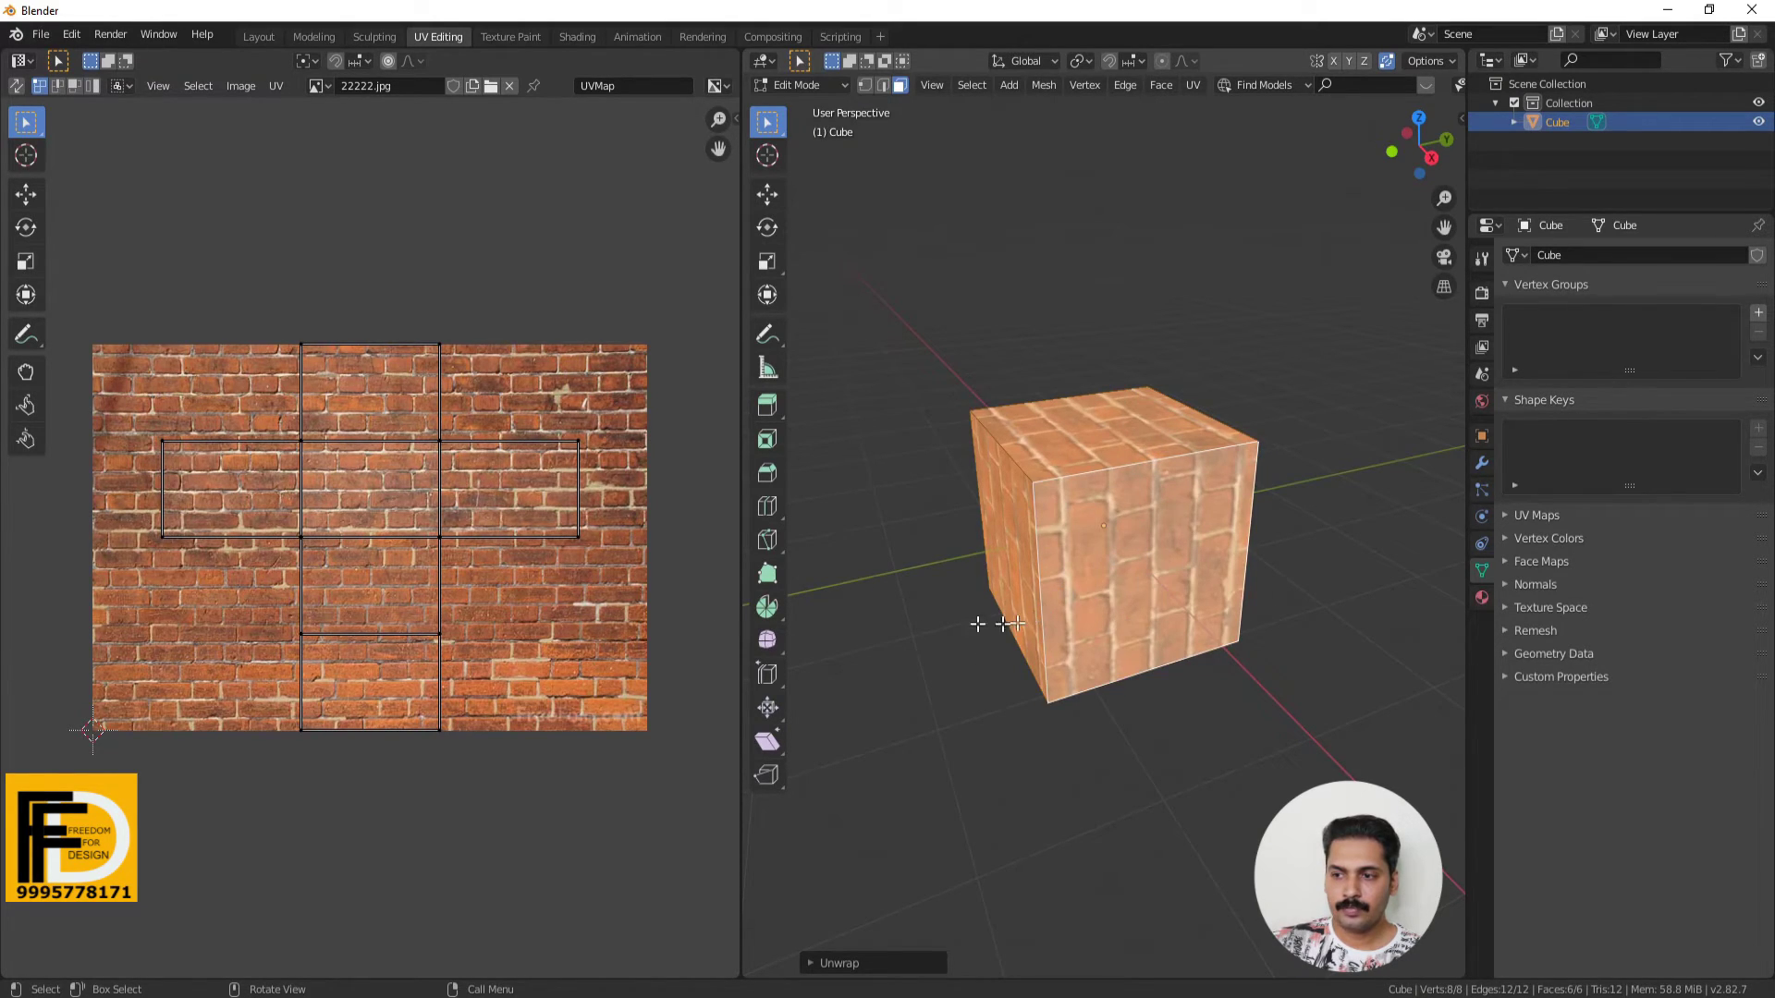
drag(134, 258, 612, 918)
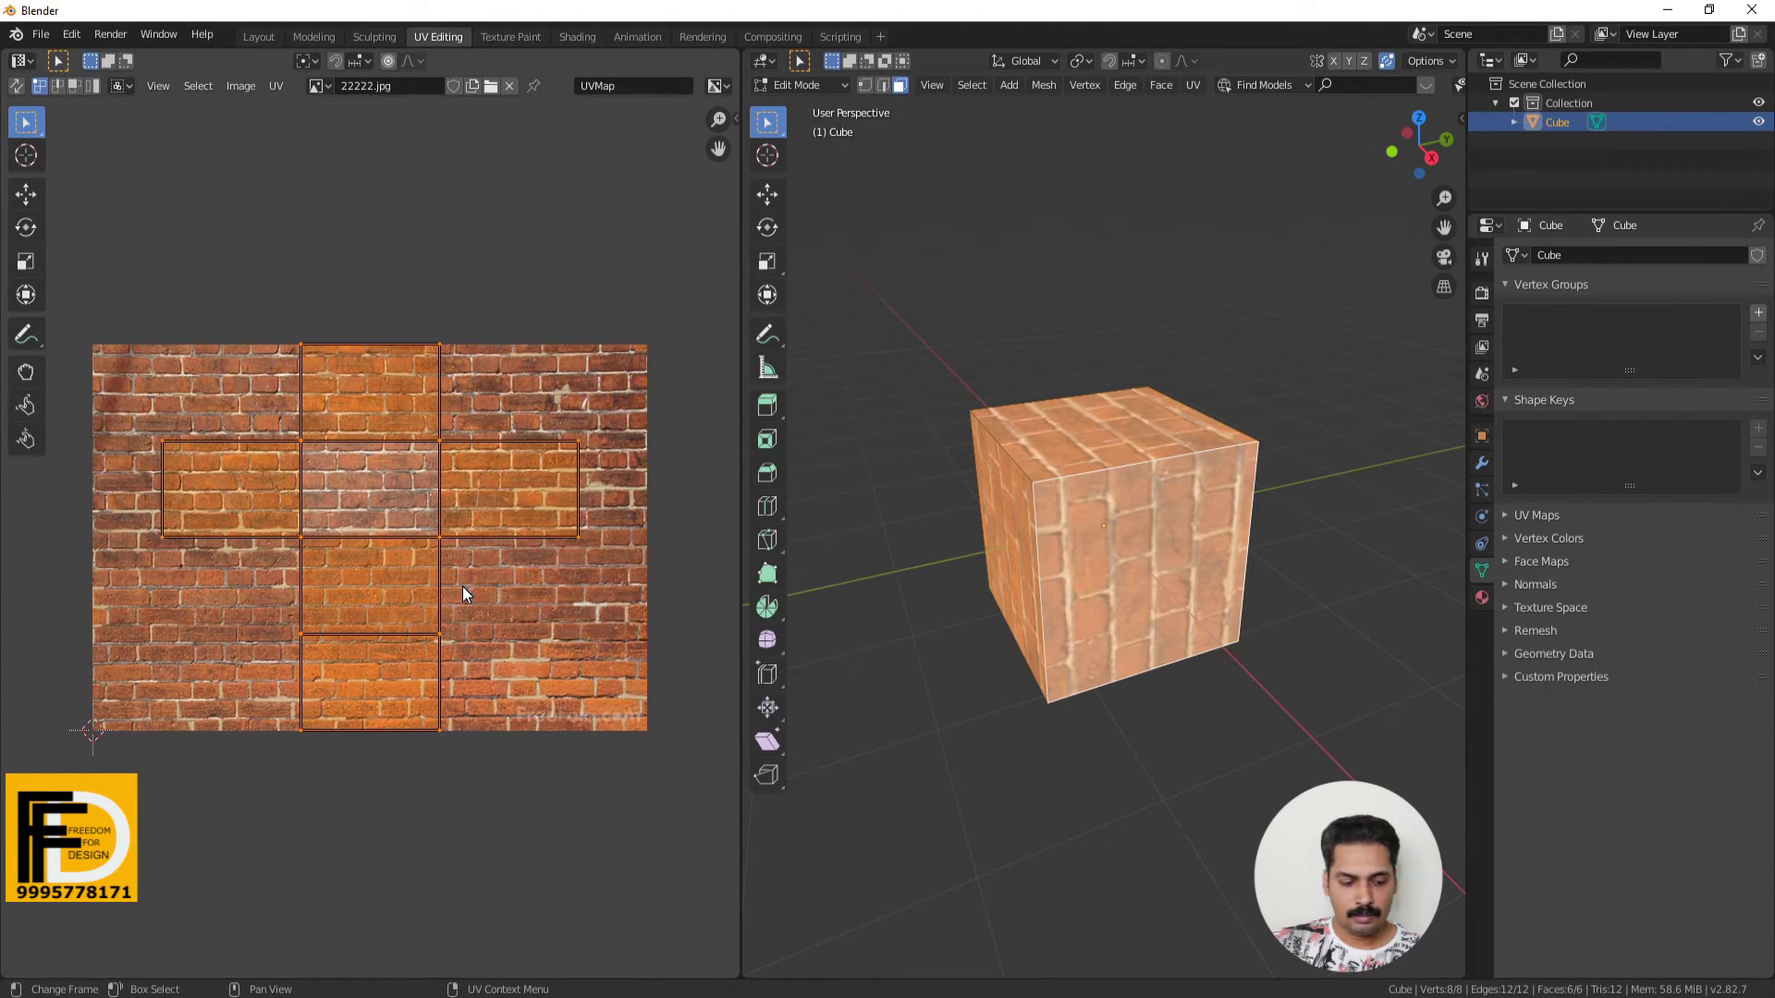
Scale up the cube's UVs over the brick image so the bricks appear smaller and denser.
key(s)
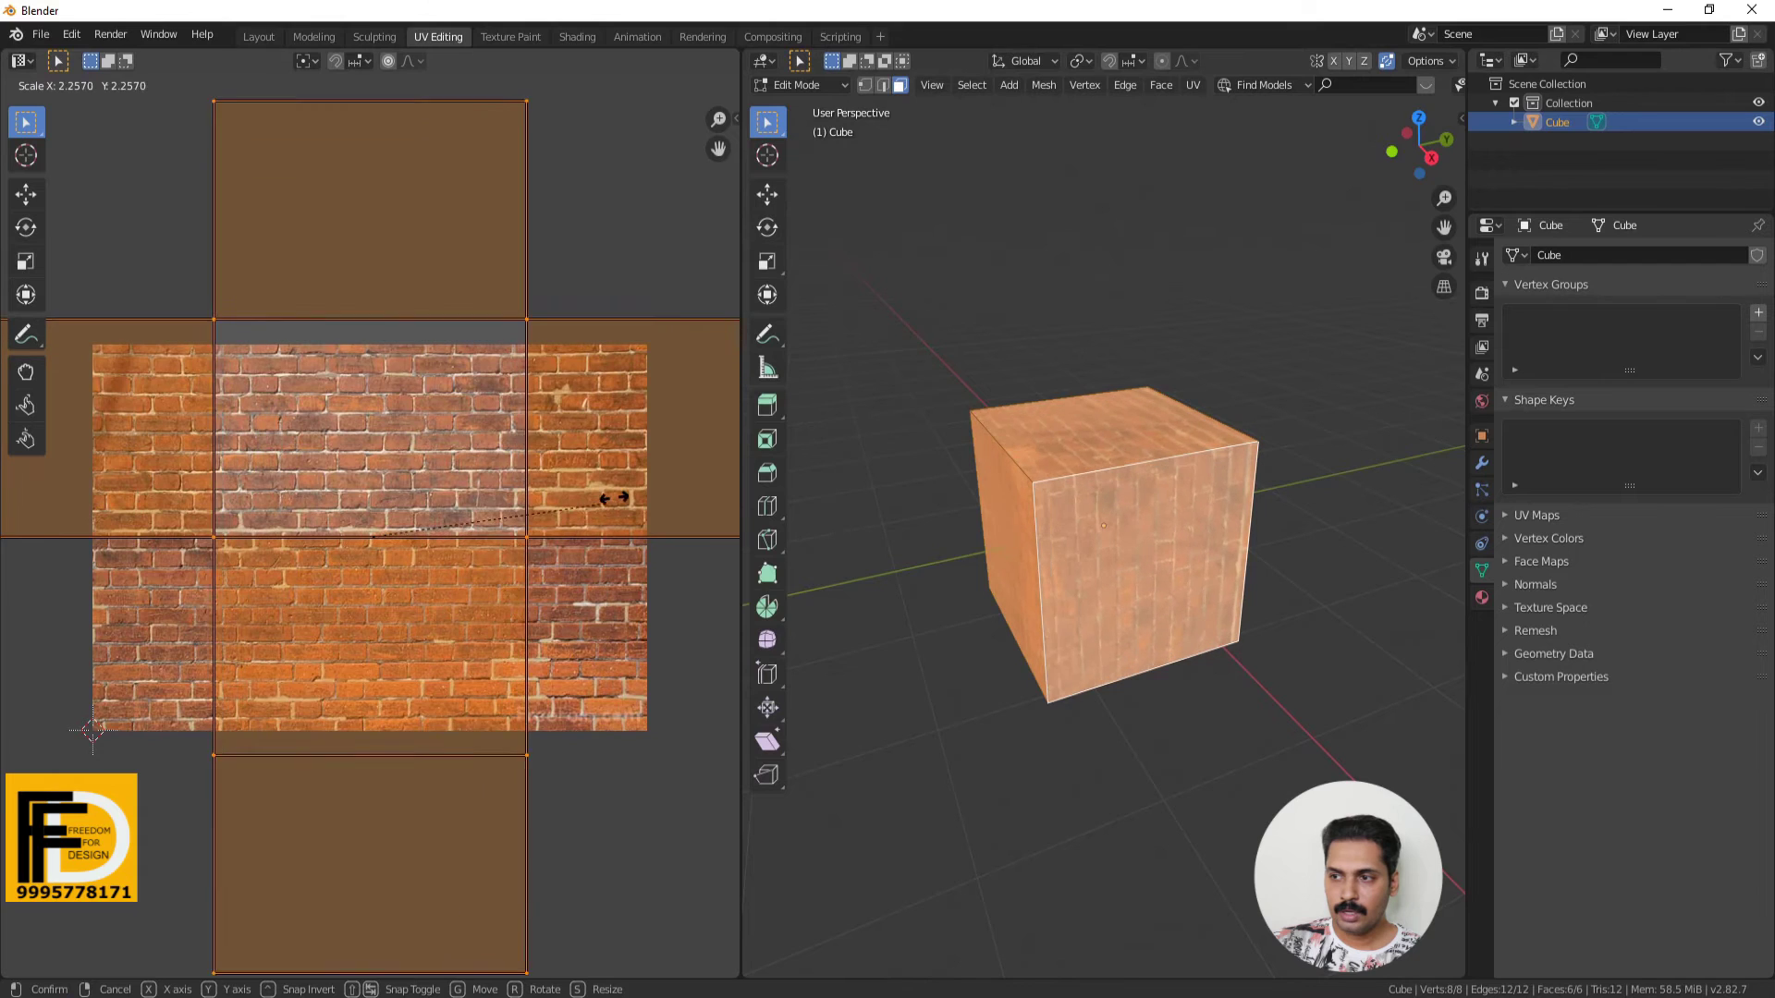
click(744, 467)
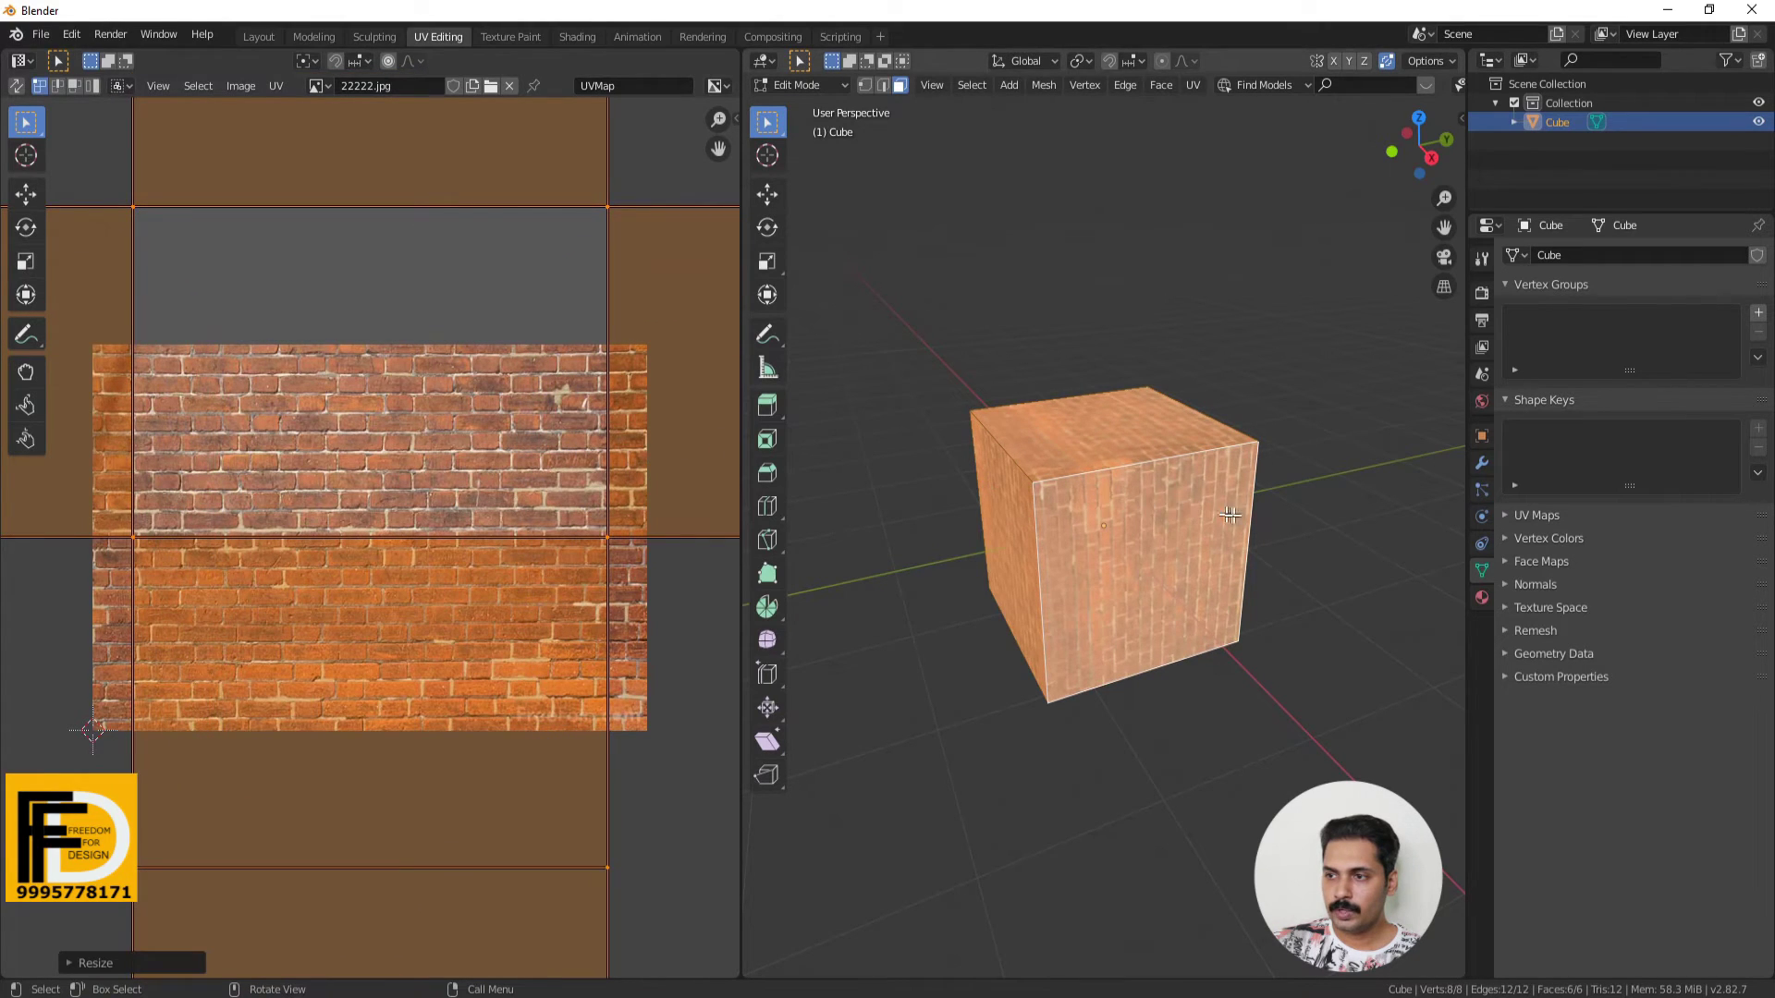
scroll(1017, 509, up, 4)
key(s)
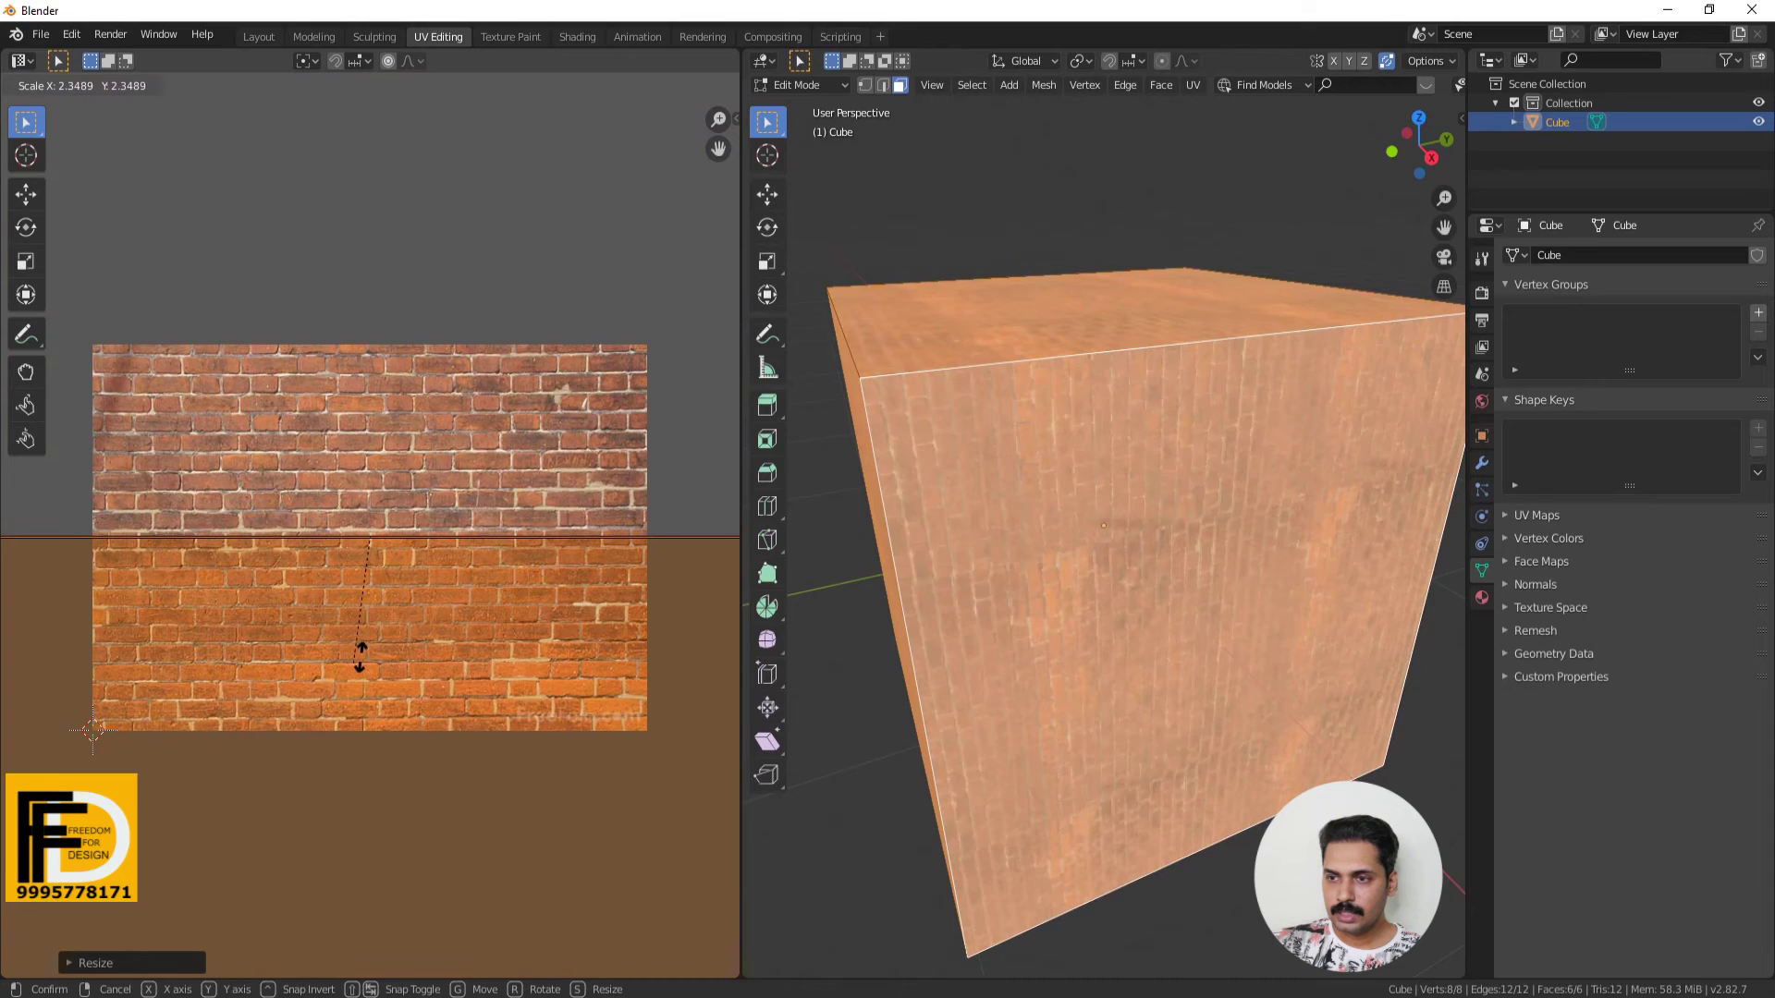
click(467, 582)
scroll(1039, 592, down, 5)
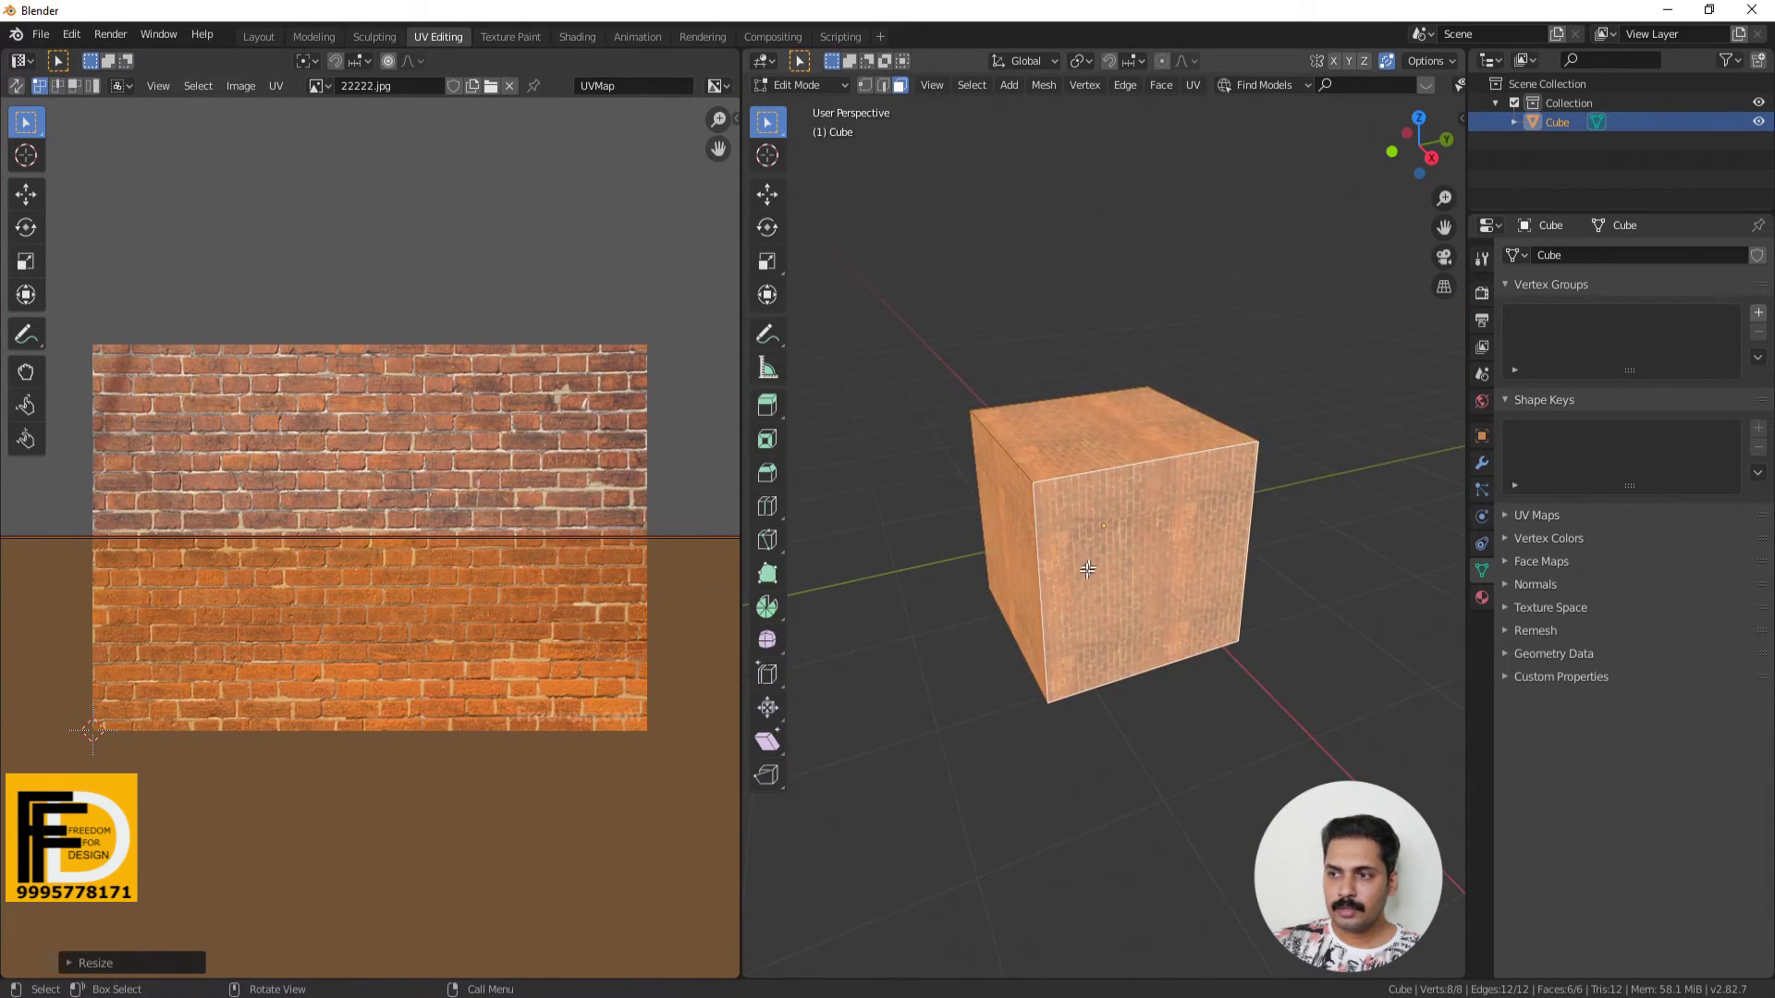
Select a single face of the cube in Face select mode.
middle_drag(1087, 571, 1227, 574)
scroll(1187, 564, up, 5)
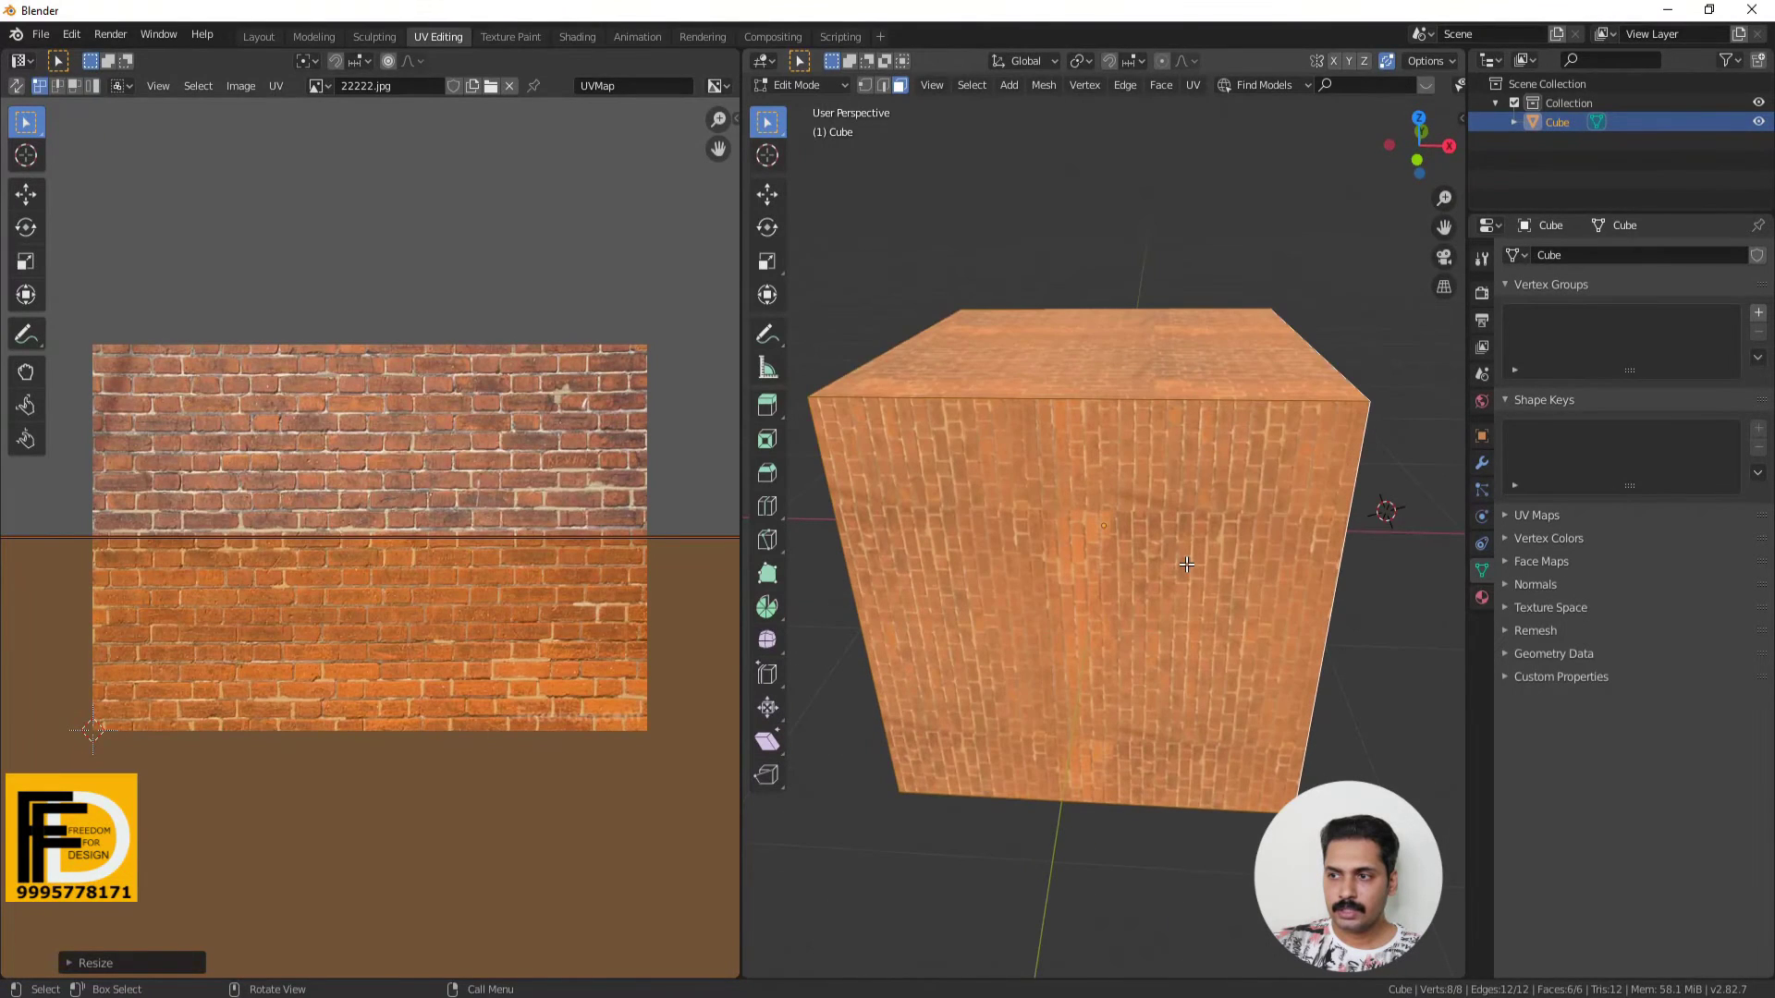
click(1126, 567)
scroll(1125, 567, down, 4)
mouse_move(1125, 568)
middle_down()
mouse_move(1111, 578)
mouse_move(1167, 573)
middle_up()
scroll(1111, 578, up, 3)
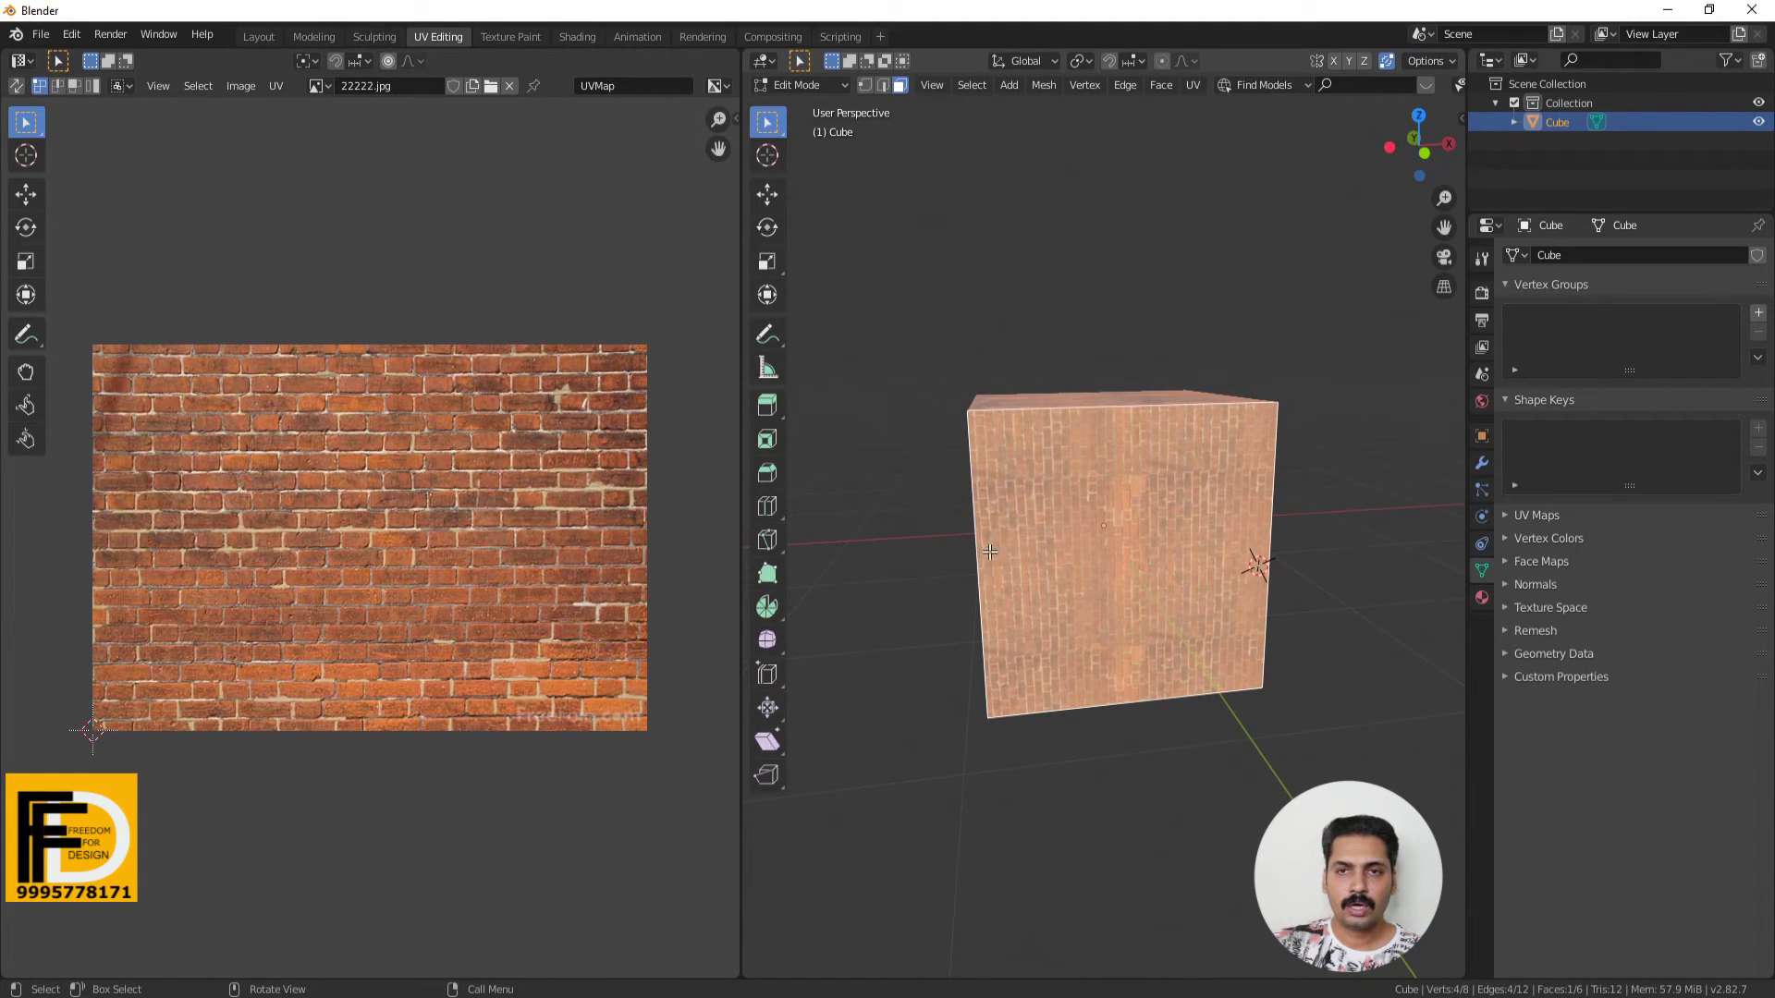
Box-select the selected face's UV island and rotate it 90°.
scroll(325, 603, down, 3)
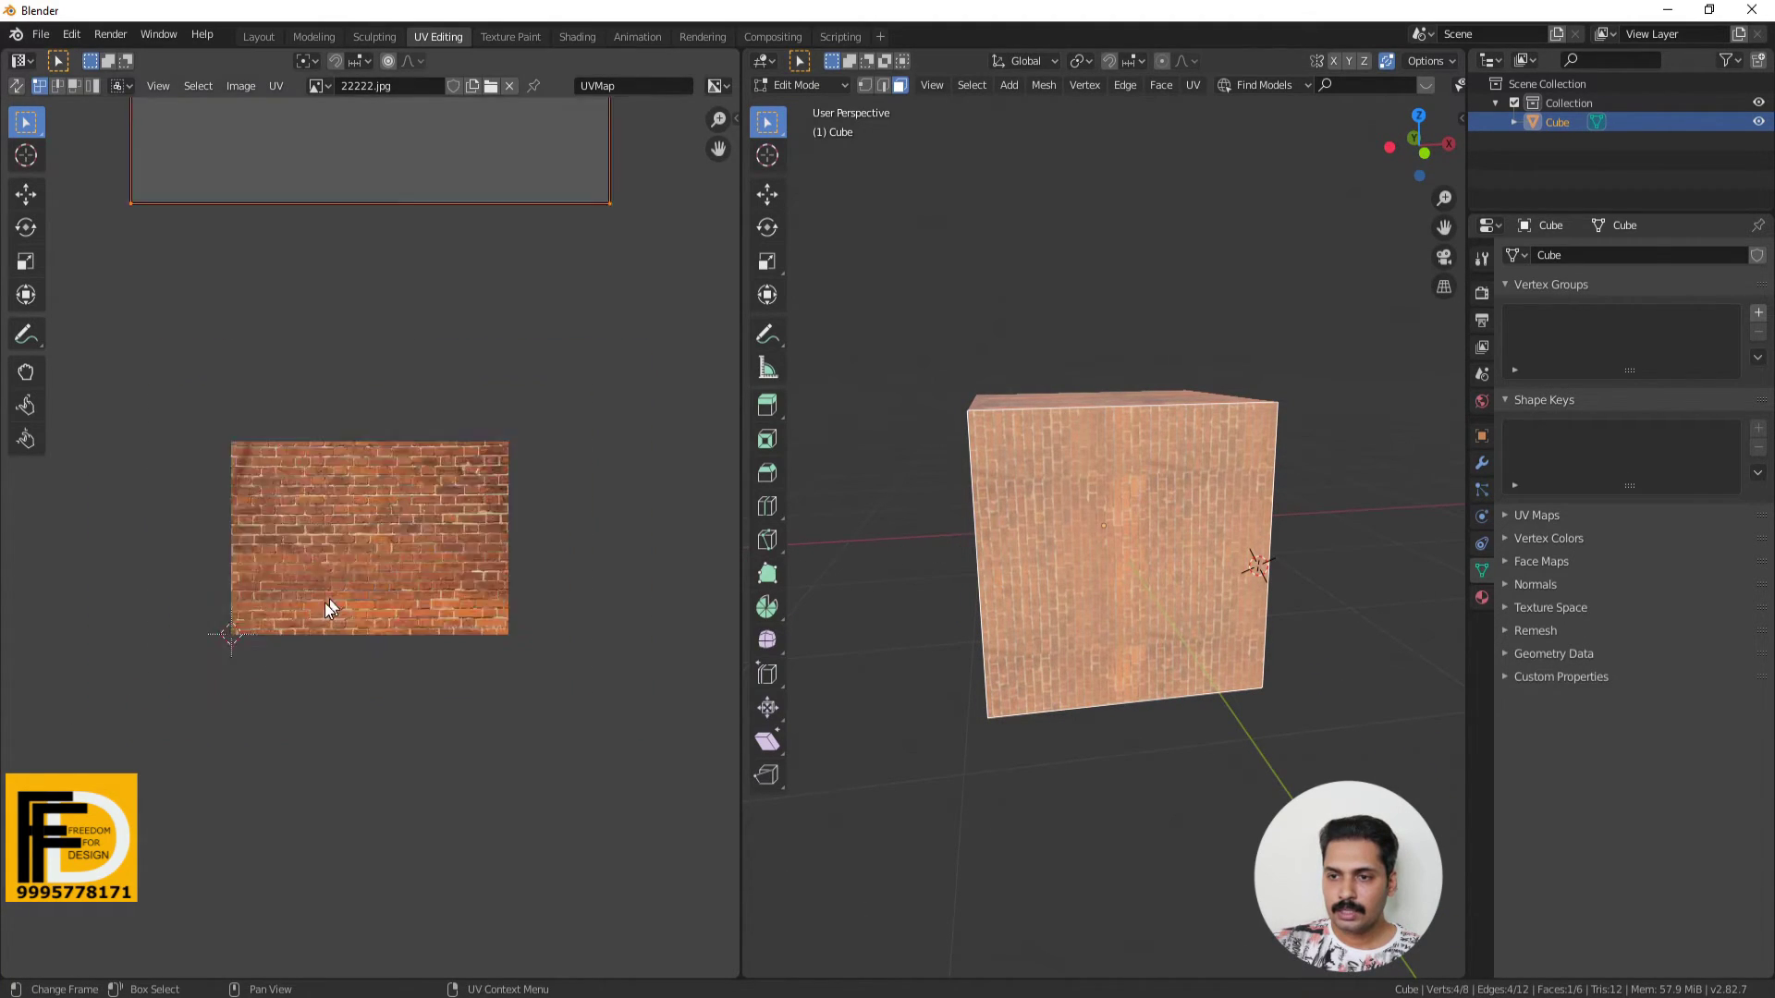
scroll(320, 608, down, 4)
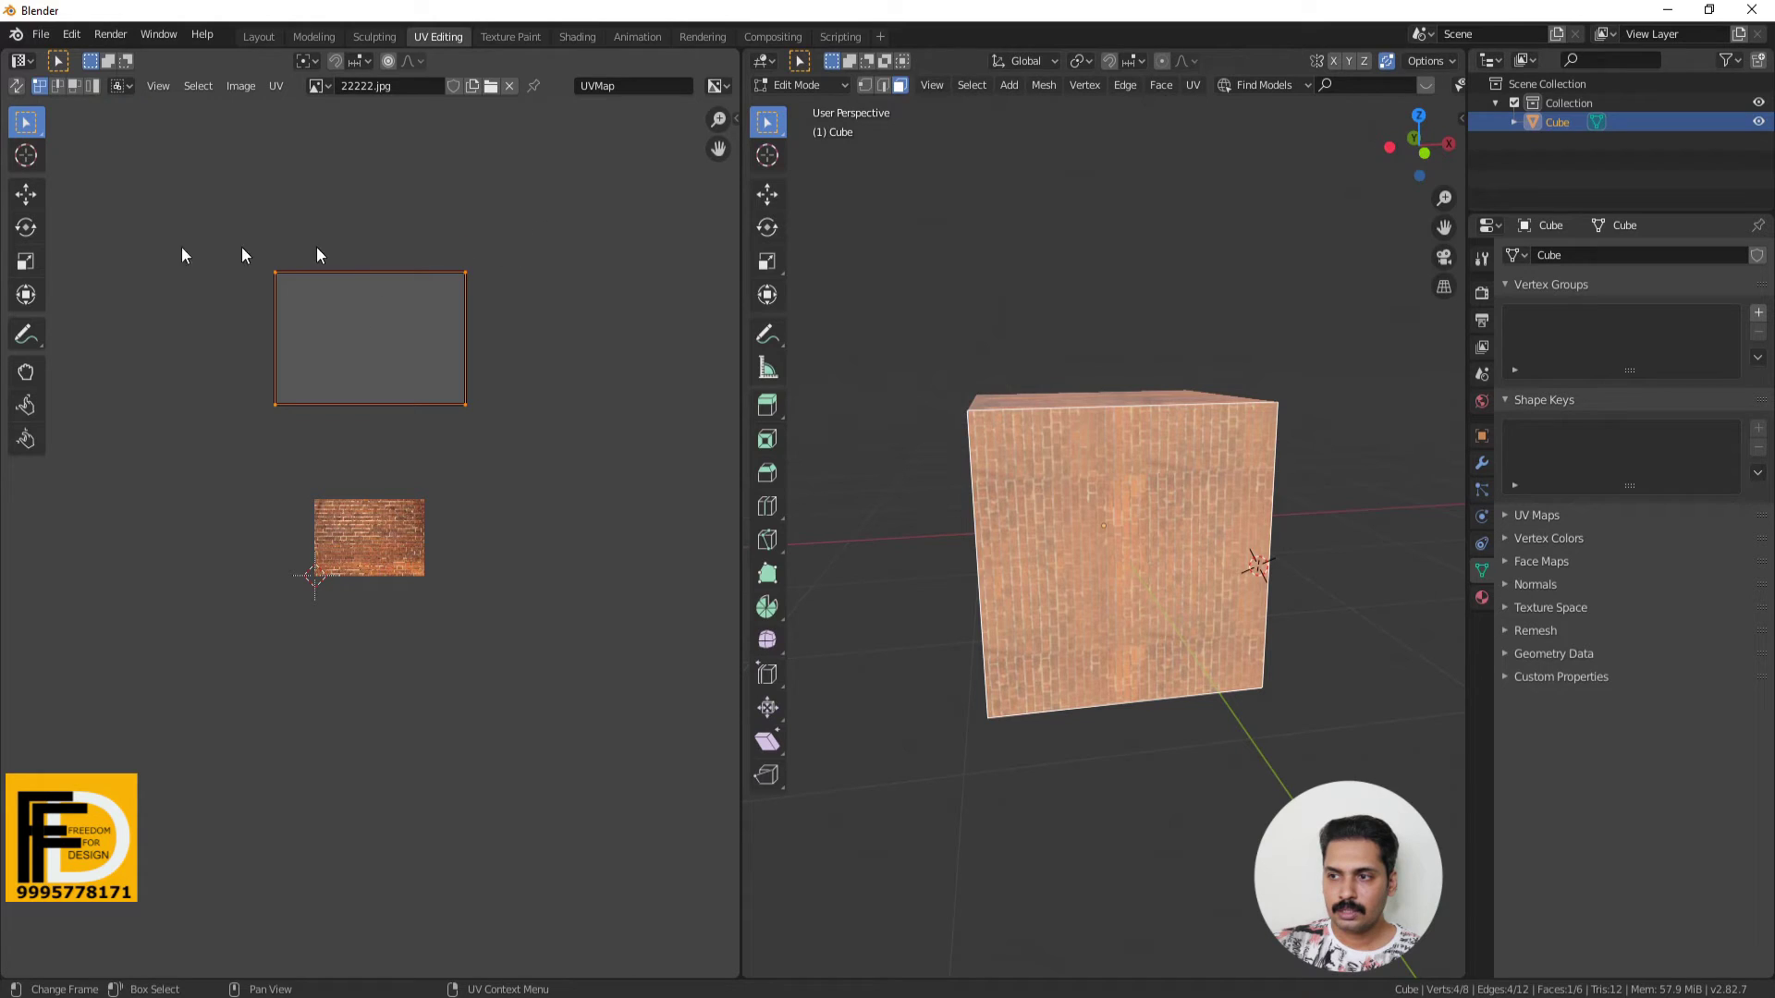
drag(171, 183, 598, 571)
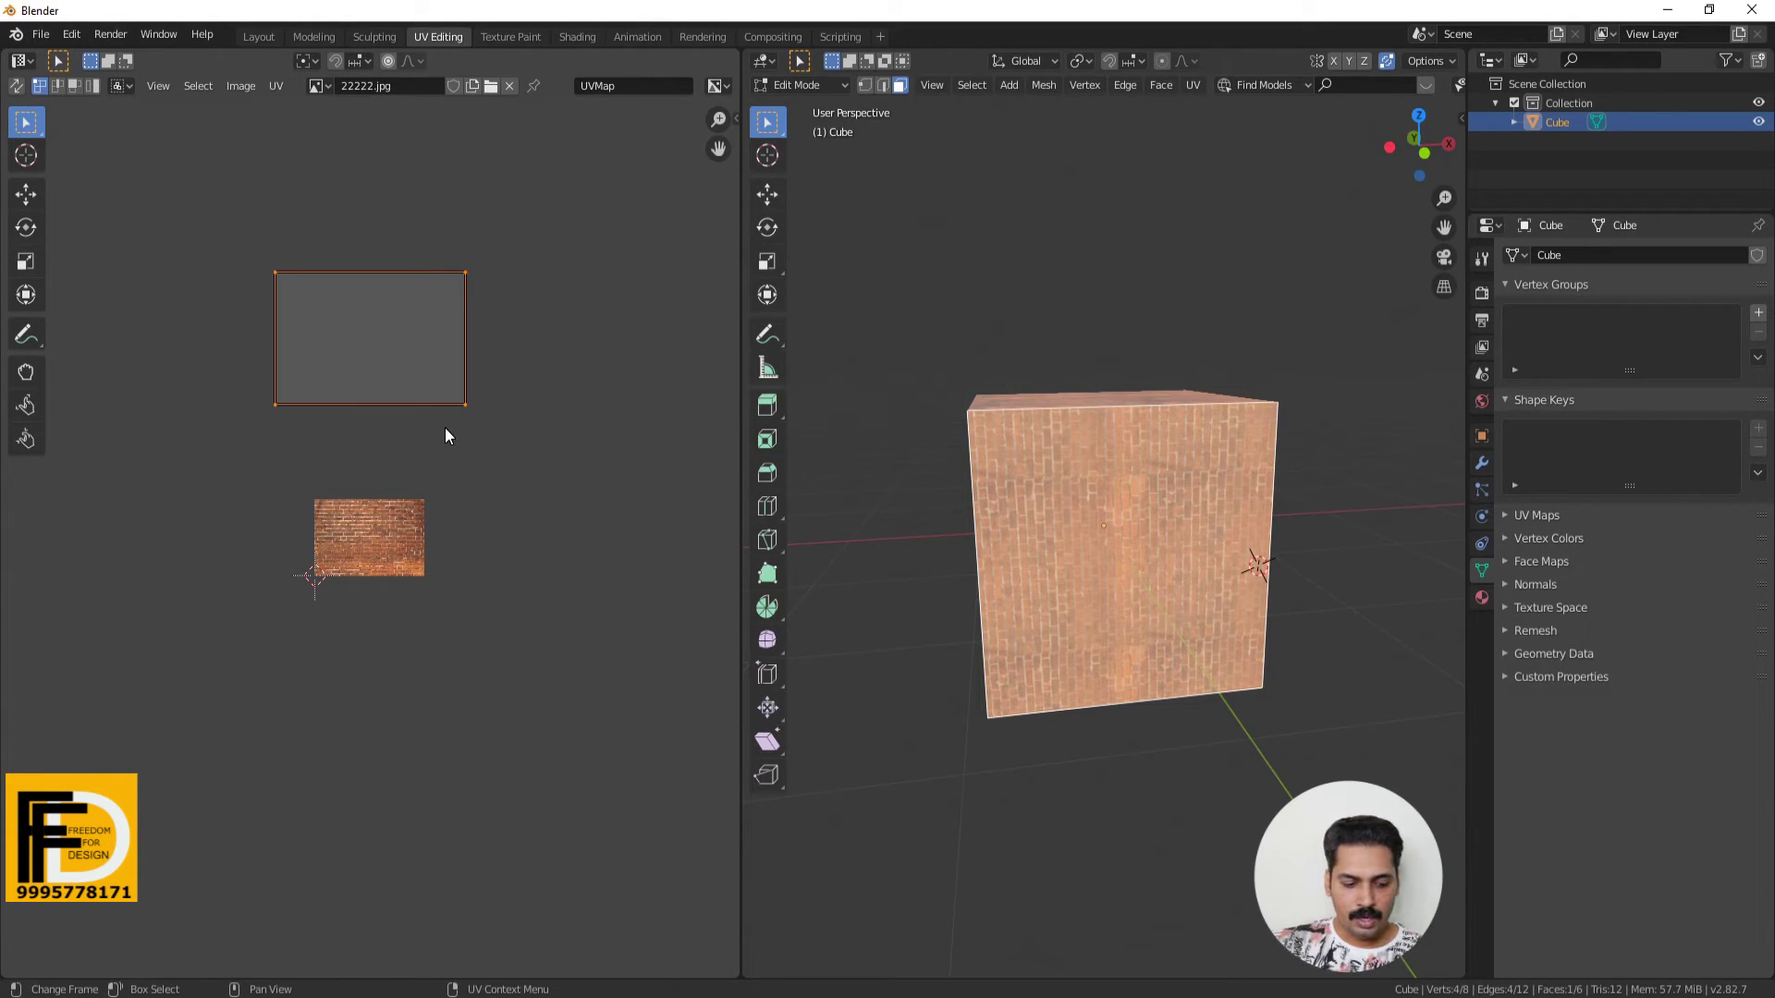
key(r)
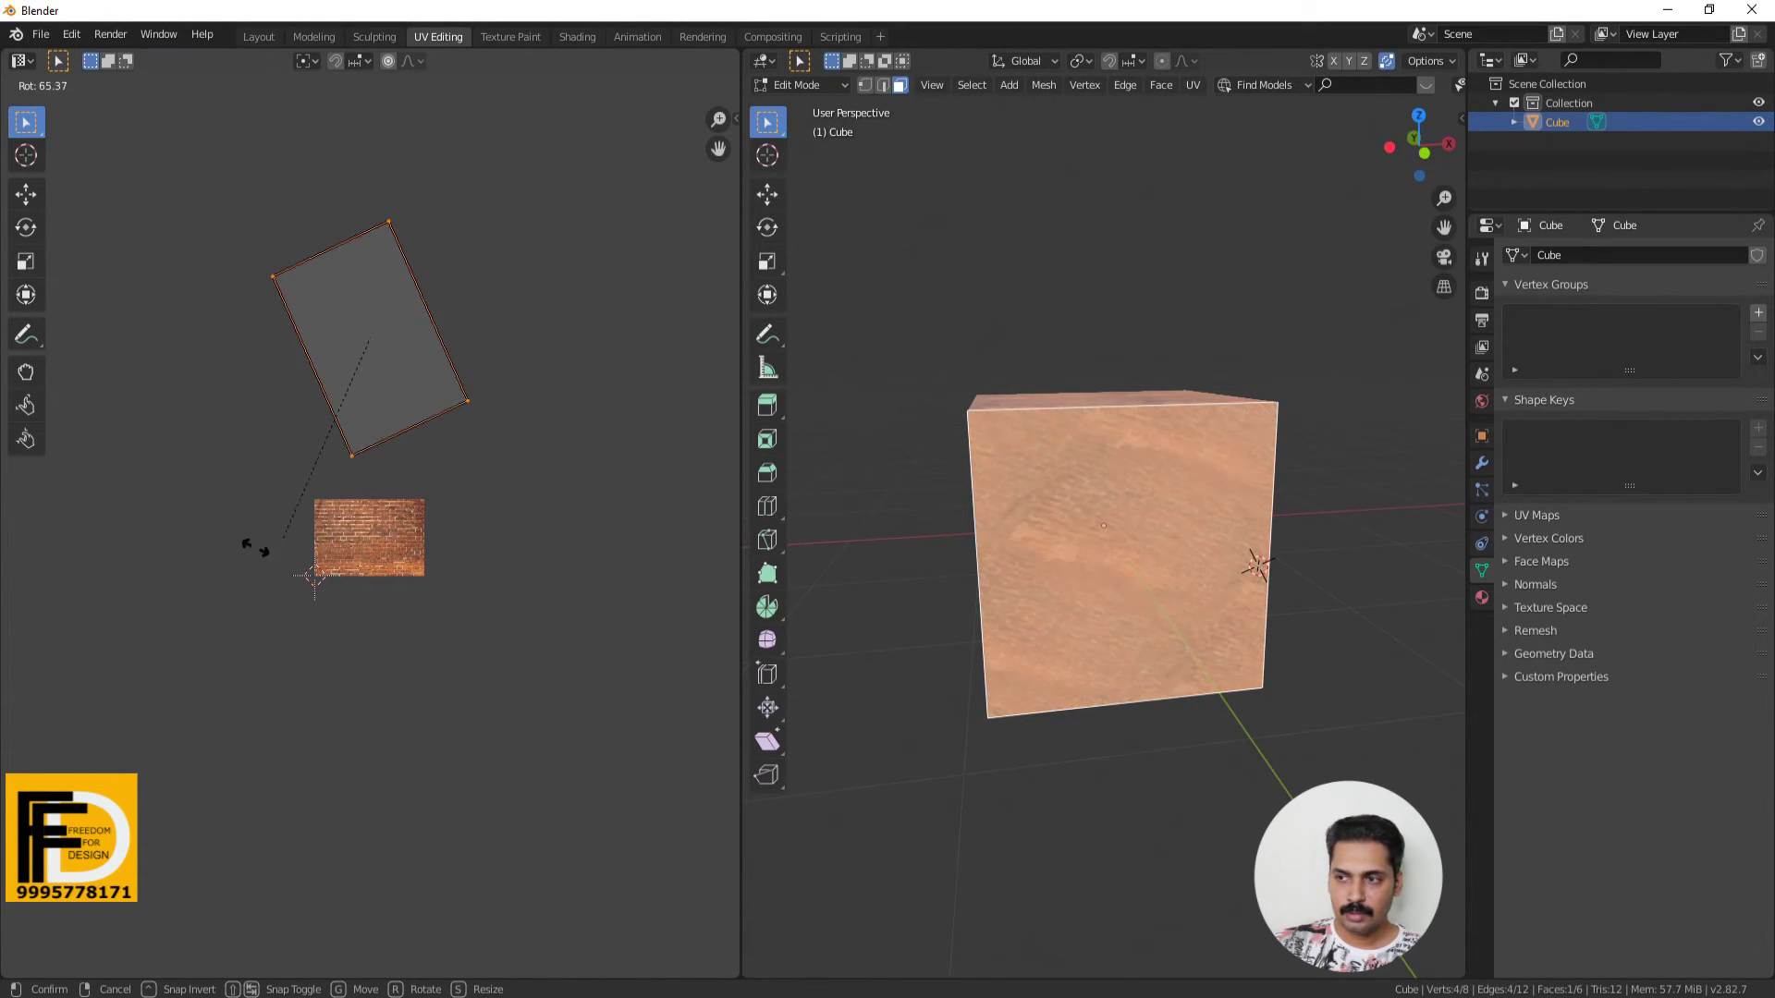
text(90)
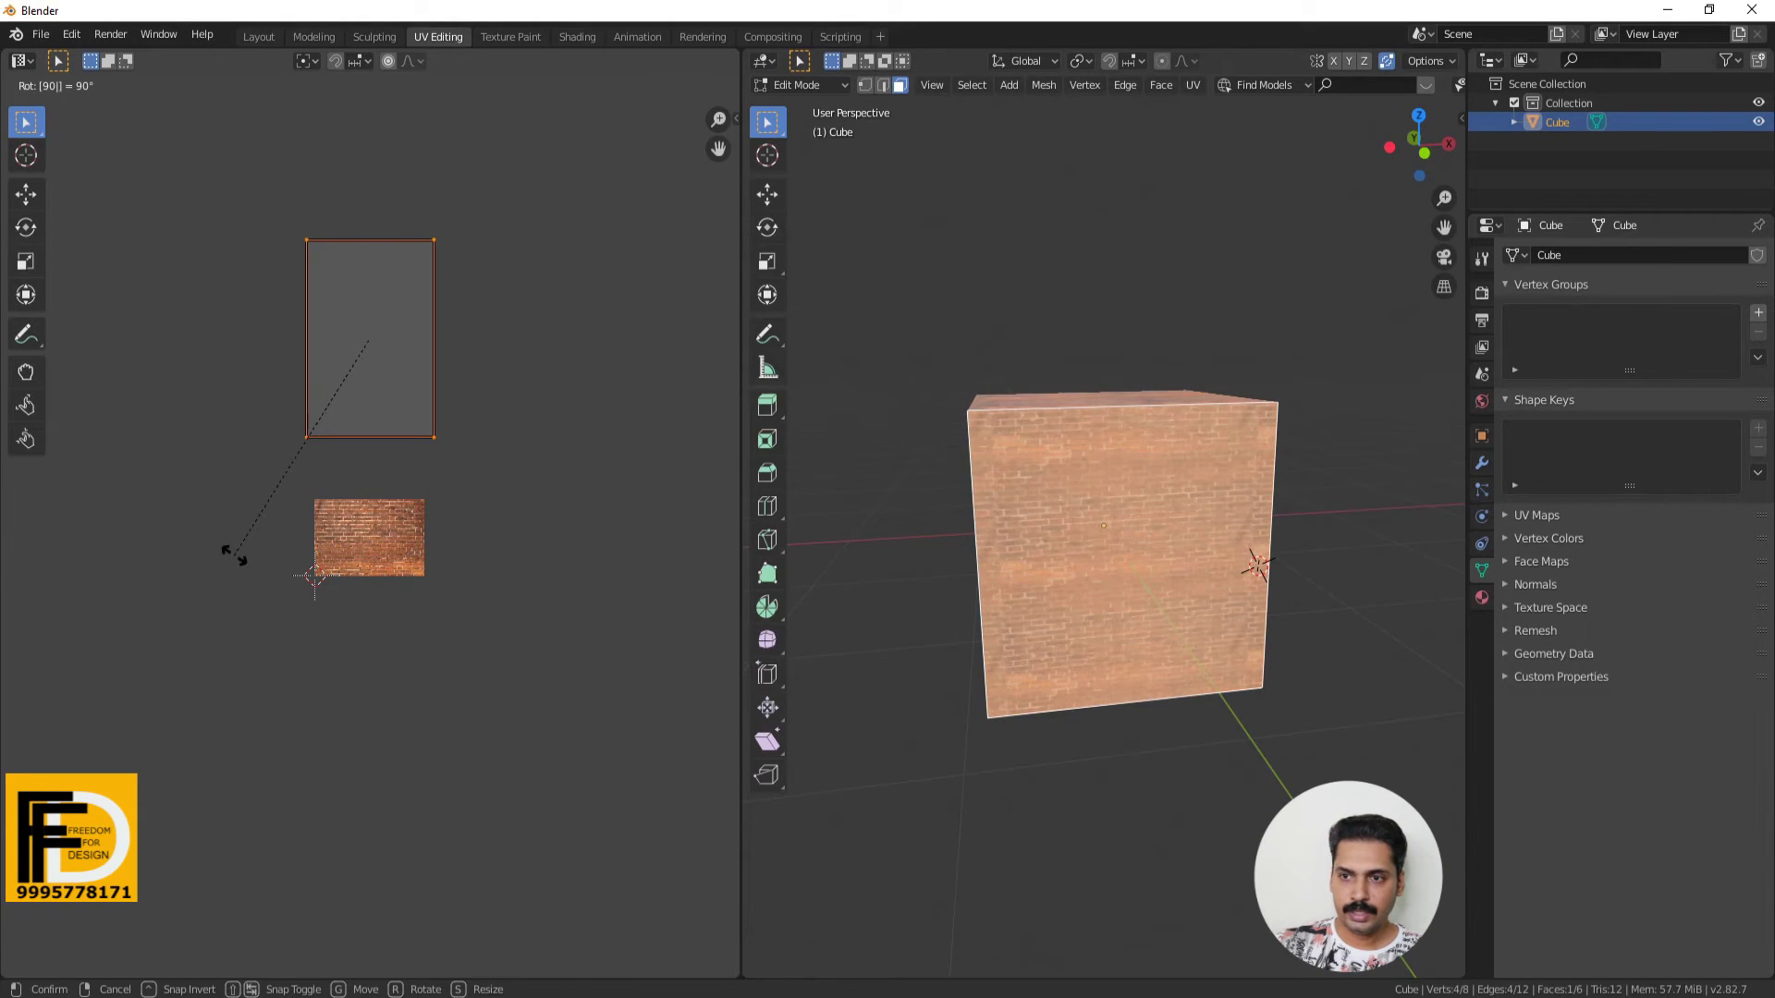
key(Return)
Select the cube's four side faces.
mouse_move(1160, 620)
middle_down()
mouse_move(1079, 541)
mouse_move(1109, 481)
middle_up()
scroll(1079, 541, up, 3)
middle_drag(1183, 616, 1332, 566)
scroll(1046, 583, down, 4)
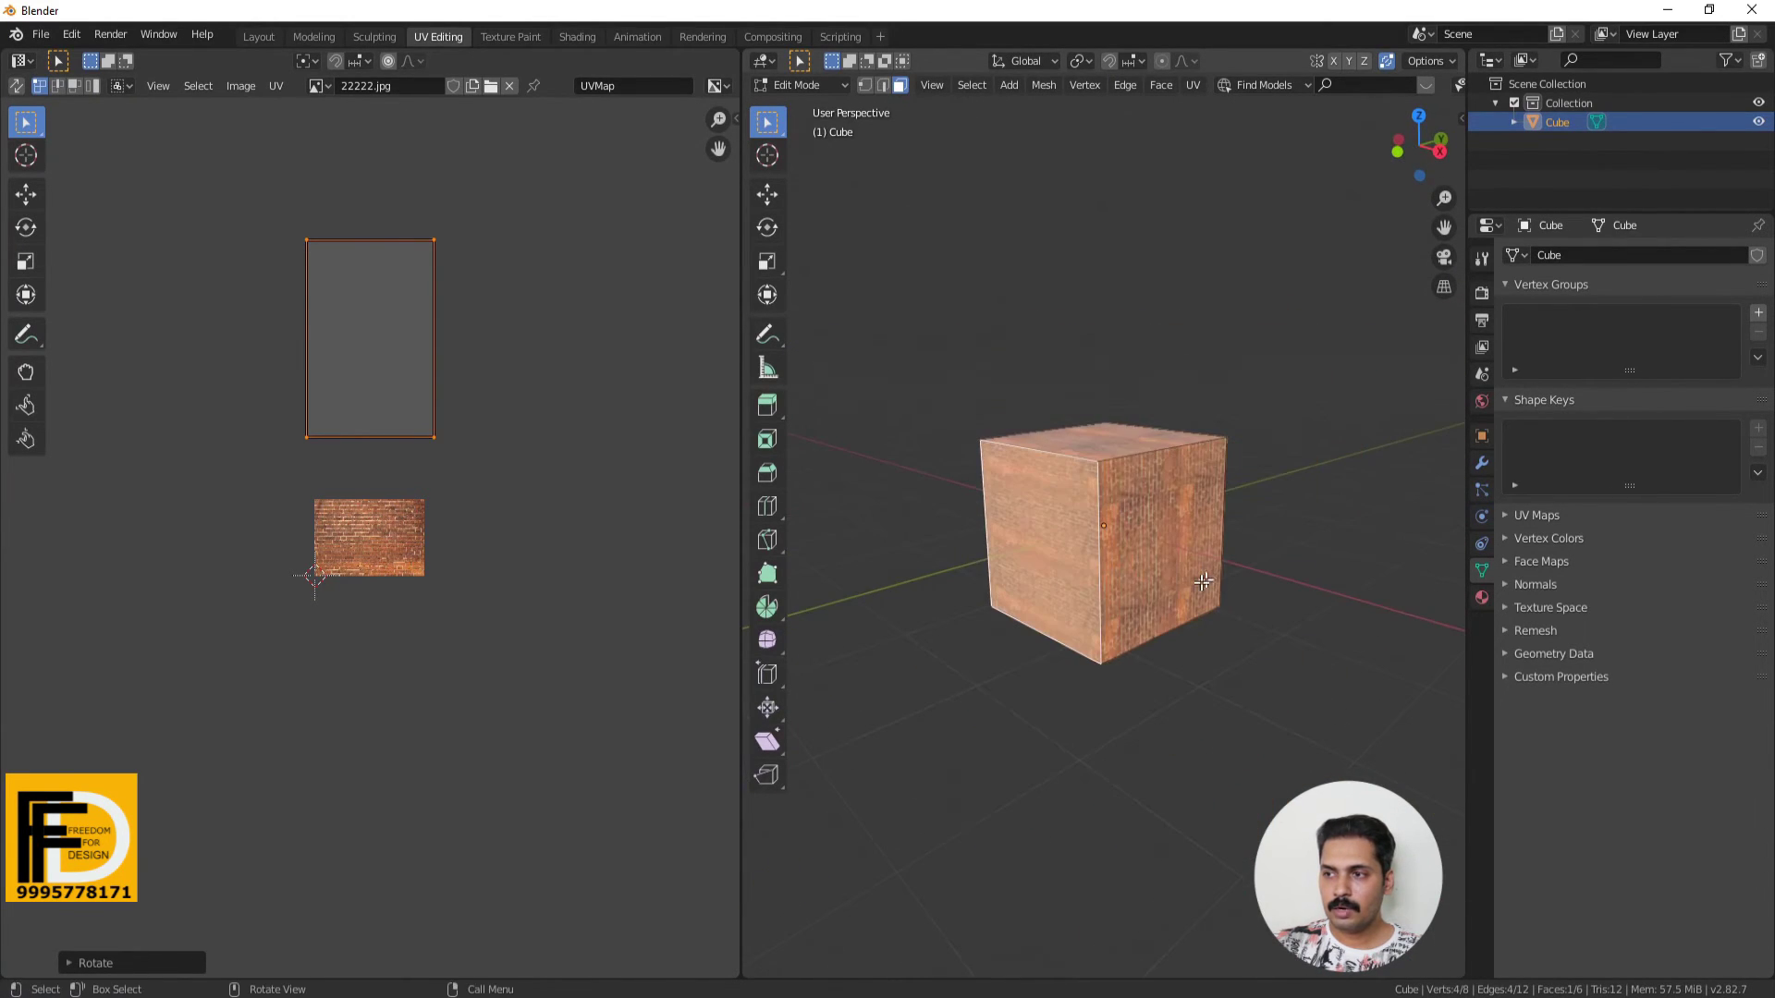
drag(931, 487, 910, 521)
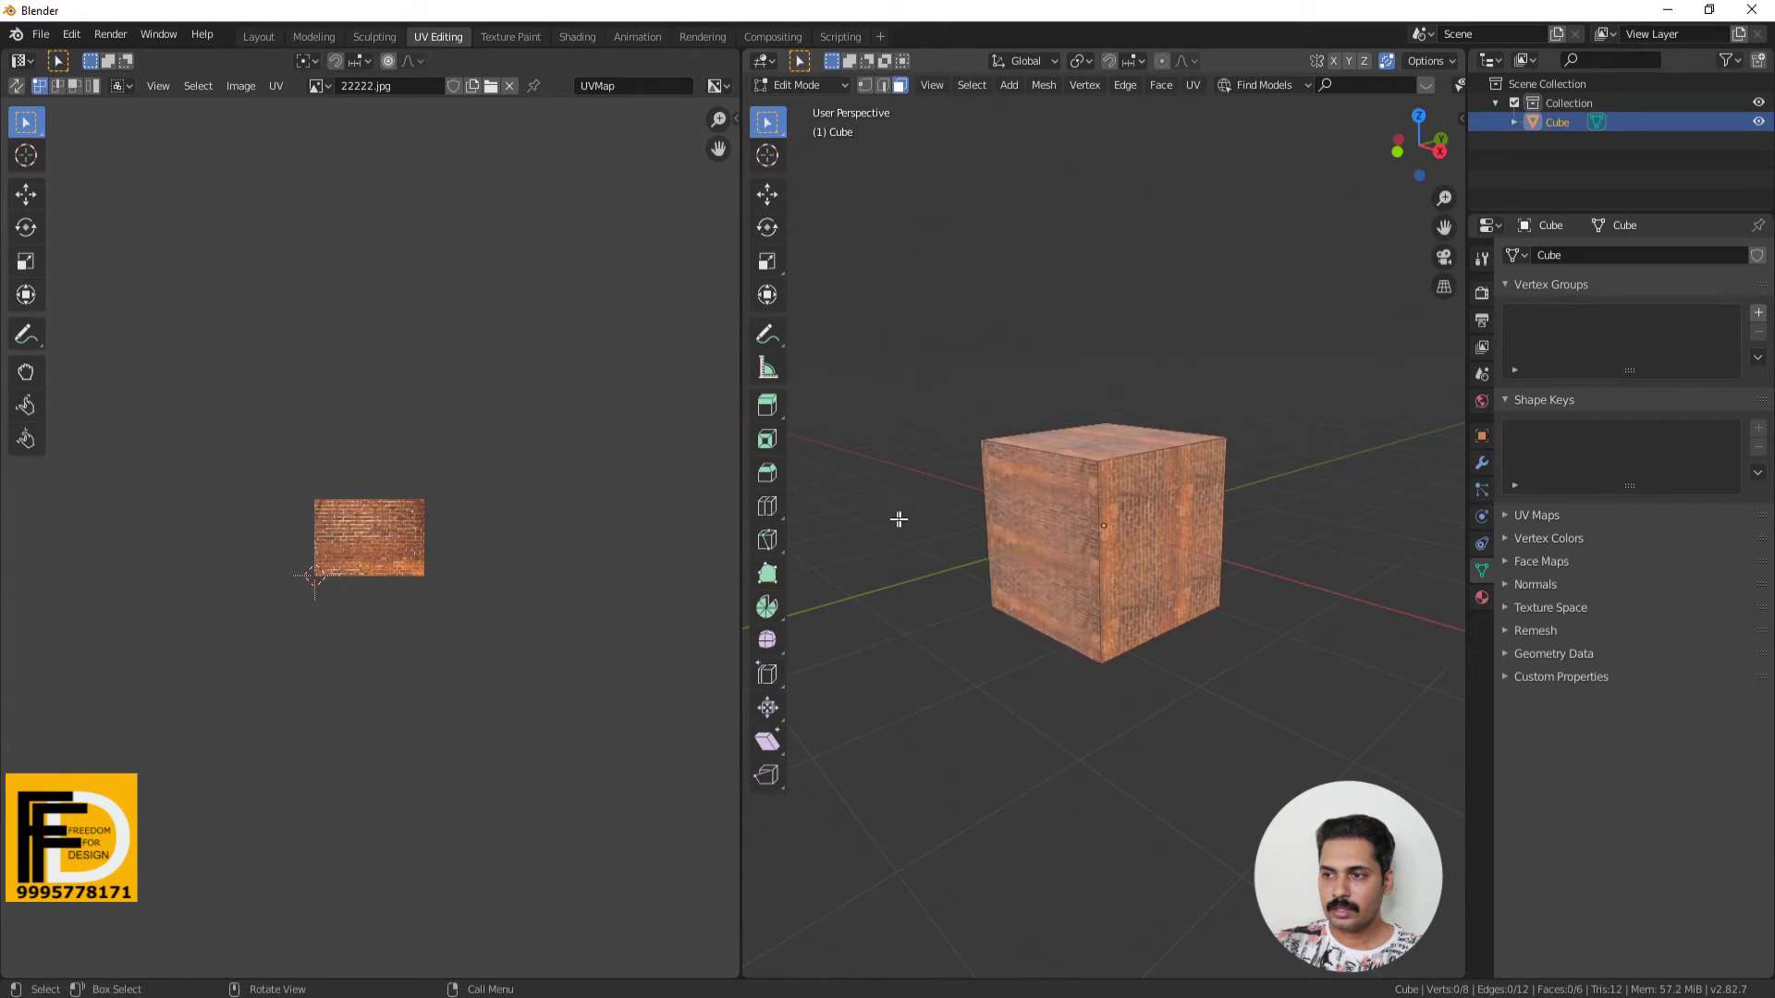
key(ctrl+z)
key(ctrl+z)
scroll(1093, 553, up, 2)
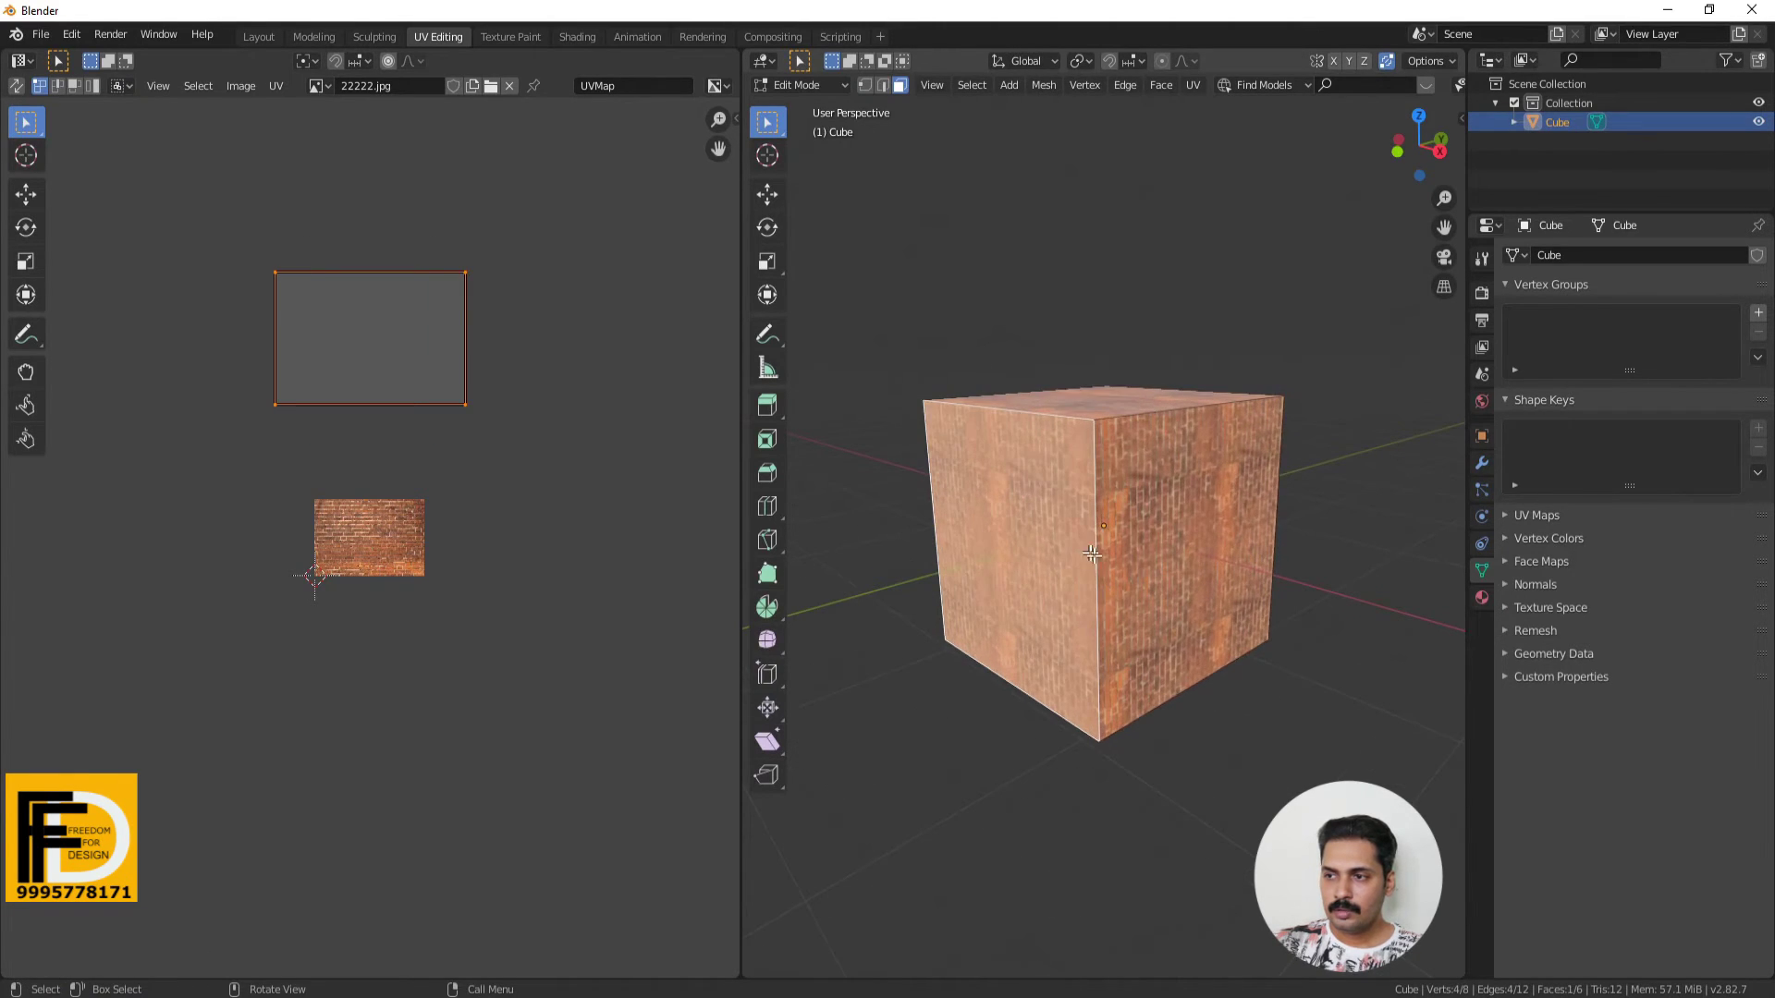
drag(881, 464, 1356, 563)
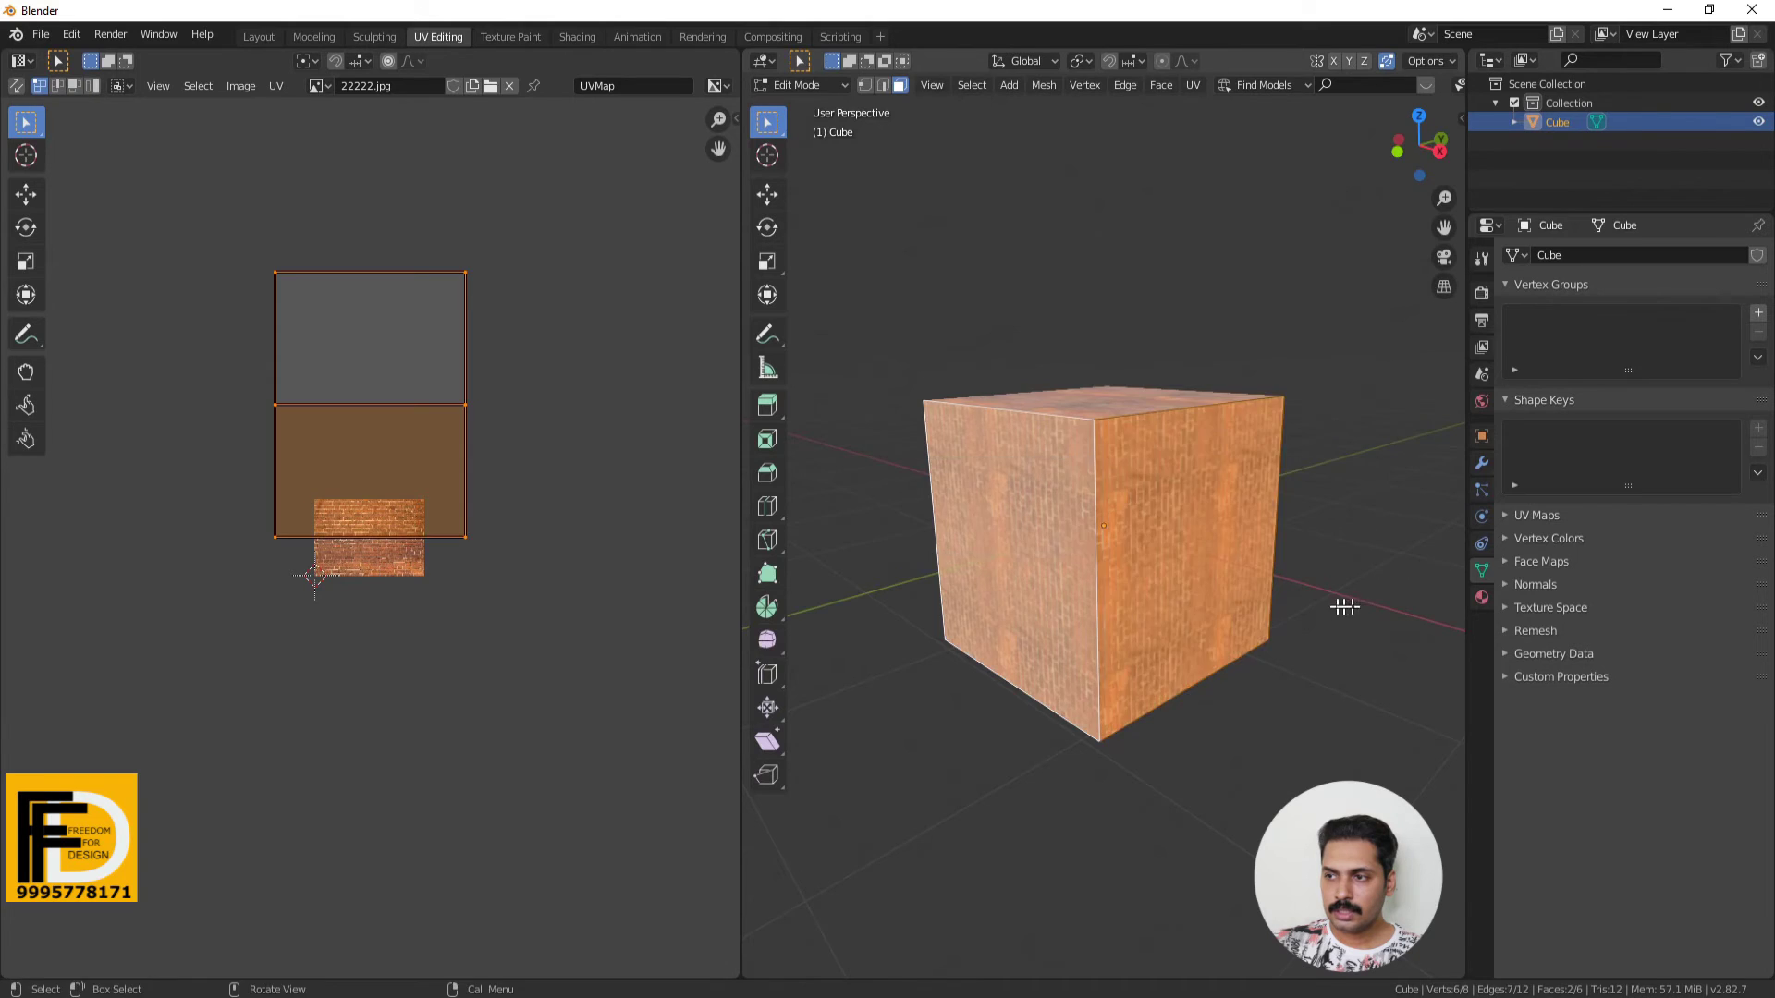
mouse_move(1343, 607)
middle_down()
mouse_move(1106, 556)
mouse_move(1143, 605)
mouse_move(1013, 689)
mouse_move(1039, 733)
mouse_move(1307, 705)
mouse_move(1458, 665)
middle_up()
shift+click(1106, 557)
shift+click(1143, 606)
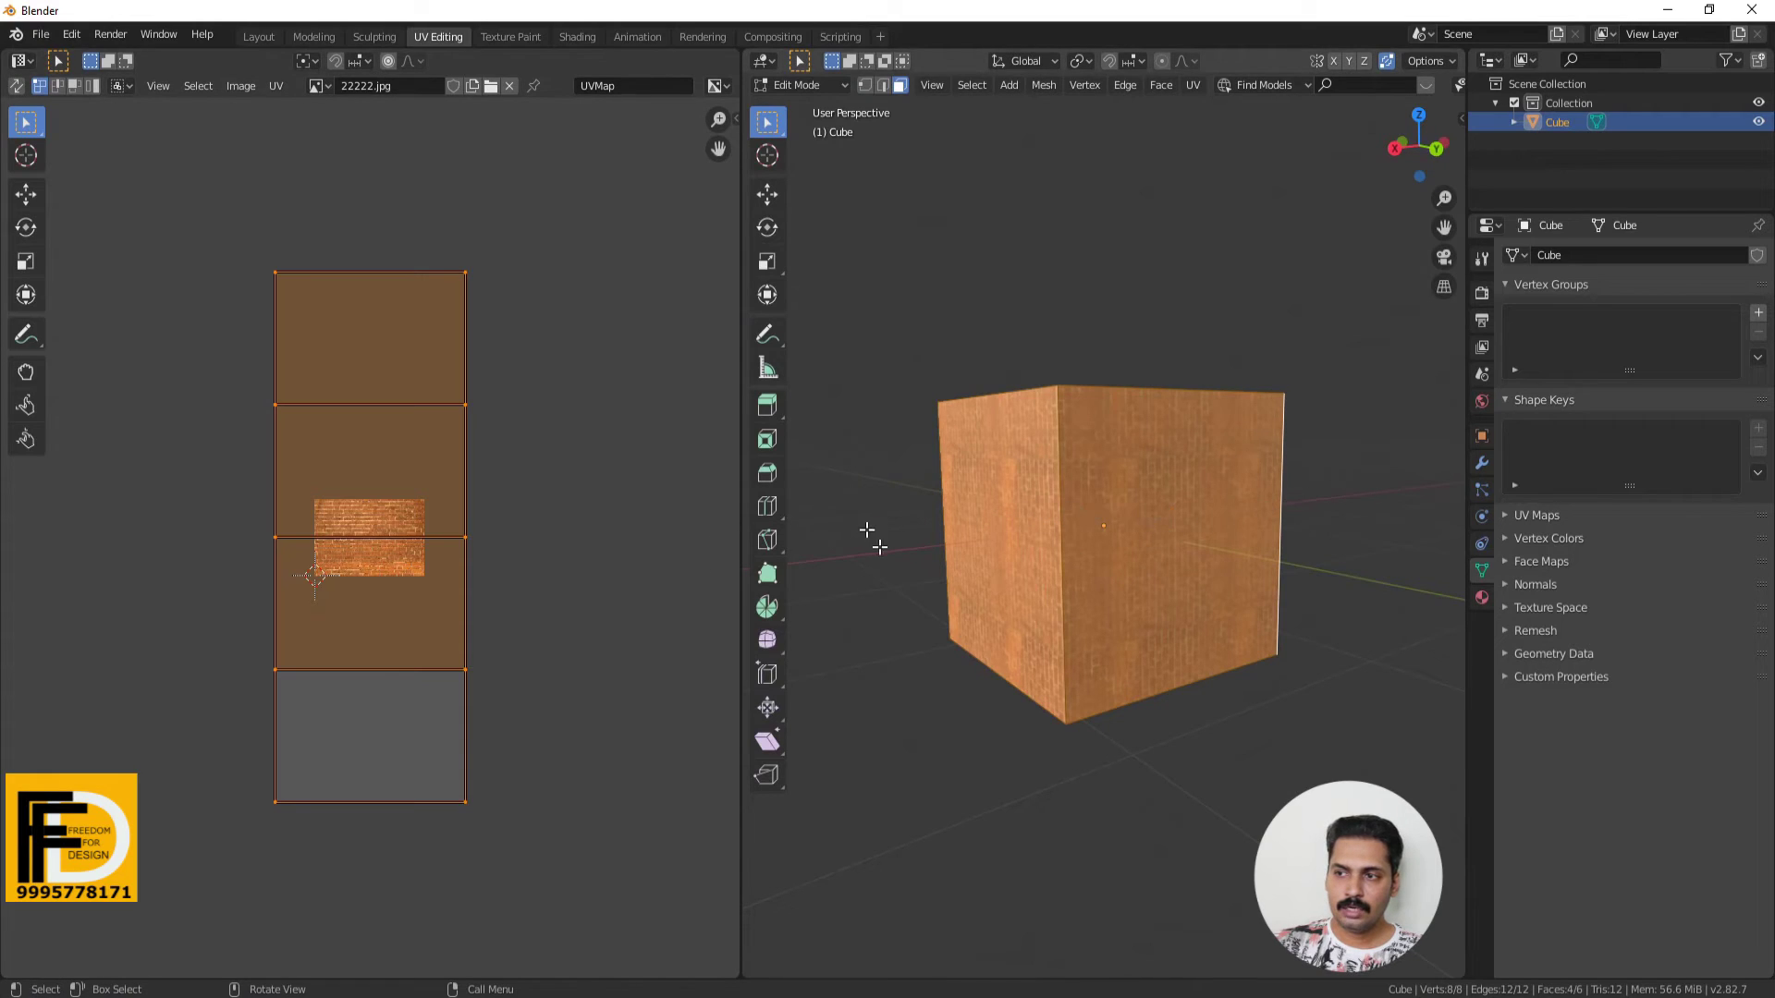
Box-select the side faces' UVs and rotate the strip 90° so the bricks run horizontally.
drag(228, 205, 528, 885)
text(r)
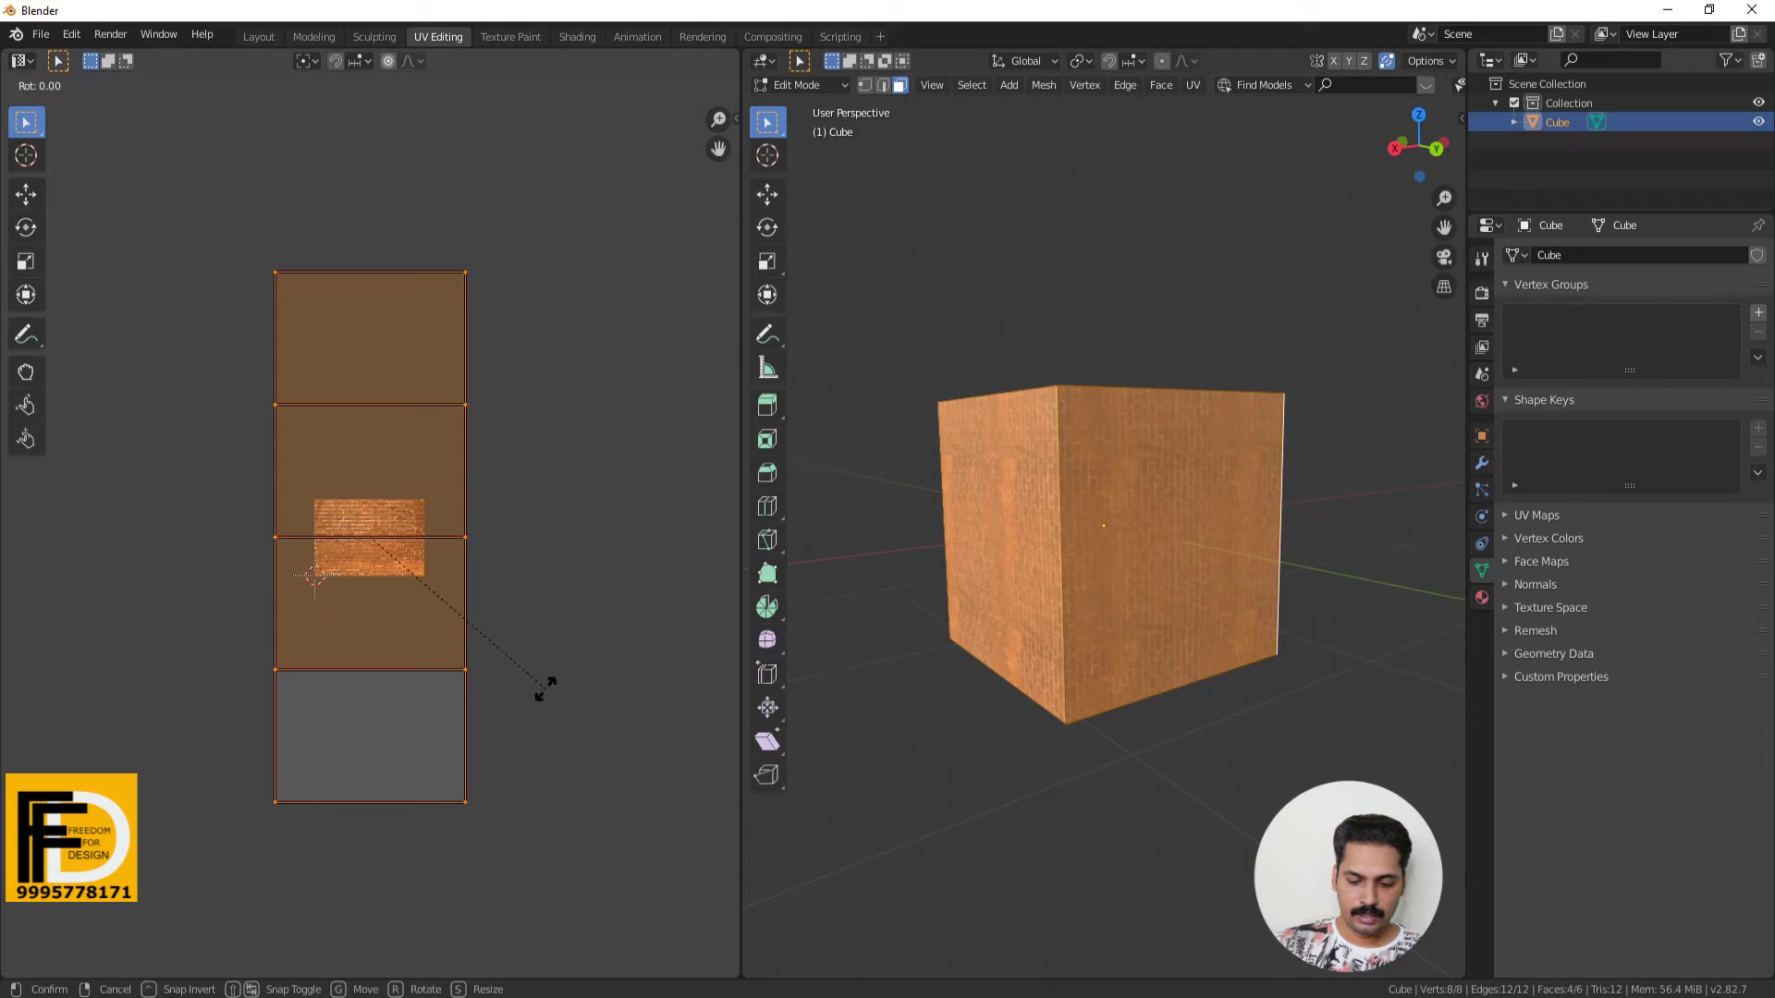
text(90)
key(Return)
scroll(1276, 508, up, 3)
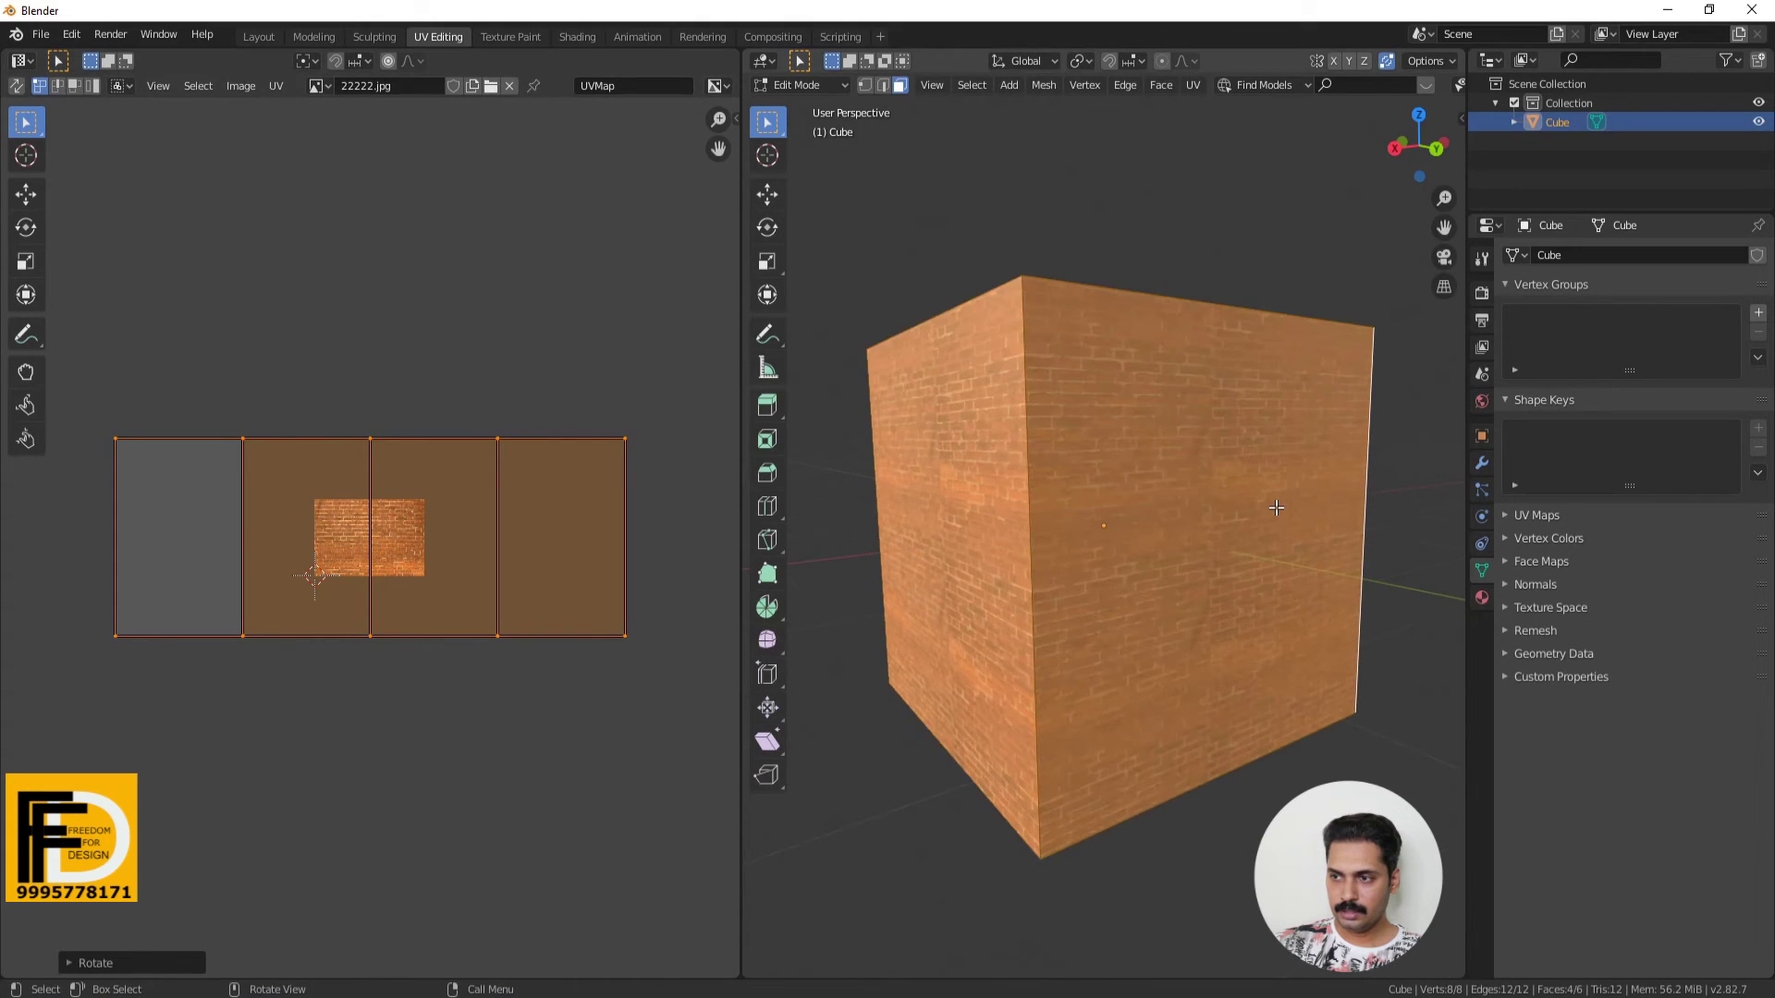
key(s)
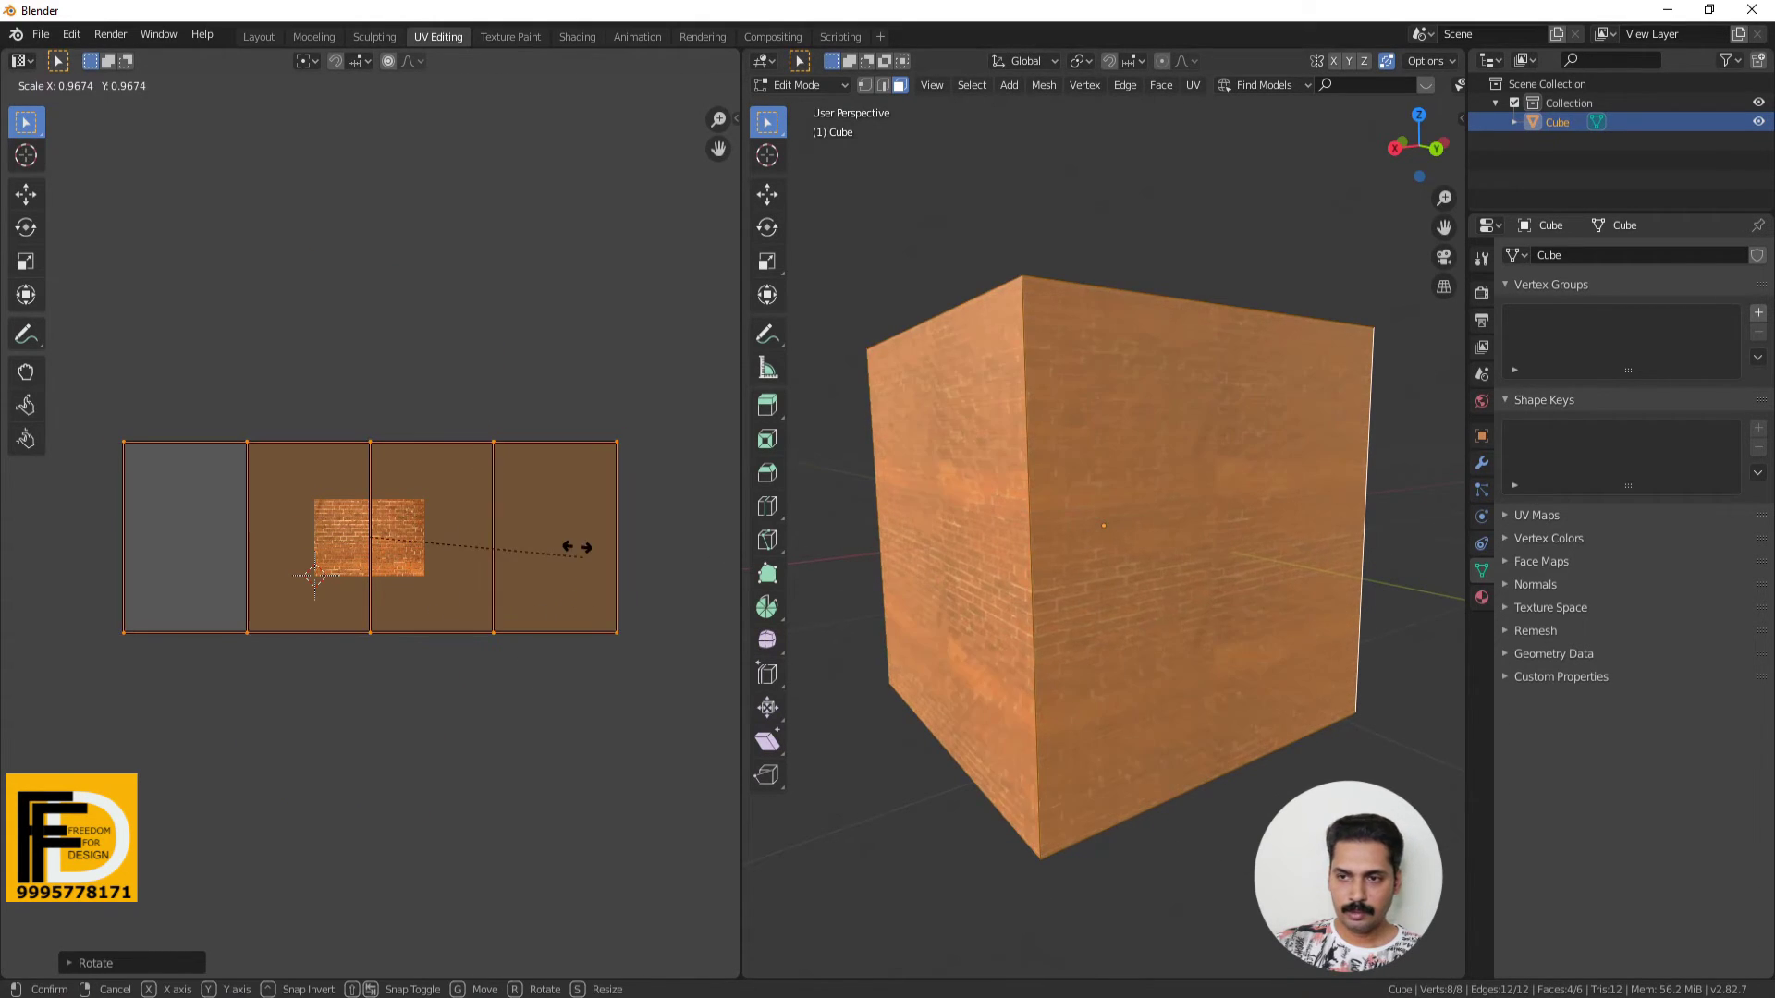
key(r)
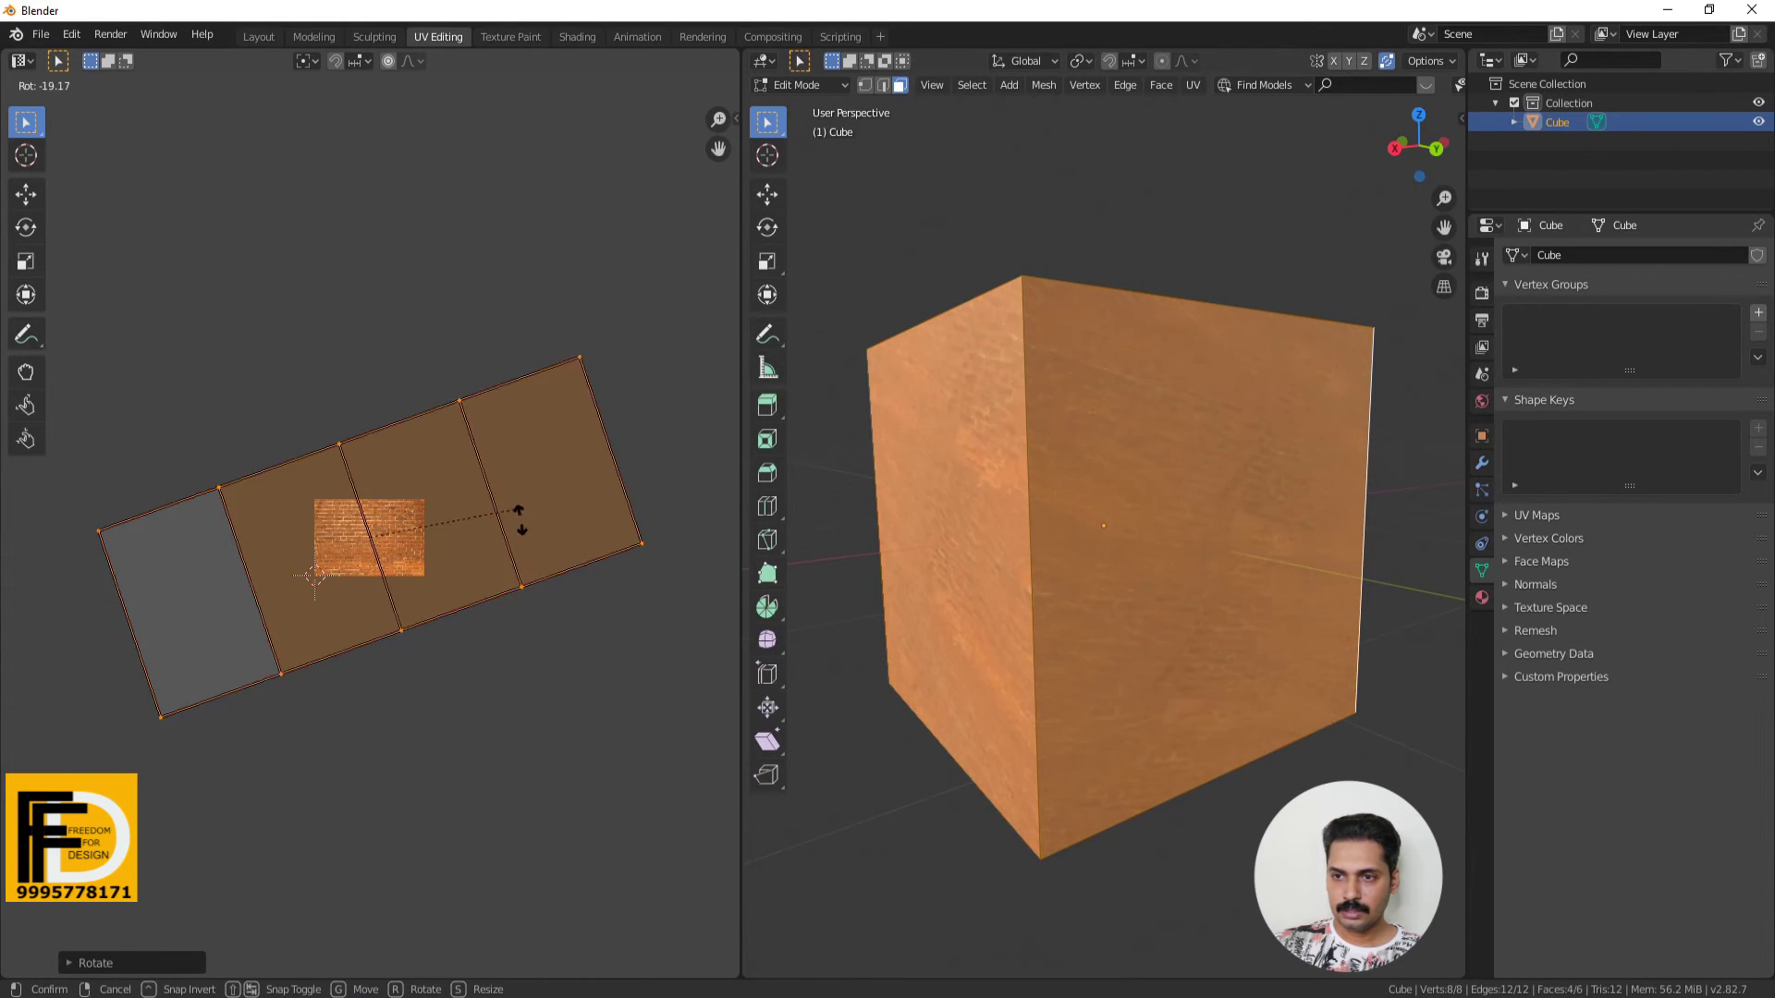
text(90)
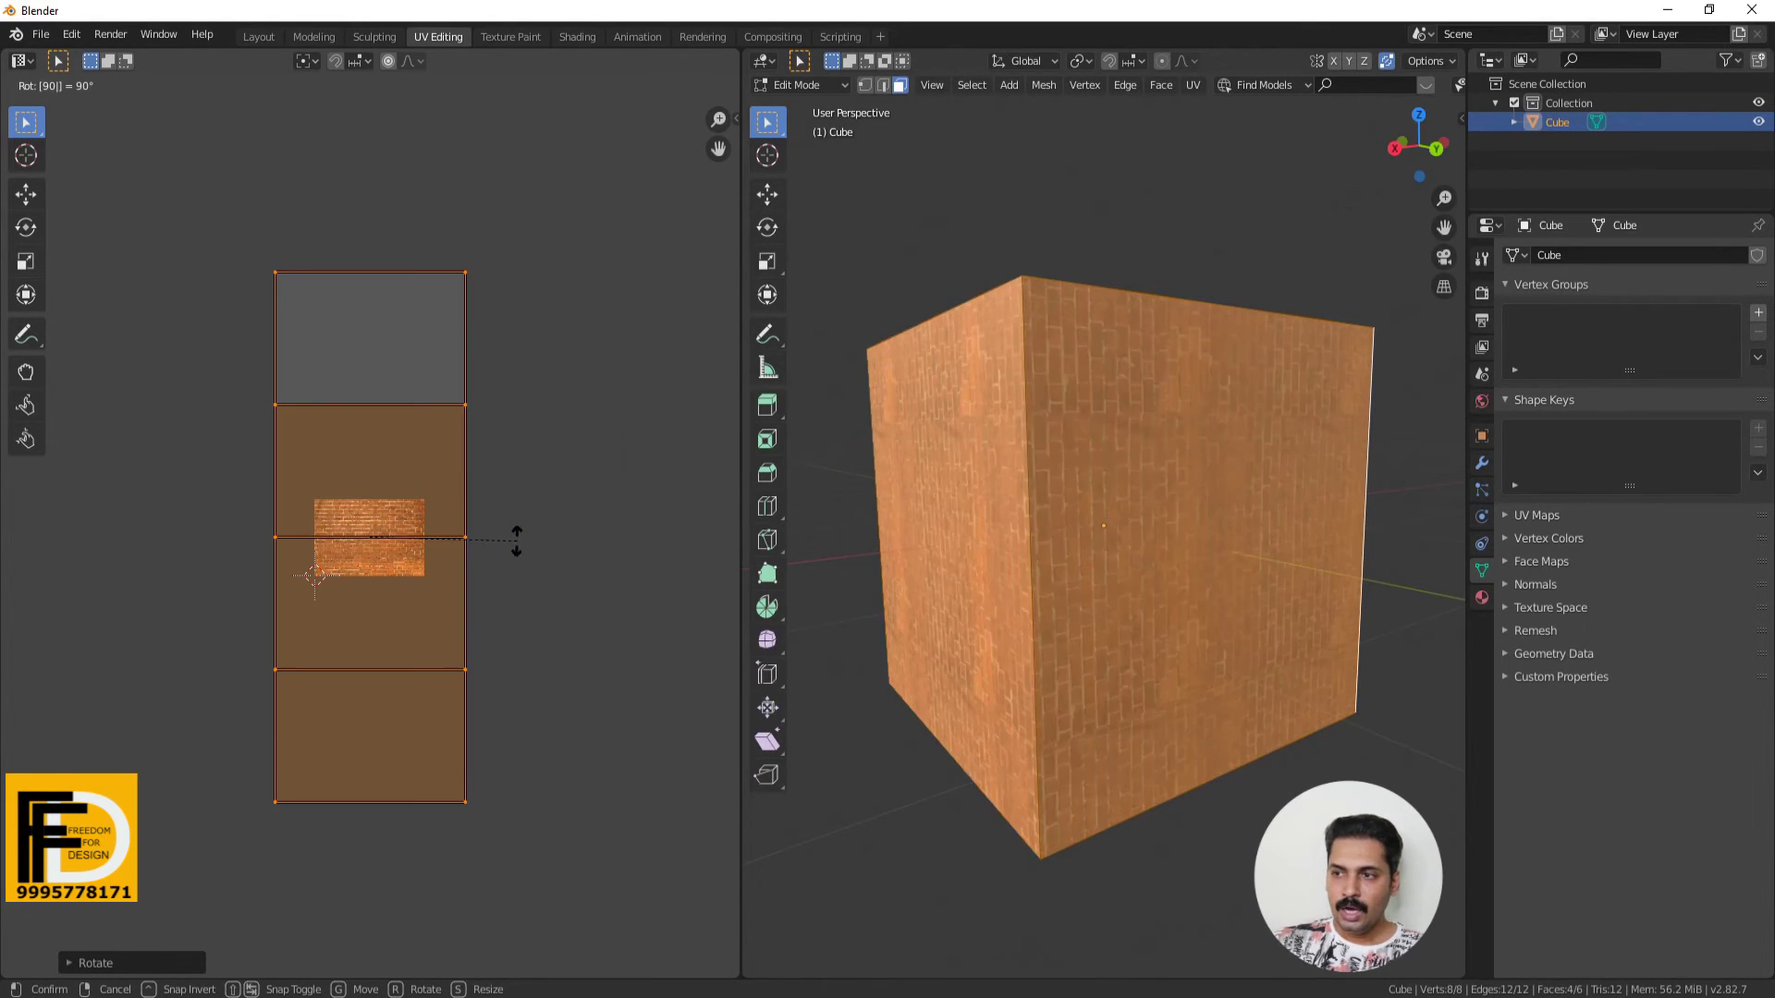
key(Return)
text(r)
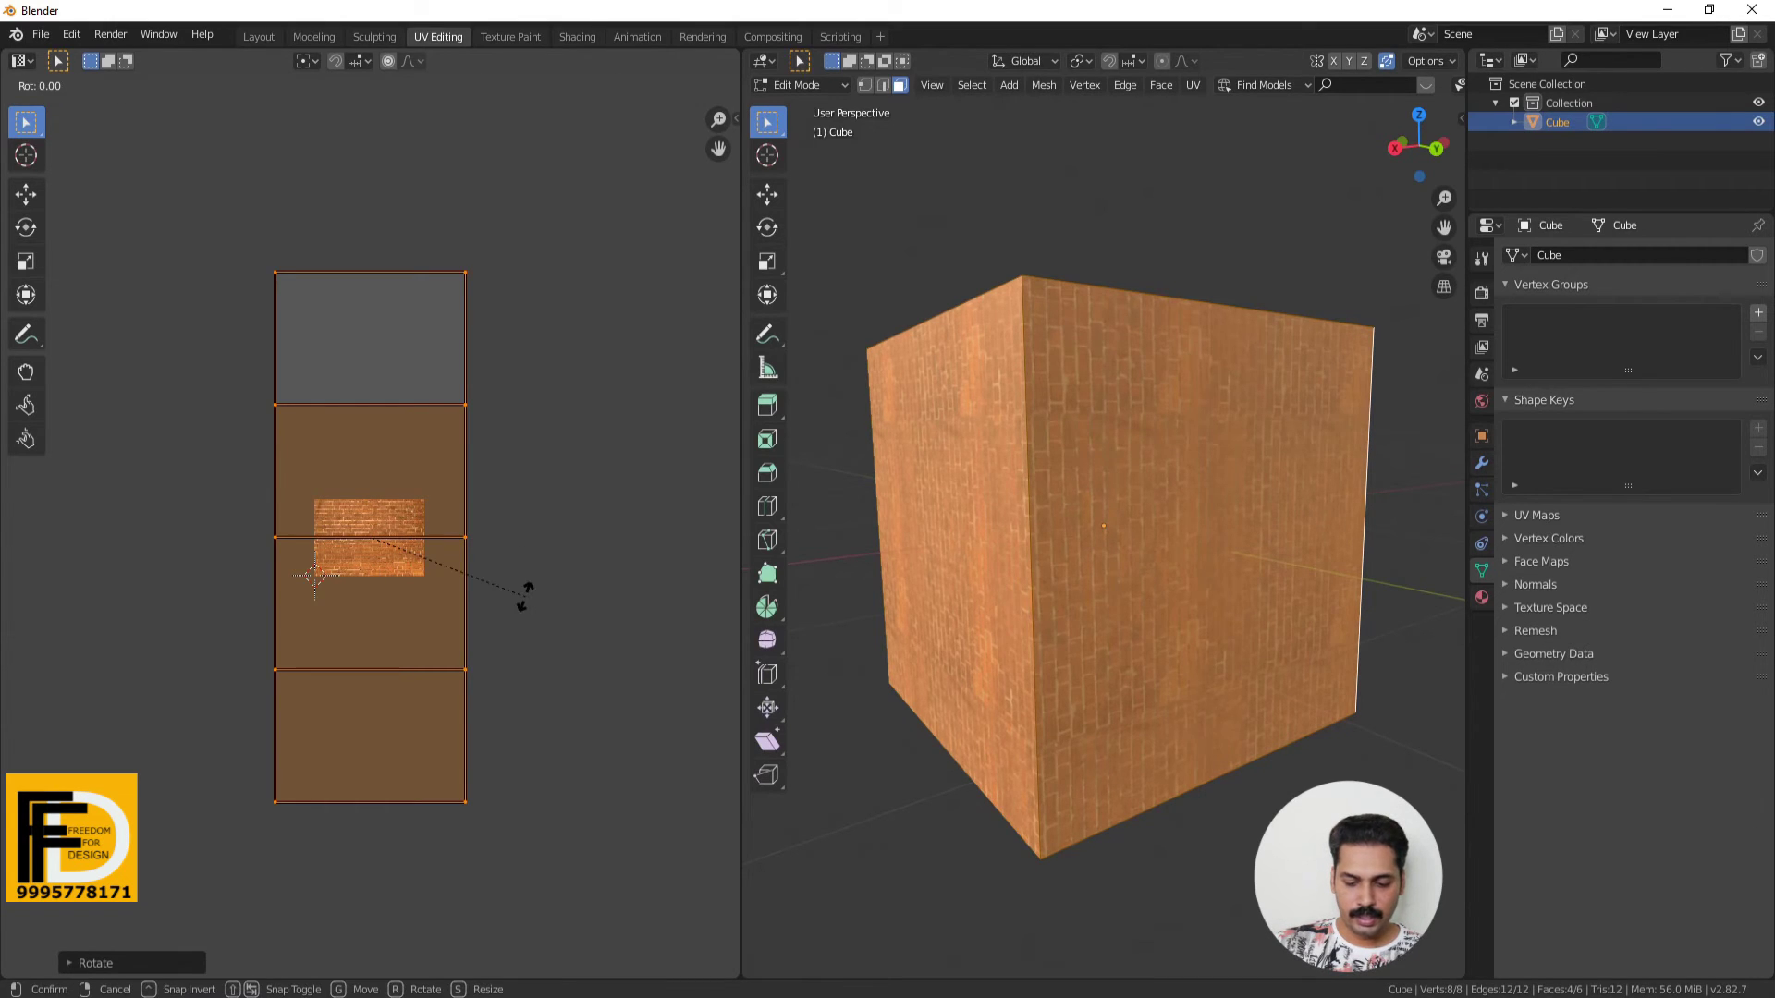
text(90)
key(Return)
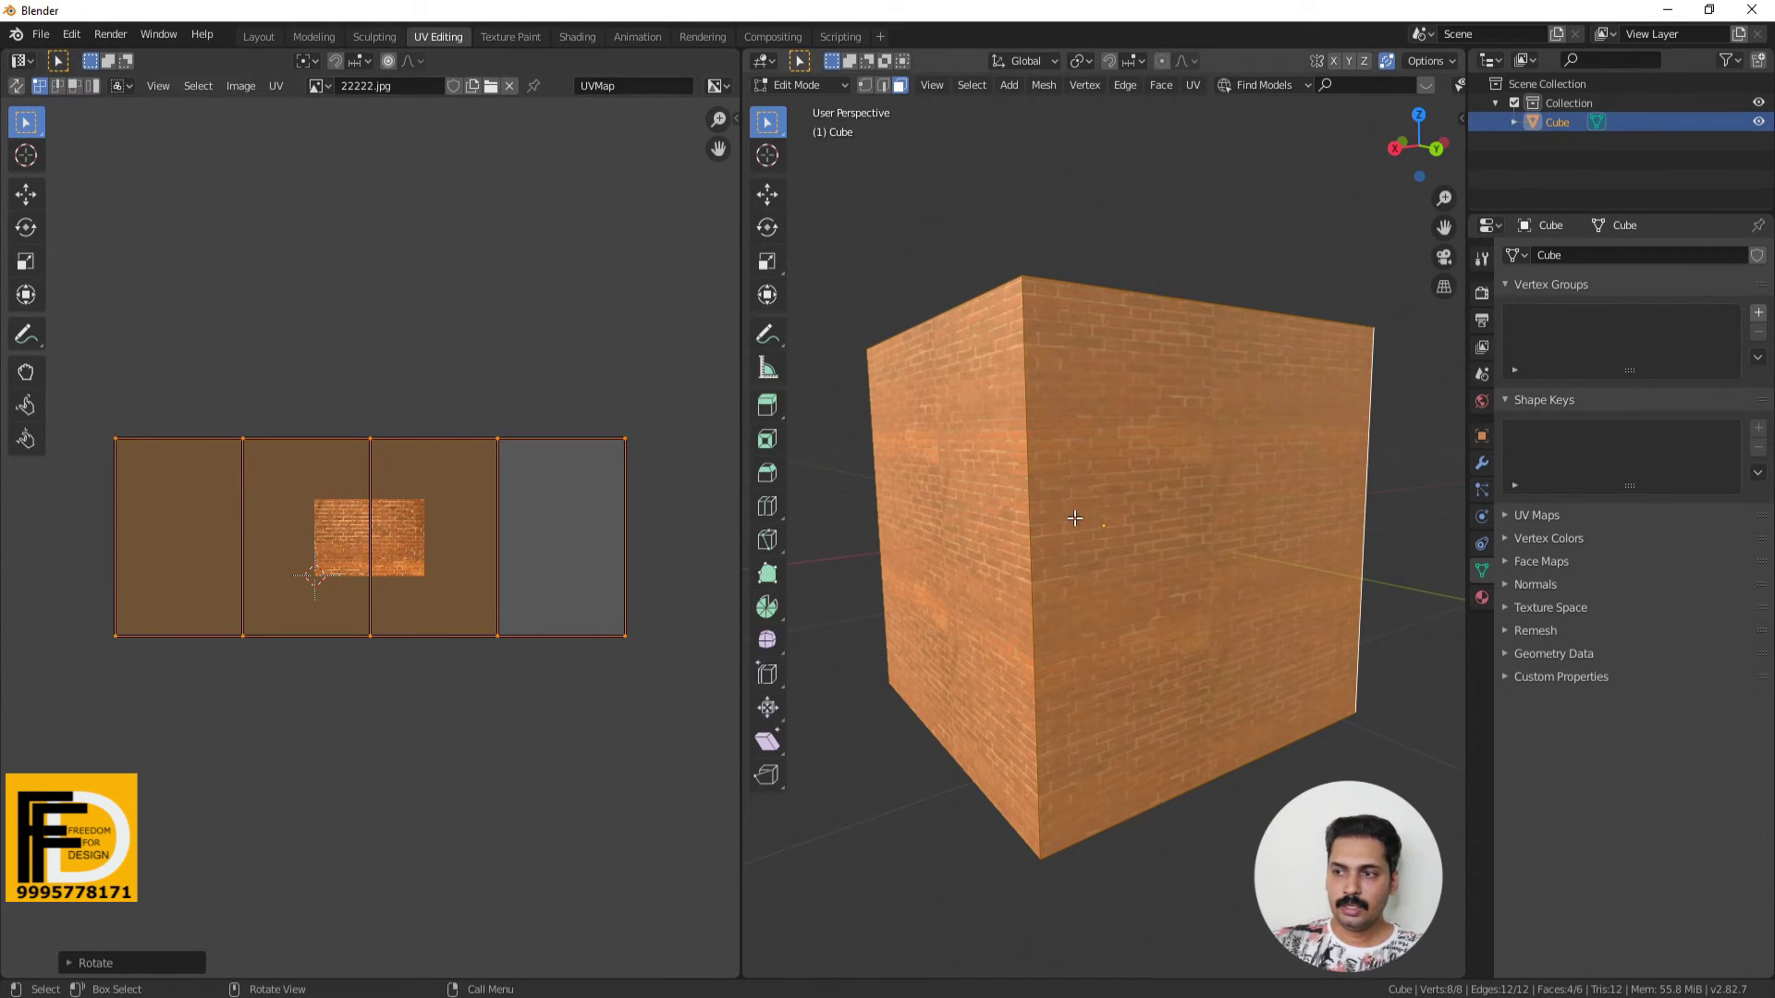
Resize the side-face UVs to about 0.83, then select a single cube face.
middle_drag(1039, 575, 1064, 518)
scroll(1064, 517, down, 2)
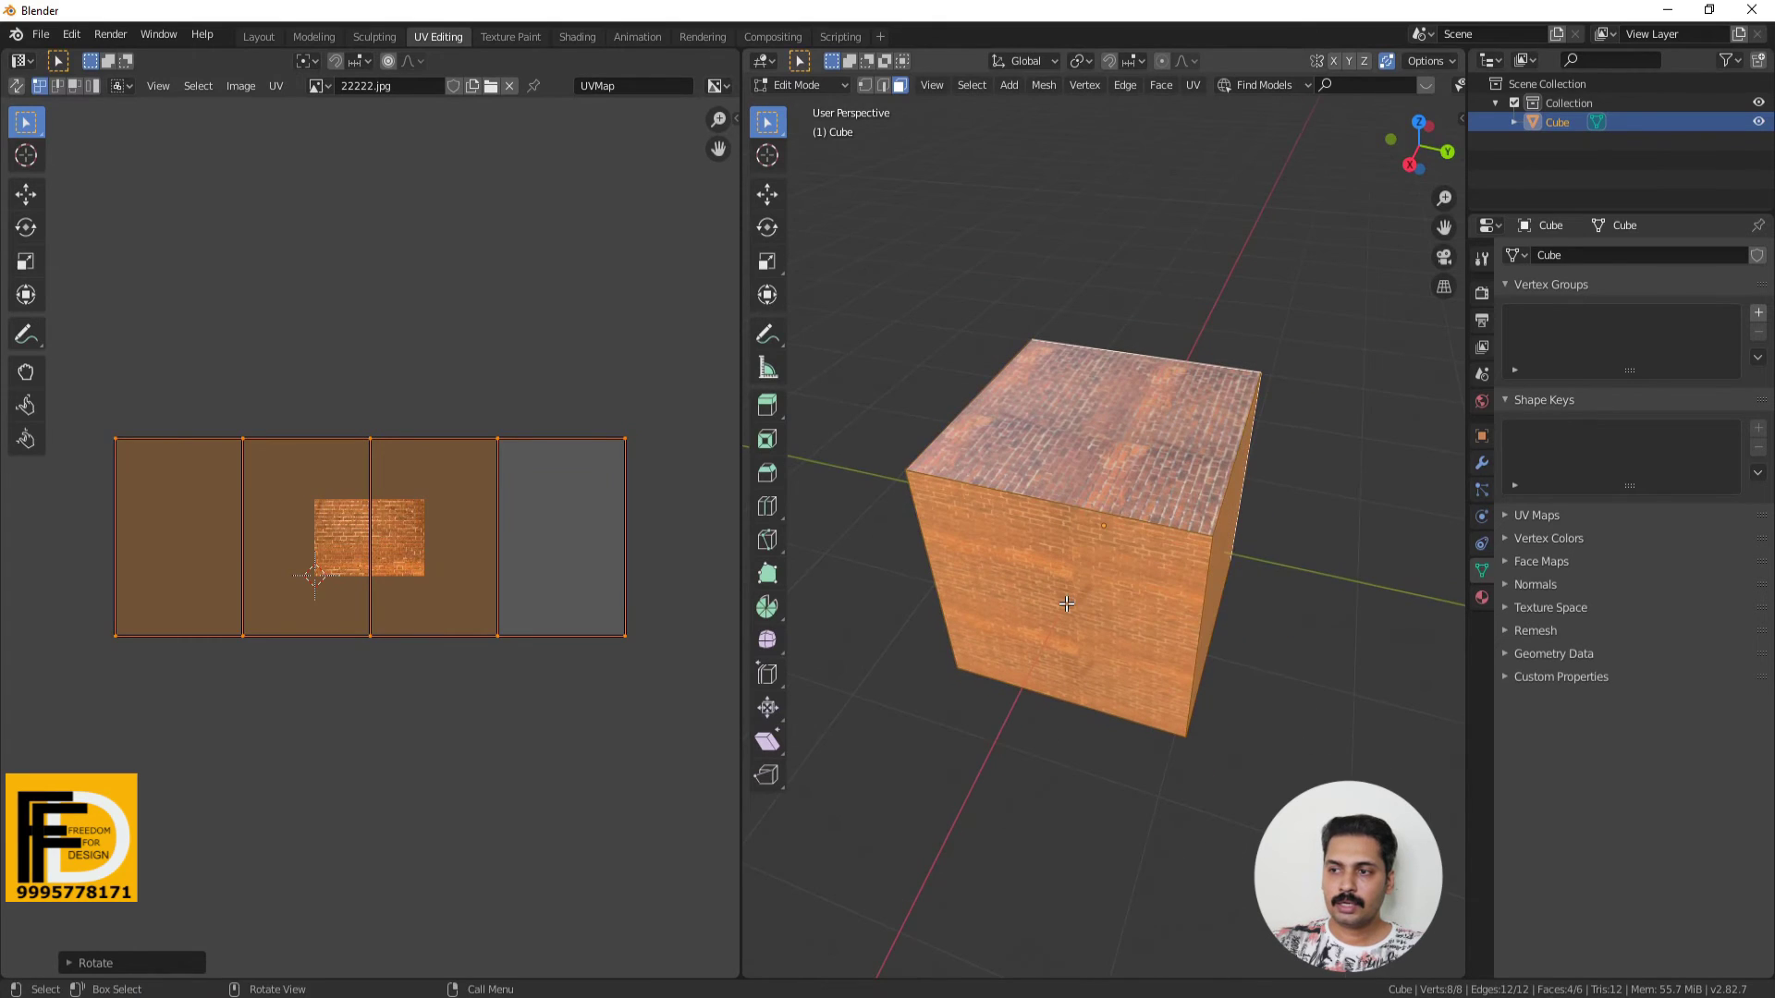
middle_drag(939, 618, 971, 520)
scroll(1044, 455, up, 3)
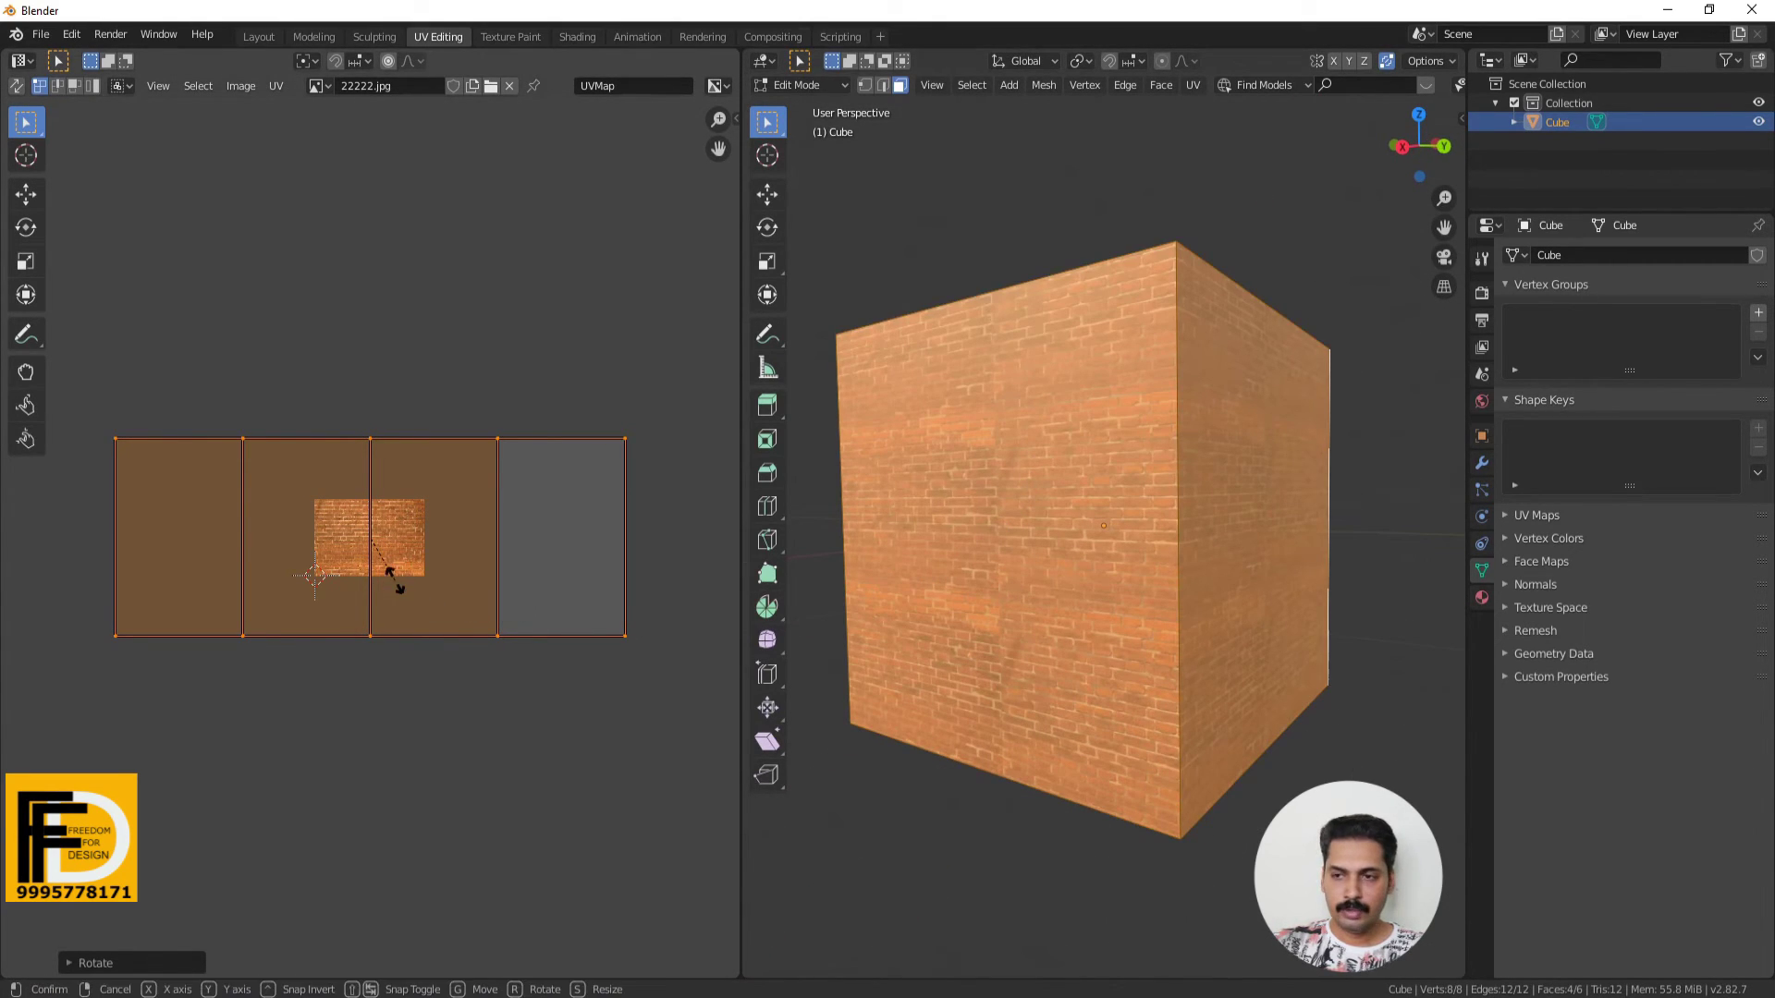
key(s)
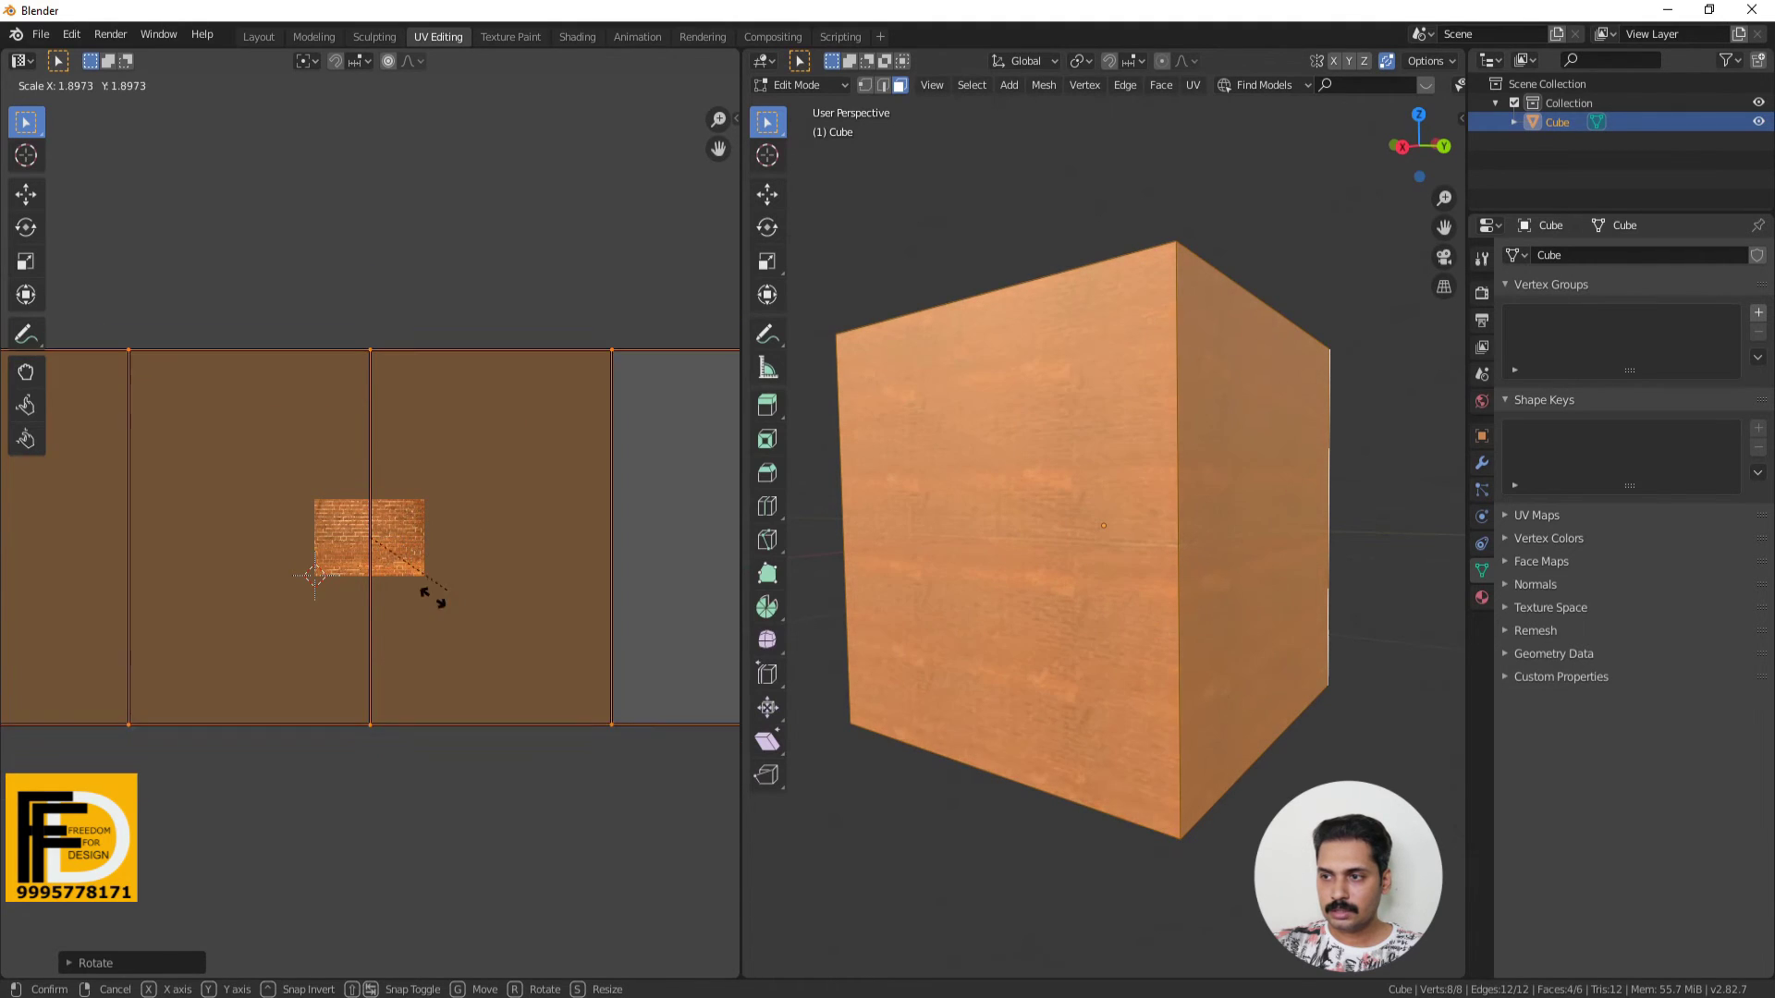
click(362, 586)
mouse_move(1026, 582)
middle_down()
mouse_move(1116, 676)
mouse_move(818, 640)
middle_up()
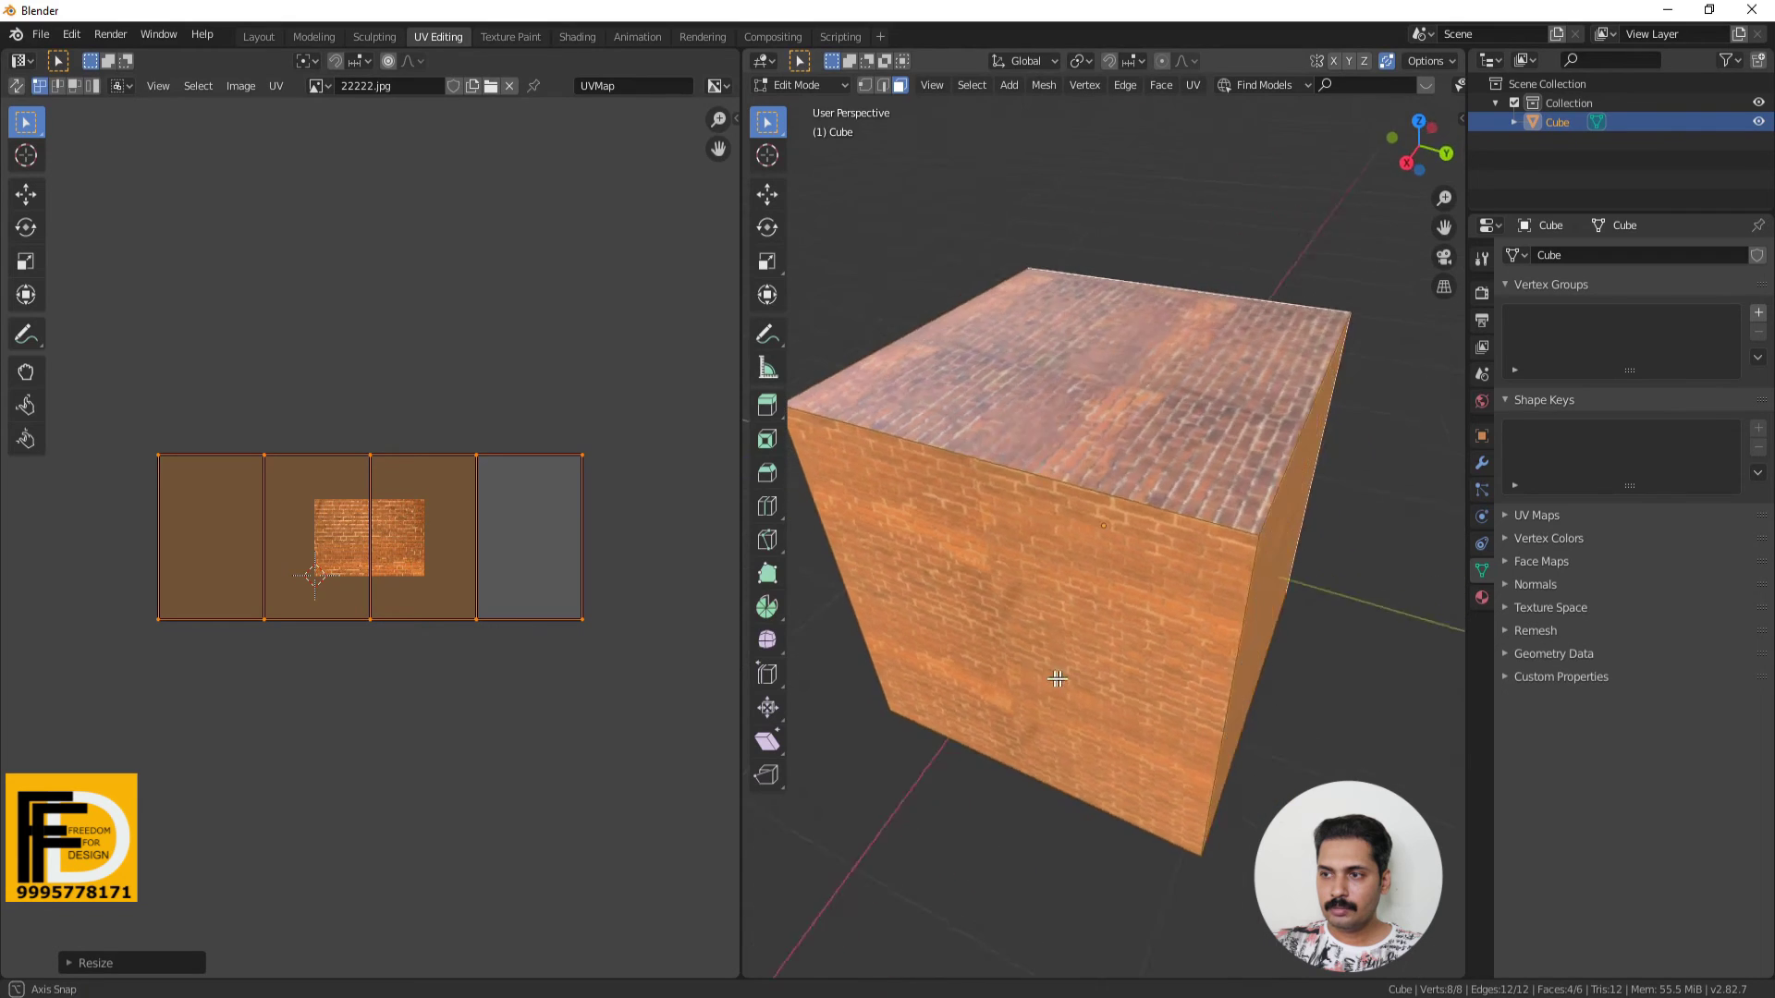
click(1114, 576)
Add a second material slot to the cube holding a new Material.005.
shift+click(1187, 589)
middle_drag(935, 642, 1280, 527)
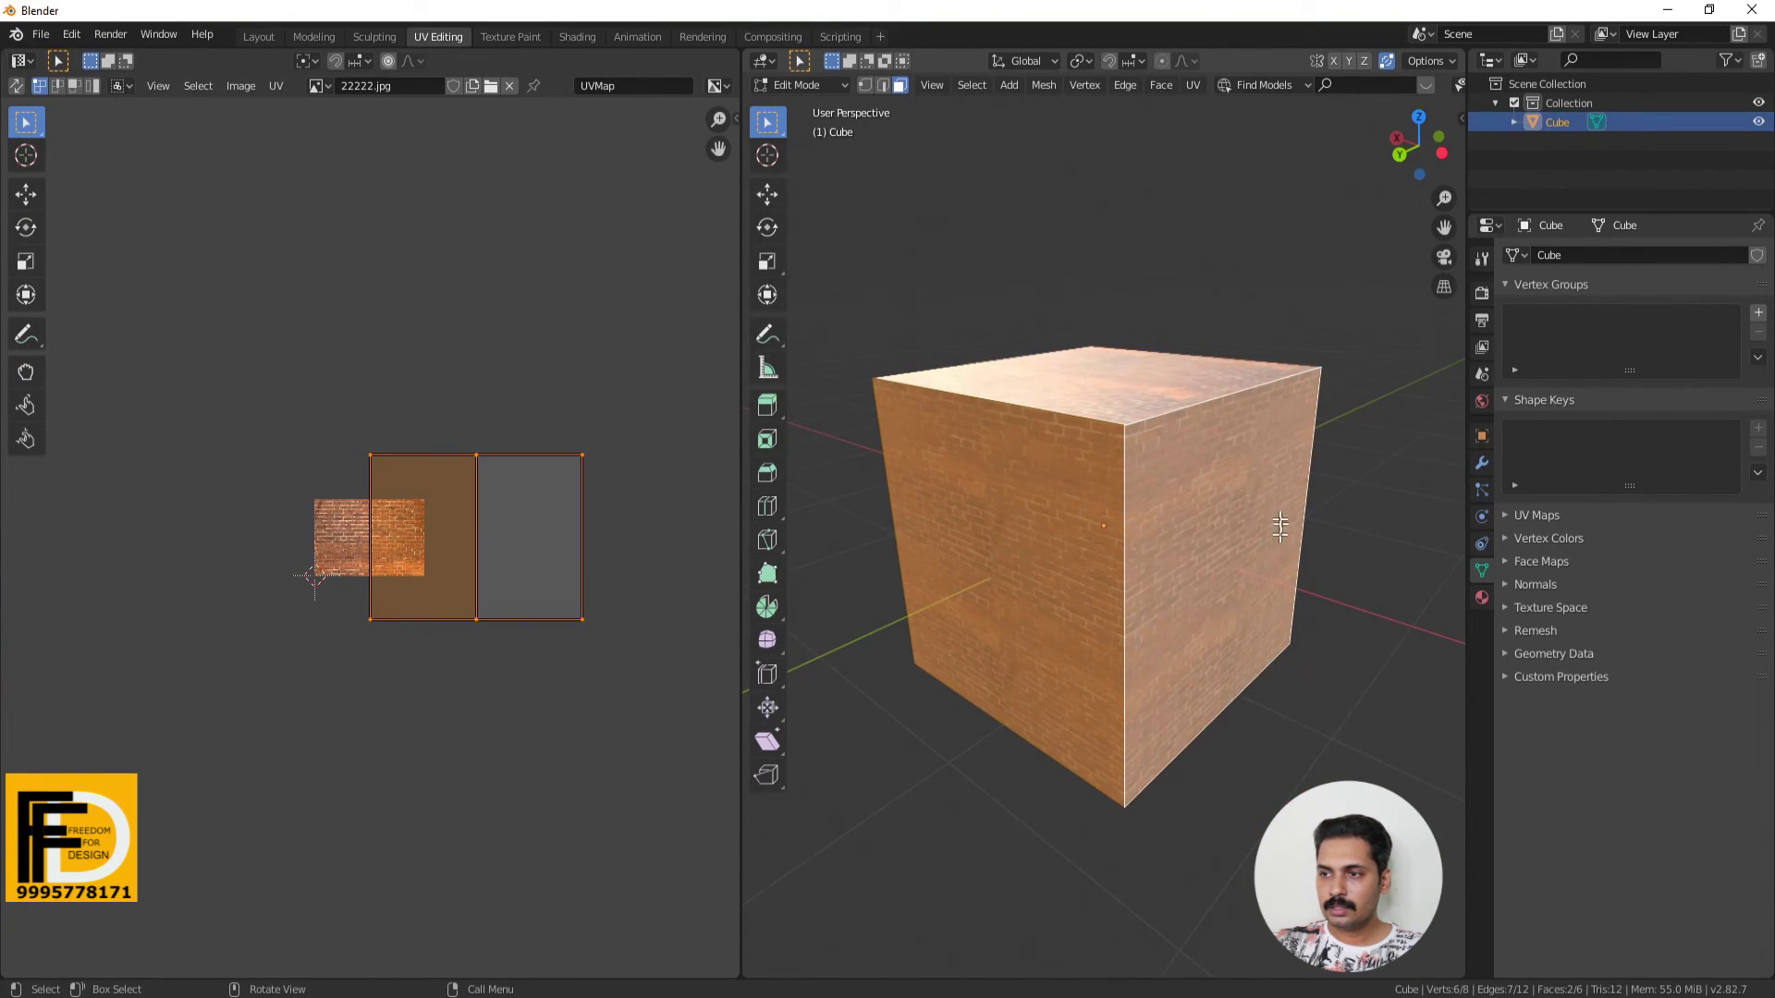
middle_drag(1126, 544, 1238, 591)
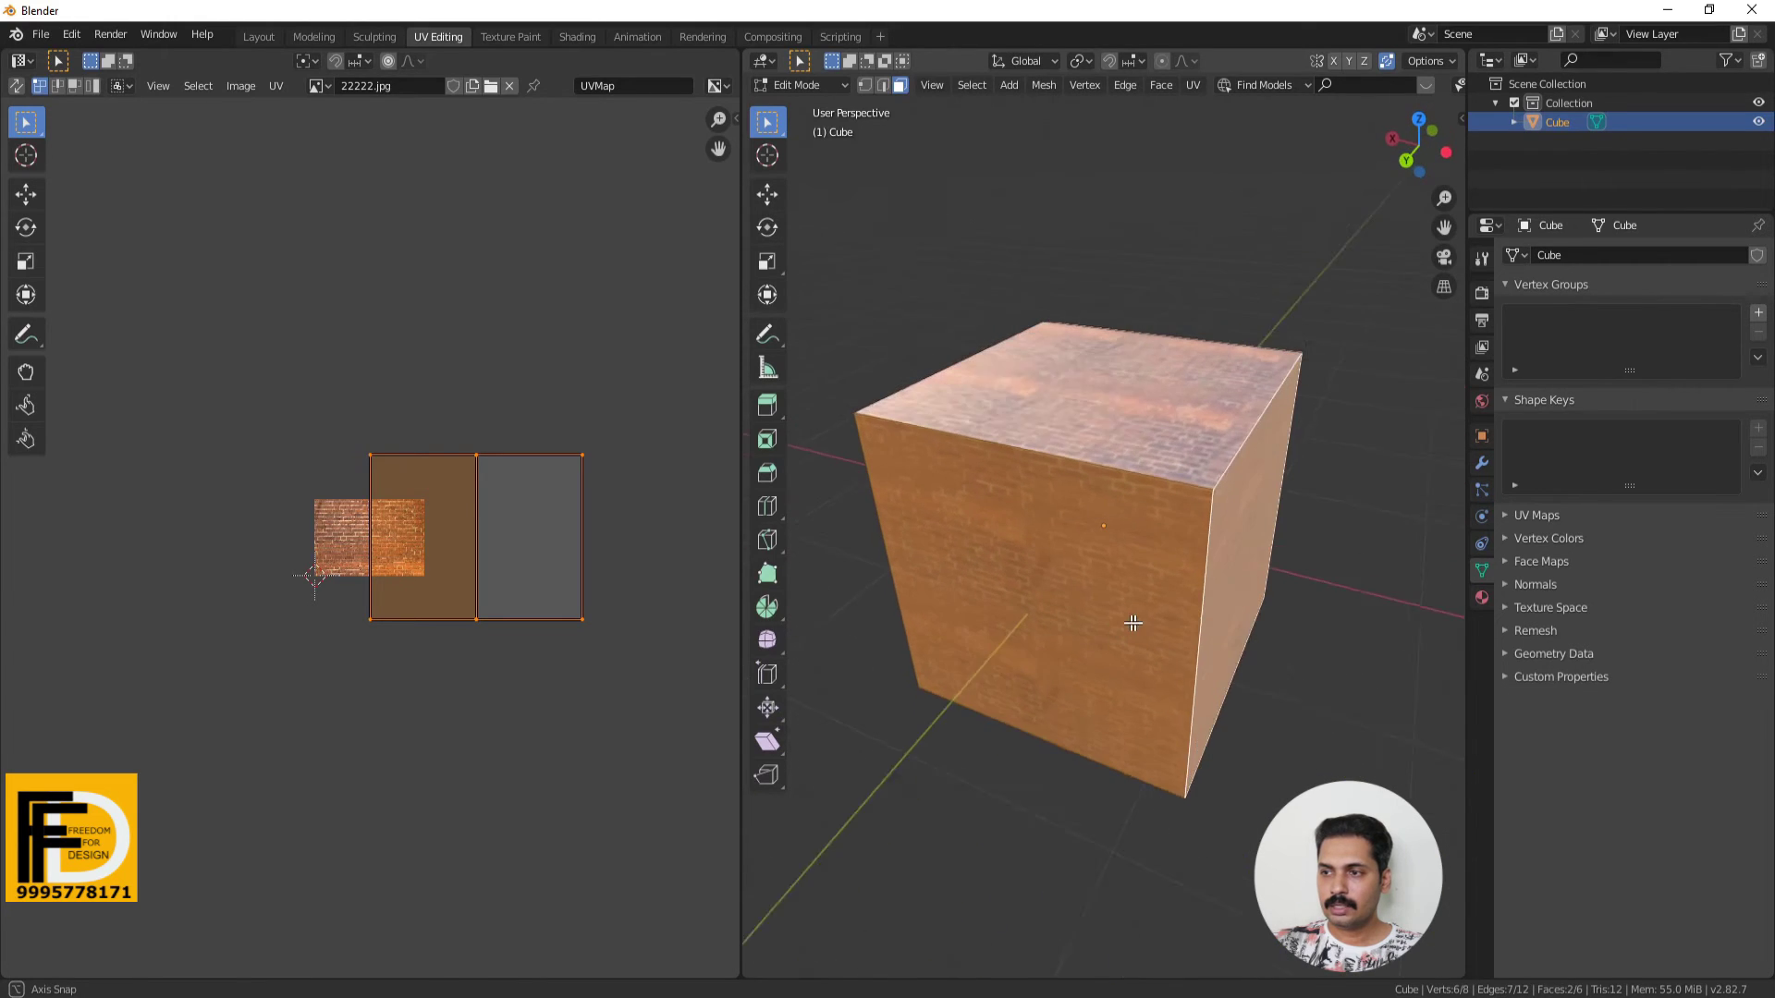
click(1481, 601)
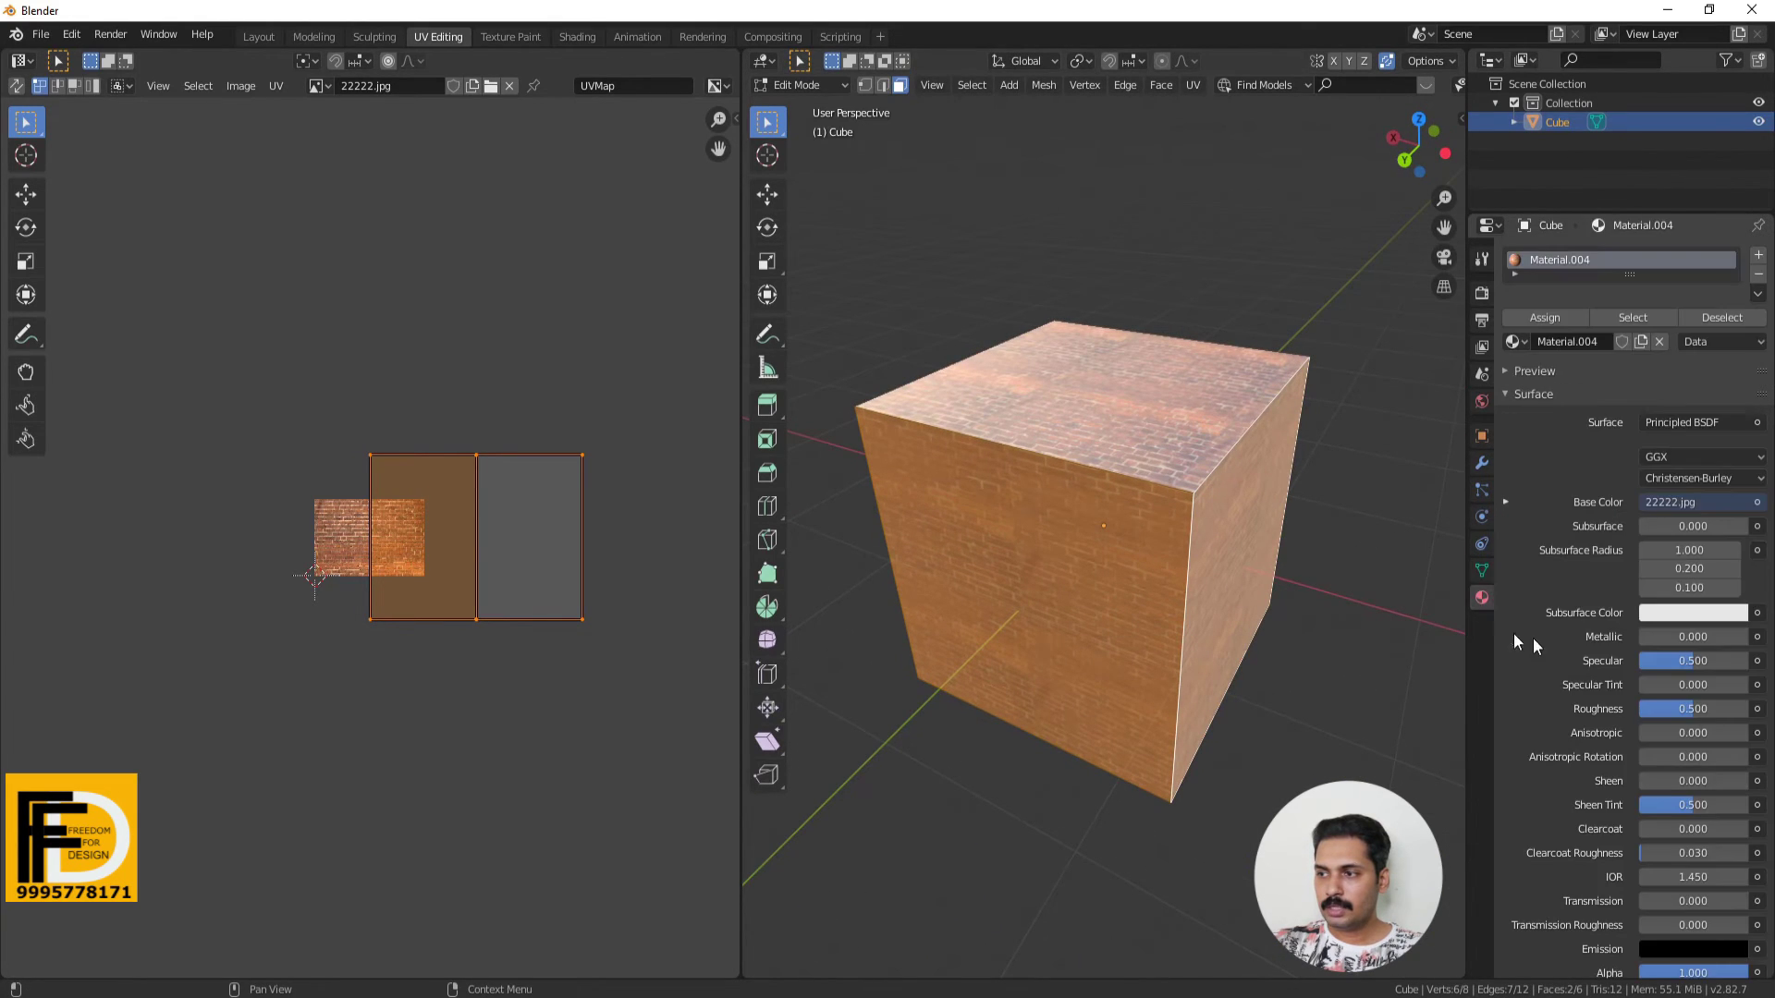
click(1758, 256)
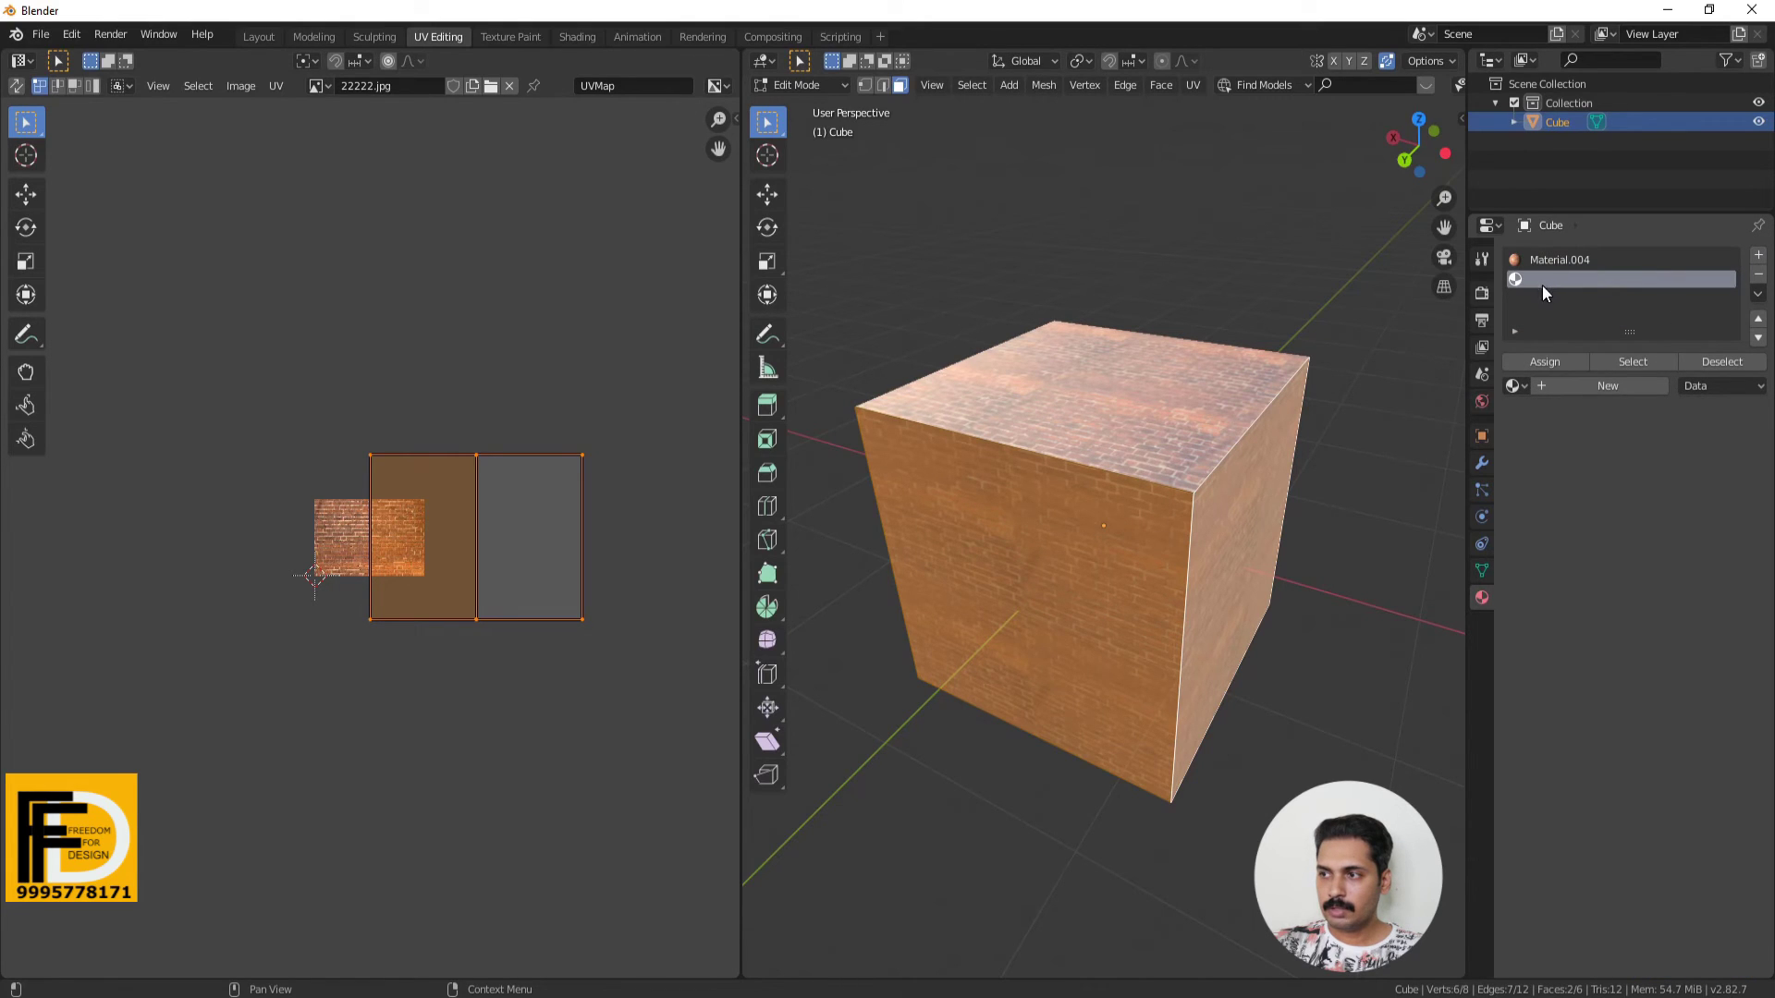
click(1560, 391)
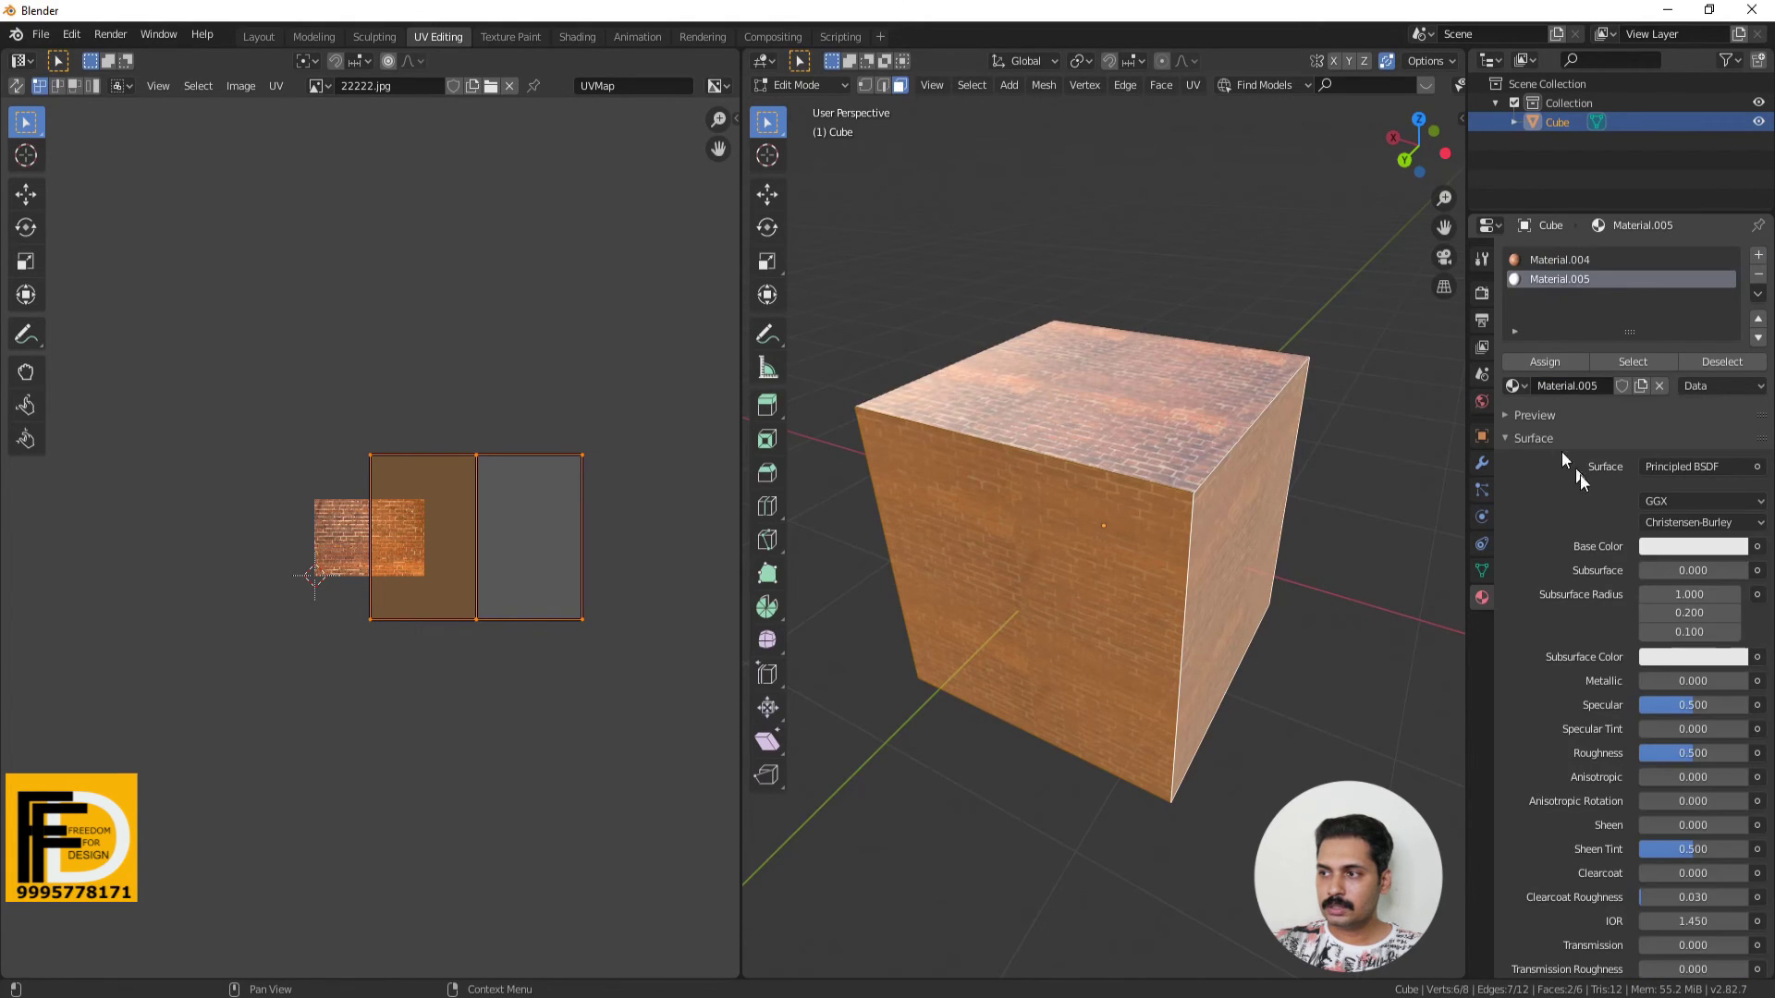
In the Shading workspace, add brick_texture3379 bump.jpg from the Bricks folder as an image texture node.
click(575, 37)
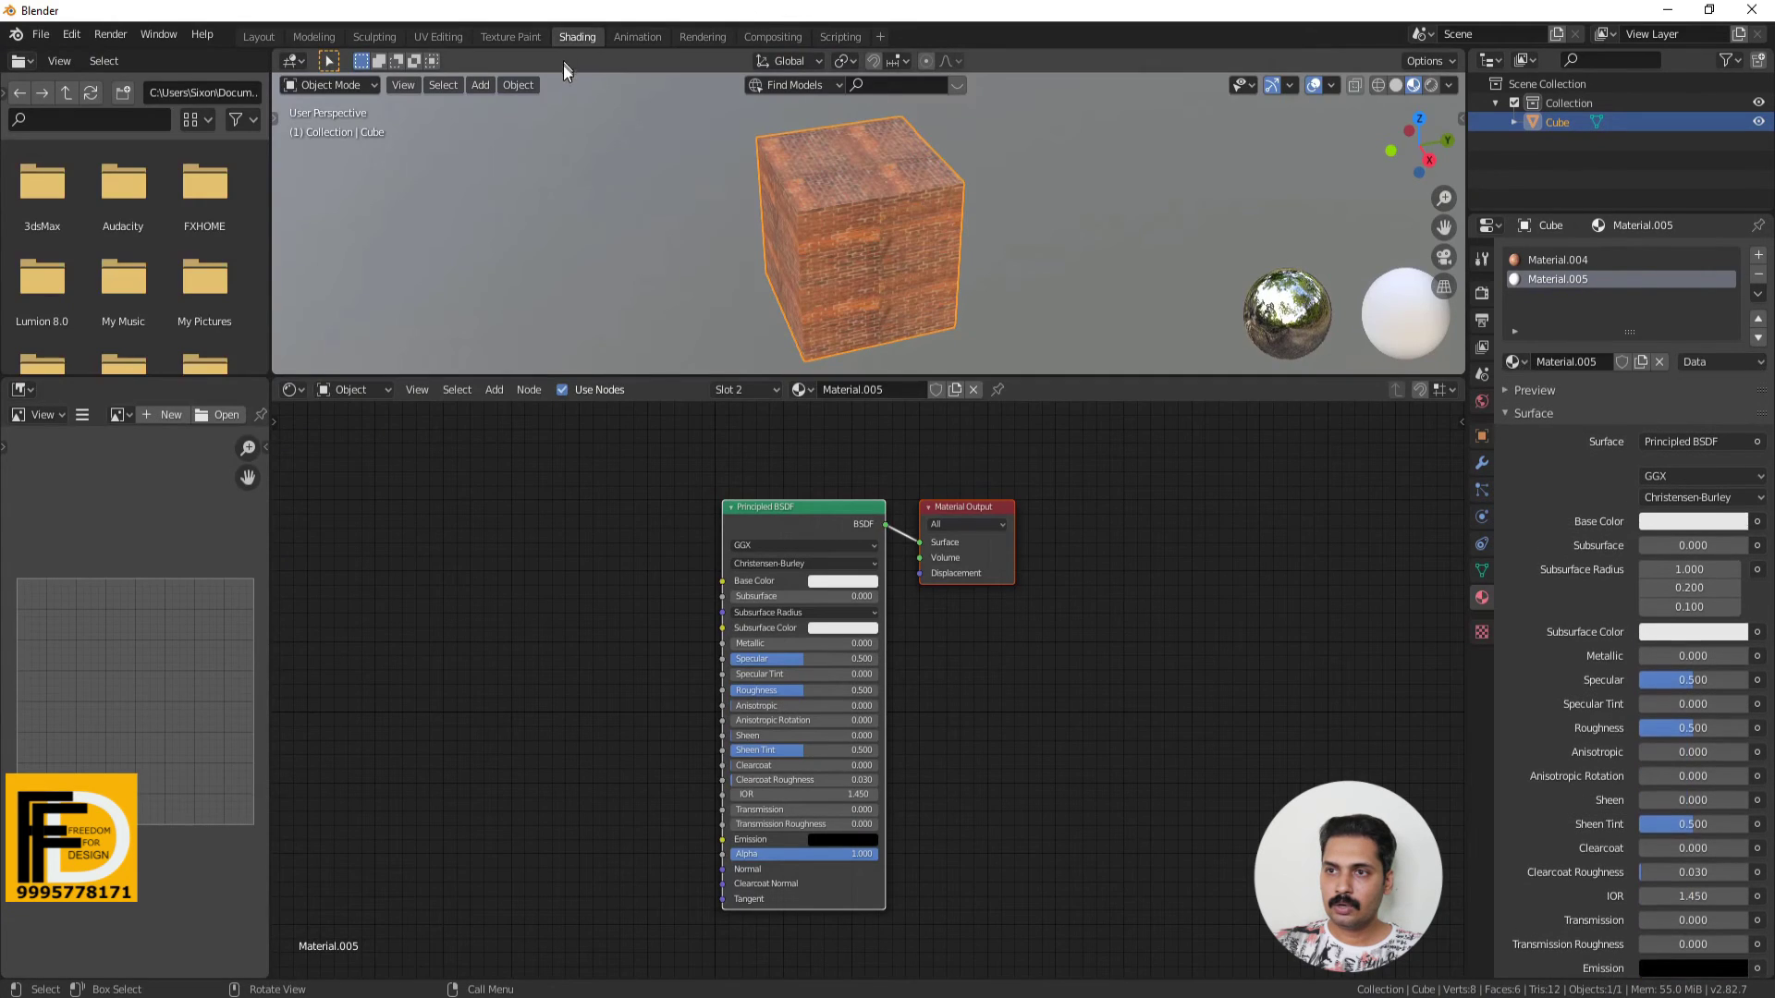
key(alt+Tab)
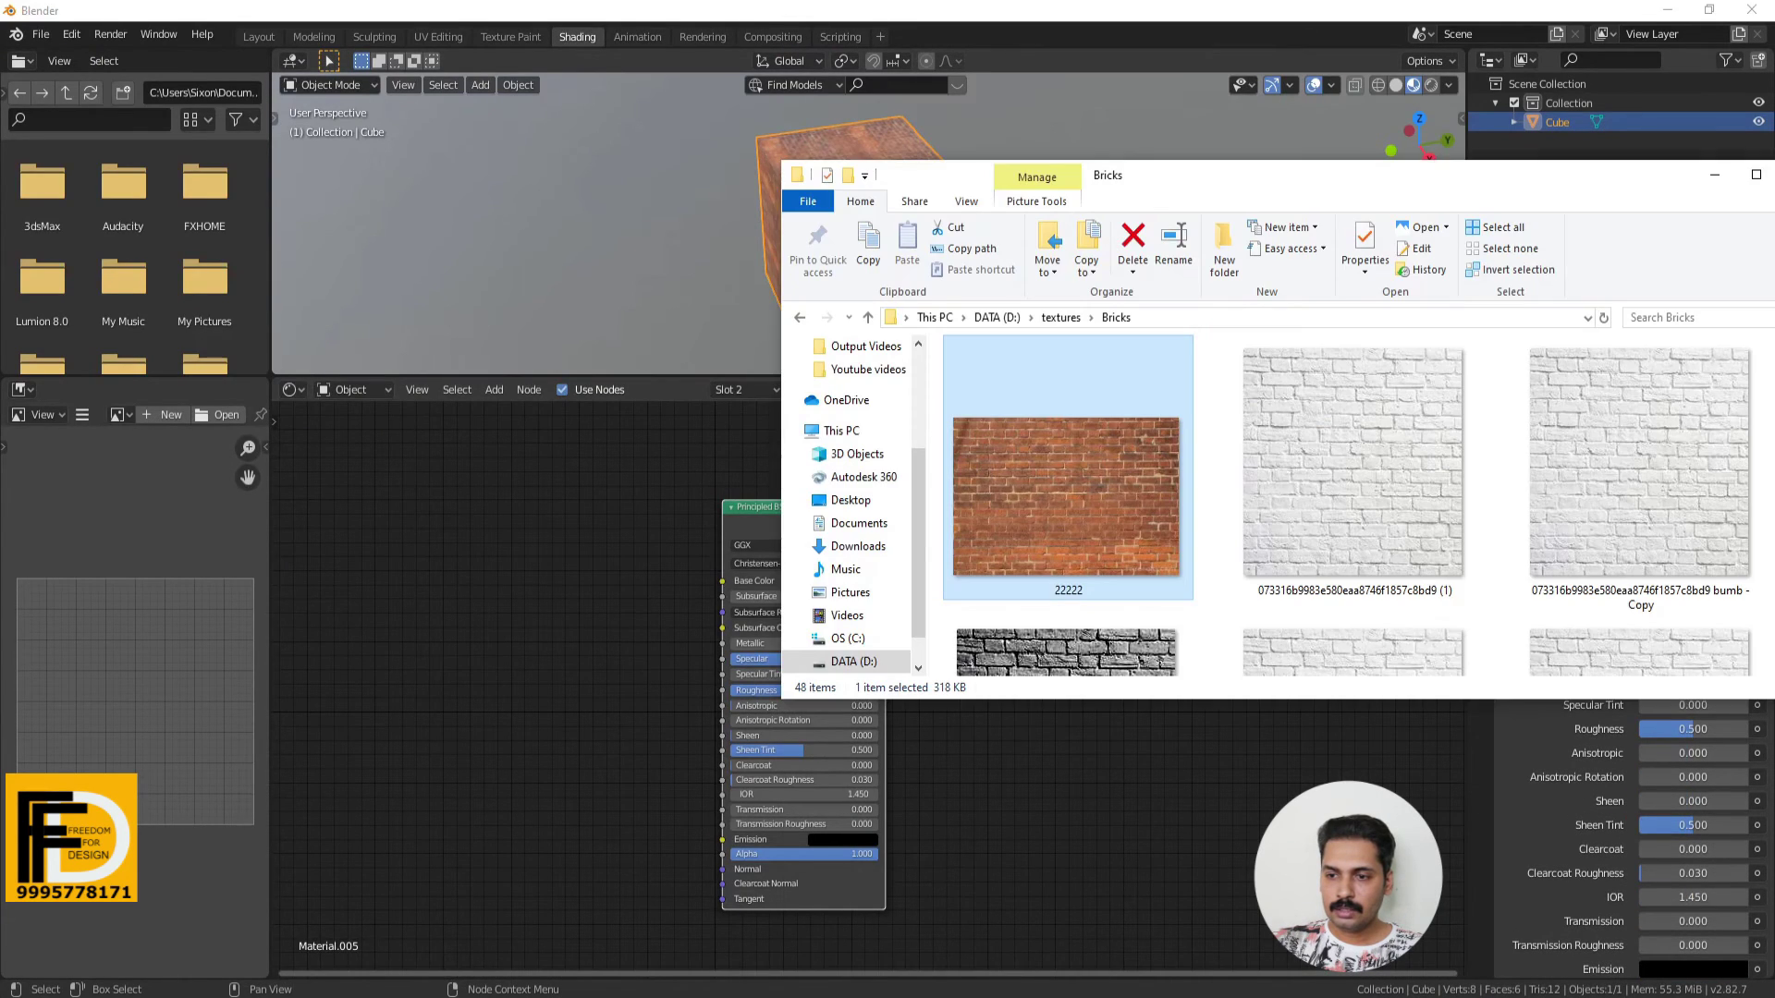
scroll(1261, 516, down, 3)
scroll(1261, 516, down, 2)
scroll(1258, 514, up, 2)
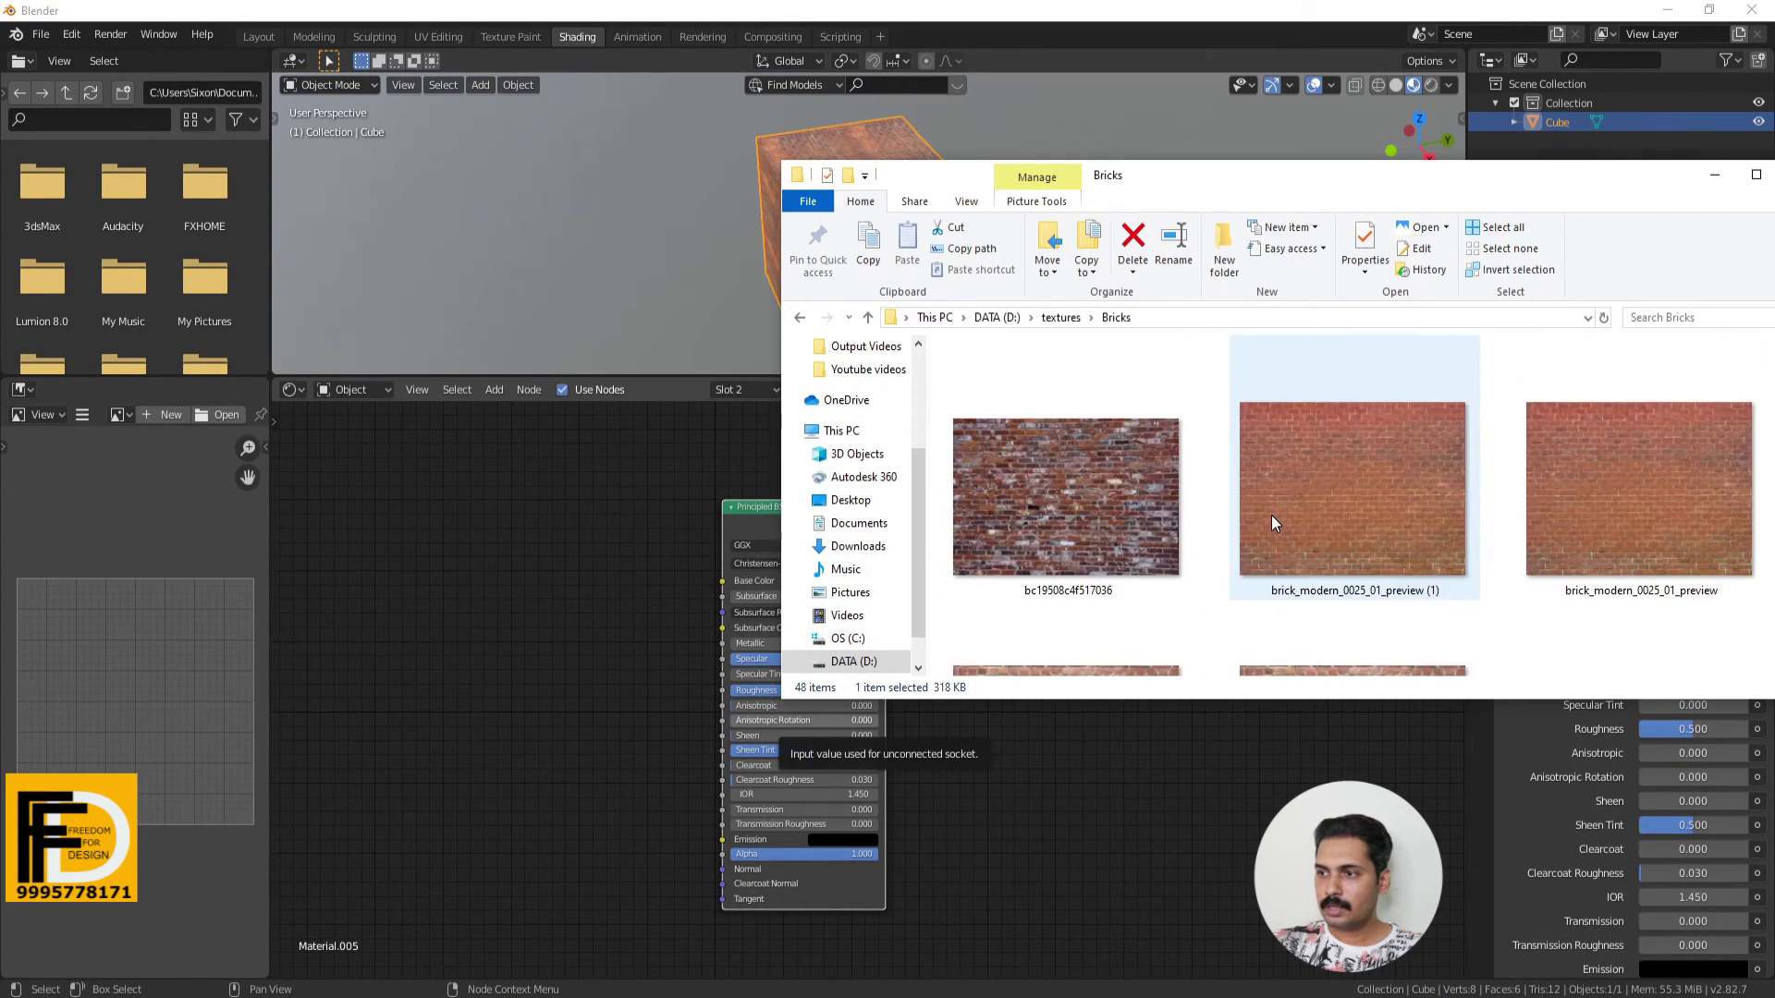
click(1107, 497)
scroll(1057, 530, down, 2)
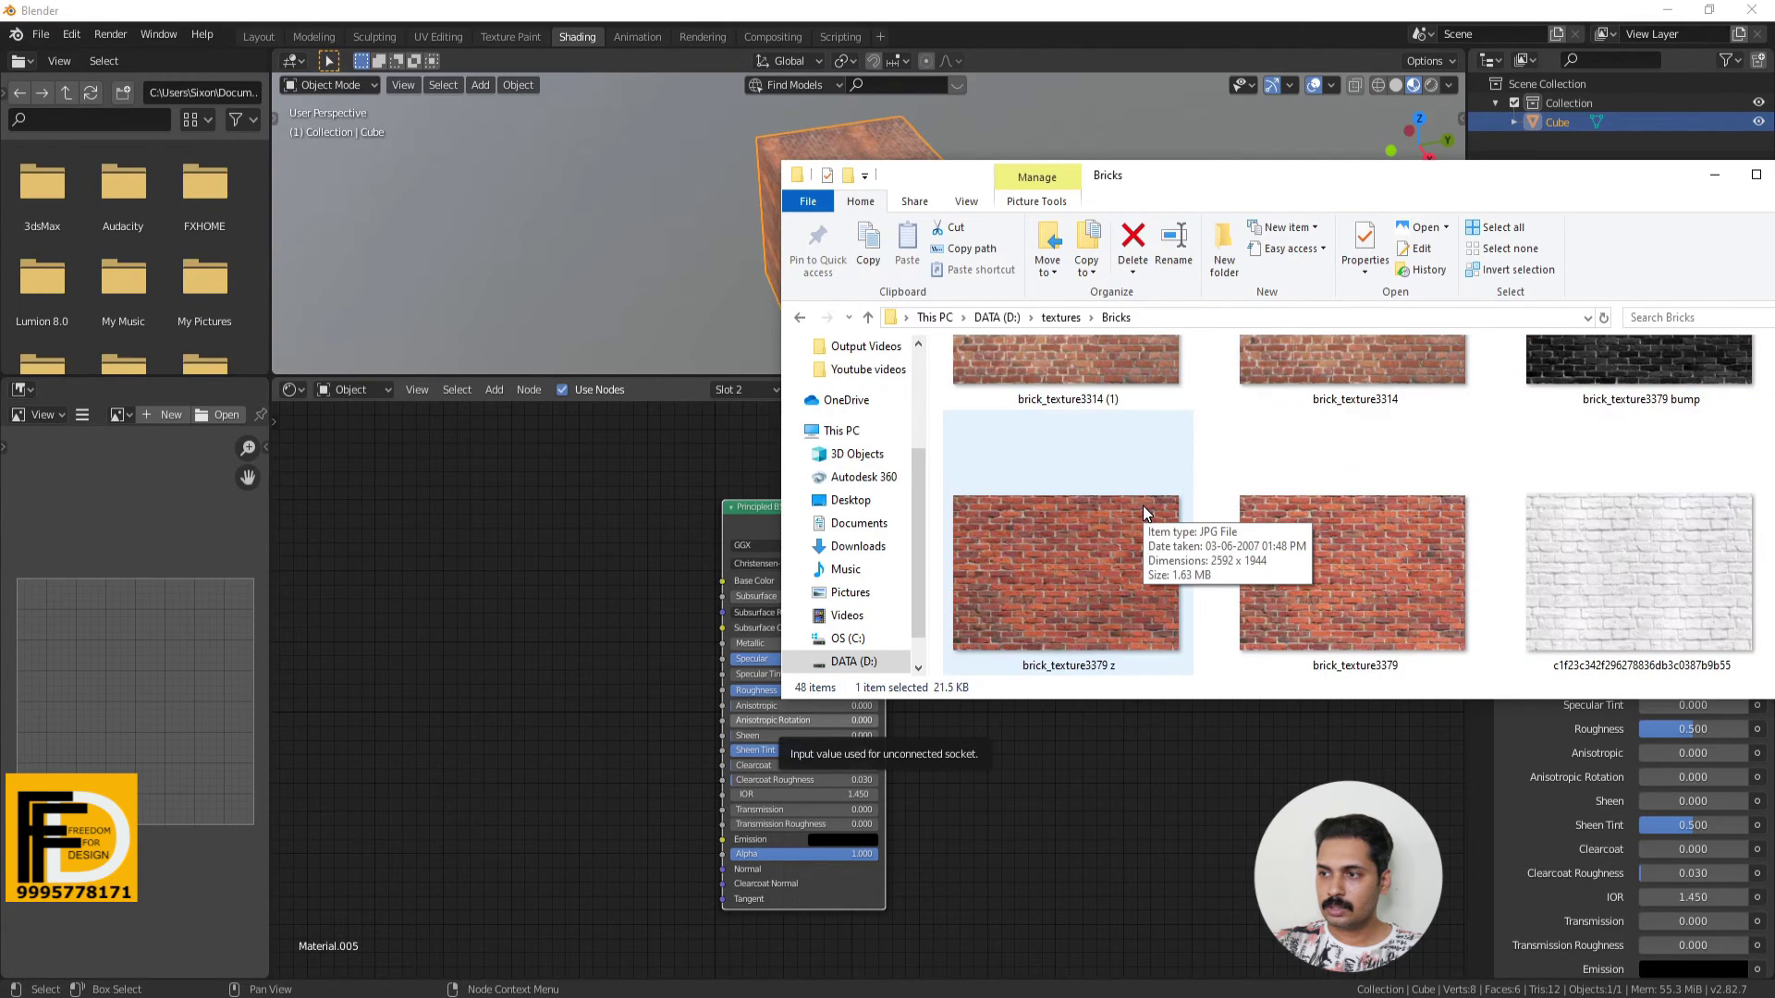
click(1591, 375)
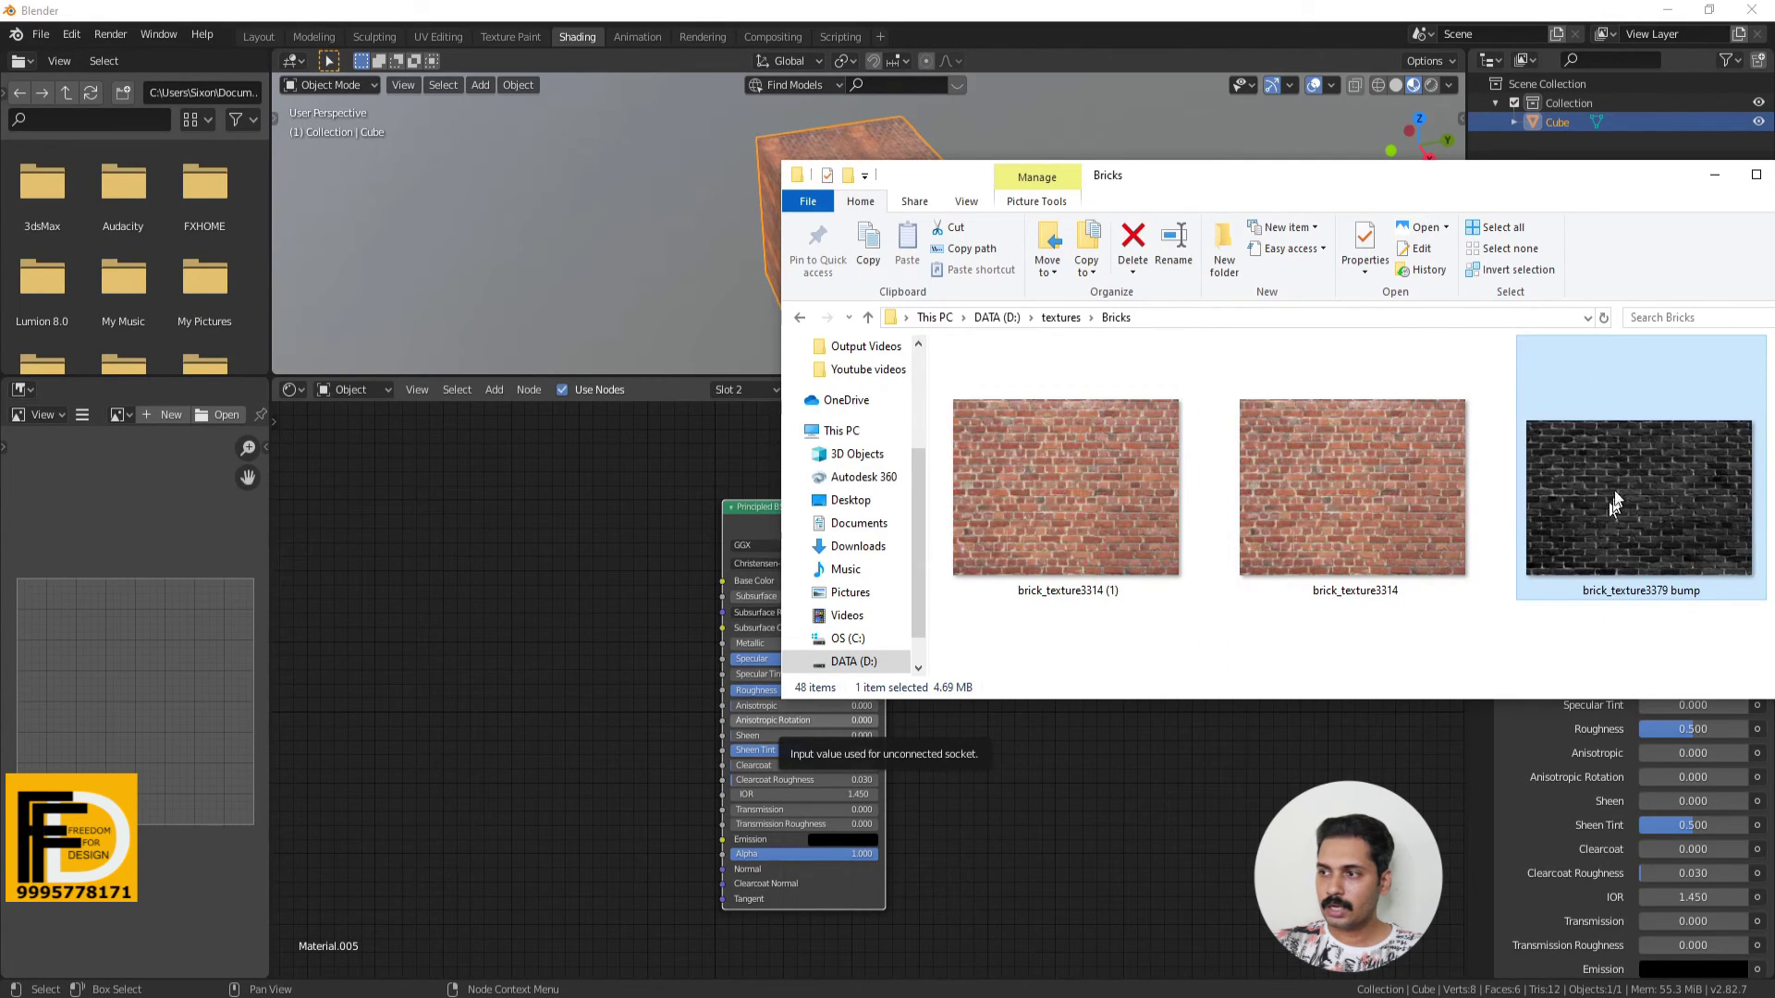
drag(1614, 504, 723, 629)
drag(451, 559, 453, 561)
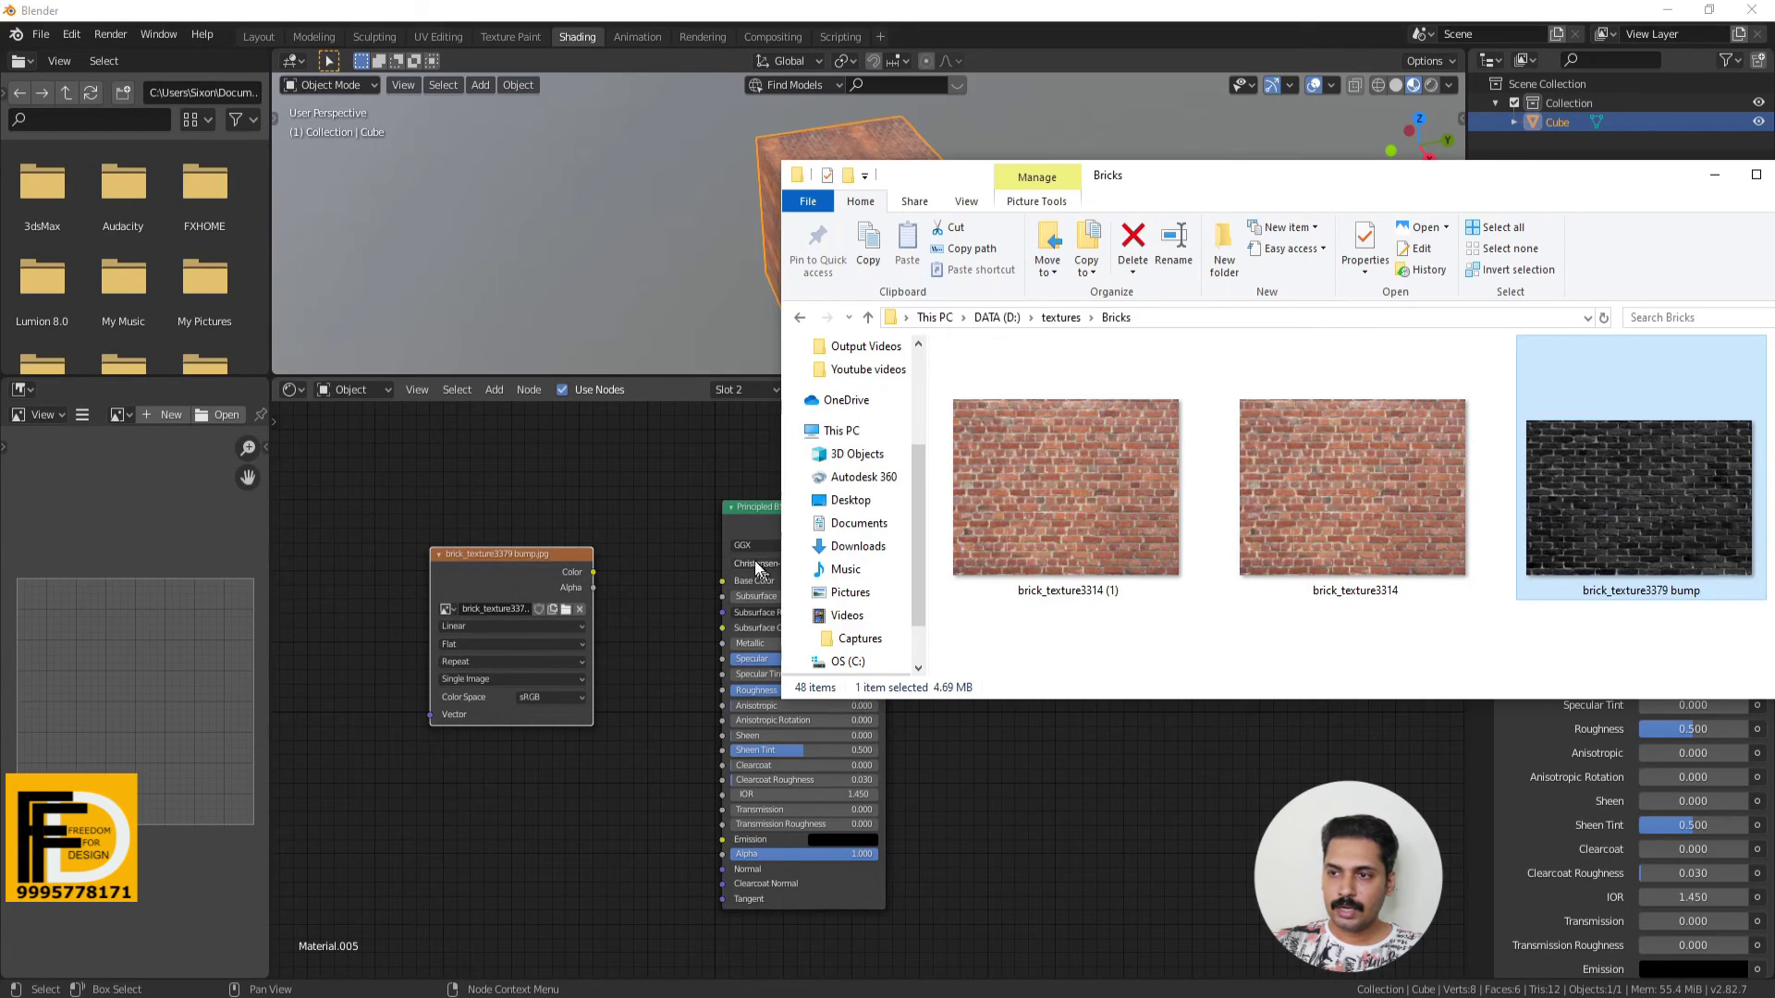
click(660, 487)
scroll(684, 550, up, 2)
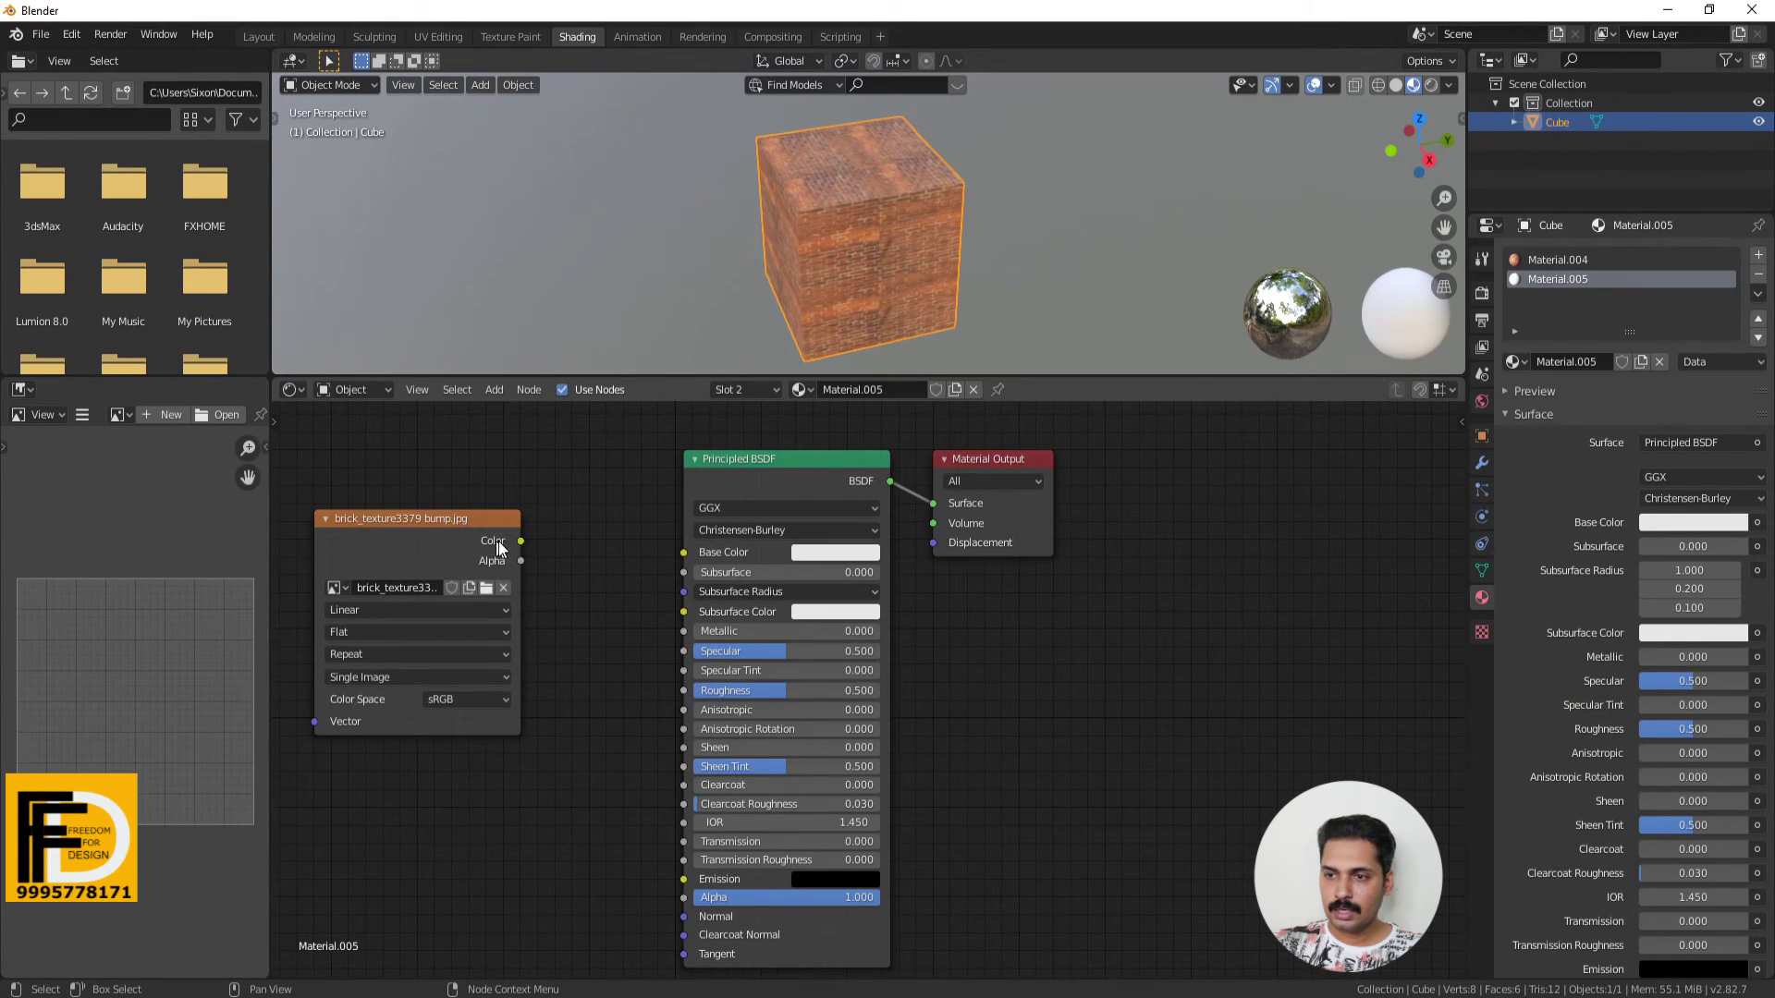
Connect the brick_texture3379 image's Color to Material.005's Base Color.
drag(521, 541, 700, 575)
scroll(1169, 695, down, 1)
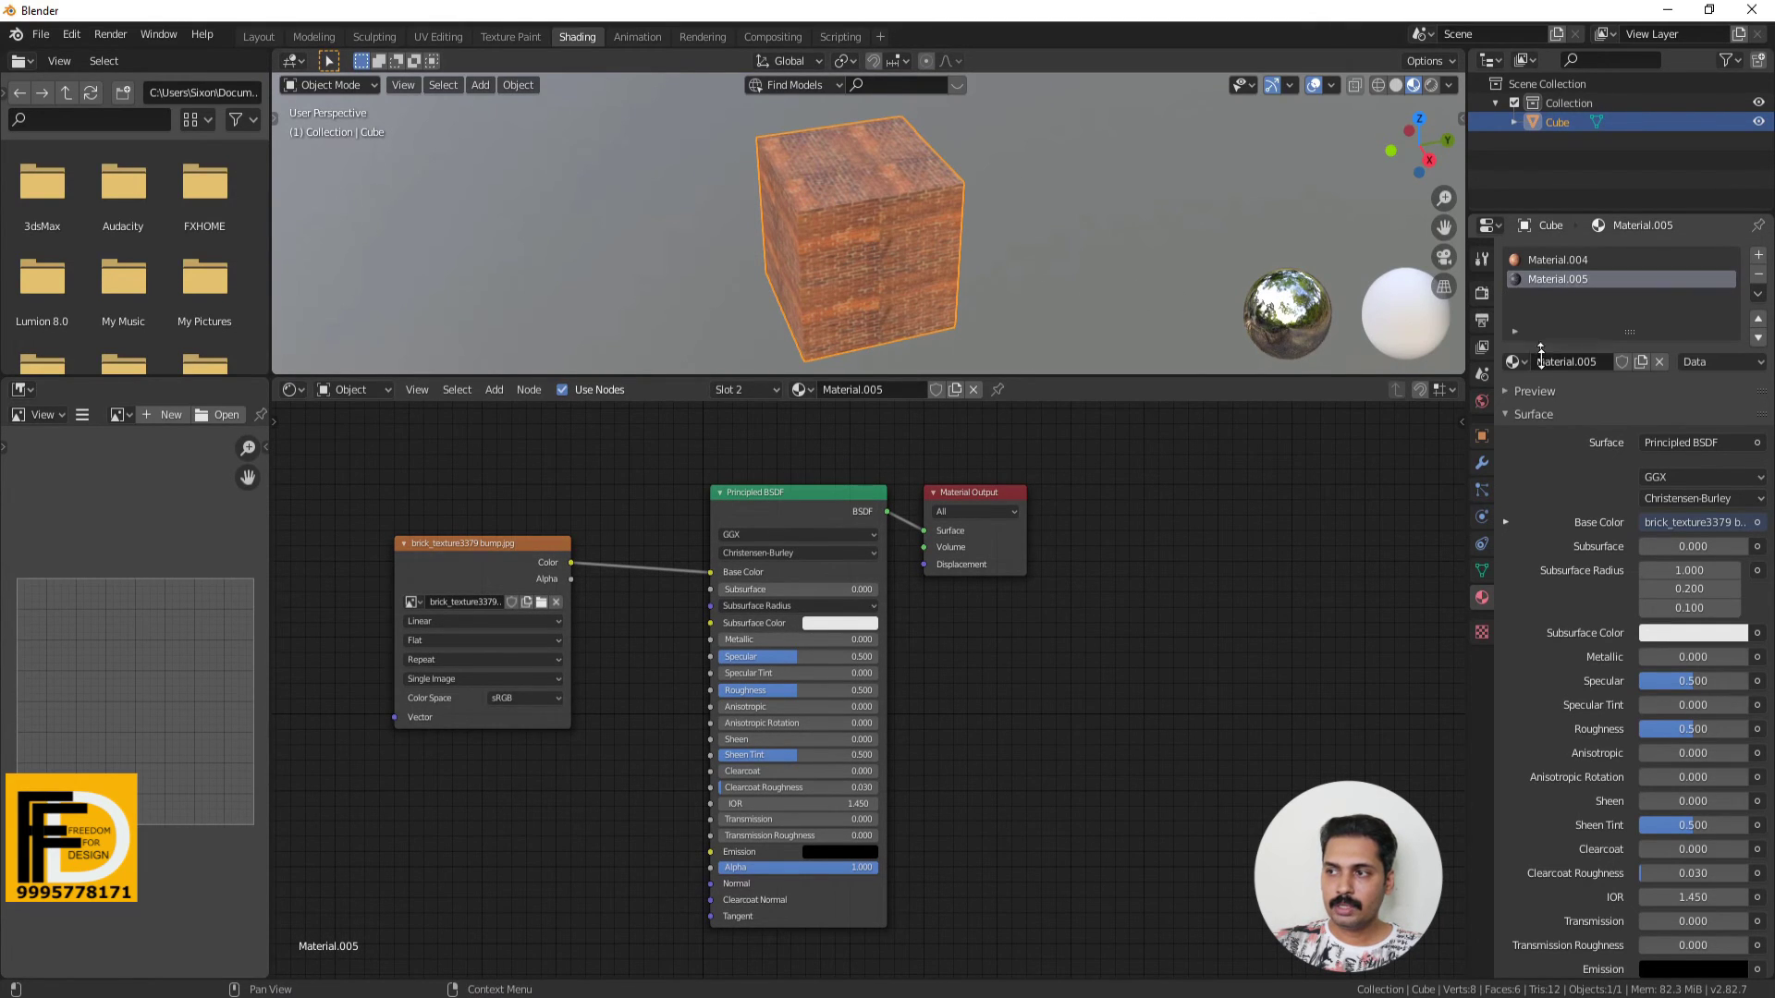
click(1512, 396)
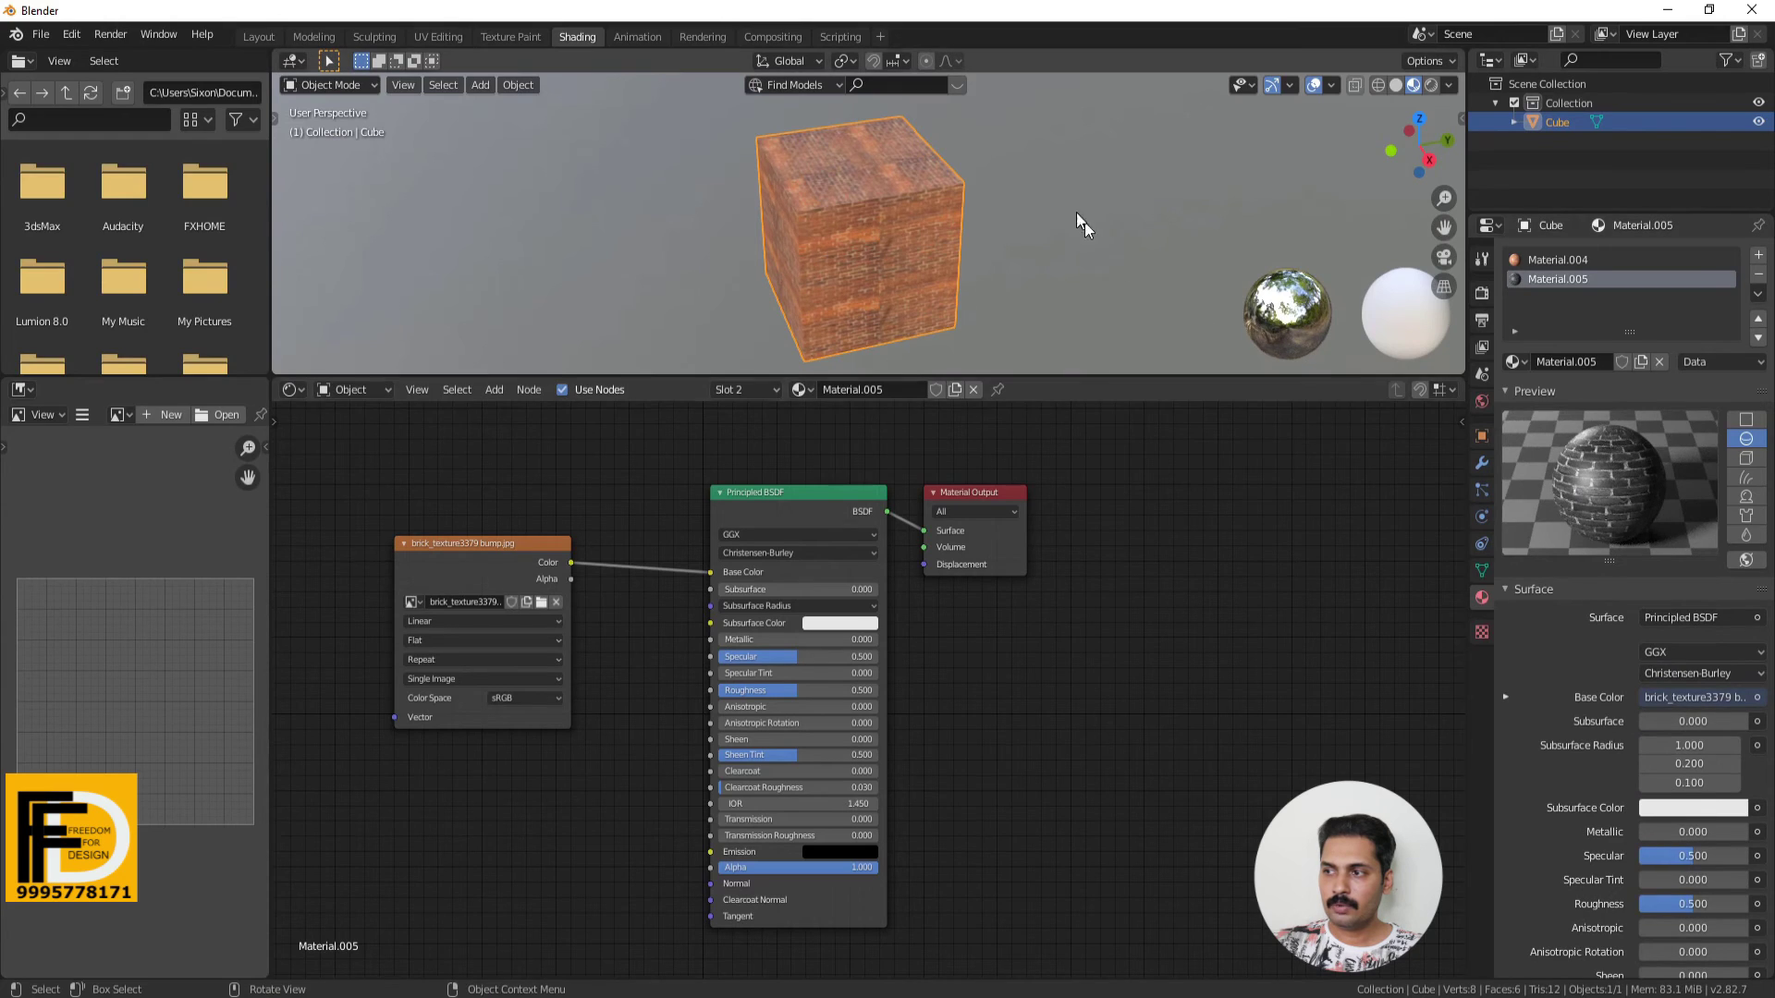
middle_drag(1076, 212, 891, 174)
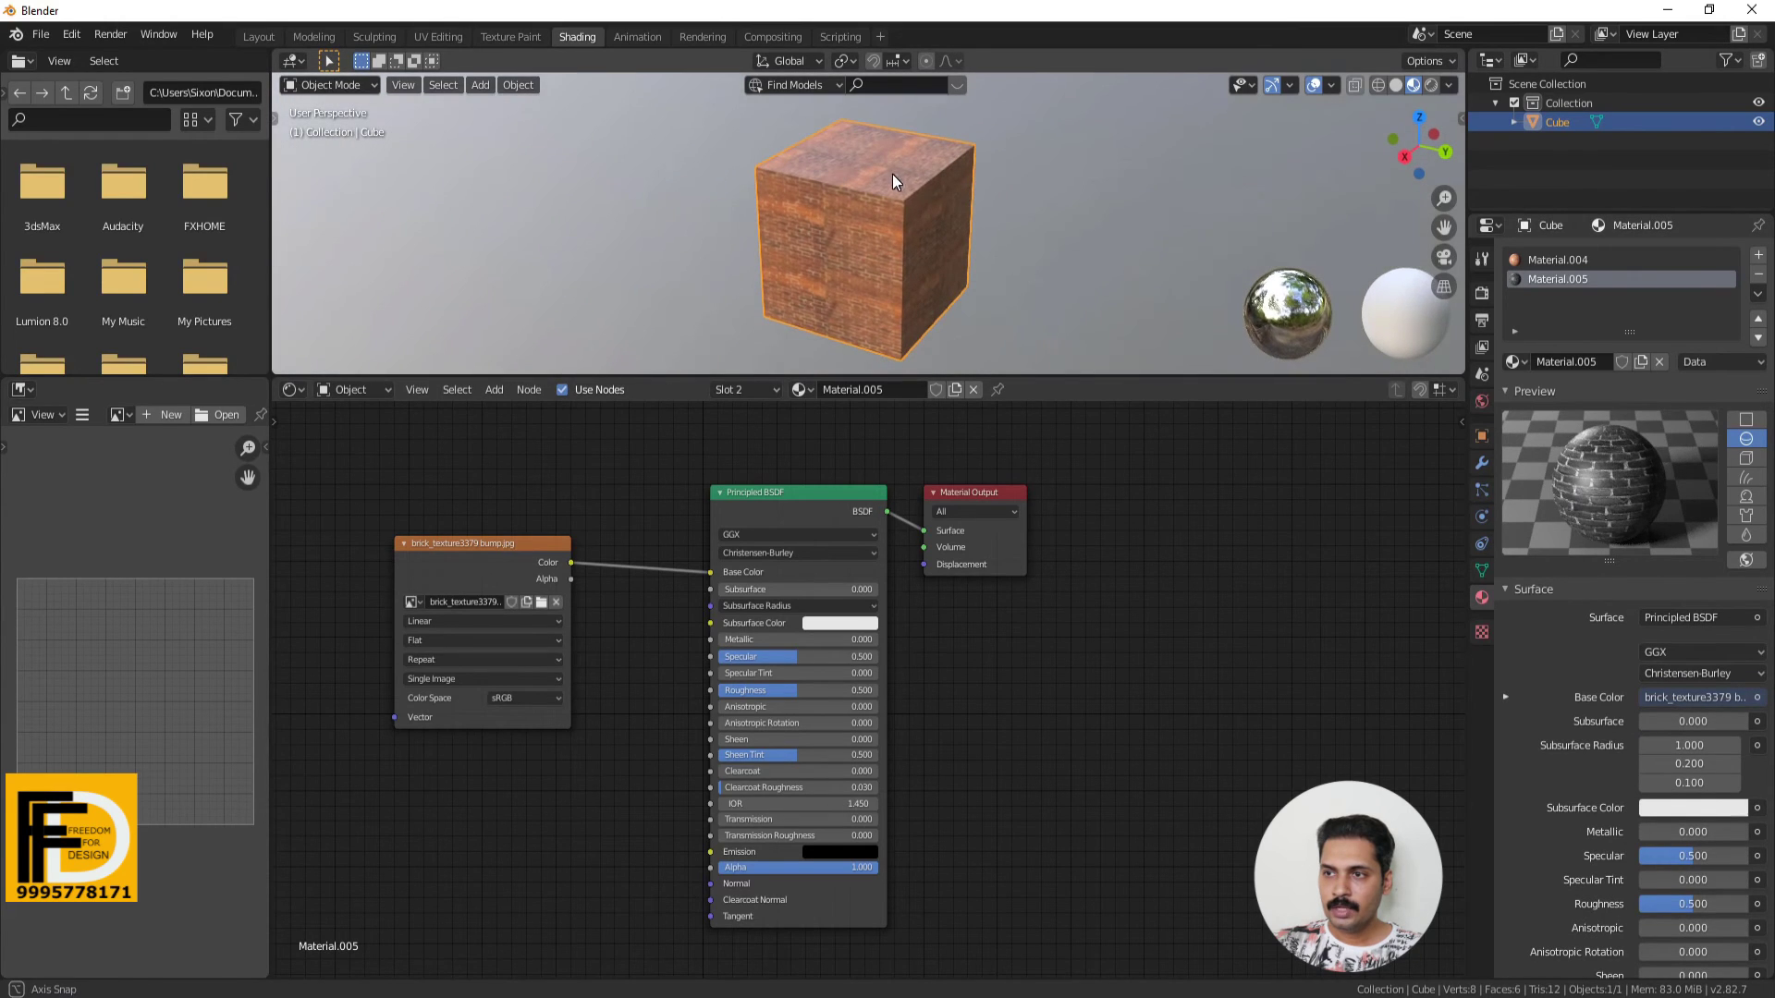
In Edit Mode, assign Material.005 to two selected cube faces.
key(Tab)
click(874, 275)
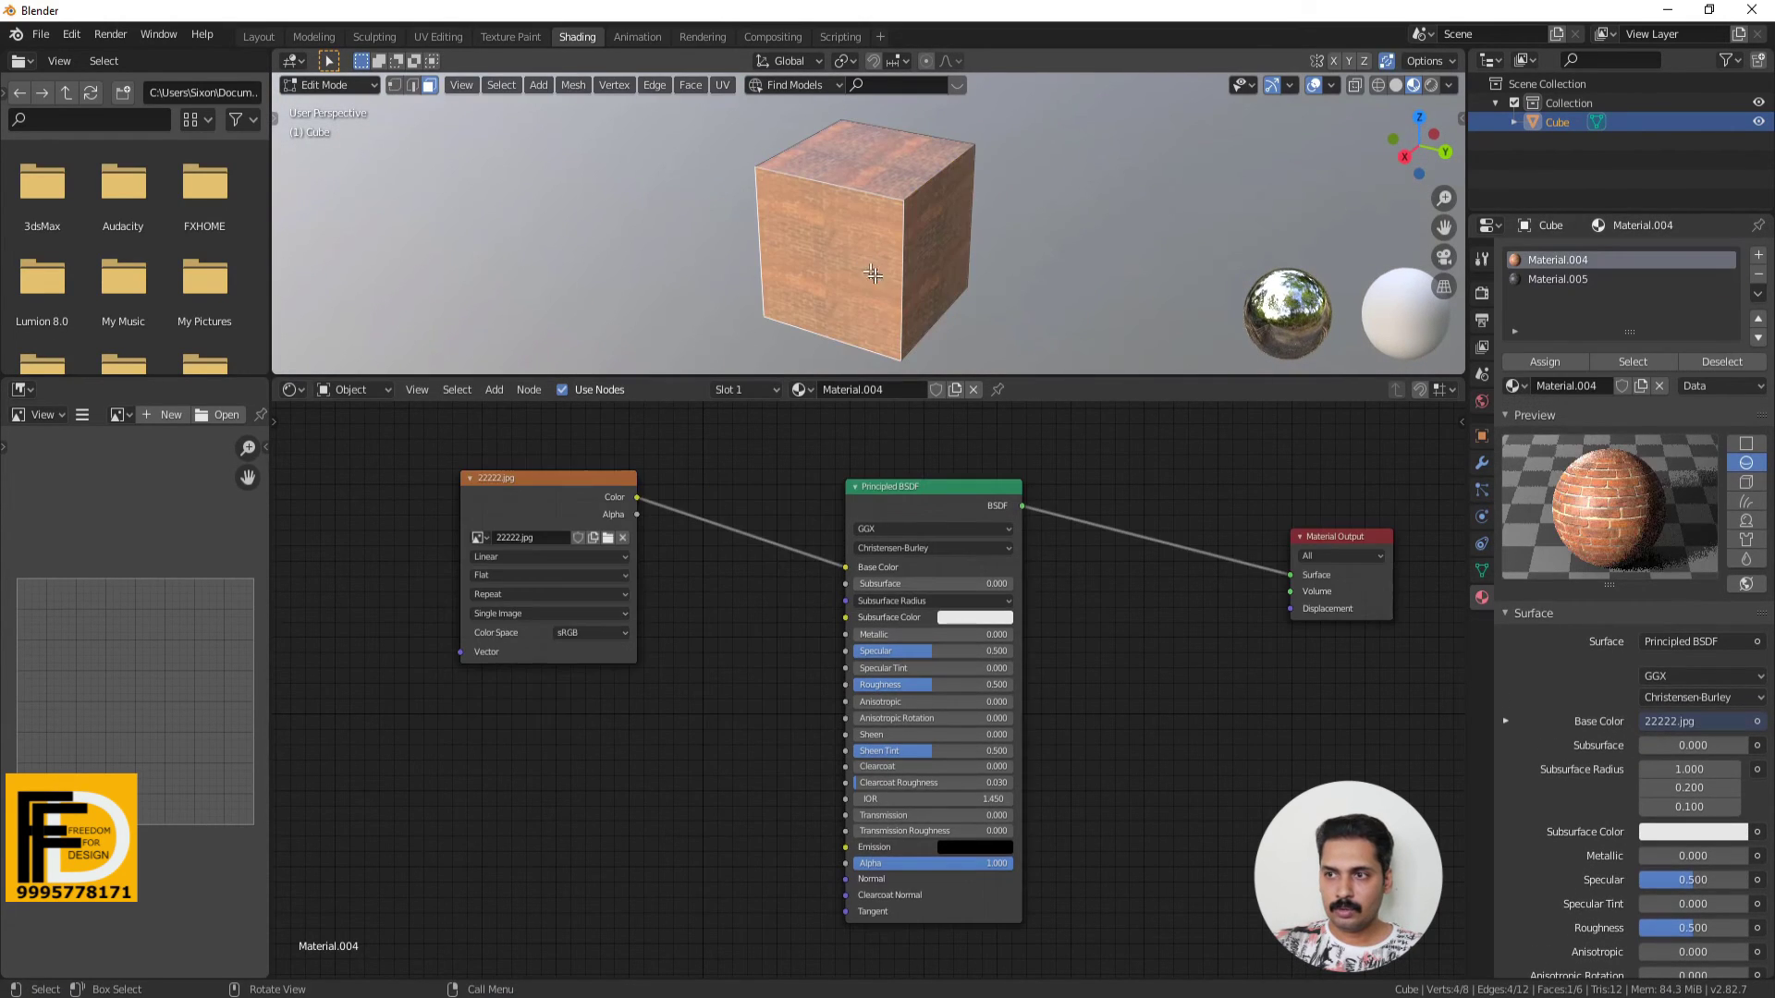
shift+click(924, 246)
click(1572, 283)
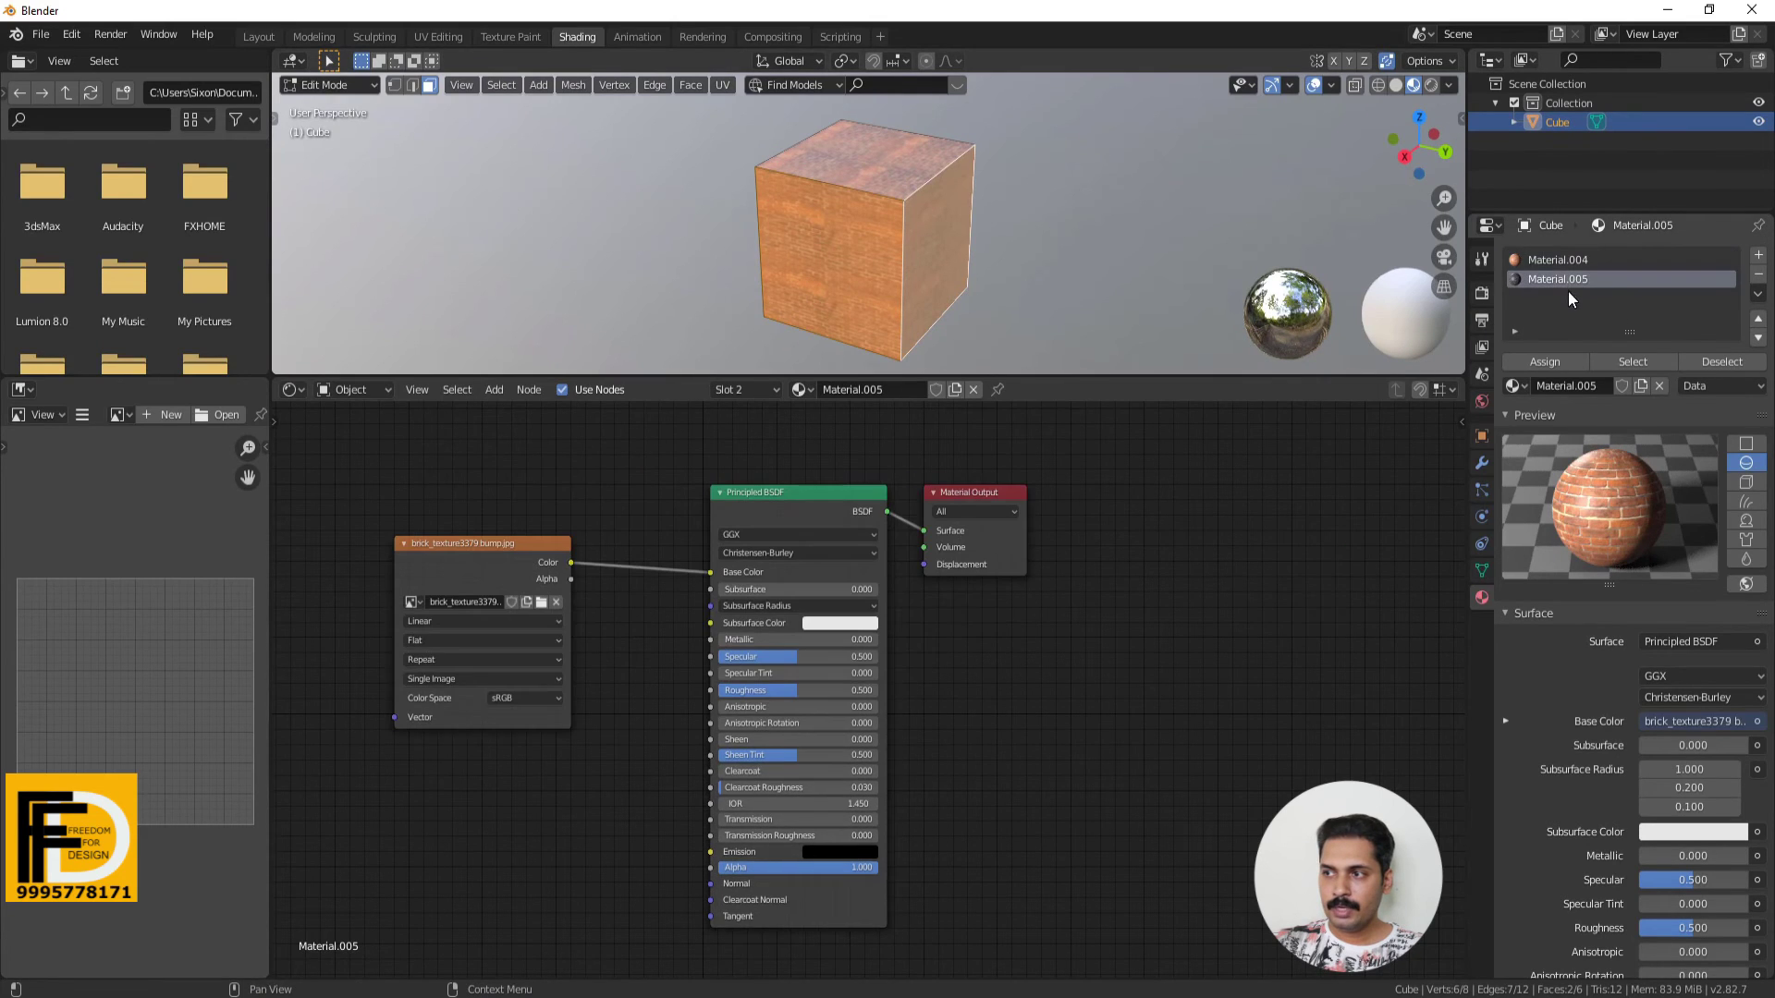
click(1543, 361)
scroll(857, 218, up, 4)
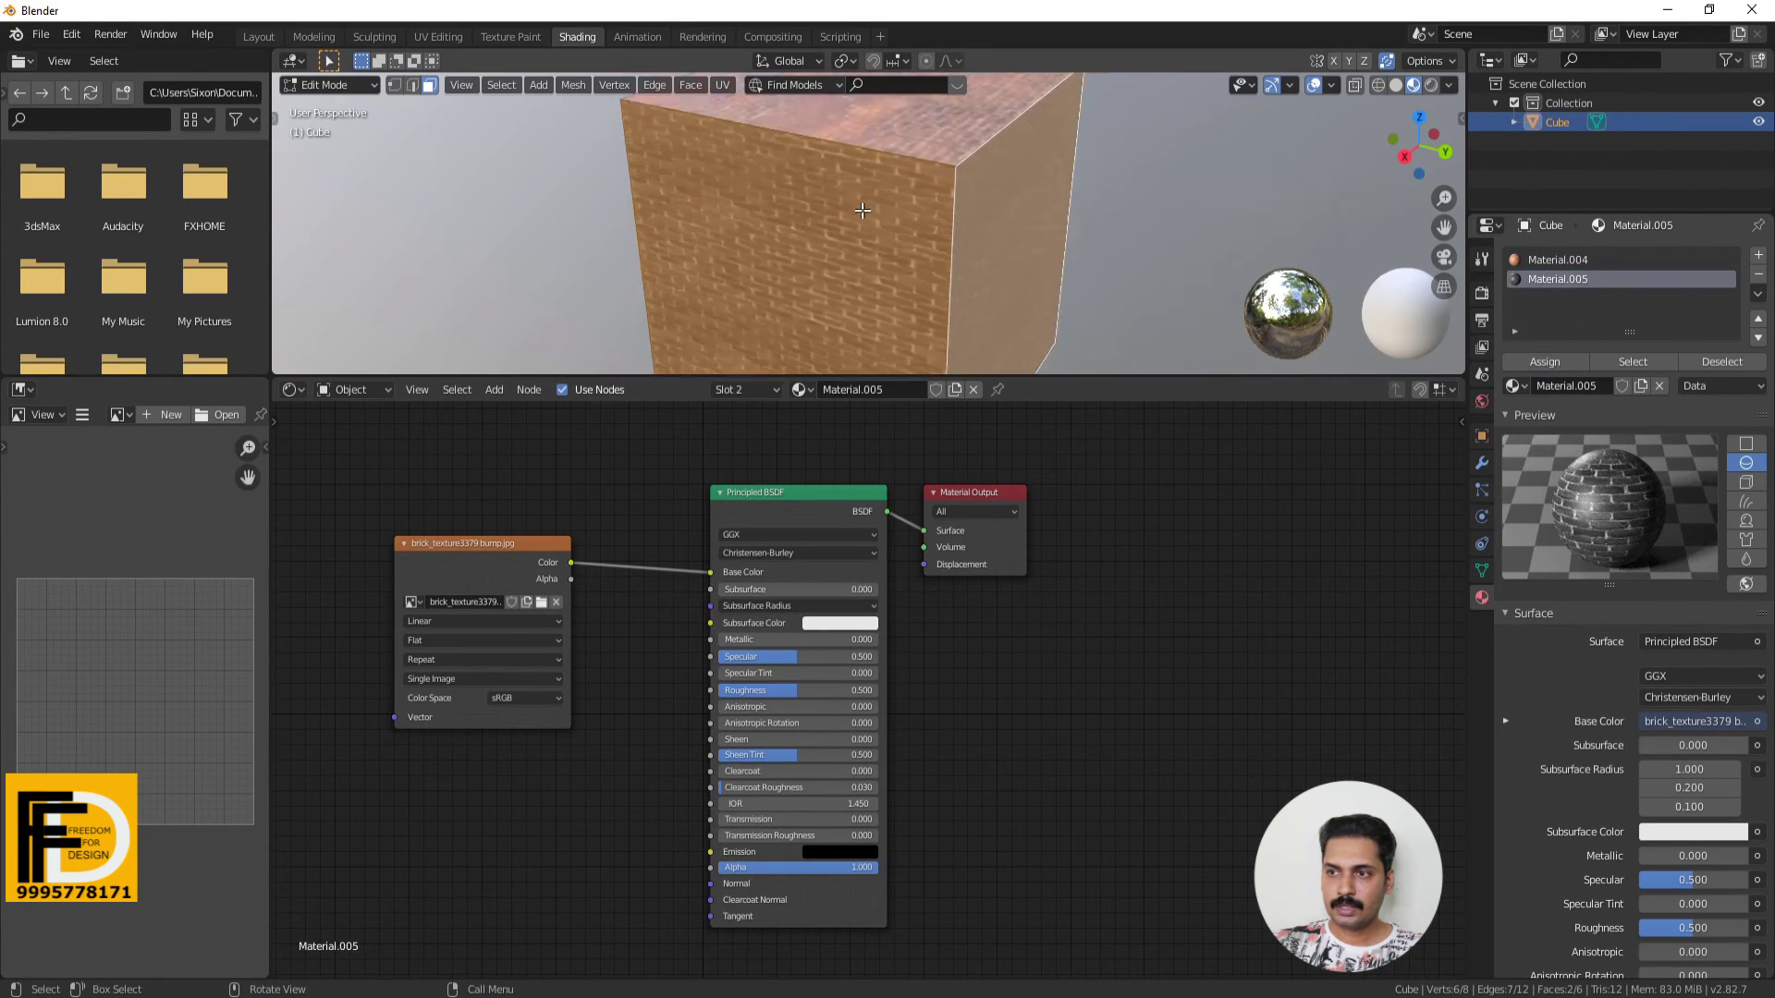
mouse_move(858, 222)
middle_down()
mouse_move(818, 246)
mouse_move(885, 250)
middle_up()
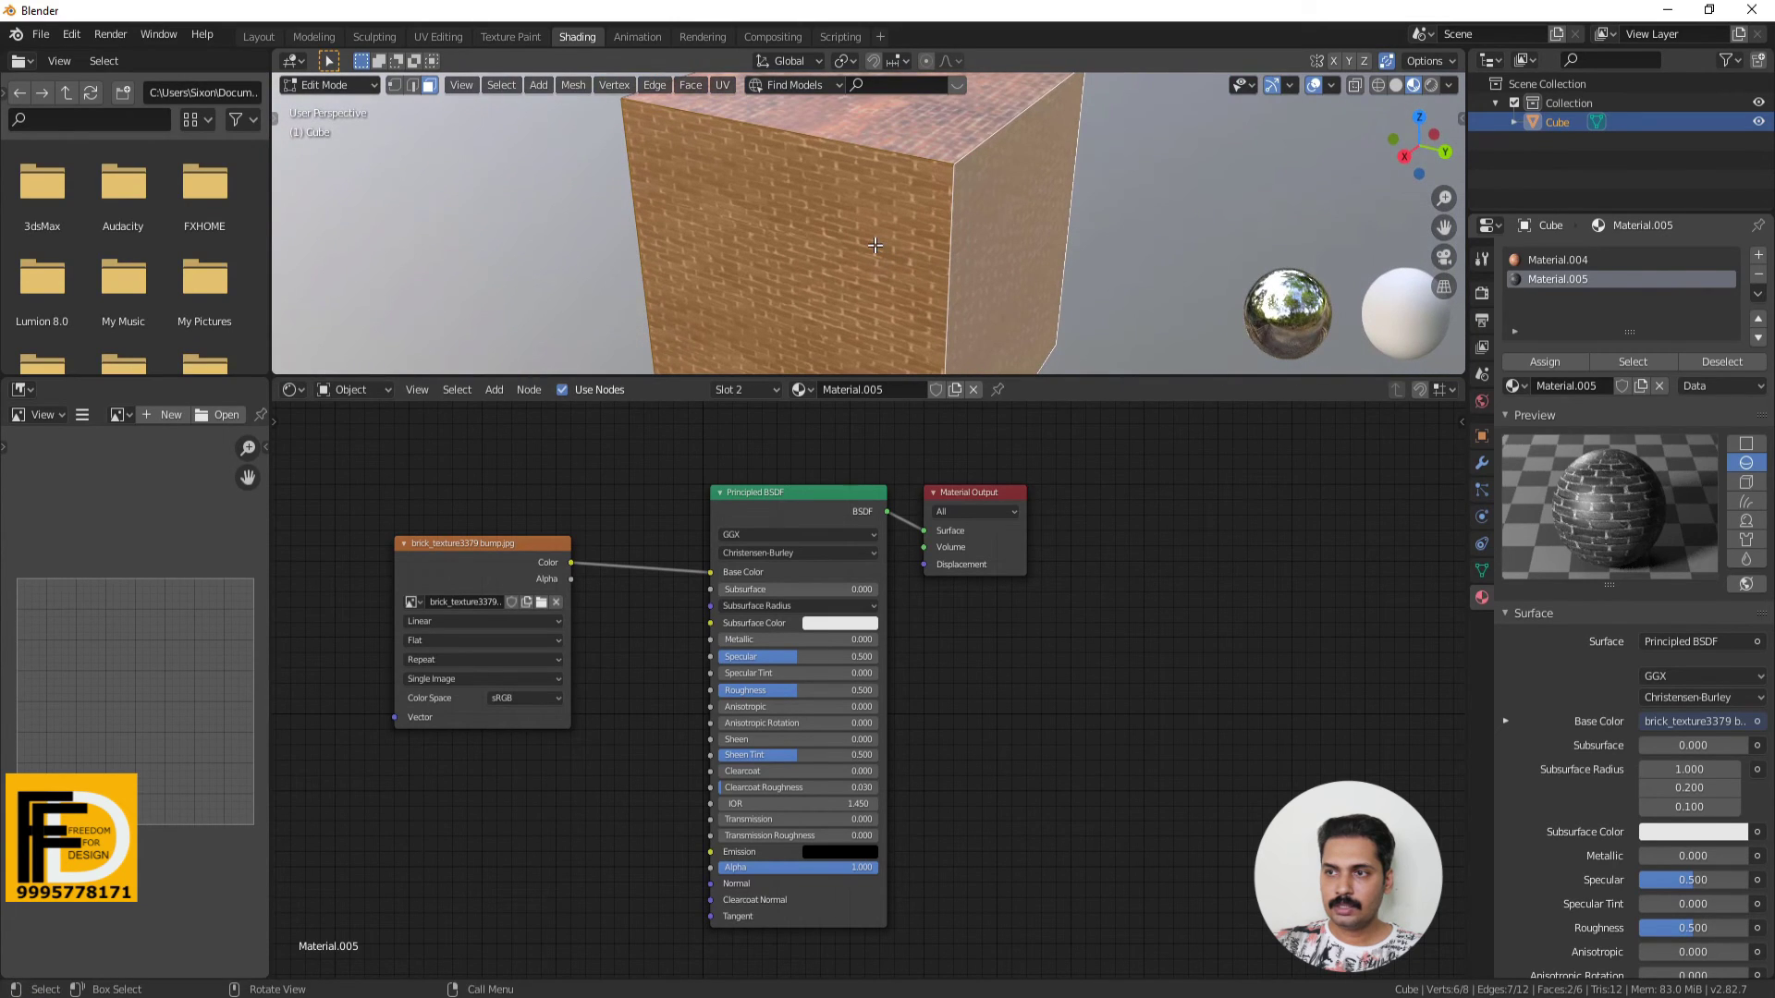
In the UV Editing workspace, select two of the cube's brick faces.
click(443, 36)
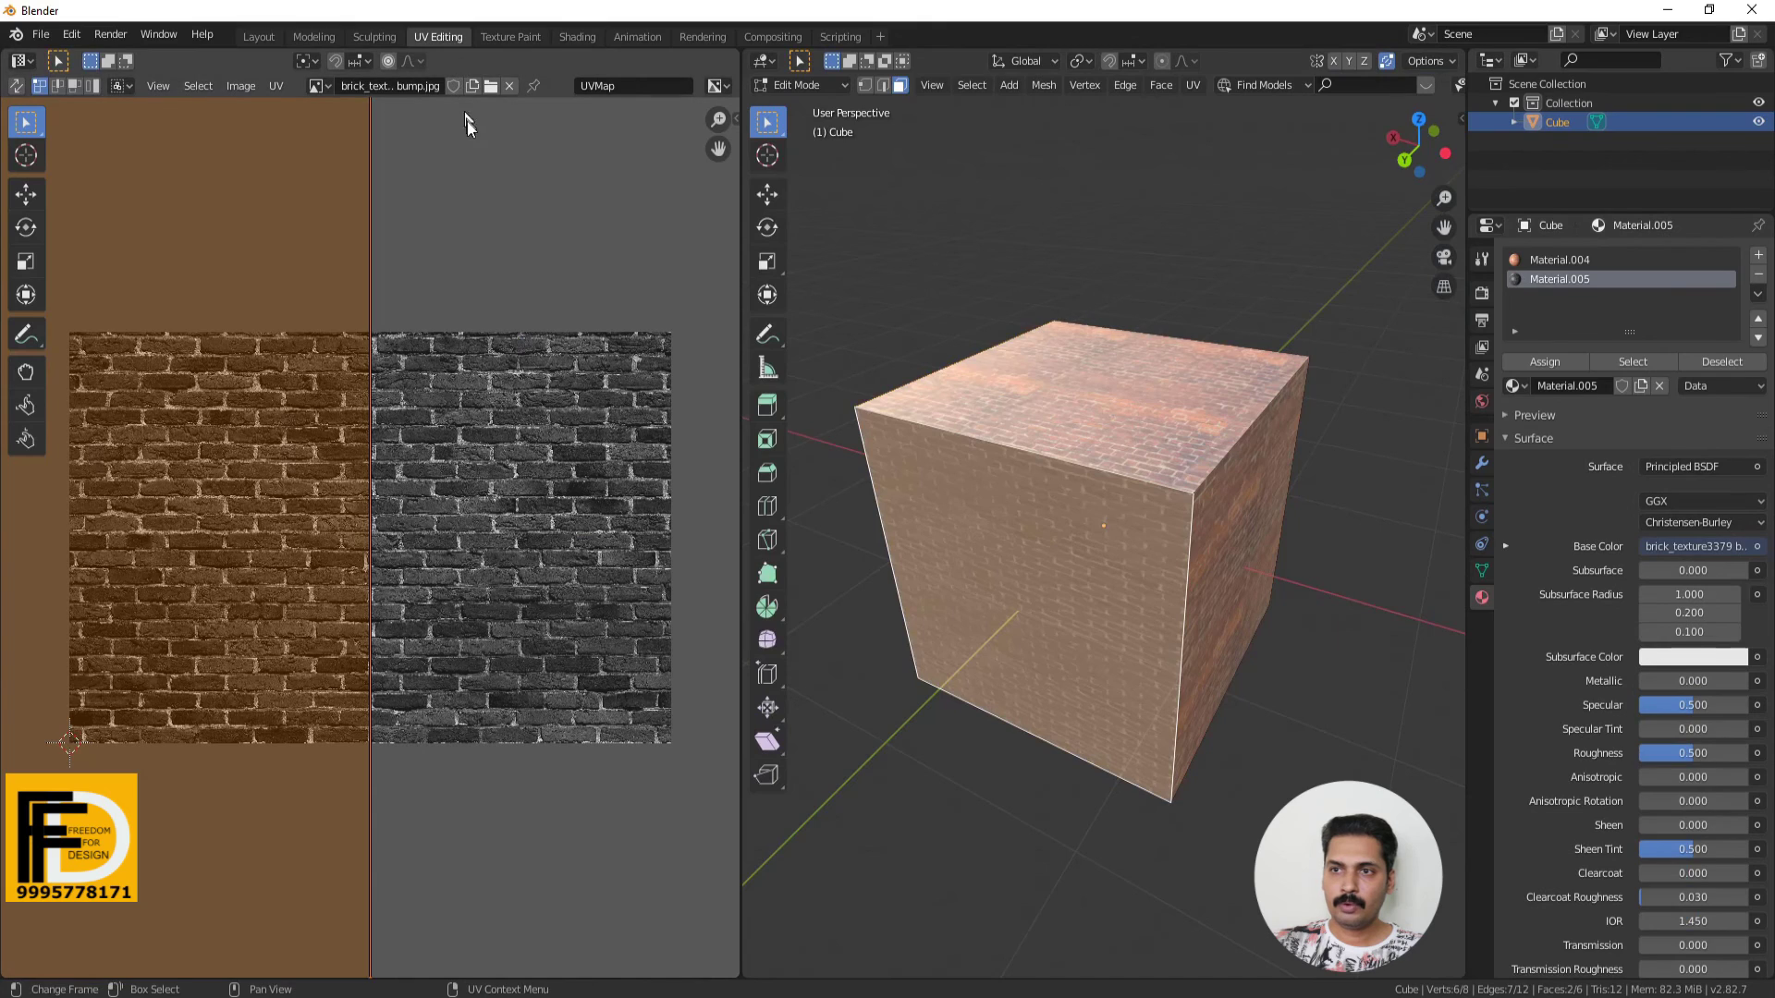
scroll(532, 307, down, 5)
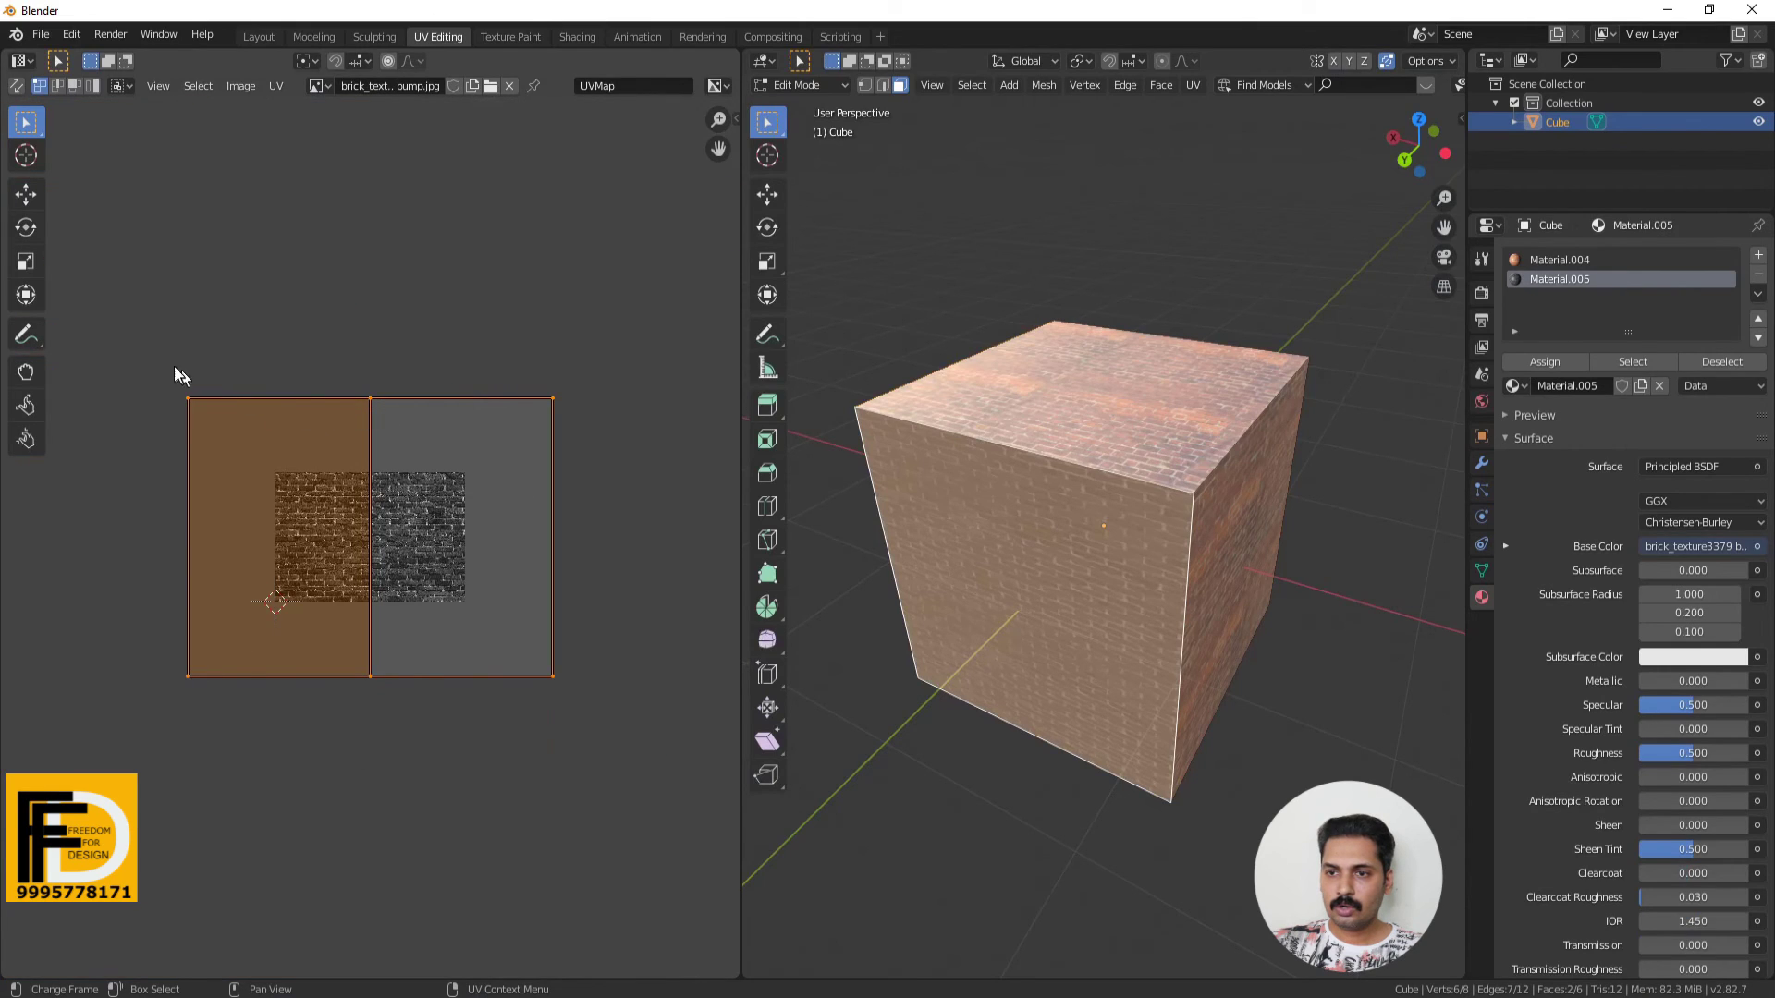
drag(158, 333, 594, 773)
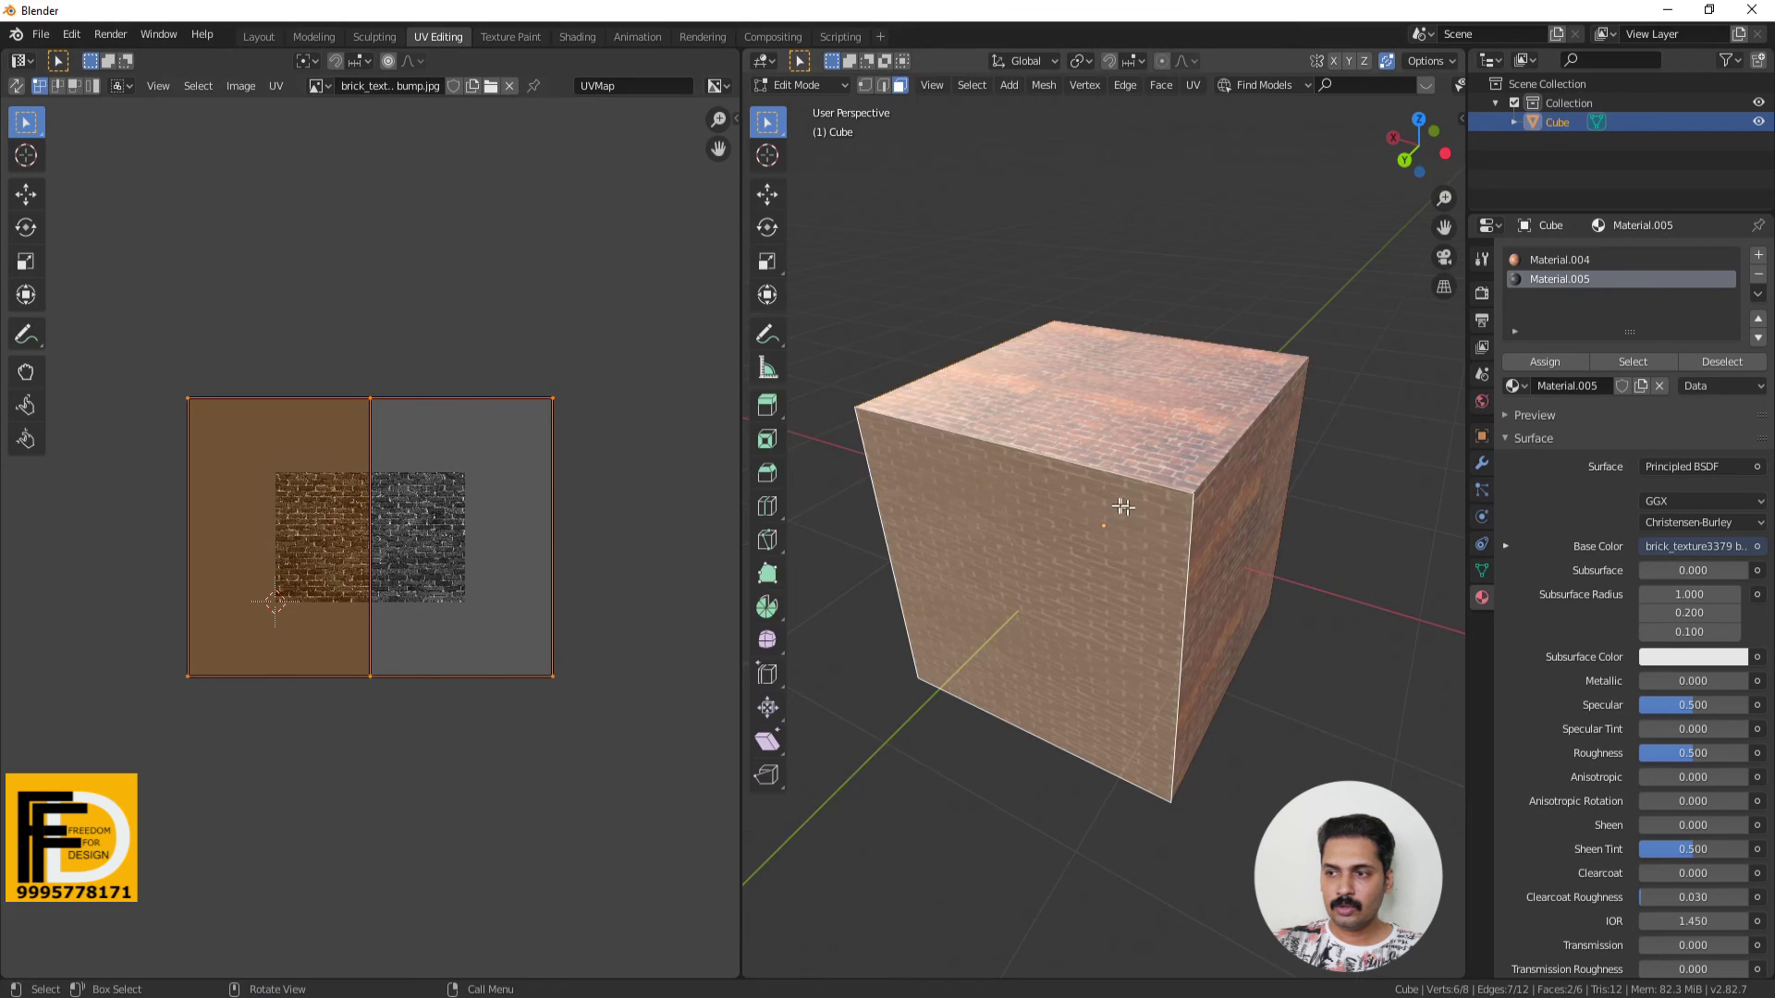
key(Tab)
key(Tab)
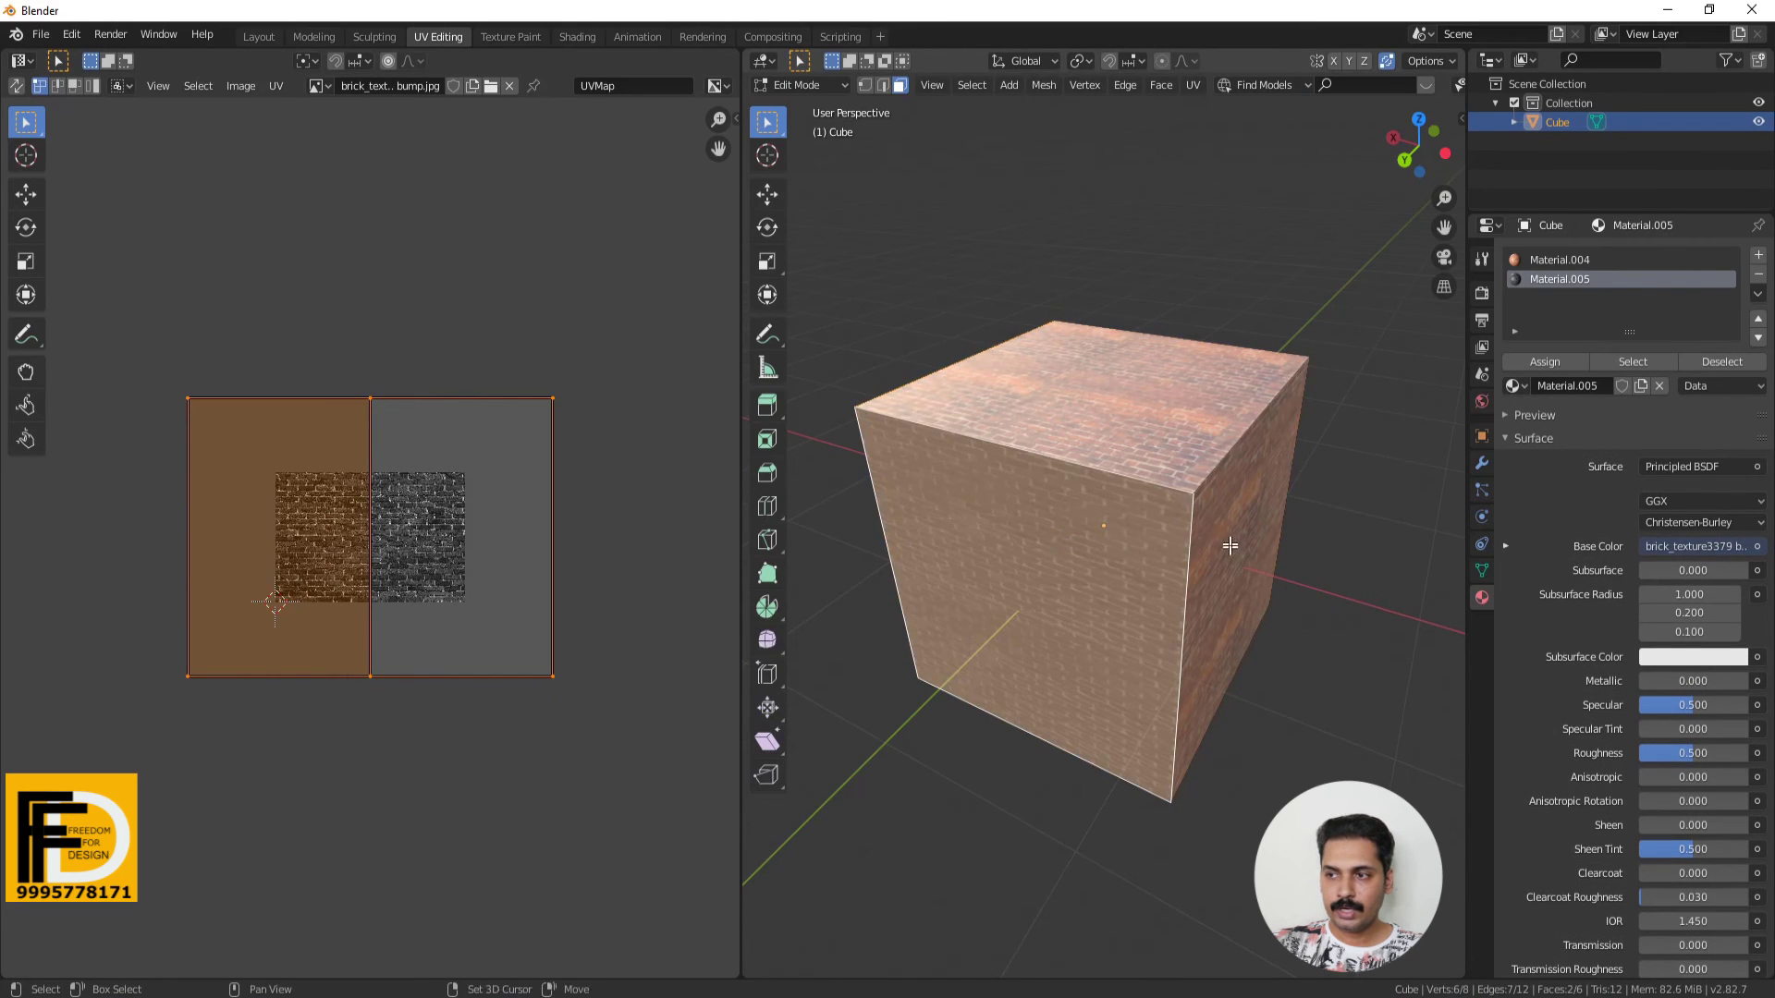
shift+click(1229, 545)
click(1104, 562)
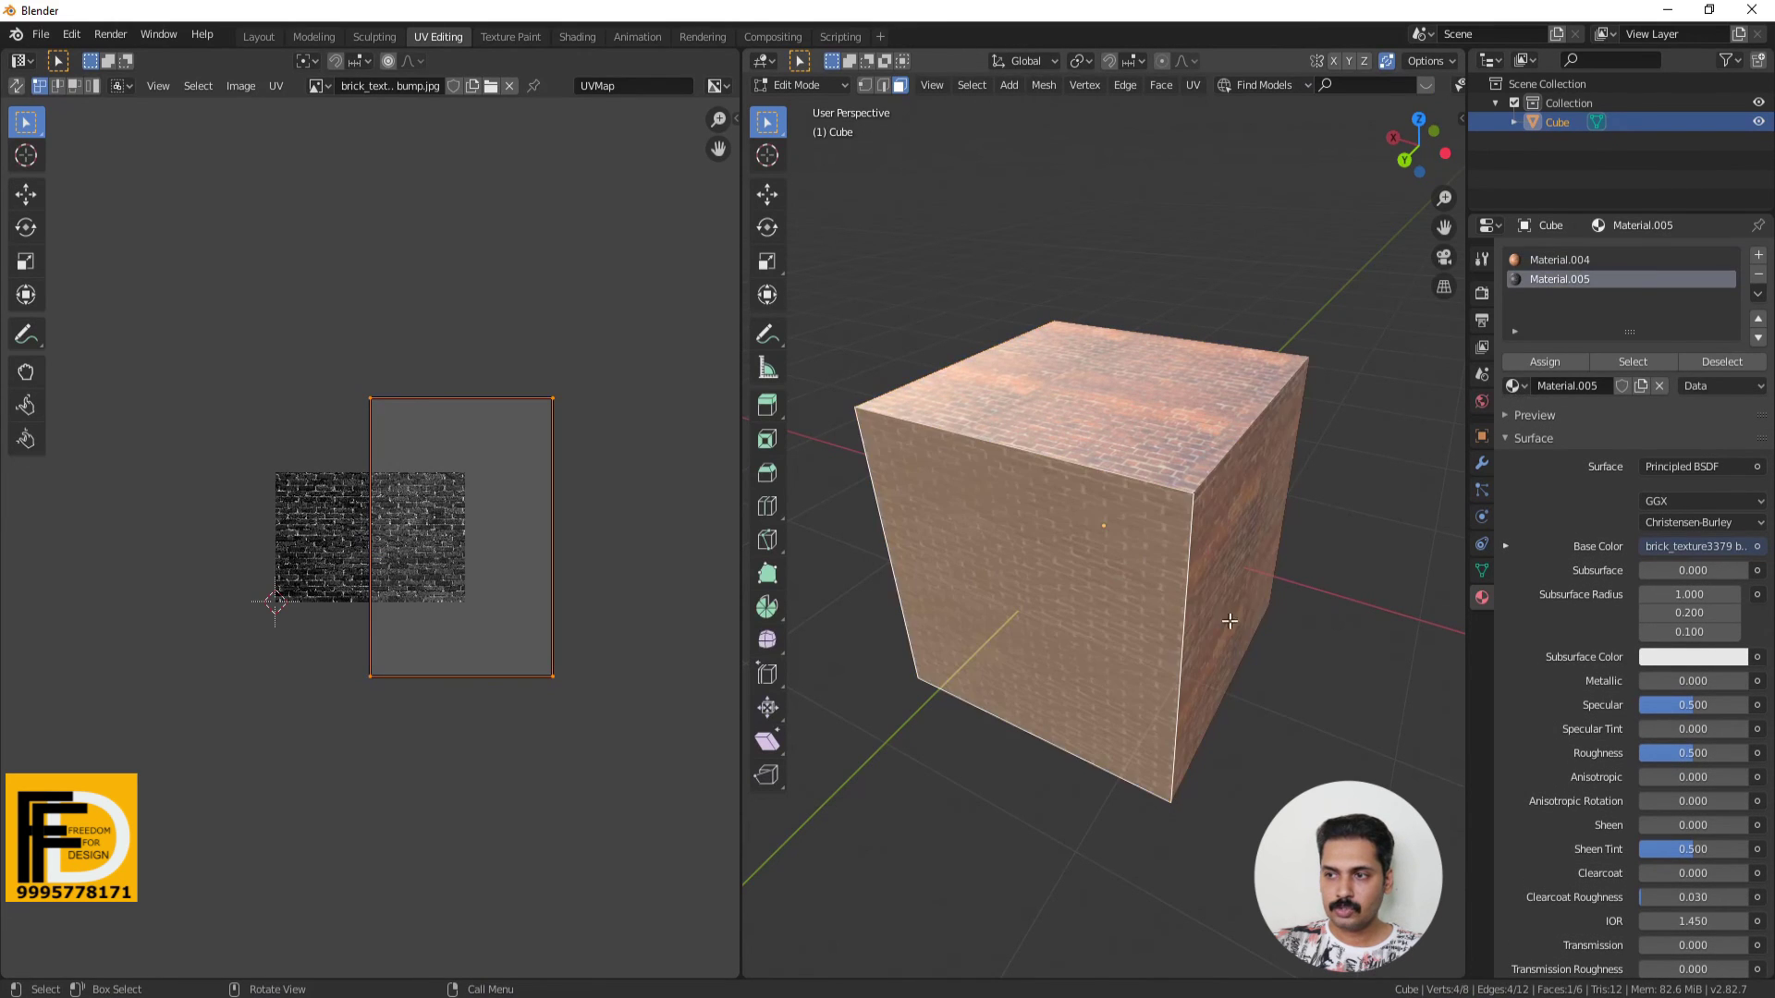
middle_drag(1103, 562, 1432, 582)
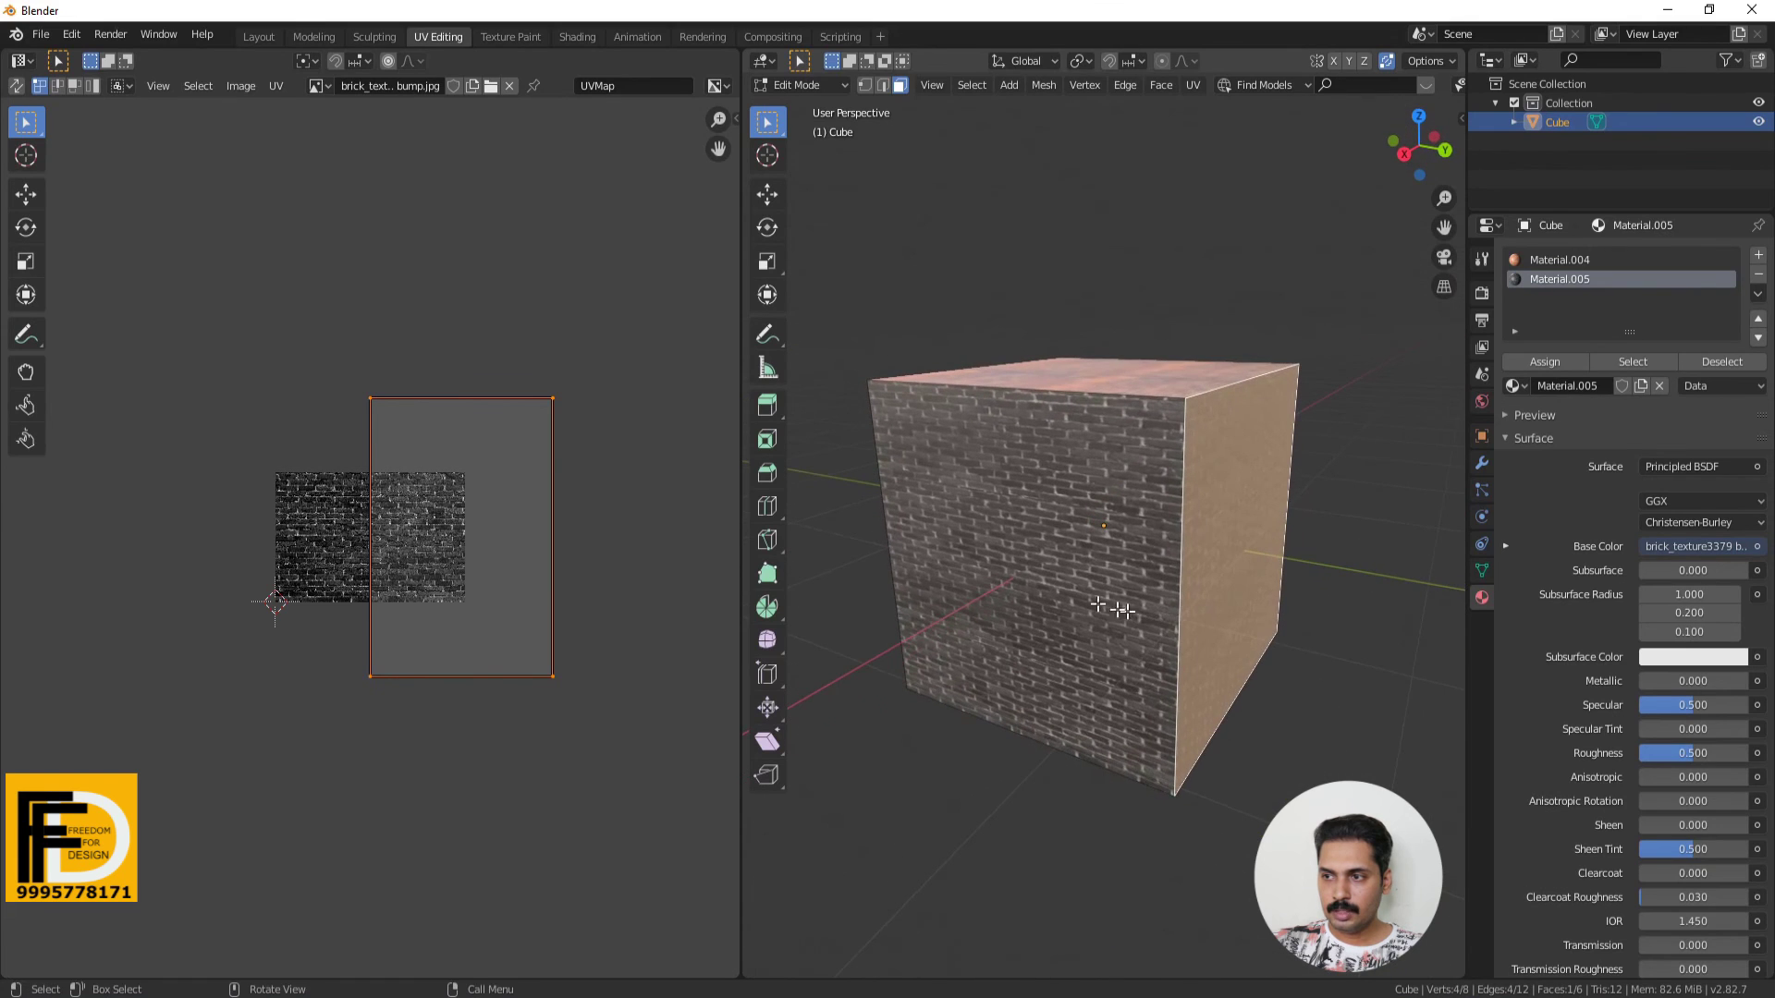
click(1268, 594)
shift+click(1252, 713)
mouse_move(1252, 713)
middle_down()
mouse_move(1259, 778)
mouse_move(1252, 694)
middle_up()
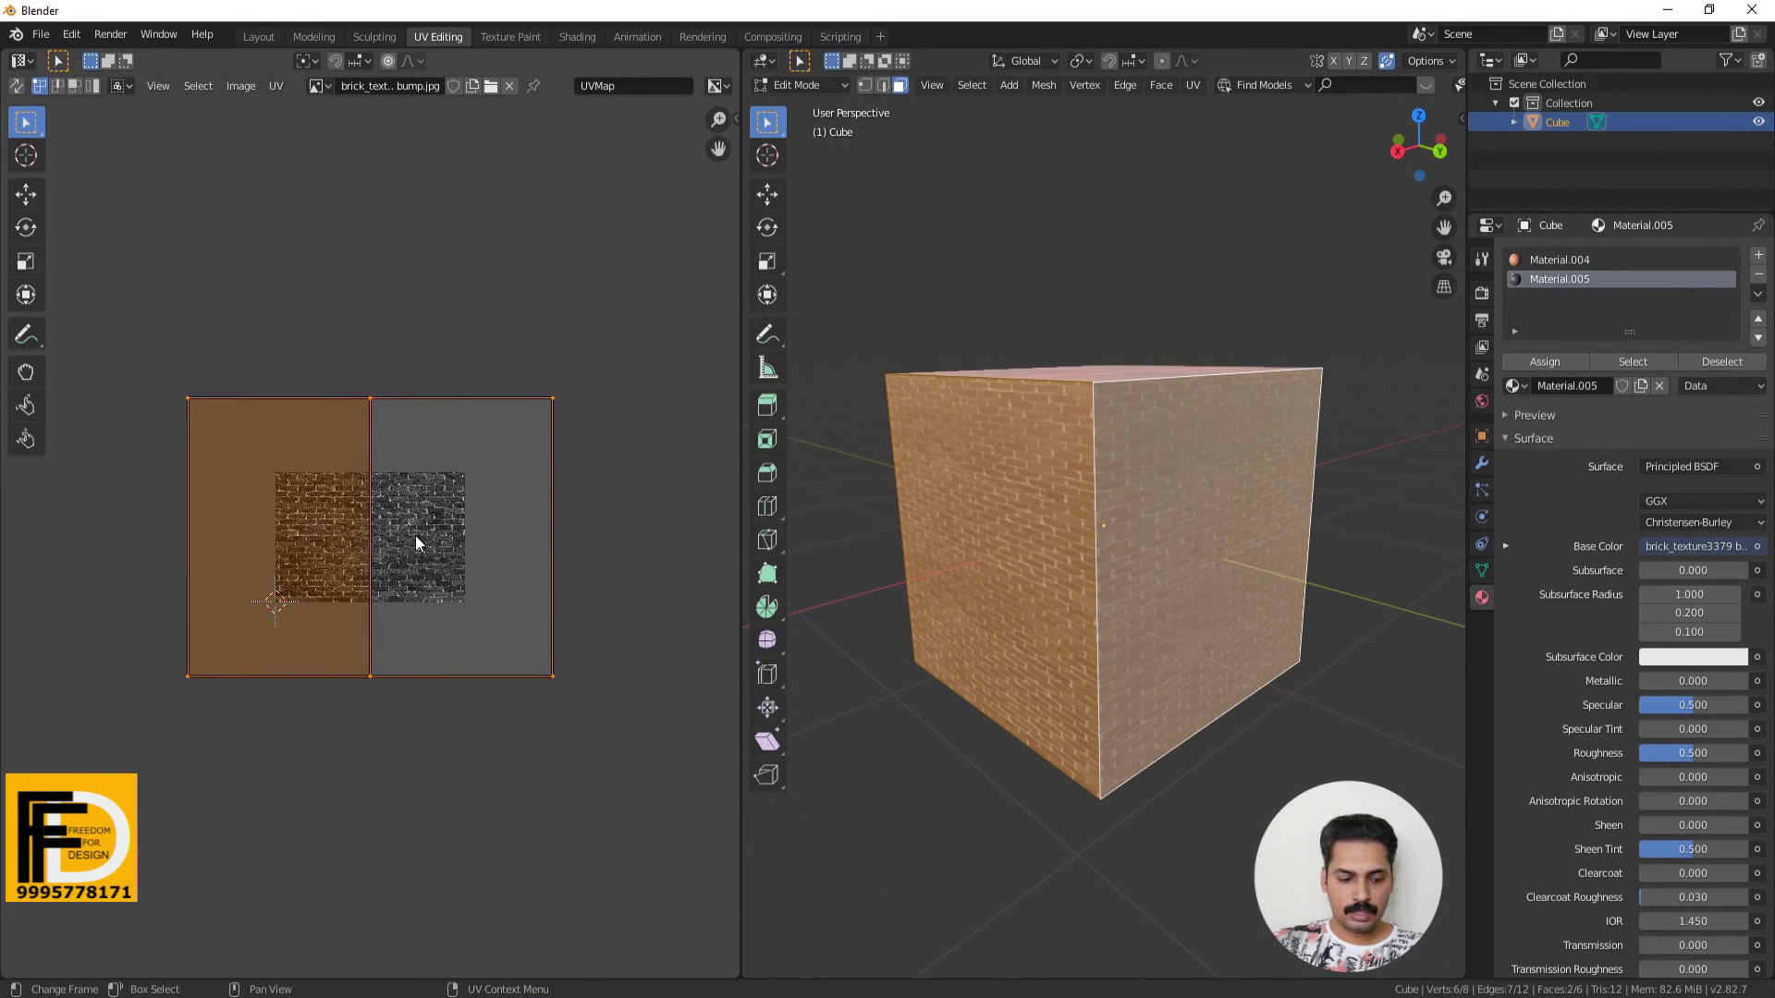
Scale the selected faces' UVs, settling at about 0.196.
key(s)
click(503, 457)
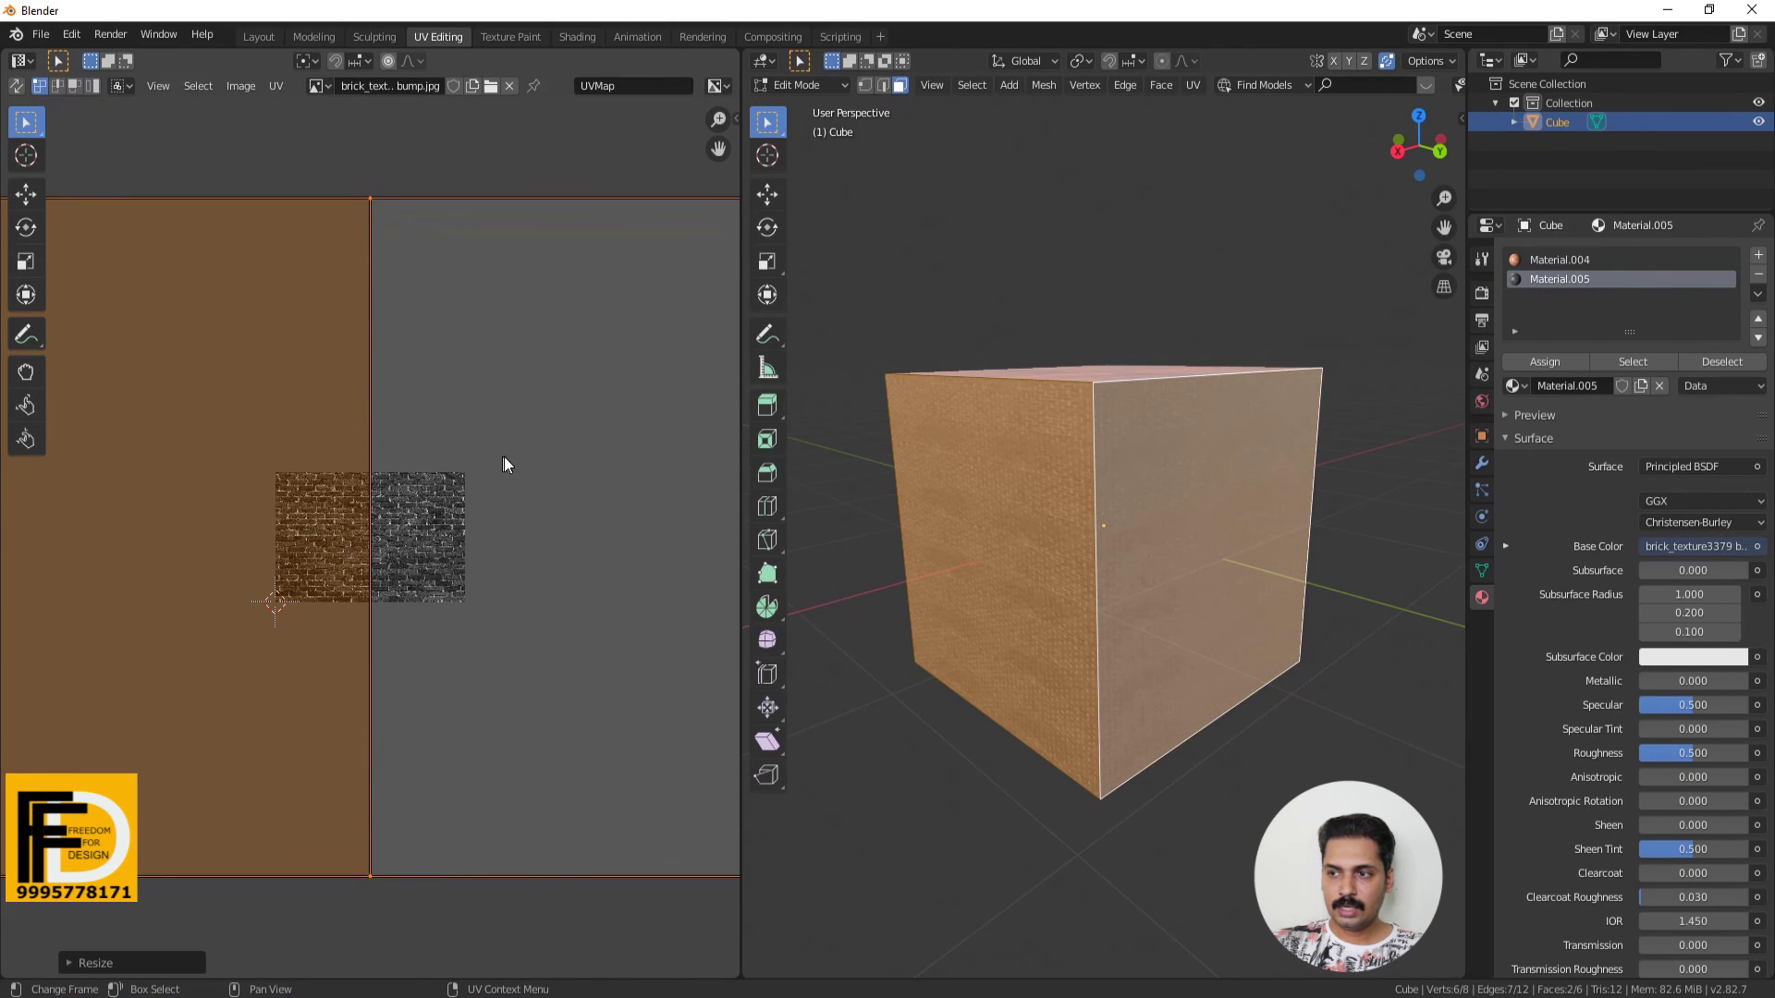
key(s)
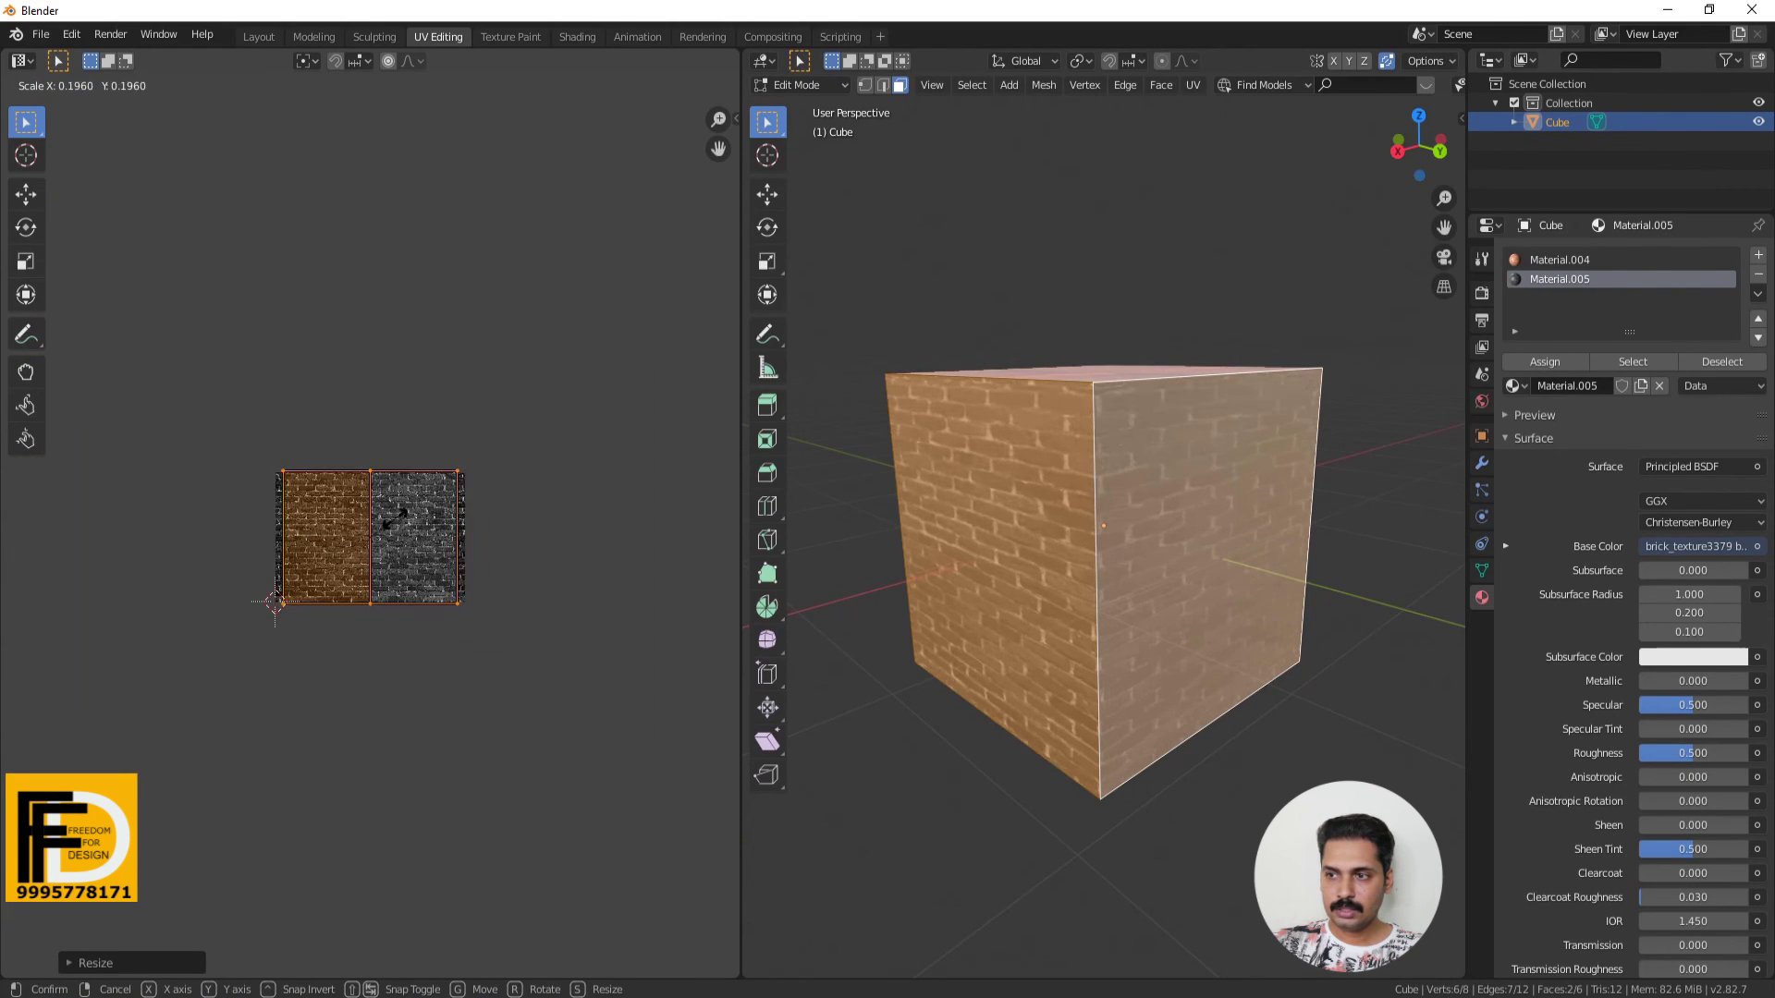
click(396, 520)
Select the left and right dark-brick faces and scale their UVs about three times larger.
key(alt+a)
middle_drag(883, 566, 990, 483)
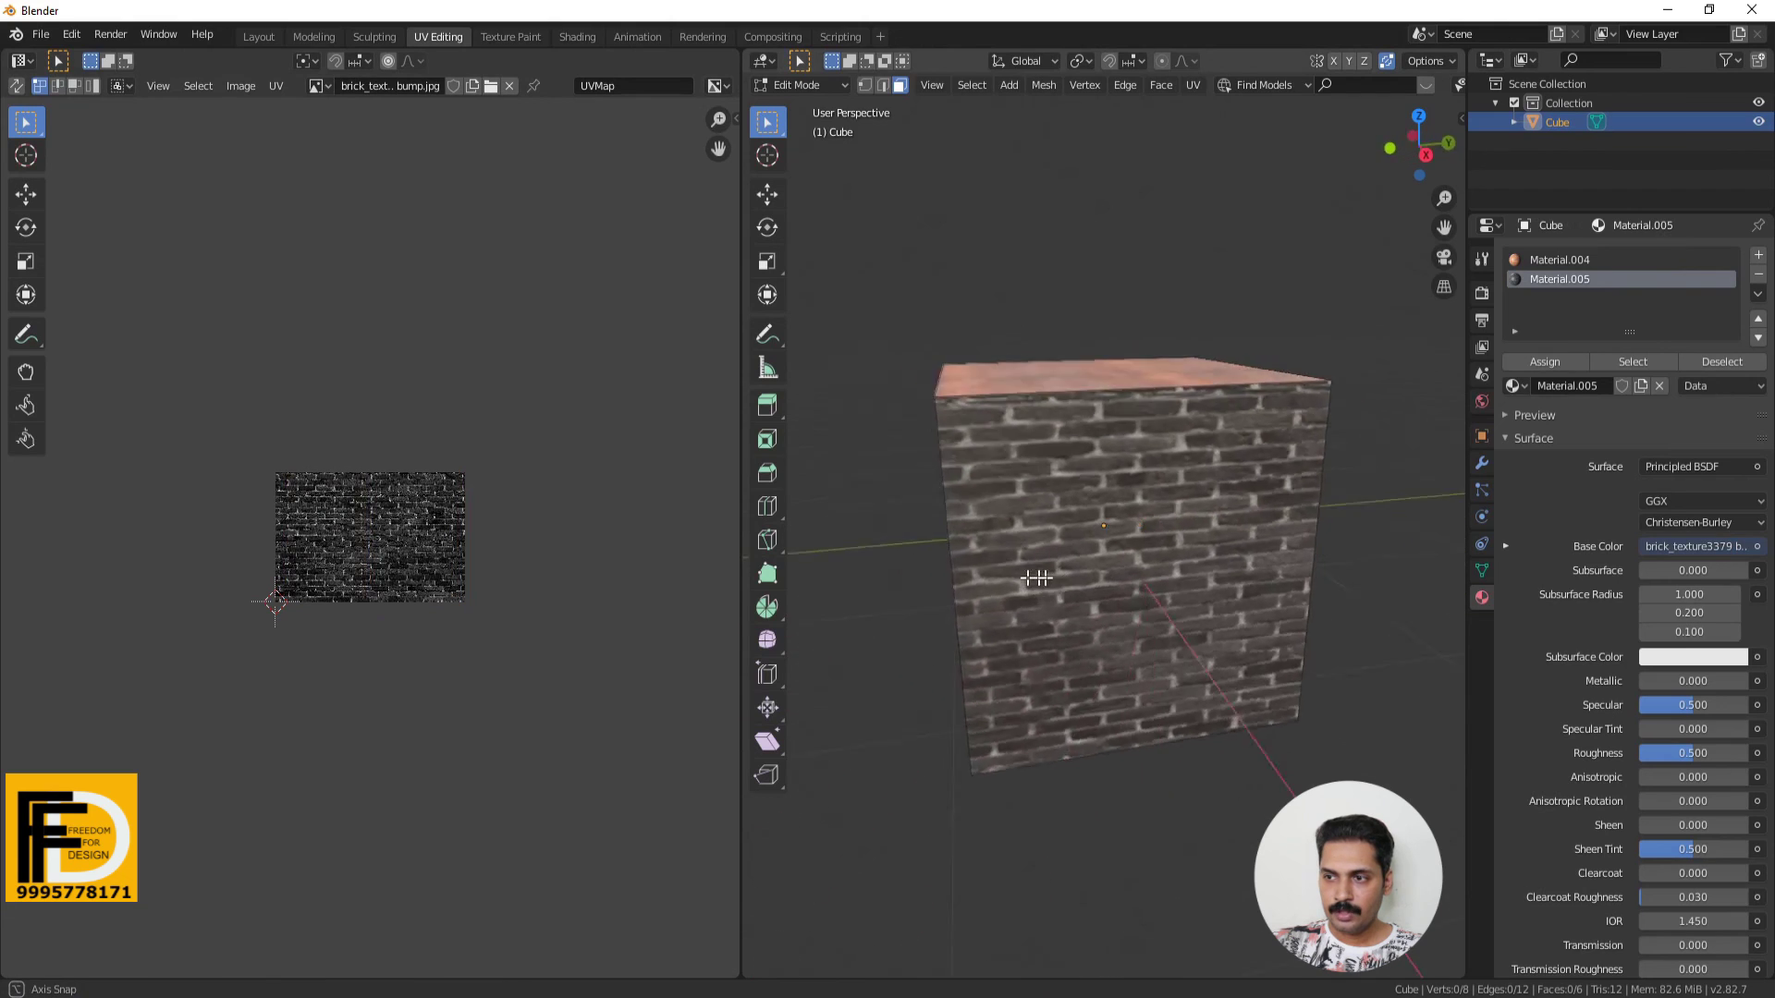
mouse_move(1170, 574)
middle_down()
mouse_move(1062, 602)
mouse_move(814, 575)
middle_up()
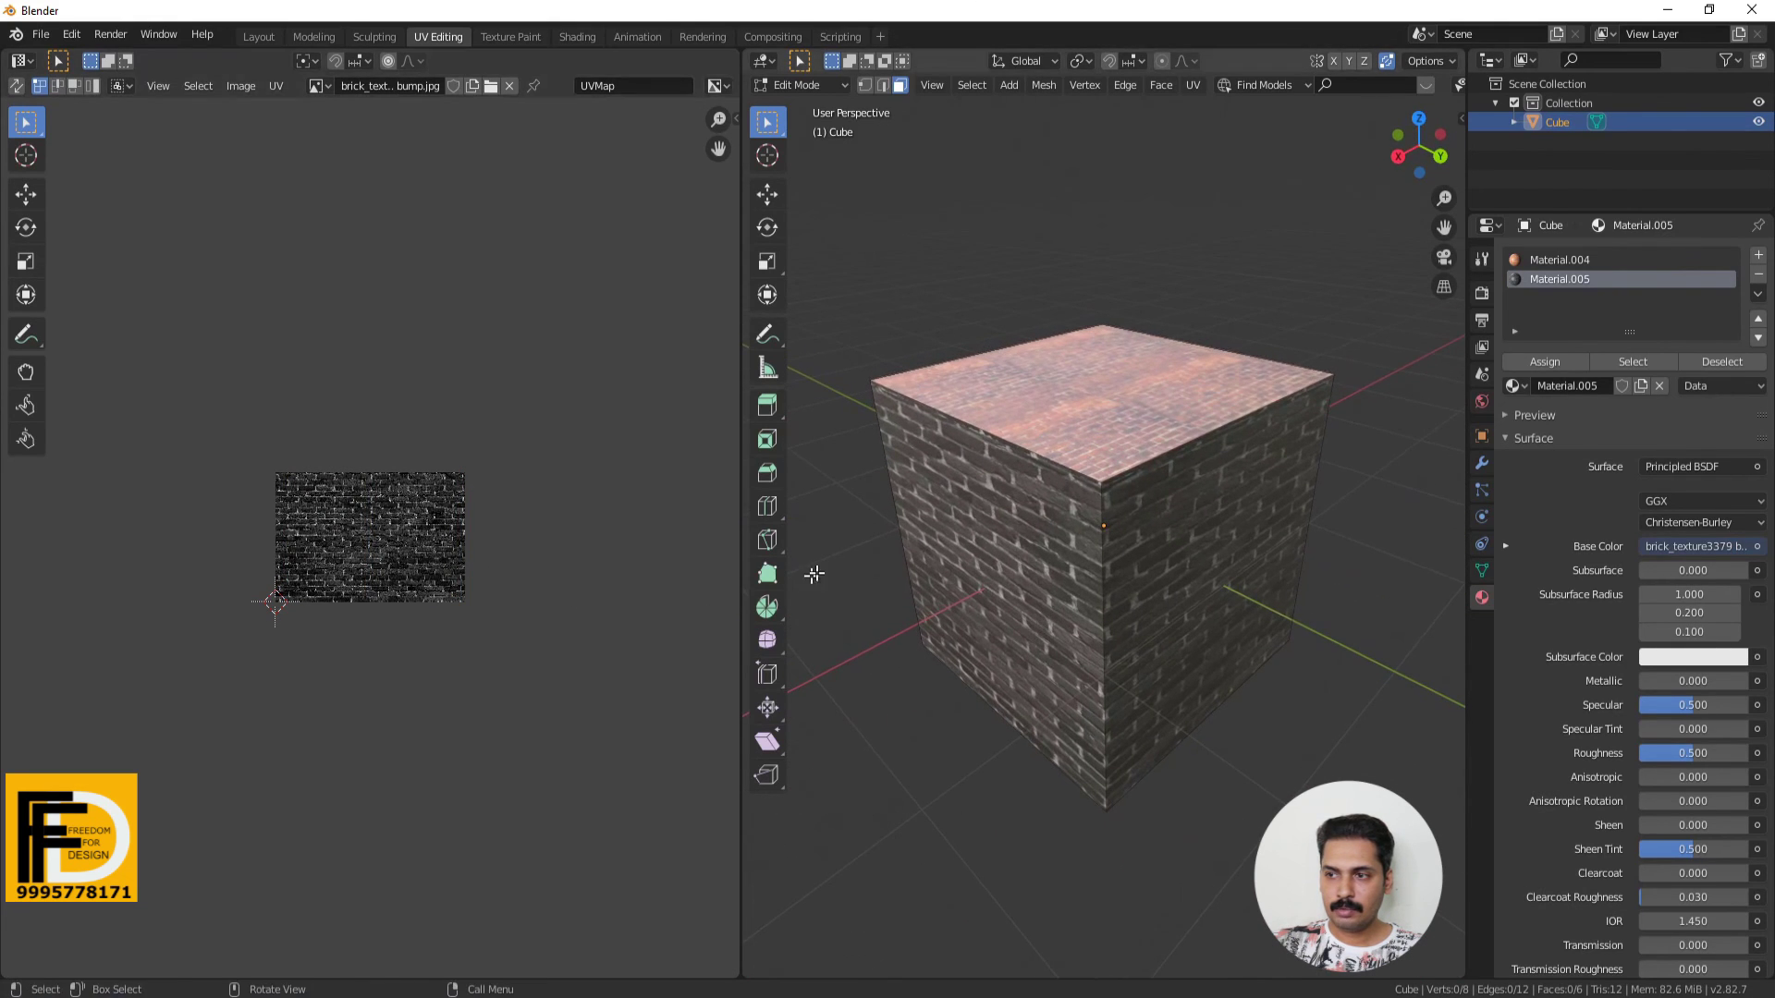
click(1027, 554)
shift+click(1170, 572)
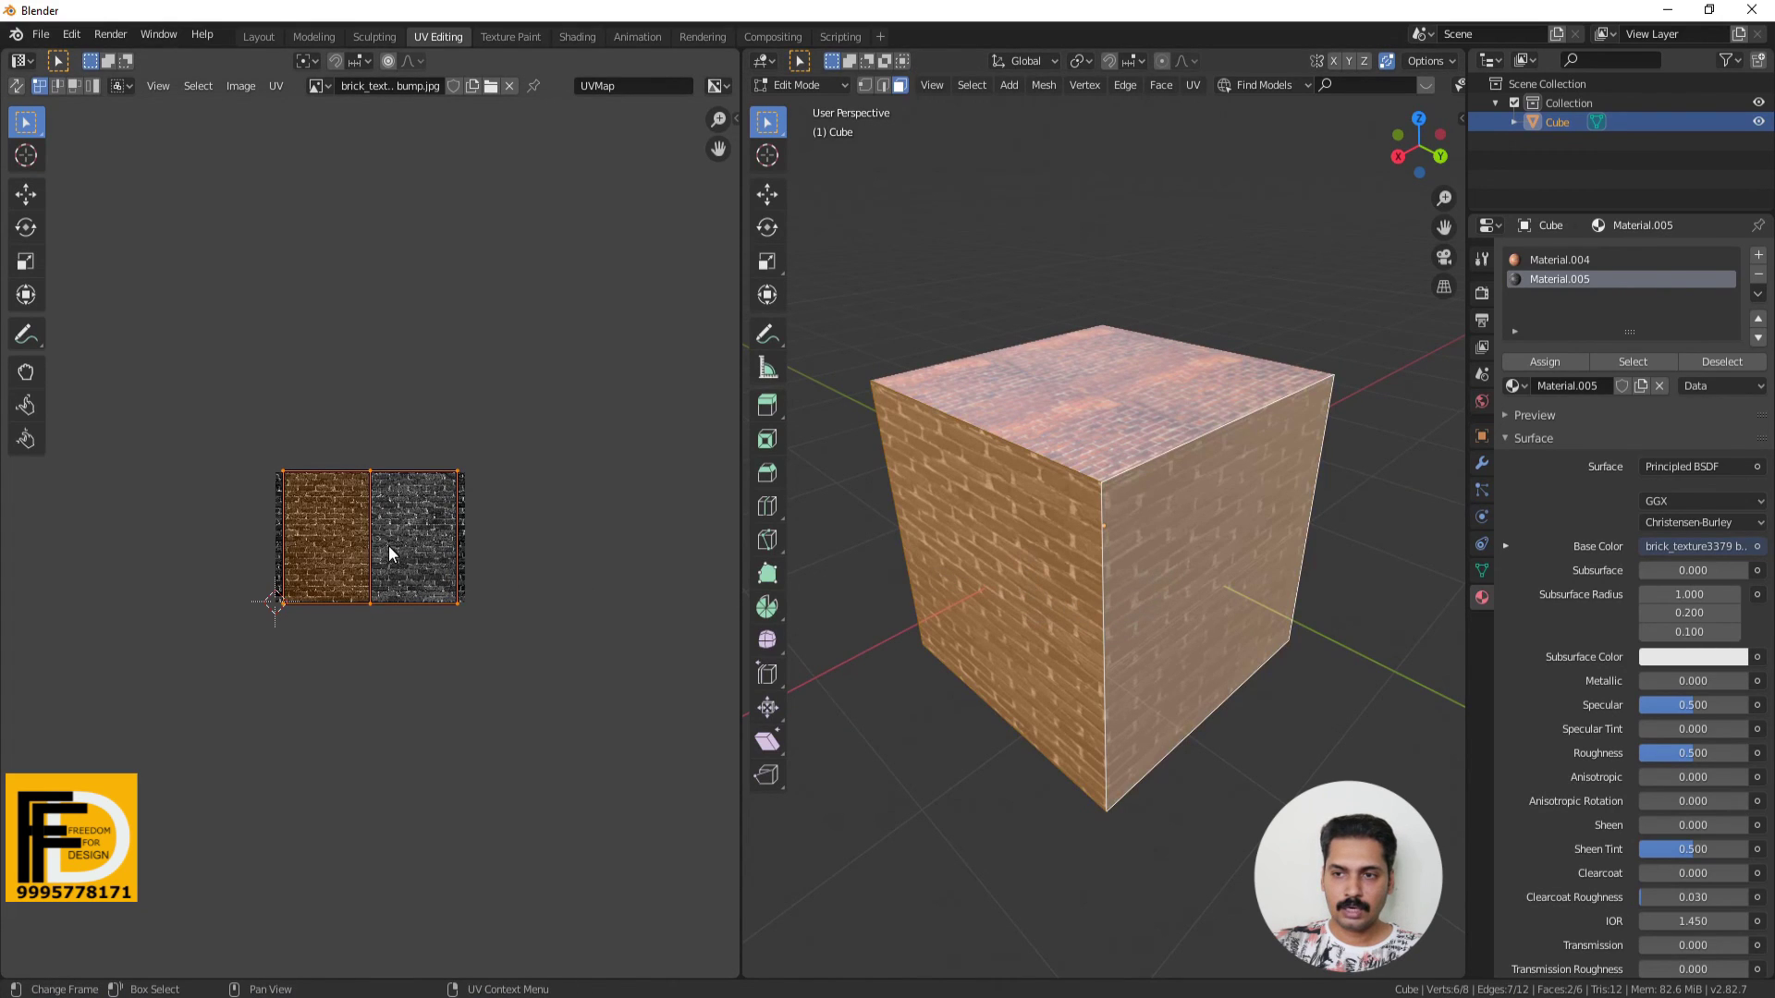
key(s)
click(629, 426)
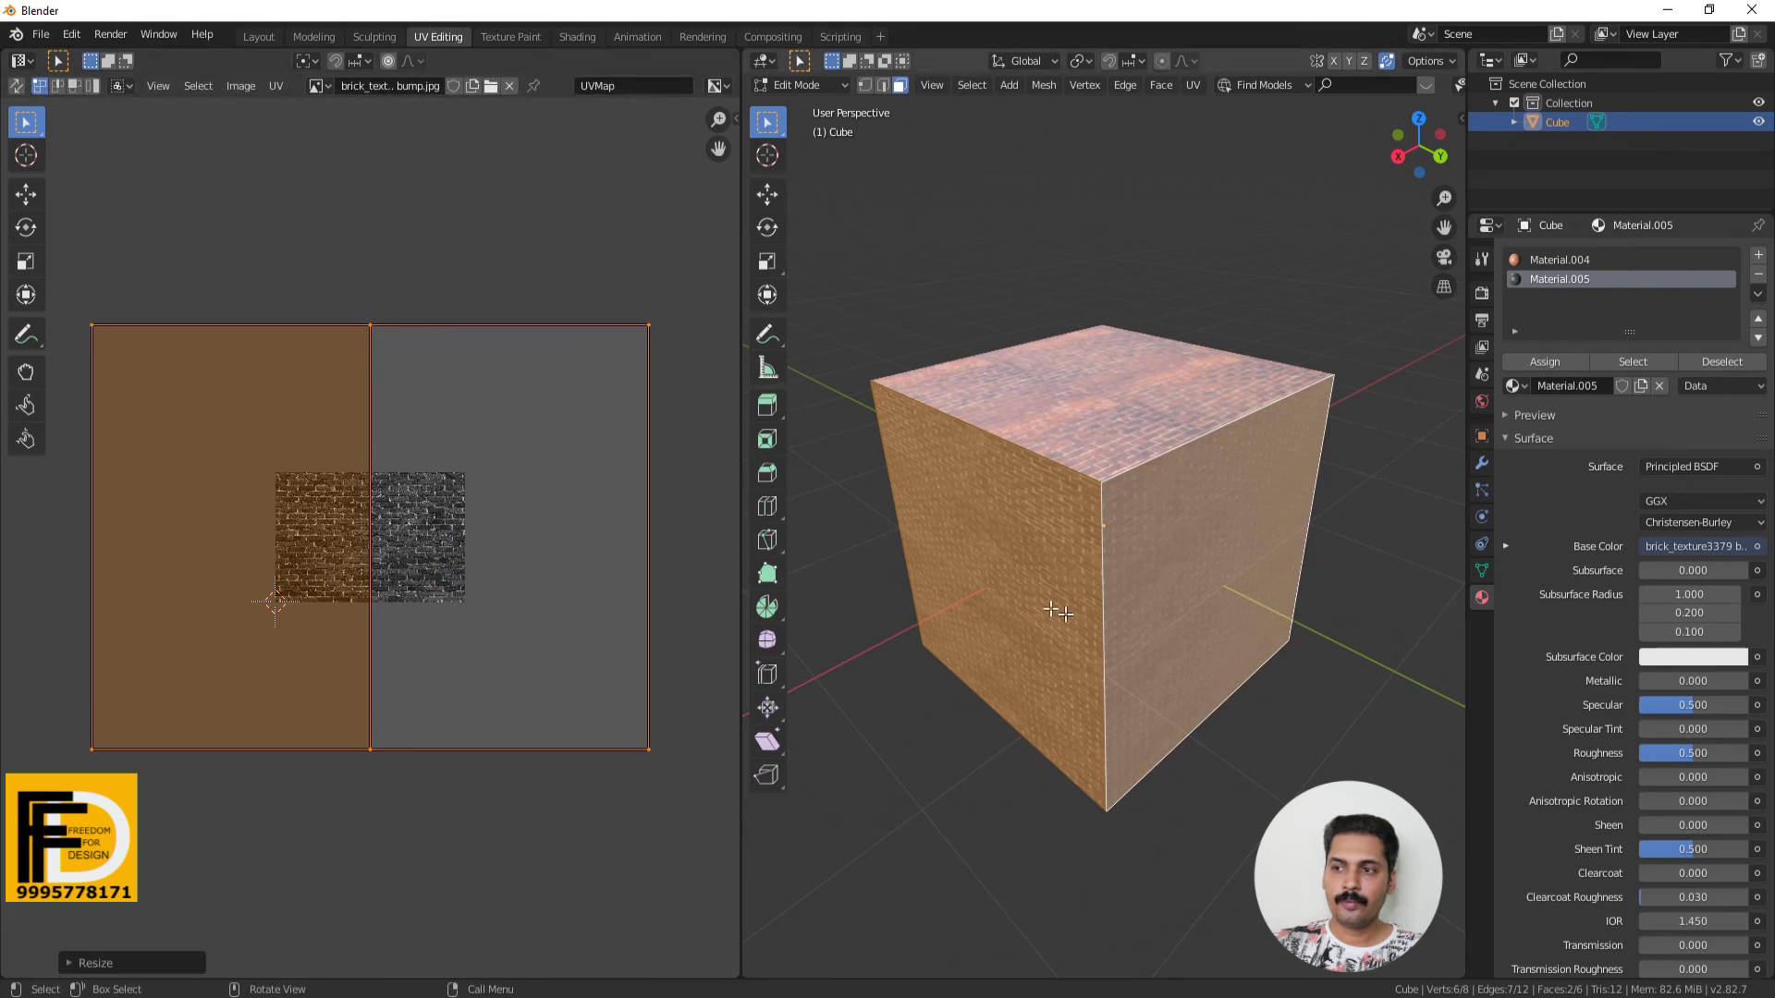